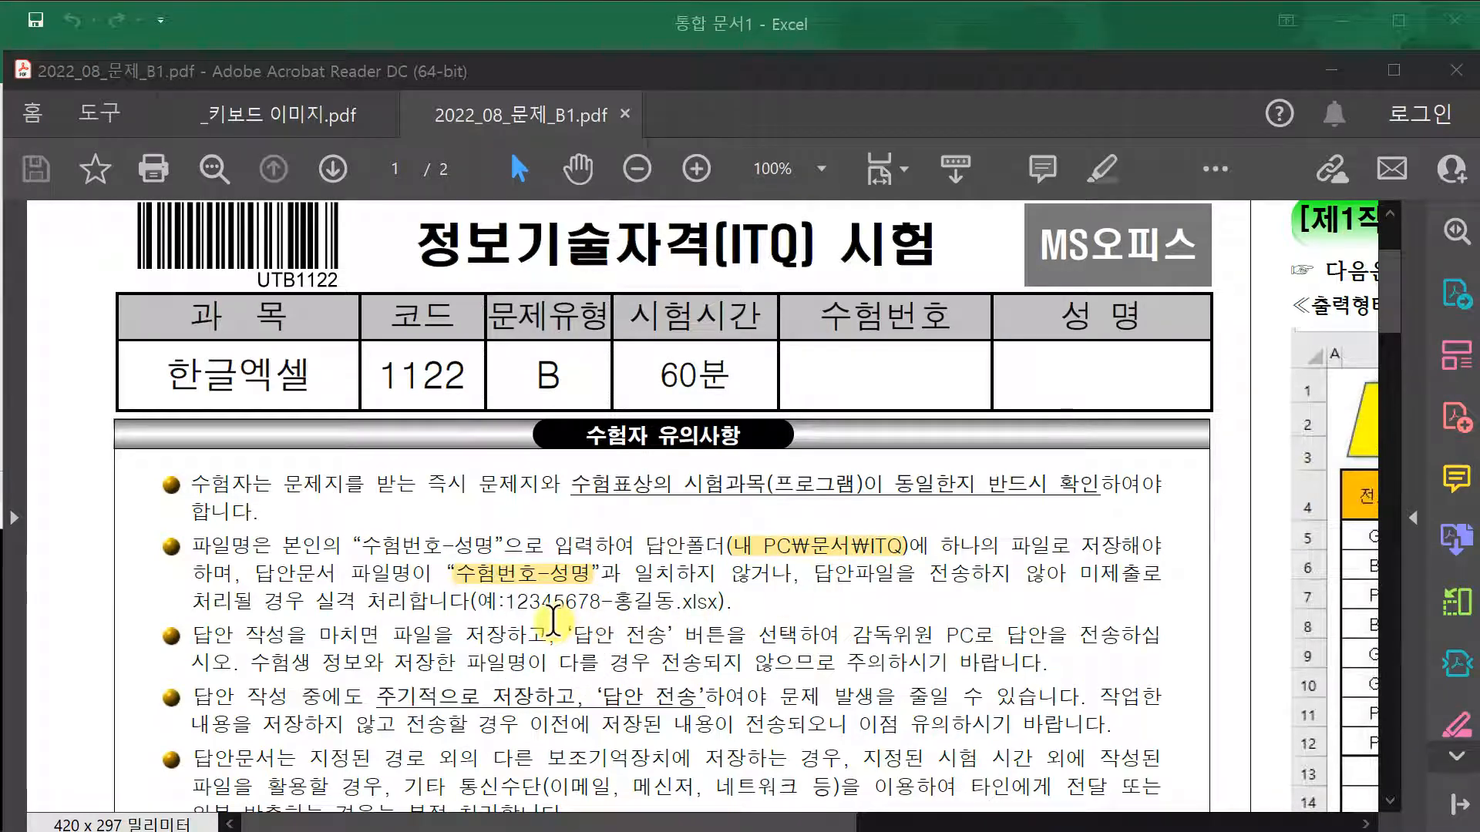
- Save the blank Excel workbook in the Documents\ITQ folder, using the candidate's exam number and name as the file name
left_click(598, 15)
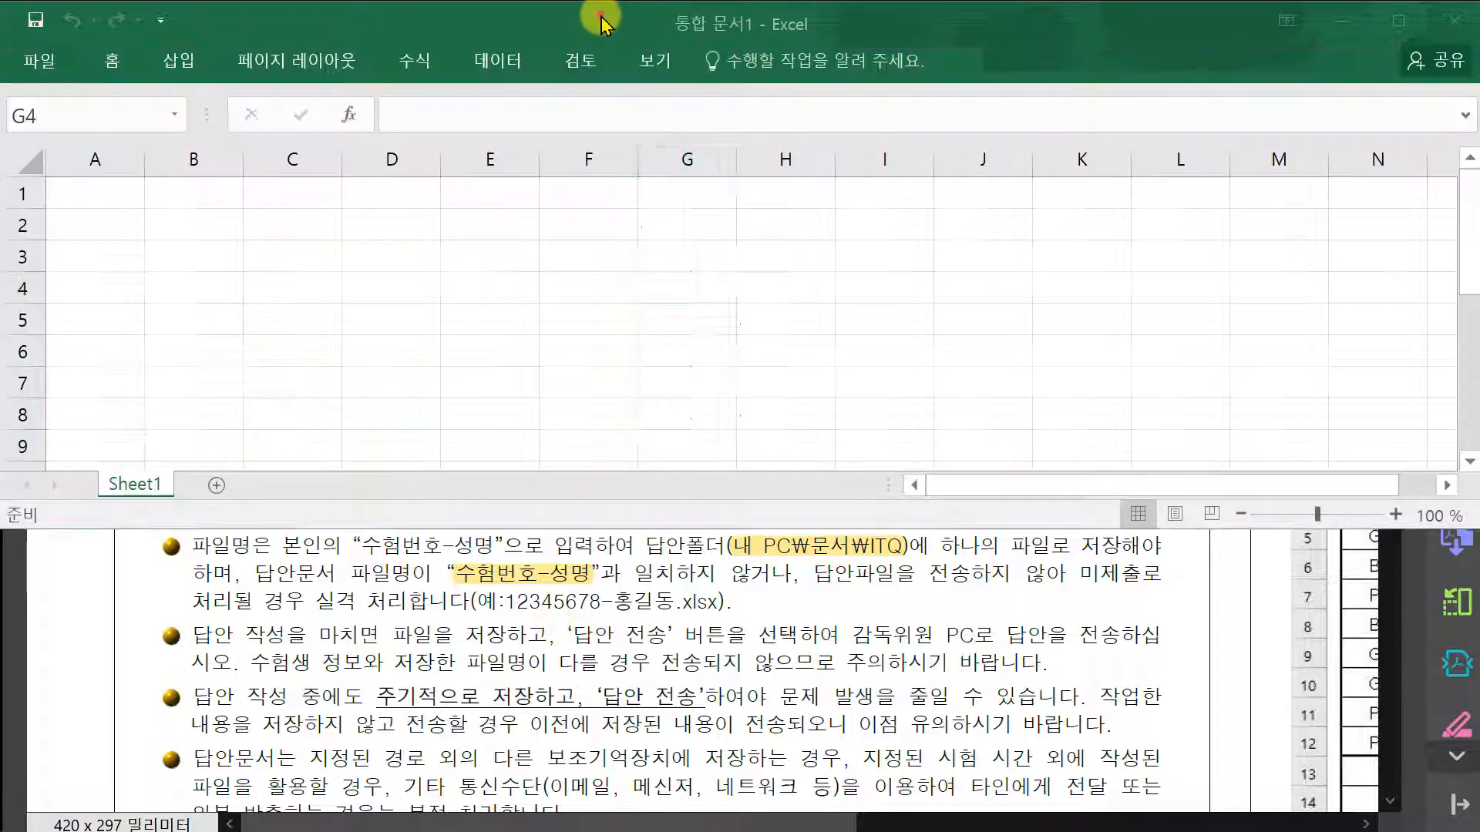
left_click(40, 32)
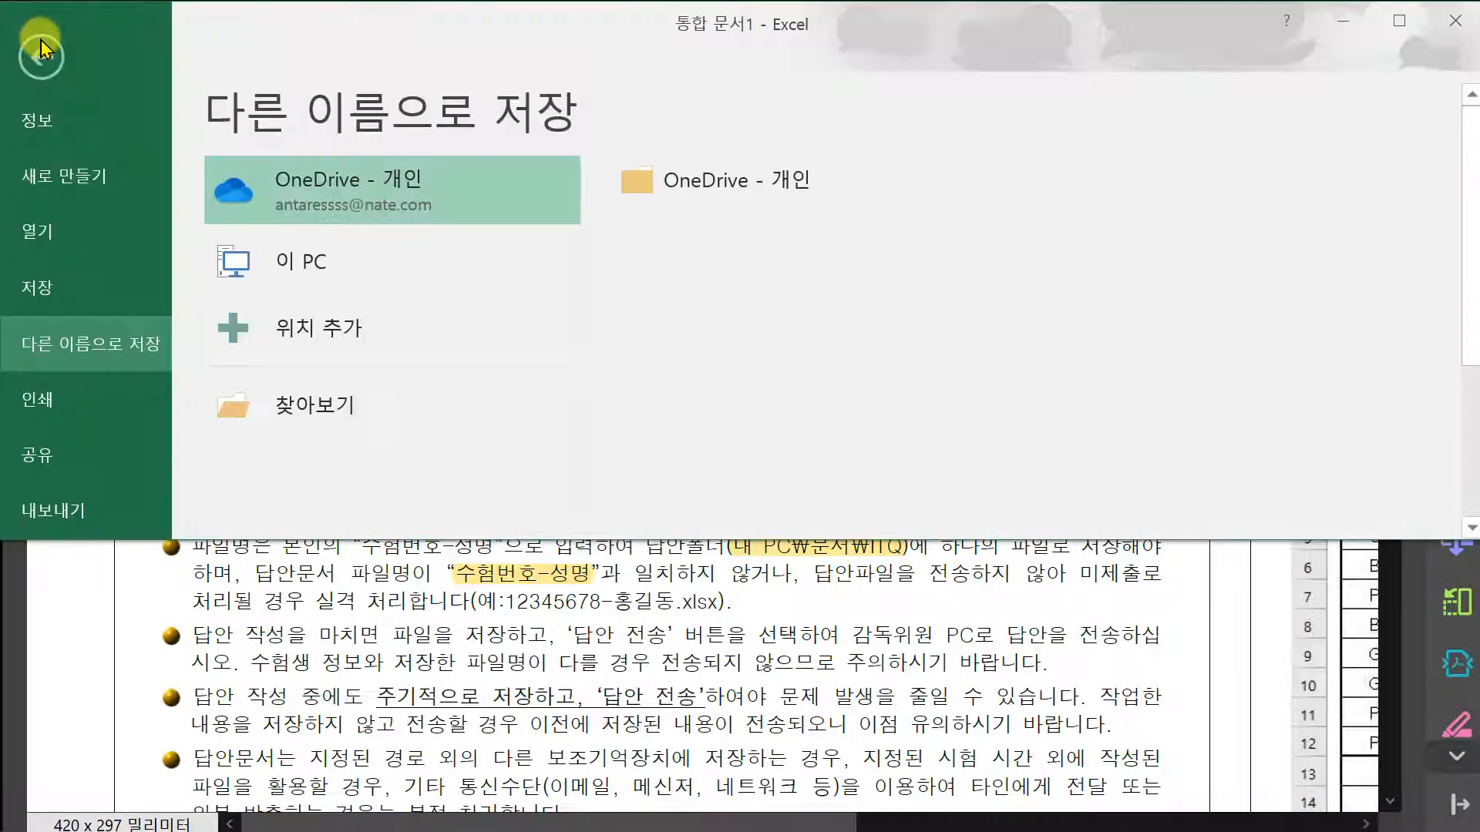
left_click(299, 426)
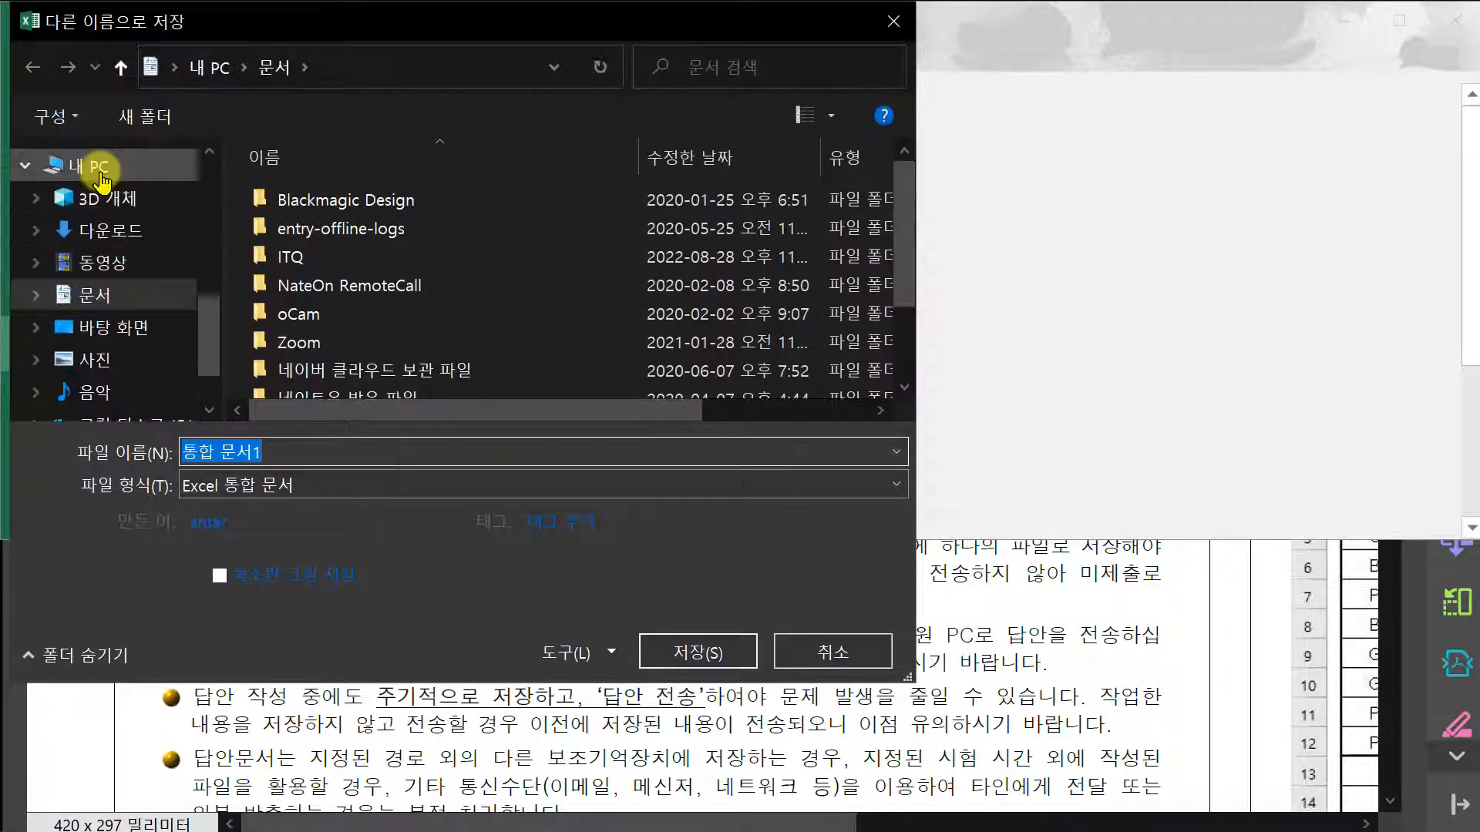
left_click(100, 171)
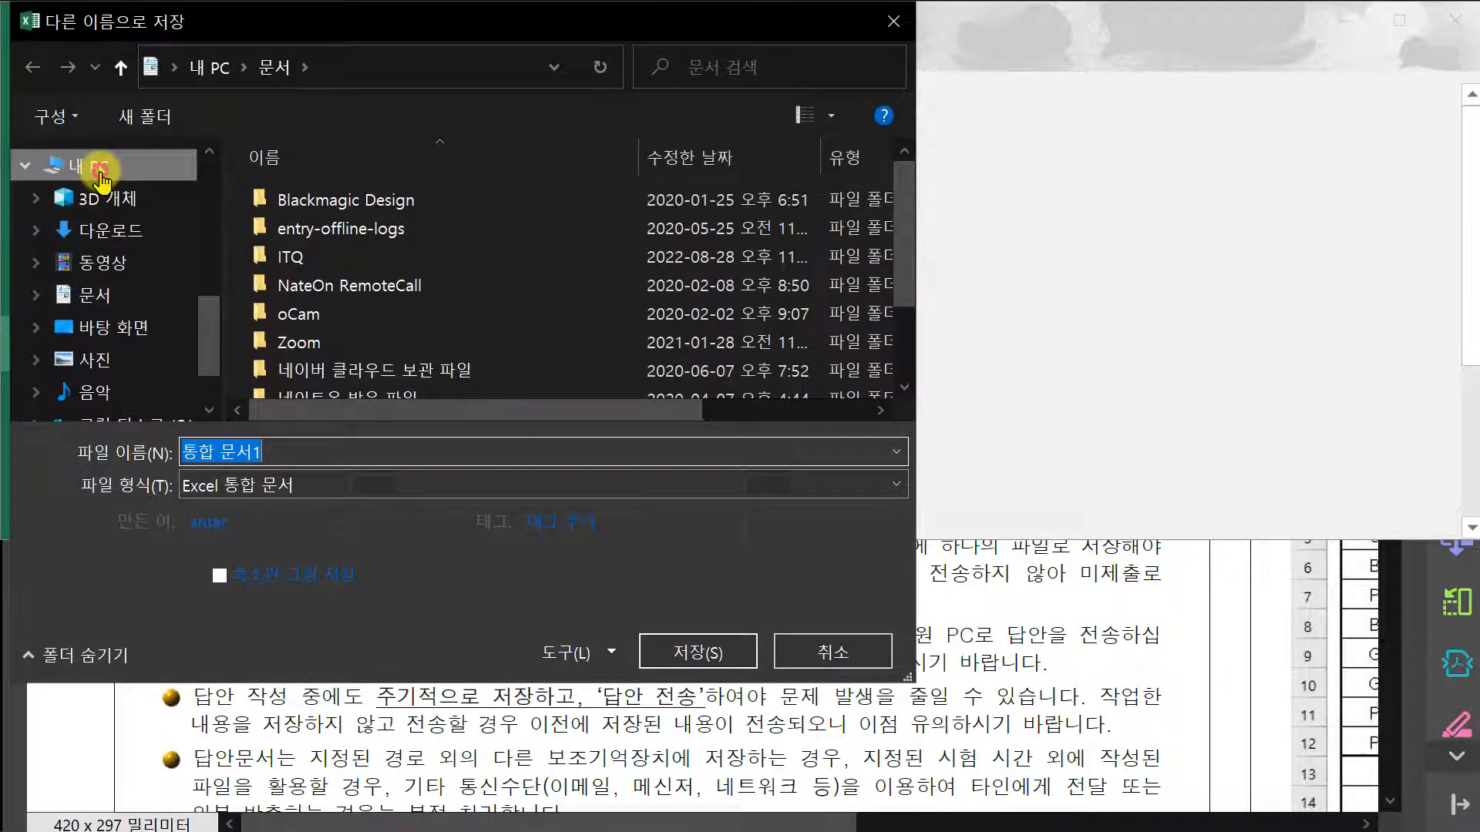
left_click(116, 297)
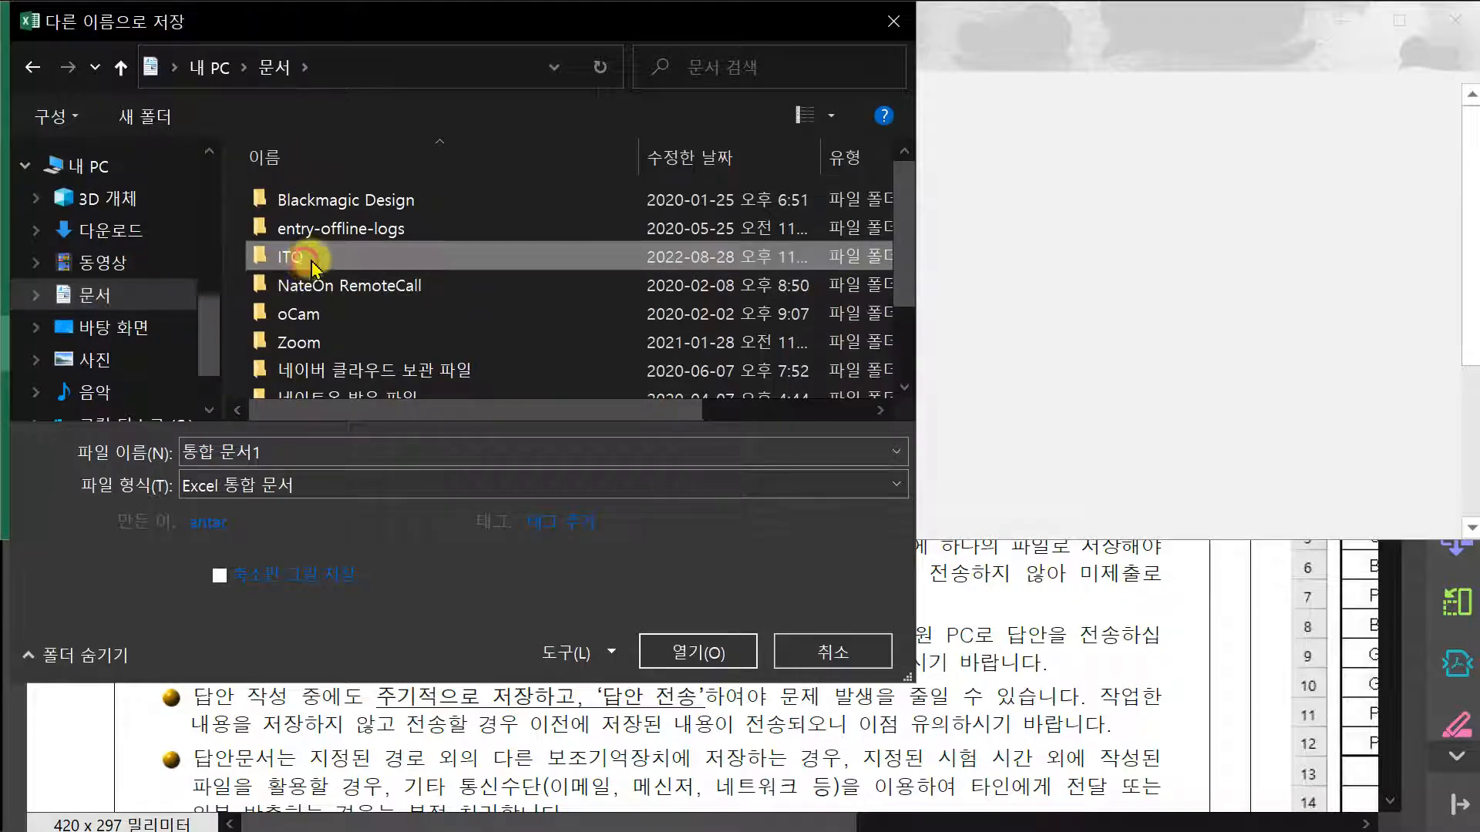
double_click(316, 258)
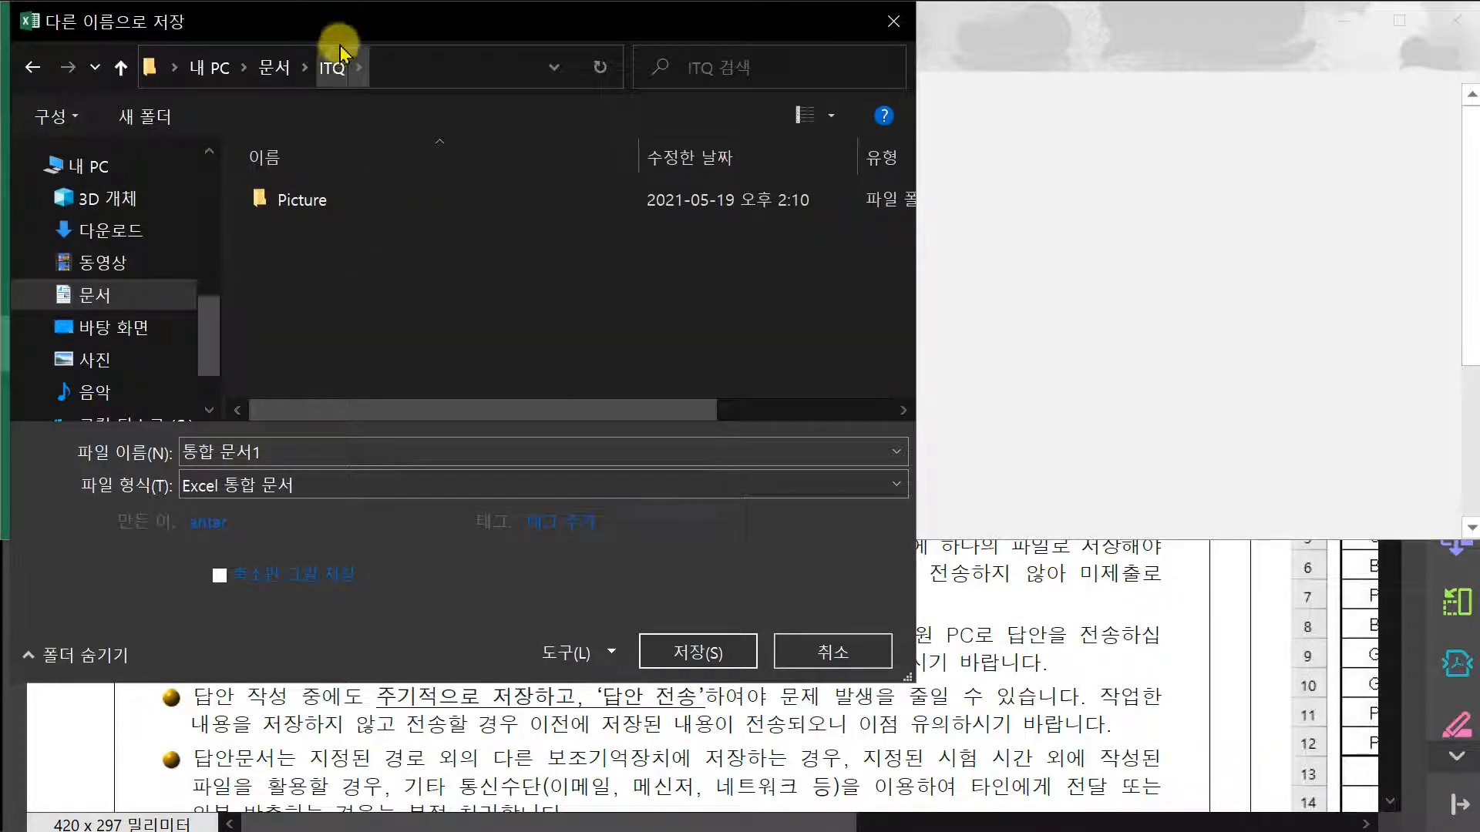
left_click(293, 448)
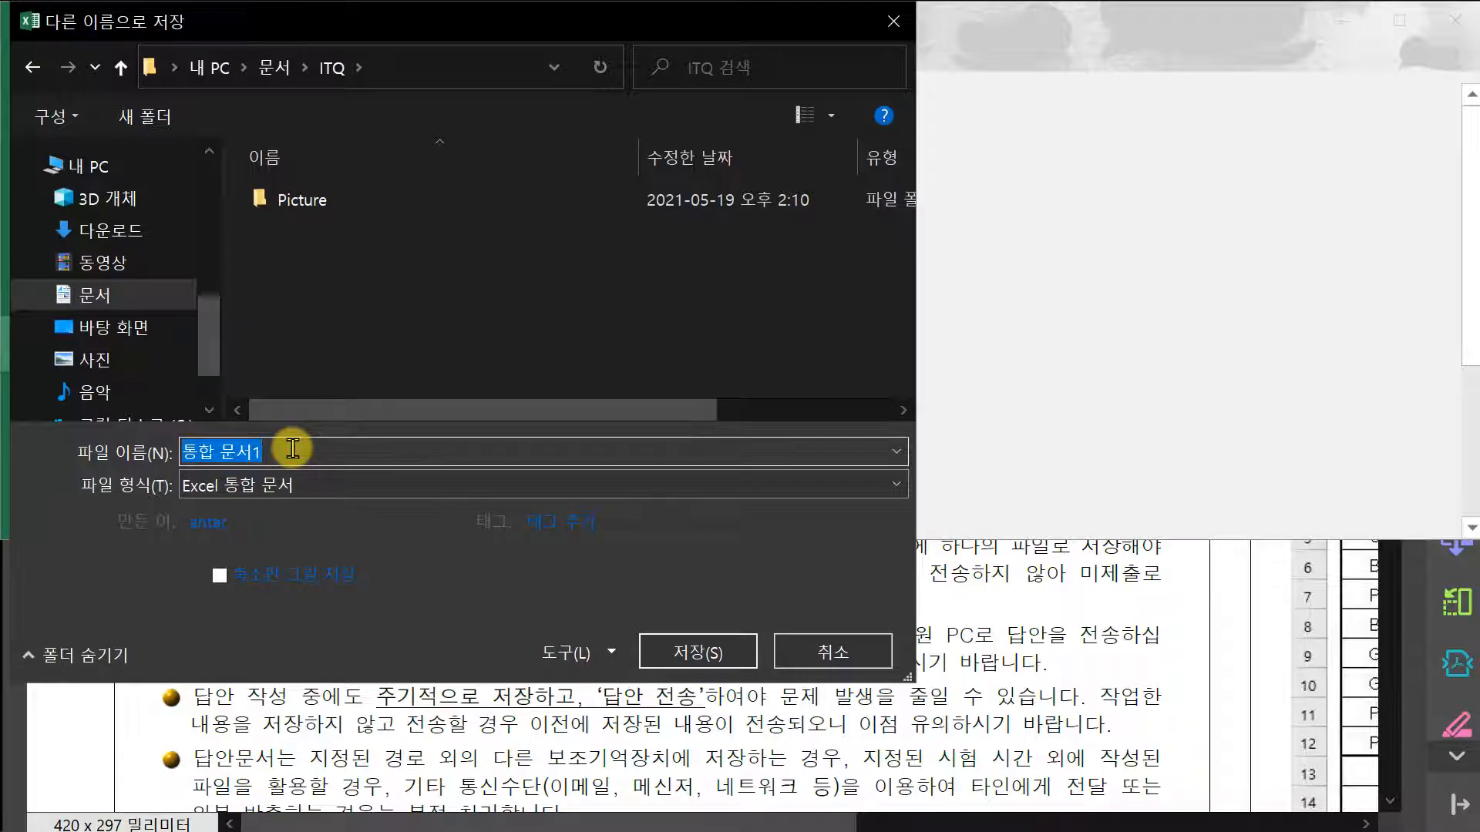
type("12345678-송이컴")
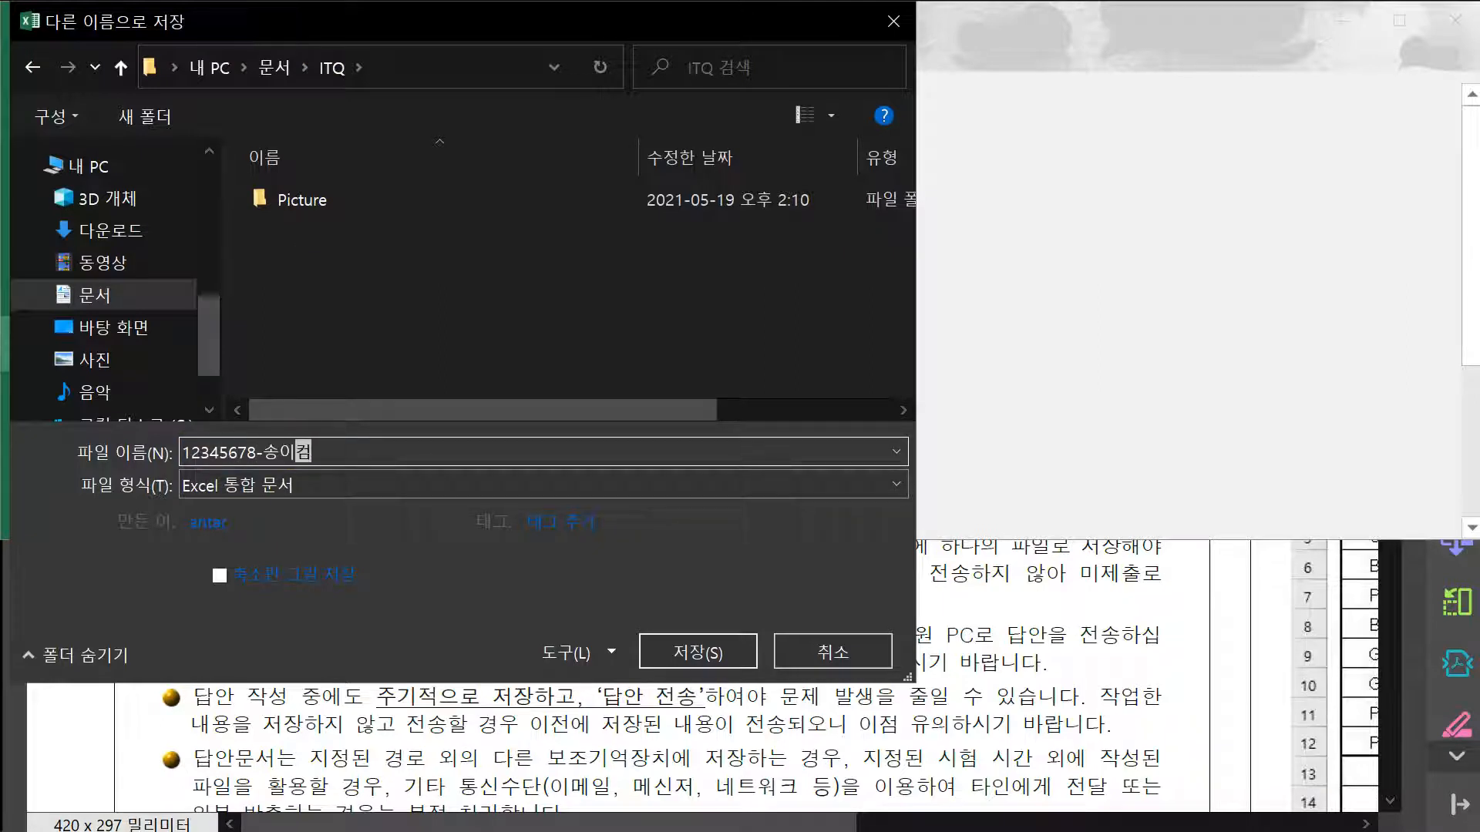
type("샘")
left_click(698, 651)
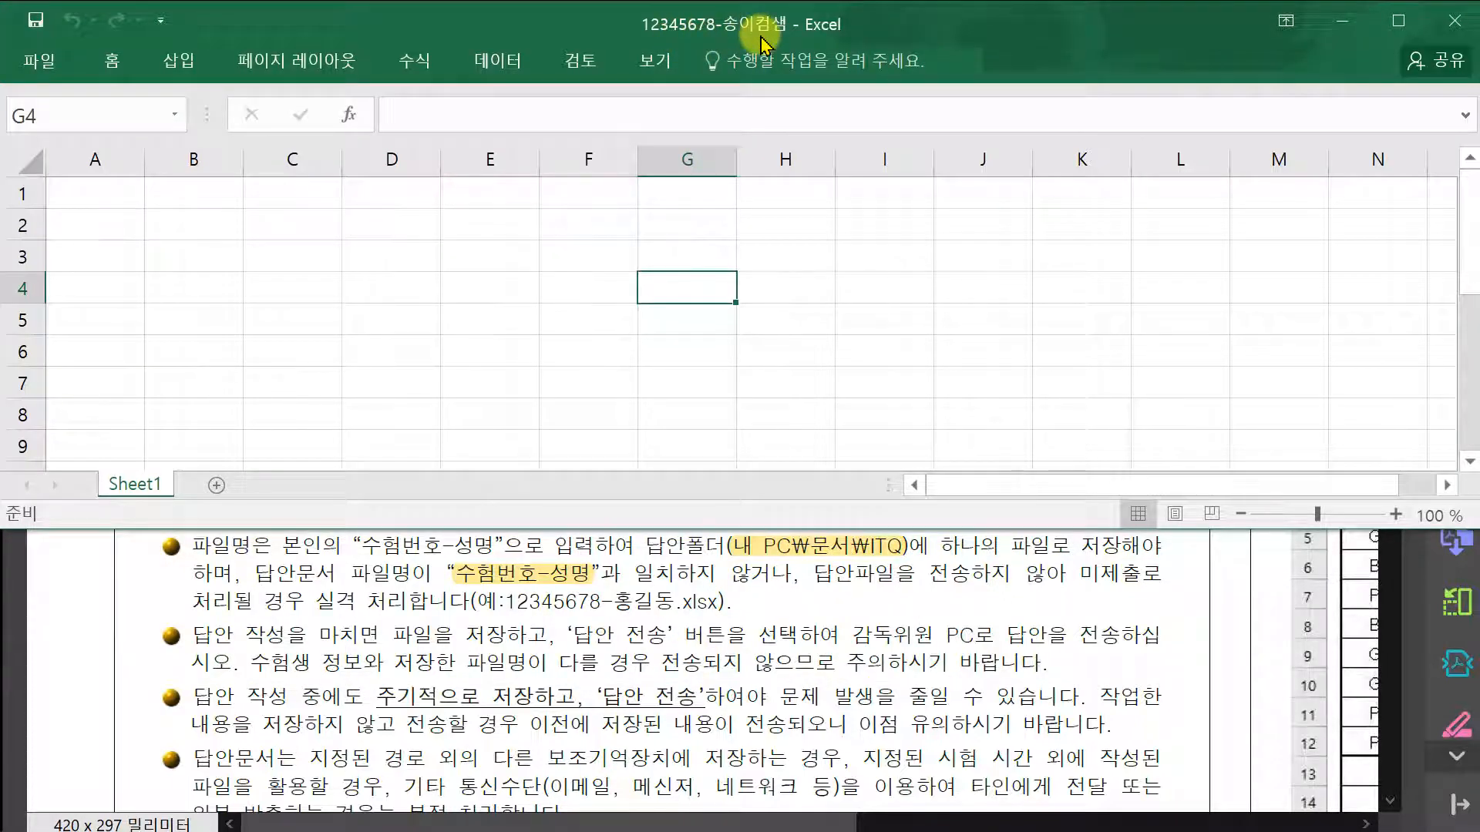
- Switch to the exam PDF and review the answer-writing rules, the first task's output table and its font and alignment conditions
left_click(1147, 607)
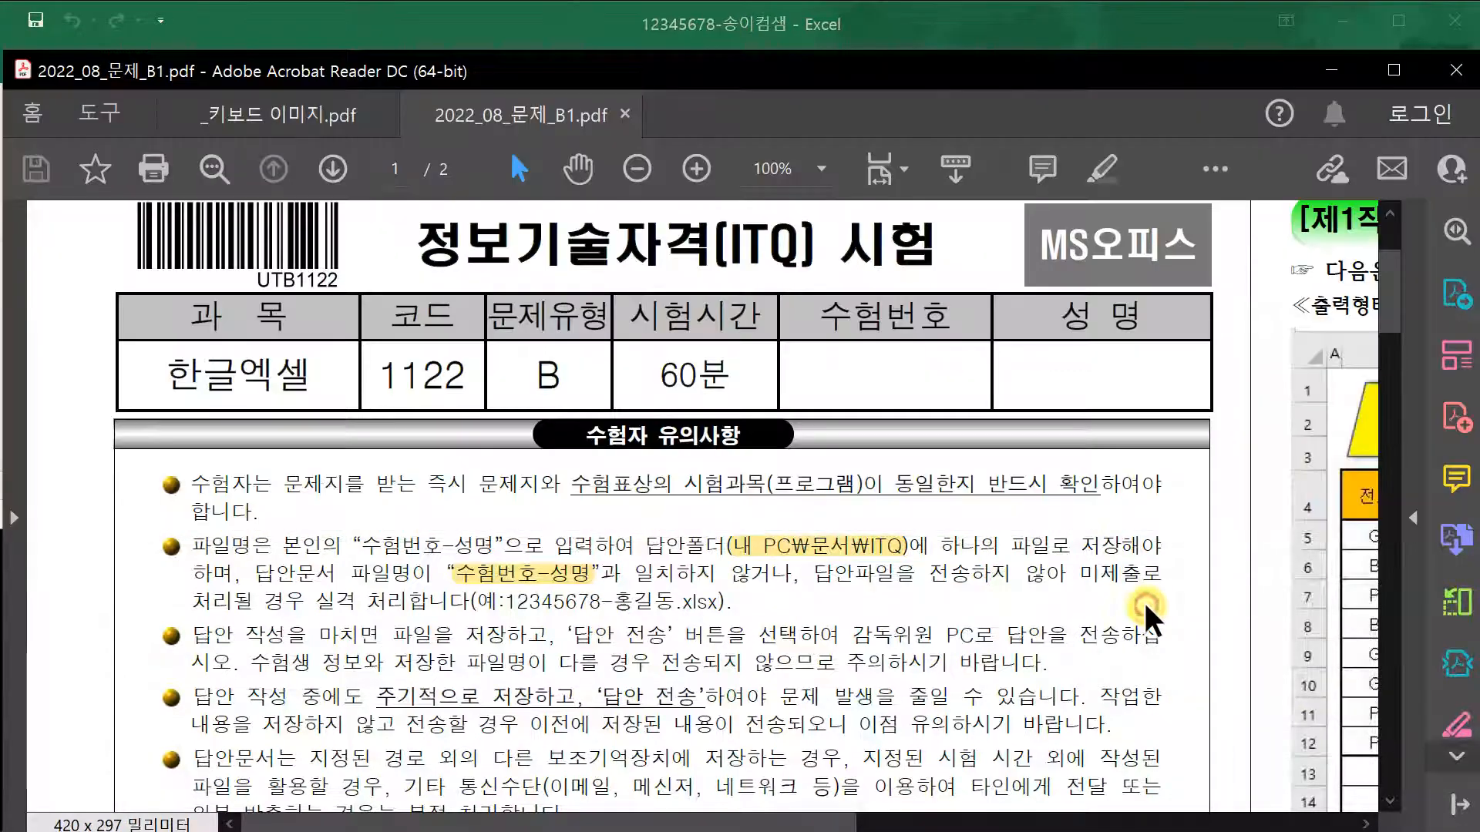
scroll(1146, 607, "down", 2)
scroll(1372, 725, "down", 5)
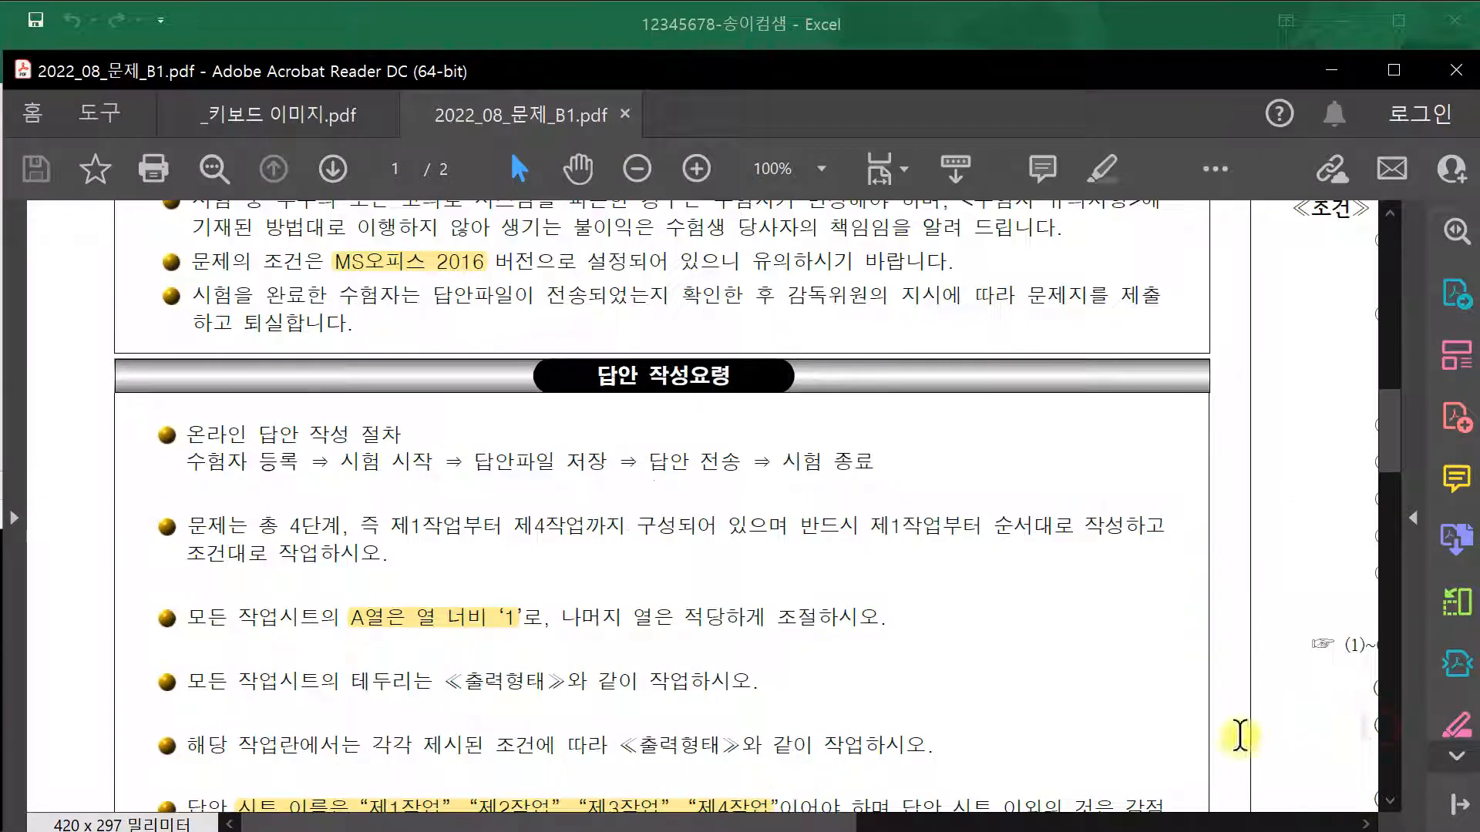
scroll(477, 664, "down", 1)
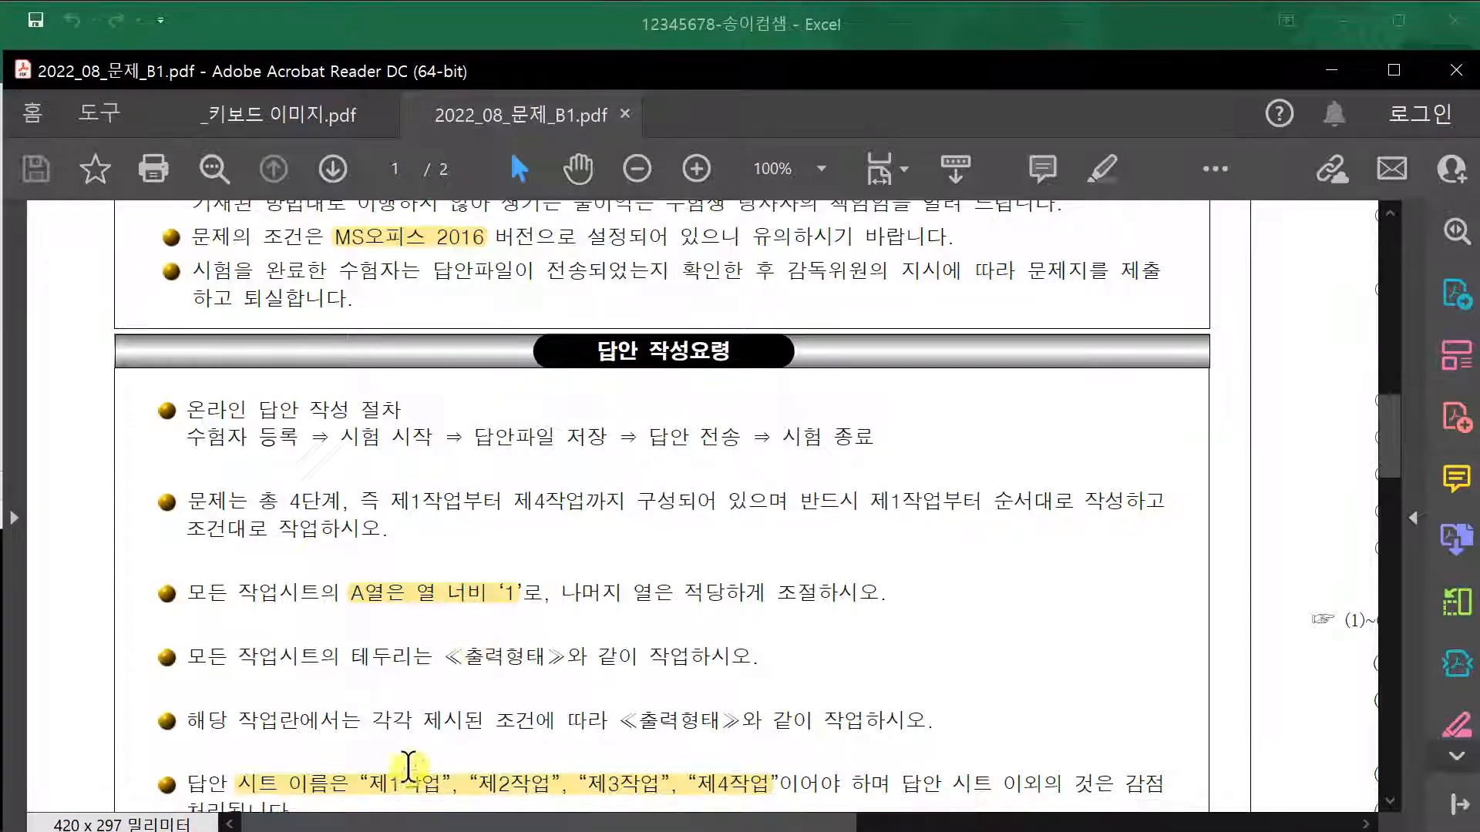
left_click(956, 823)
left_click(1391, 331)
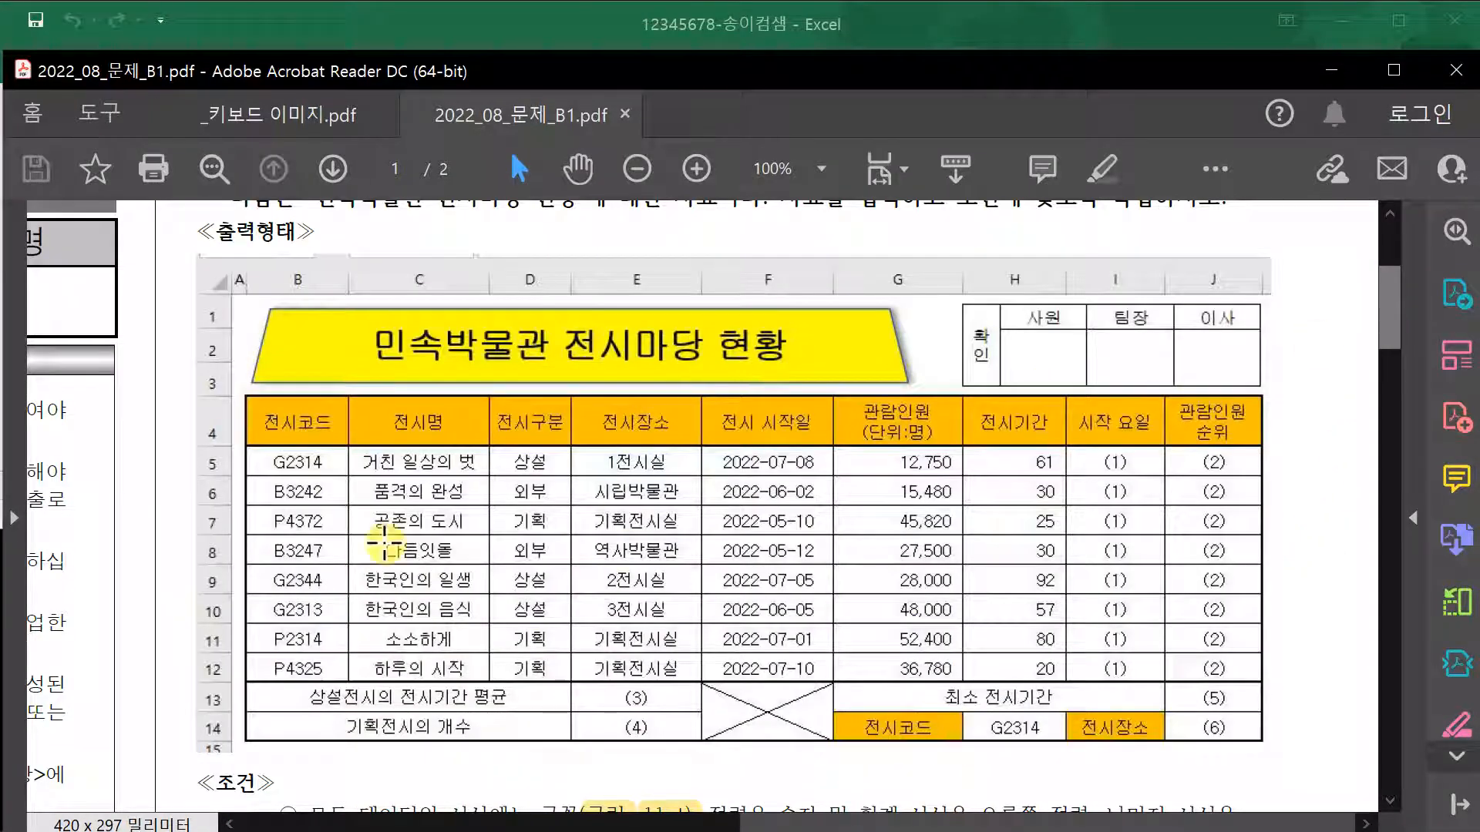
scroll(669, 661, "down", 2)
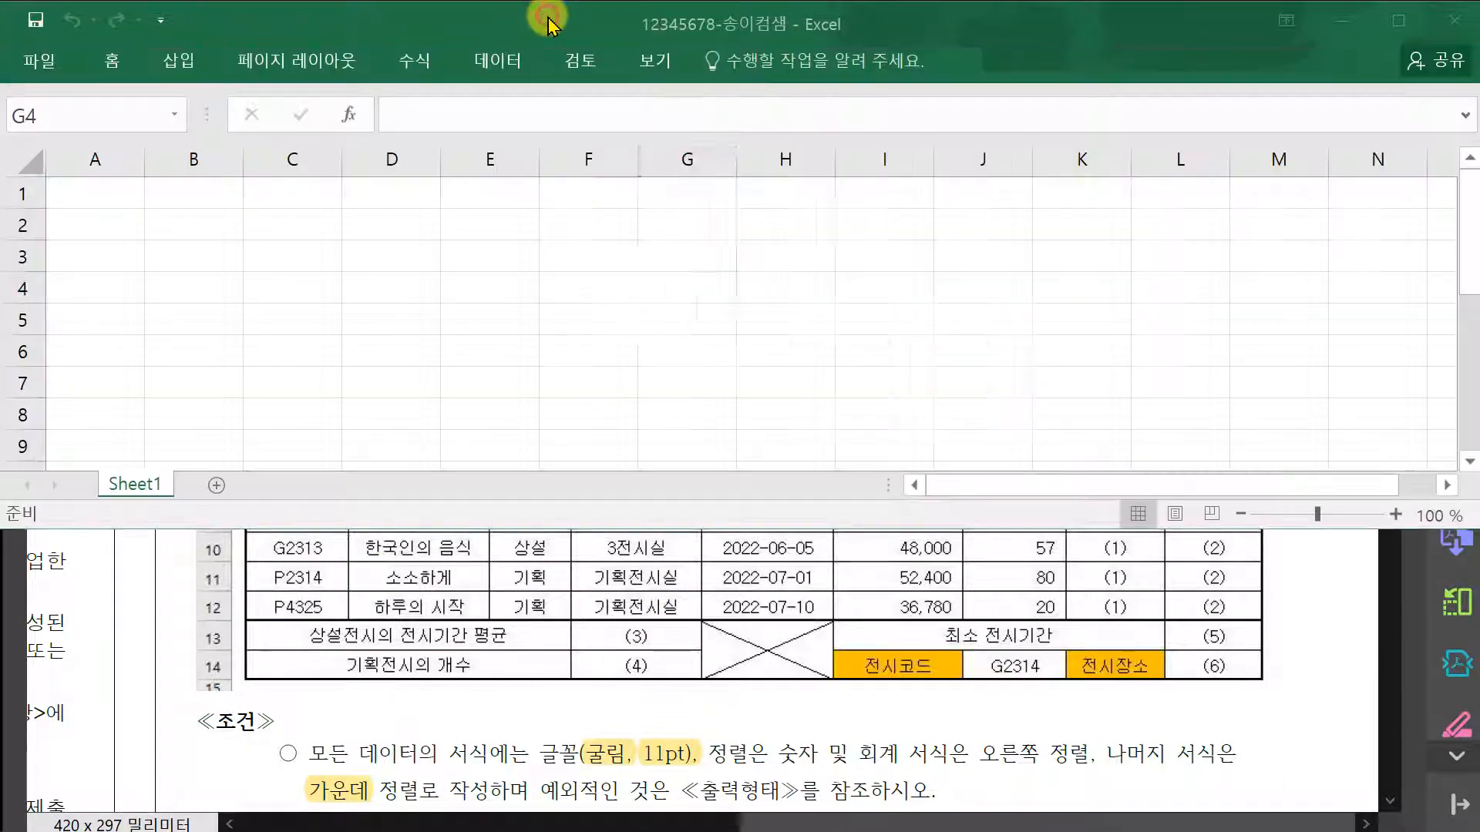
- Return to the Excel workbook, add two worksheets after Sheet1, and group all three sheets
left_click(549, 13)
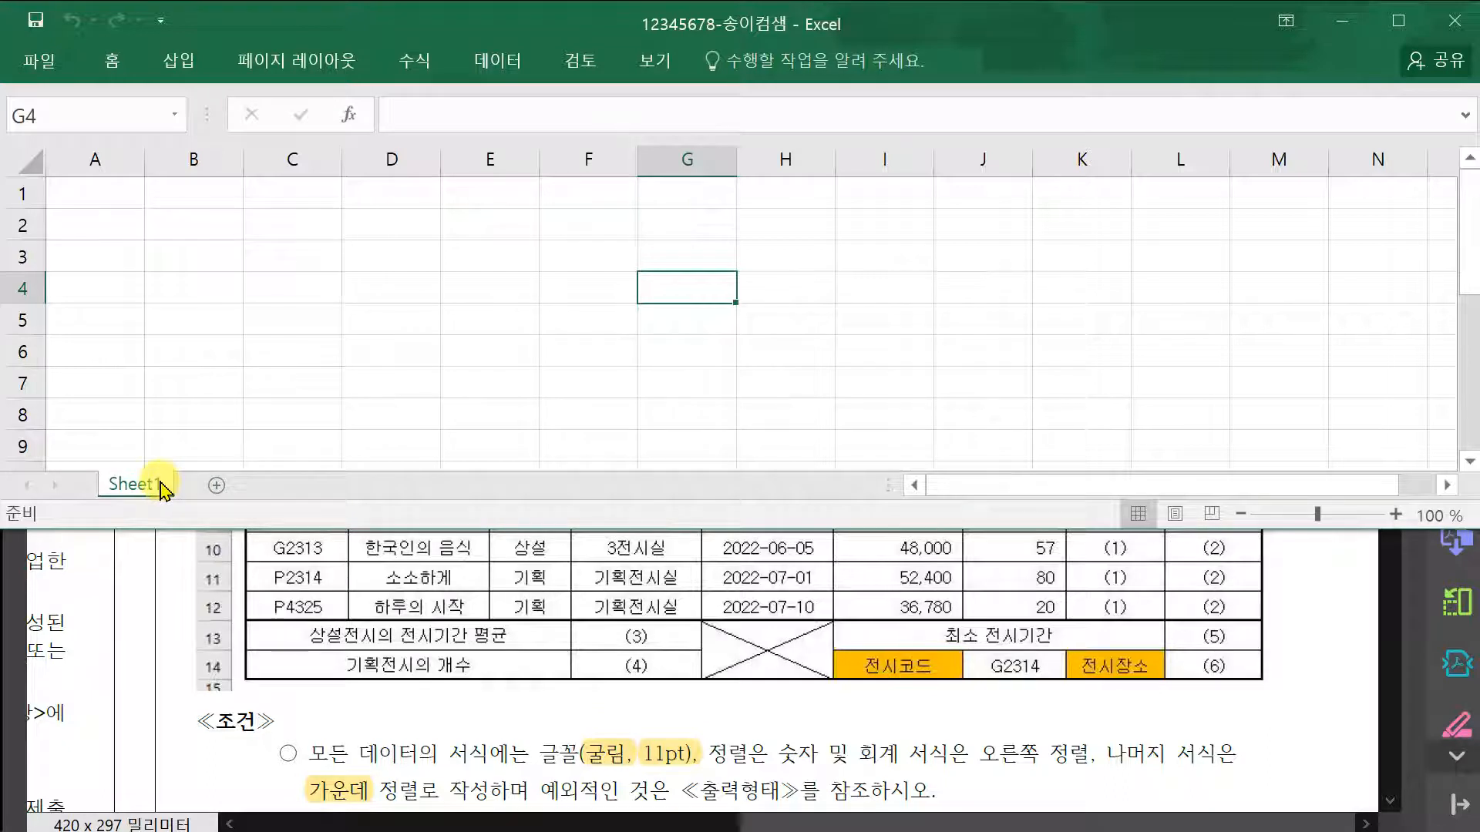
left_click(216, 485)
left_click(292, 485)
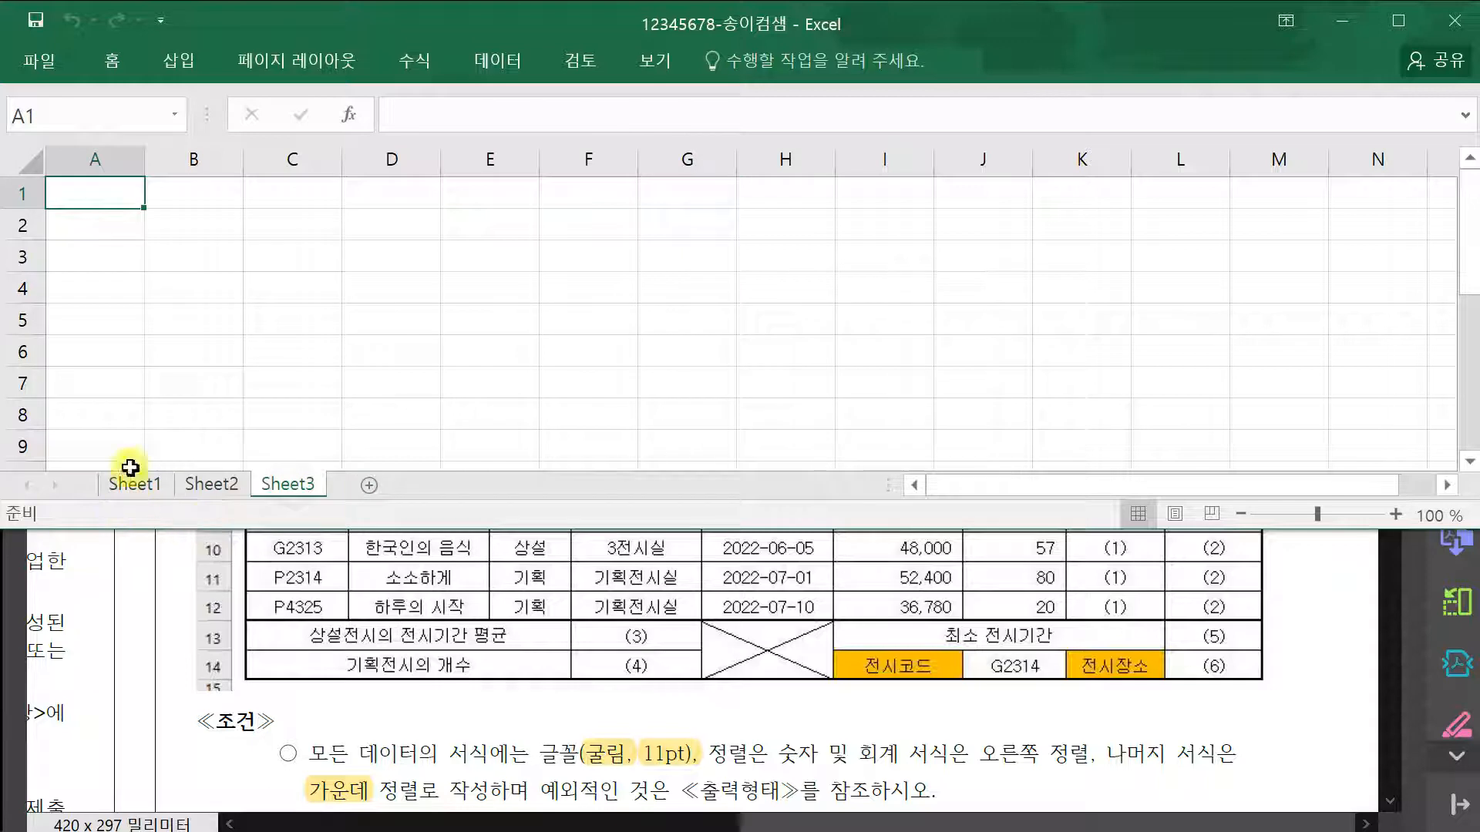
right_click(294, 494)
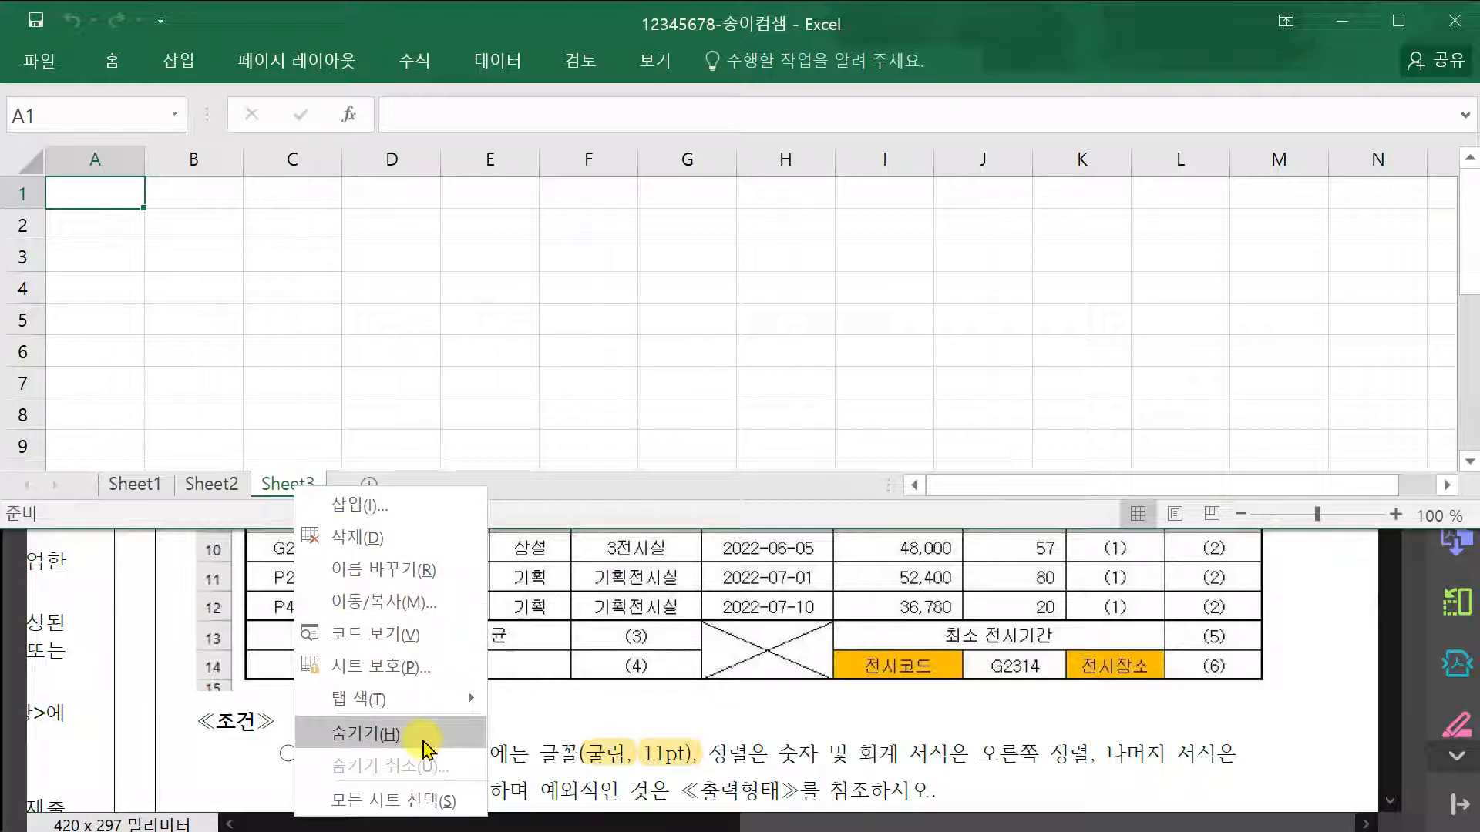
left_click(458, 804)
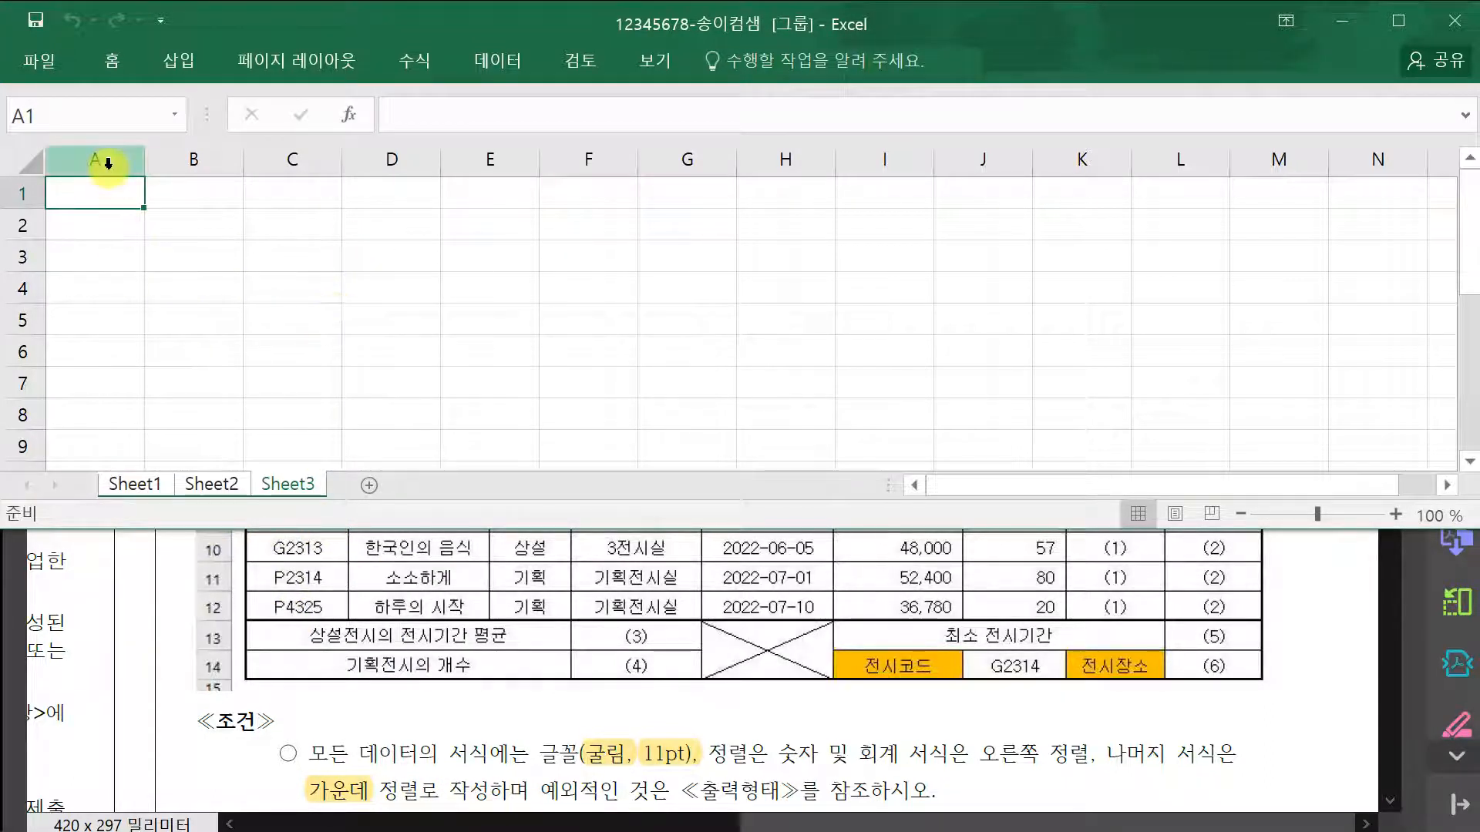
- Set the font of all cells on the grouped sheets to 굴림
left_click(19, 162)
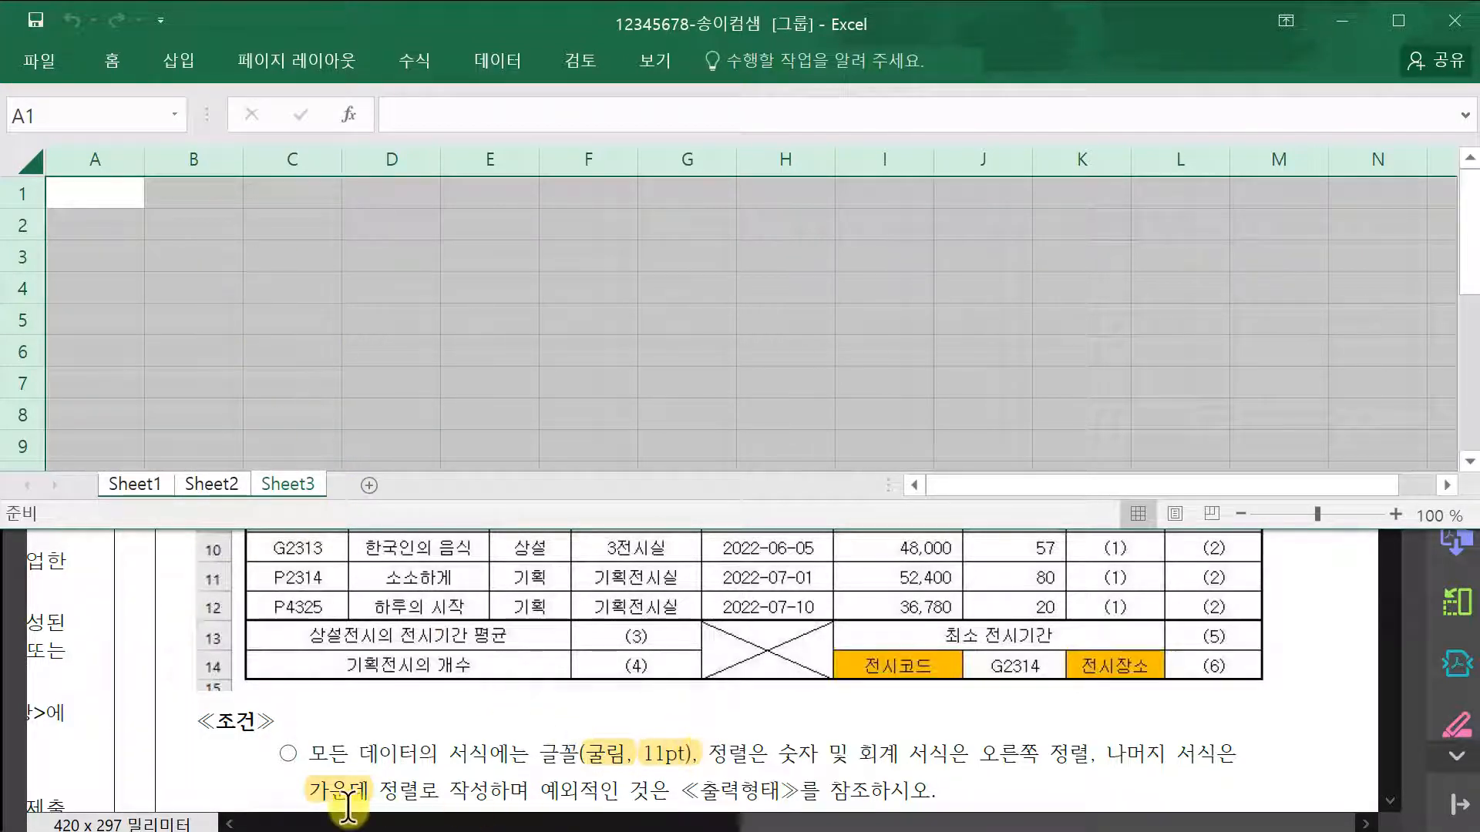
left_click(113, 60)
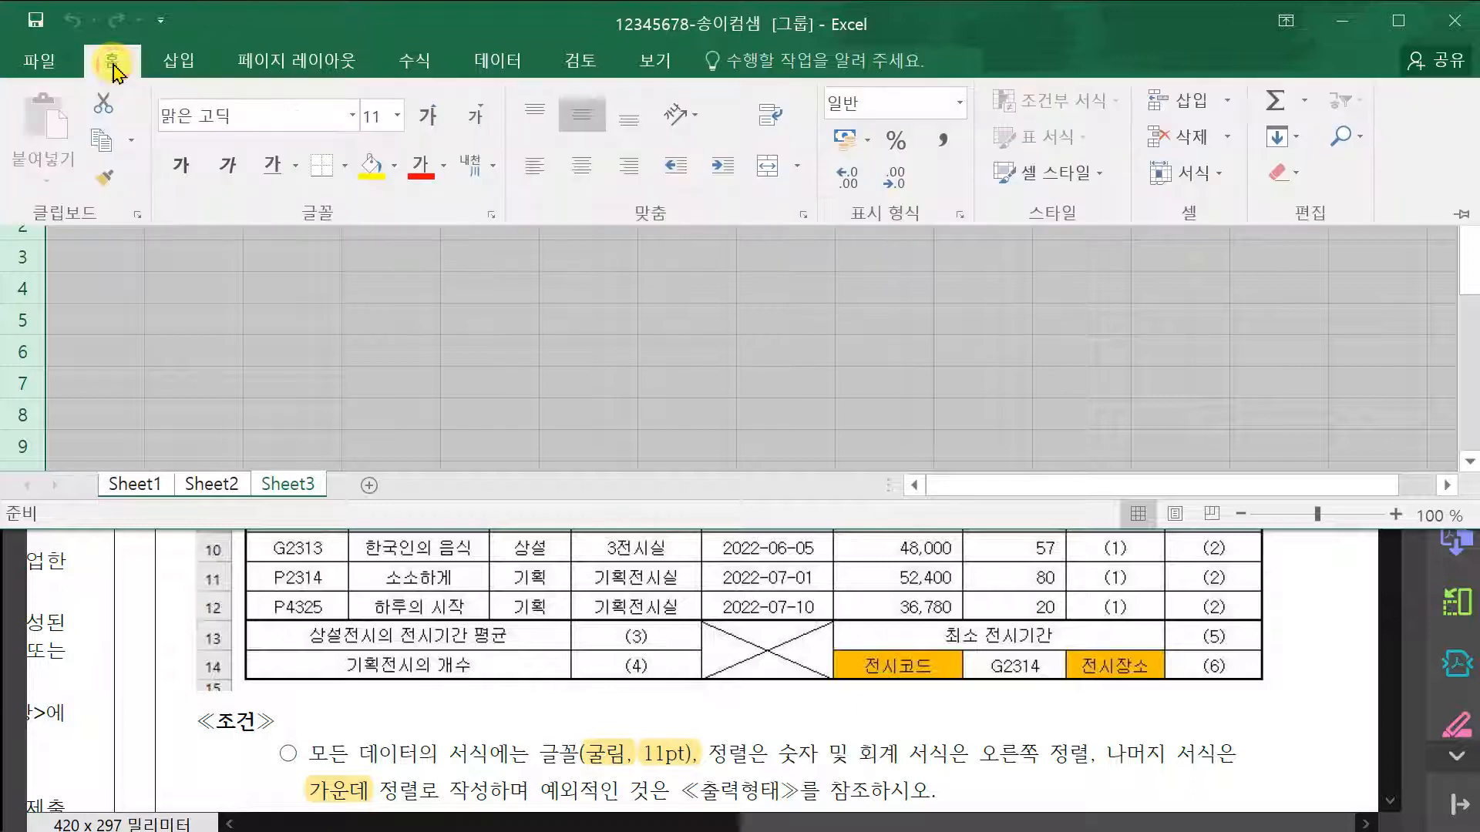
left_click(254, 115)
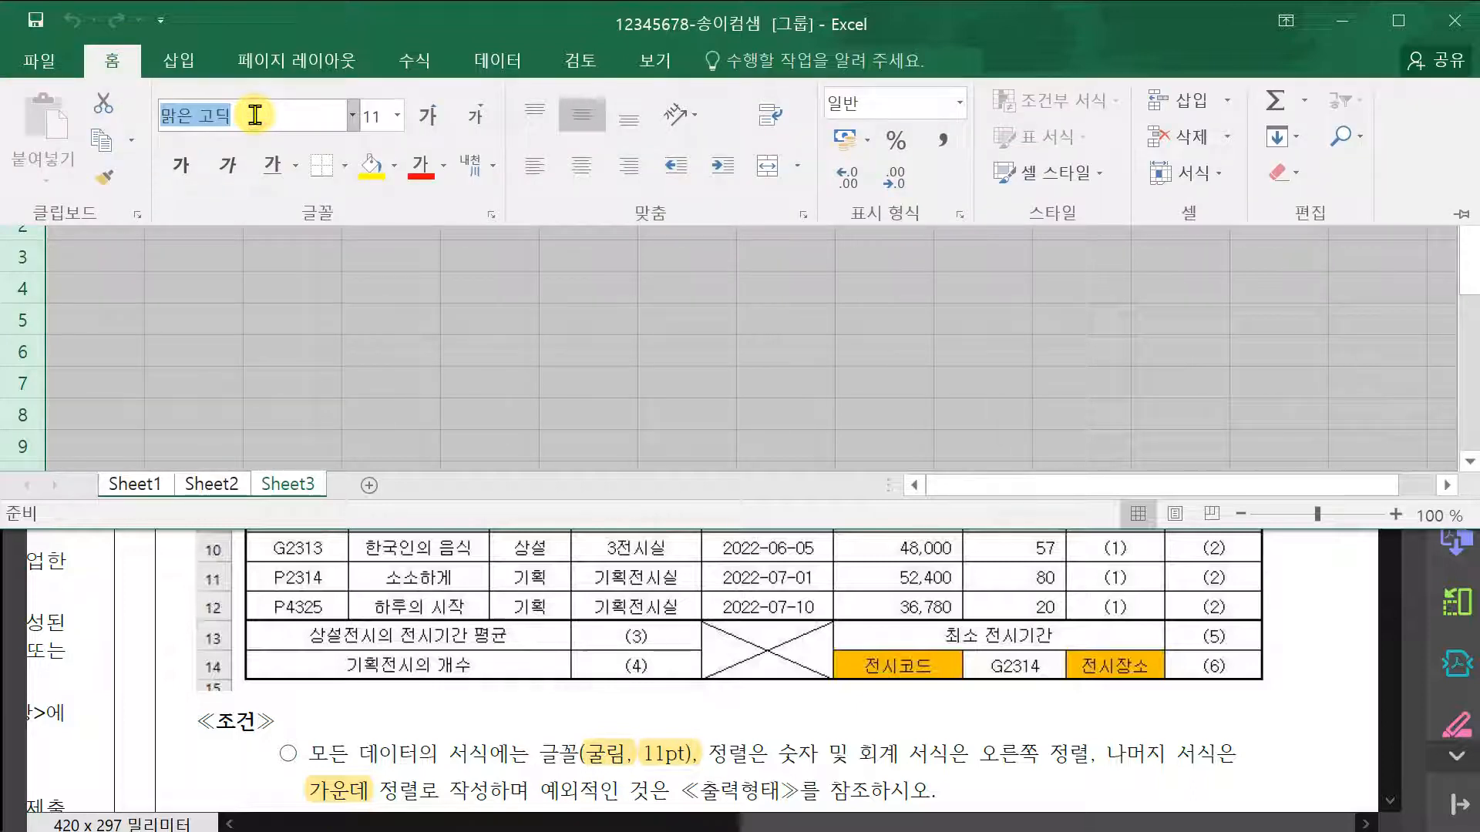
type("ㄱ")
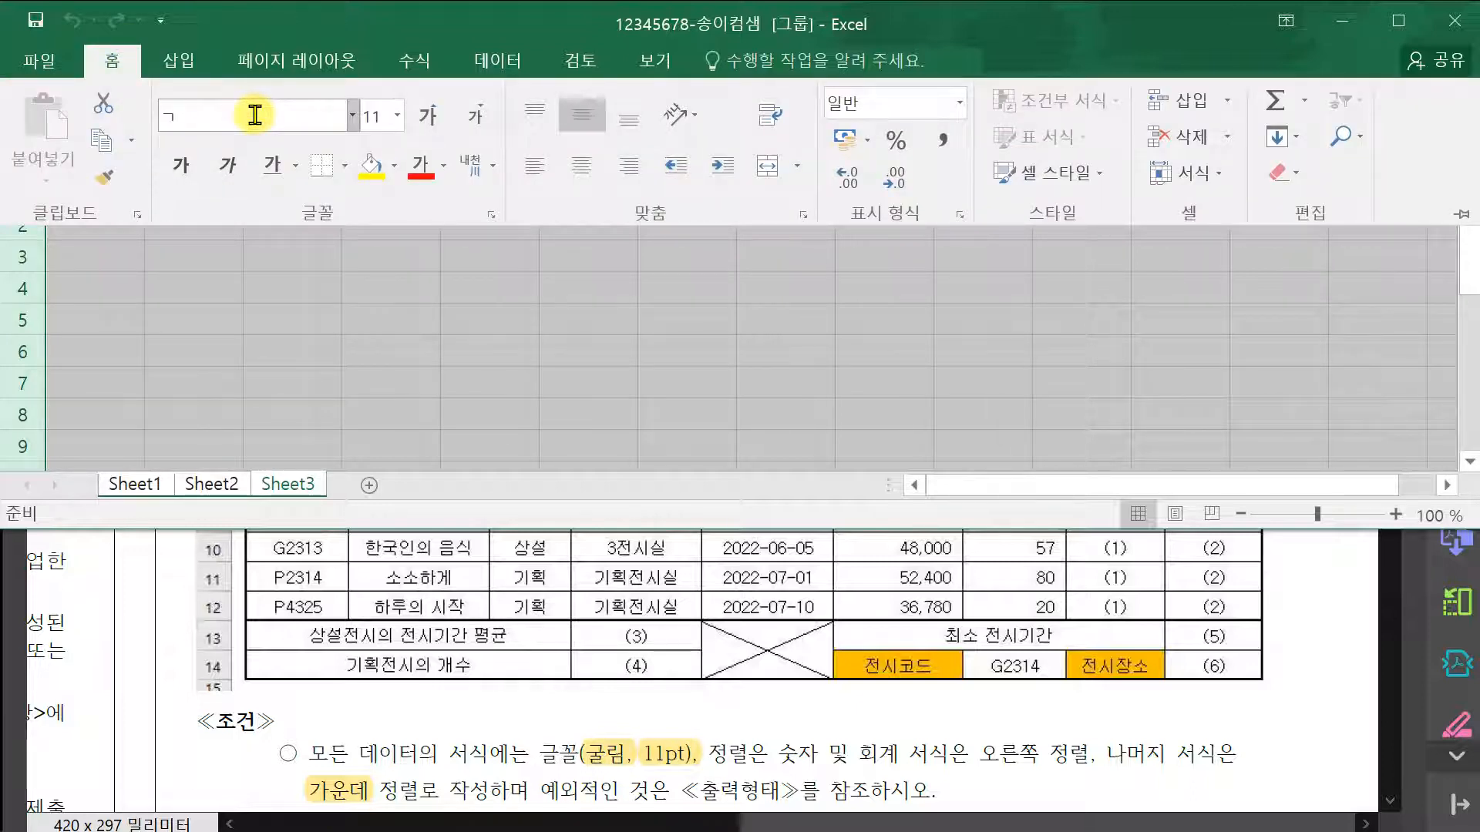
type("굴림")
key("Return")
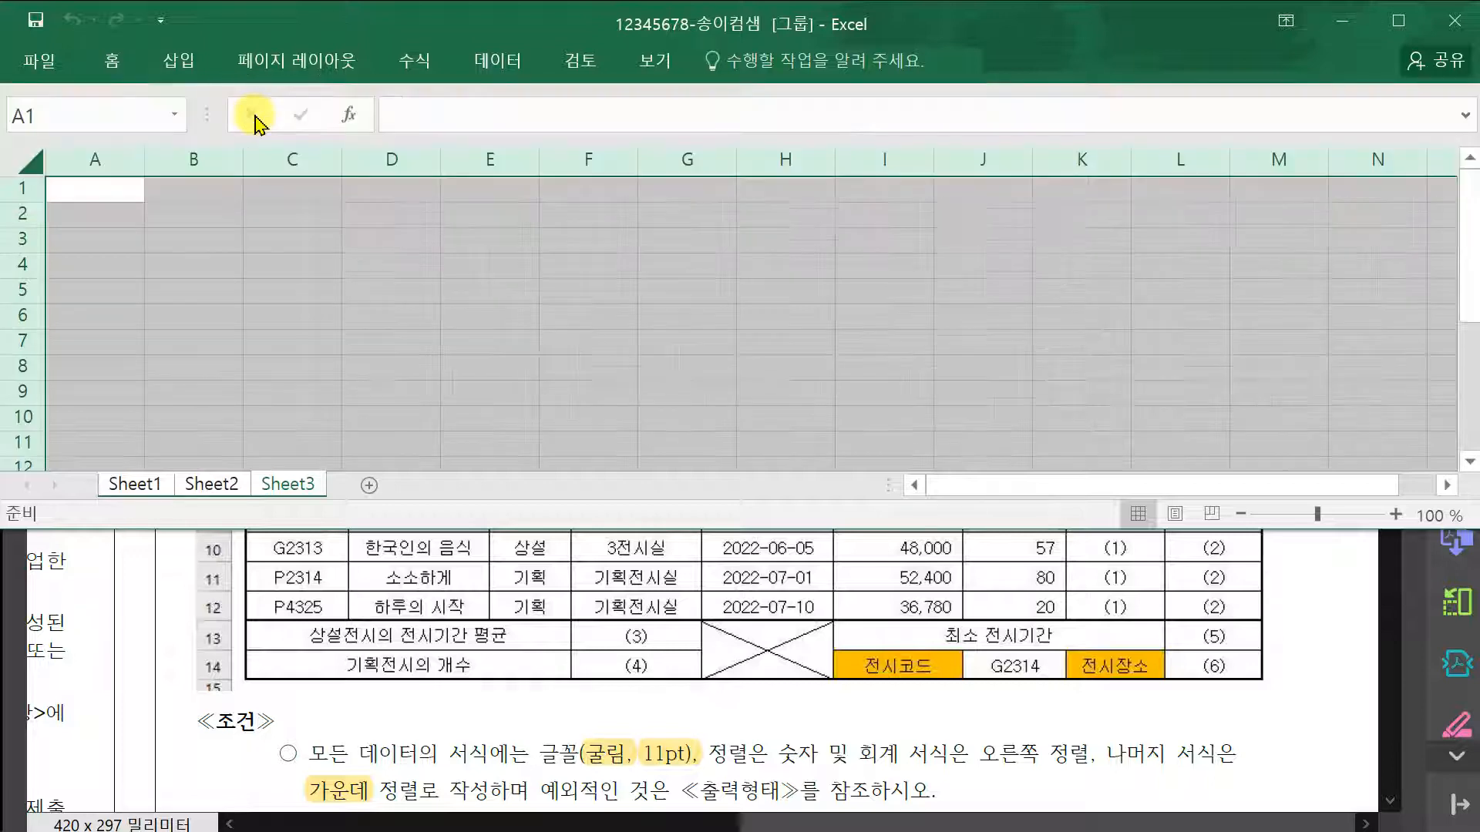
- Center the contents of all cells horizontally on the grouped sheets
left_click(116, 60)
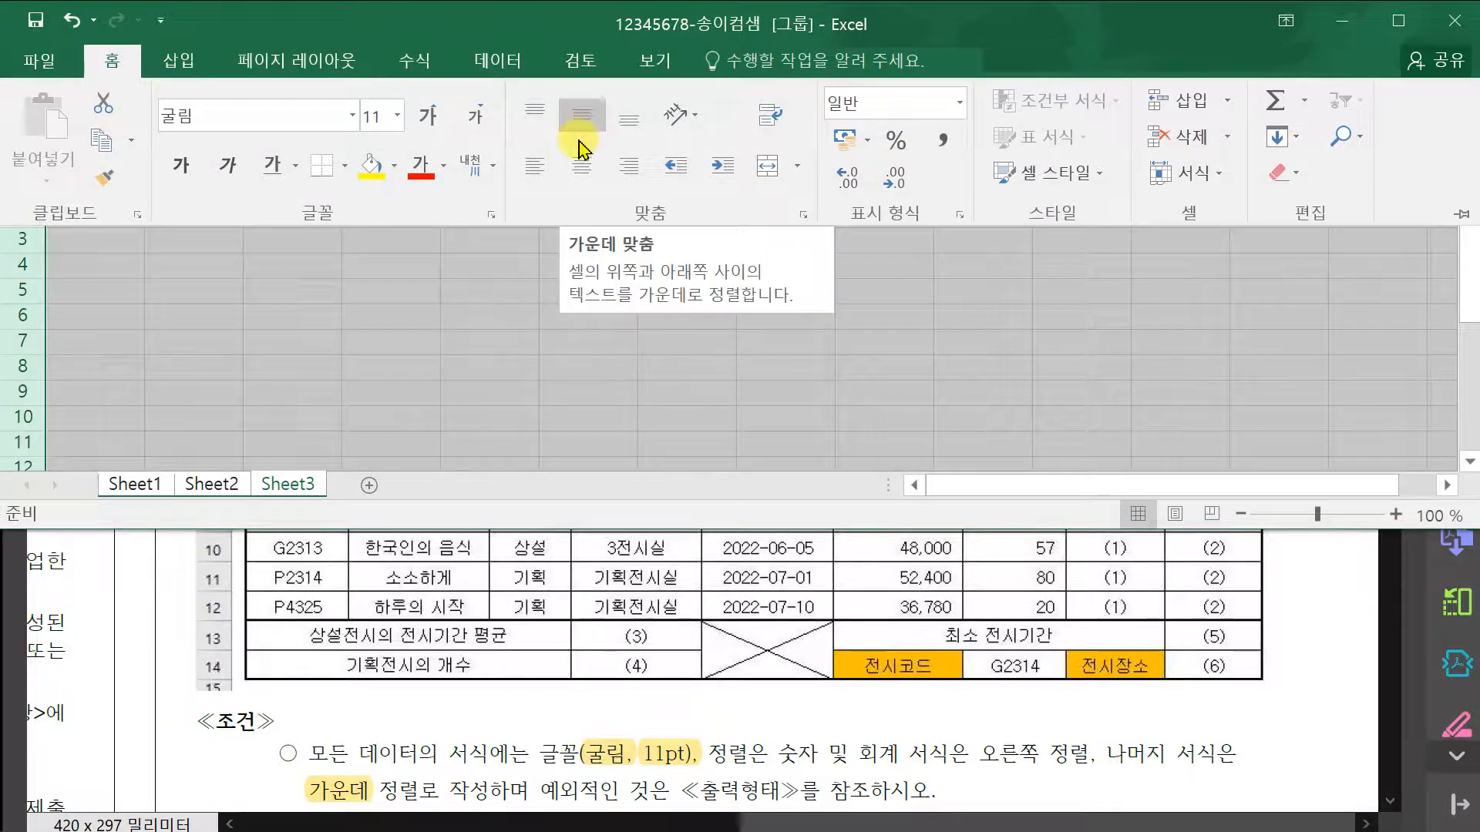
left_click(580, 168)
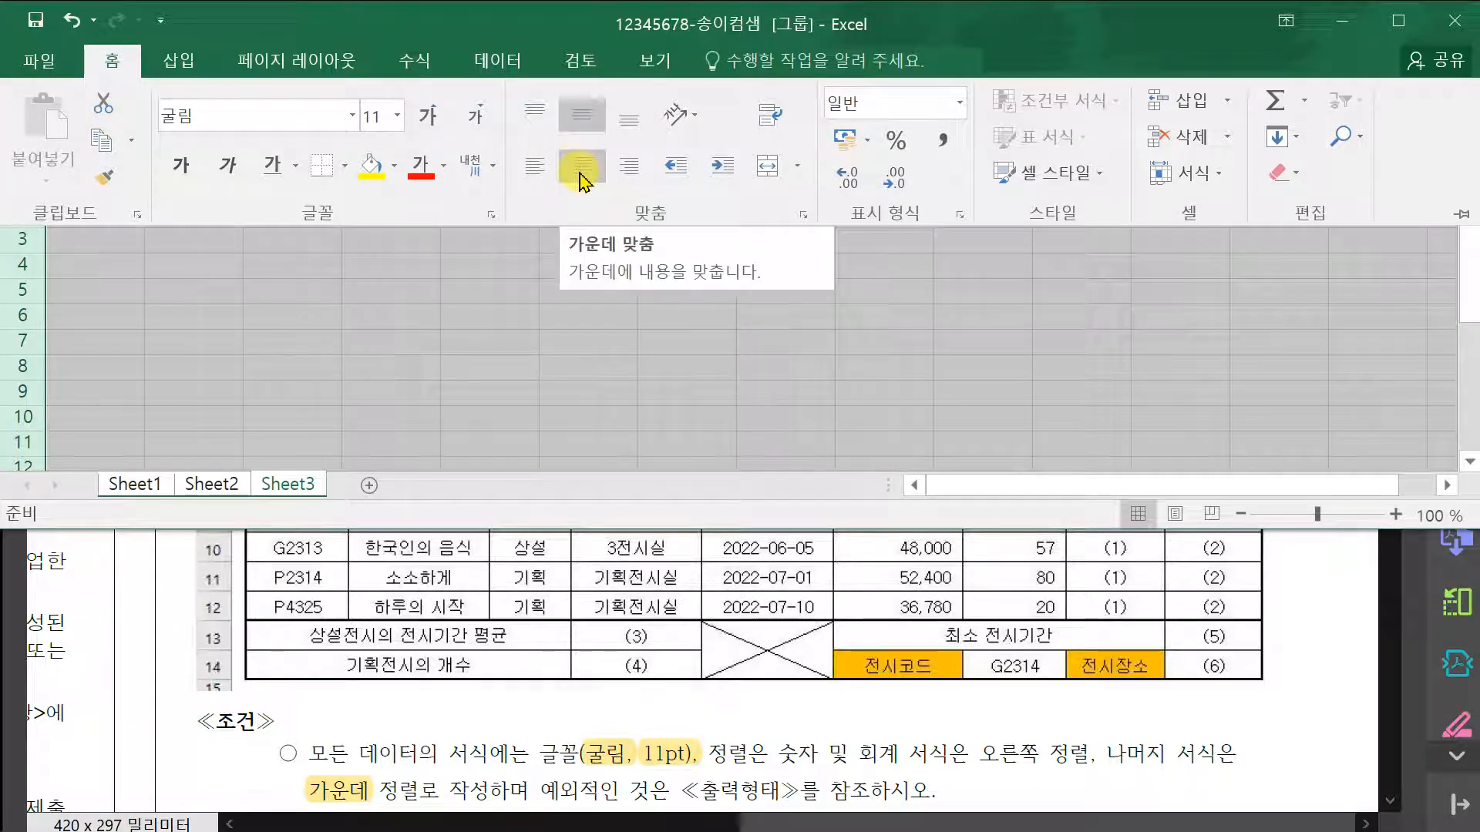
left_click(580, 179)
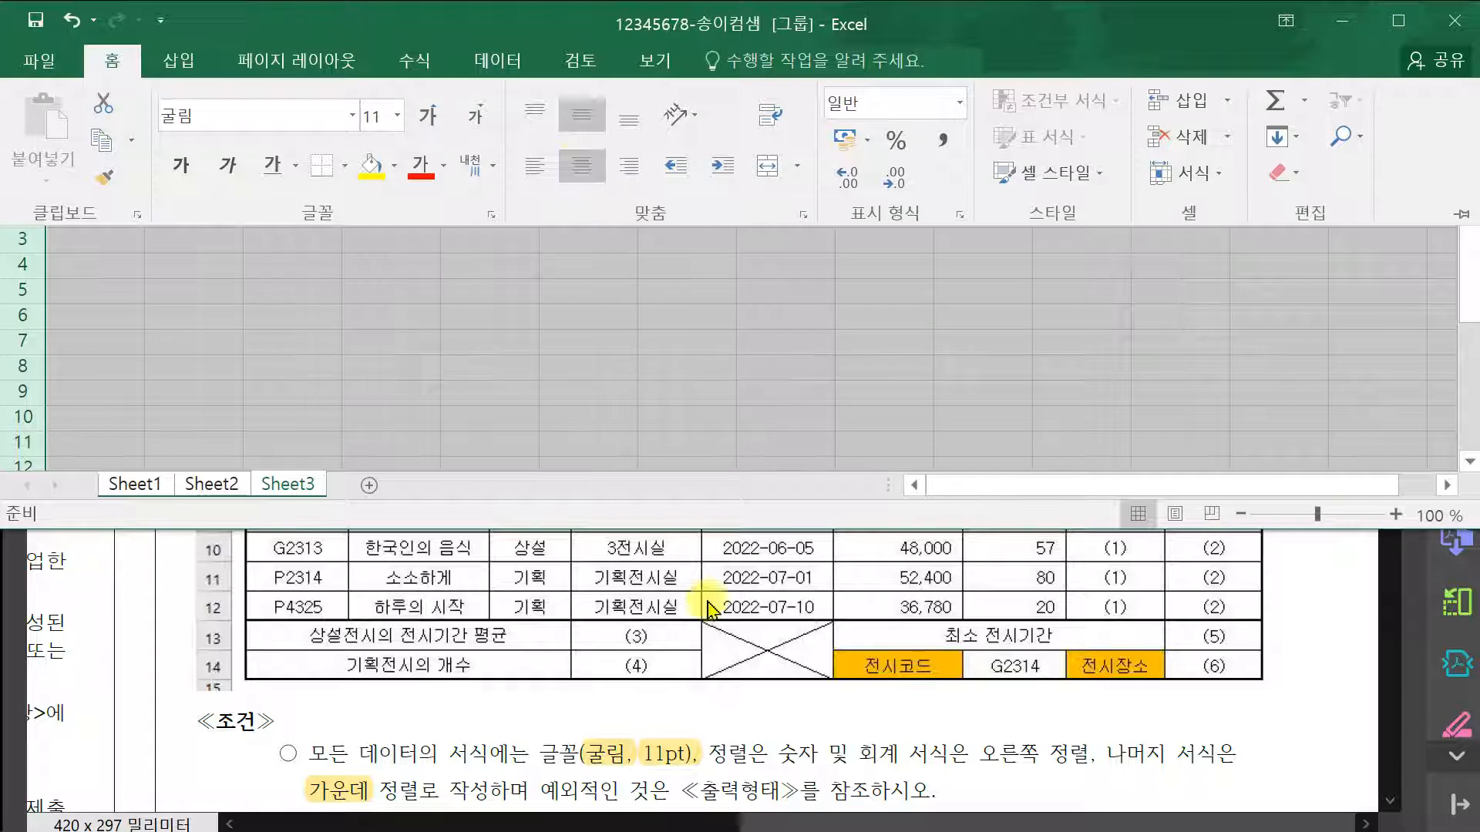
- Check the column rule in the exam PDF and set column A's width to 1 on all grouped Excel sheets
left_click(640, 824)
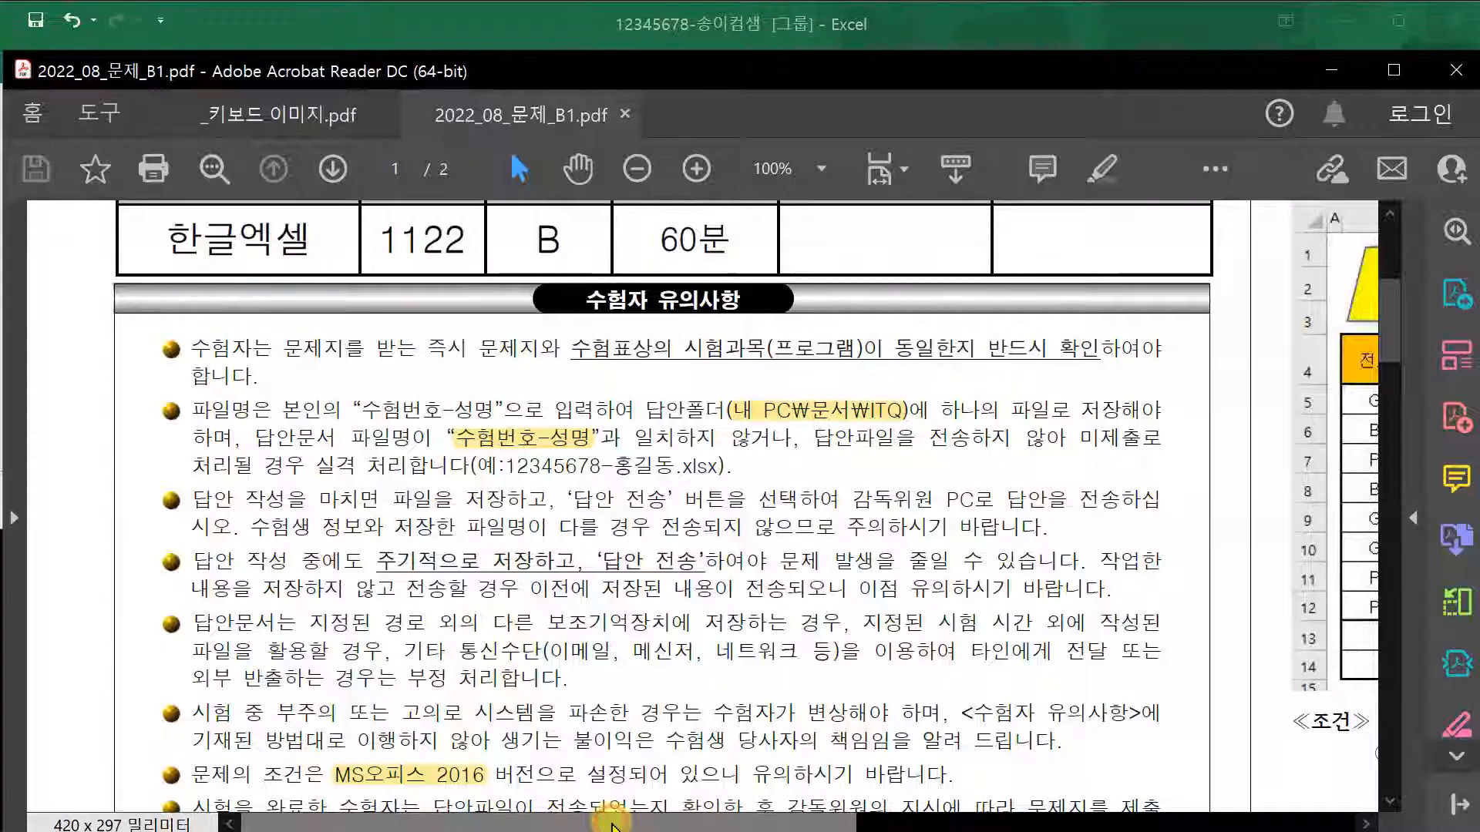
scroll(1388, 755, "down", 5)
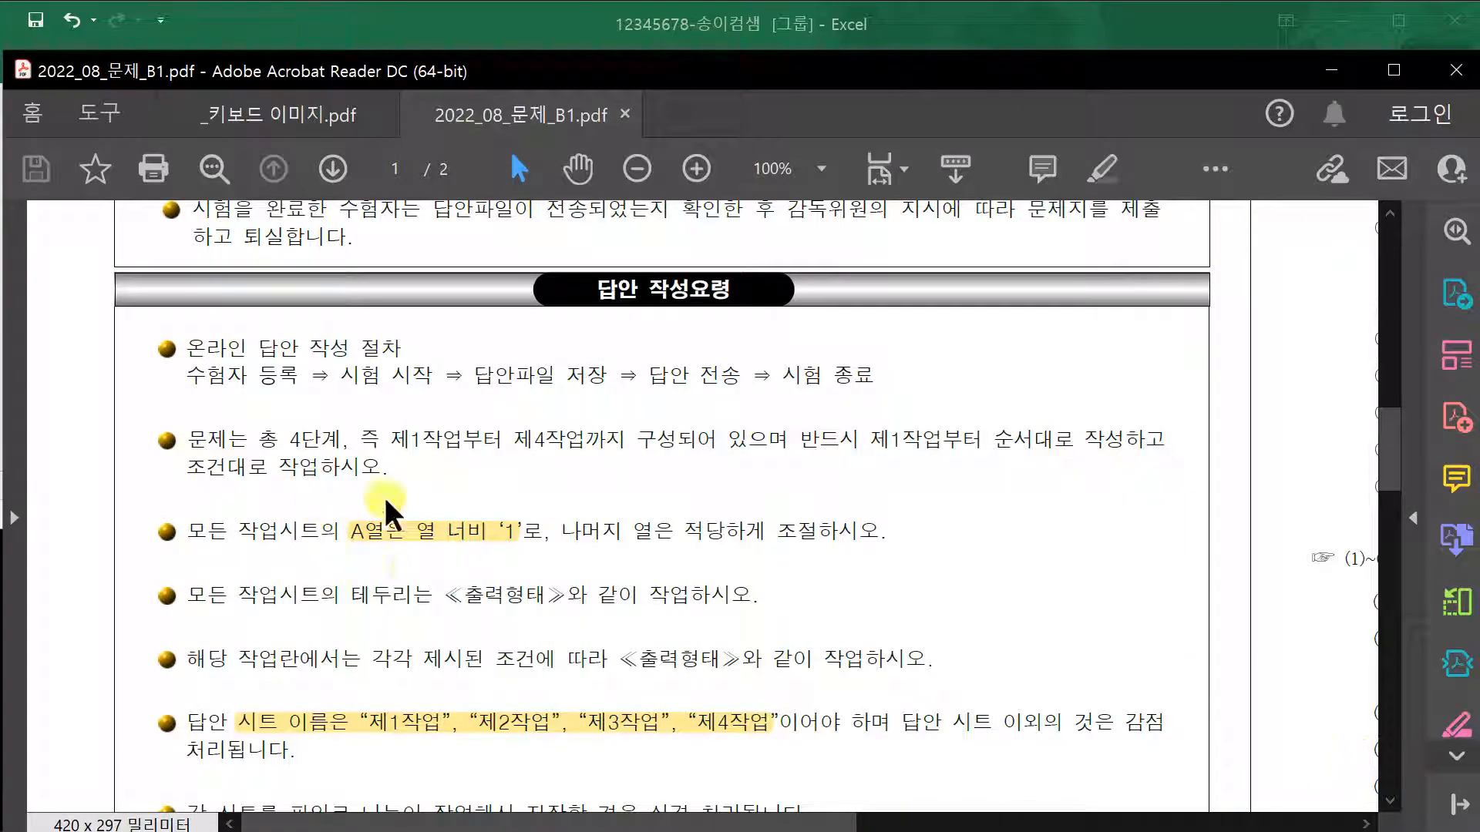
left_click(458, 14)
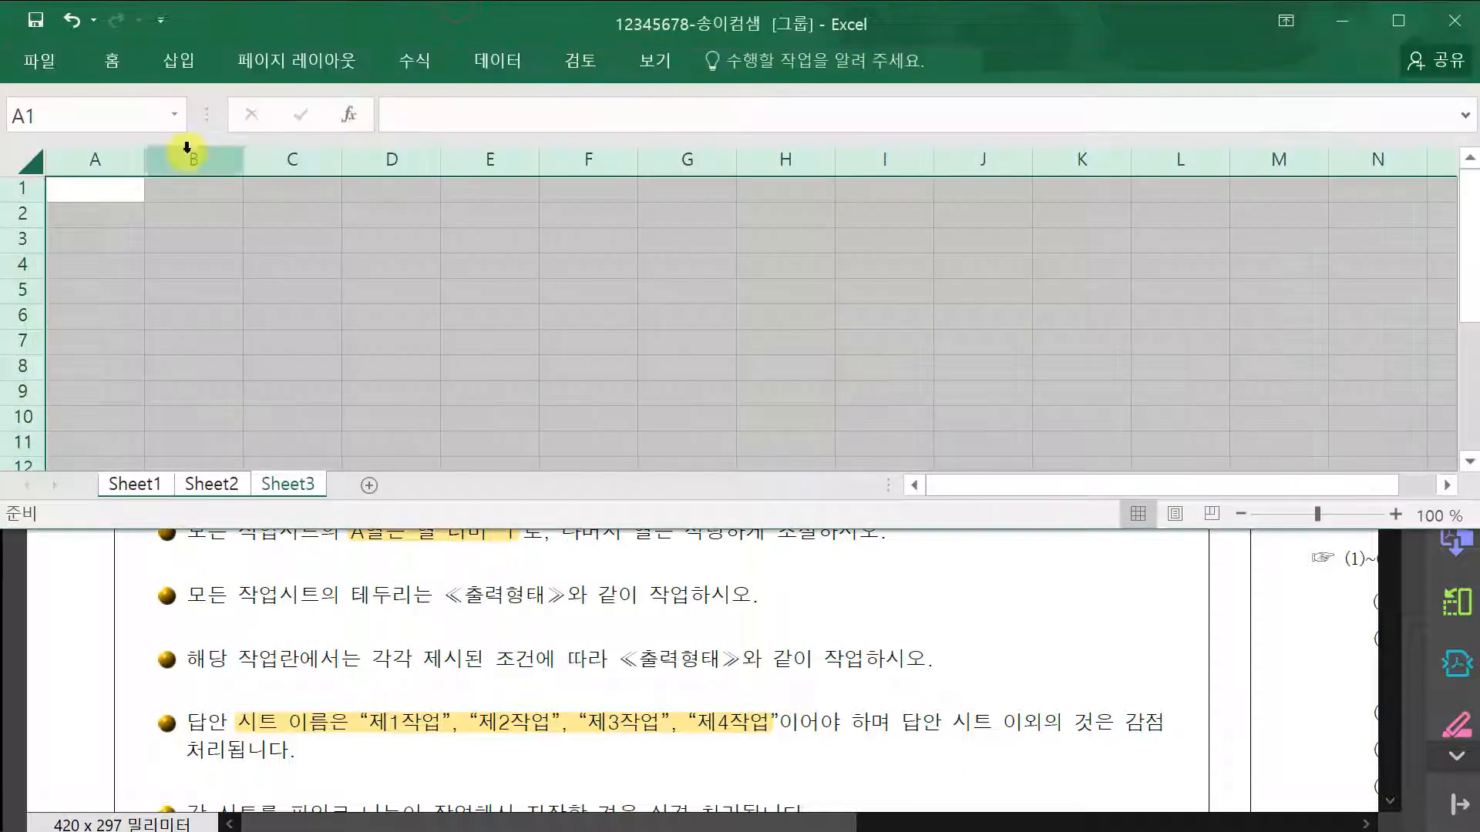
left_click(96, 158)
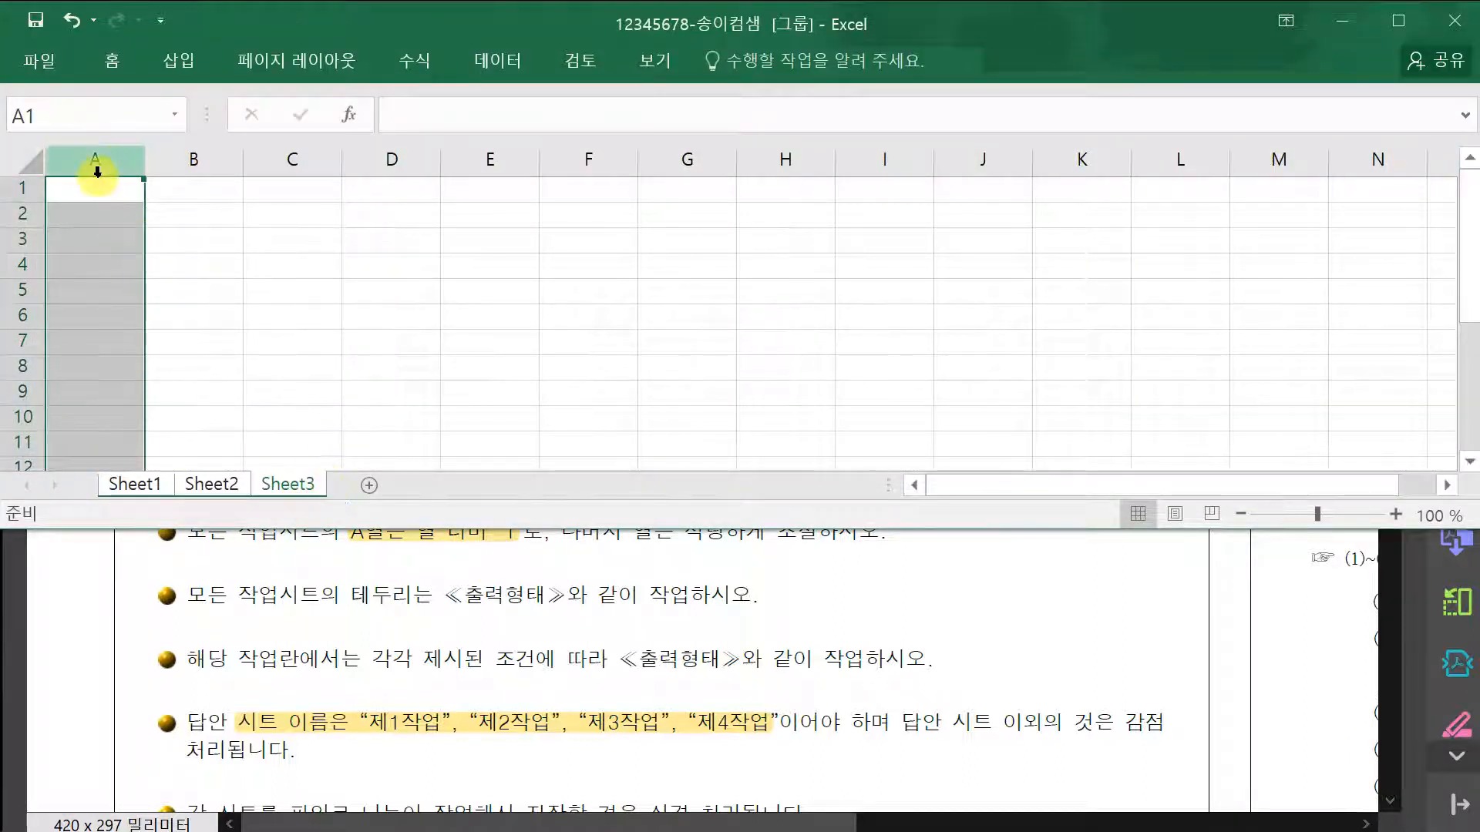
right_click(92, 208)
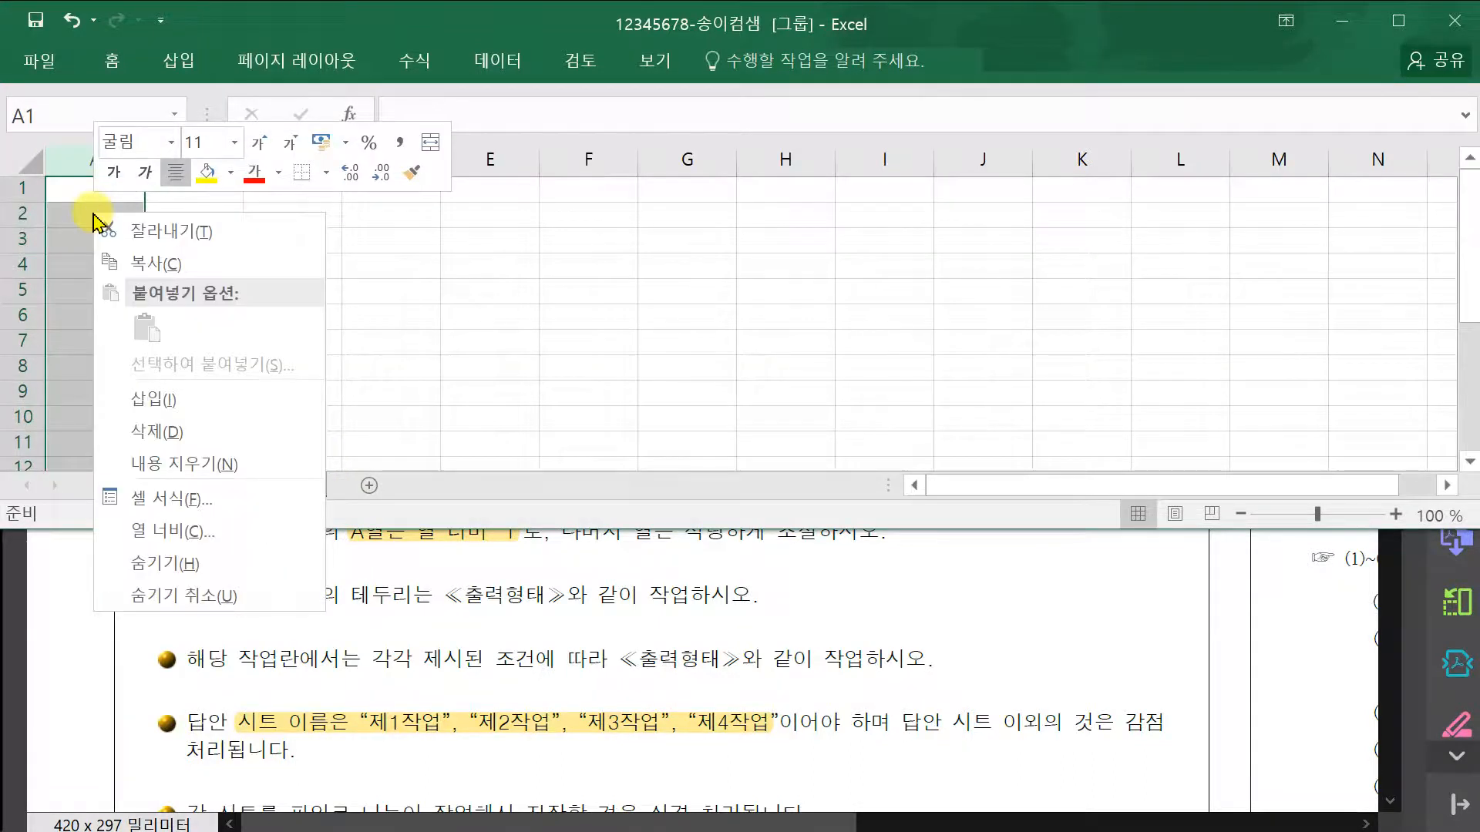
left_click(193, 530)
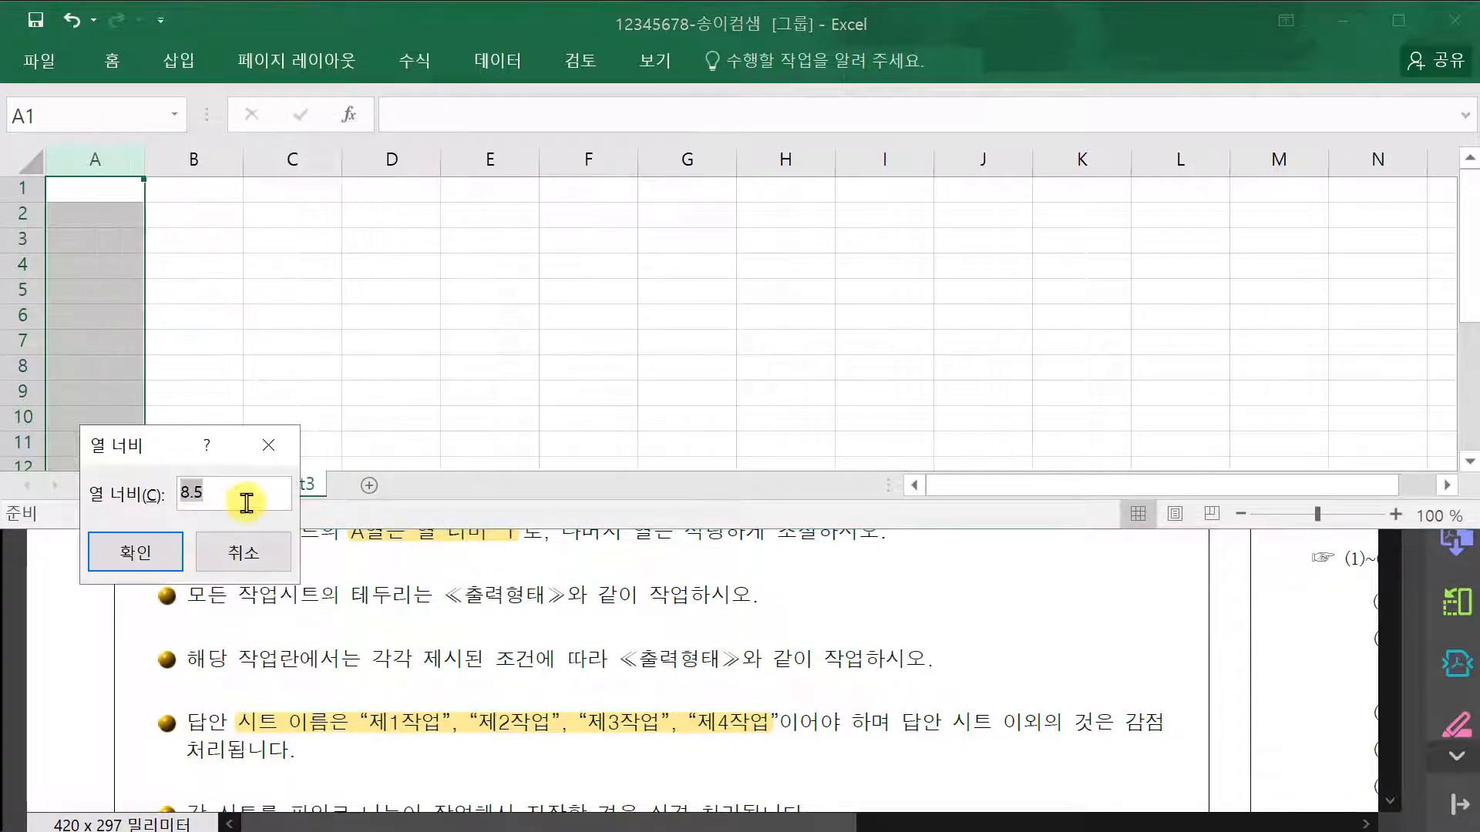
type("1")
key("Return")
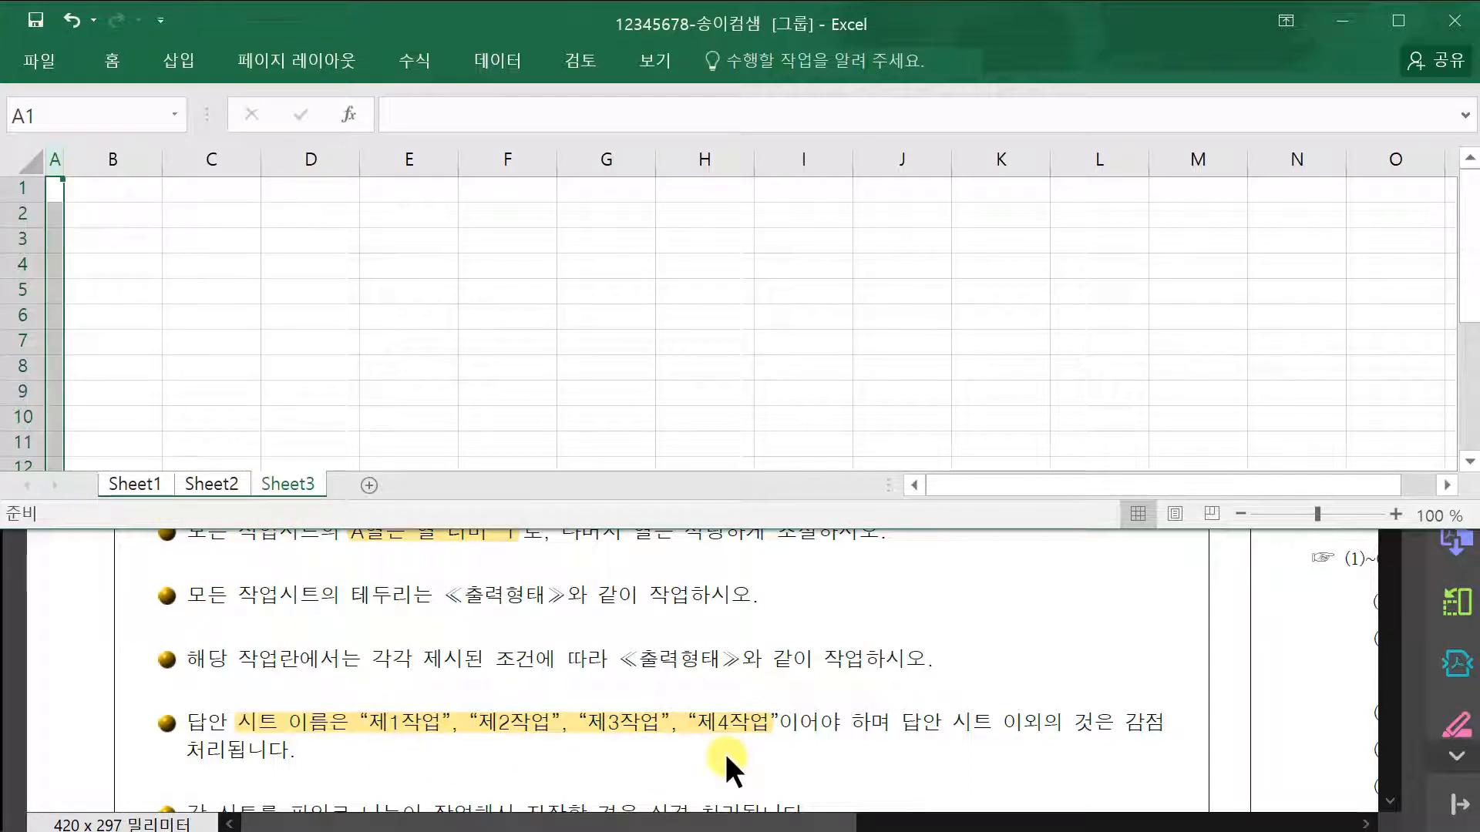
- Rename Sheet3 as 제3작업
double_click(290, 486)
type("제")
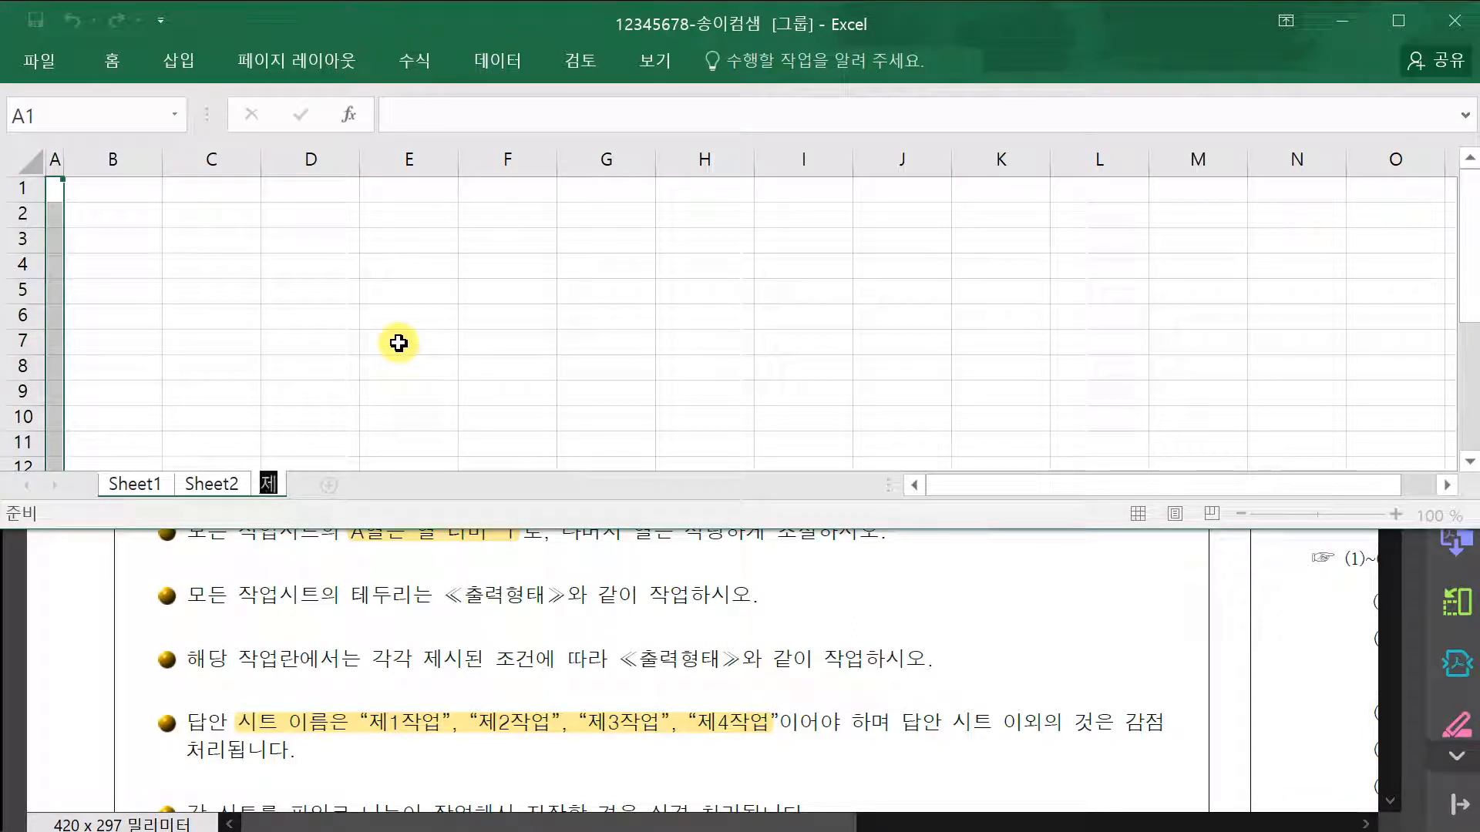
type("3작업")
key("Return")
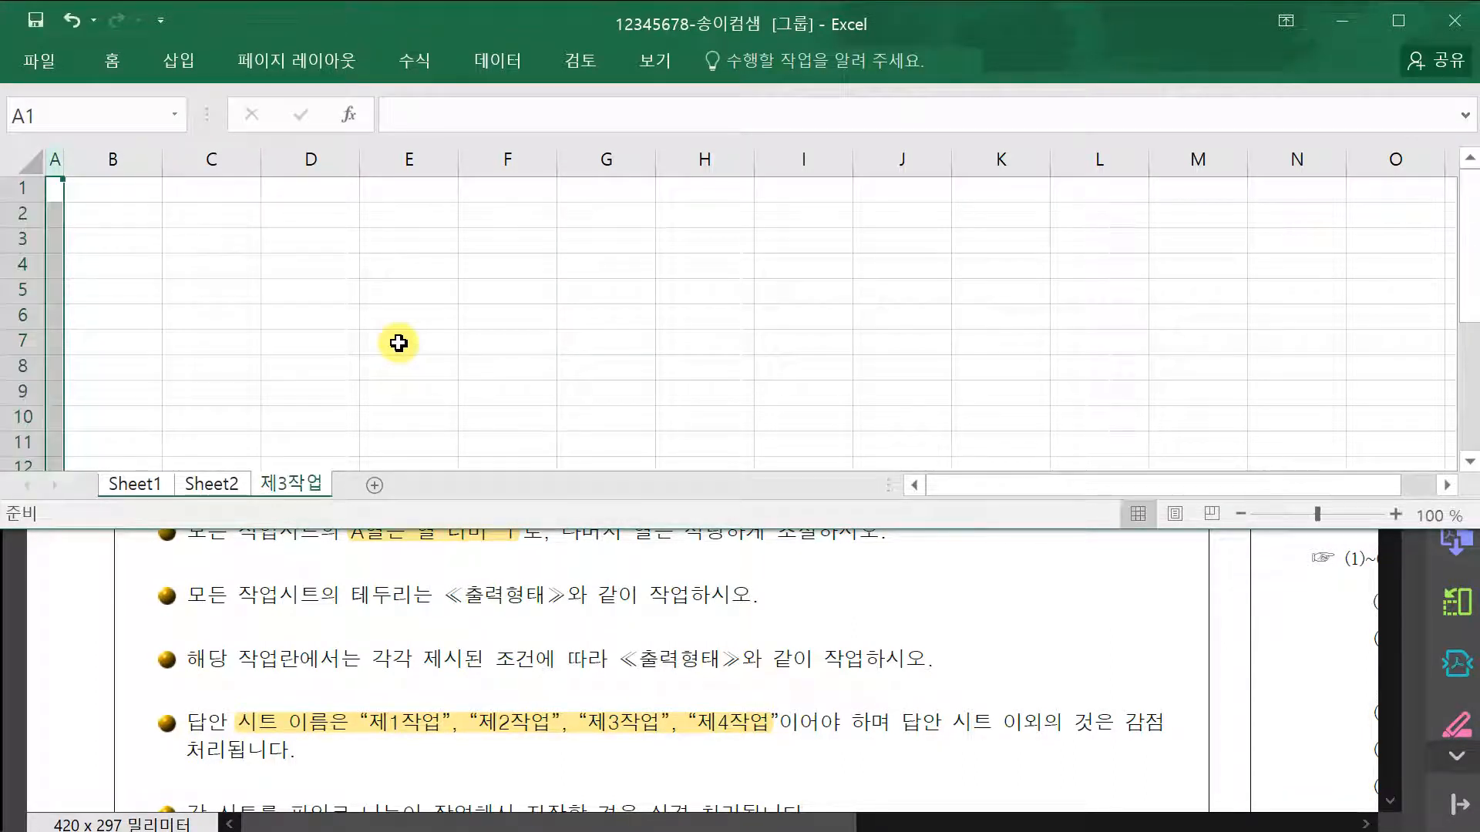
- Rename Sheet2 as 제2작업
double_click(224, 485)
type("ㅈ2작업")
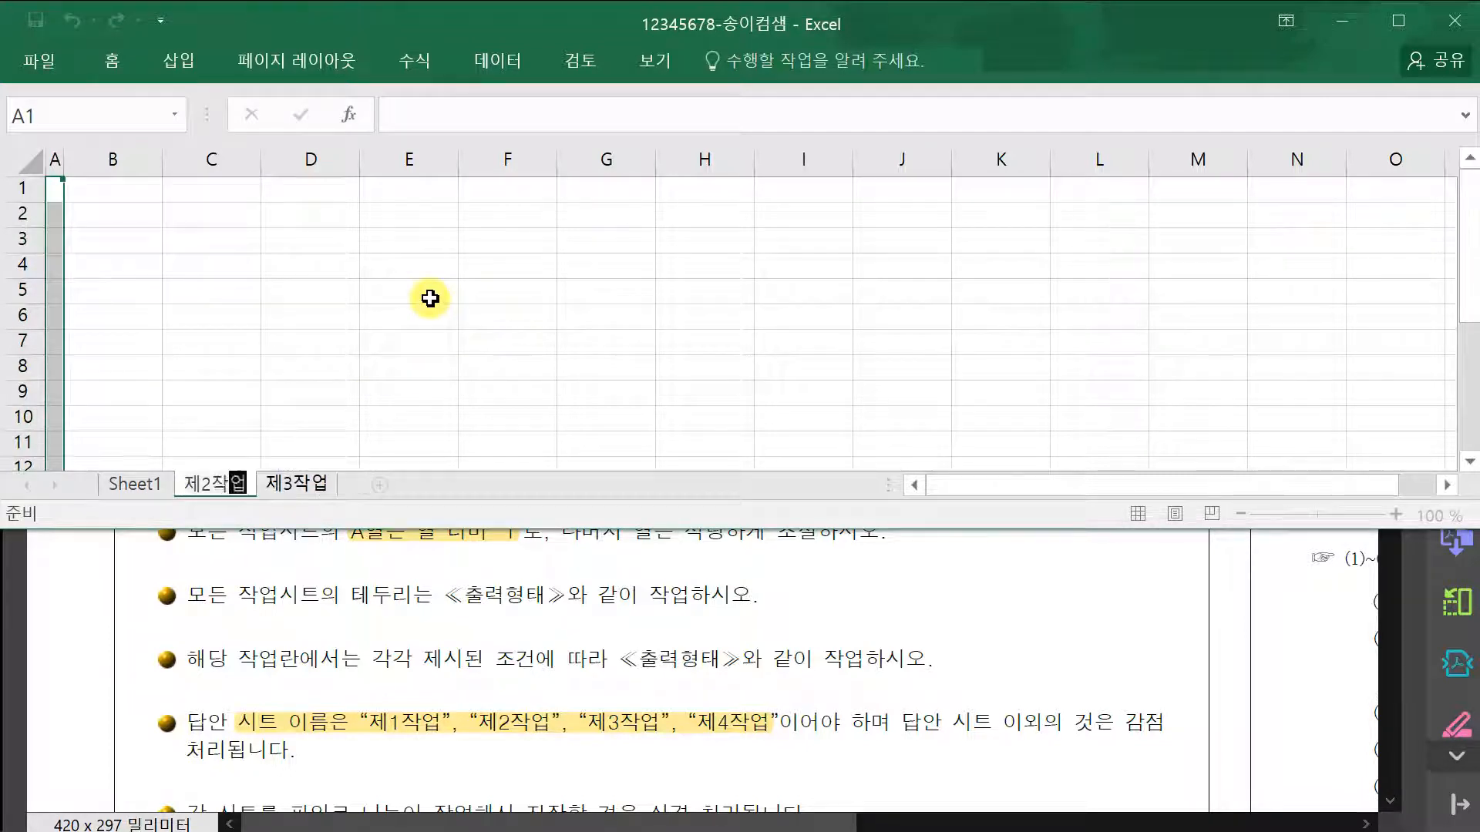
key("Return")
- Rename Sheet1 as 제1작업, select cell B3 and save the workbook
double_click(157, 487)
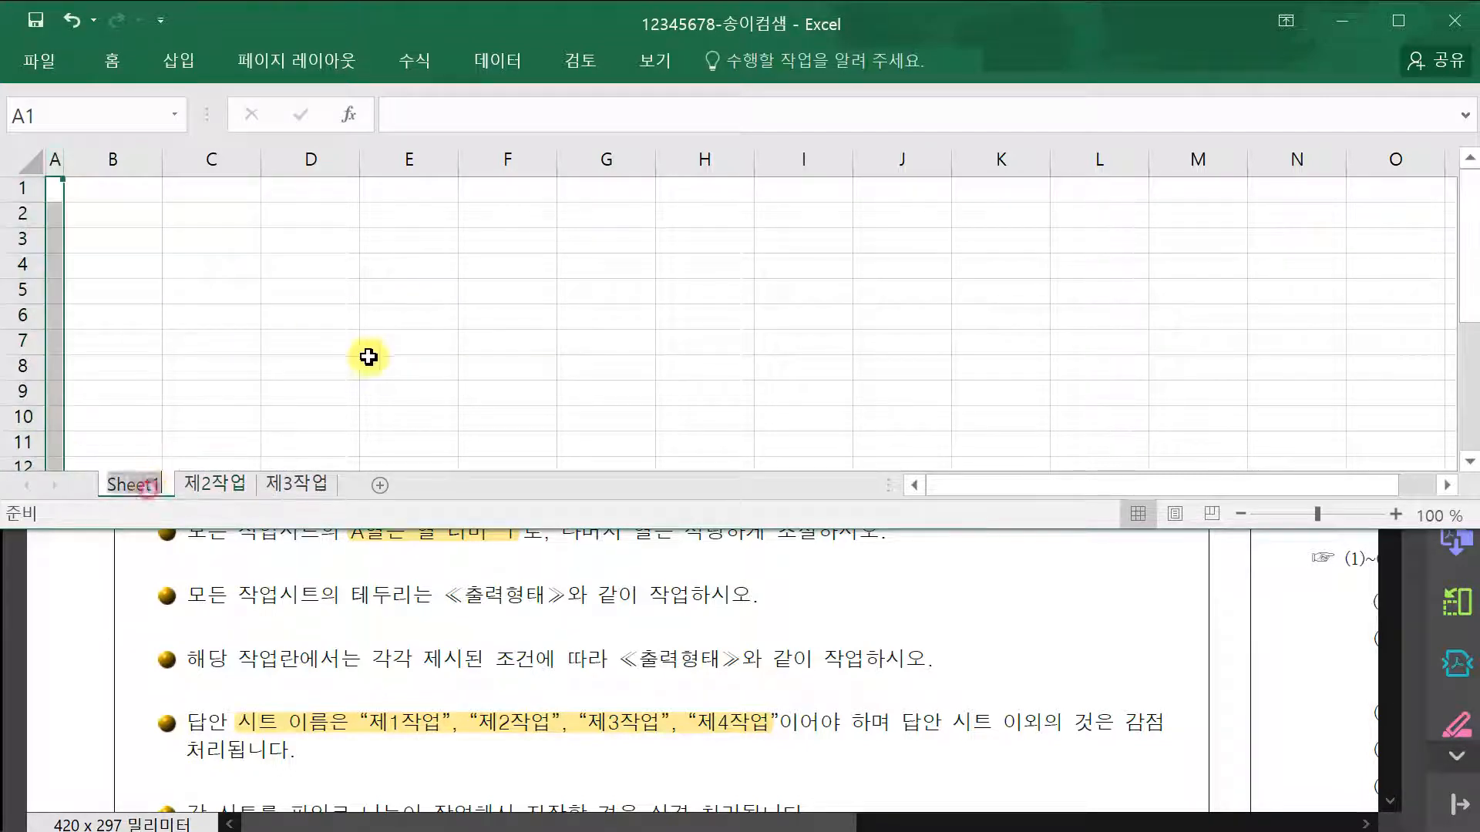
type("ㅈ1작업")
key("Return")
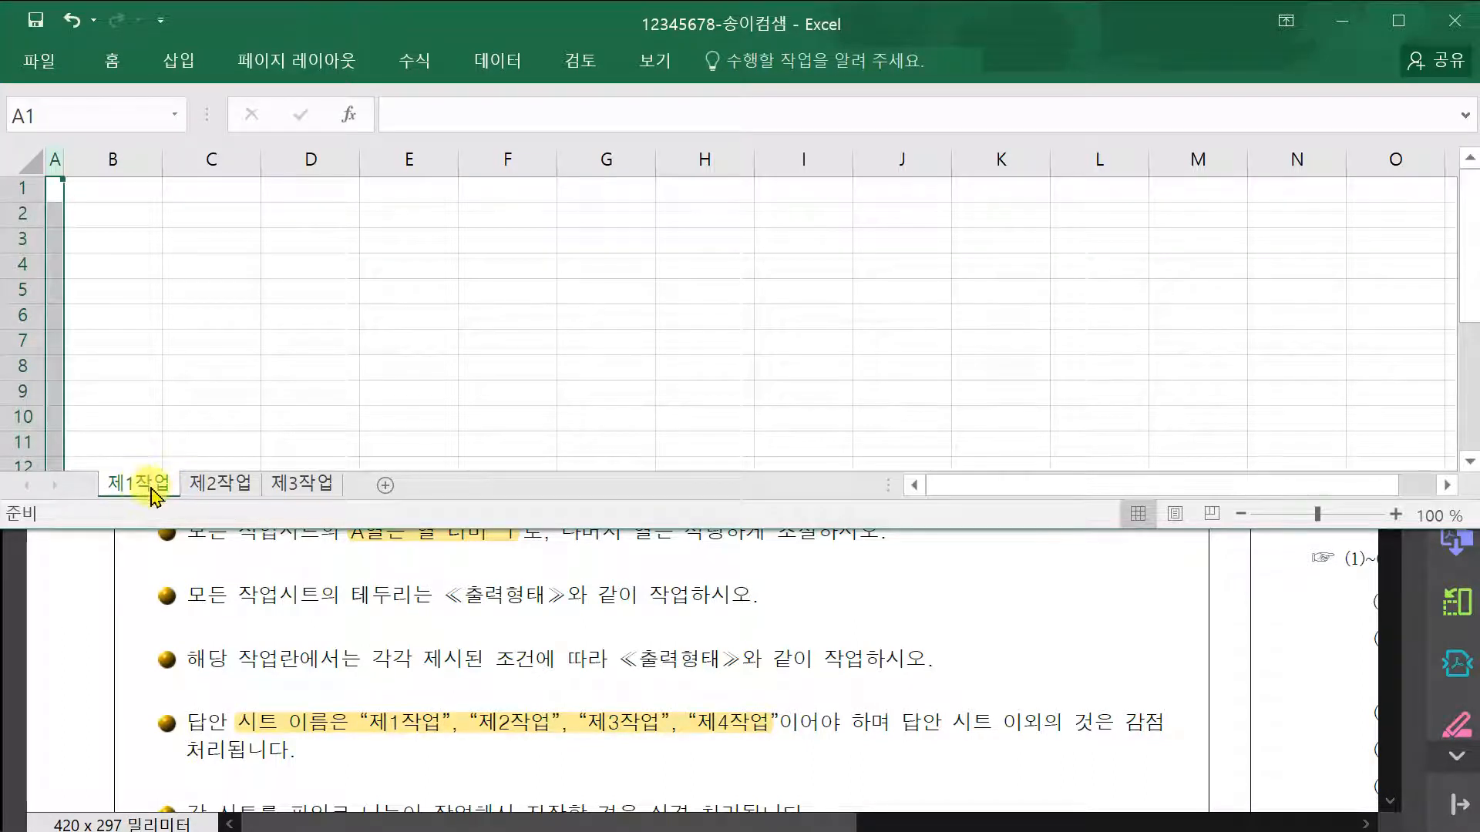
left_click(104, 234)
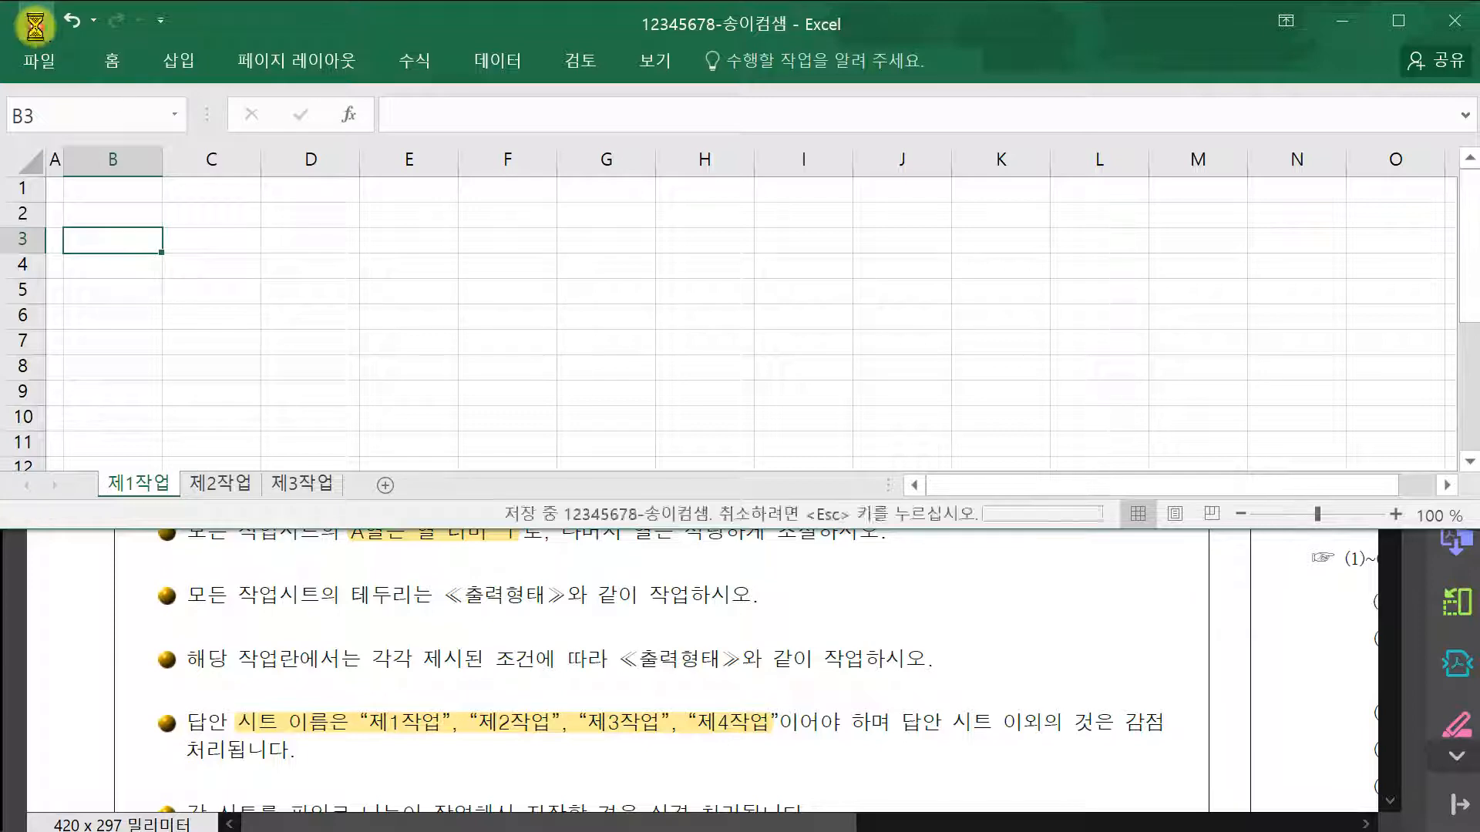
- Switch to Acrobat Reader and examine the 제1작업 output table in the exam PDF alongside the keyboard layout PDF
left_click(1053, 621)
left_click(1224, 823)
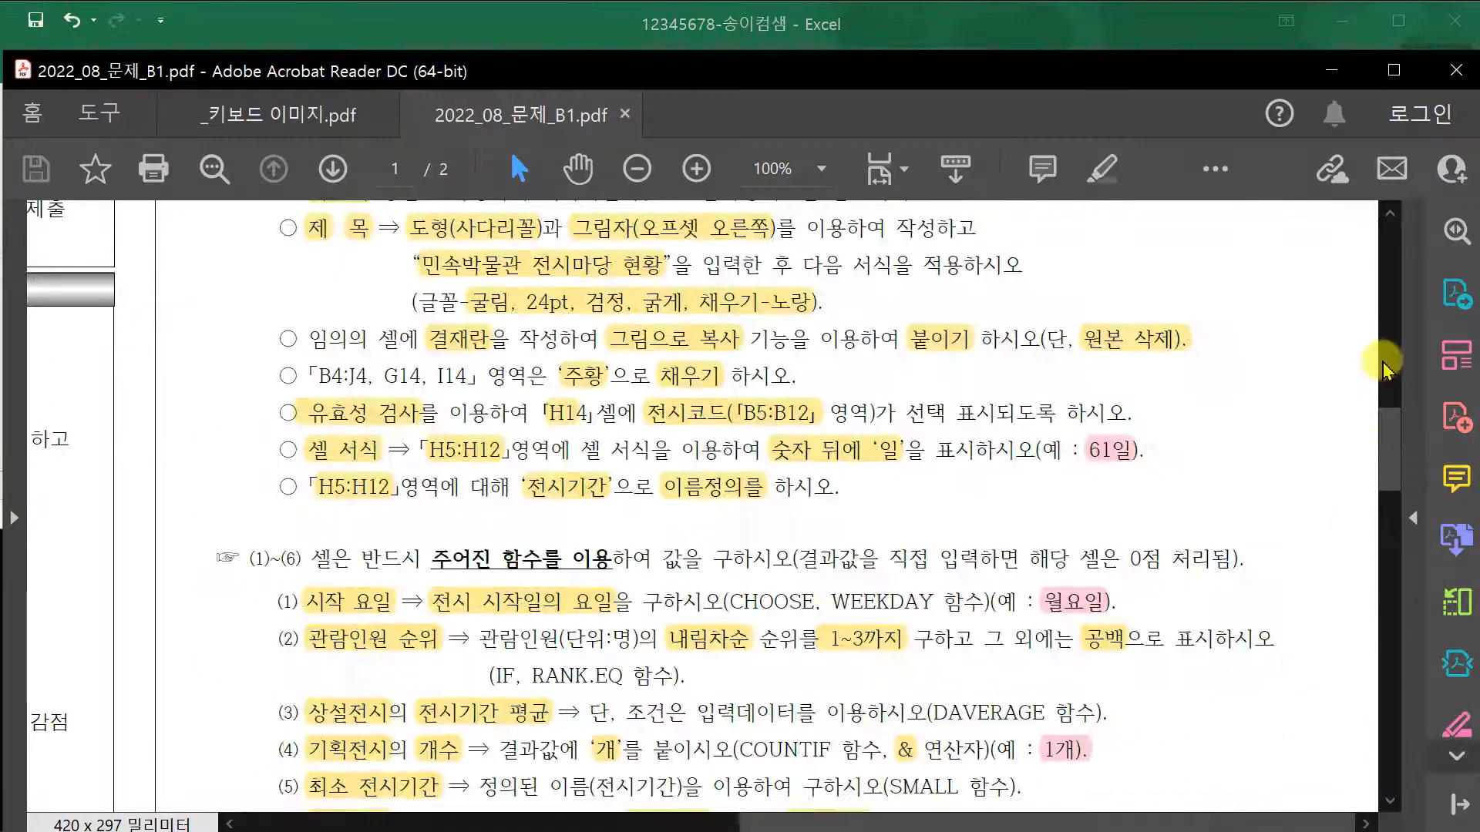
left_click(1383, 374)
scroll(1199, 438, "up", 1)
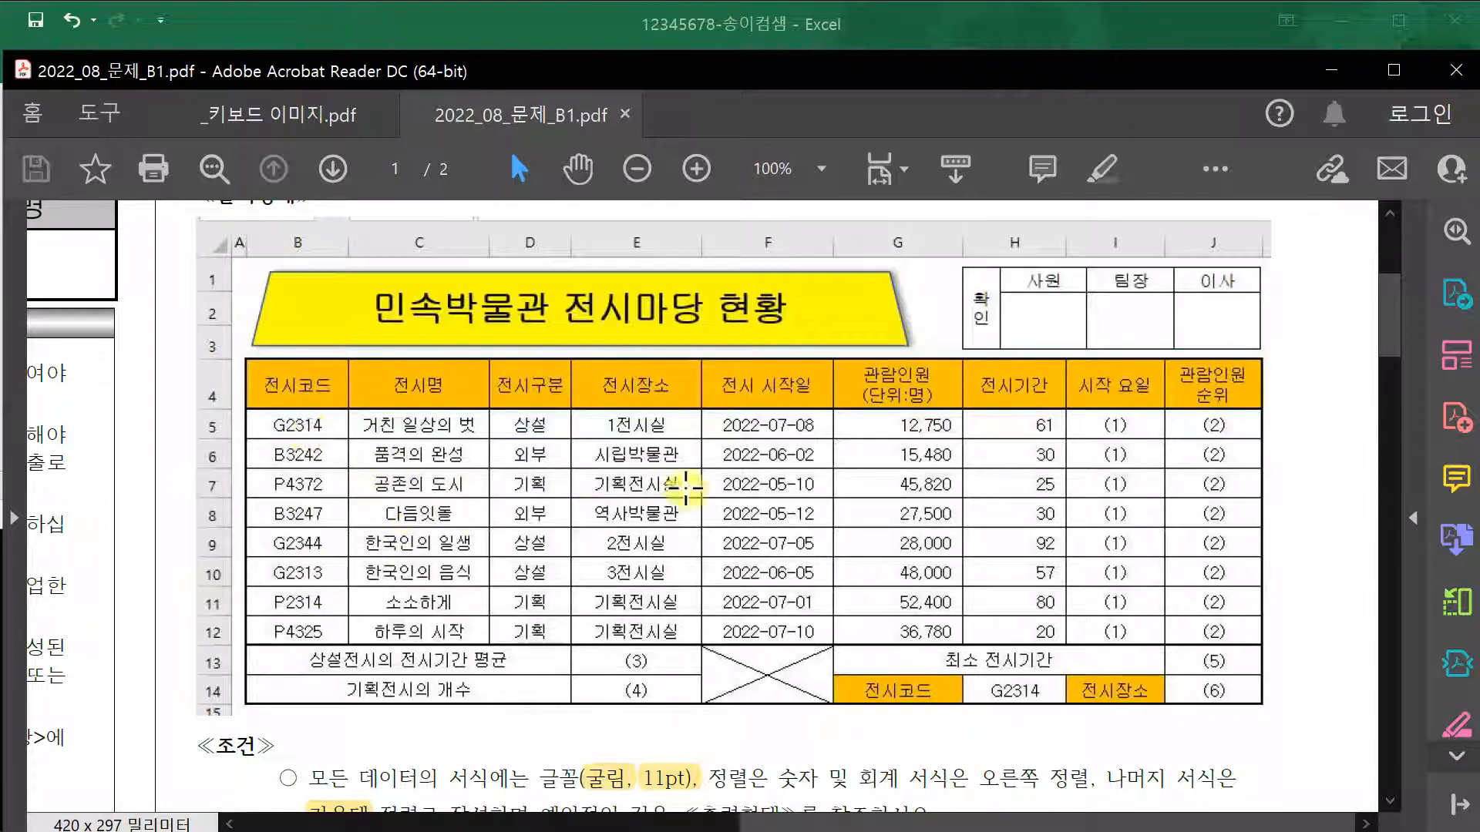
left_click(293, 114)
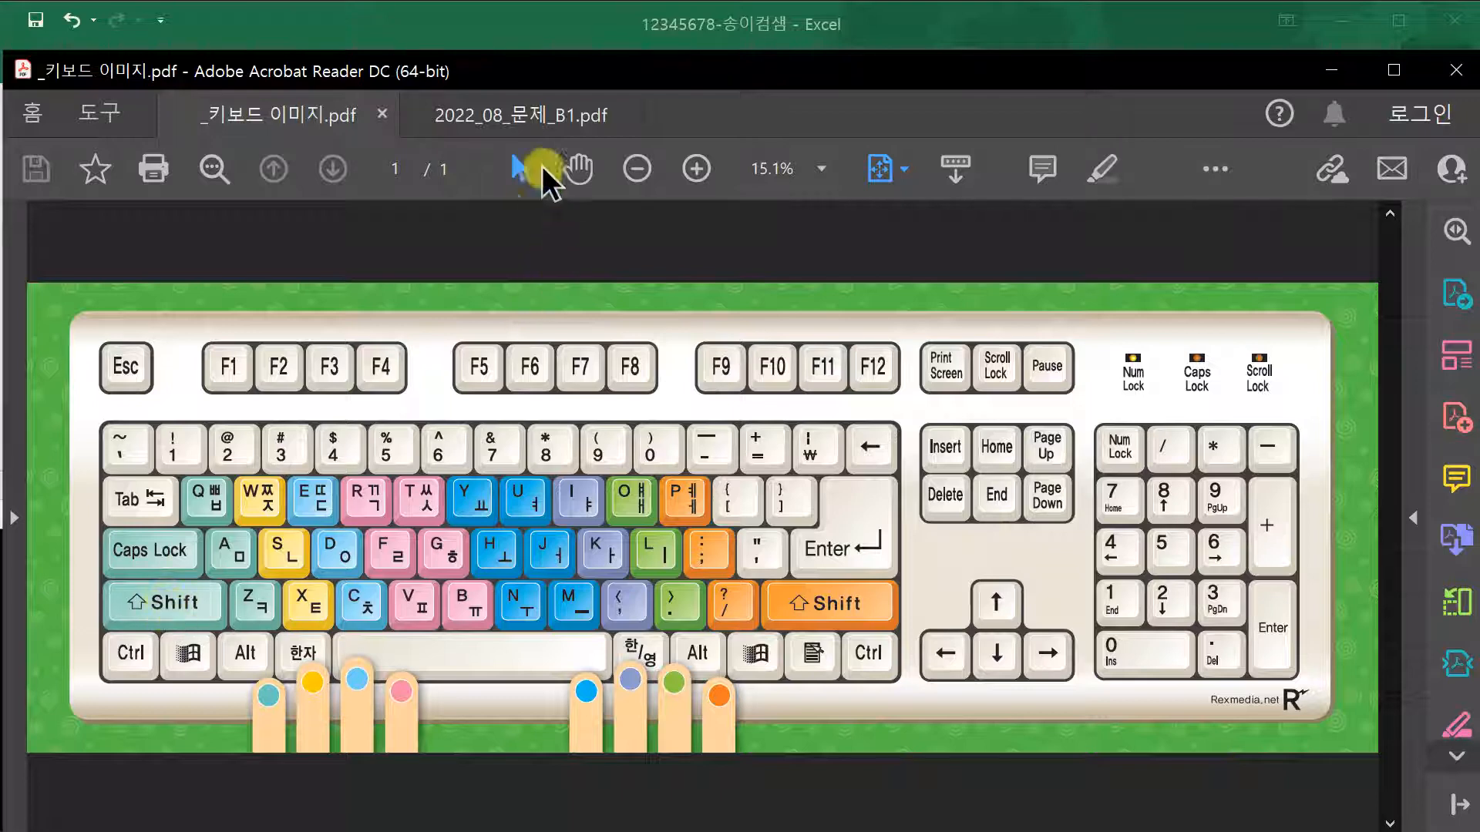
left_click(539, 123)
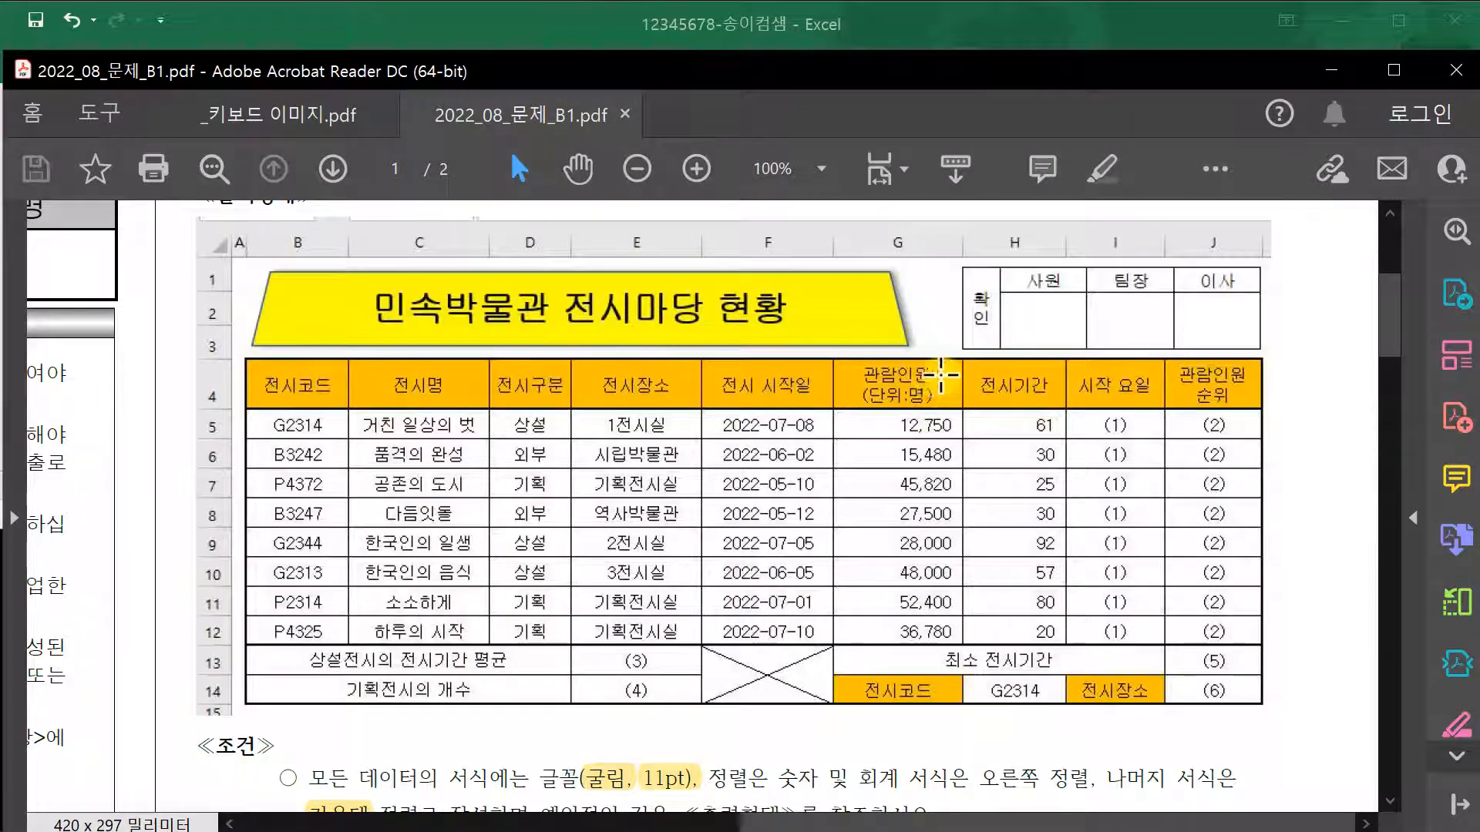
left_click(297, 116)
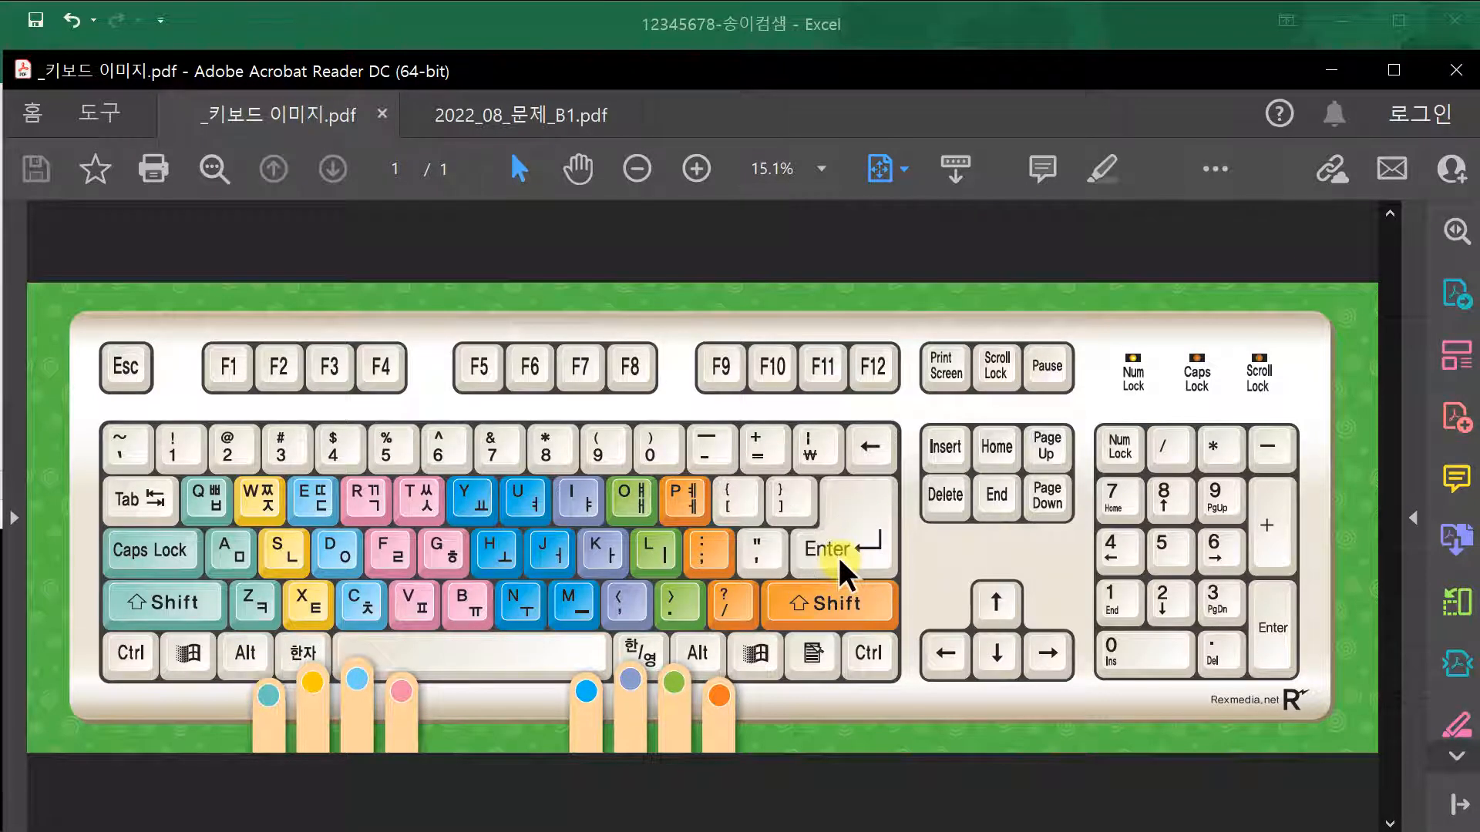
left_click(767, 29)
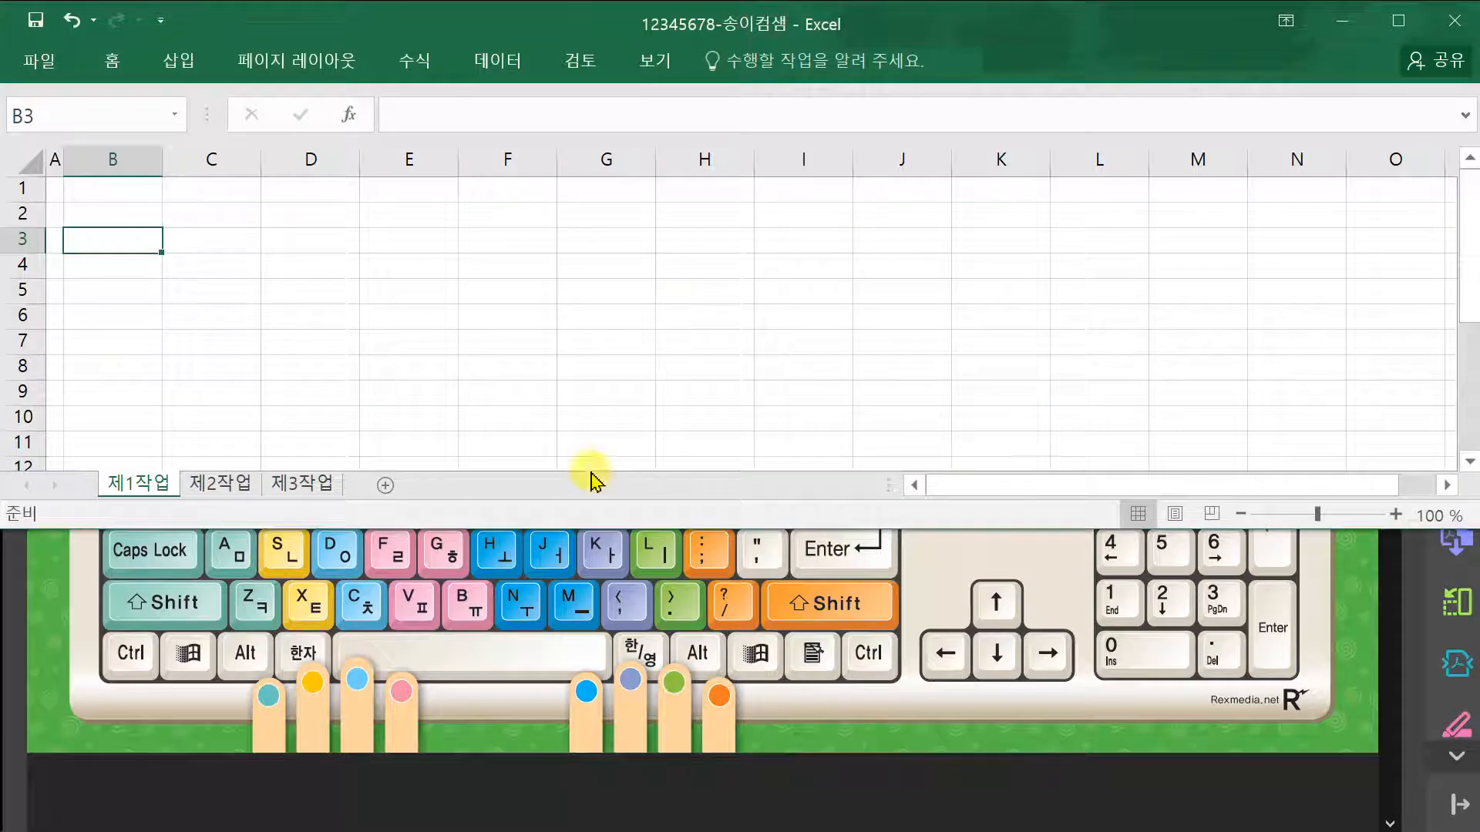
key("alt+Tab")
left_click(532, 111)
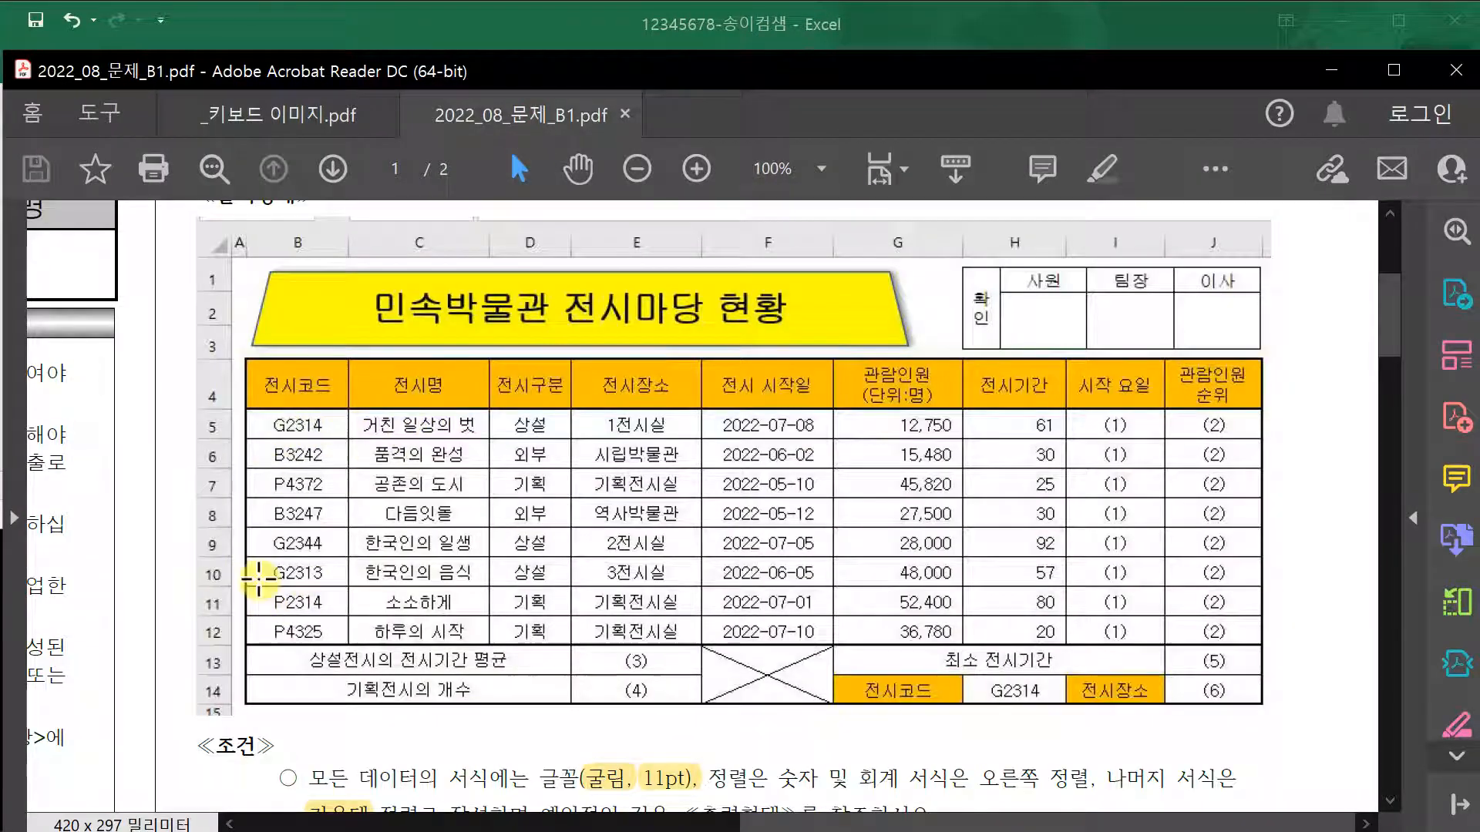
left_click(259, 117)
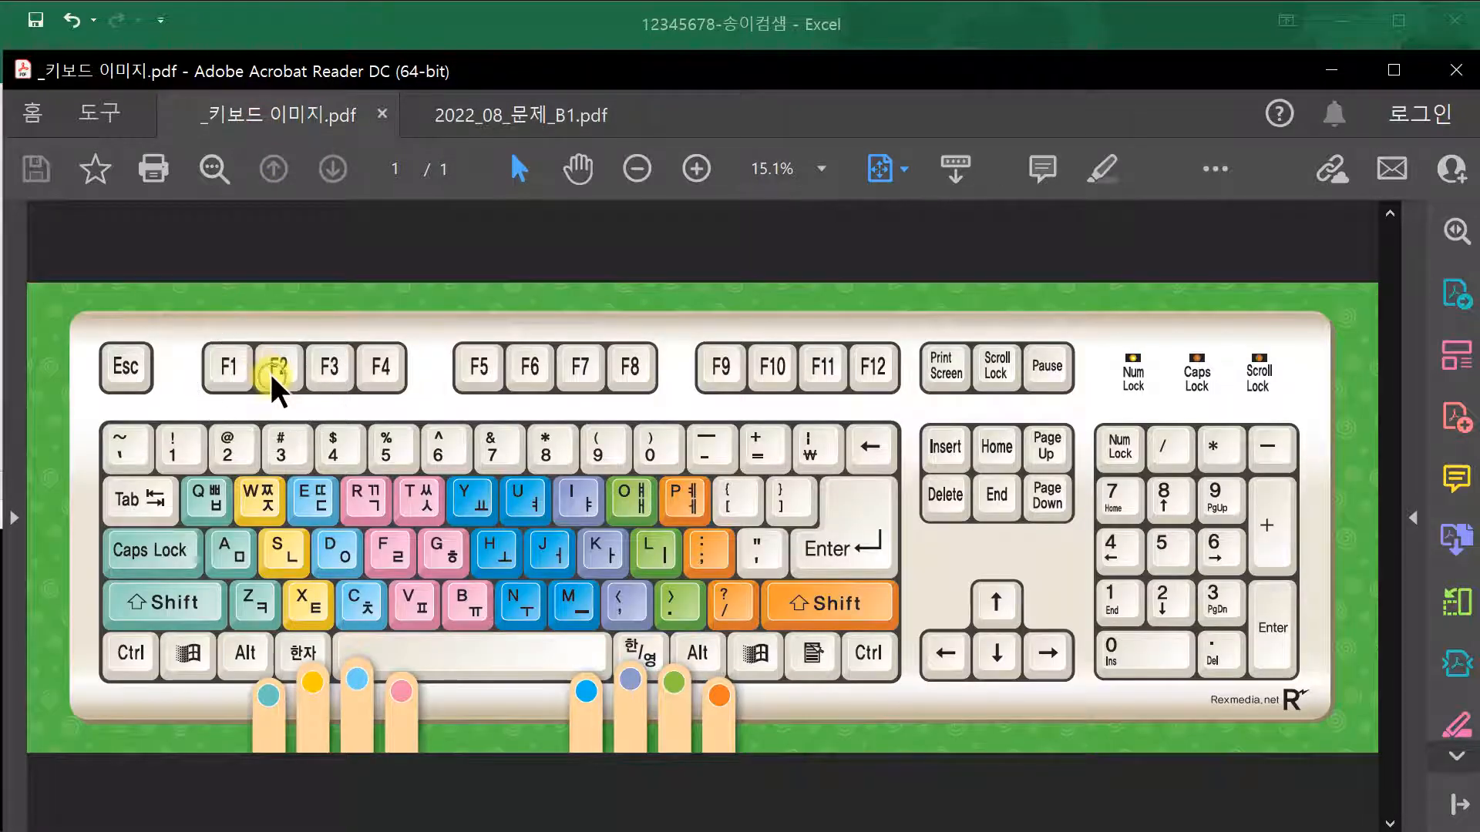
left_click(469, 129)
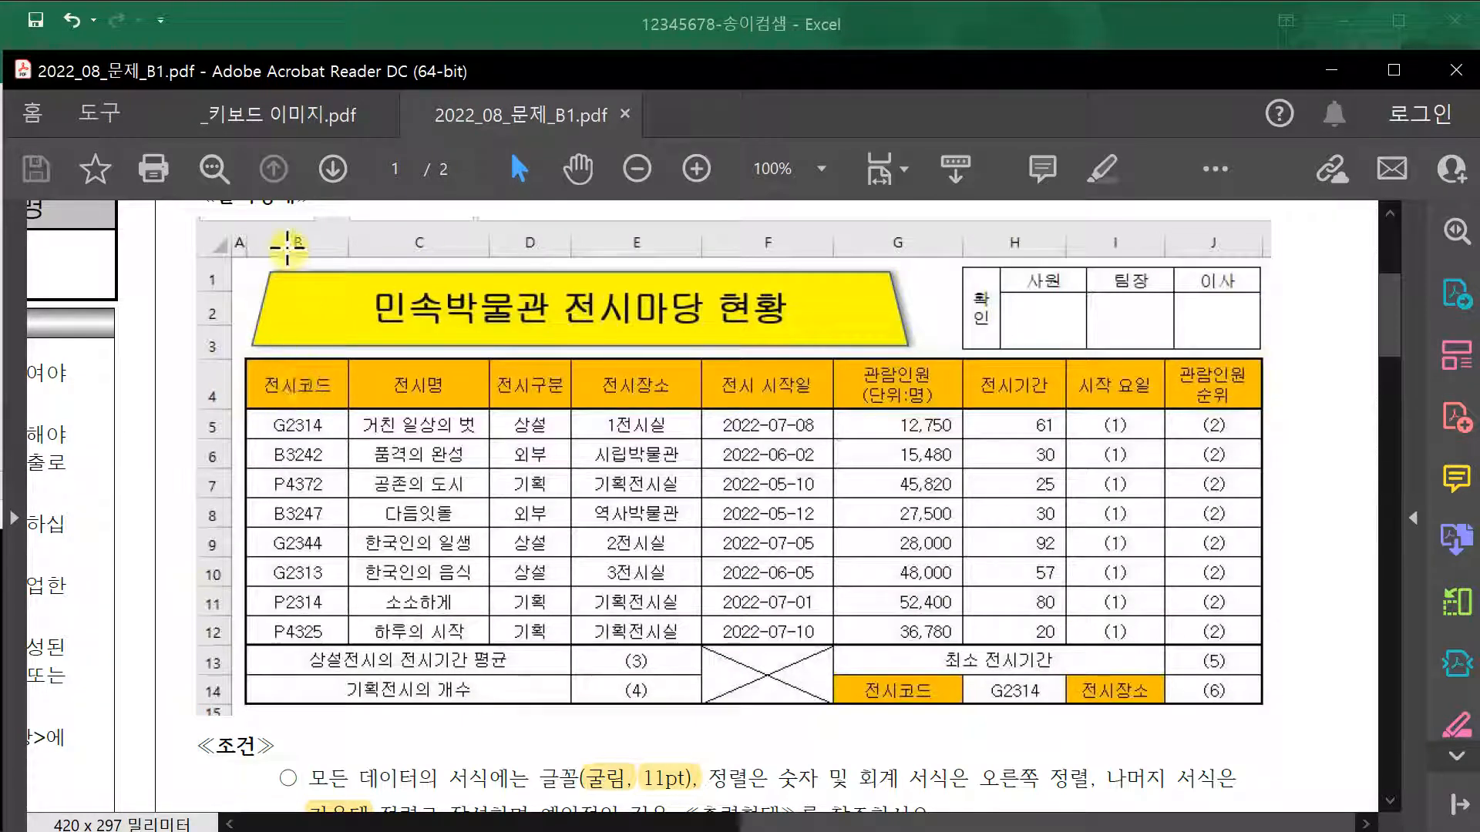
scroll(352, 570, "up", 1)
scroll(352, 570, "up", 3)
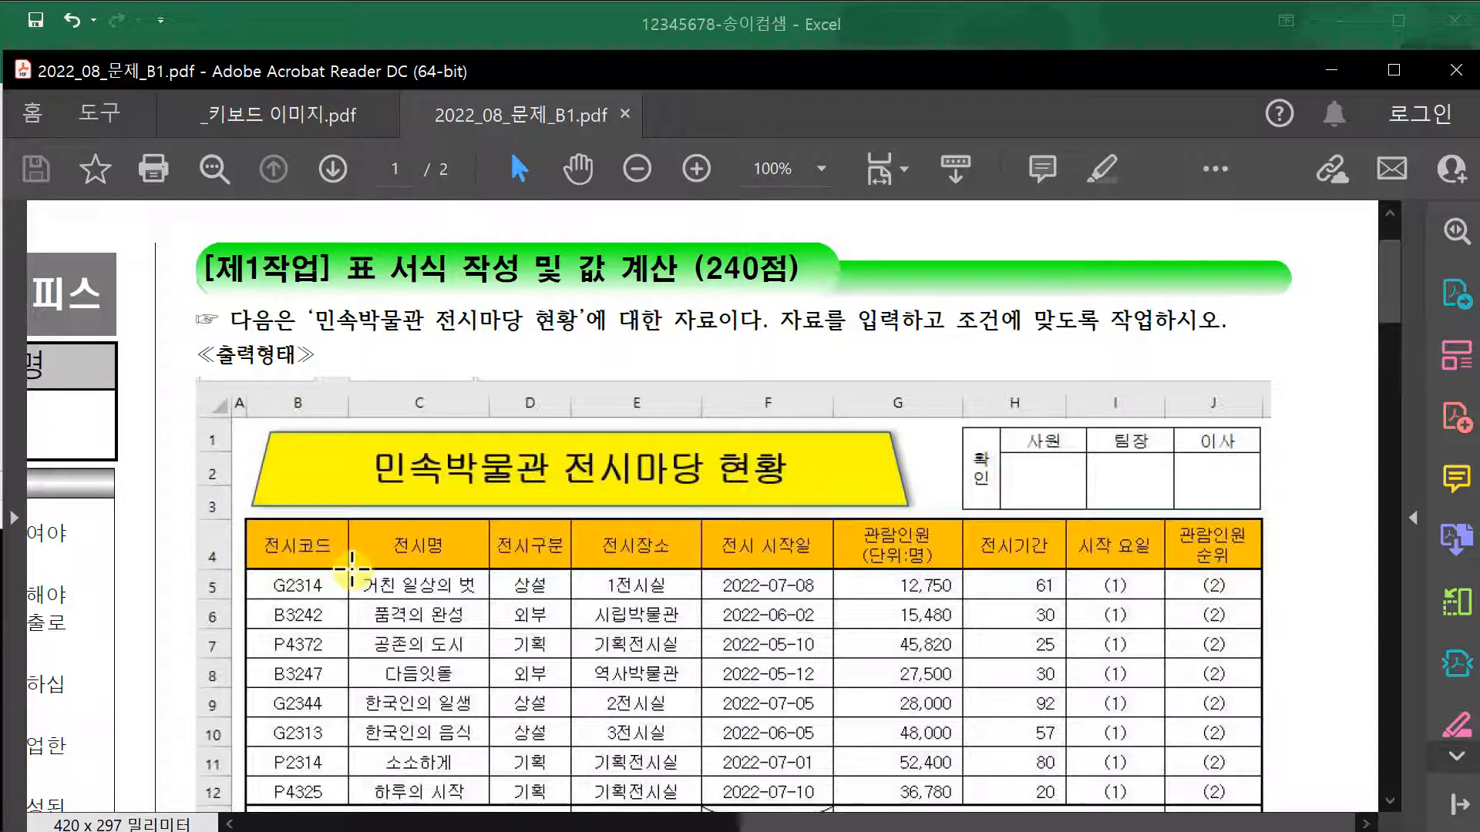
- Switch to Excel and enter the headers 전시코드, 전시명 and 전시구분 in B4:D4 of 제1작업
left_click(465, 17)
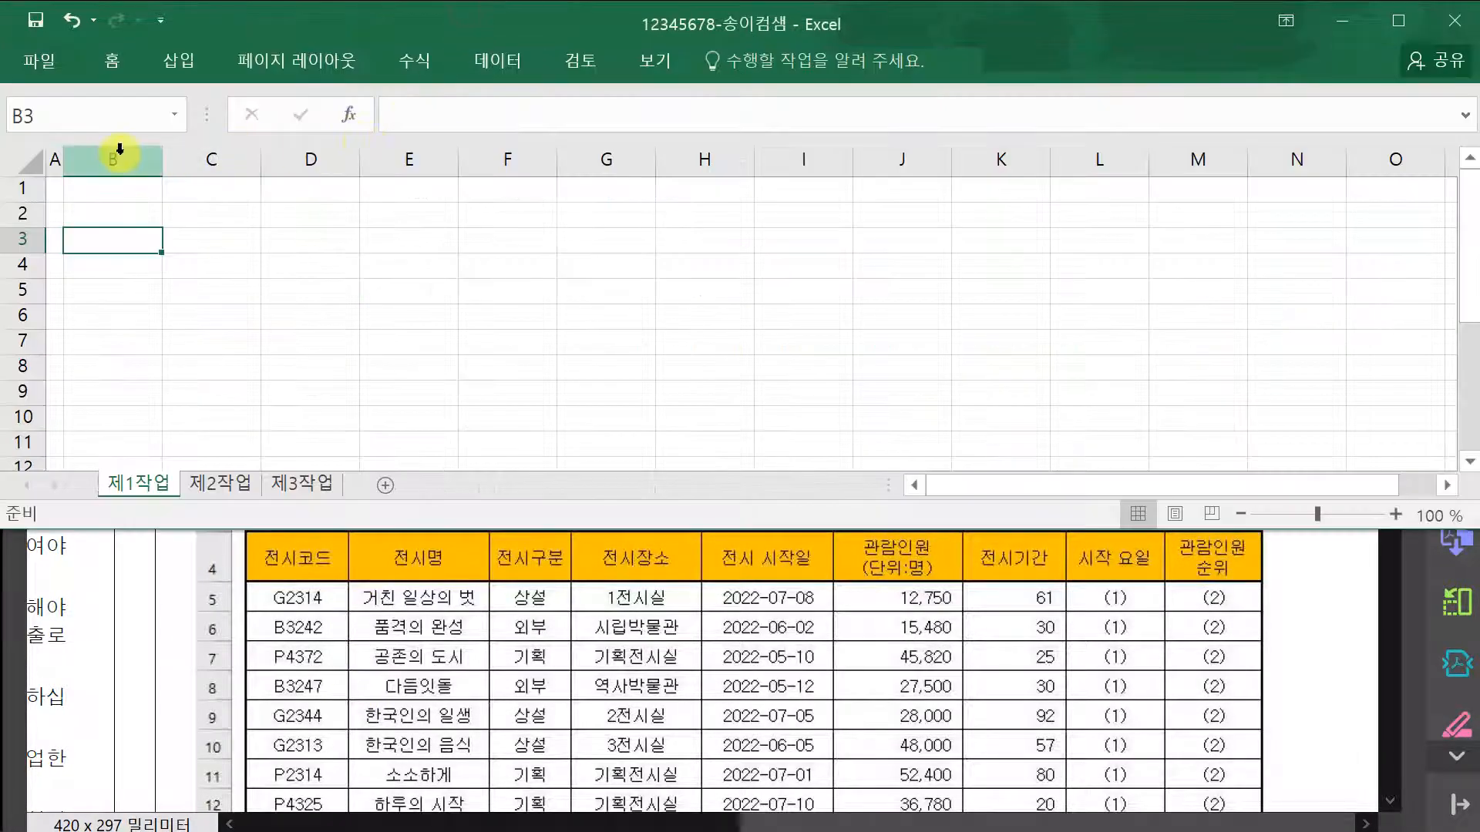
left_click(87, 263)
type("ㅈ")
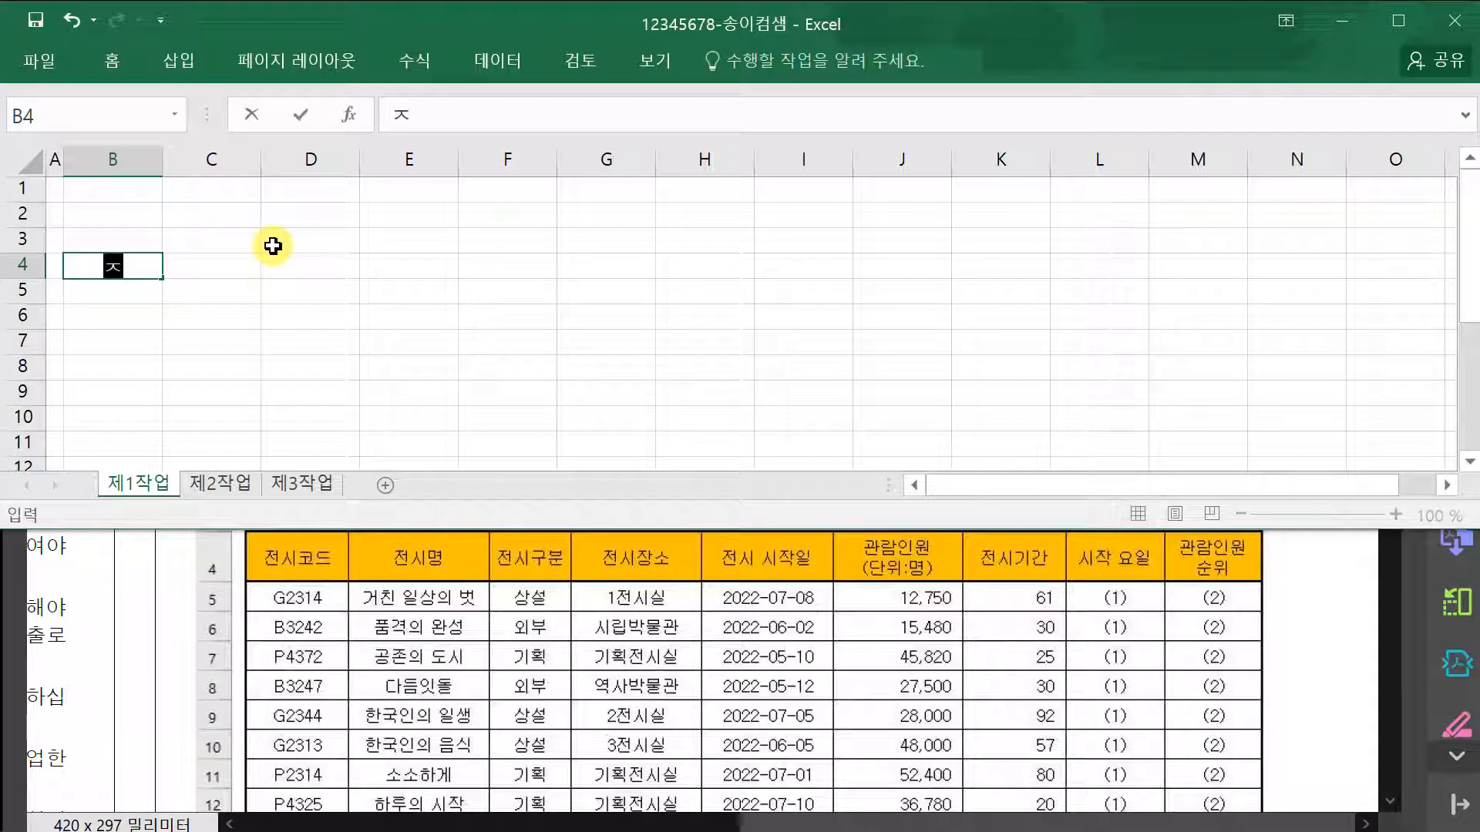
type("ㄴ시코드")
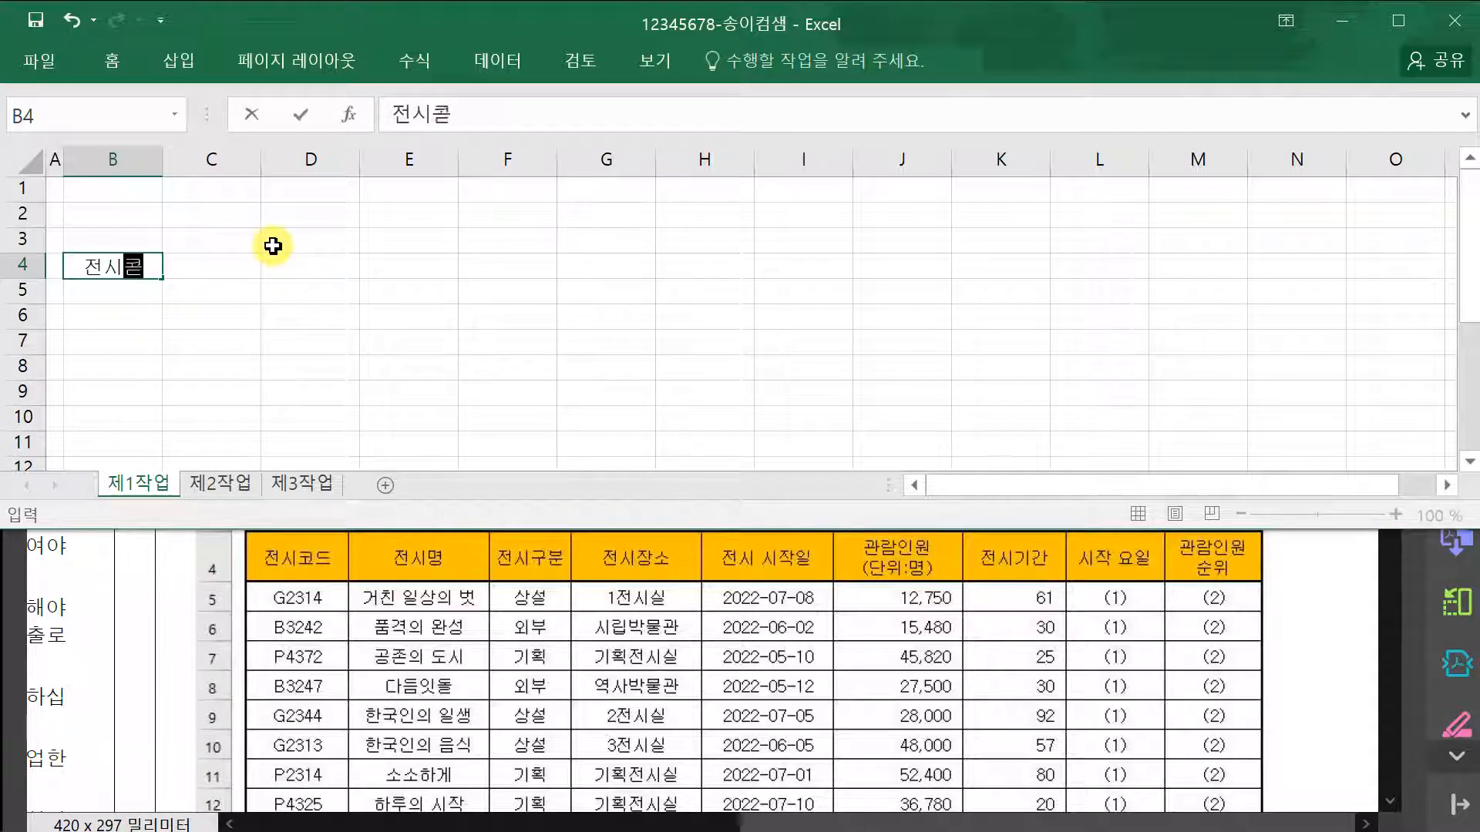
key("Tab")
type("전심ㅕㅇ")
key("Tab")
type("ㅓㄴ")
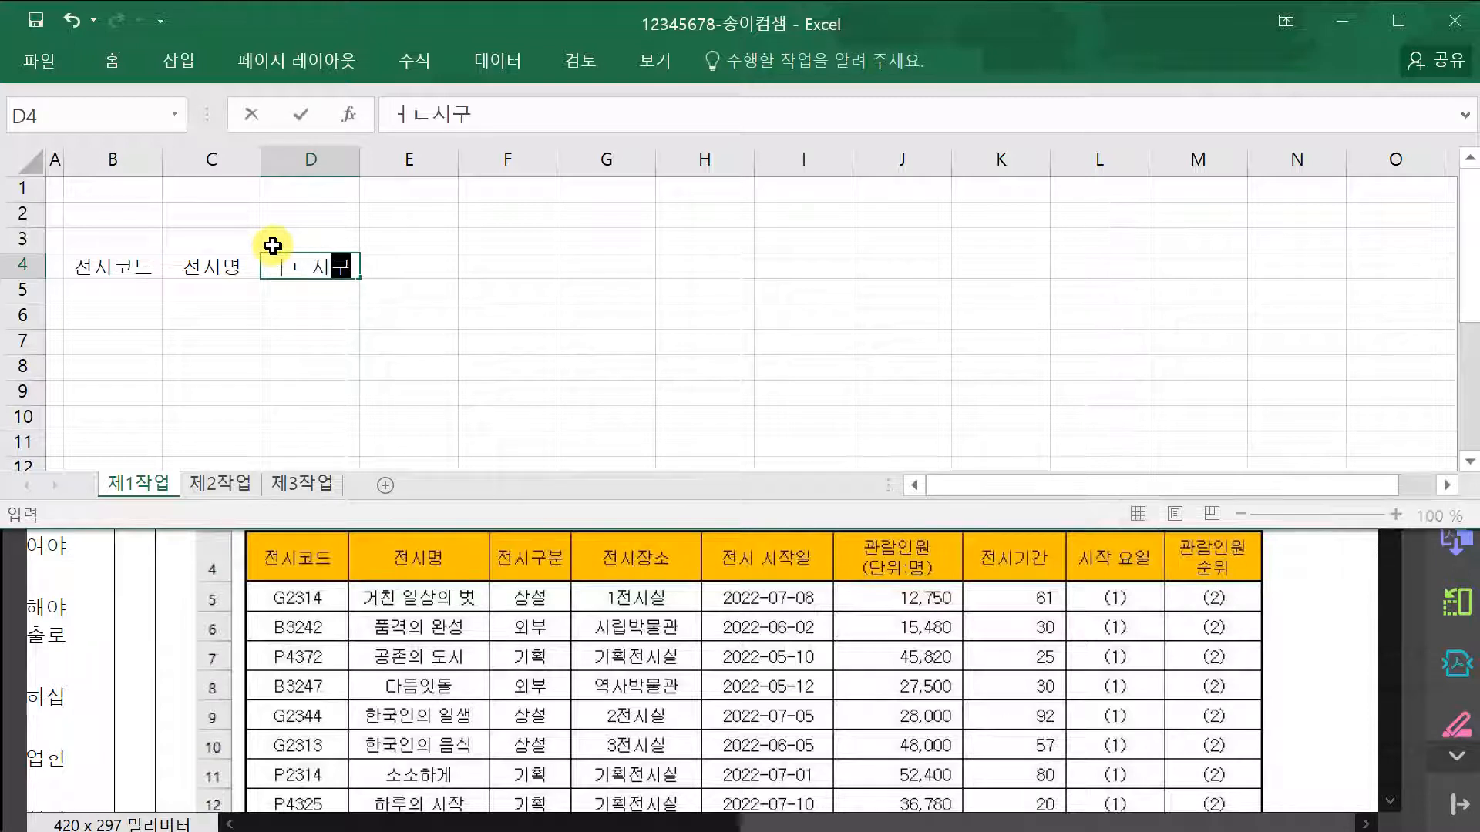
type("시구분")
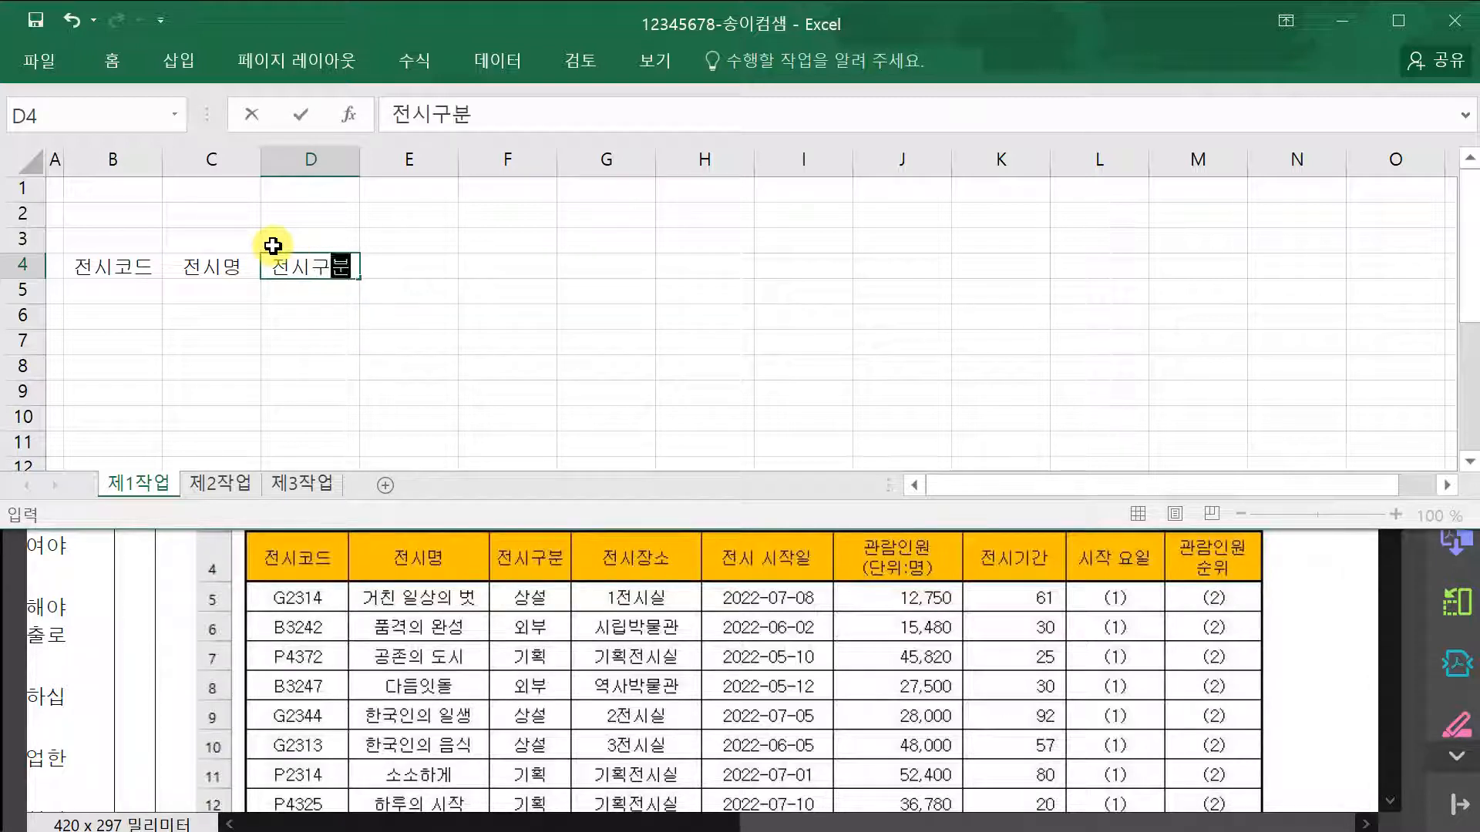
key("Tab")
- Enter the headers 전시장소, 전시 시작일 and 관람인원 (단위:명) in E4:G4, breaking the last one onto two lines before (단위:명)
type("전시")
key("Tab")
type("전")
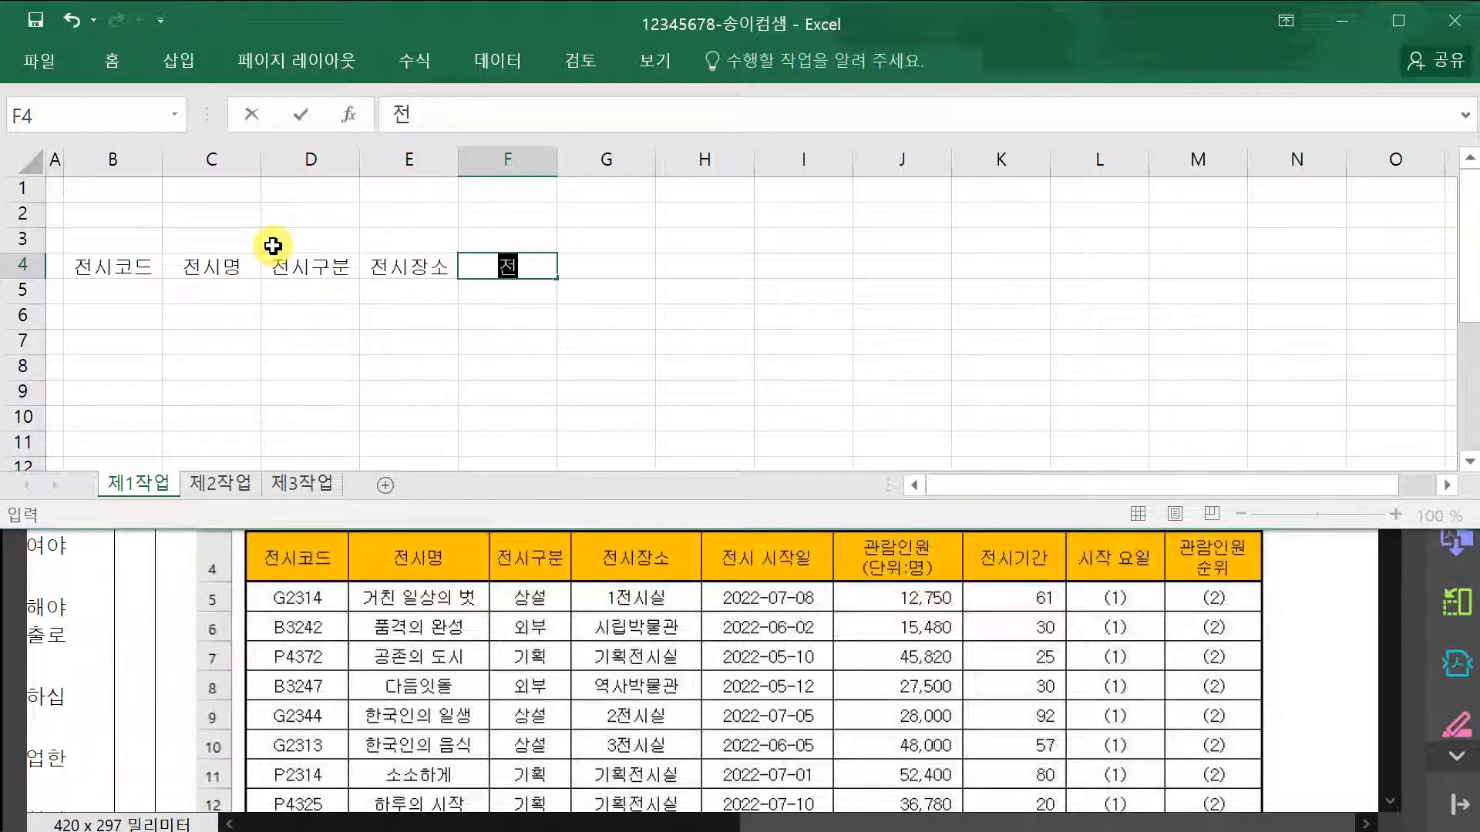
type("시 시작일")
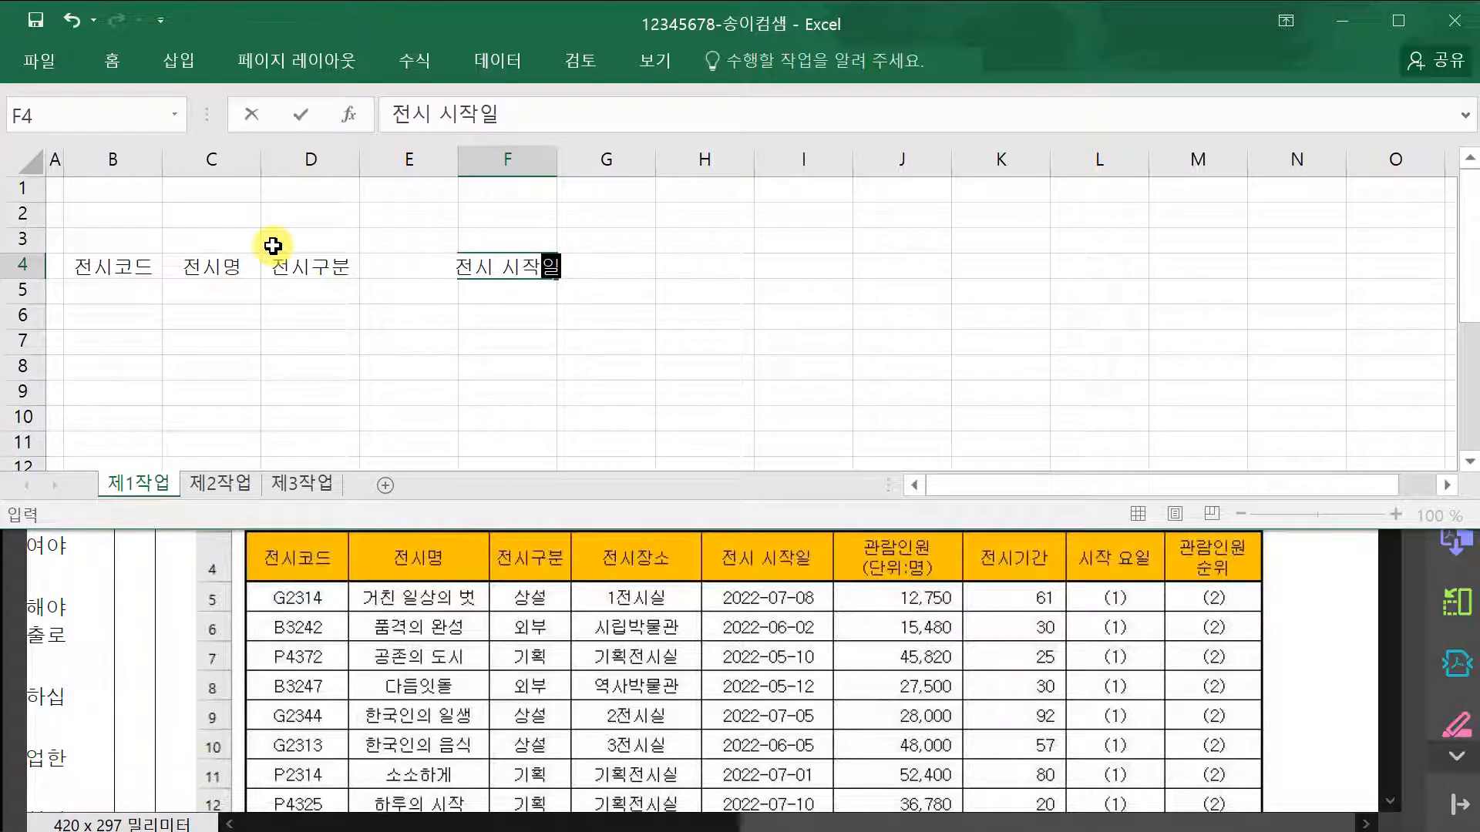
key("Tab")
type("관람인위")
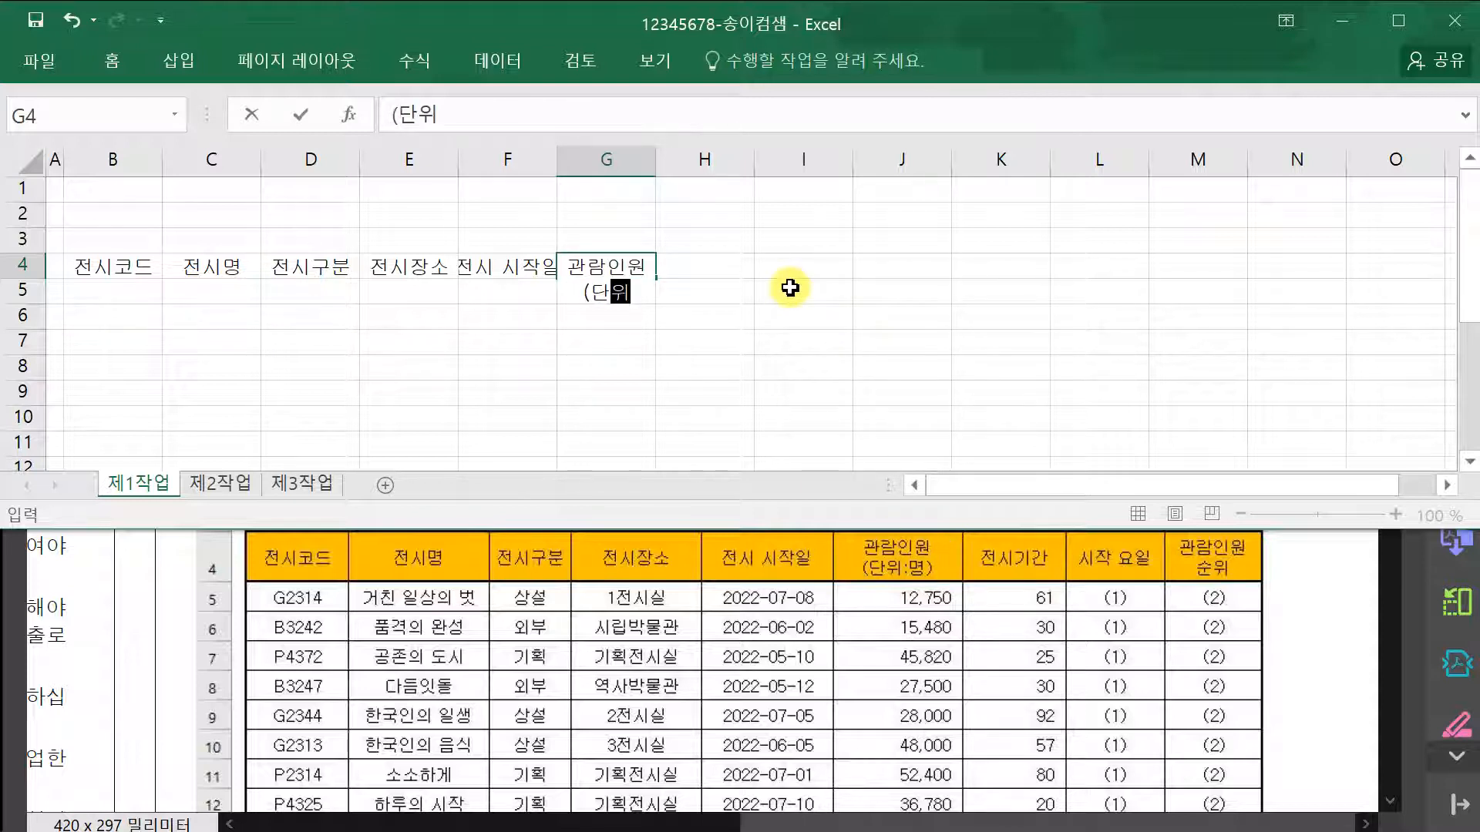
type("_")
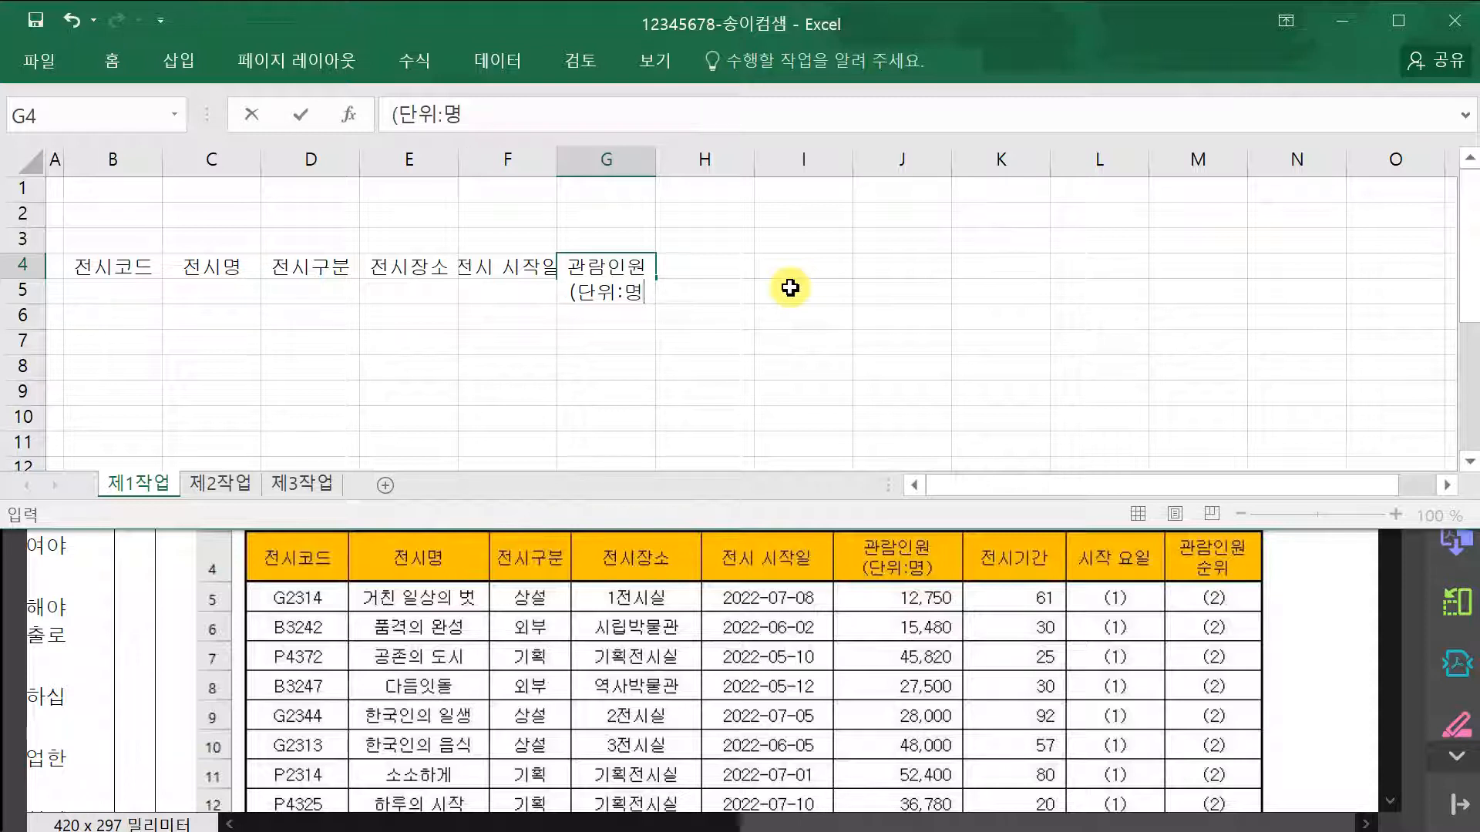
type(")")
key("Tab")
- Enter the headers 전시기간, 시작 요일 and 관람인원 순위 in H4:J4, with 순위 on a second line in its cell
type("전시기간")
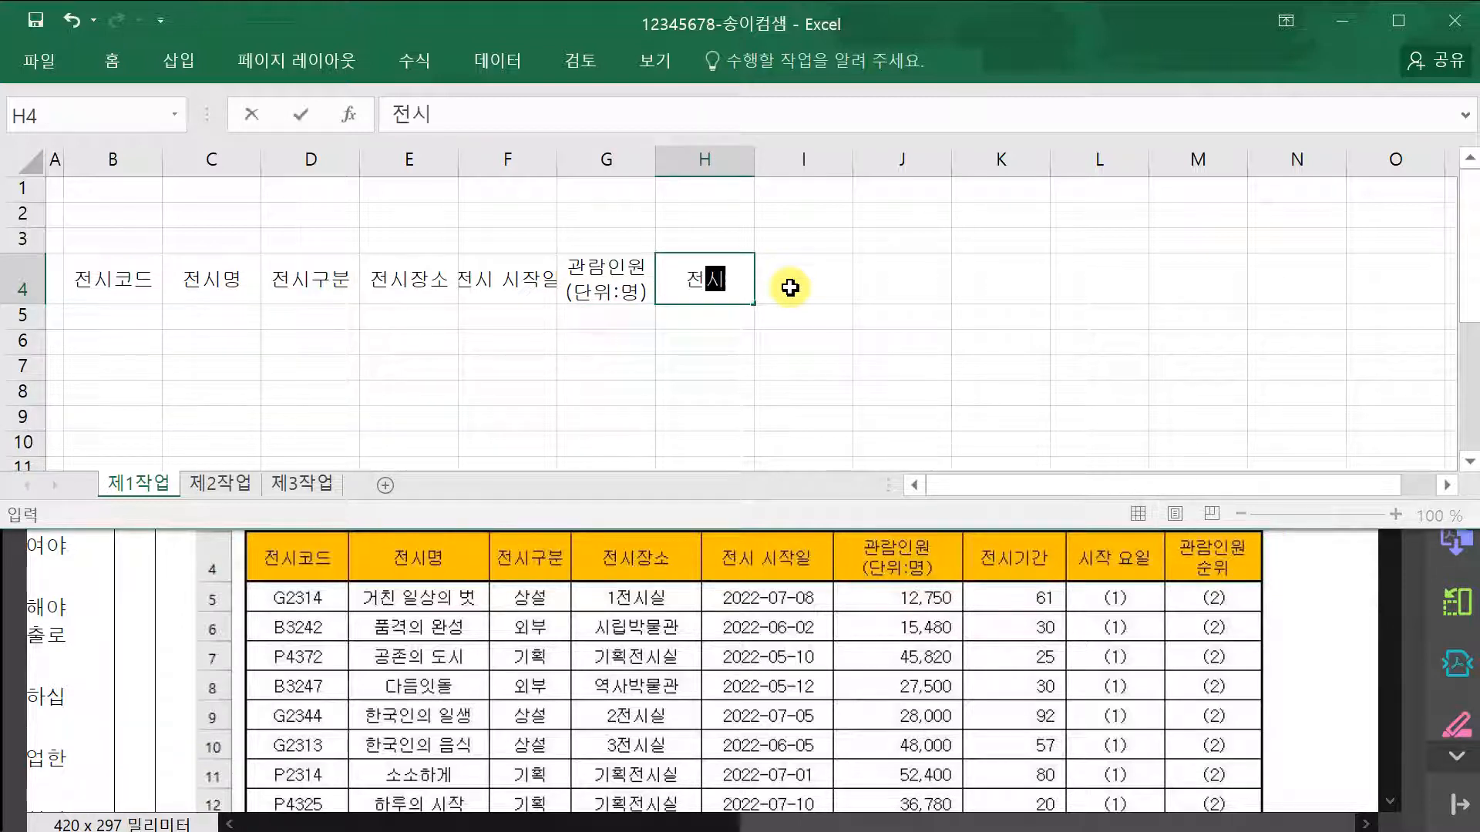
key("Tab")
type("시작")
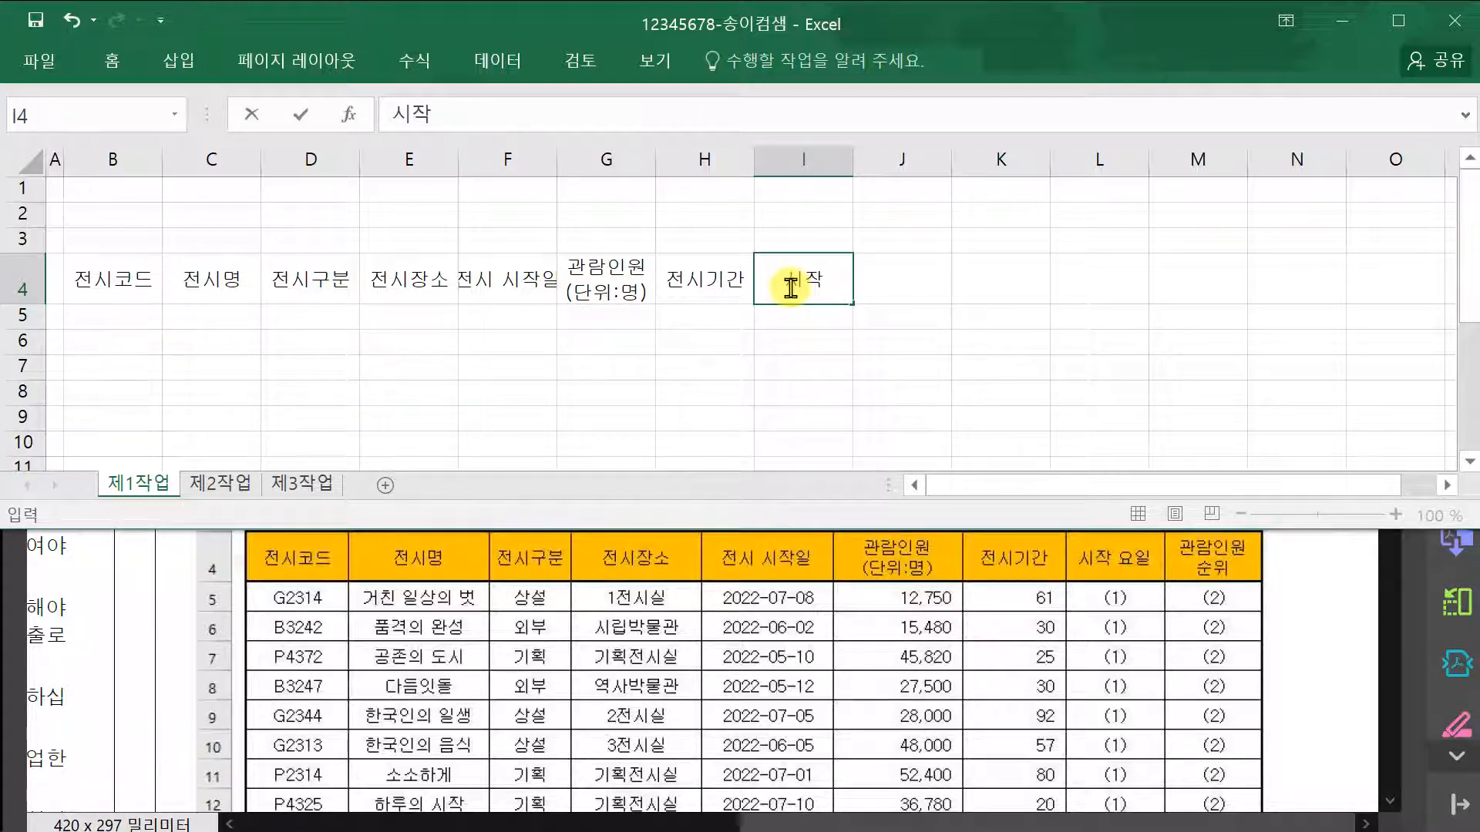
type(" 요일")
key("Tab")
type("관람인")
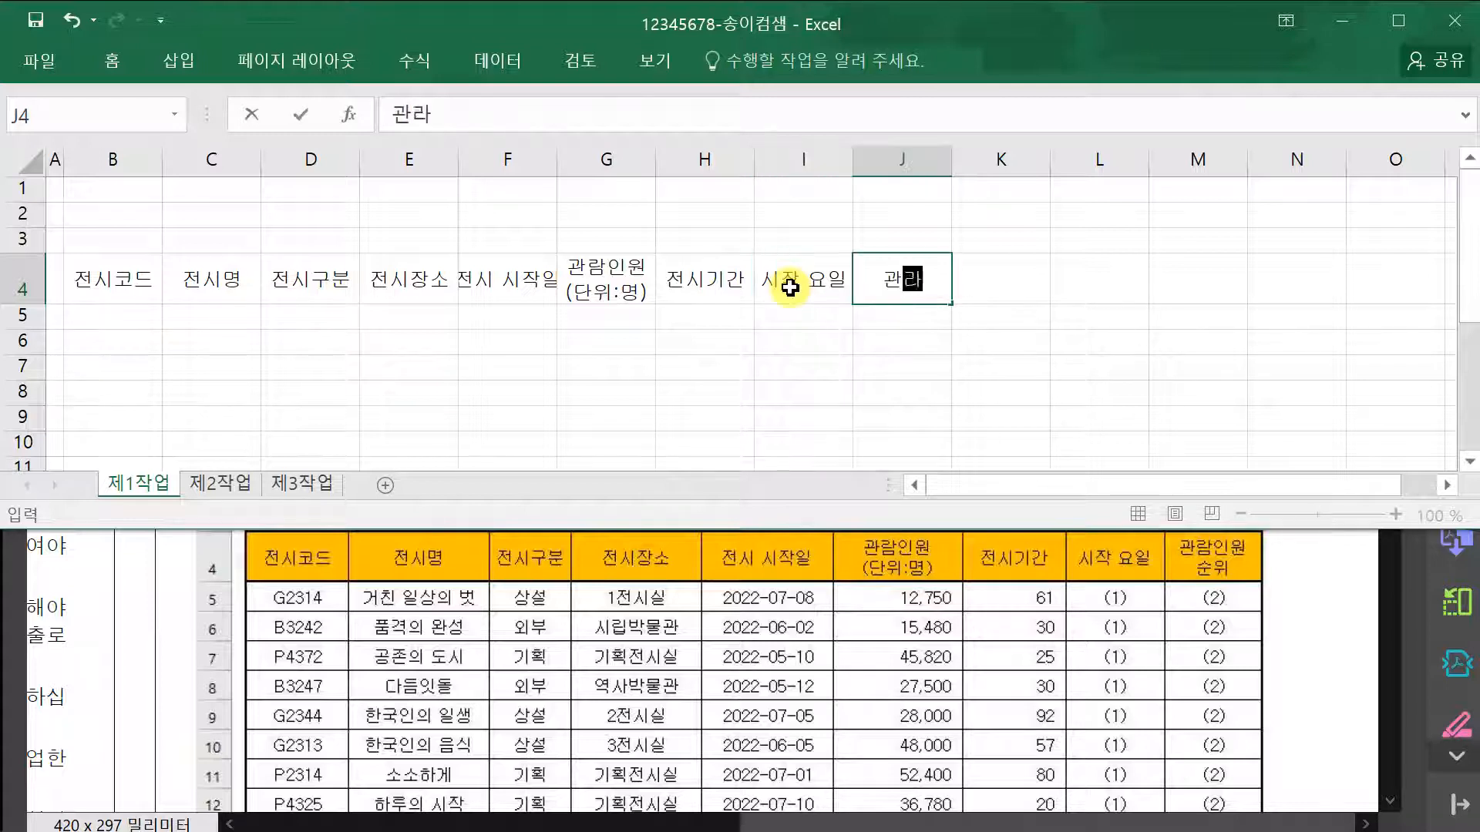
type("원 ")
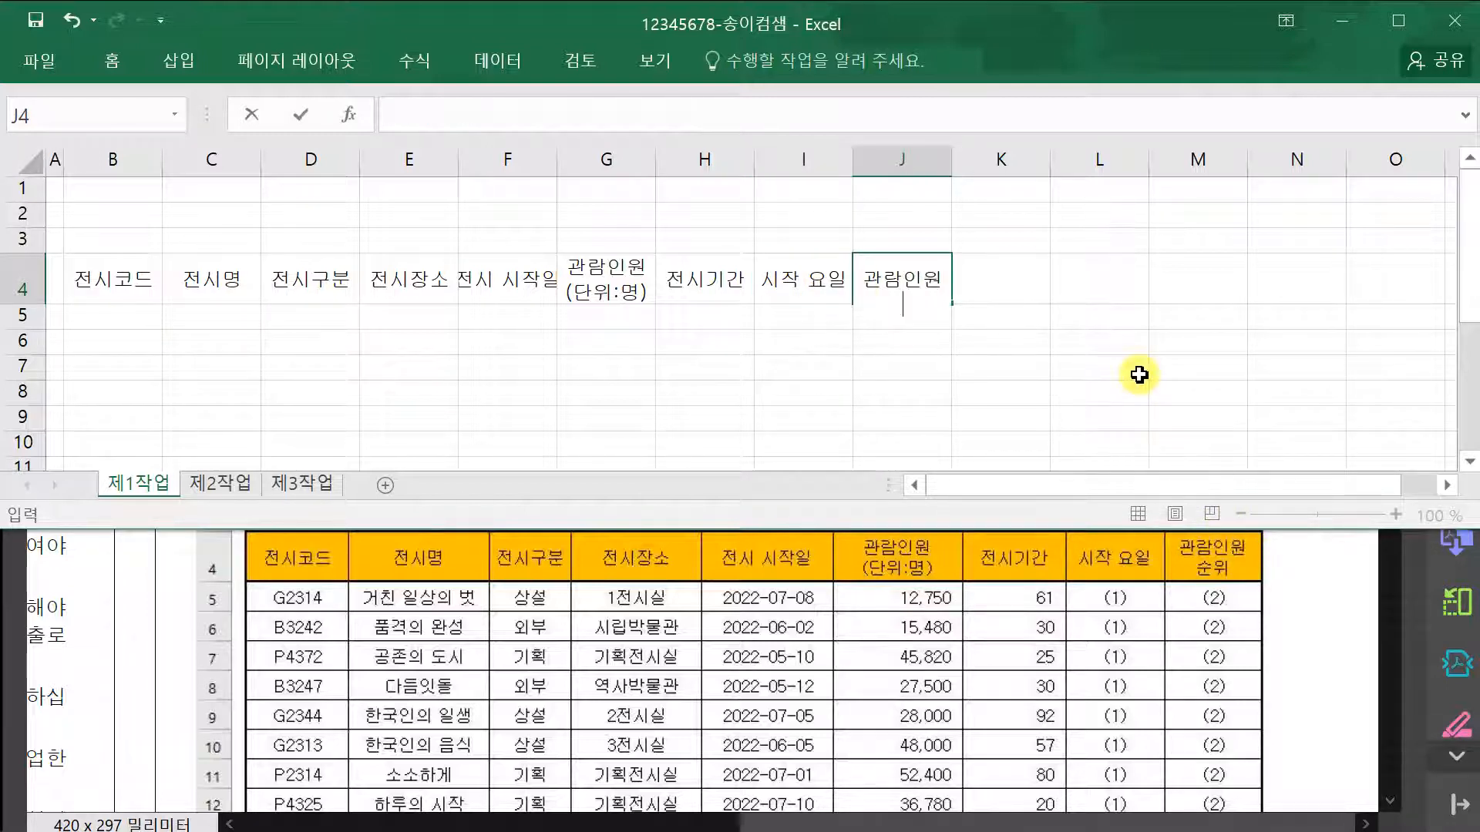
type("순위")
key("Return")
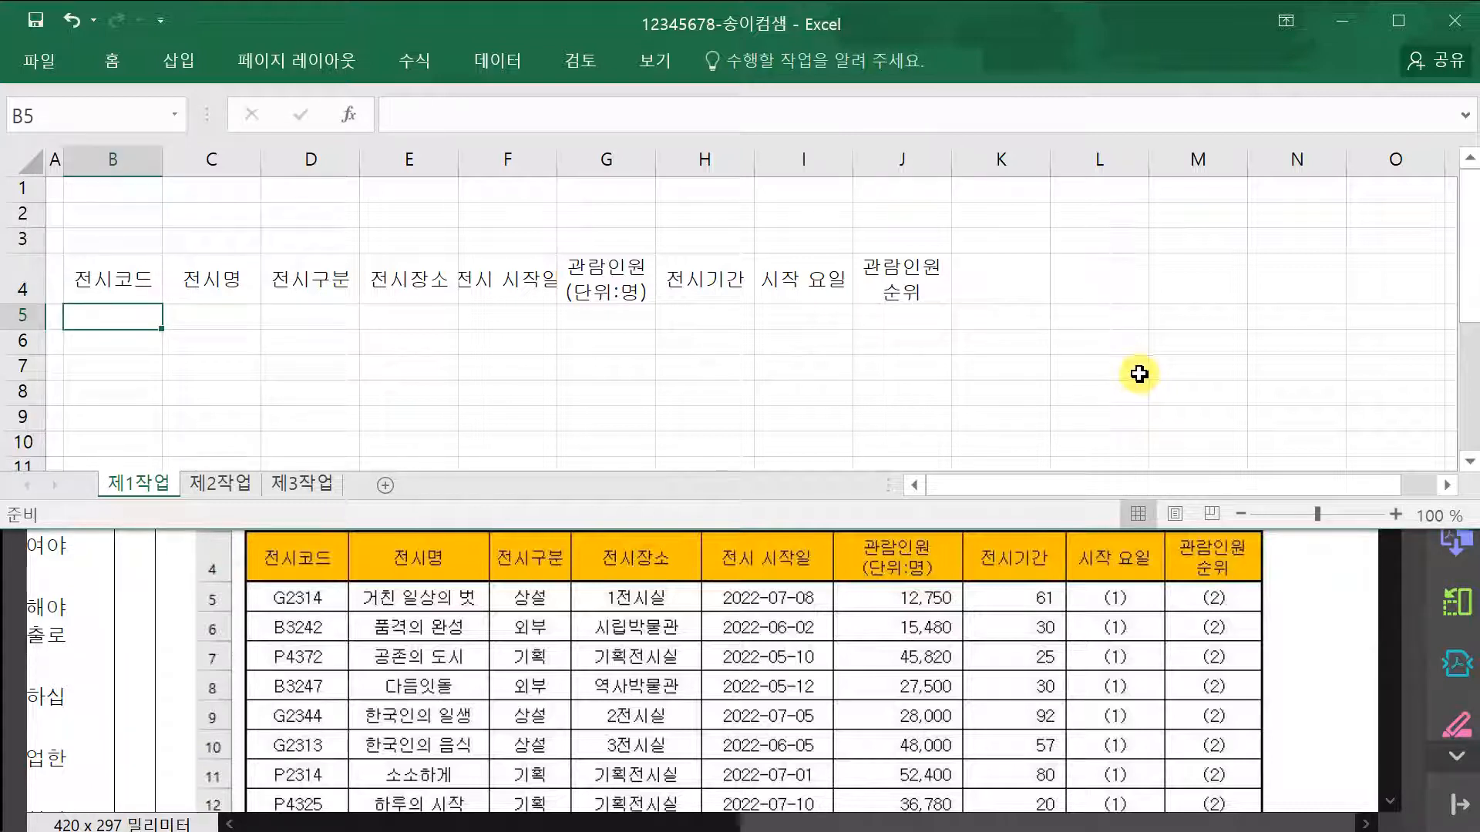
- Auto-fit column F to the width of the 전시 시작일 header
left_click(504, 279)
double_click(558, 158)
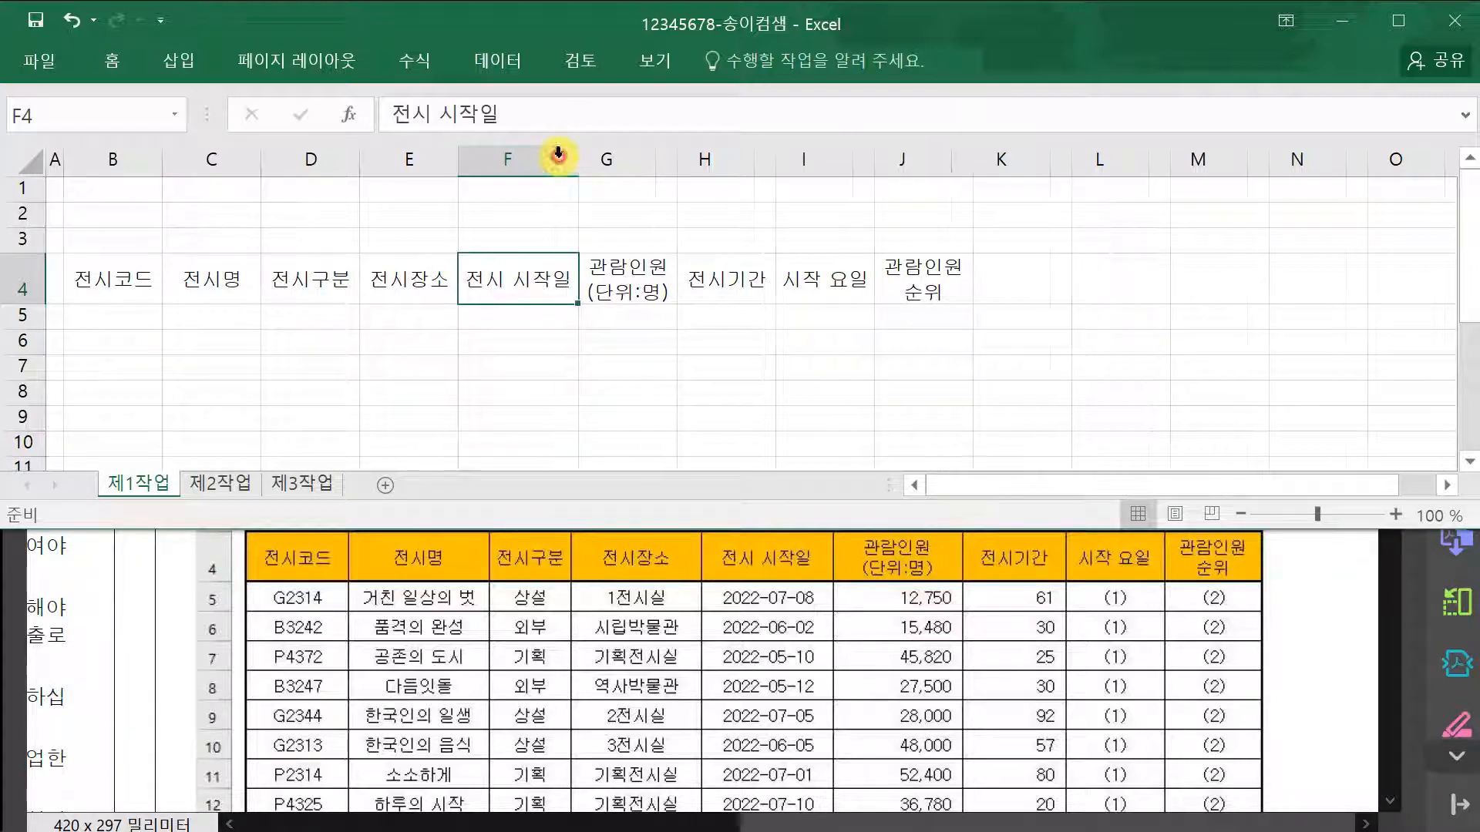
left_click(641, 344)
- Enter only the leading letters G, B, P and B of the exhibition codes in B5:B8
left_click(426, 669)
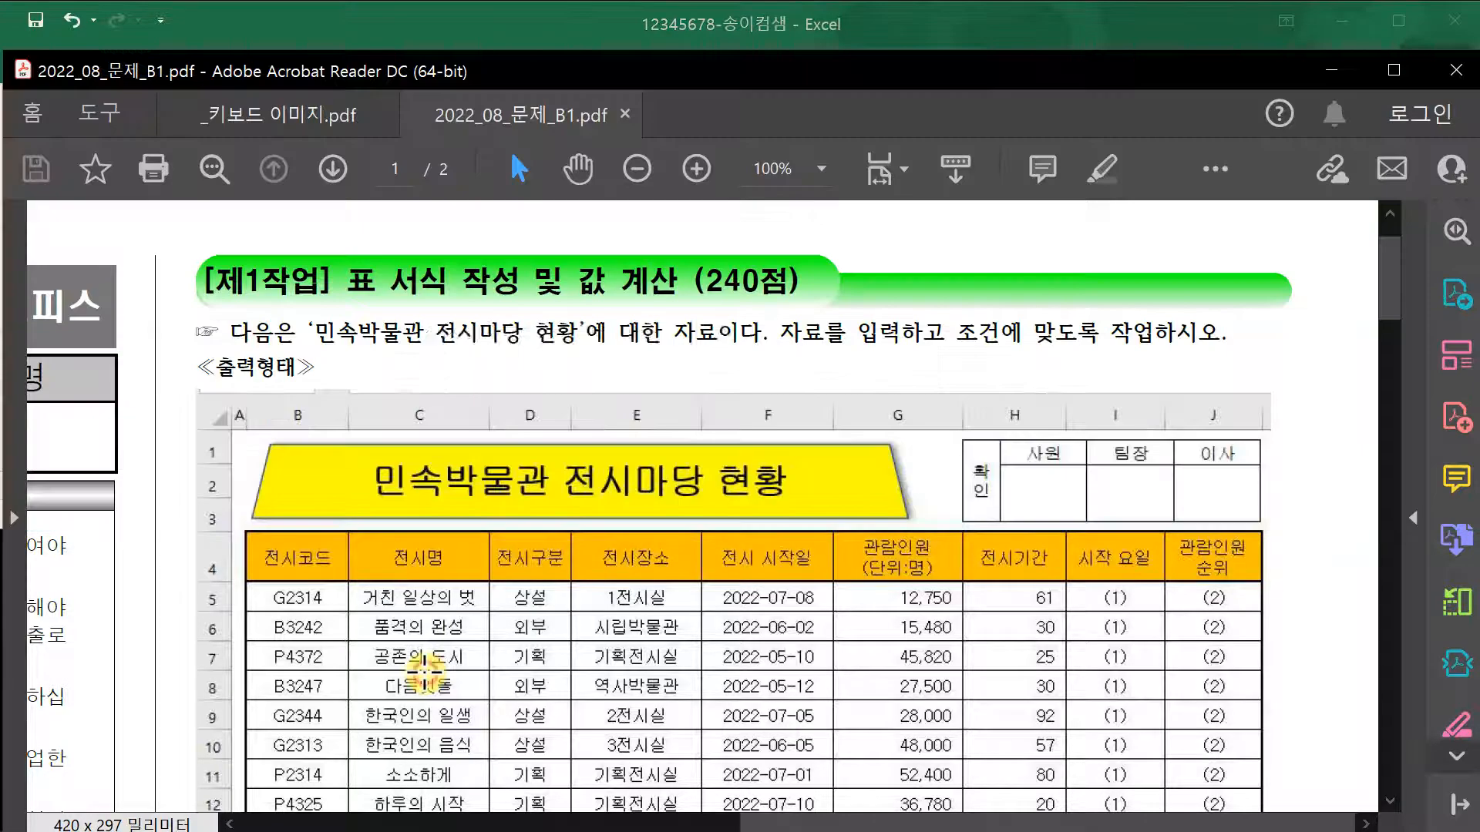
left_click(159, 458)
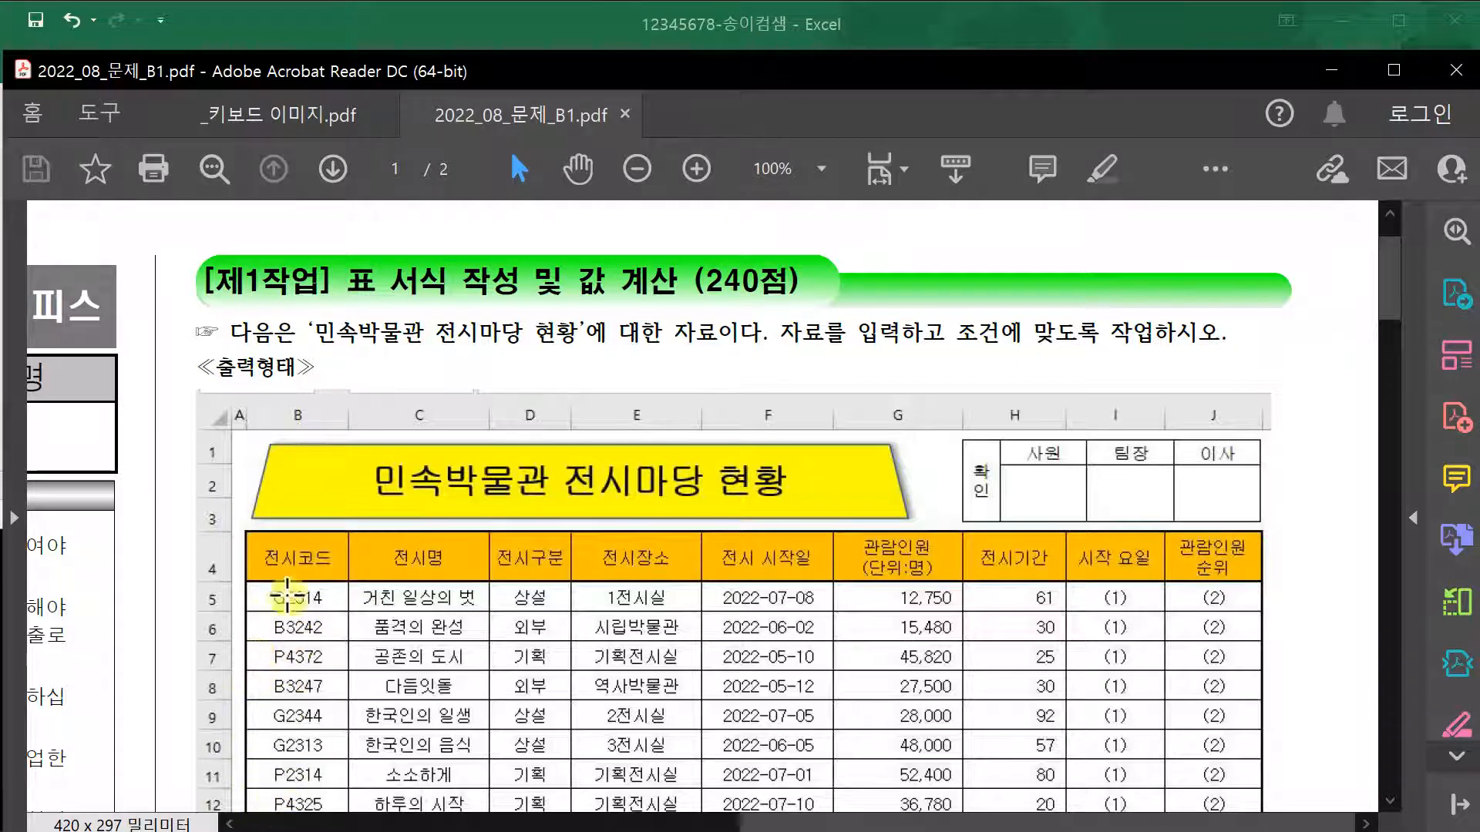
left_click(350, 17)
left_click(125, 311)
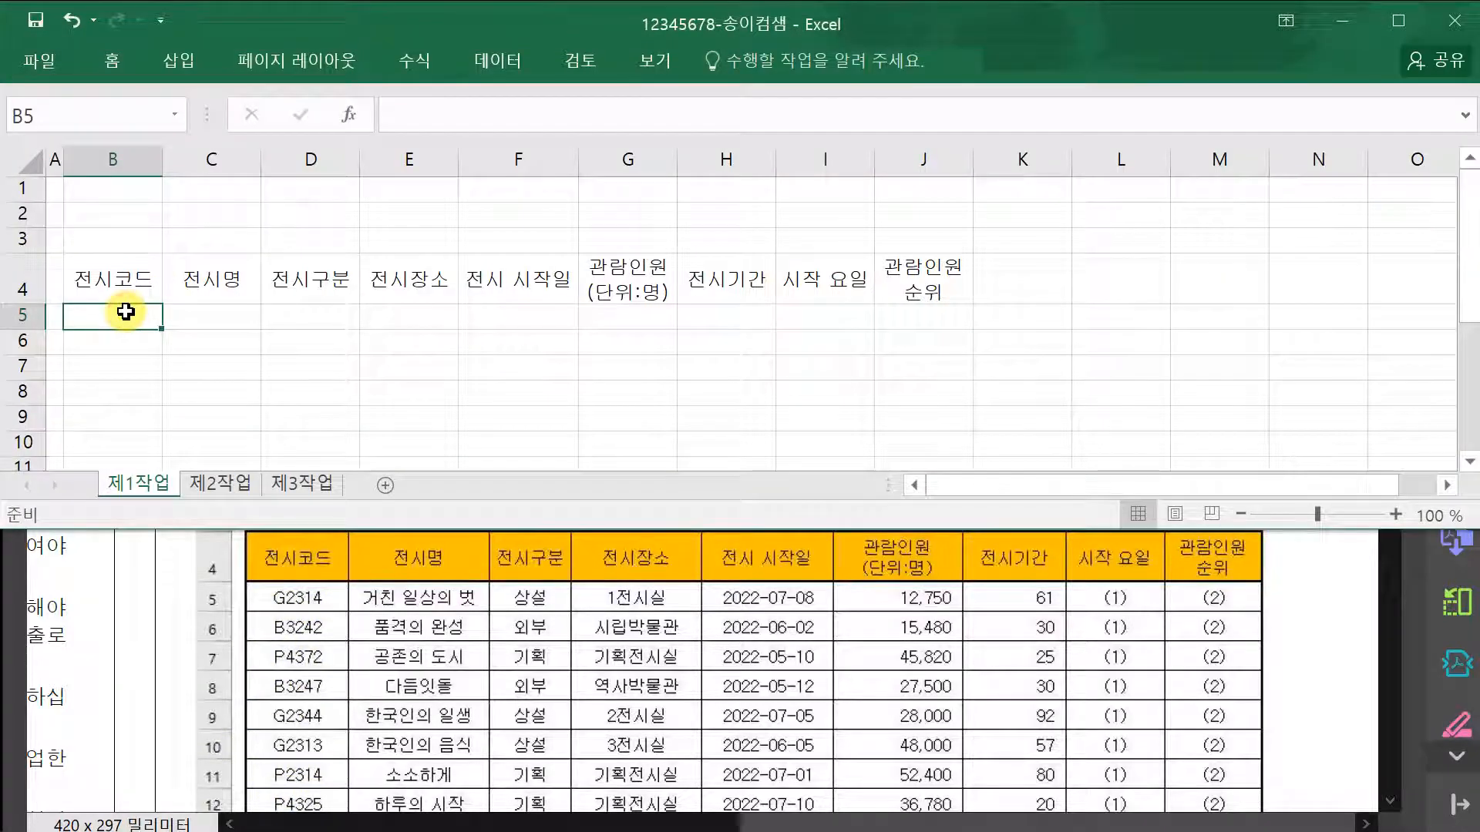
type("G")
key("Return")
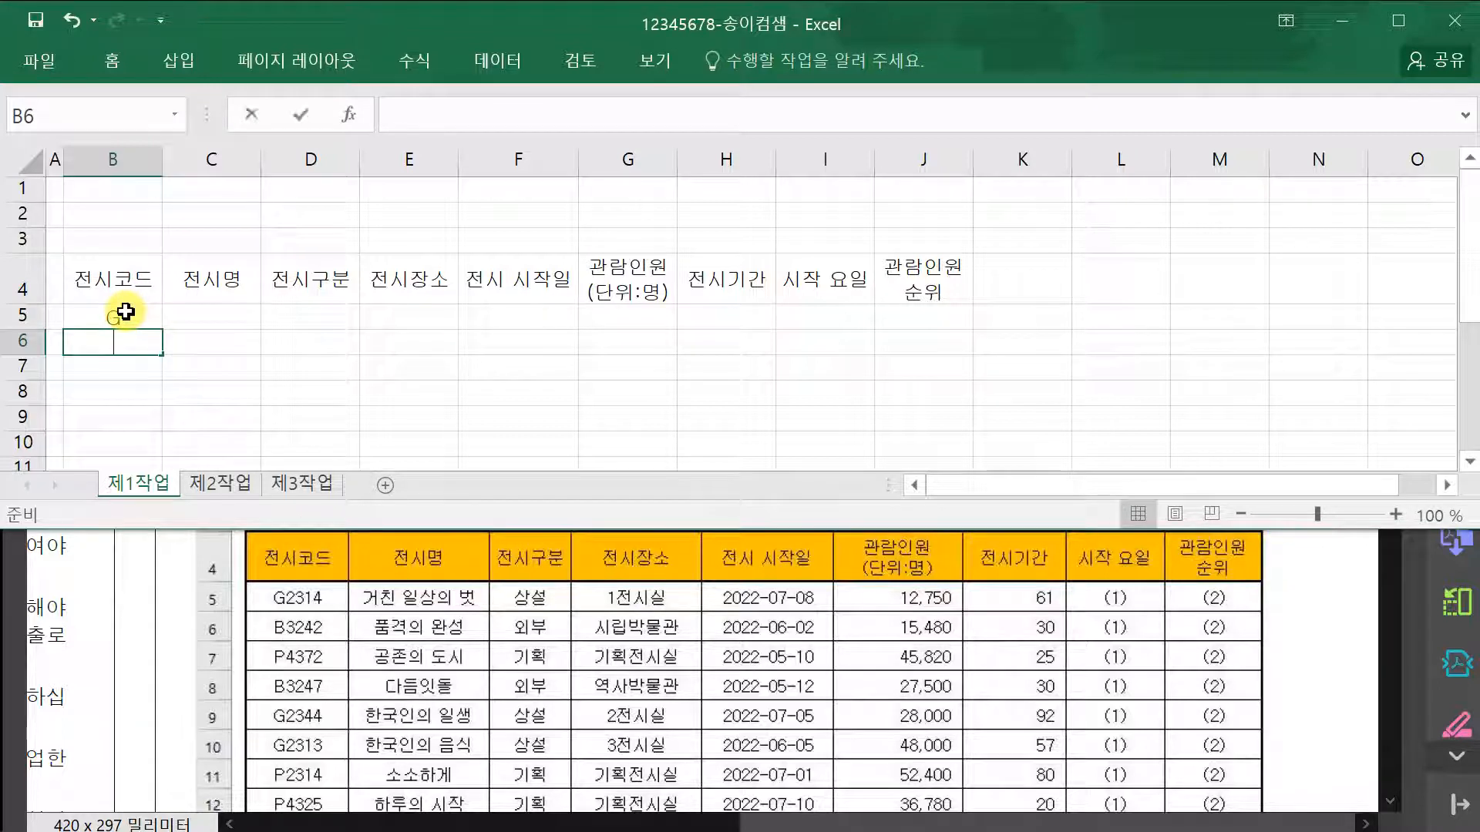
type("B")
key("Return")
type("P")
key("Return")
type("B")
key("Return")
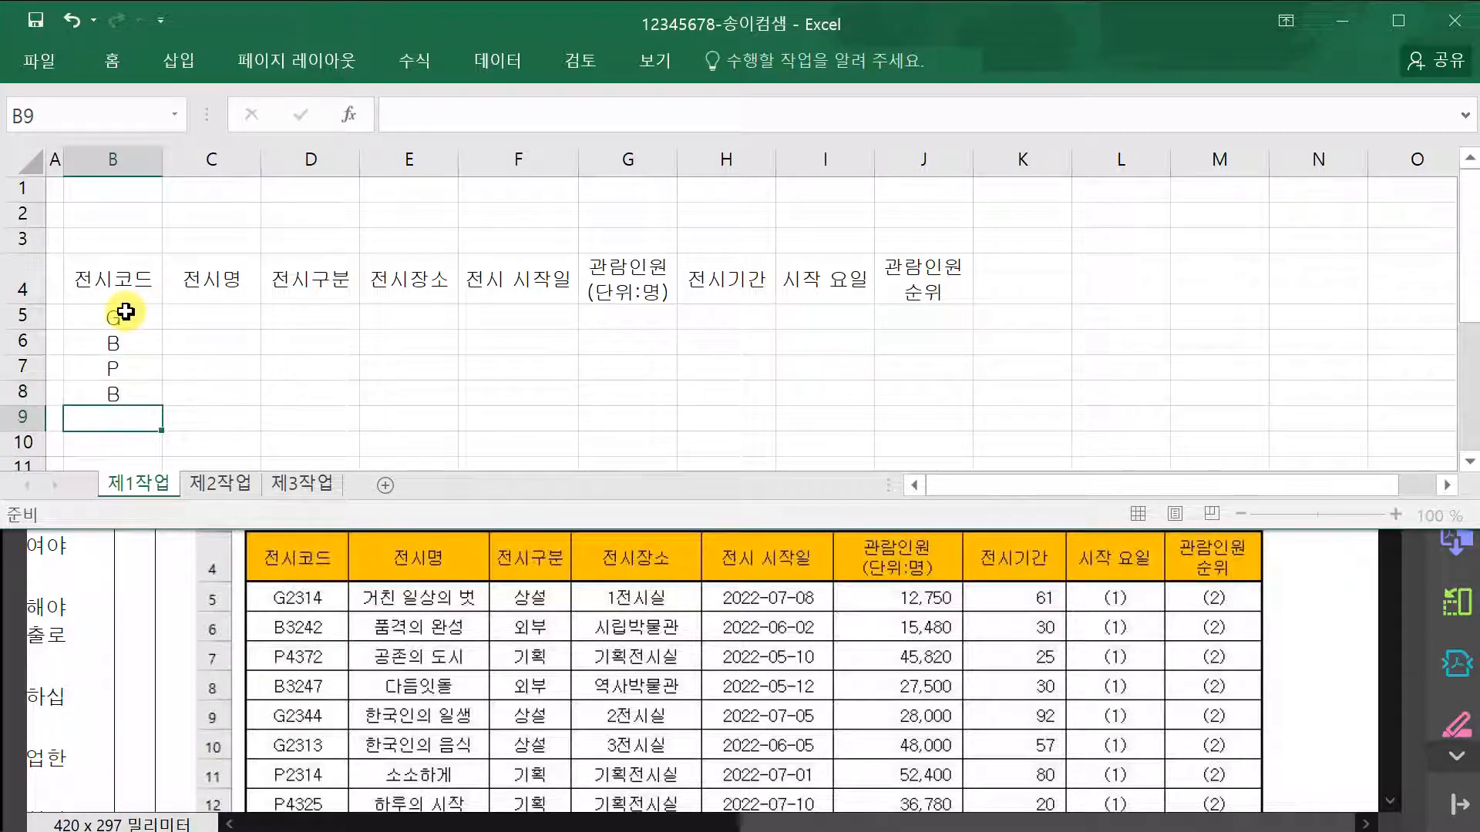
- Enter the leading code letters G, G, P and P in B9:B12
type("G")
key("Return")
type("G")
key("Return")
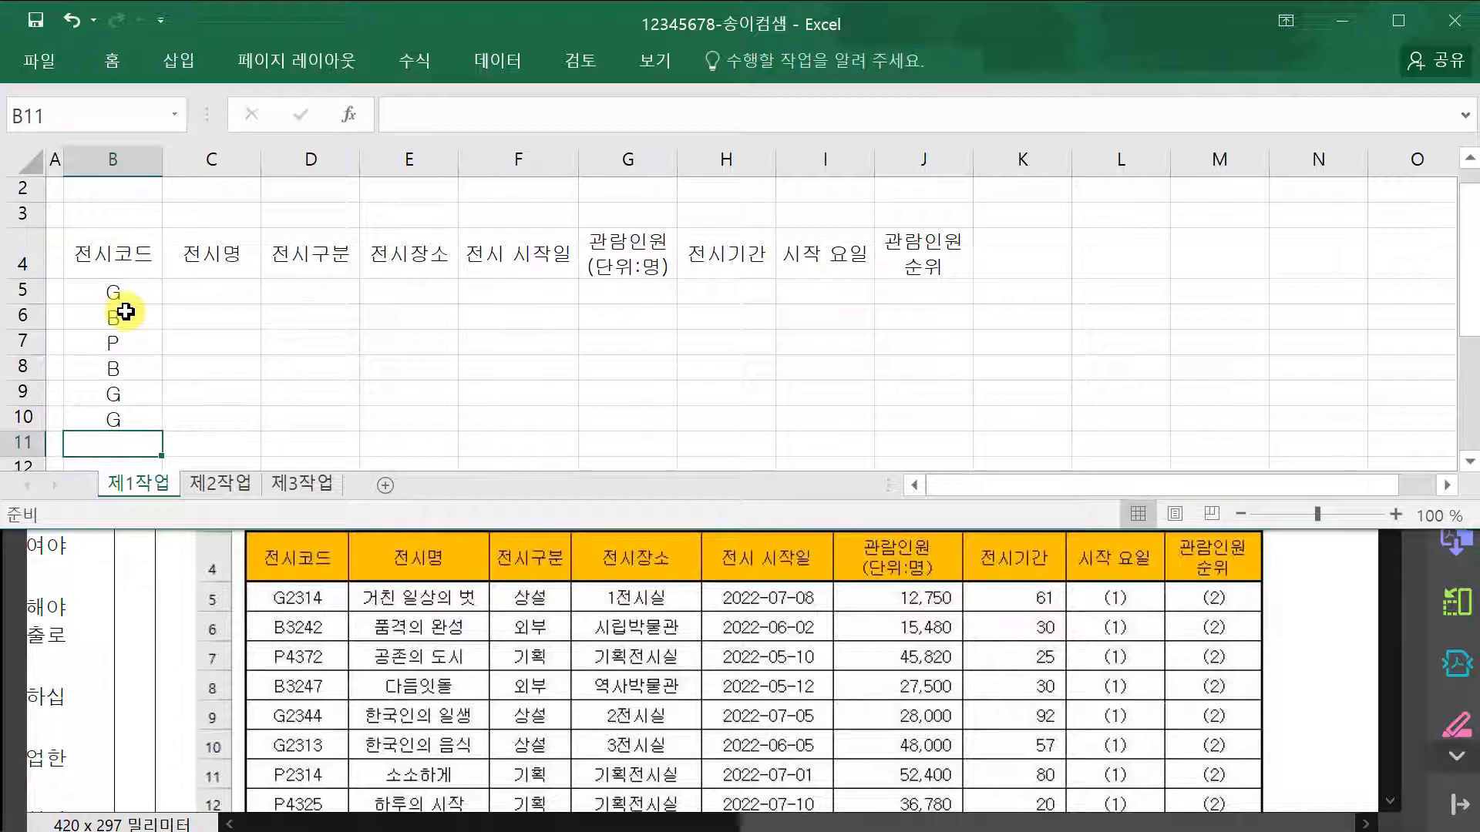
type("P")
key("Return")
type("P")
key("Return")
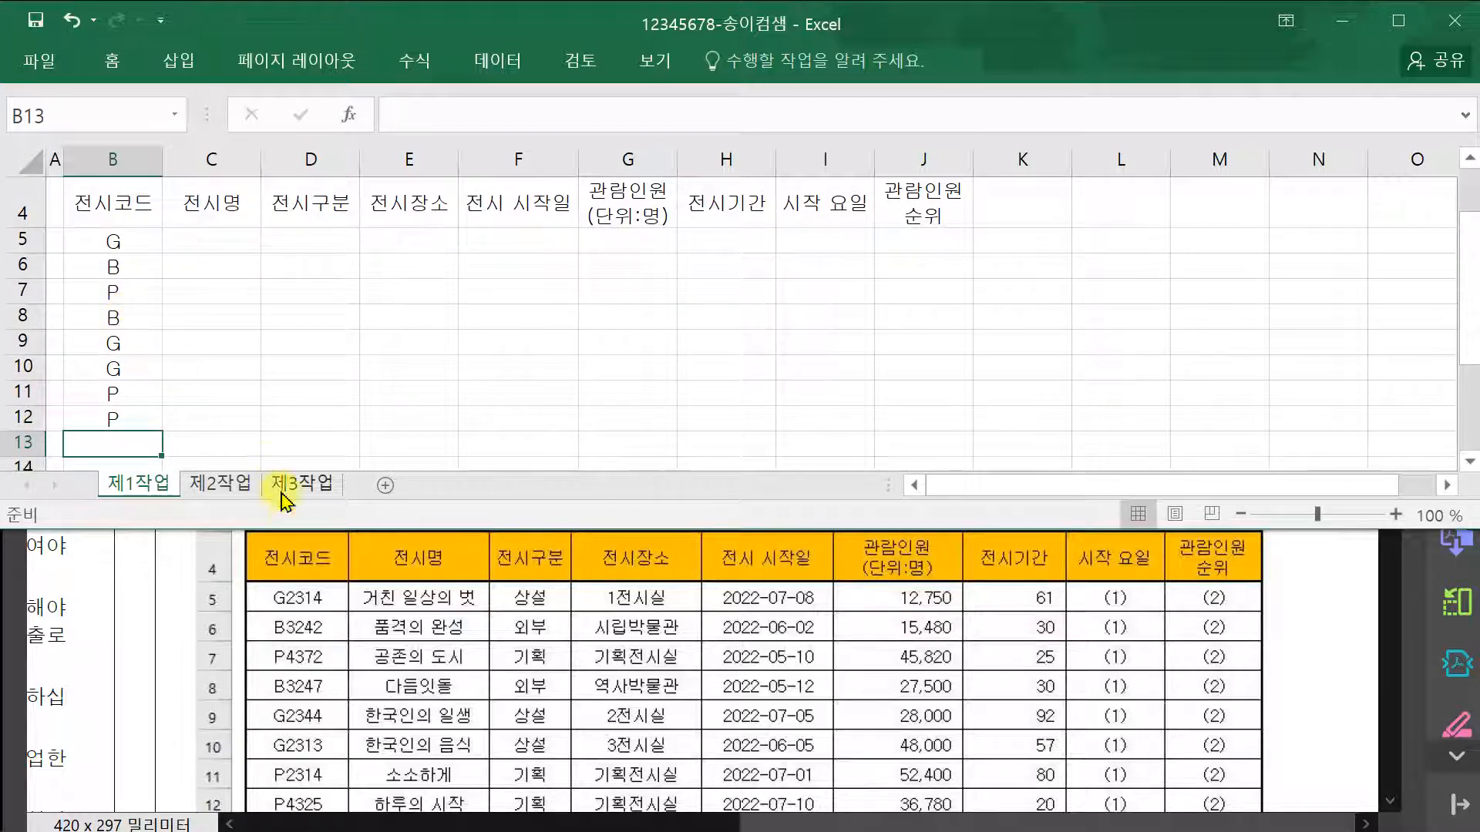
left_click(158, 612)
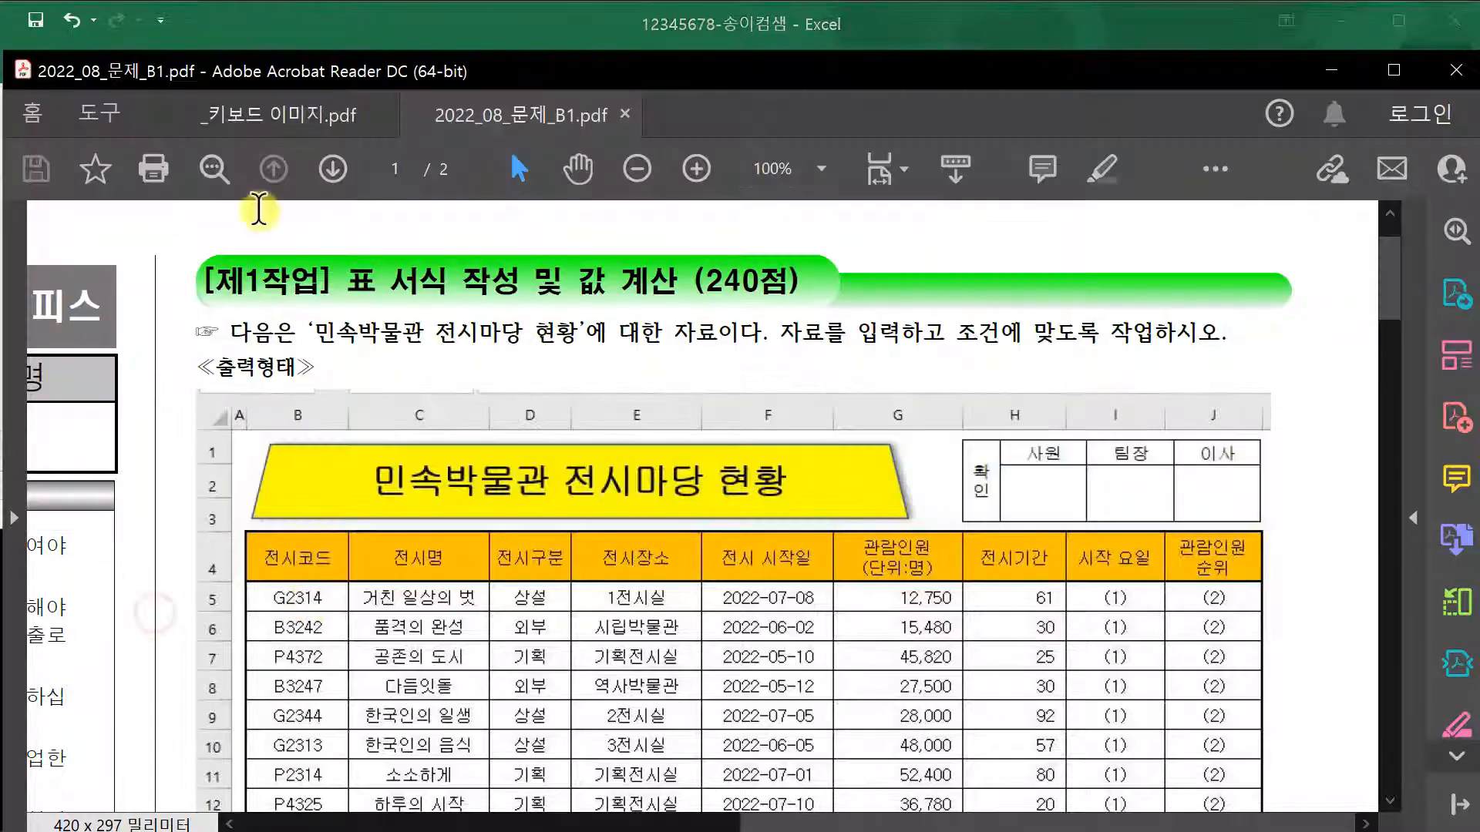
left_click(247, 115)
left_click(450, 123)
left_click(412, 17)
- Append the digits to the code letters in B5:B6, giving G2314 and B3242
left_click(154, 235)
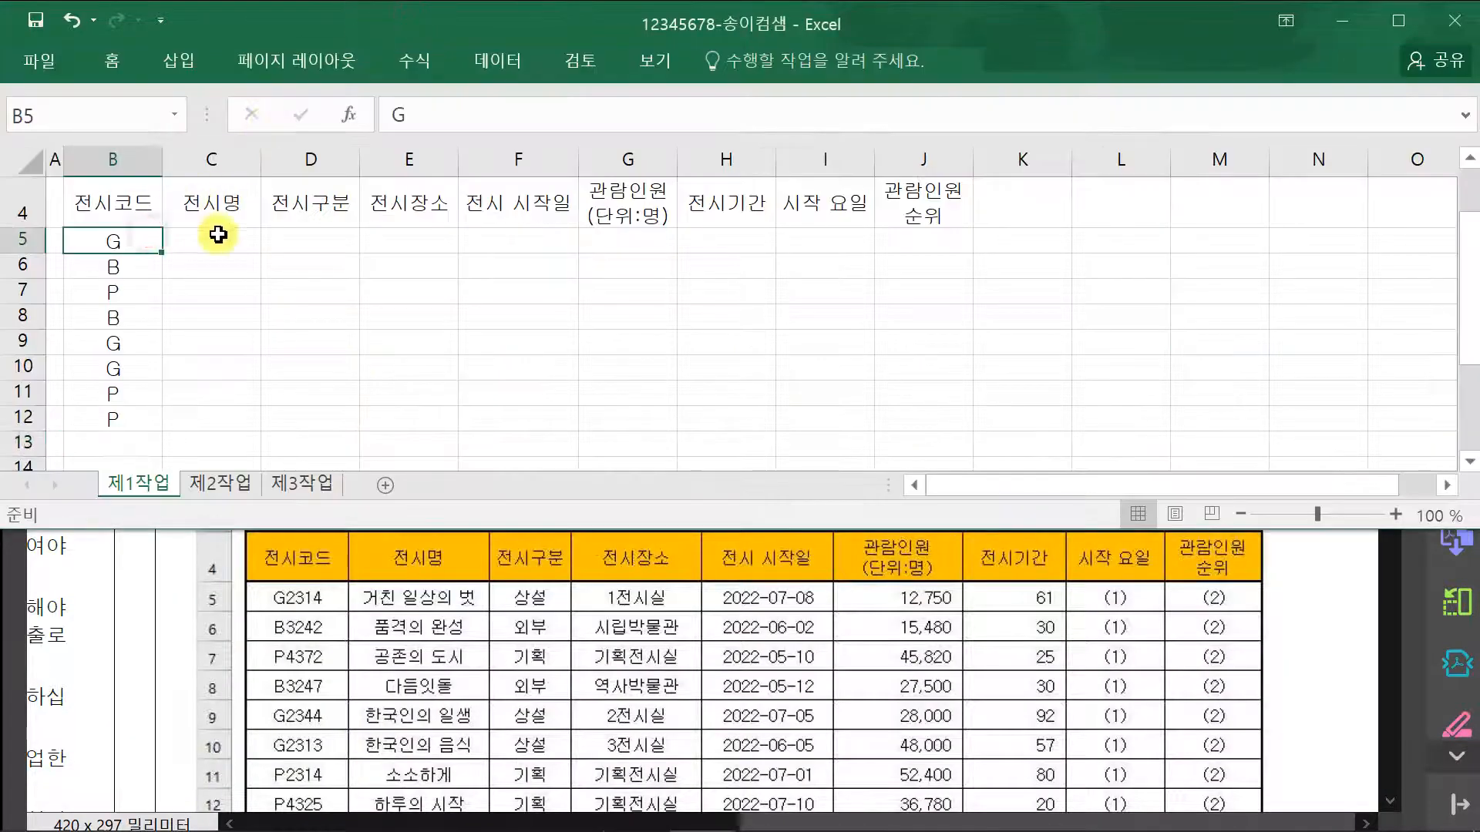
key("F2")
type("231")
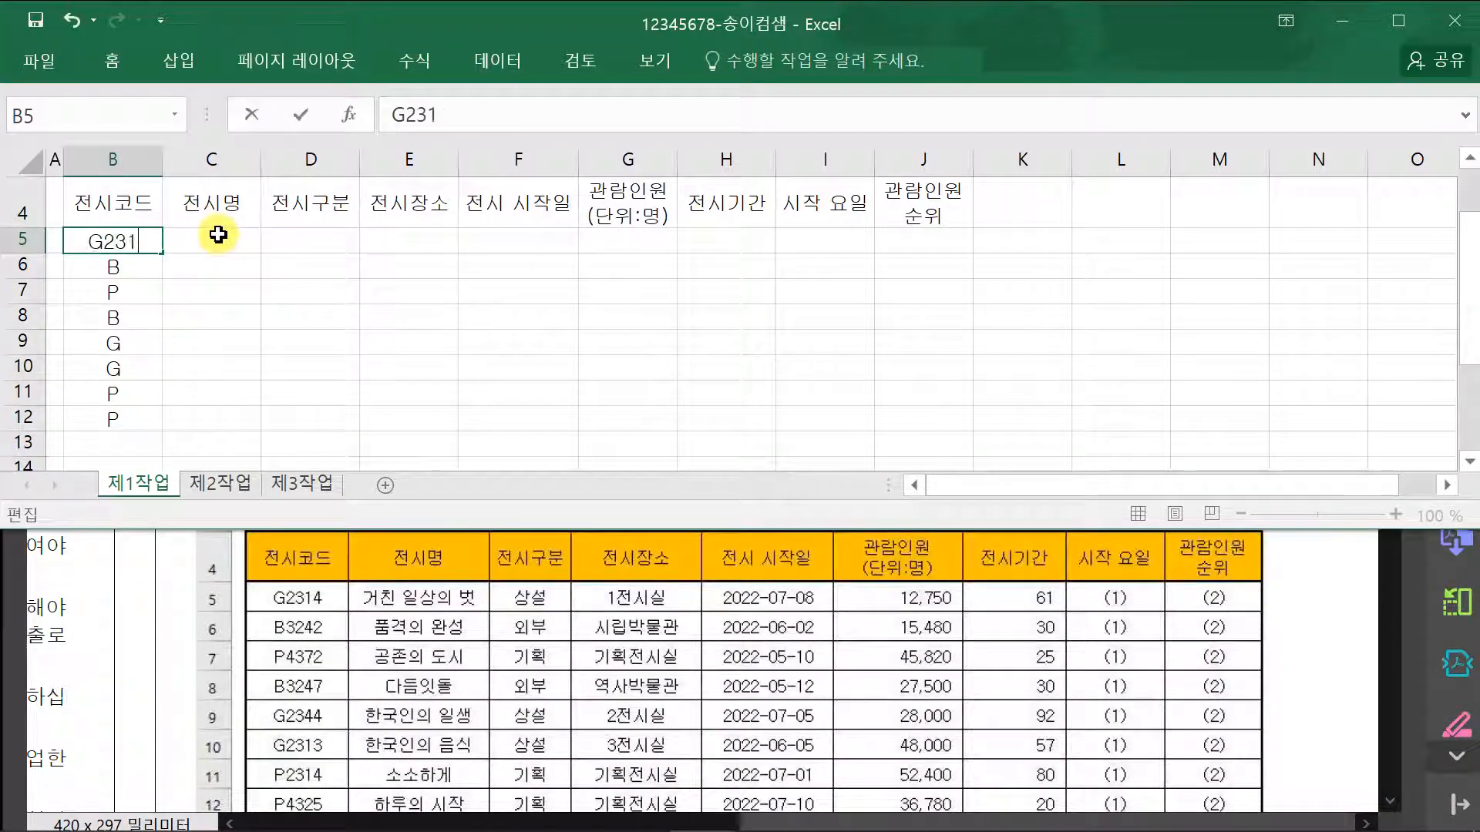
type("4")
key("Return")
type("324")
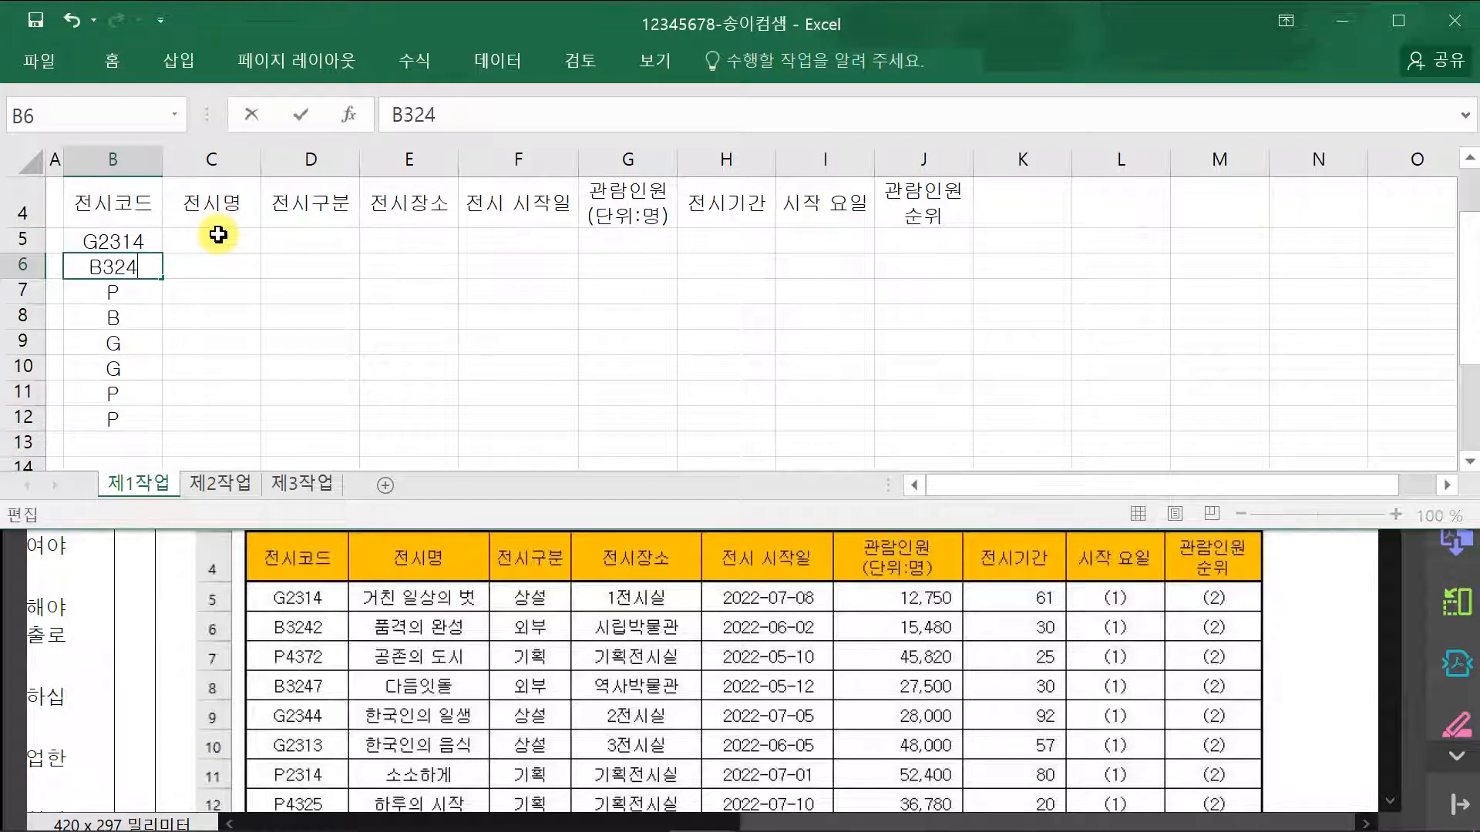
type("2")
key("Return")
- Append the digits to the code letters in B7:B9, giving P4372, B3247 and G2344
key("F2")
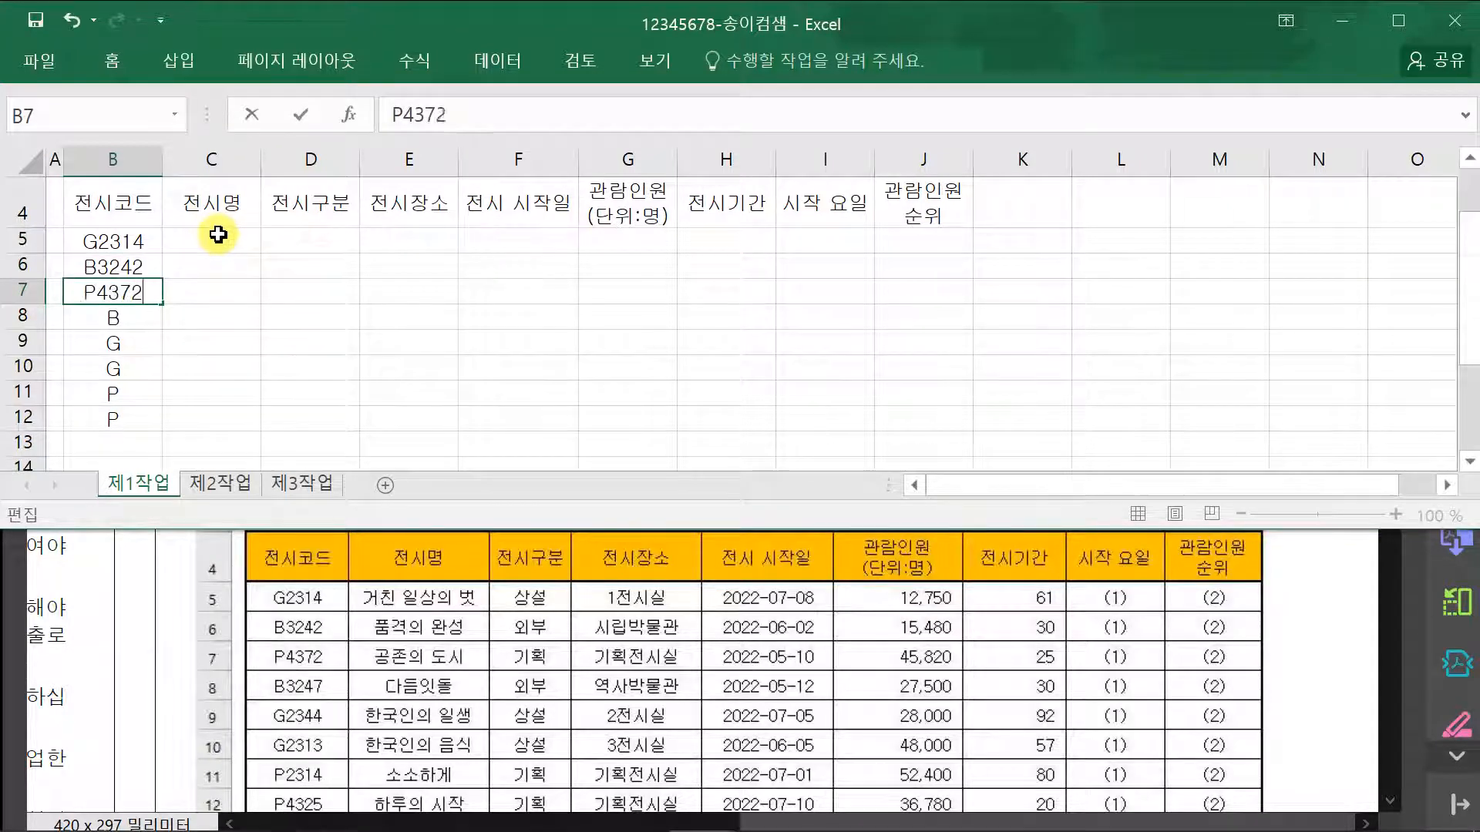
key("Return")
key("F2")
type("3247")
key("Return")
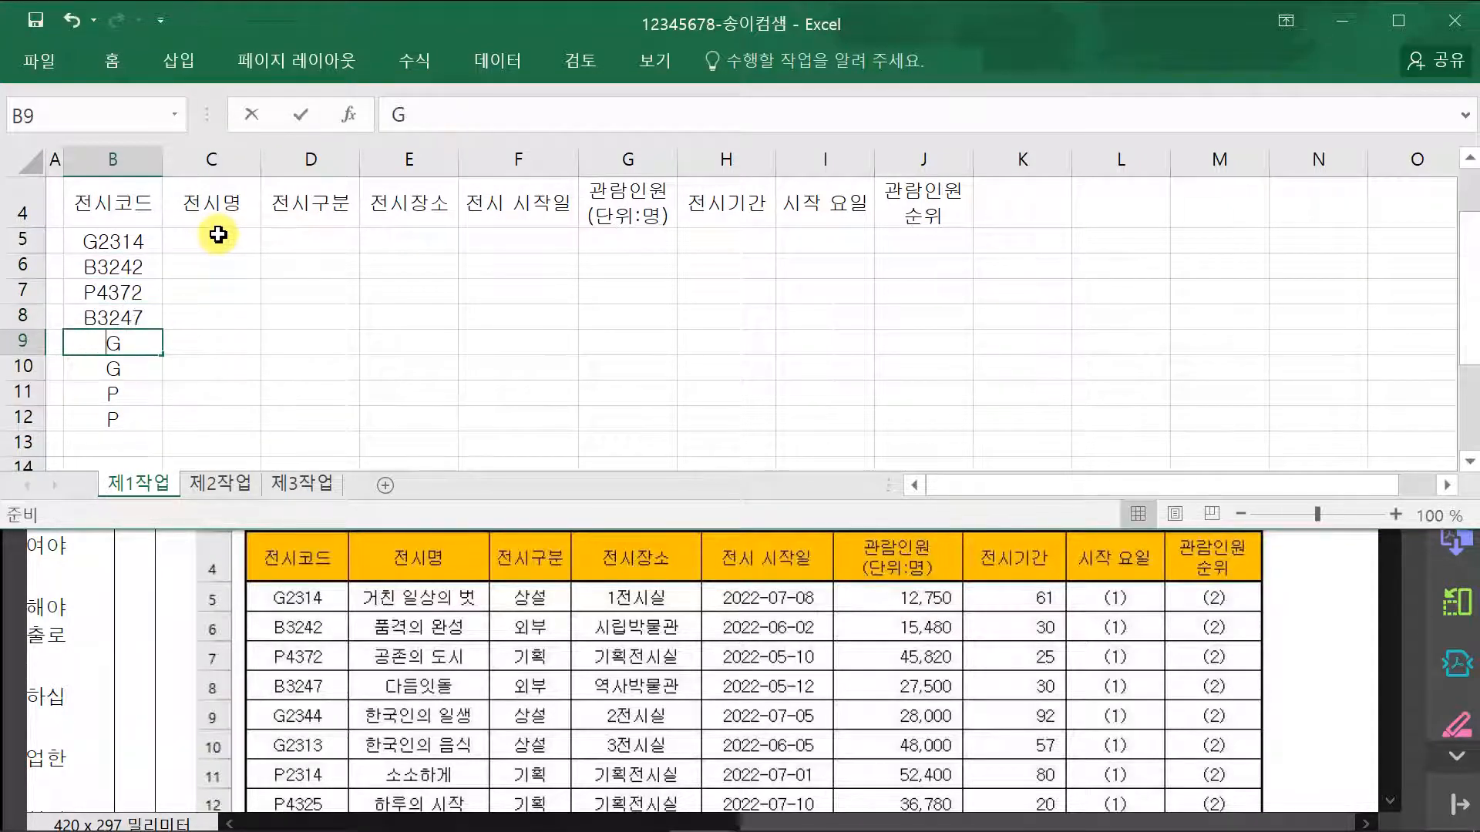
key("F2")
type("2344")
key("Return")
- Append the digits to the code letters in B10:B12, giving G2313, P2314 and P4325
key("F2")
type("2313")
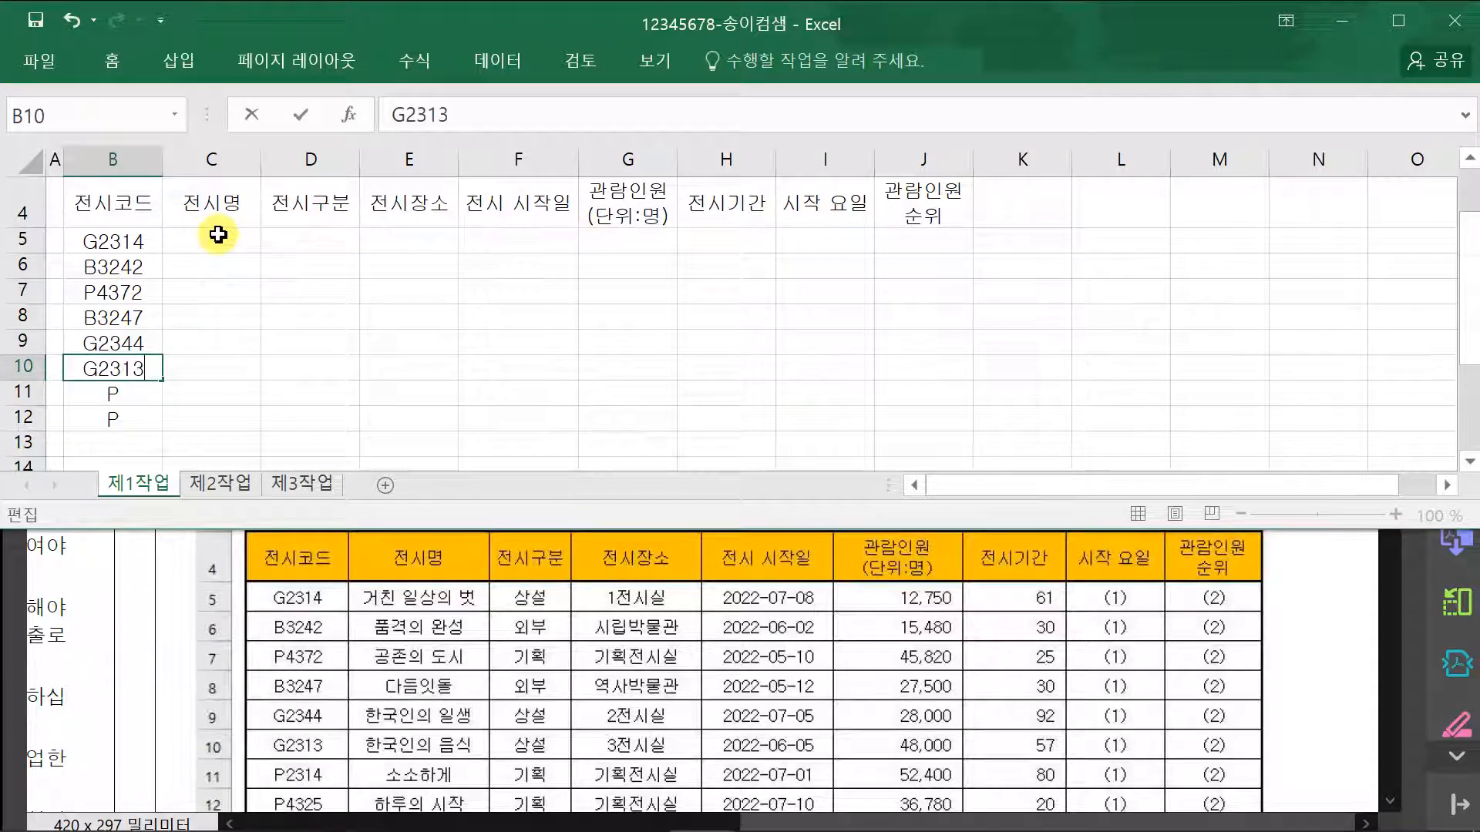
key("Return")
key("F2")
type("2314")
key("Return")
key("F2")
type("4325")
key("Return")
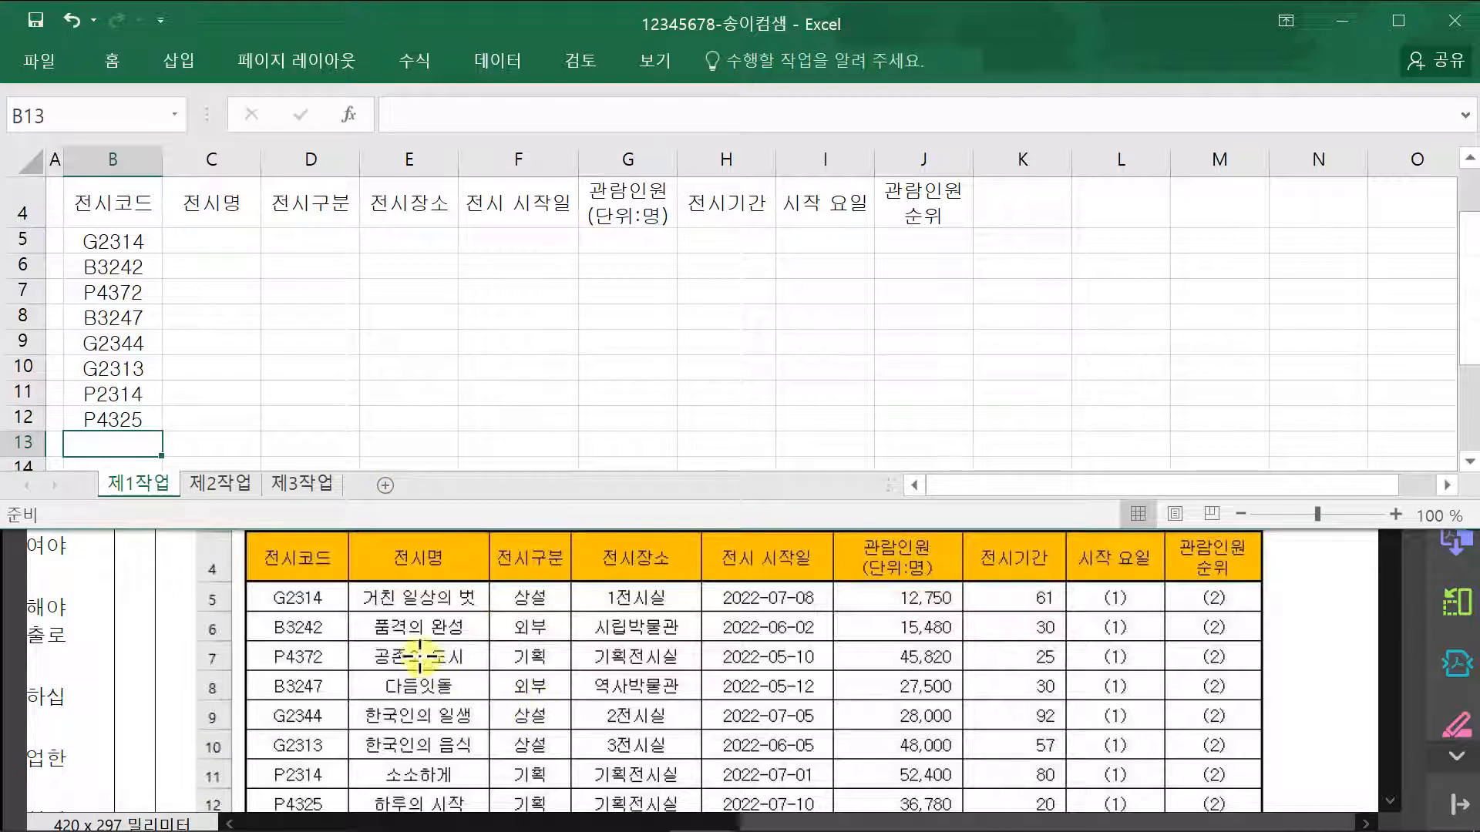
- Select C5:J12 as the entry range and enter the exhibition names 거친 일상의 벗, 품격의 완성 and 공존의 도시 in C5:C7
mouse_move(190, 239)
left_mouse_down()
mouse_move(892, 317)
mouse_move(902, 409)
left_mouse_up()
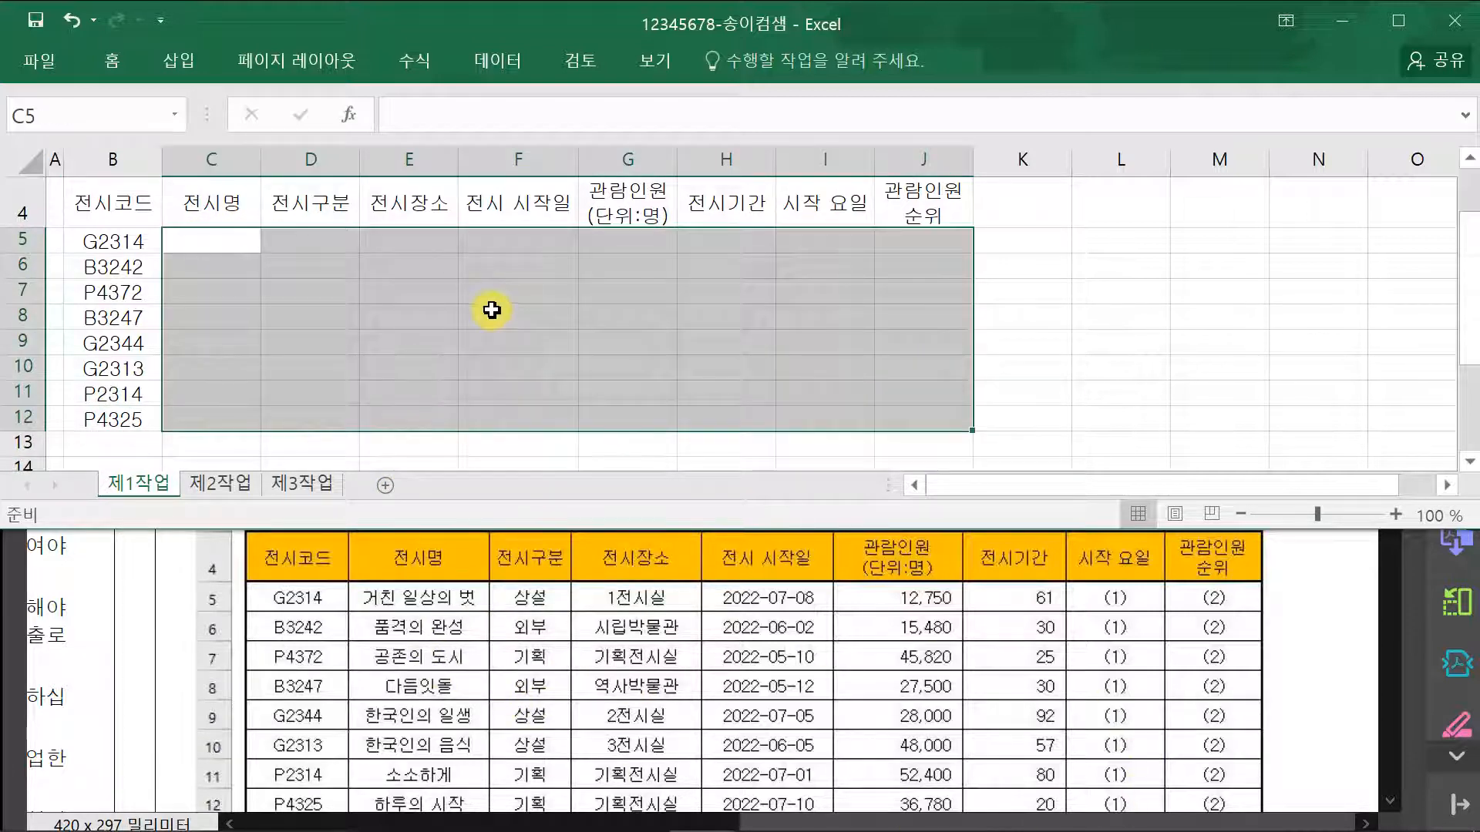
type("R")
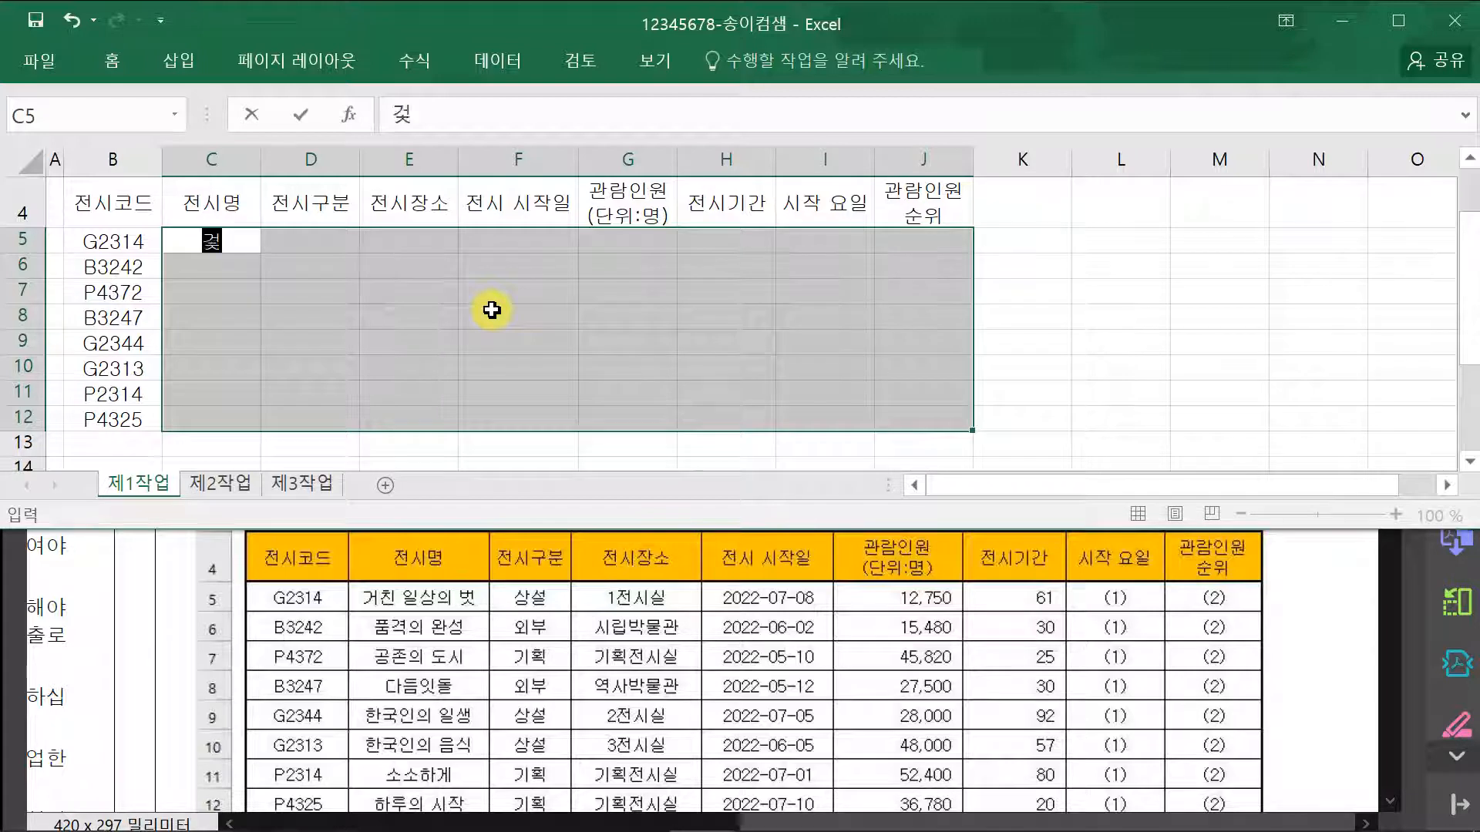
type("친 일상의 벗")
key("Return")
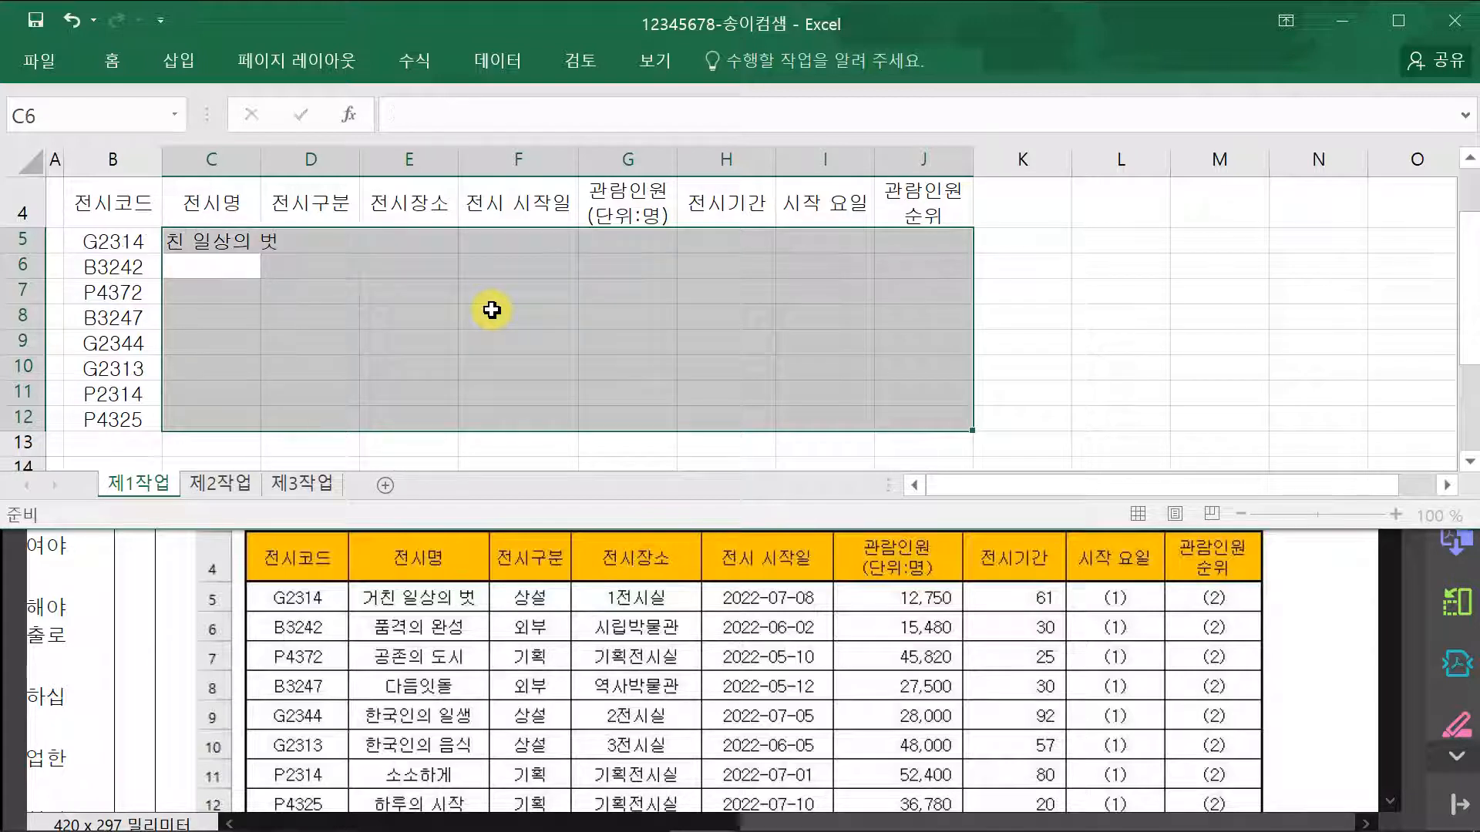
type("품격의 완성")
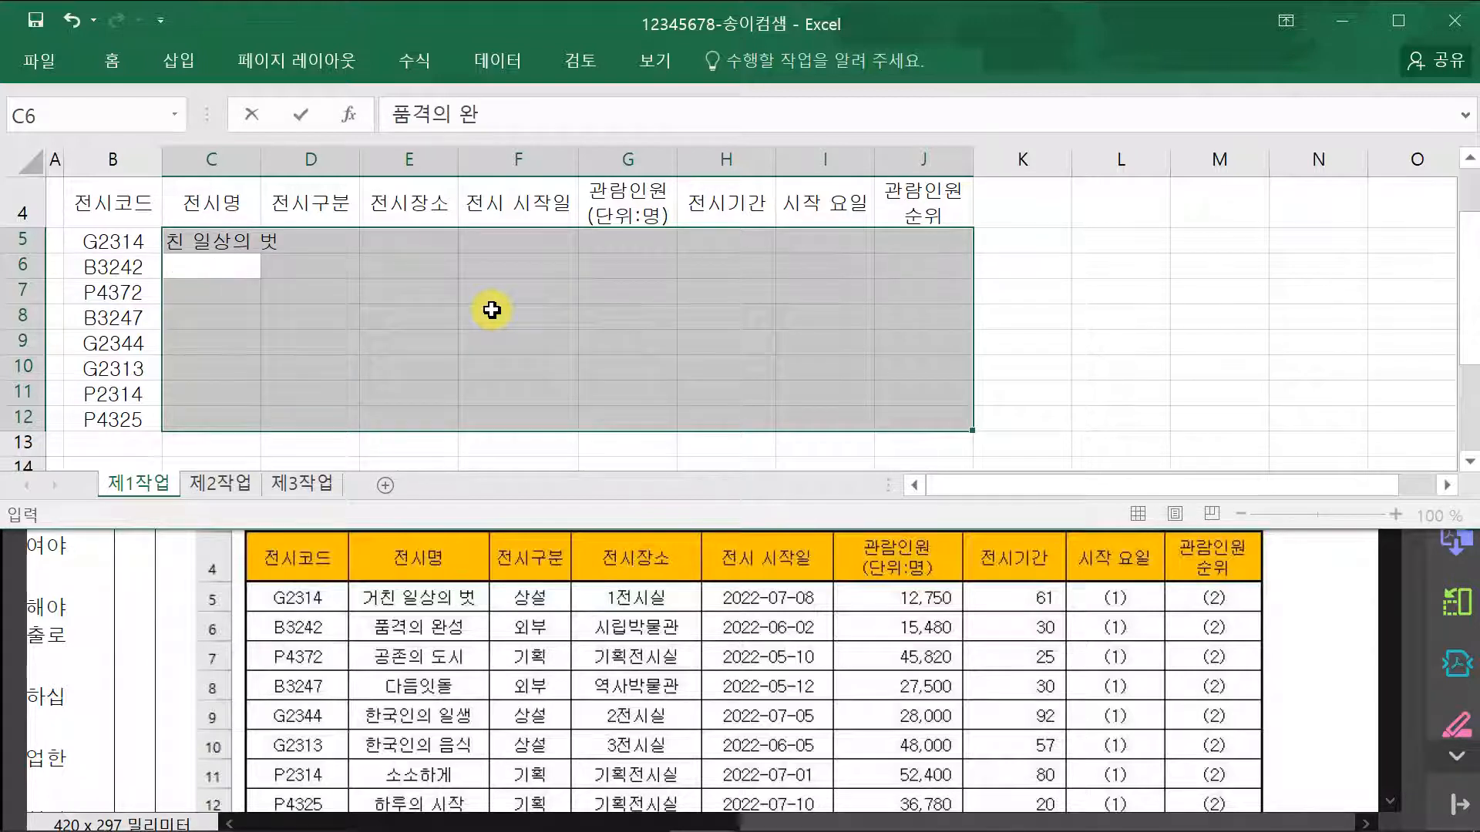
key("Return")
type("공존의 도시")
key("Return")
- Enter the exhibition names 다듬잇돌, 한국인의 일생 and 한국인의 음식 in C8:C10
type("다듬ㅇ")
type("돌")
key("Return")
type("한국인으")
type("의 일생")
key("Return")
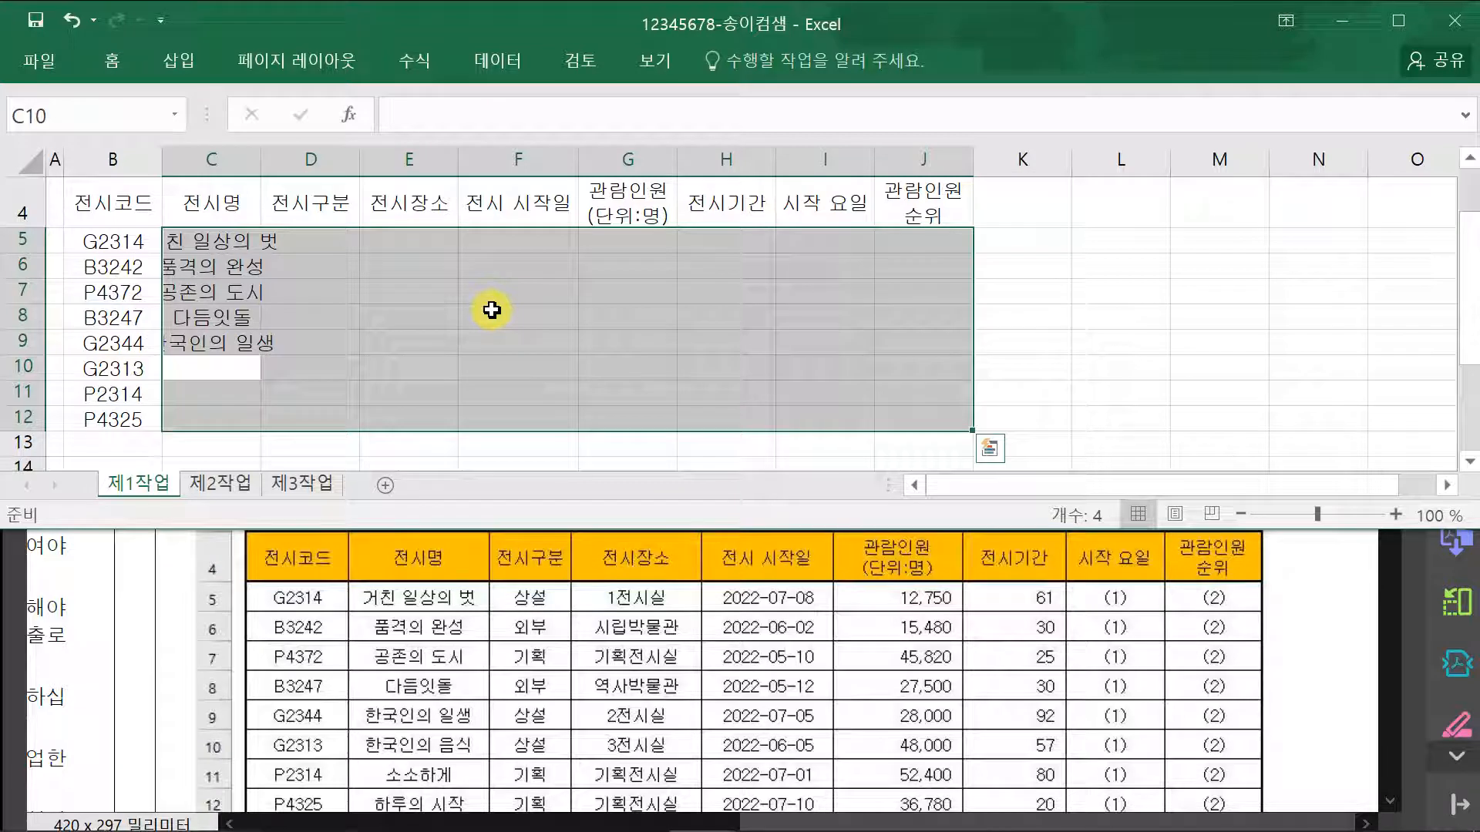
type("한국인의 음")
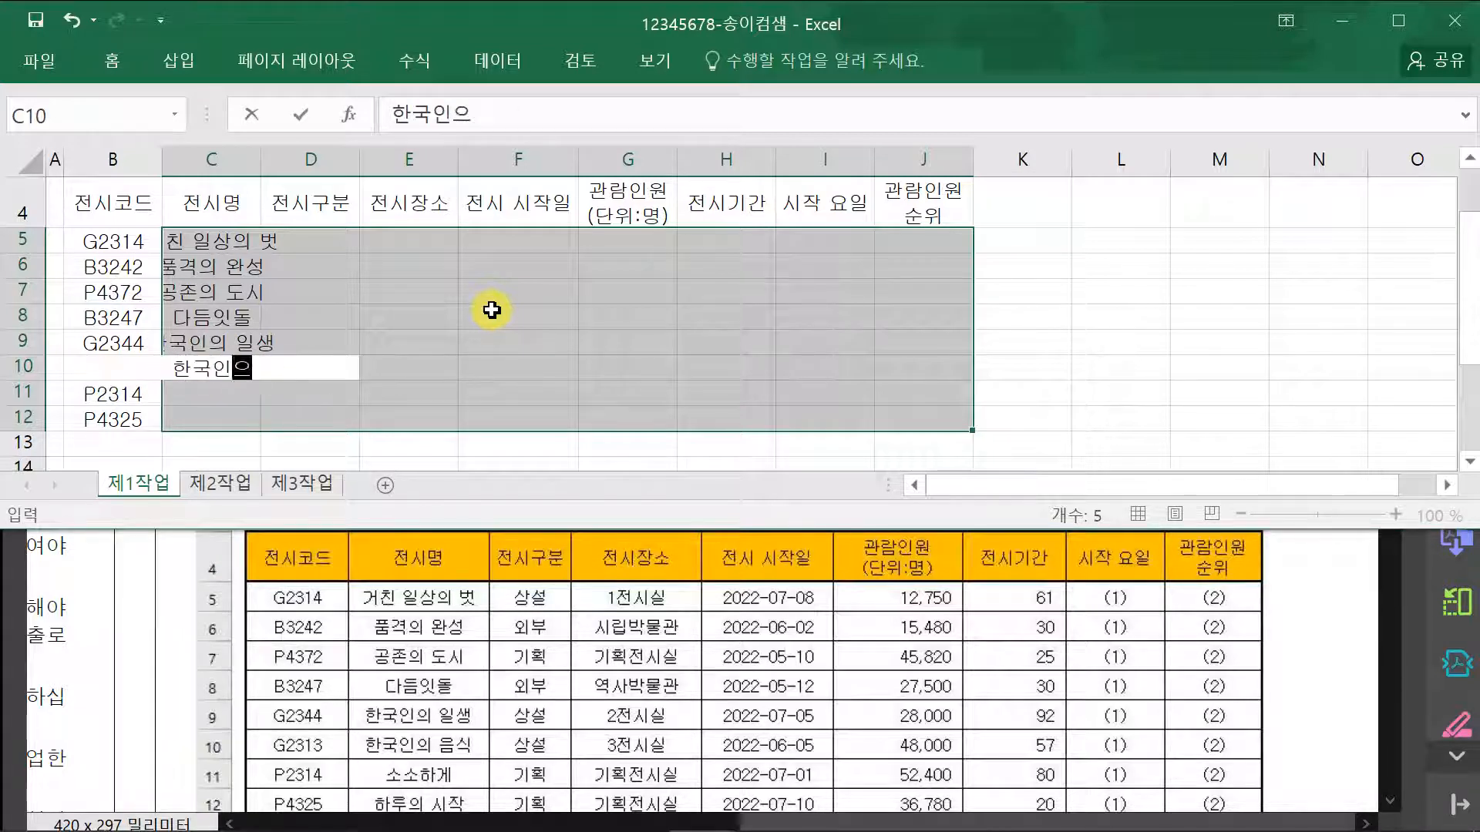
type("식")
key("Return")
- Enter the exhibition names 소소하게 and 하루의 시작 in C11:C12
type("소소하게")
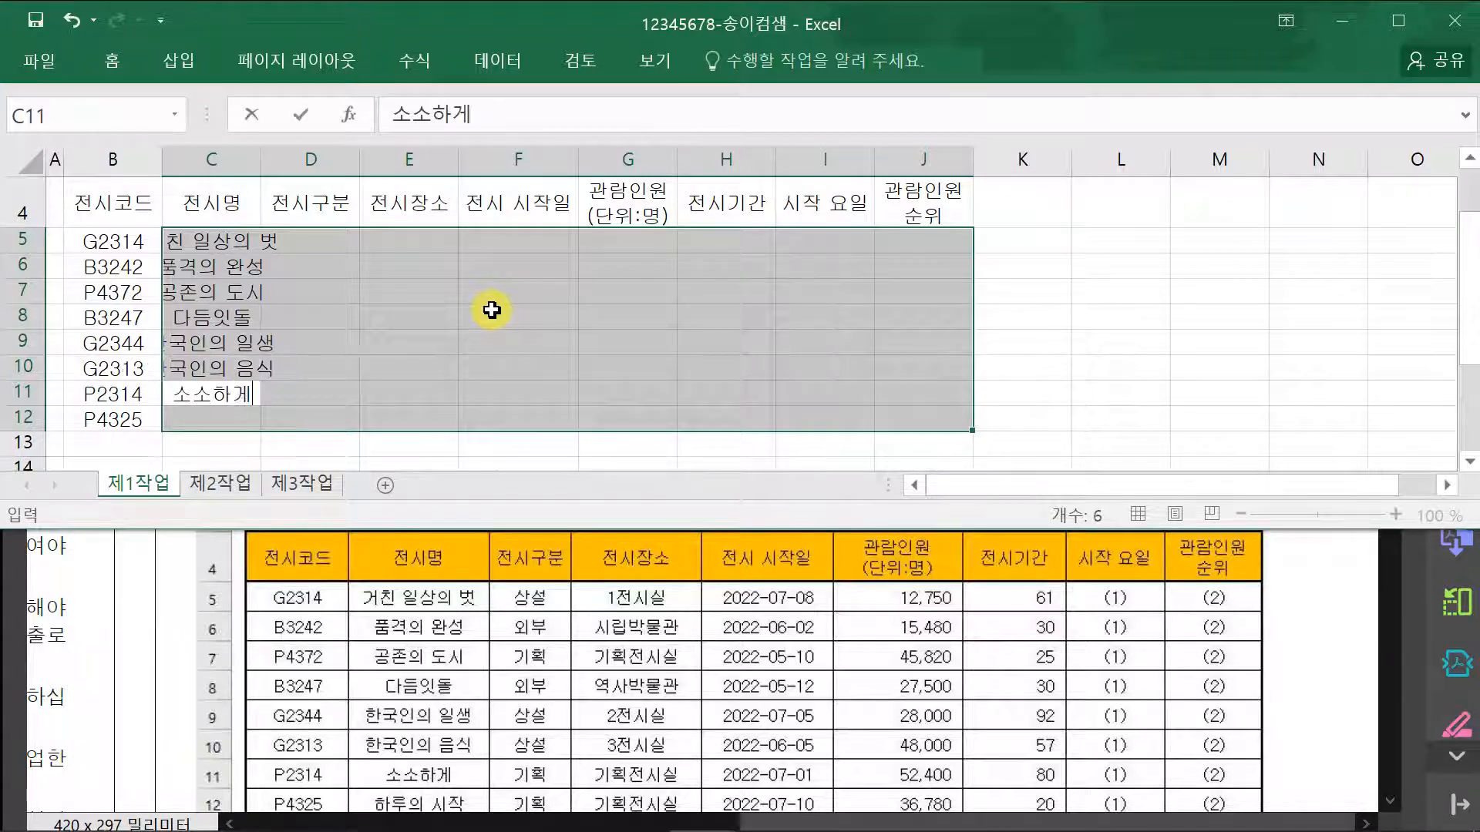
key("Return")
type("하루의 시작")
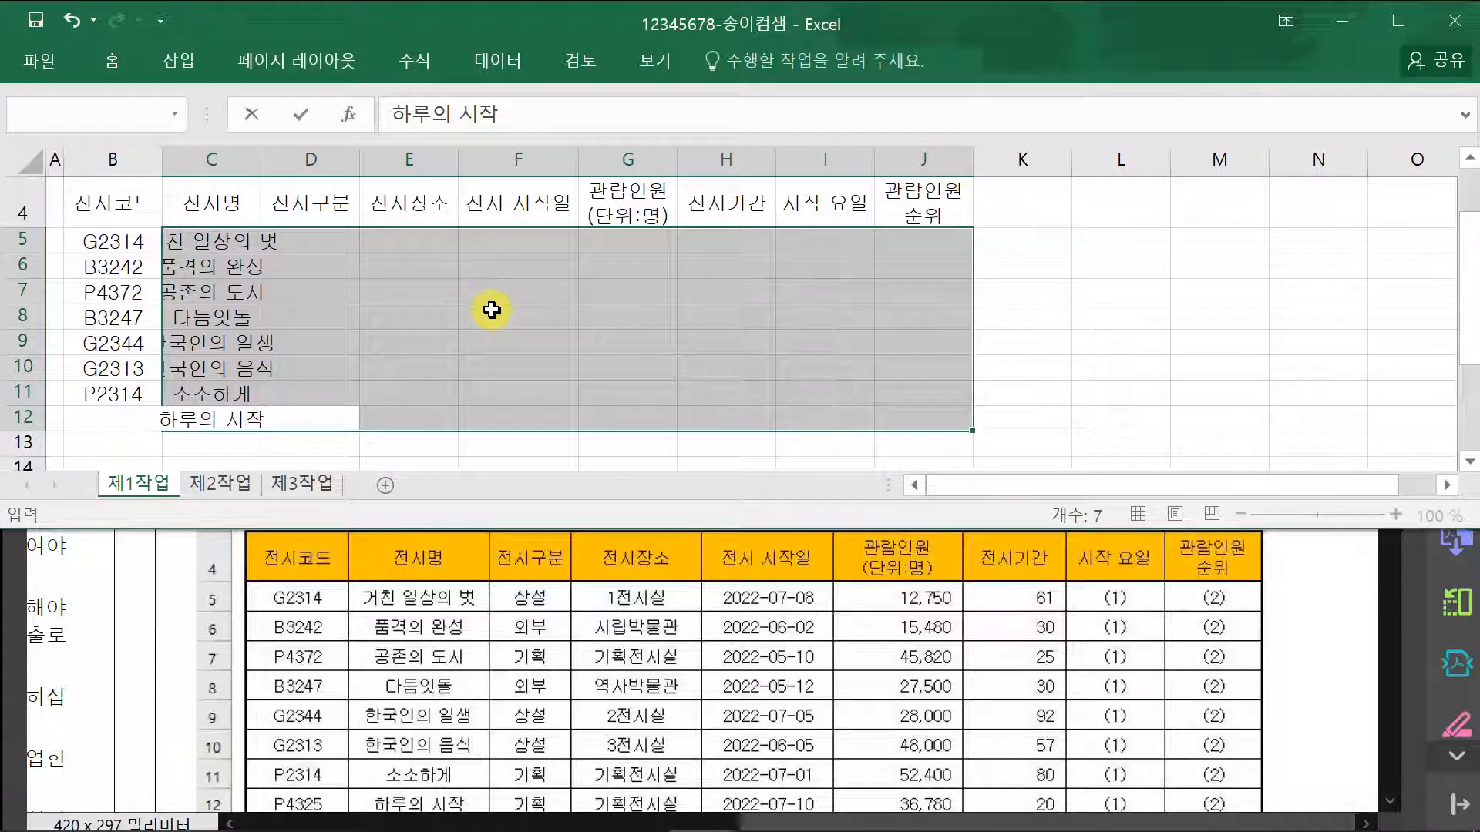
key("Return")
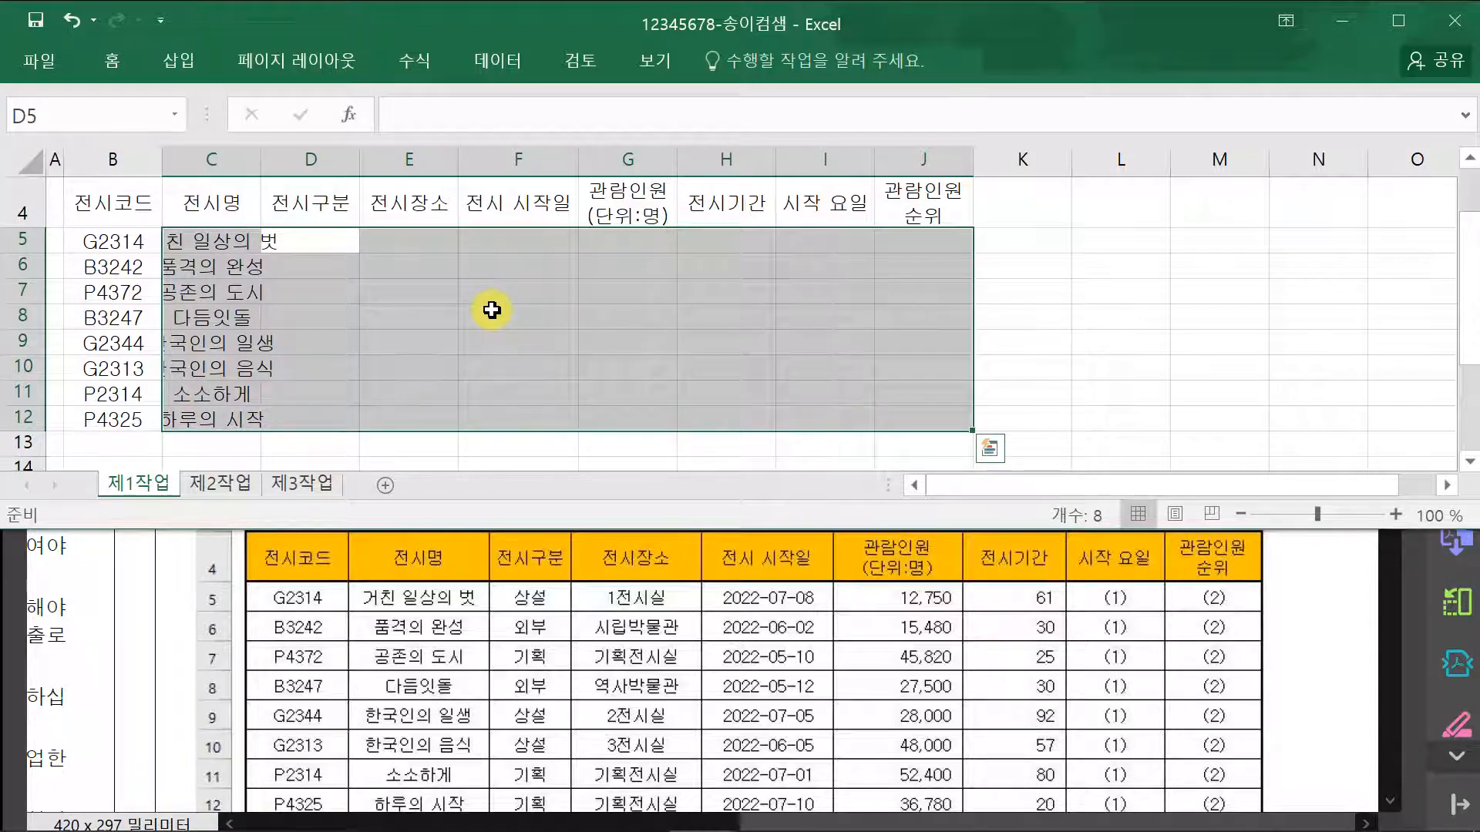
- Fill 전시구분 in D5:D8 with 상설, 외부, 기획 and 외부
type("상설")
key("Return")
type("외부")
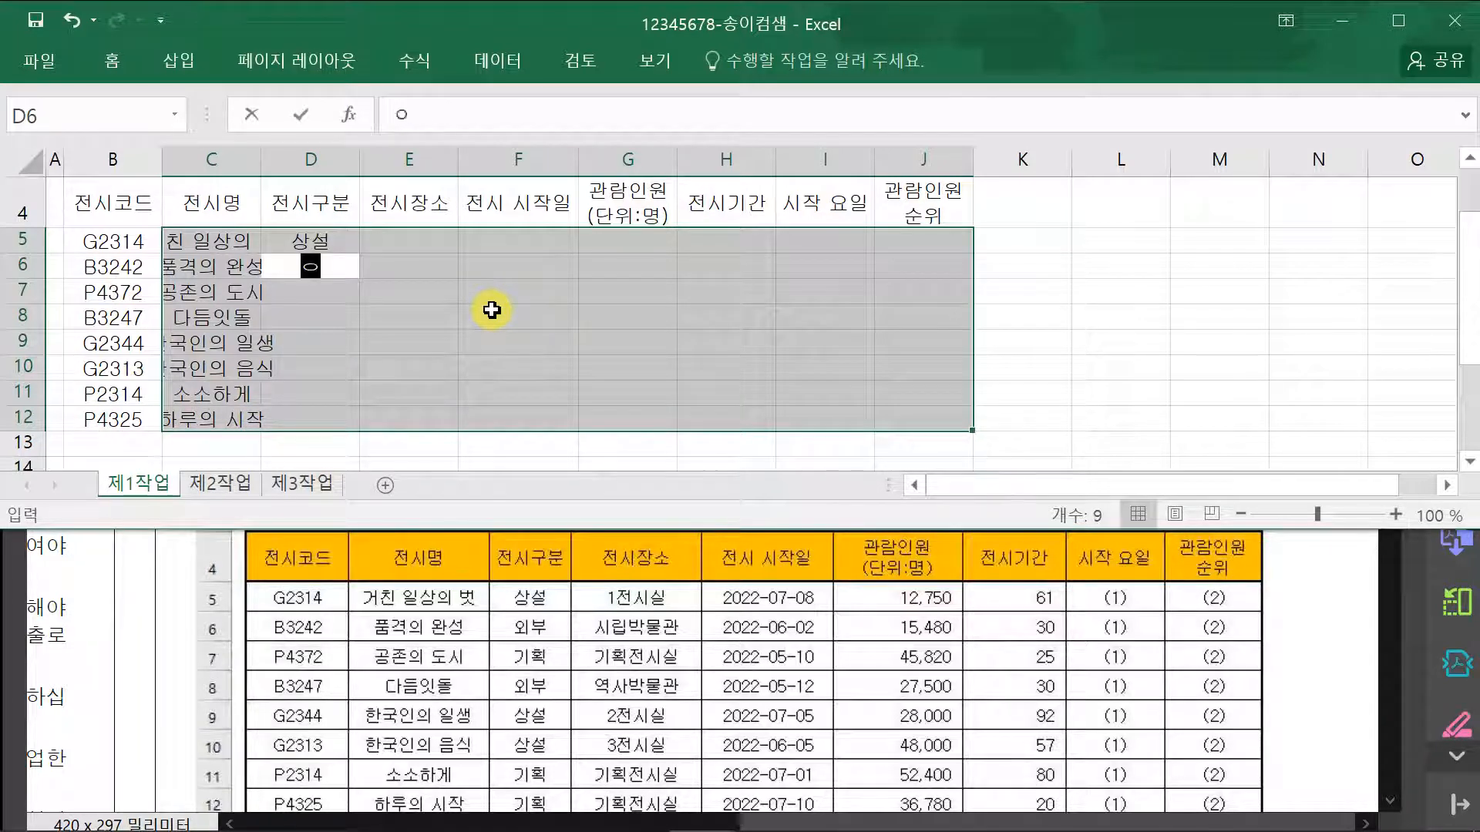
key("Return")
type("기획")
key("Return")
type("외부")
key("Return")
- Fill 전시구분 in D9:D12 with 상설, 상설, 기획 and 기획
type("상설")
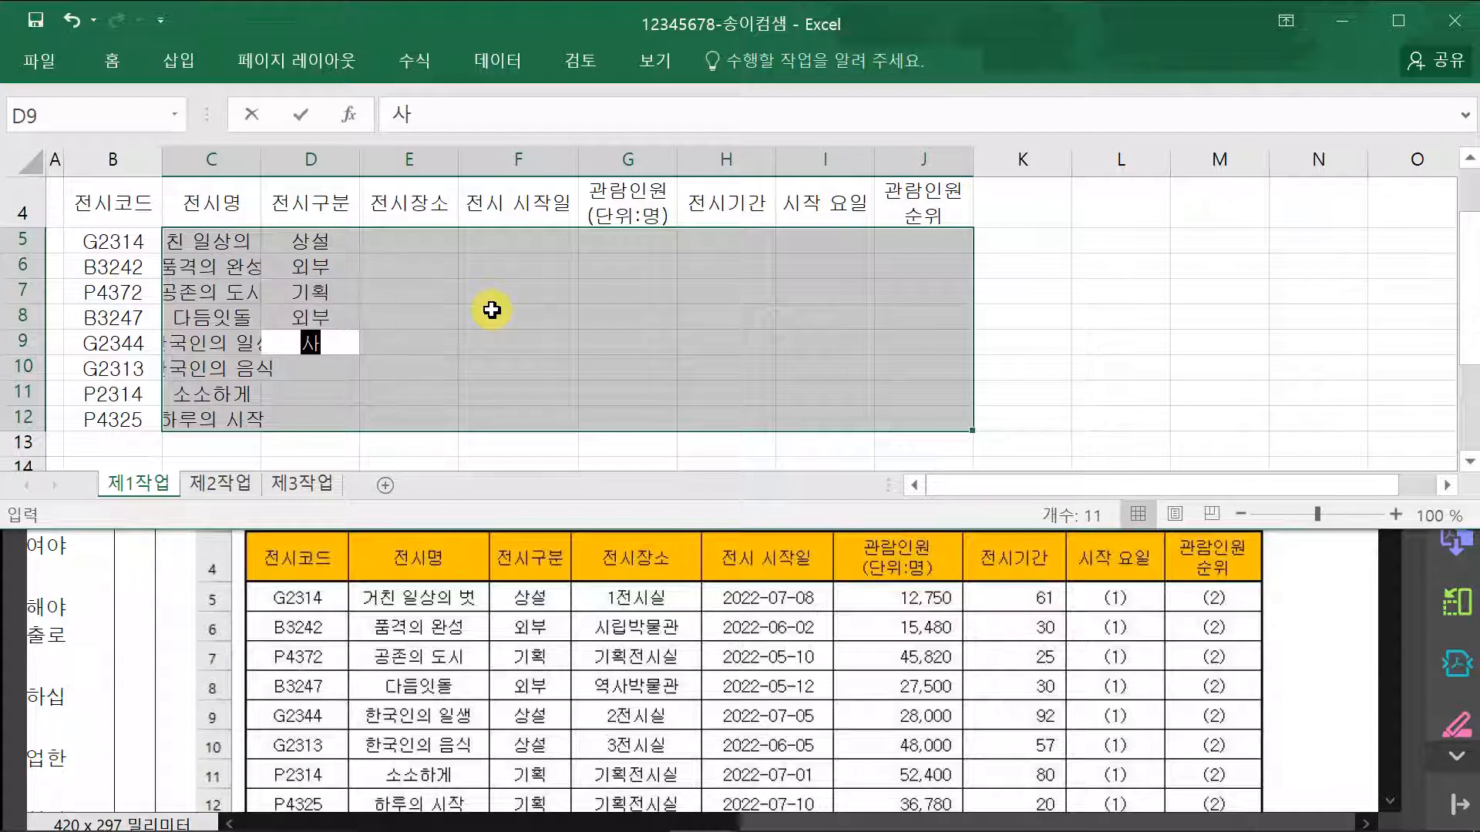
key("Return")
type("상설")
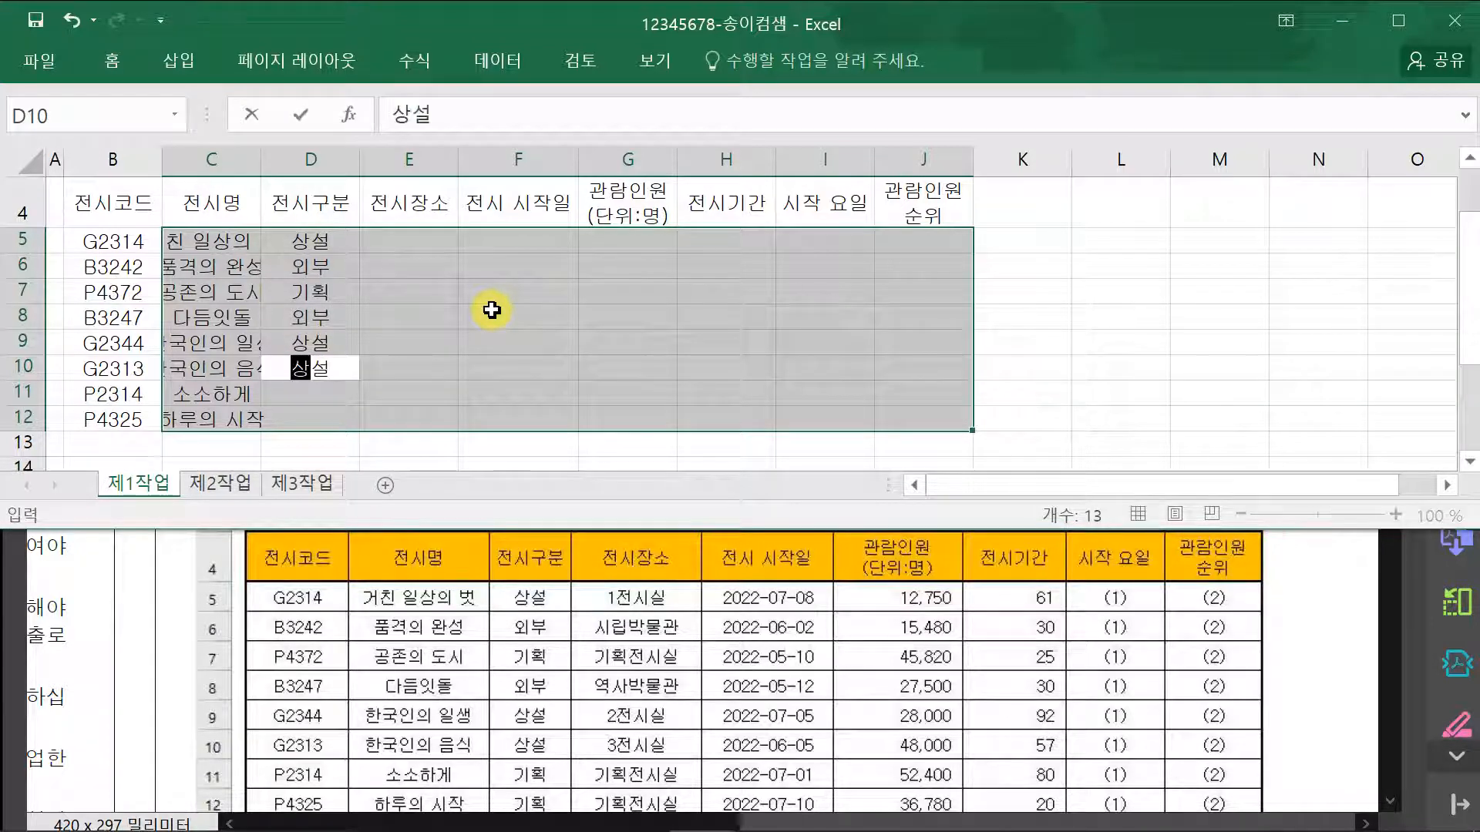
key("Return")
type("기획")
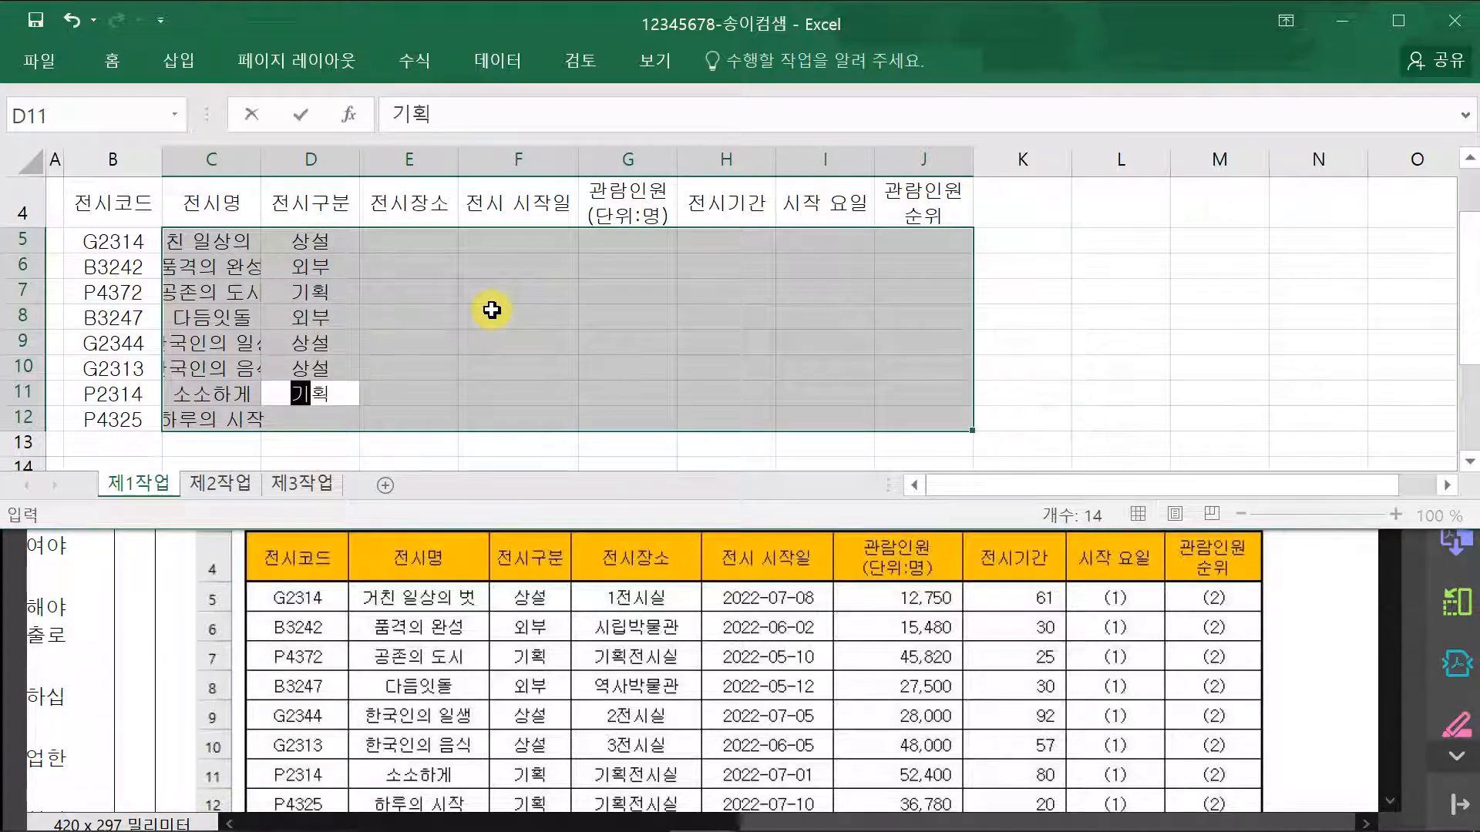
key("Return")
type("ㄱ기획")
key("Return")
- Enter the exhibition places 1전시실, 시립박물관, 기획전시실 and 역사박물관 in E5:E8
type("1전시실")
key("Return")
type("시립박물관")
key("Return")
type("기획전시실")
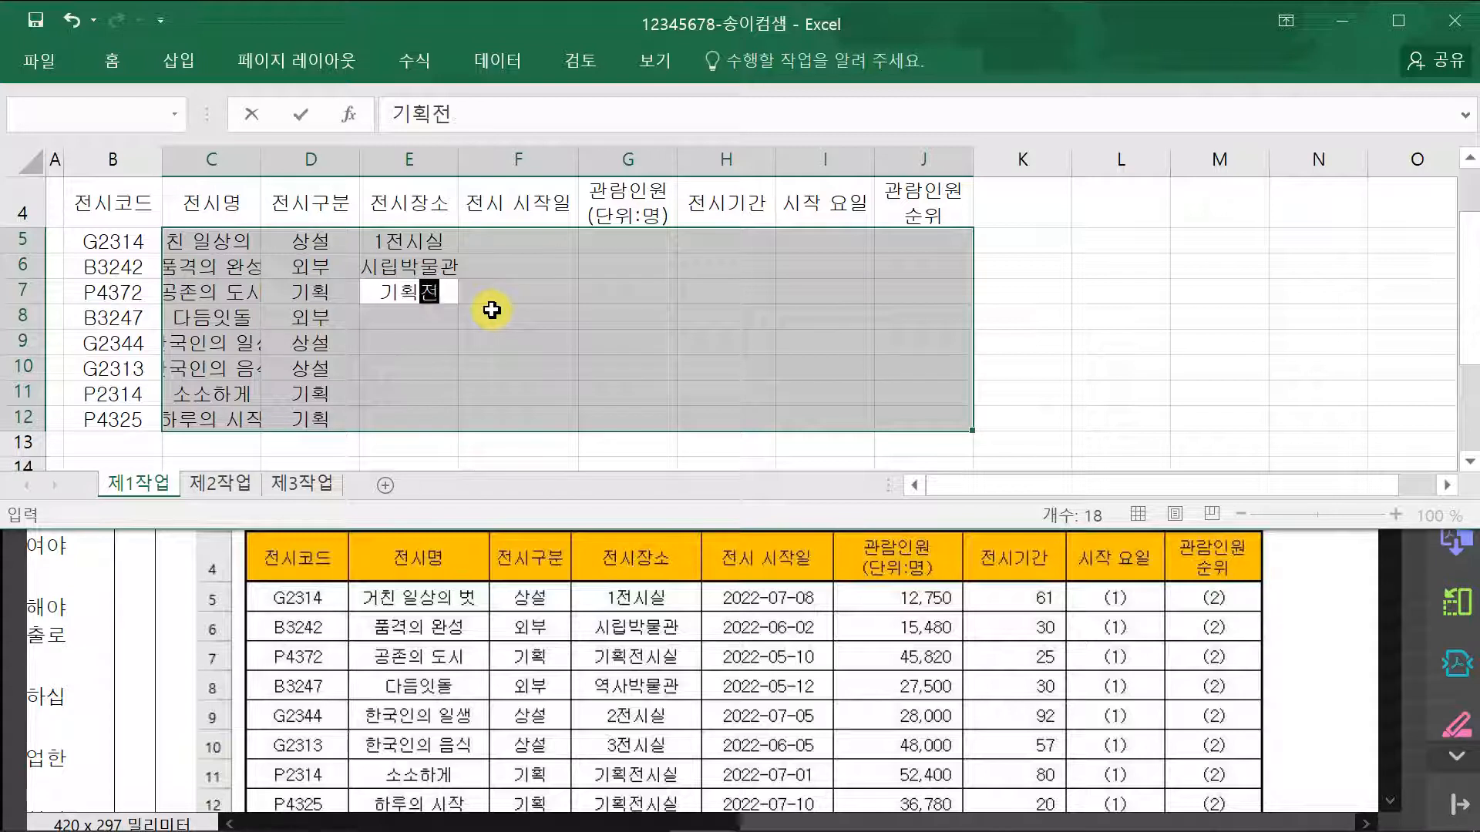
key("Return")
type("역사박물관")
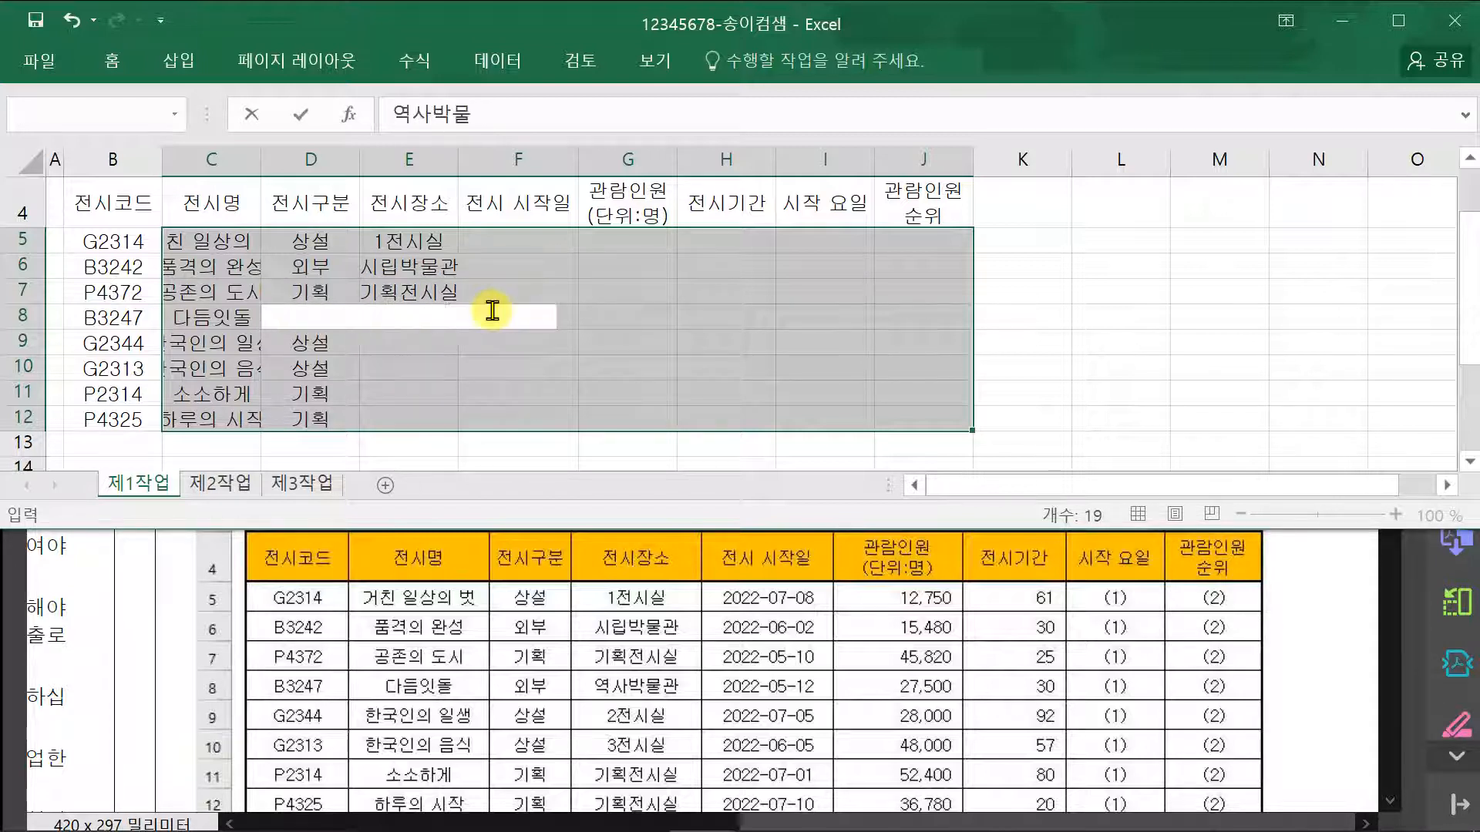
key("Return")
- Enter the exhibition places 2전시실, 3전시실, 기획전시실 and 기획전시실 in E9:E12
type("2전시실")
key("Return")
type("3ㅈ시실")
key("Return")
type("기획전시실")
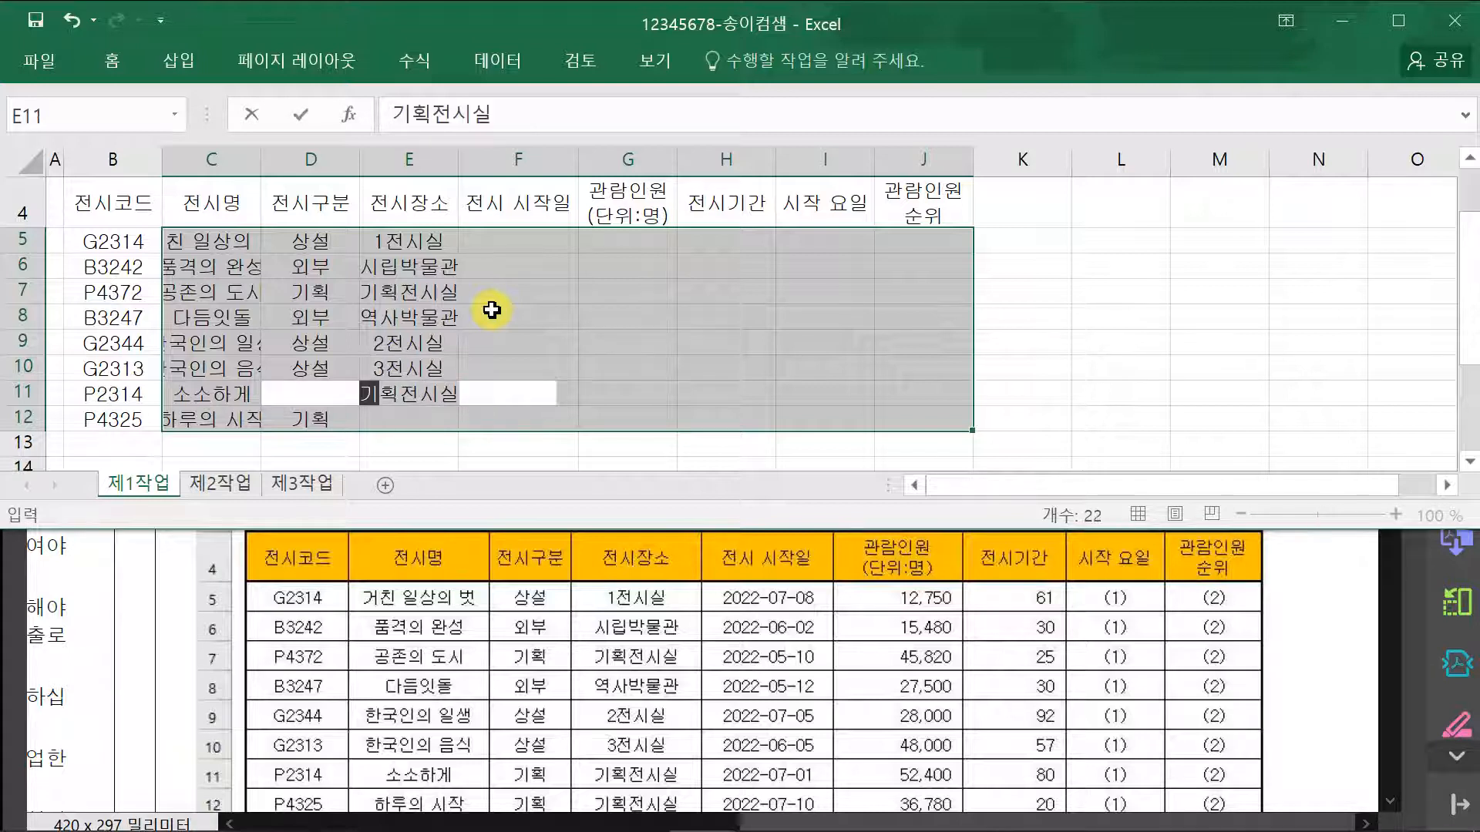
key("Return")
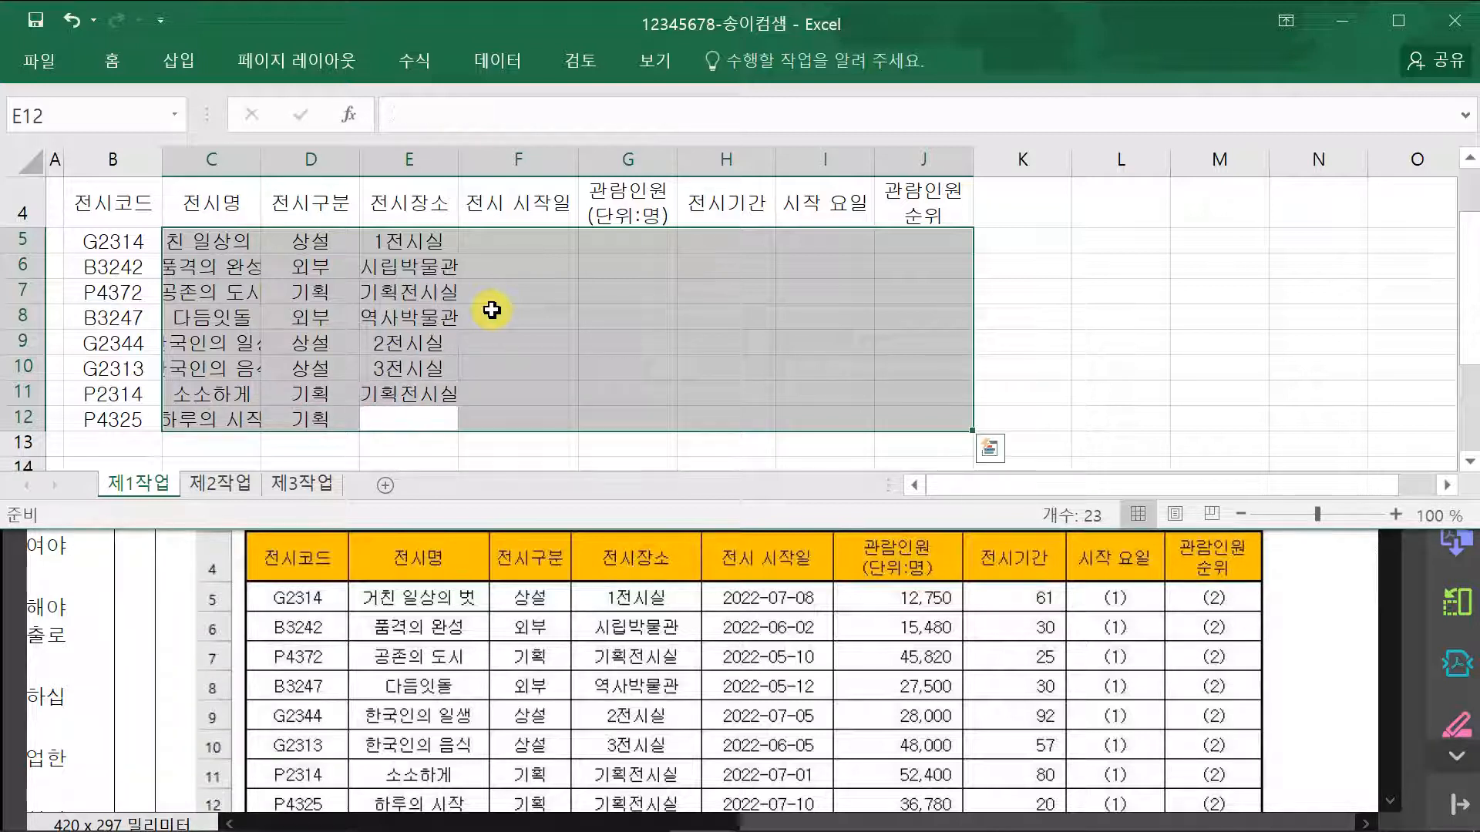
type("기획전시실")
key("Return")
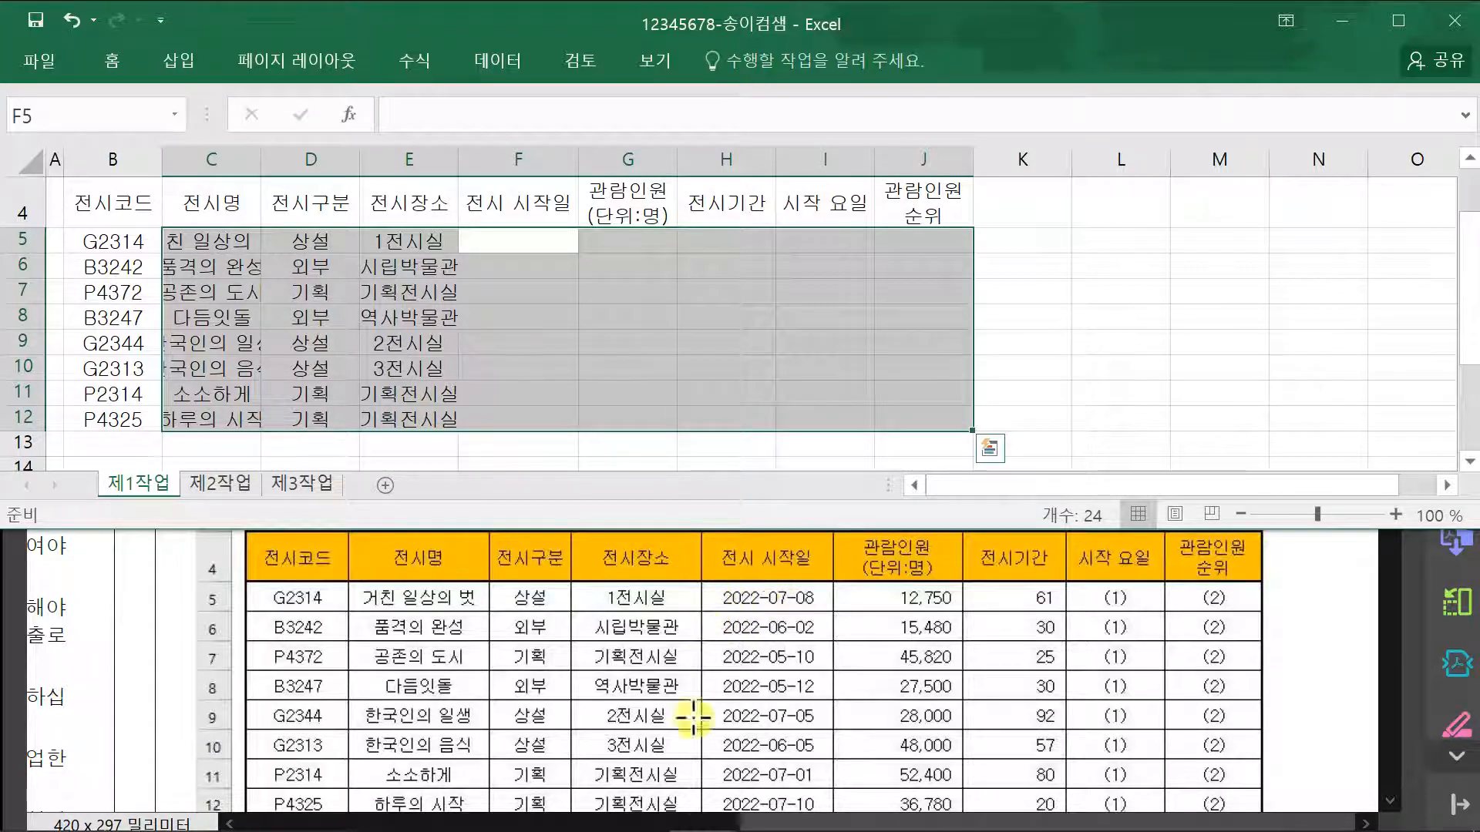
- Enter the year prefix 2022- in F5 under 전시 시작일
left_click(548, 246)
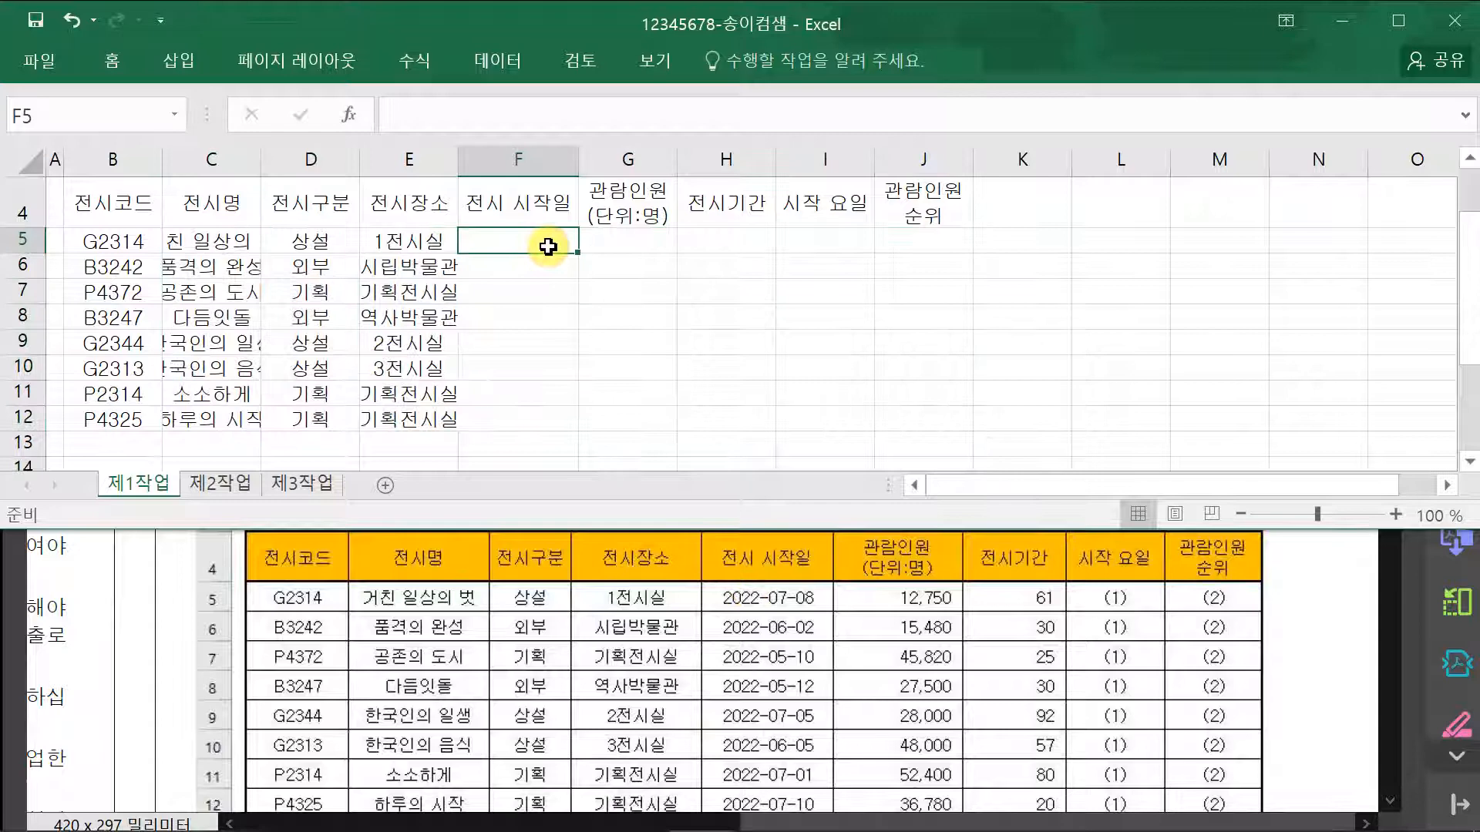
type("2022-")
key("Return")
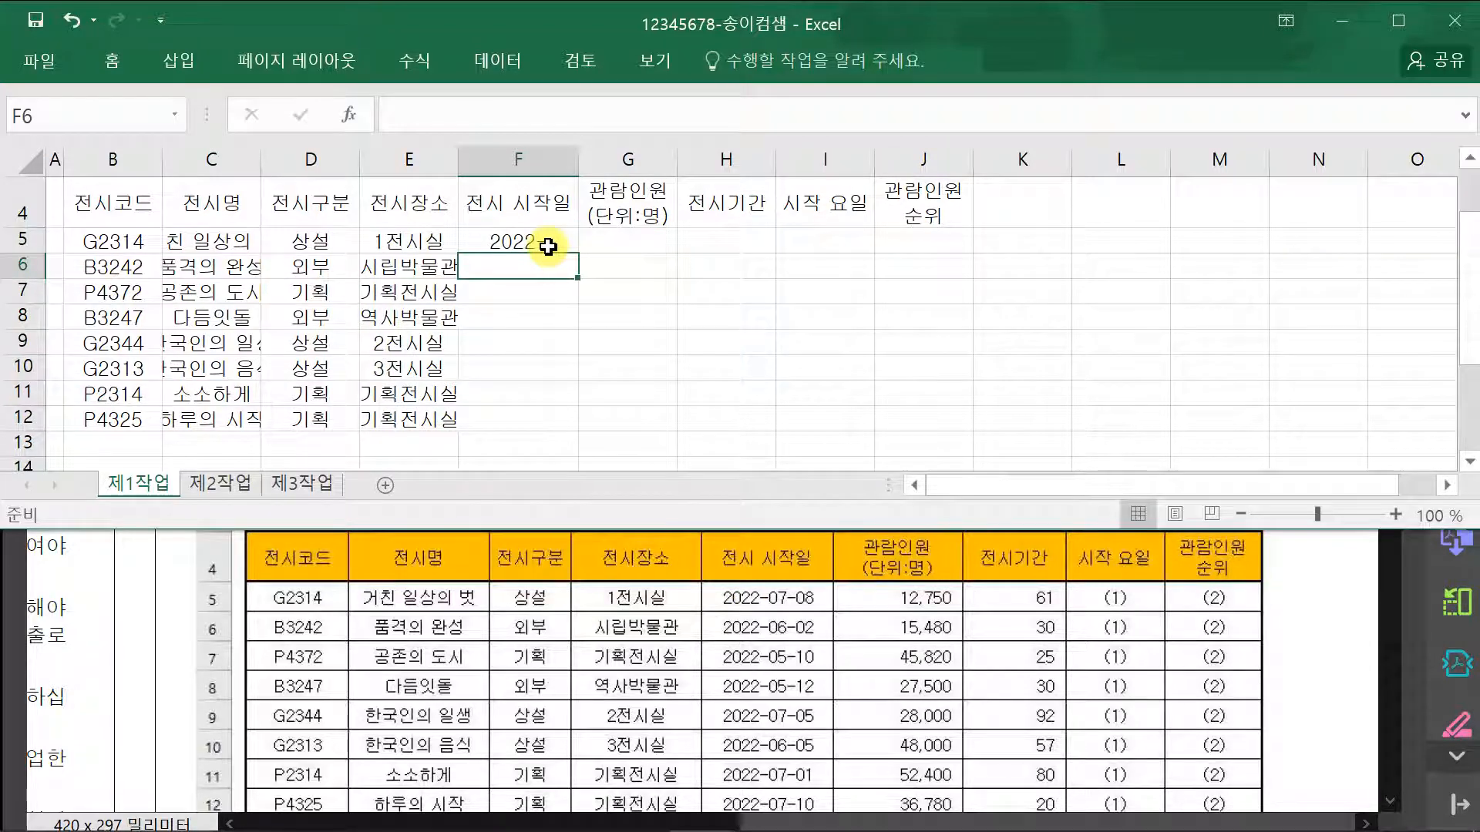
- View the Ctrl key in the keyboard image PDF and return to the workbook
left_click(171, 562)
left_click(277, 116)
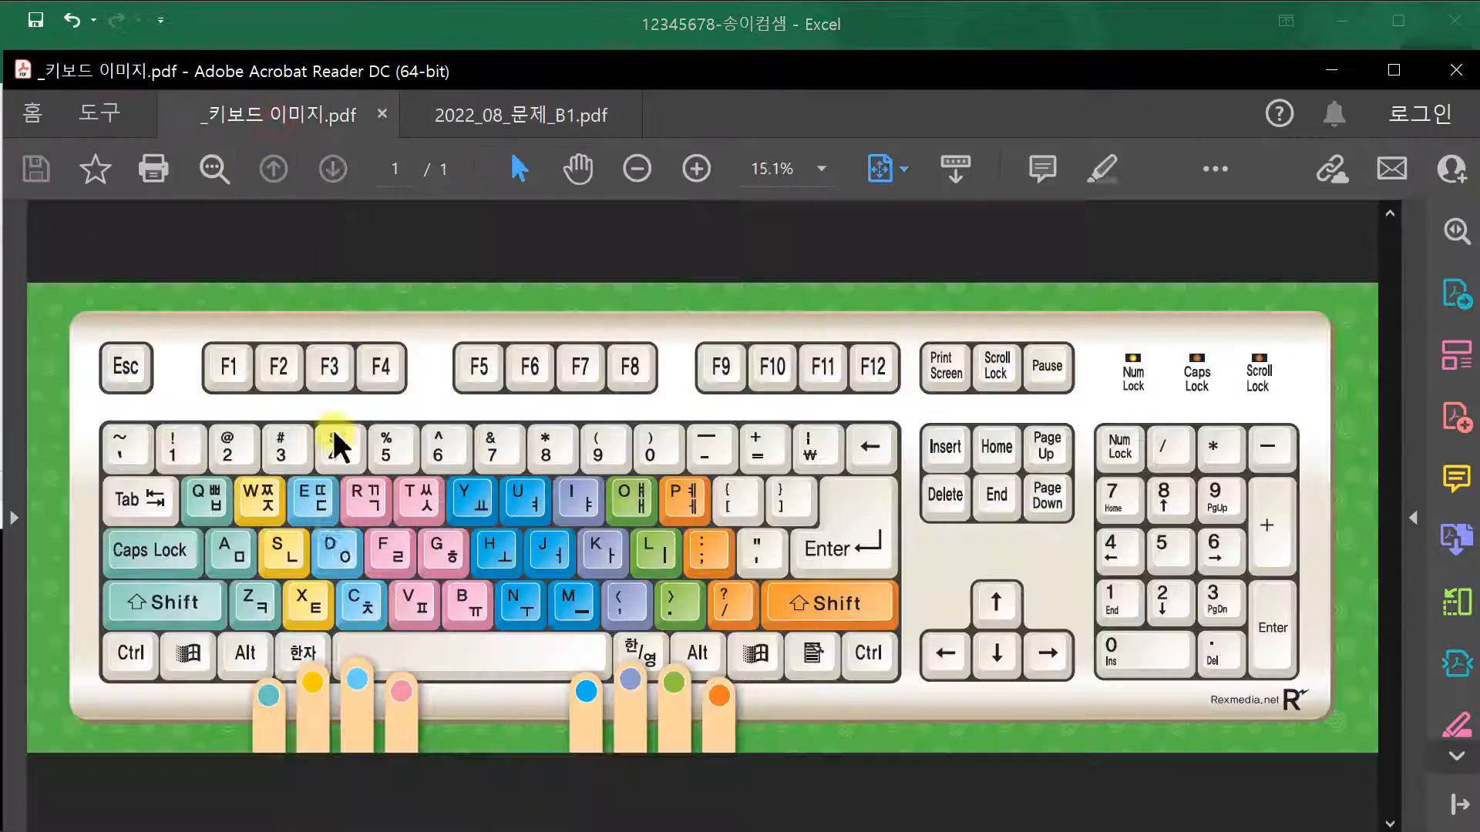
left_click(134, 671)
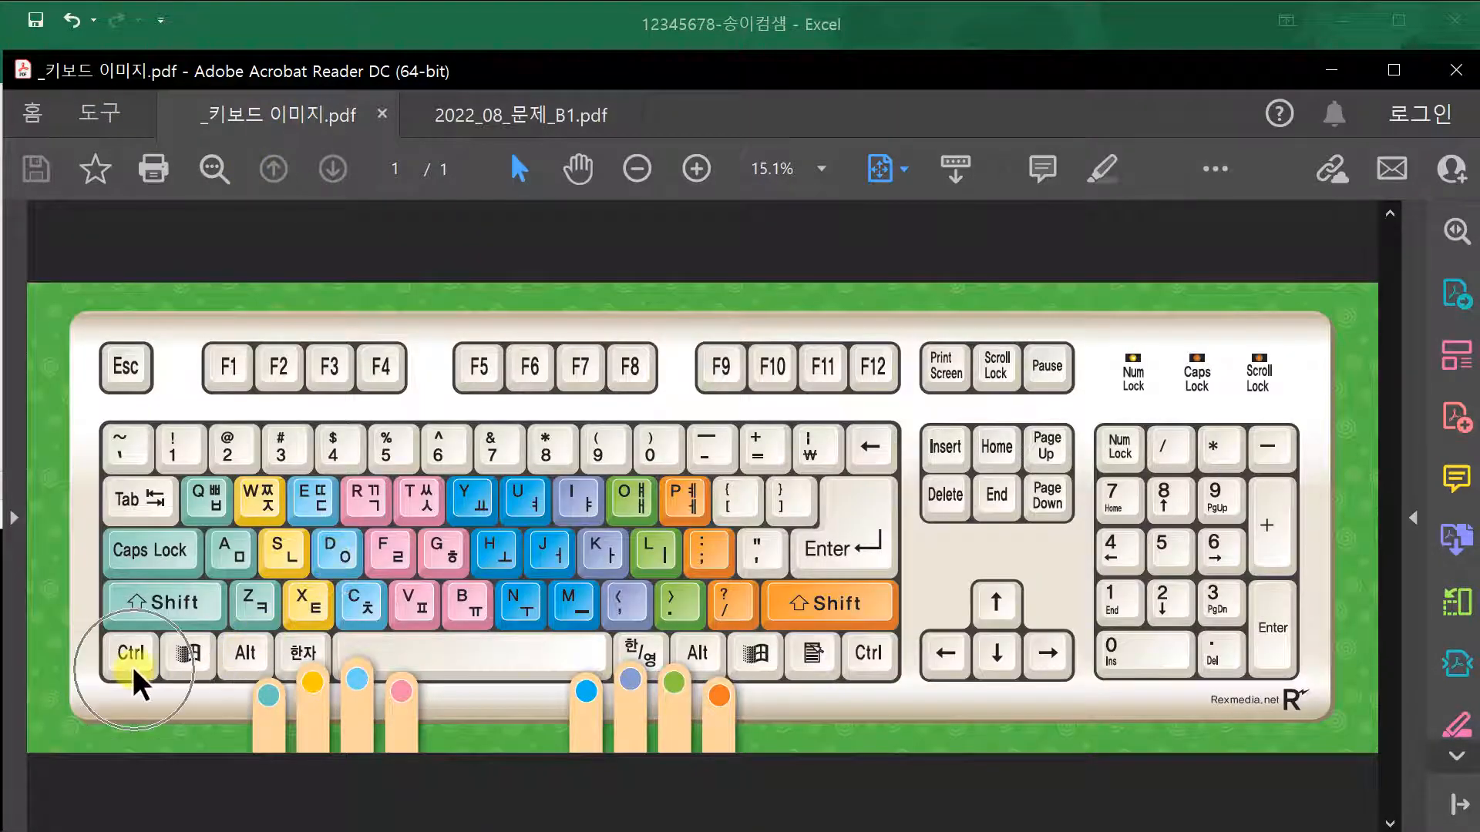
left_click(533, 97)
left_click(552, 35)
- Fill the 2022- prefix from F5 down through F12 under 전시 시작일
left_click(555, 242)
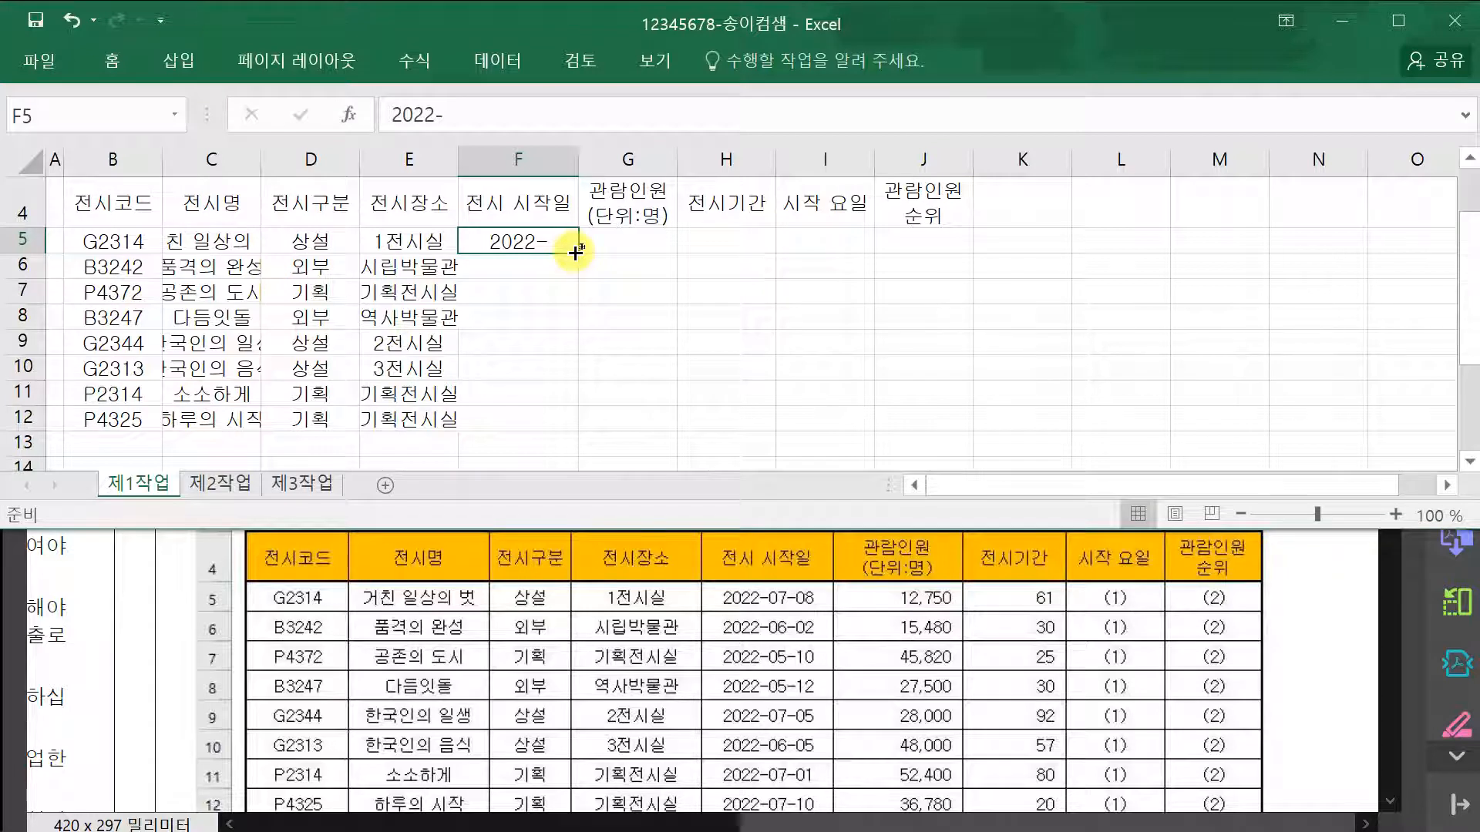
left_click_drag(576, 252, 556, 422)
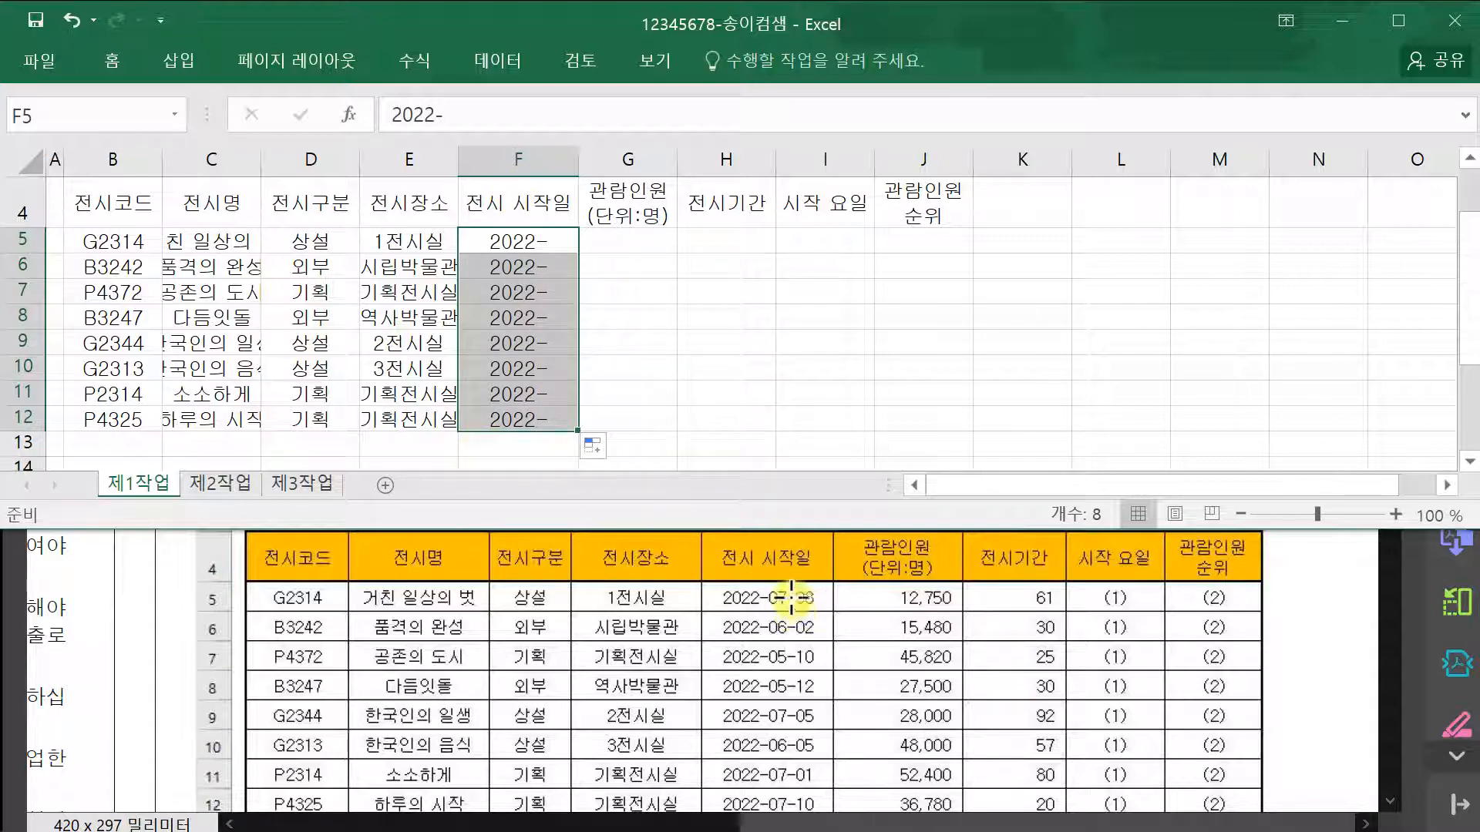
- Look at the function keys in the keyboard image PDF, then bring back the exam PDF and the workbook
left_click(183, 617)
left_click(279, 115)
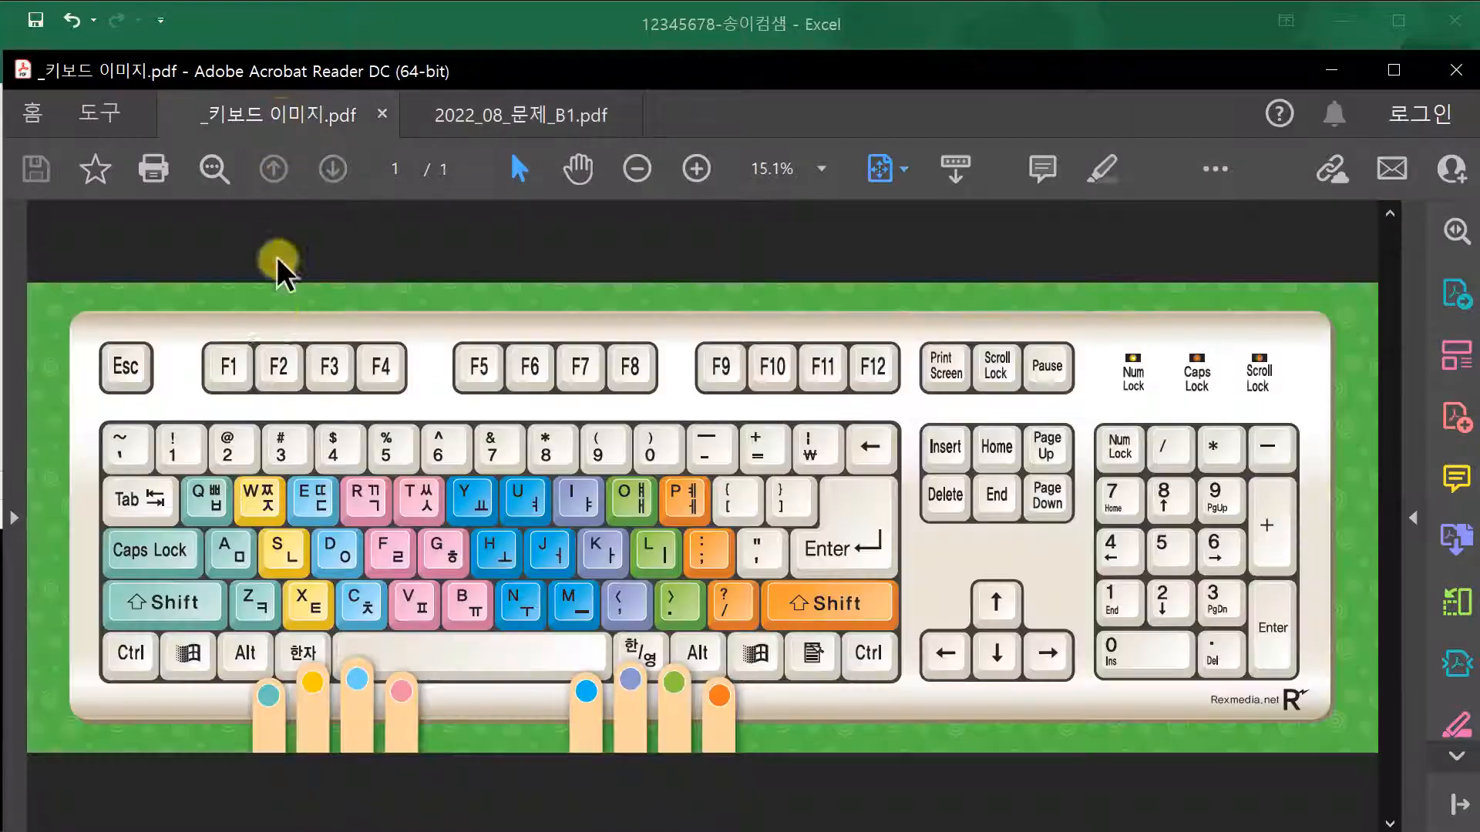
left_click(491, 122)
left_click(563, 9)
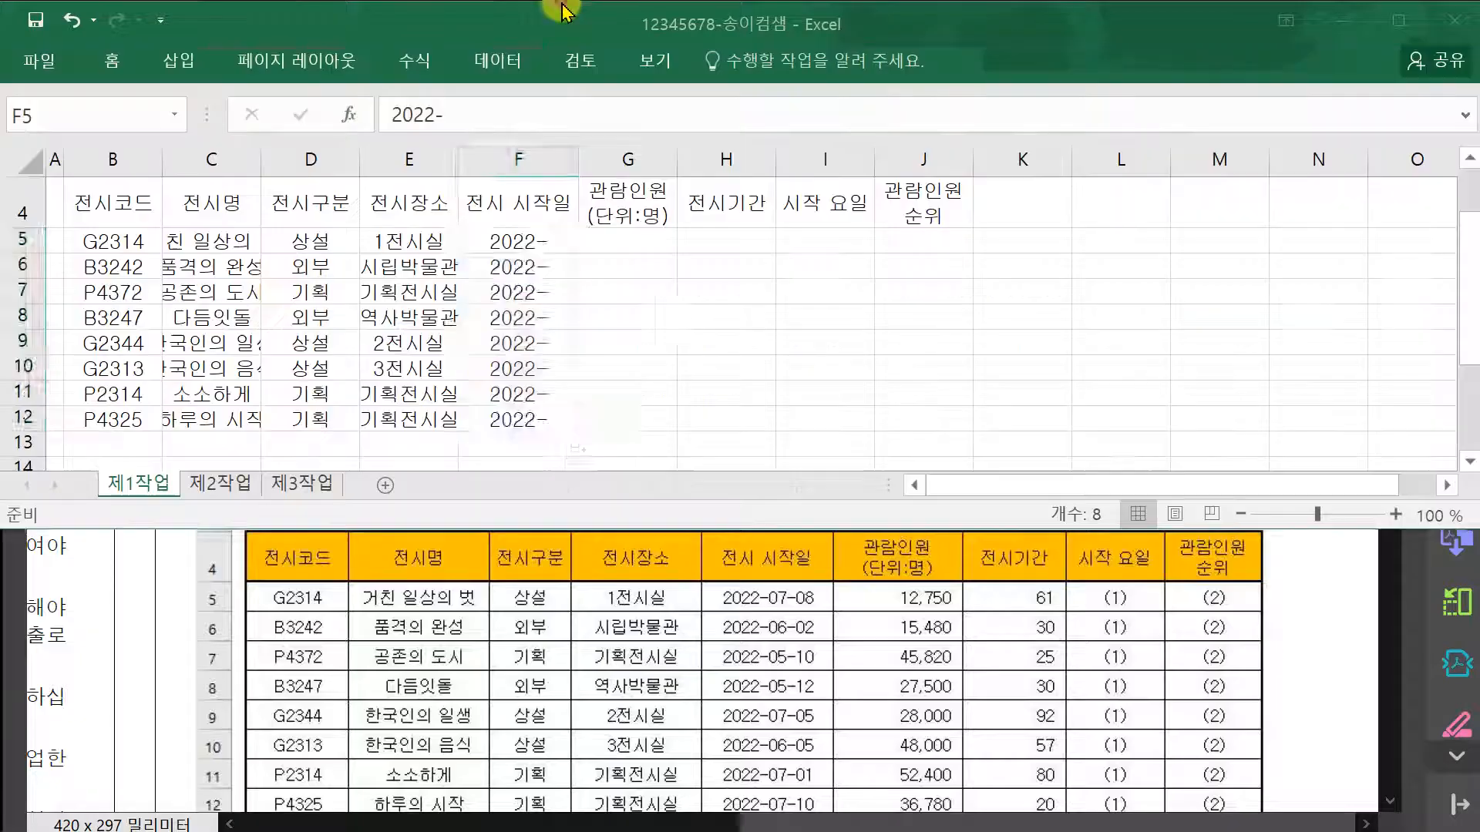
- Complete the start dates in F5:F8 as 2022-07-08, 2022-06-02, 2022-05-10 and 2022-05-12
left_click(515, 242)
key("F2")
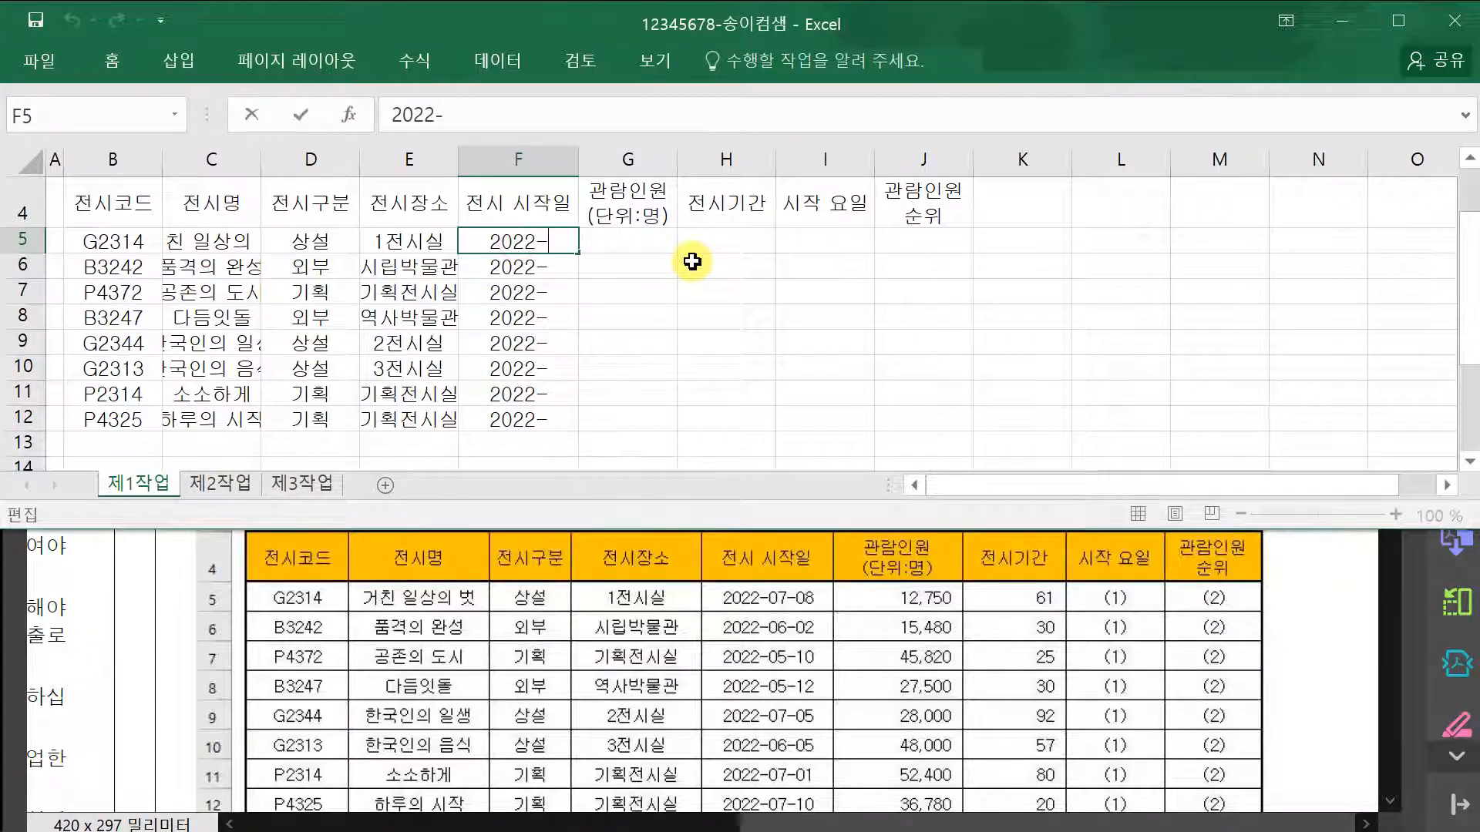
type("07-08")
key("Return")
key("F2")
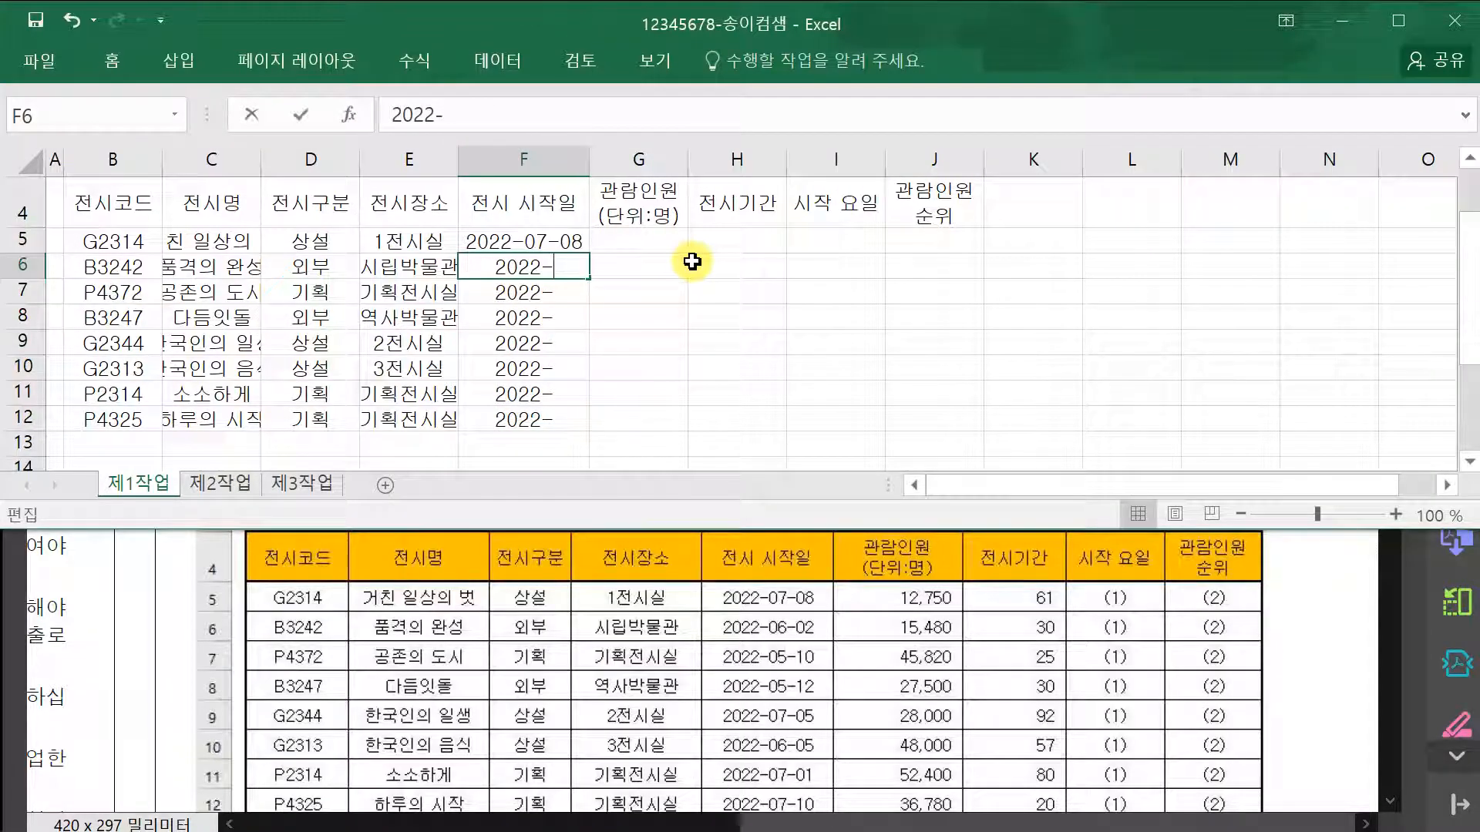
type("06-0")
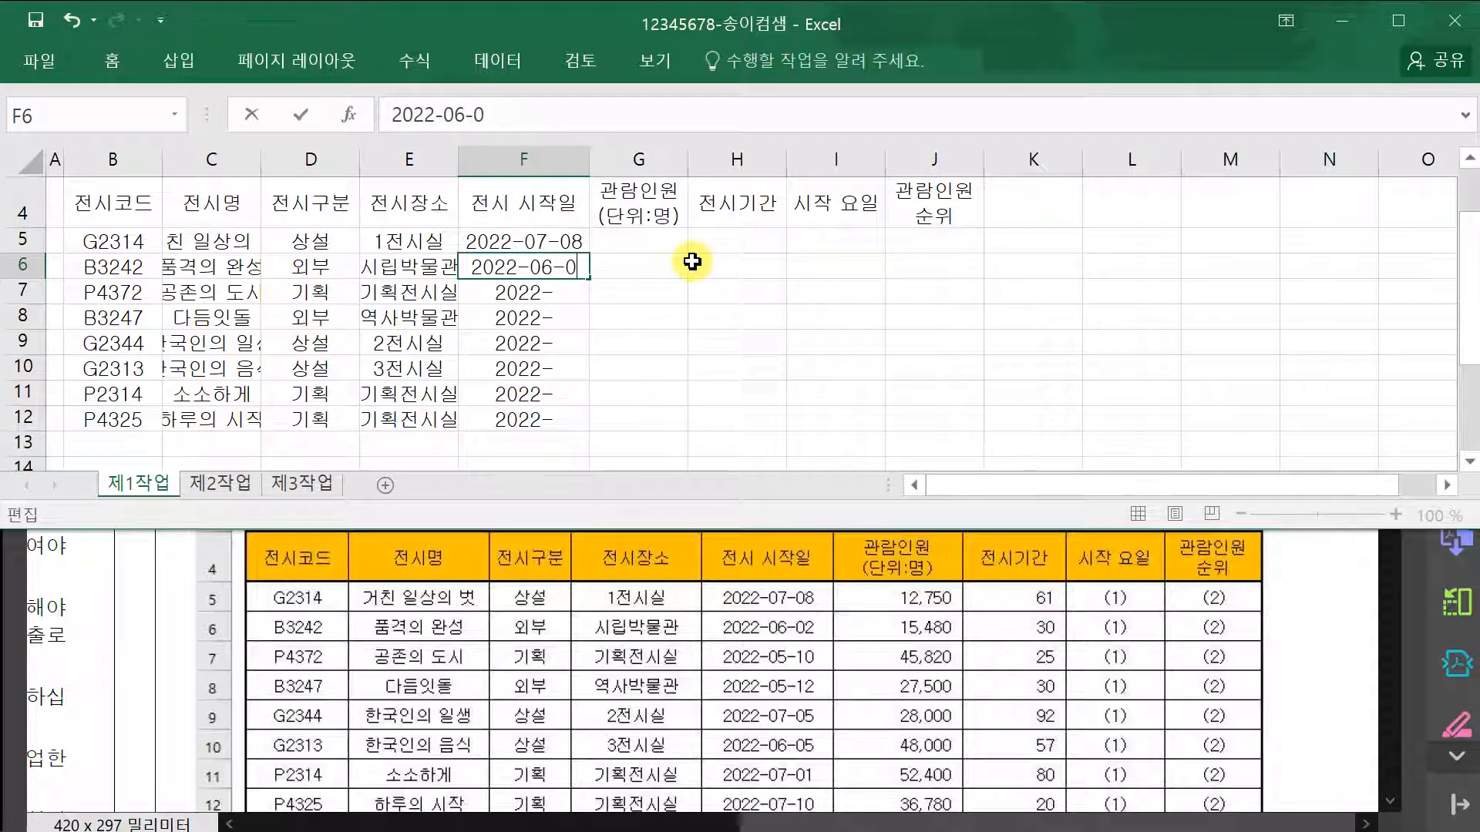
type("2")
key("Return")
key("F2")
type("05-1")
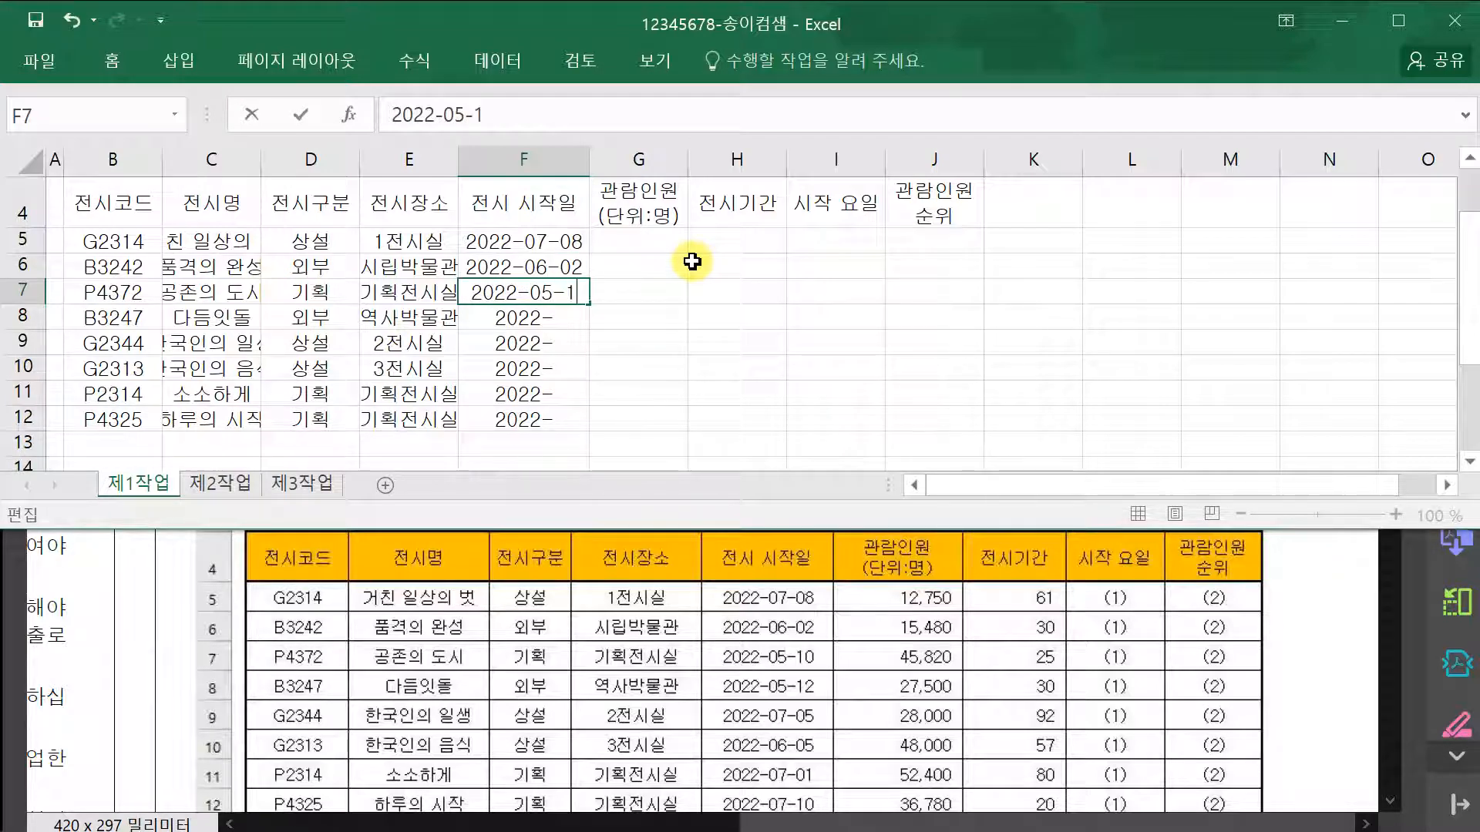
type("0")
key("Return")
key("F2")
type("05-12")
key("Return")
- Complete the start dates in F9:F12 as 2022-07-05, 2022-06-05, 2022-07-01 and 2022-07-10
key("F2")
type("0")
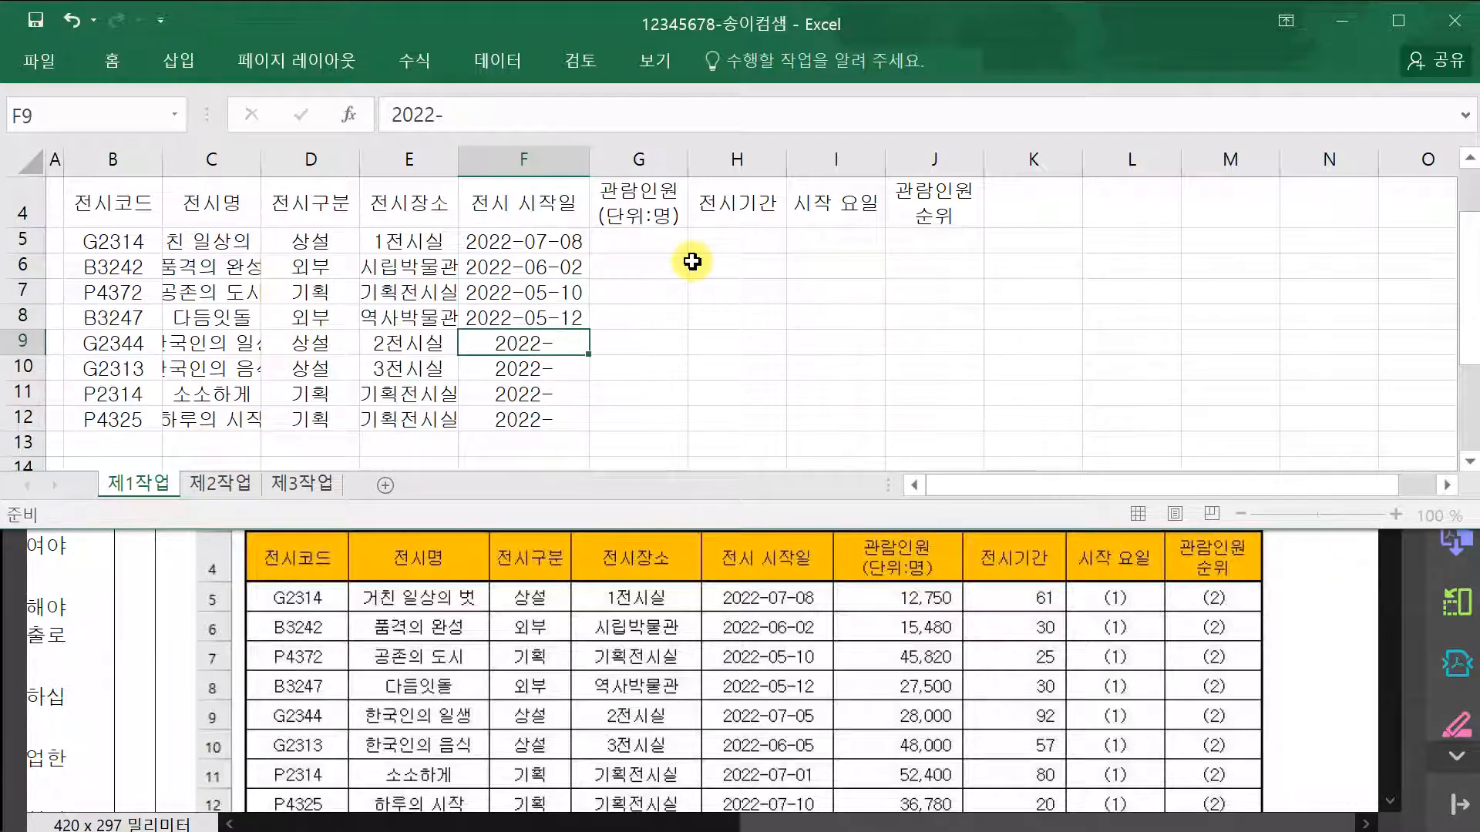
type("7-05")
key("Return")
key("F2")
type("06-05")
key("Return")
key("F2")
type("07-01")
key("Return")
key("F2")
type("07-10")
key("Return")
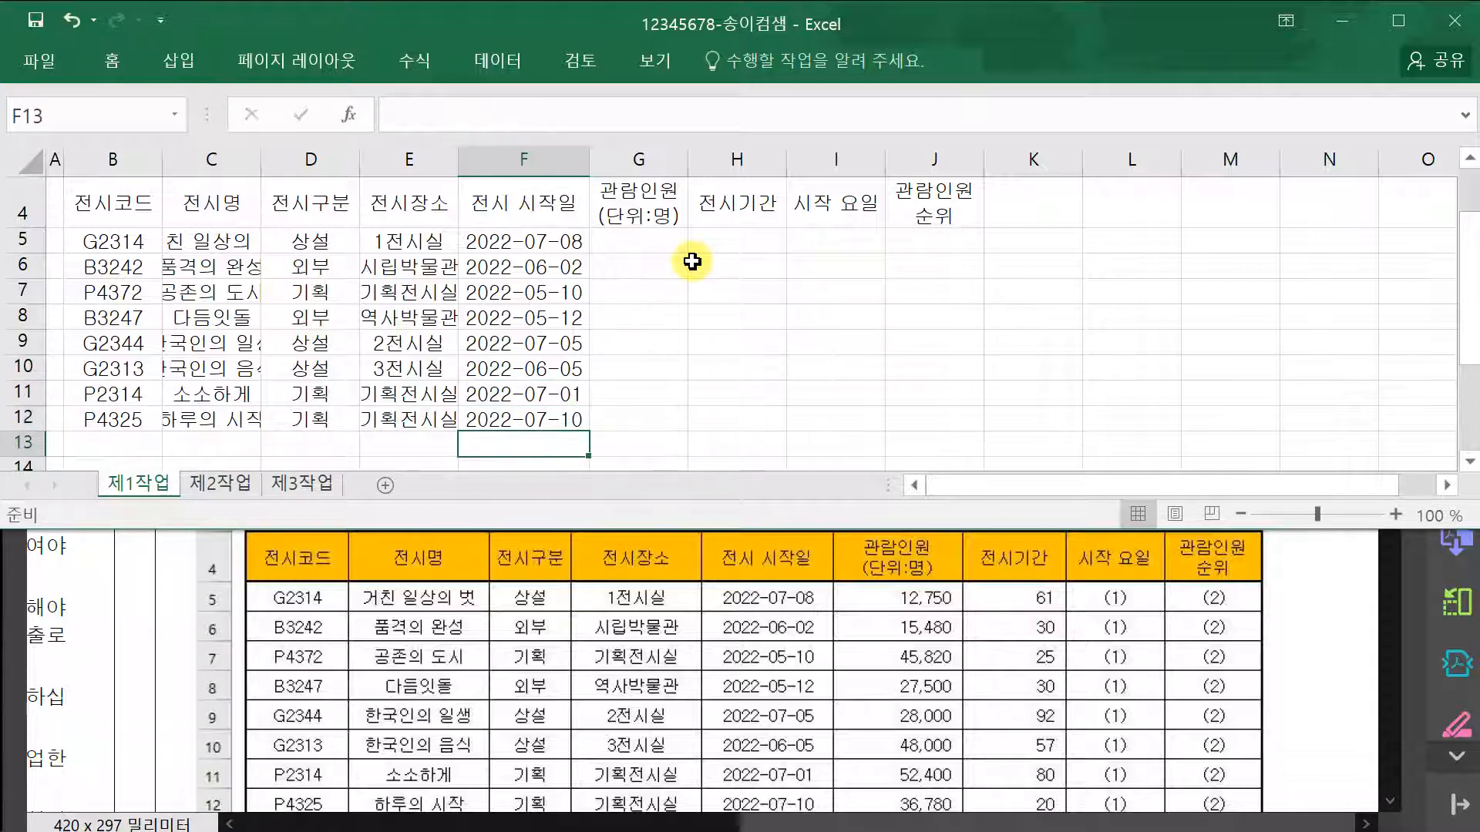
- Select G5:J12 and enter the visitor numbers 12750, 15480, 45820 and 27500 in G5:G8
left_click_drag(654, 245, 933, 418)
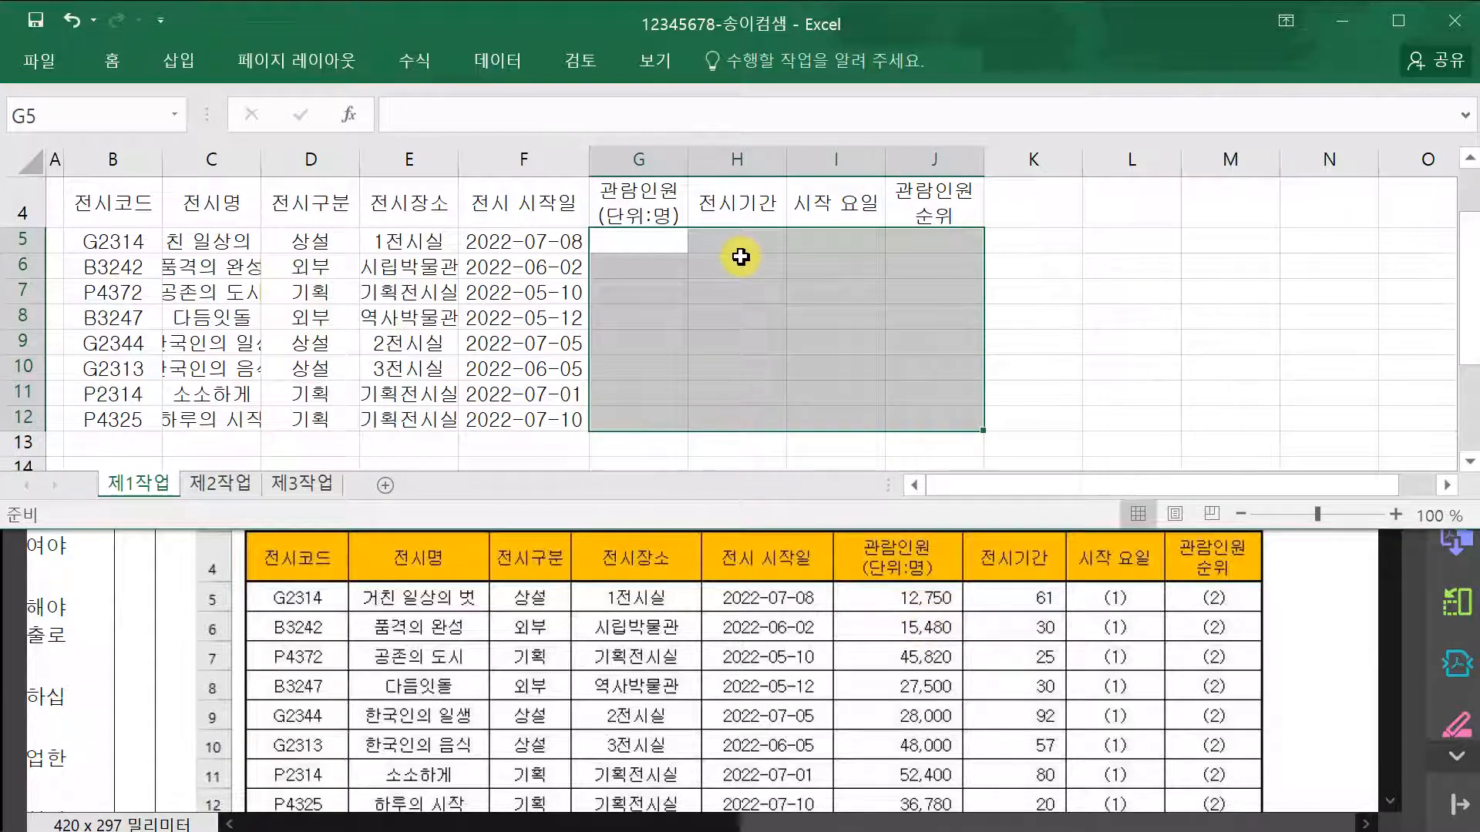
type("127")
key("Return")
type("1548")
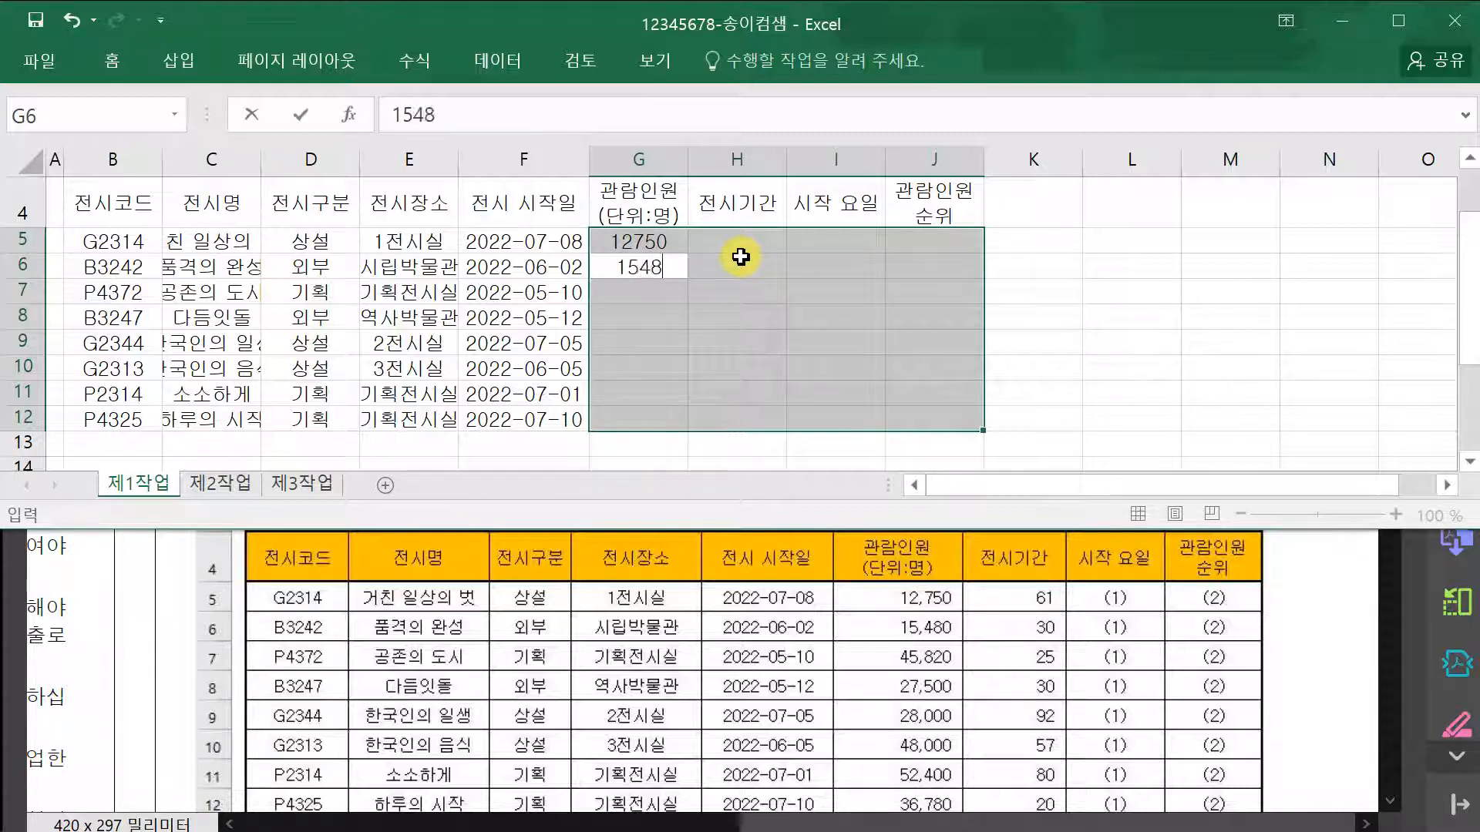
type("0")
key("Return")
type("45820")
key("Return")
type("275")
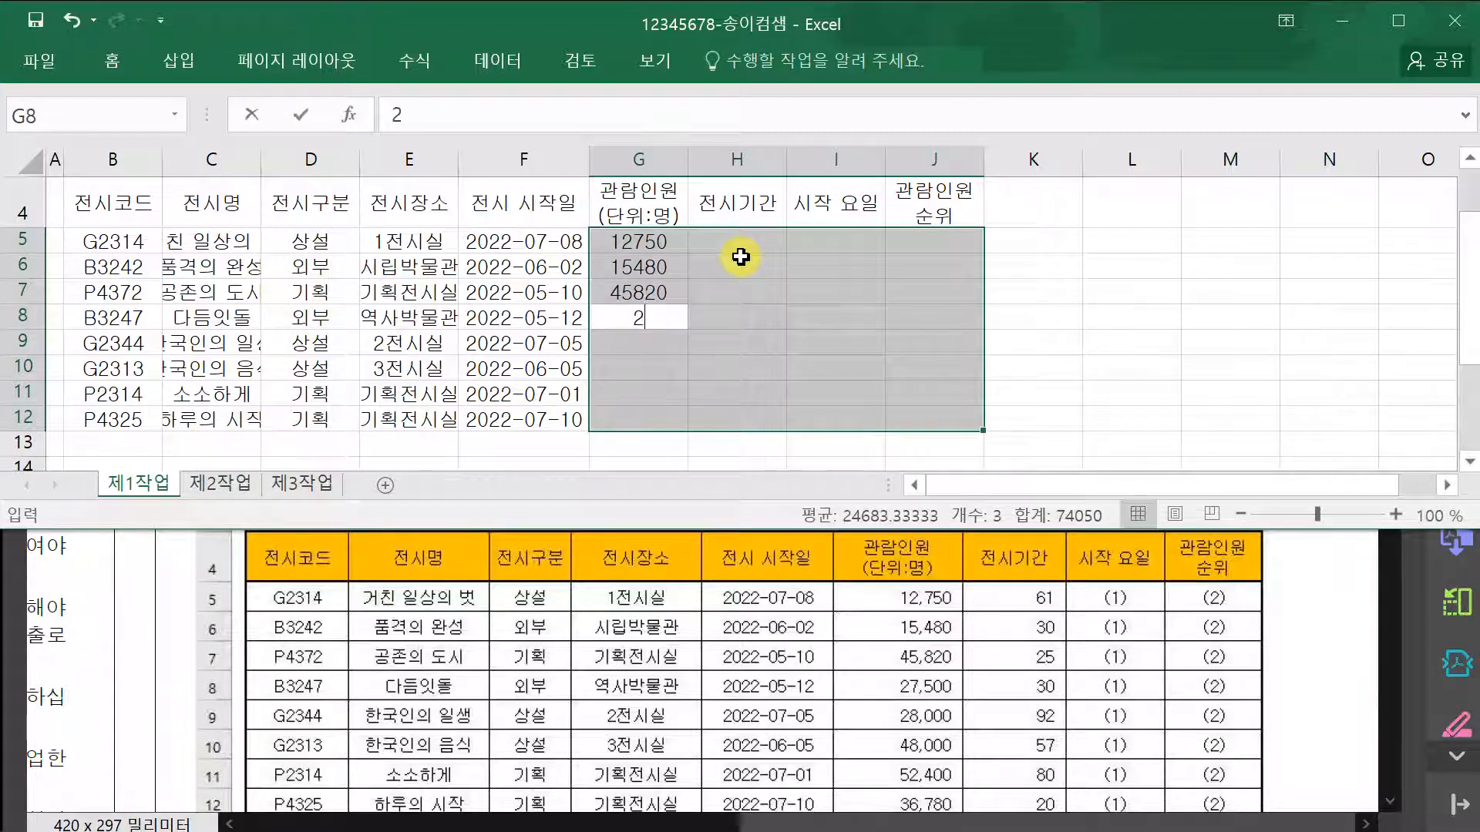
key("Return")
- Enter the visitor numbers 28000, 48000, 52400 and 36780 in G9:G12
type("2800")
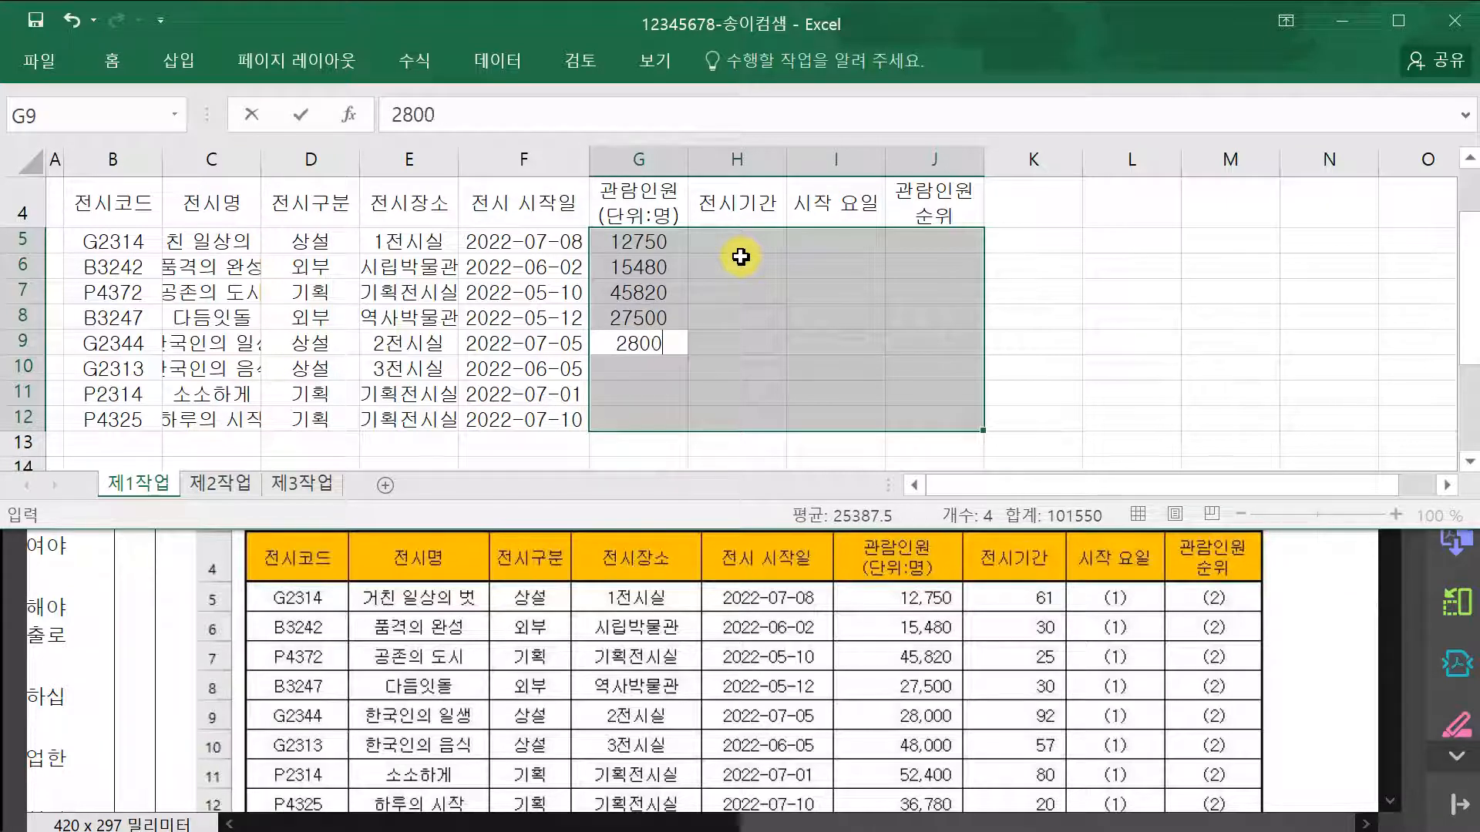
type("0")
key("Return")
type("48000")
key("Return")
type("52400")
key("Return")
type("367")
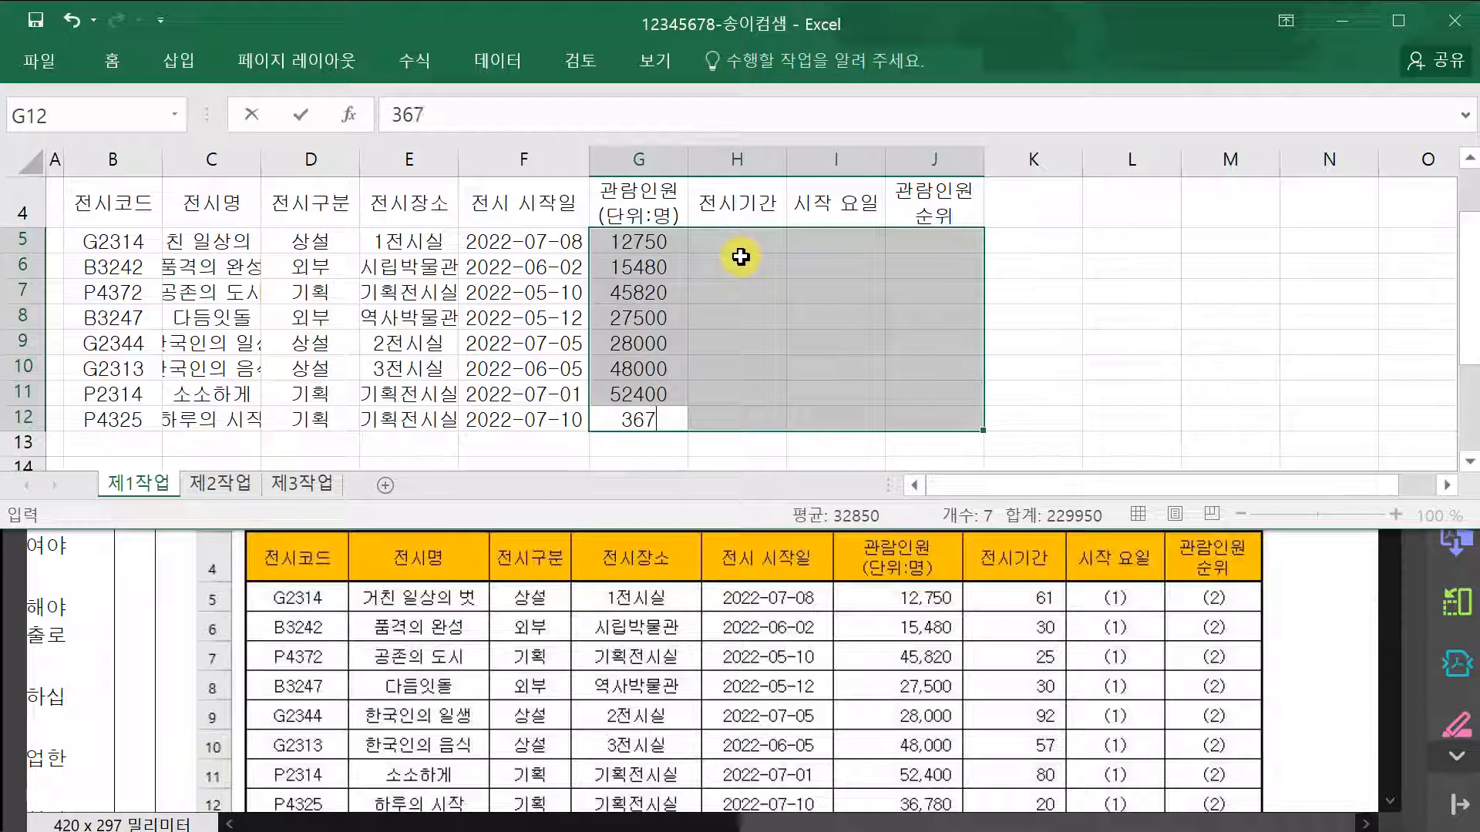
type("80")
key("Return")
- Enter the 전시기간 values 61, 30, 25 and 30 in H5:H8
type("61")
key("Return")
type("30")
key("Return")
type("25")
key("Return")
type("30")
key("Return")
- Enter the 전시기간 values 92, 57, 80 and 20 in H9:H12
type("92")
key("Return")
type("57")
key("Return")
type("80")
key("Return")
type("20")
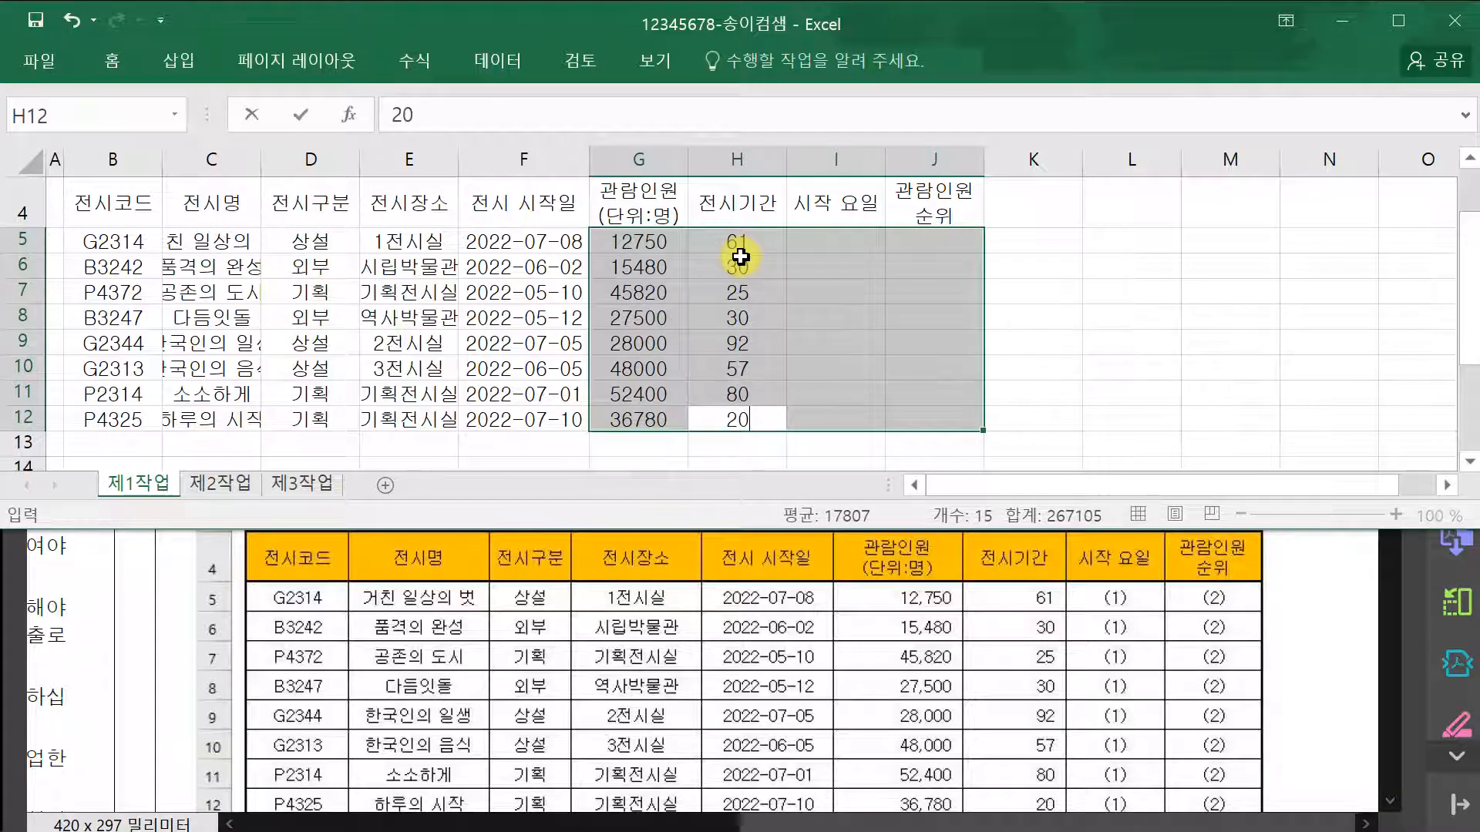
key("Return")
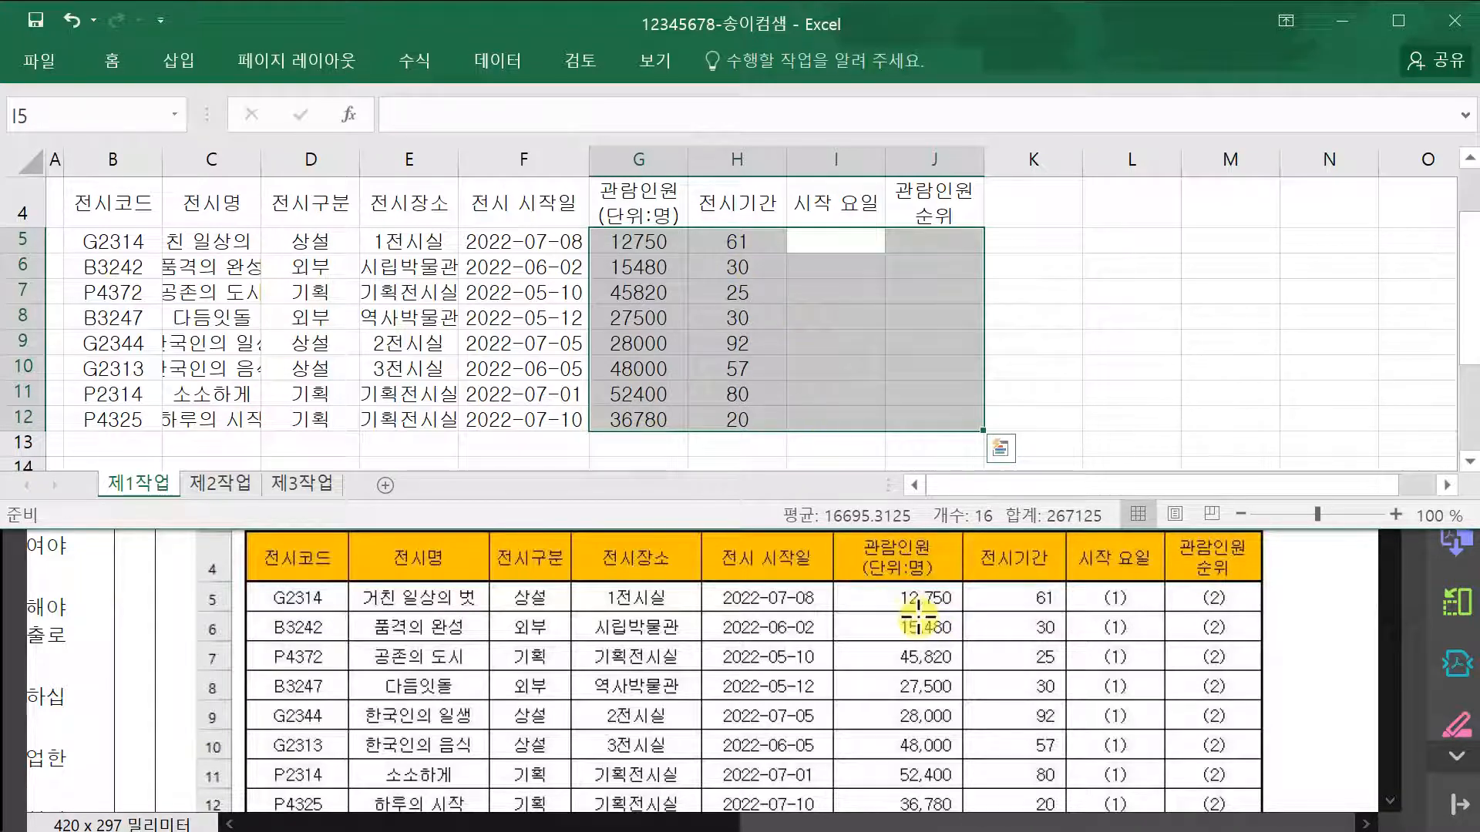
- Apply the comma style (쉼표 스타일) to the numbers in G5:H12
left_click(704, 291)
left_click_drag(636, 239, 738, 416)
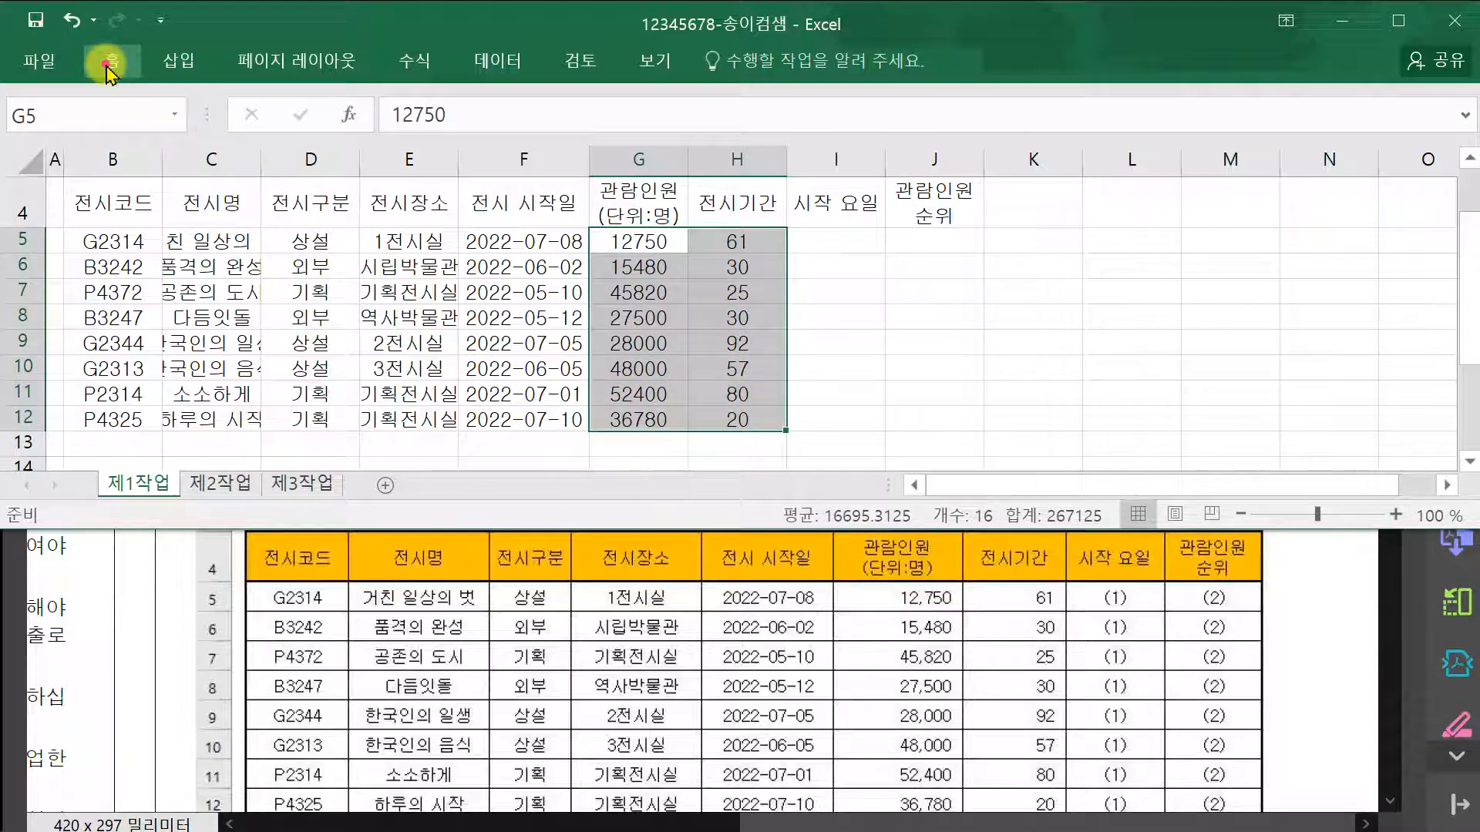
left_click(111, 60)
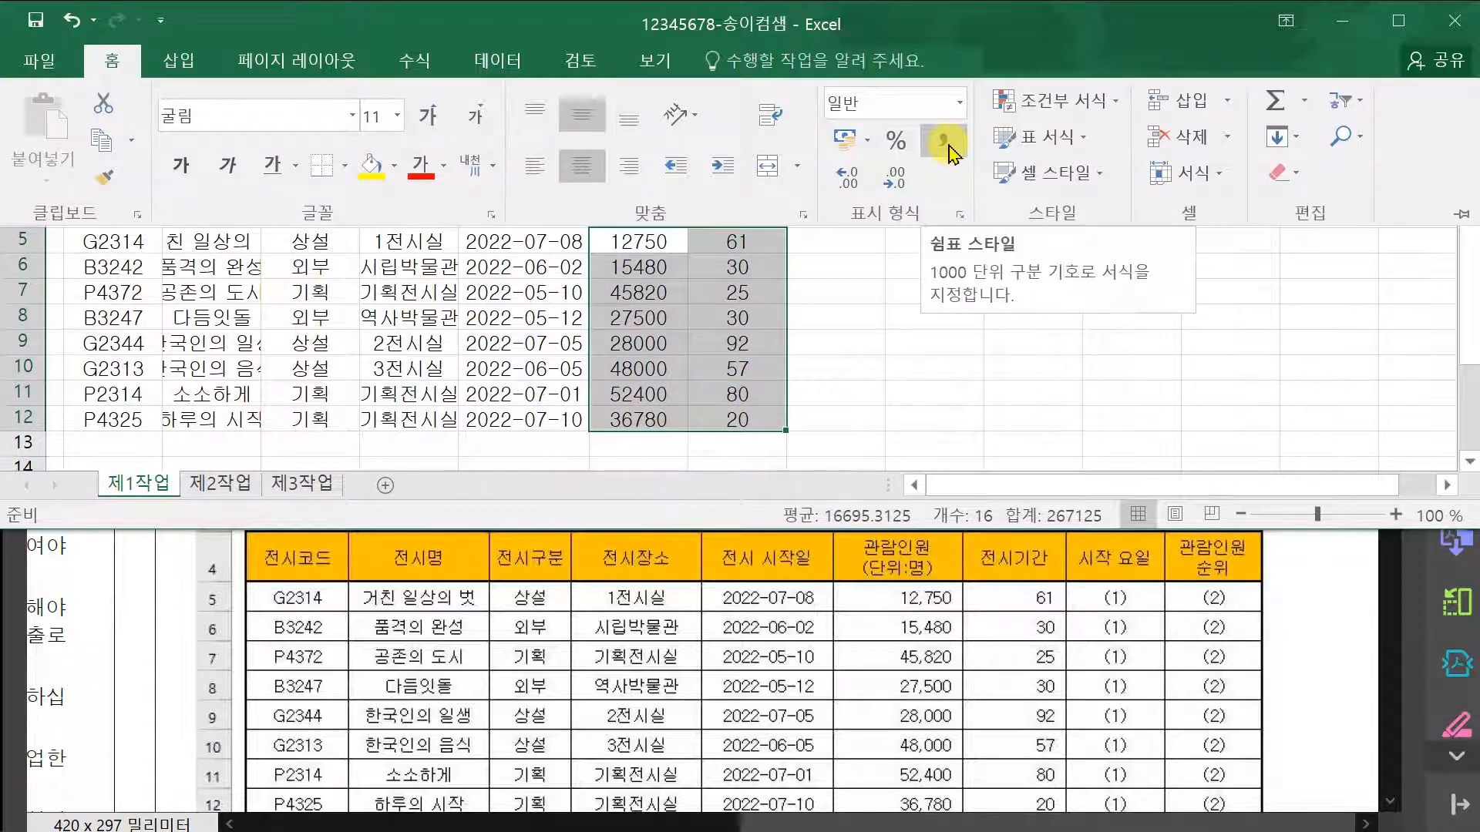
left_click(945, 143)
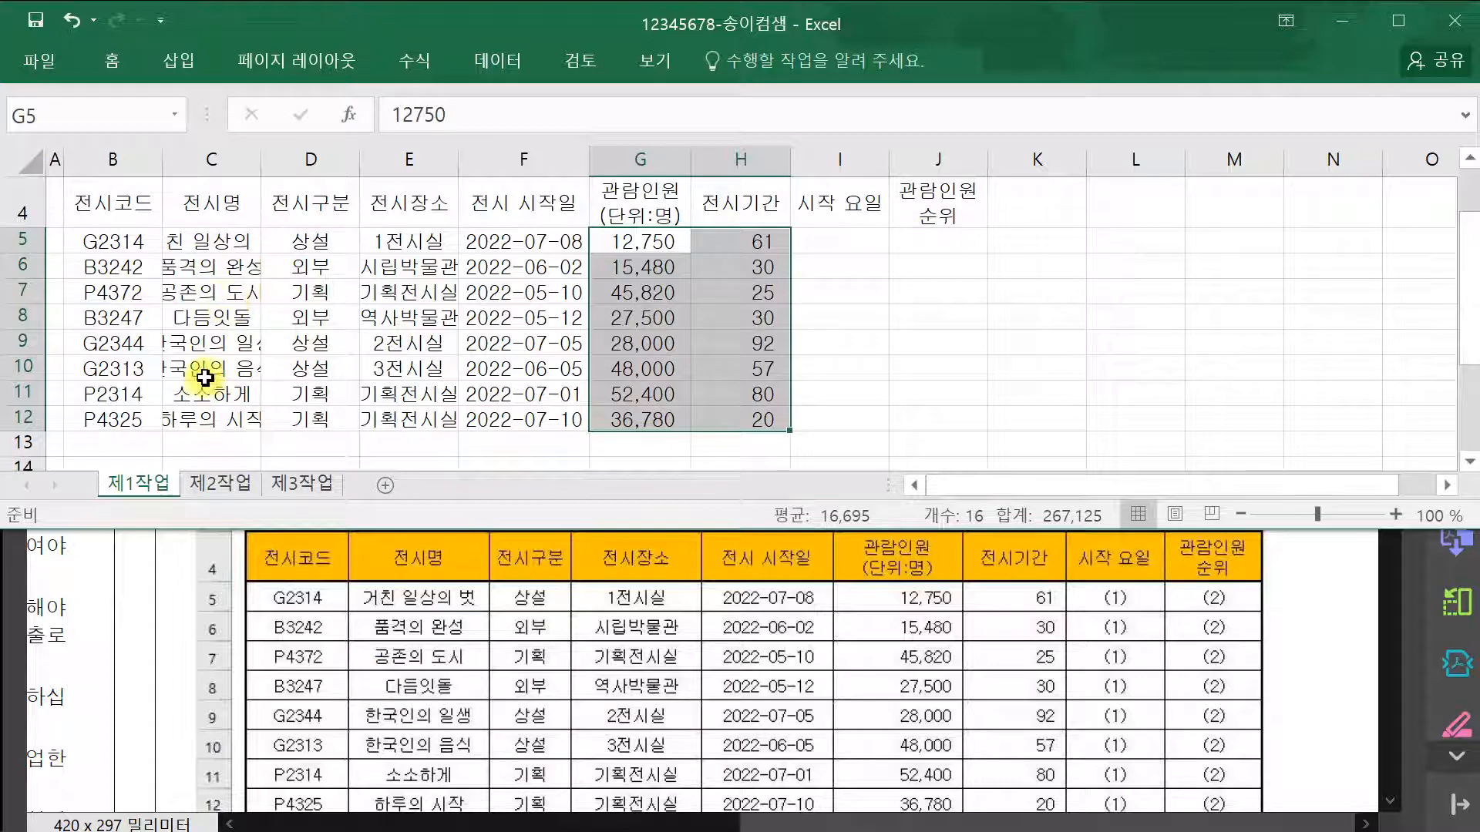
- Autofit columns C and E to their contents and widen column F slightly
double_click(259, 159)
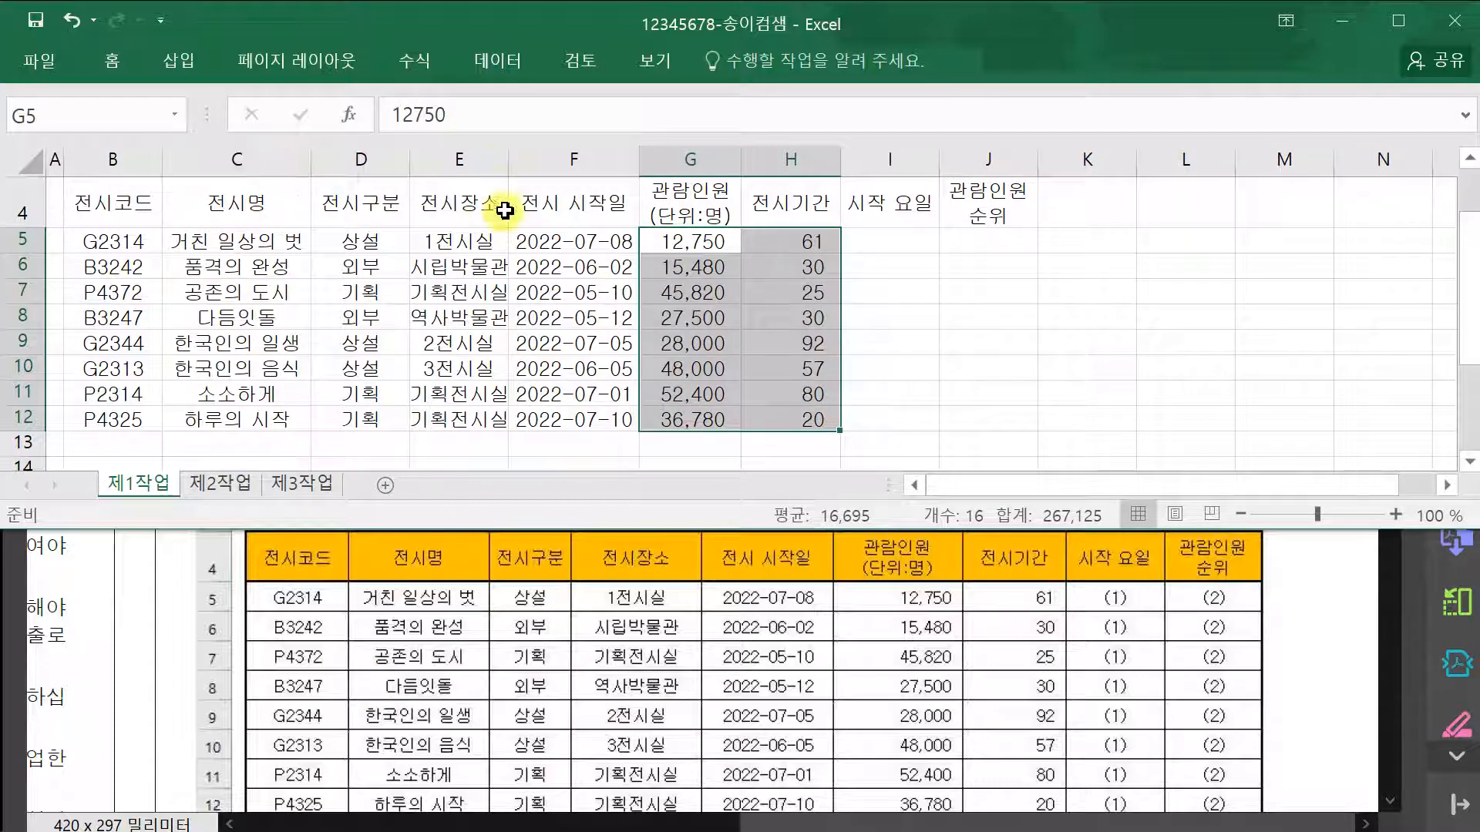
double_click(501, 162)
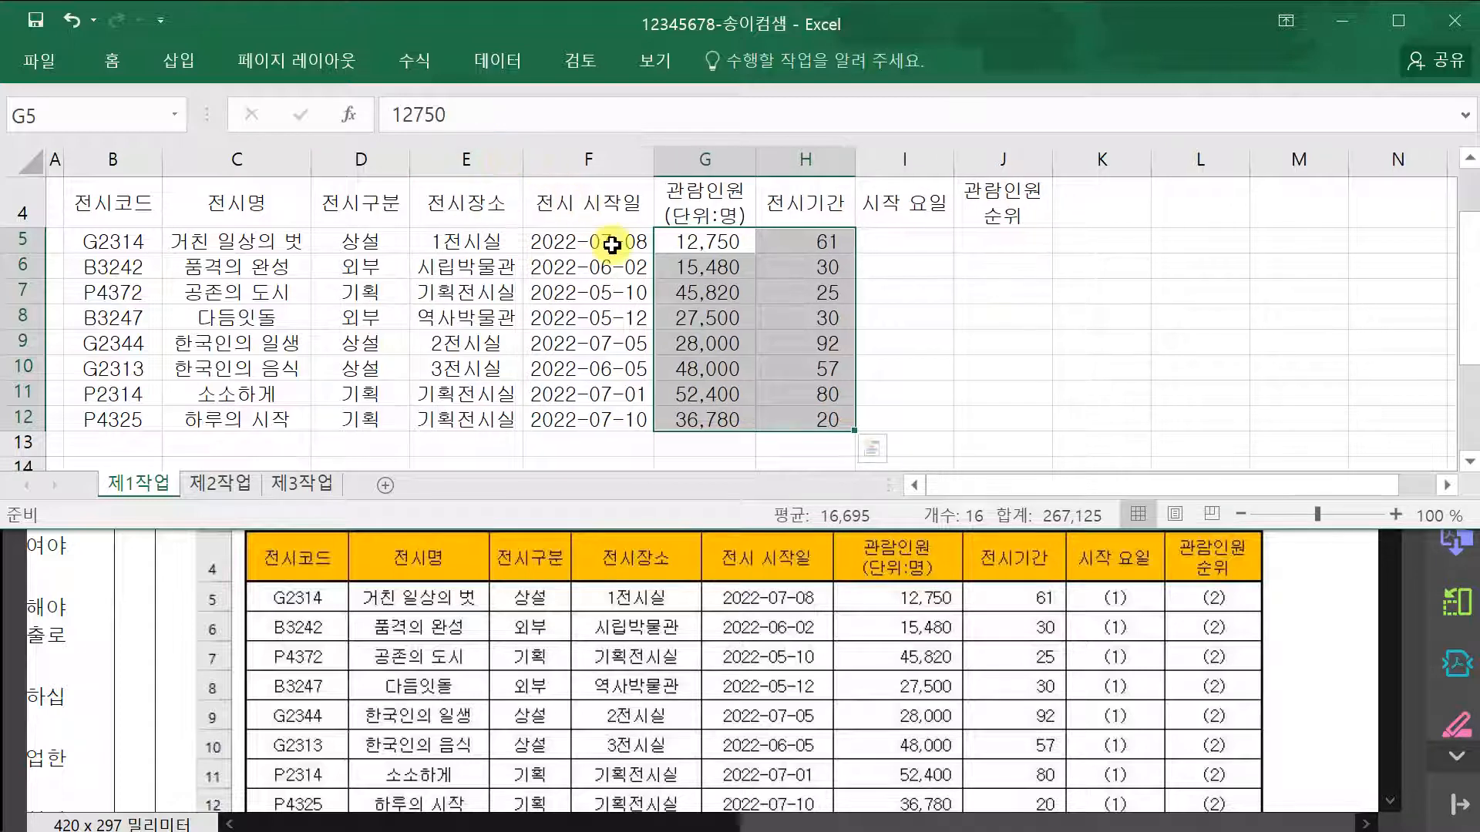
left_click_drag(653, 161, 673, 162)
left_click(1028, 296)
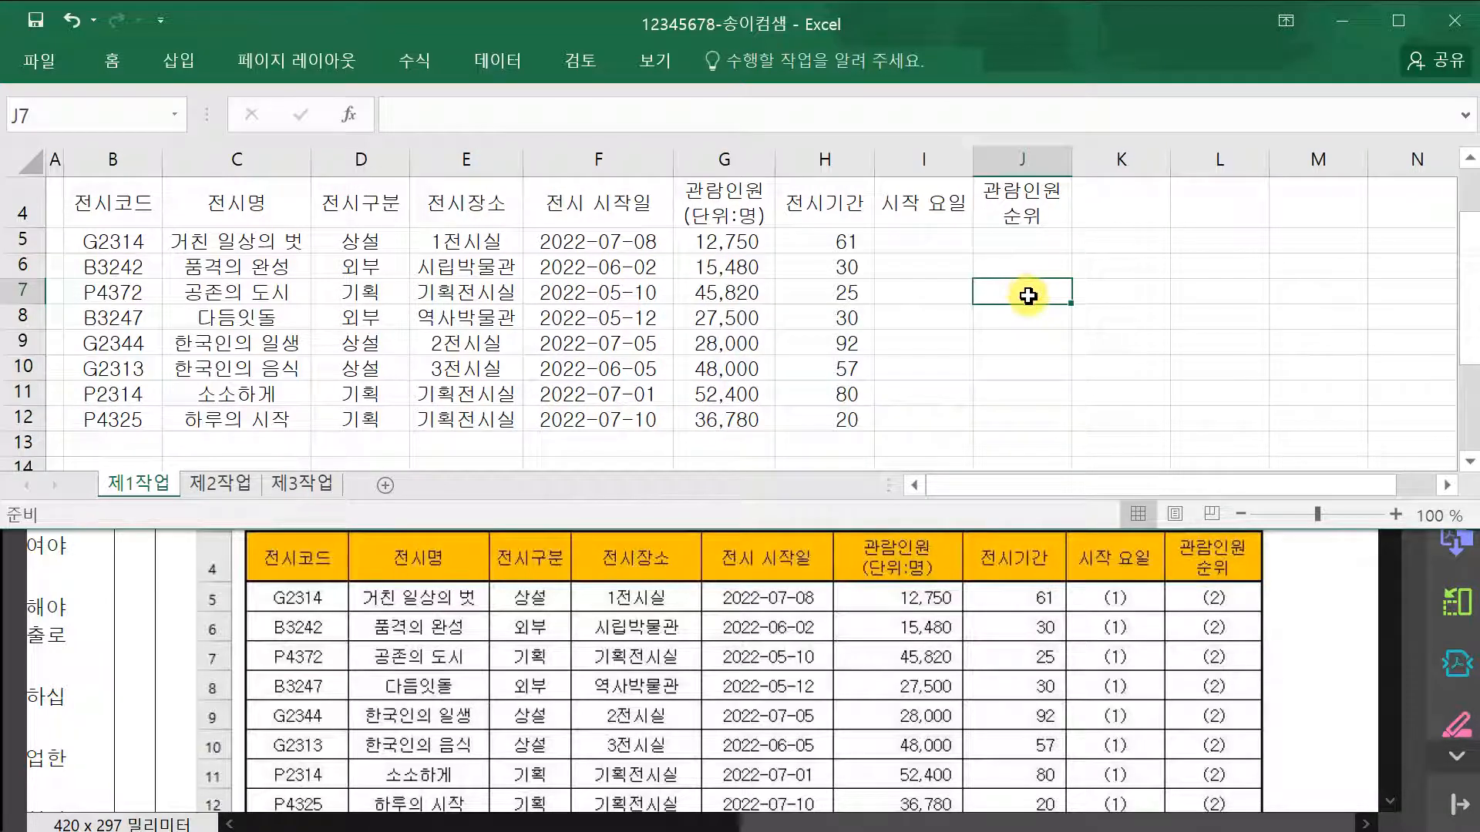
- Check rows 13 and 14 of the table in the exam PDF, glance at the keyboard image and return to the workbook
left_click(1295, 592)
scroll(1295, 592, "down", 2)
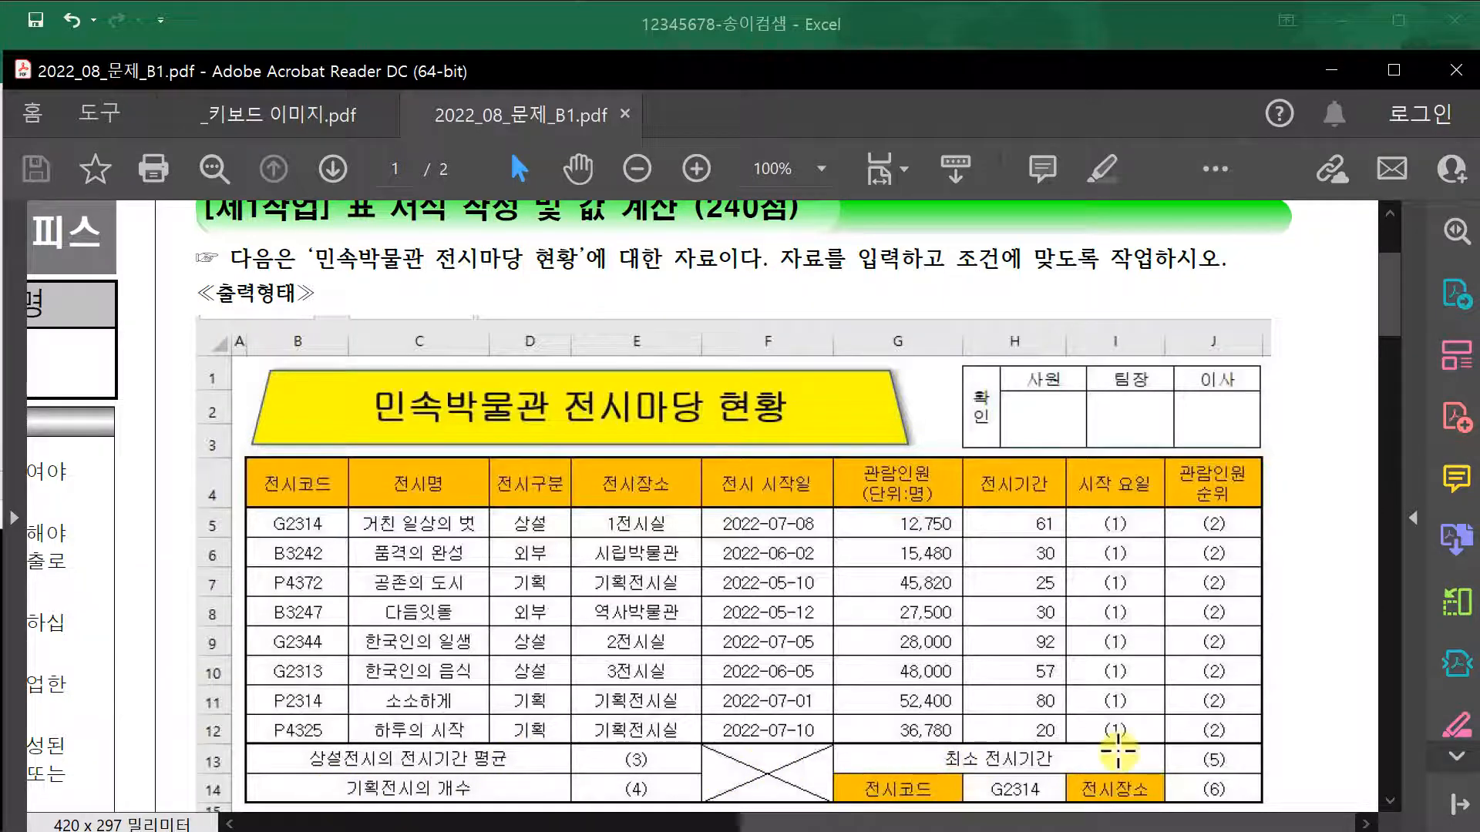
left_click(262, 114)
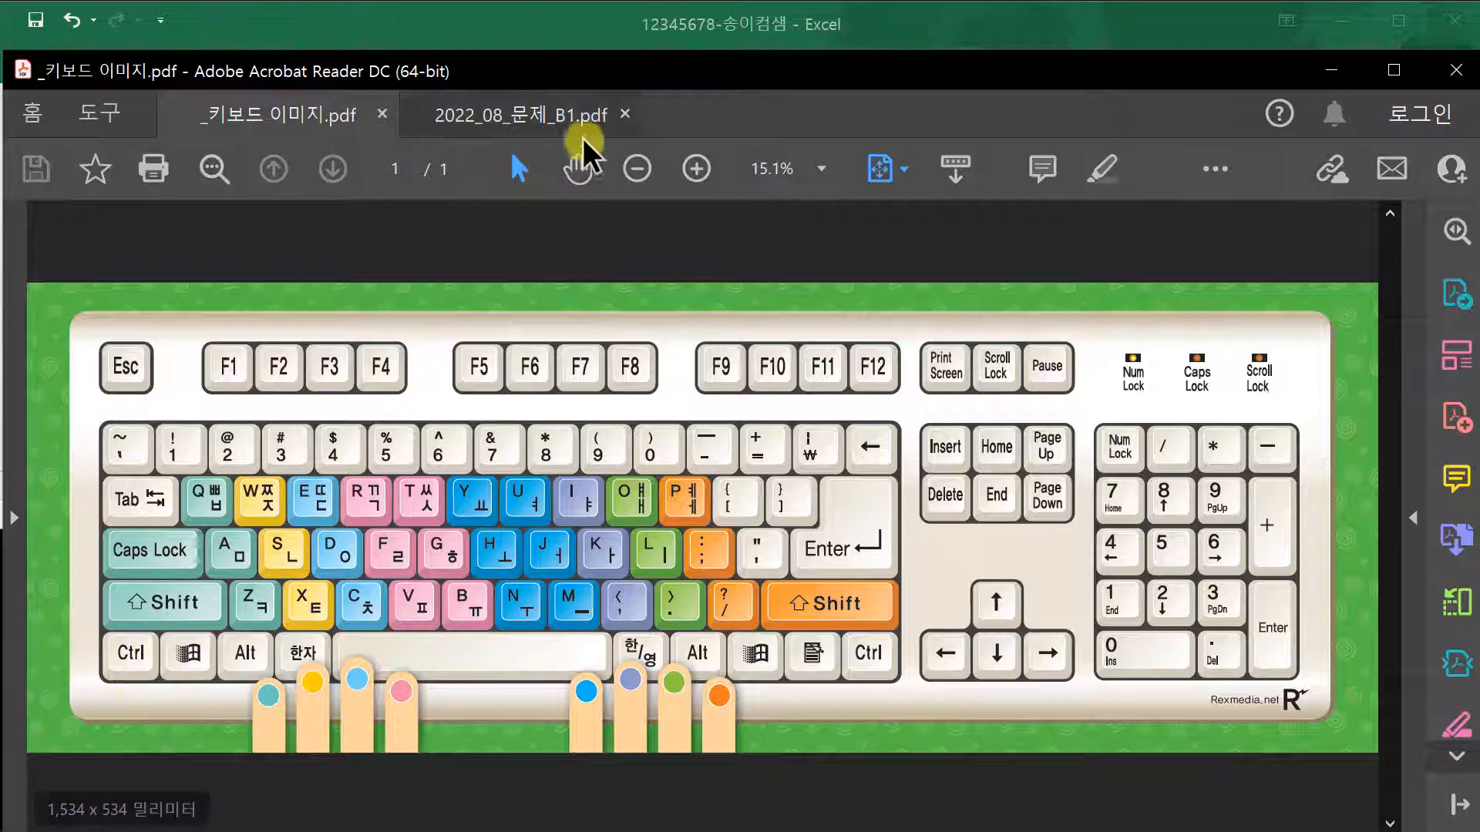
left_click(554, 112)
left_click(572, 35)
- Merge and center B13:D13, B14:D14, F13:F14 and G13:I13 together as a multiple selection
scroll(319, 374, "down", 1)
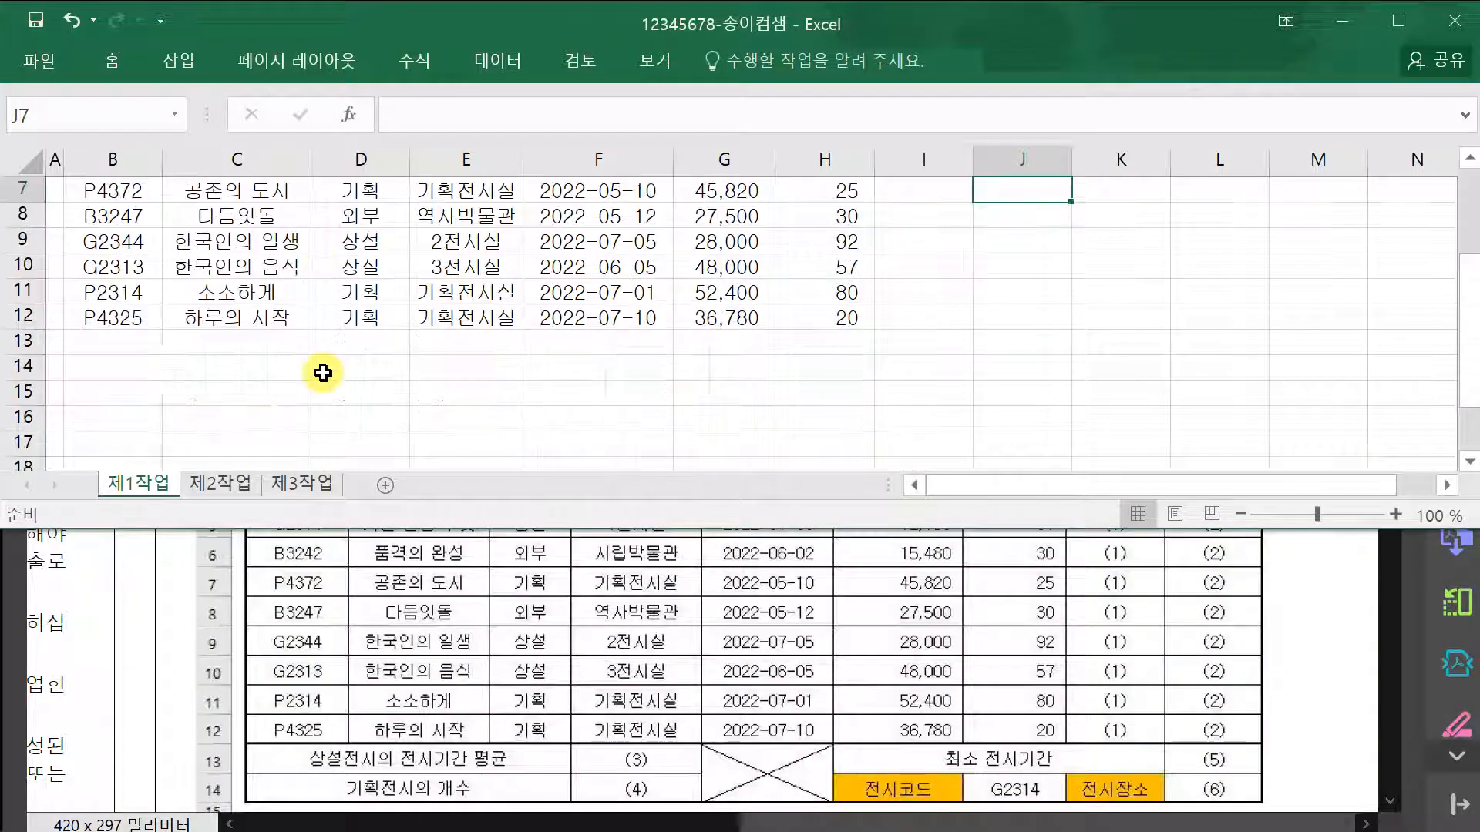
left_click_drag(109, 340, 318, 343)
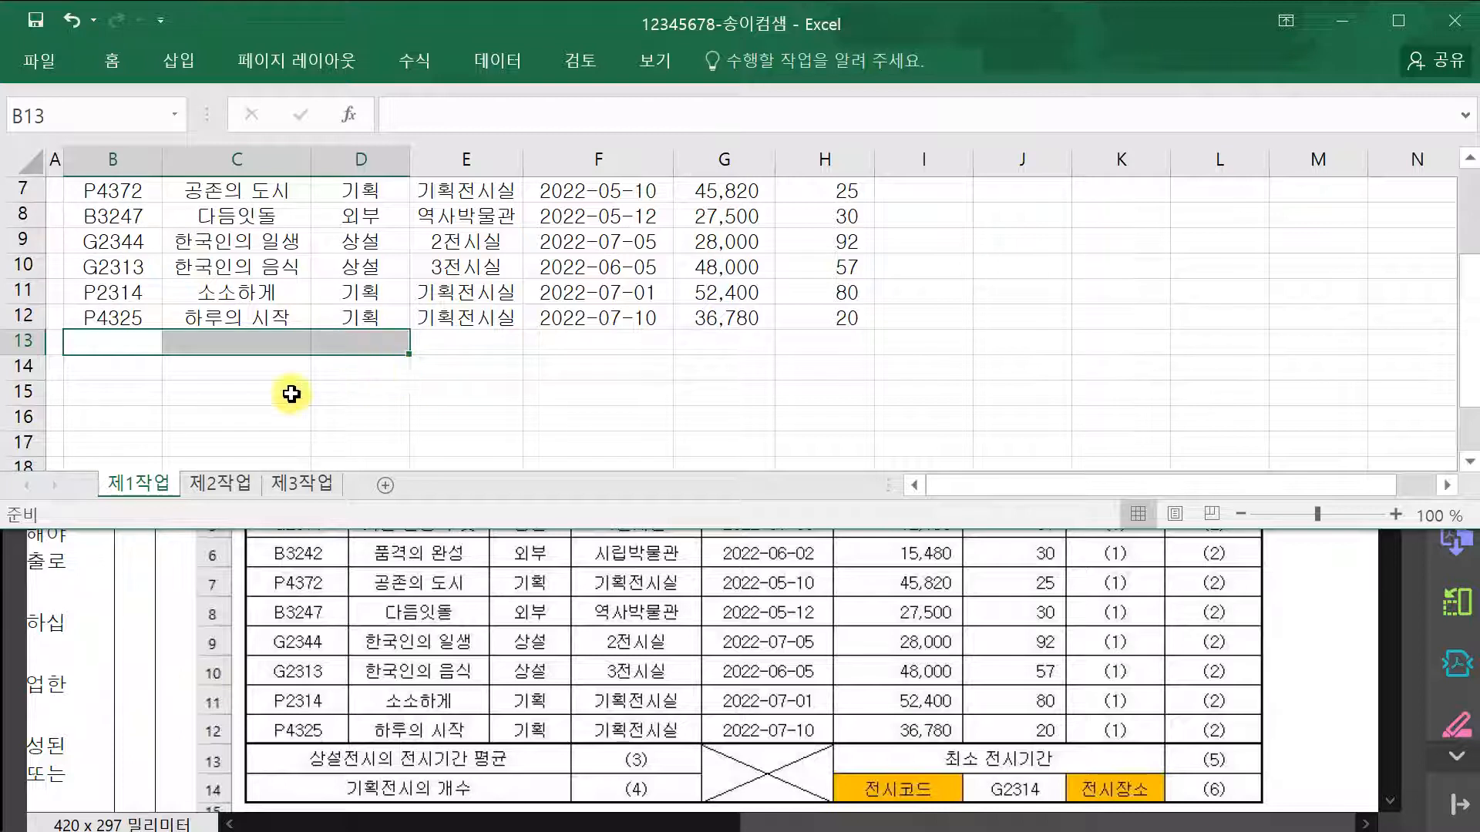
left_click_drag(108, 367, 317, 367)
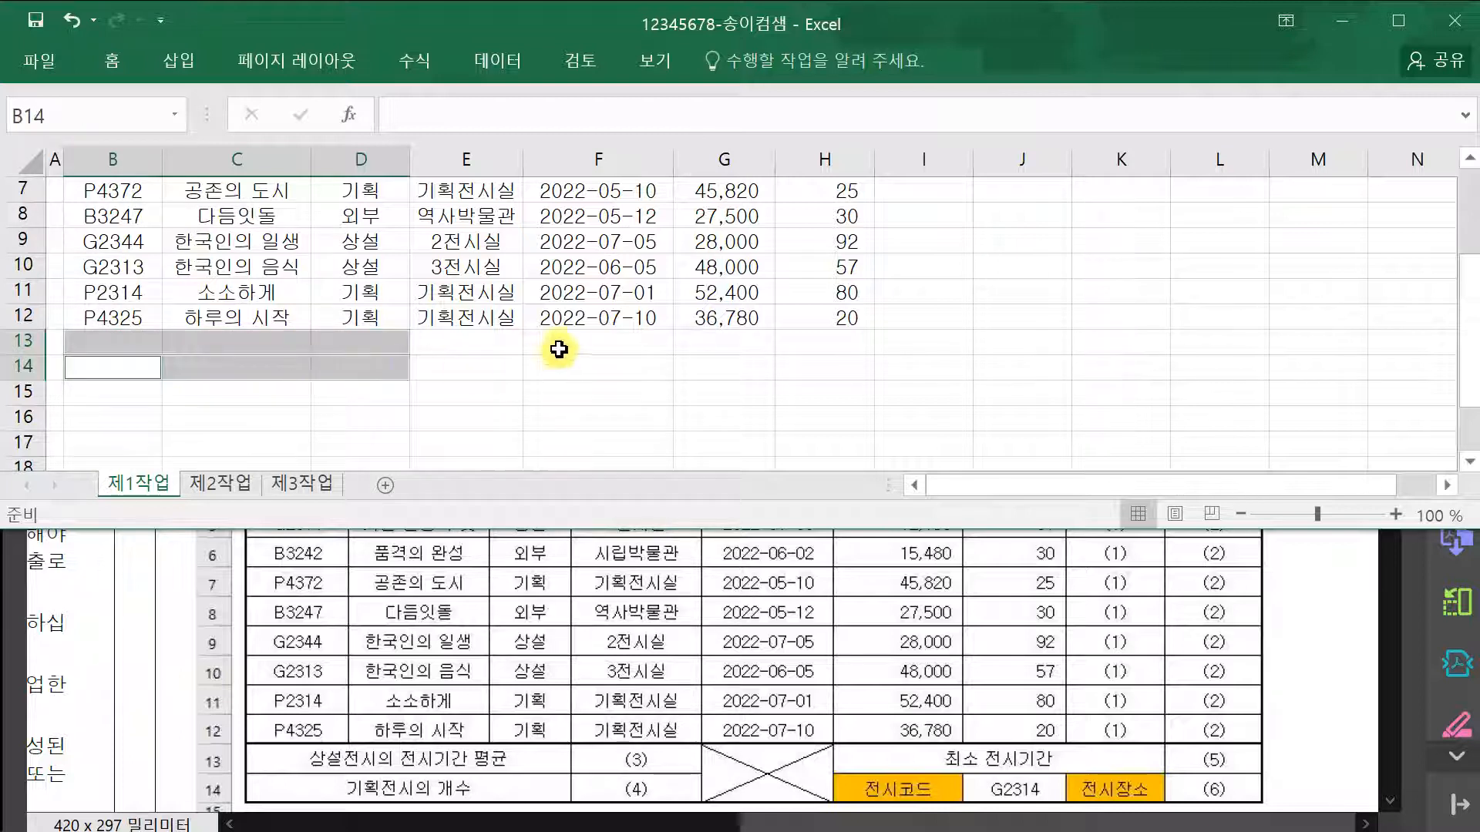
left_click_drag(562, 343, 568, 363)
left_click_drag(725, 340, 911, 345)
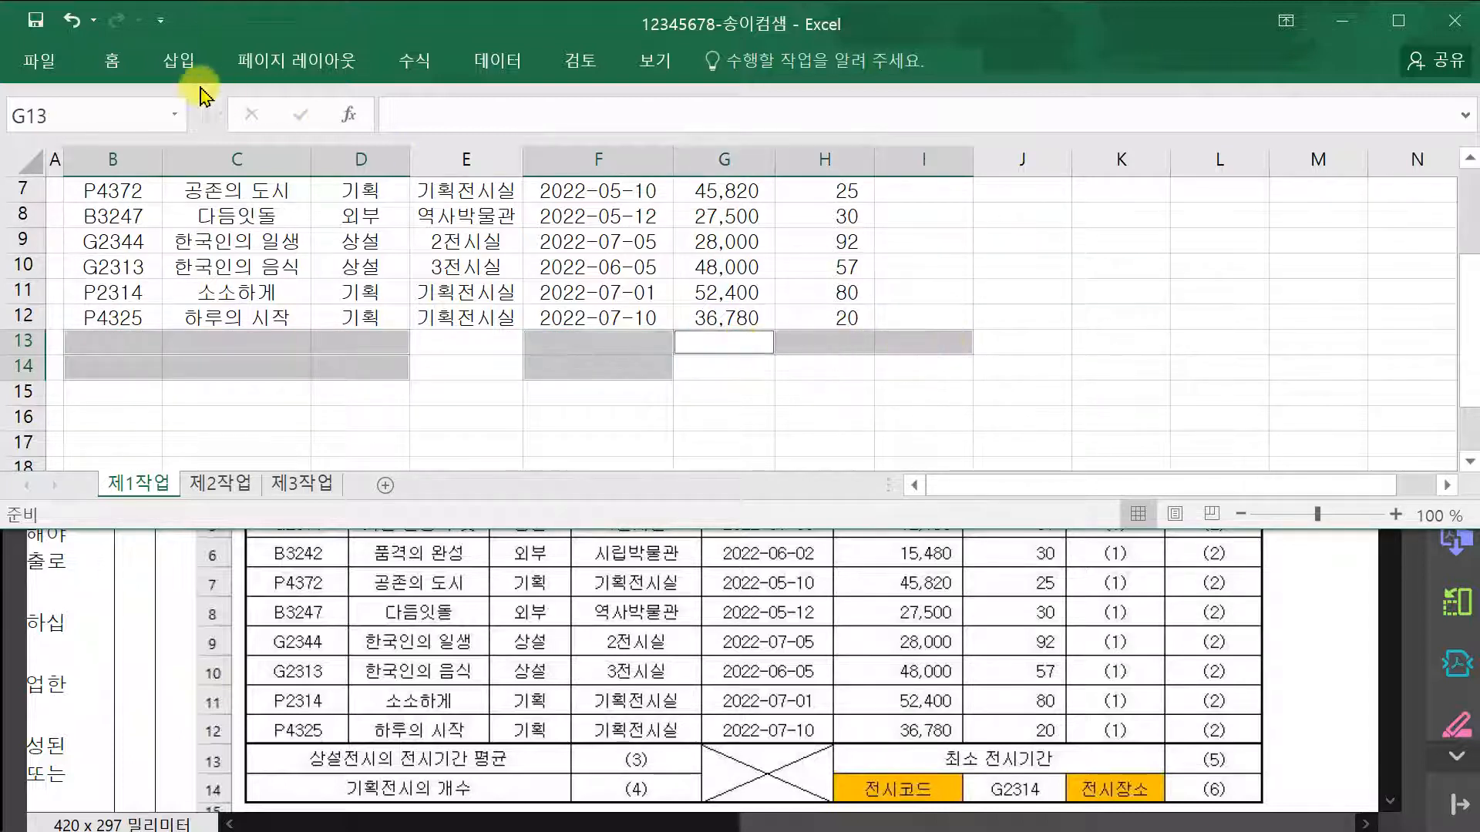
left_click(113, 60)
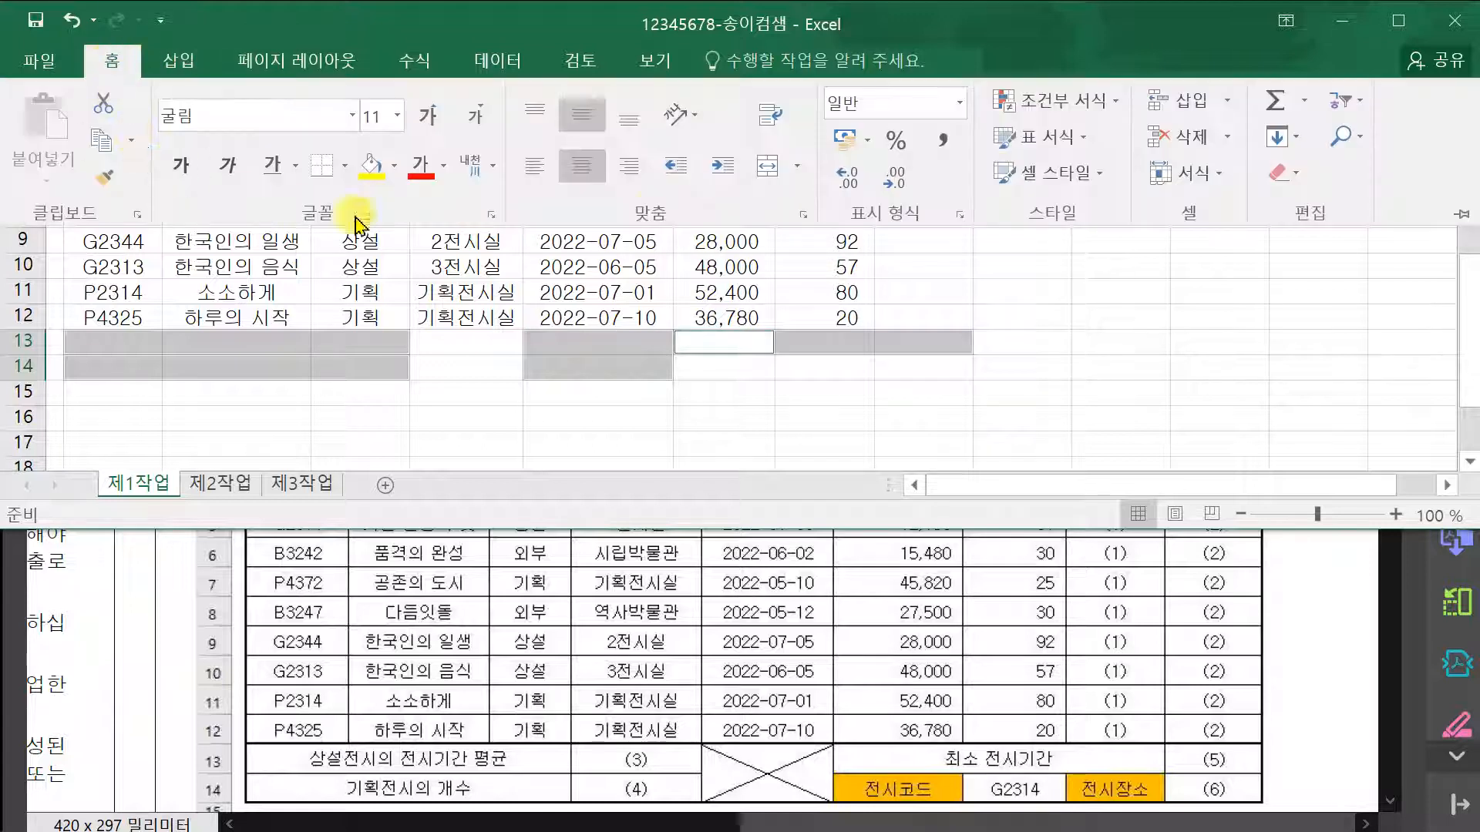
left_click(775, 179)
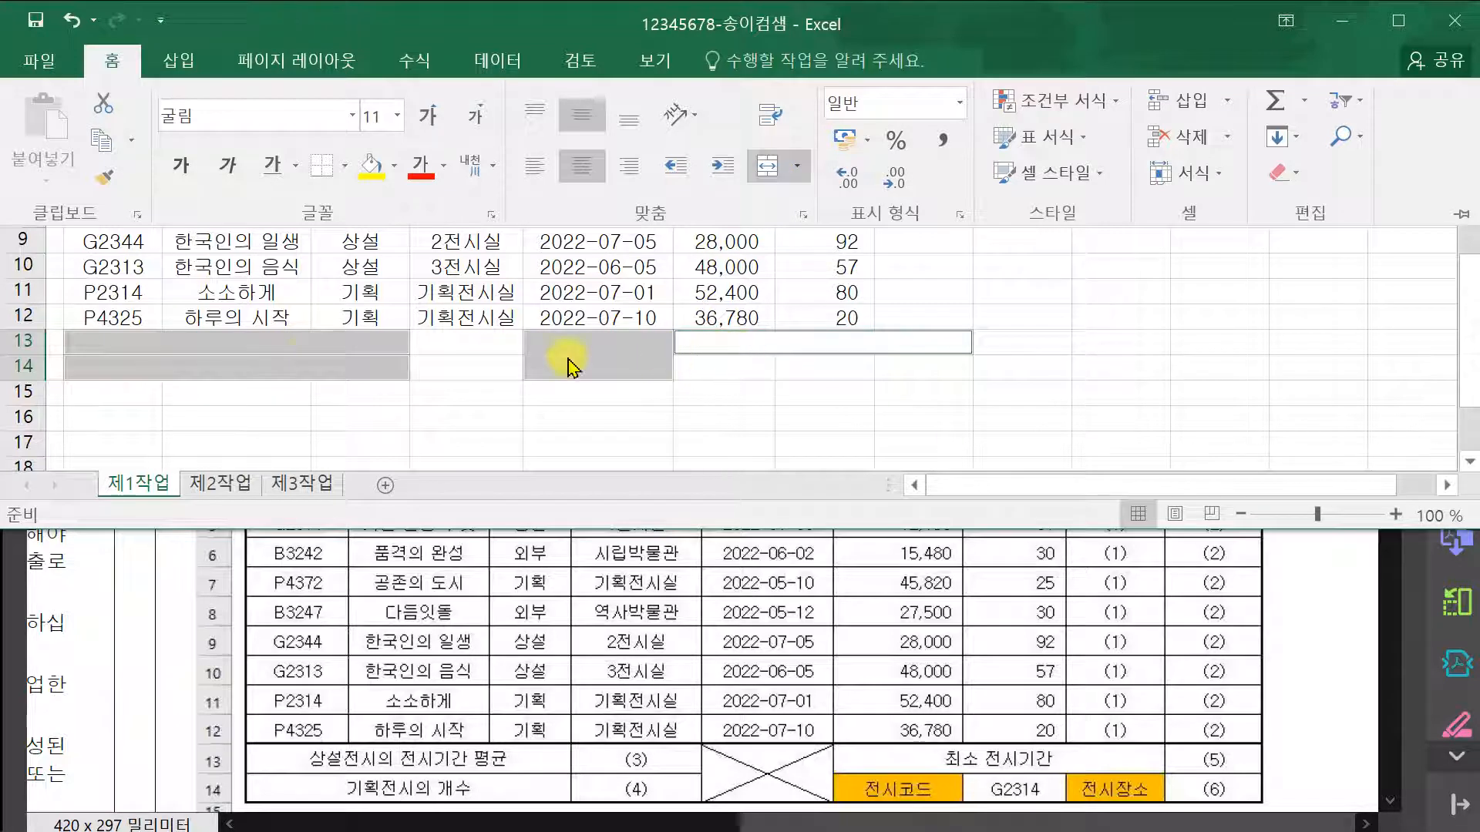
- Enter 상설전시의 전시기간 평균 in merged cell B13 and 기획전시의 개수 in merged cell B14
left_click(298, 344)
left_click(370, 339)
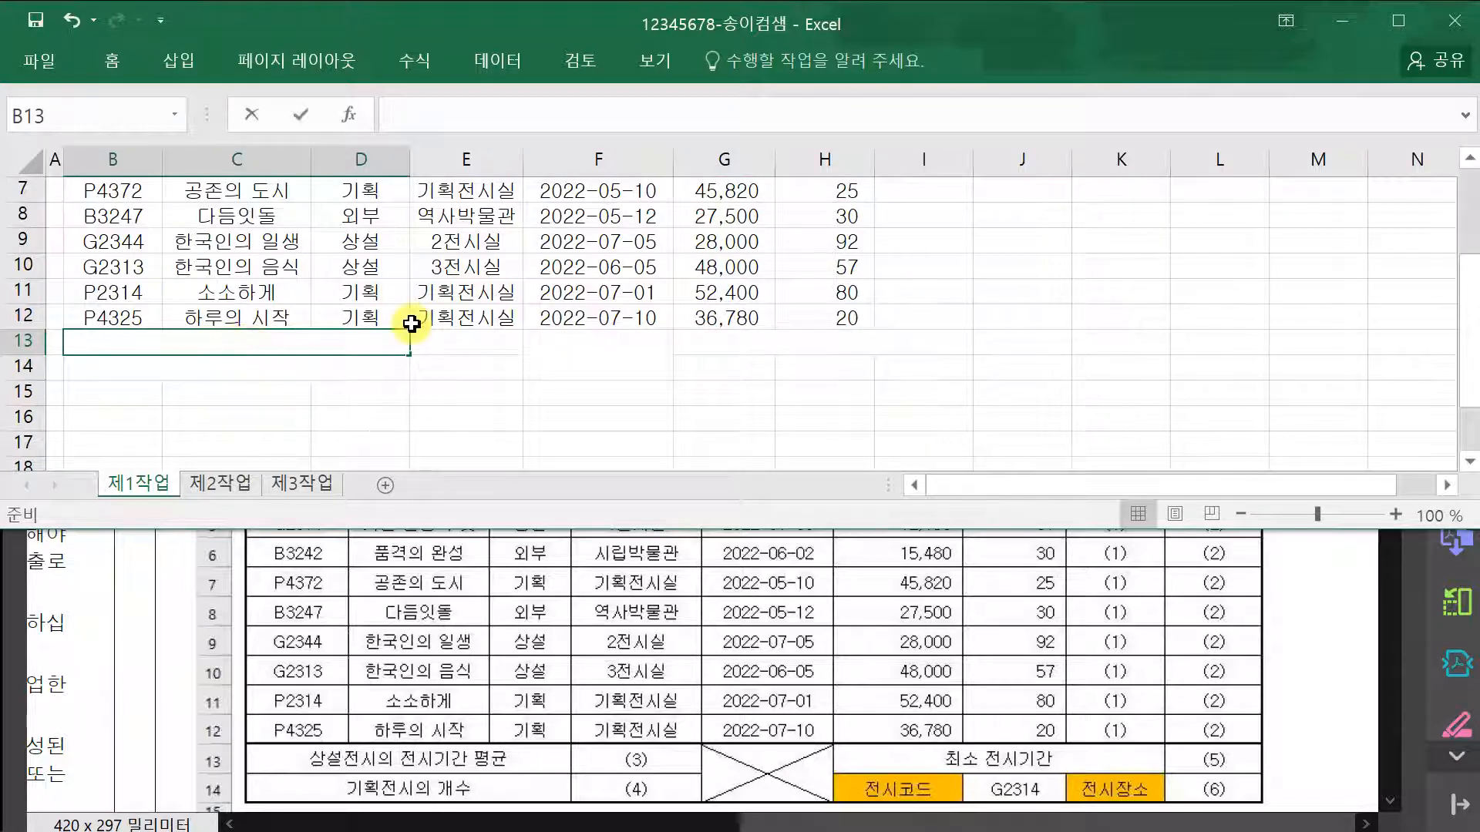
type("상서전시의 전시기간 평규")
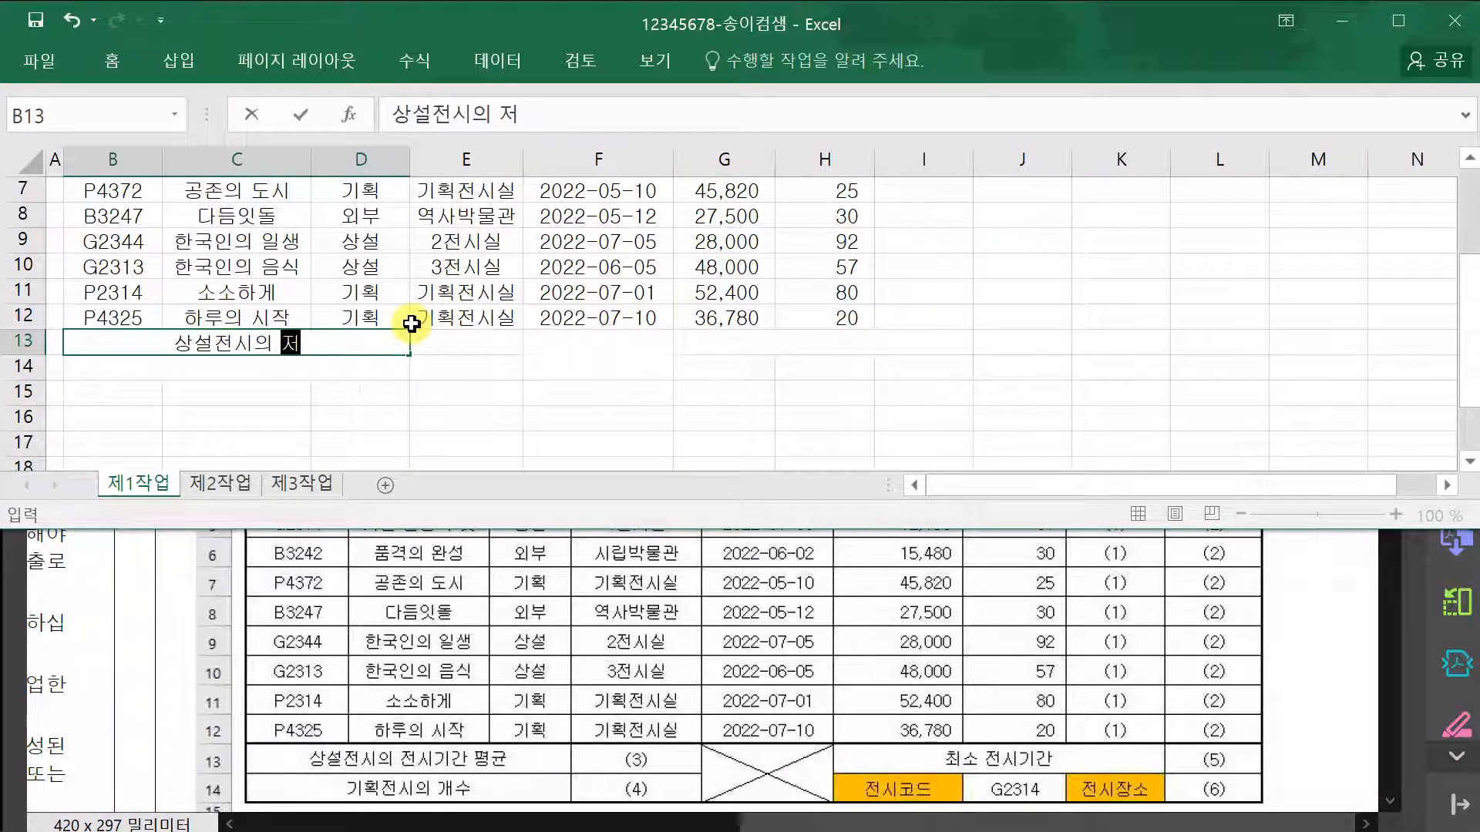
type("ㄴ")
key("Return")
type("깋획전시의 개수")
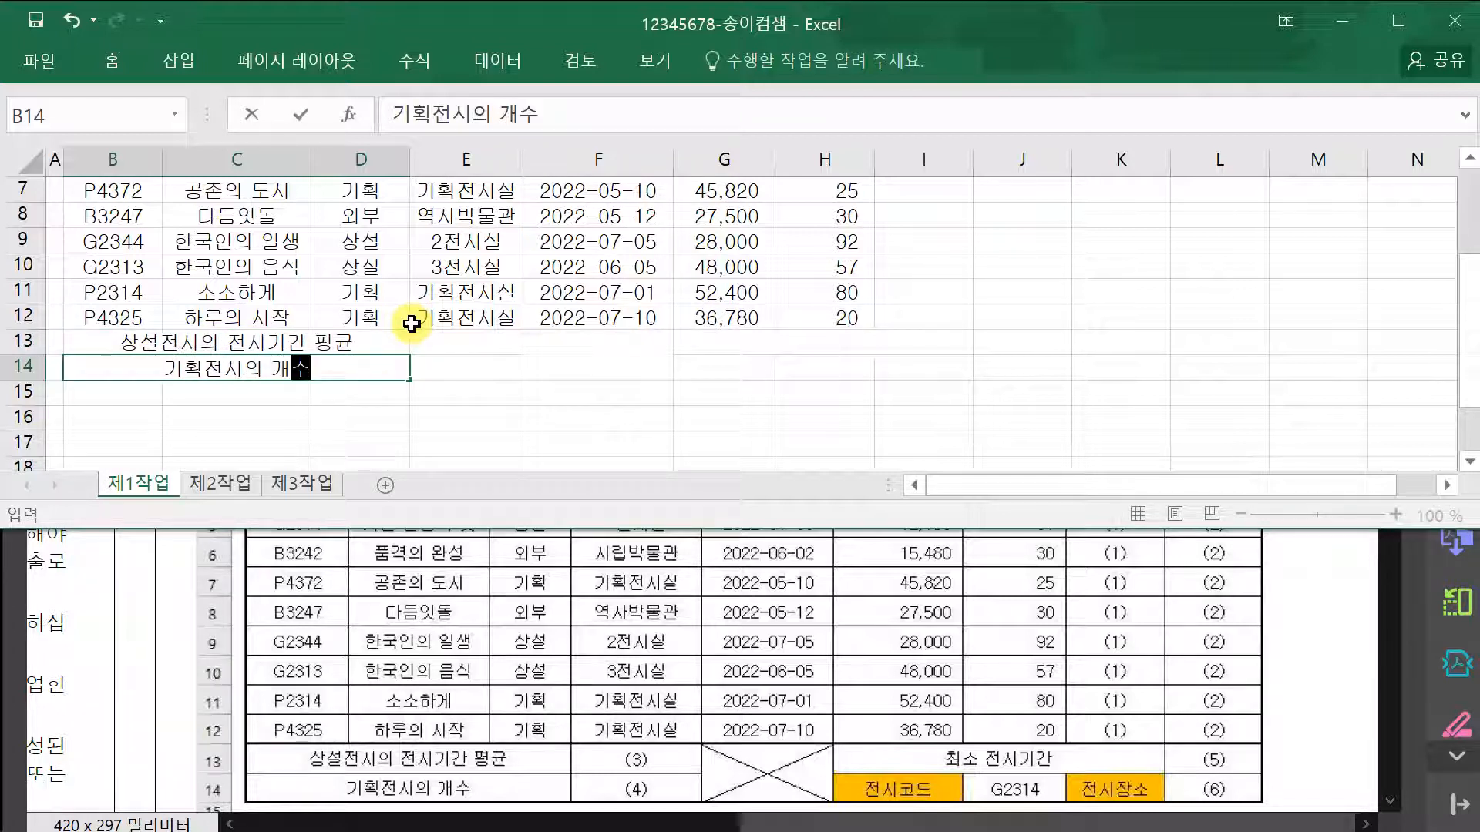
- Enter 최소 전시기간 in merged cell G13, 전시코드 in G14 and 전시장소 in I14
key("Tab")
key("Tab")
key("Tab")
key("Up")
type("최")
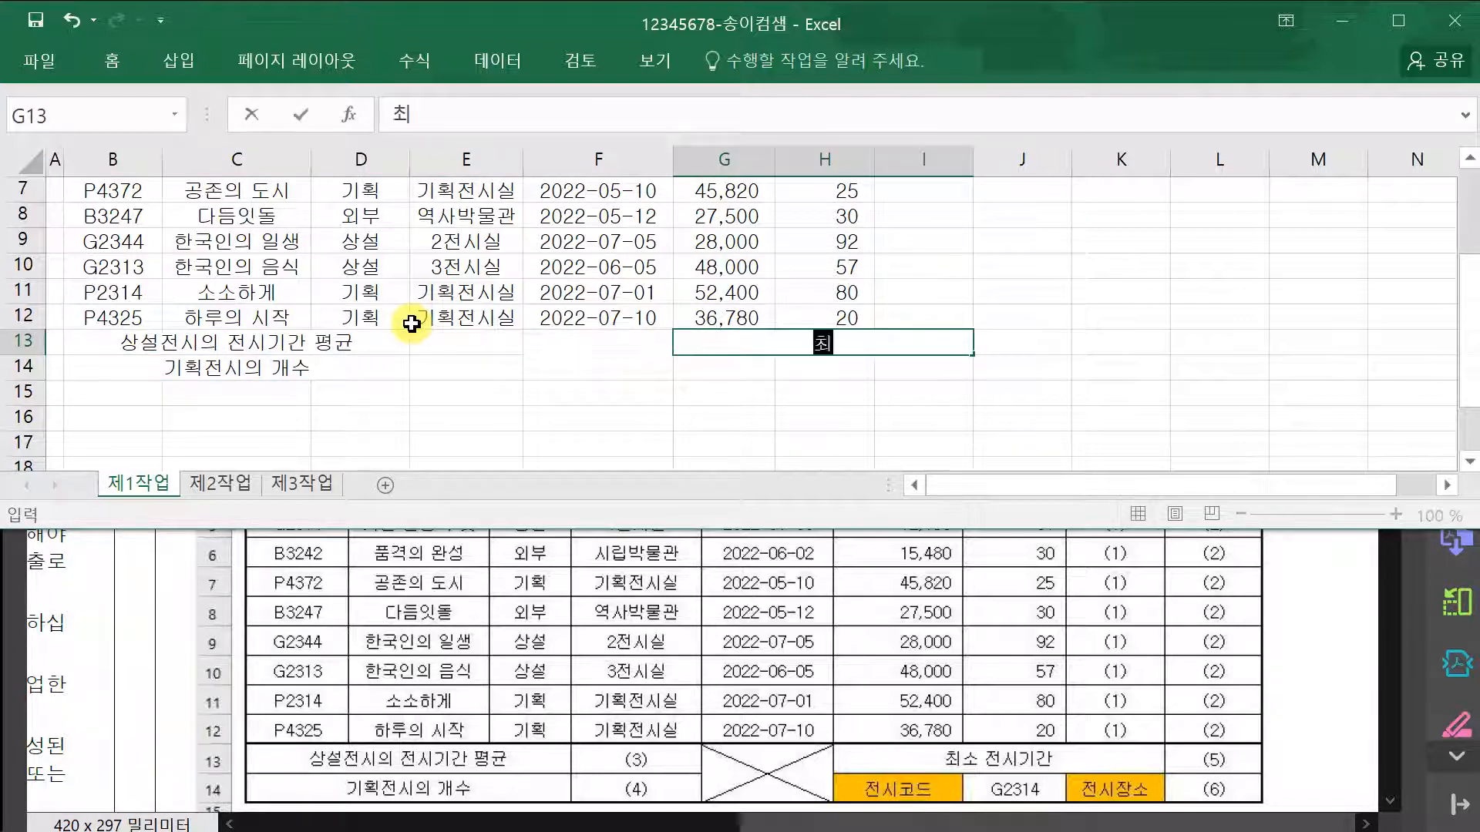
type("소 전시기간")
key("Return")
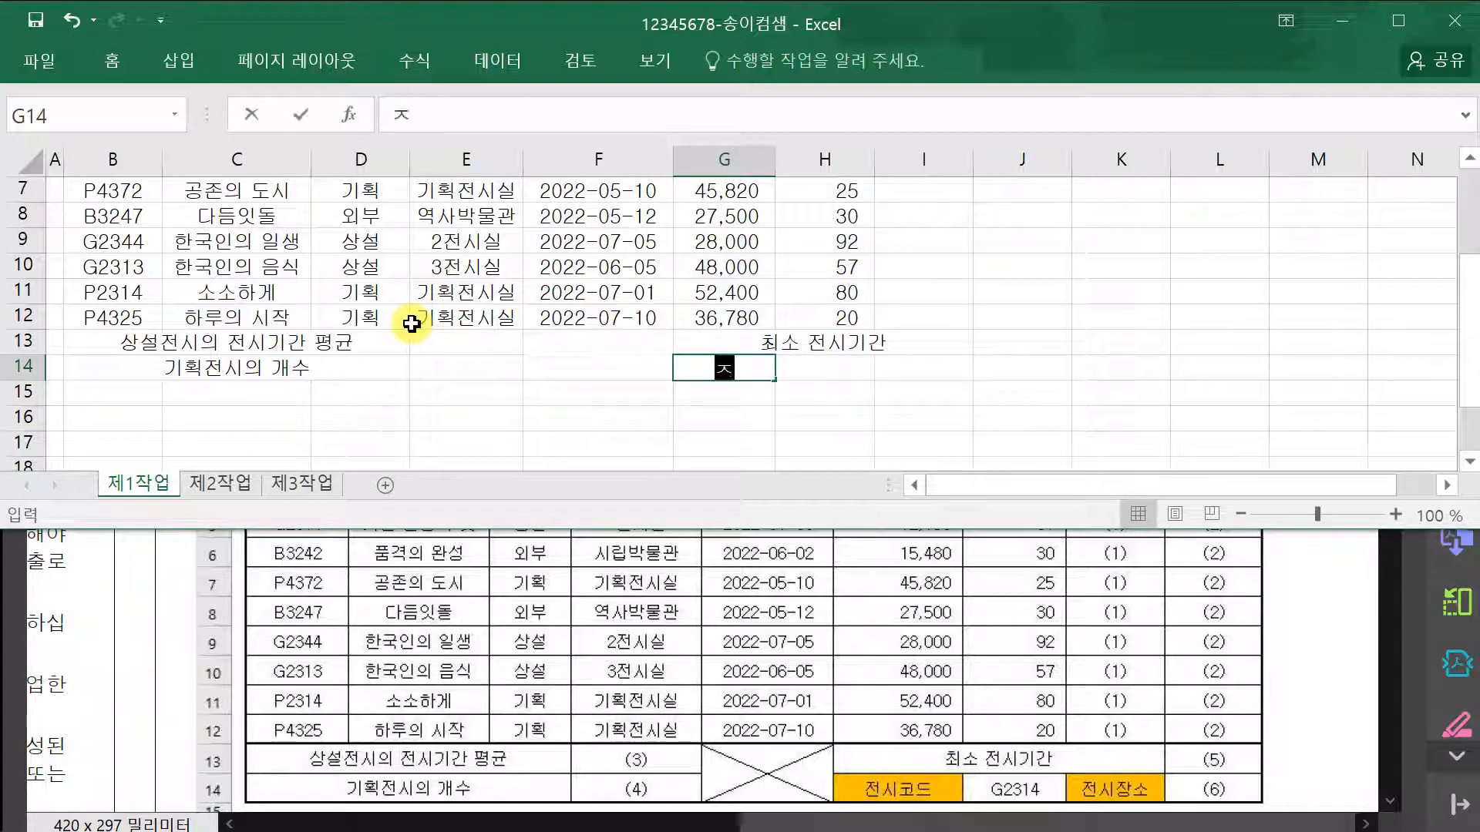
type("전시코드")
key("Tab")
key("Tab")
type("전시")
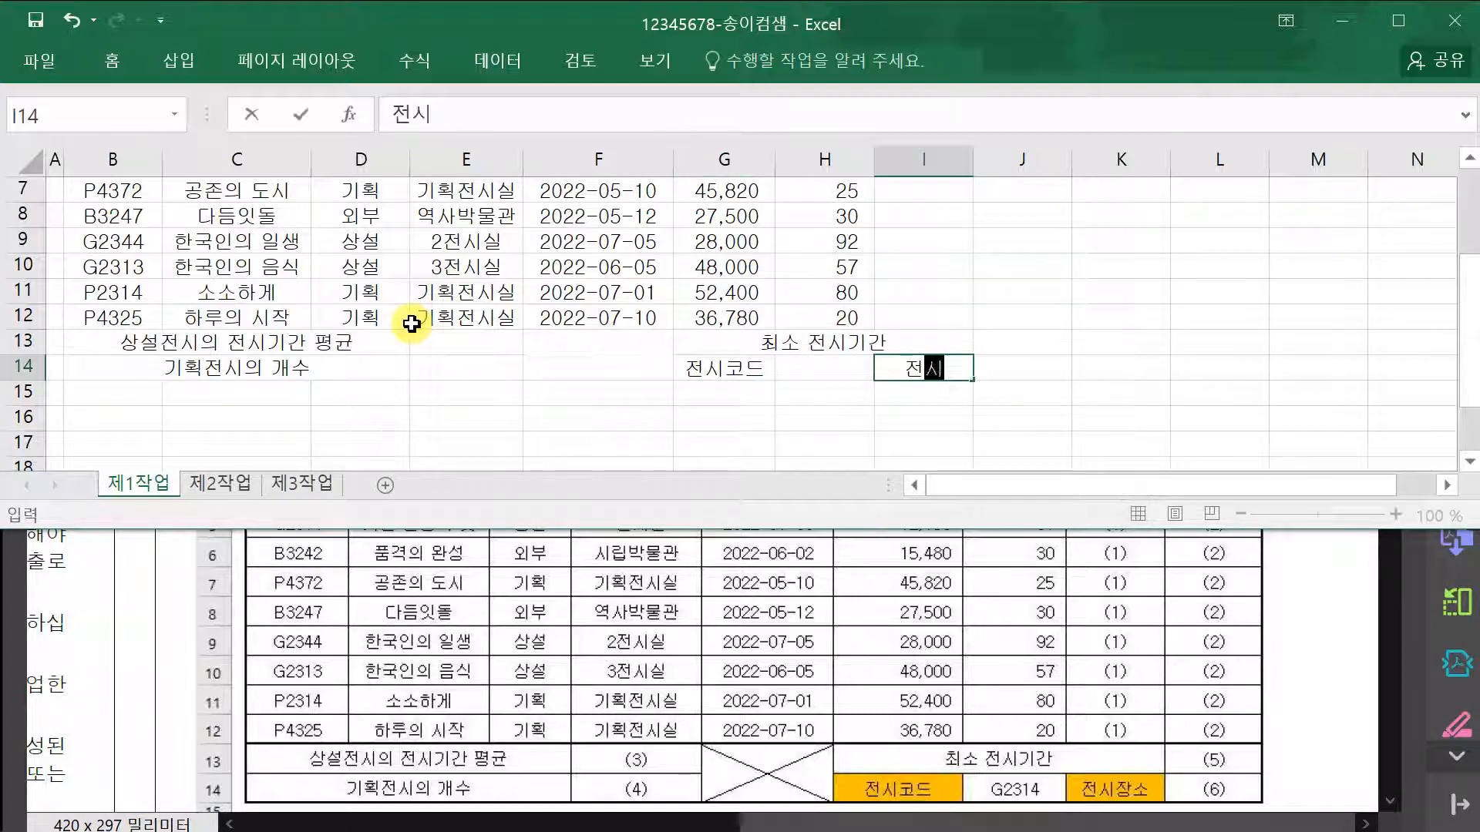
key("Return")
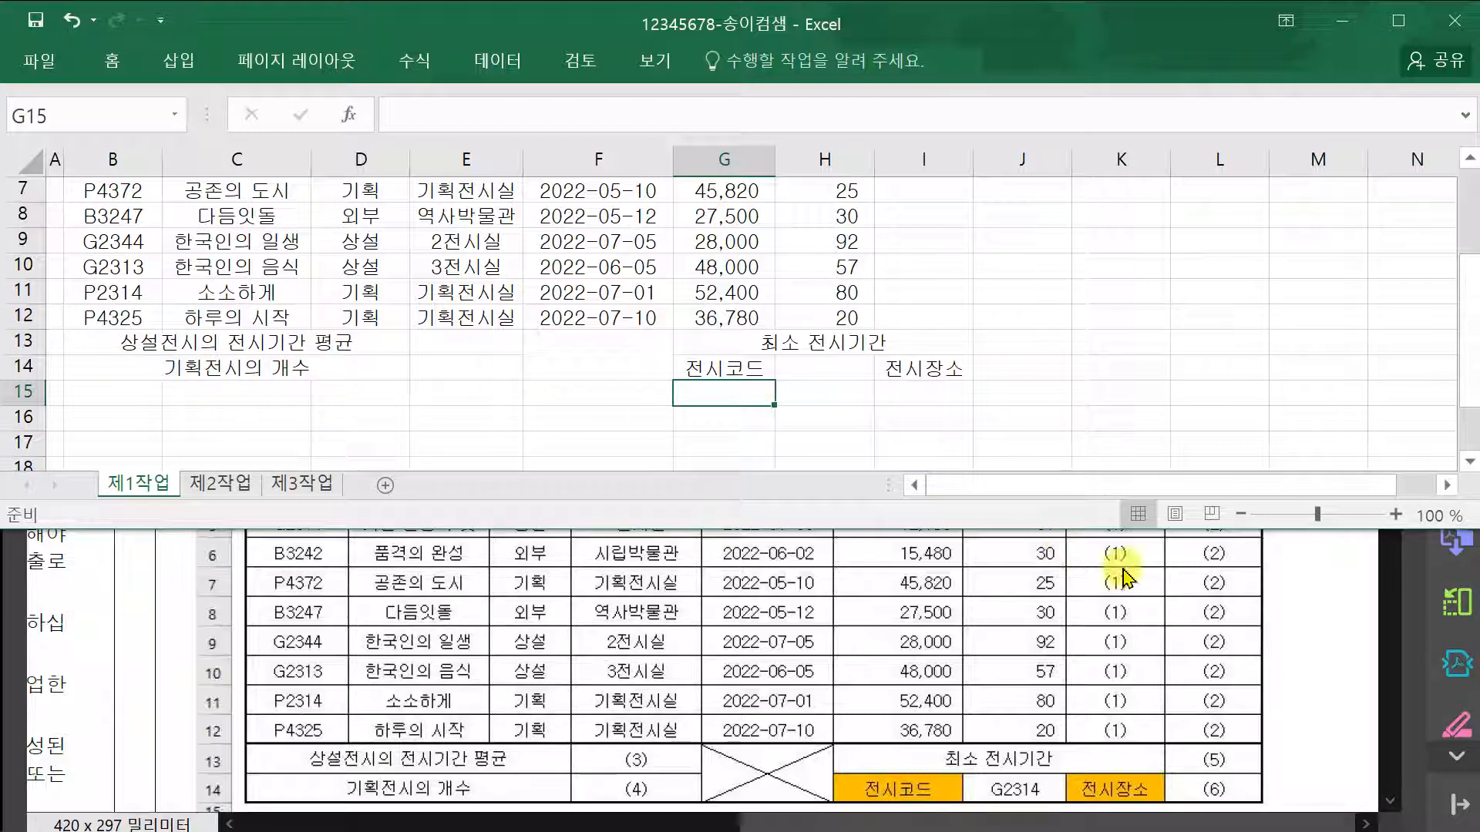
- Check the full table in the exam PDF, return to the workbook and enlarge its window to show the sheet from row 1
left_click(1338, 651)
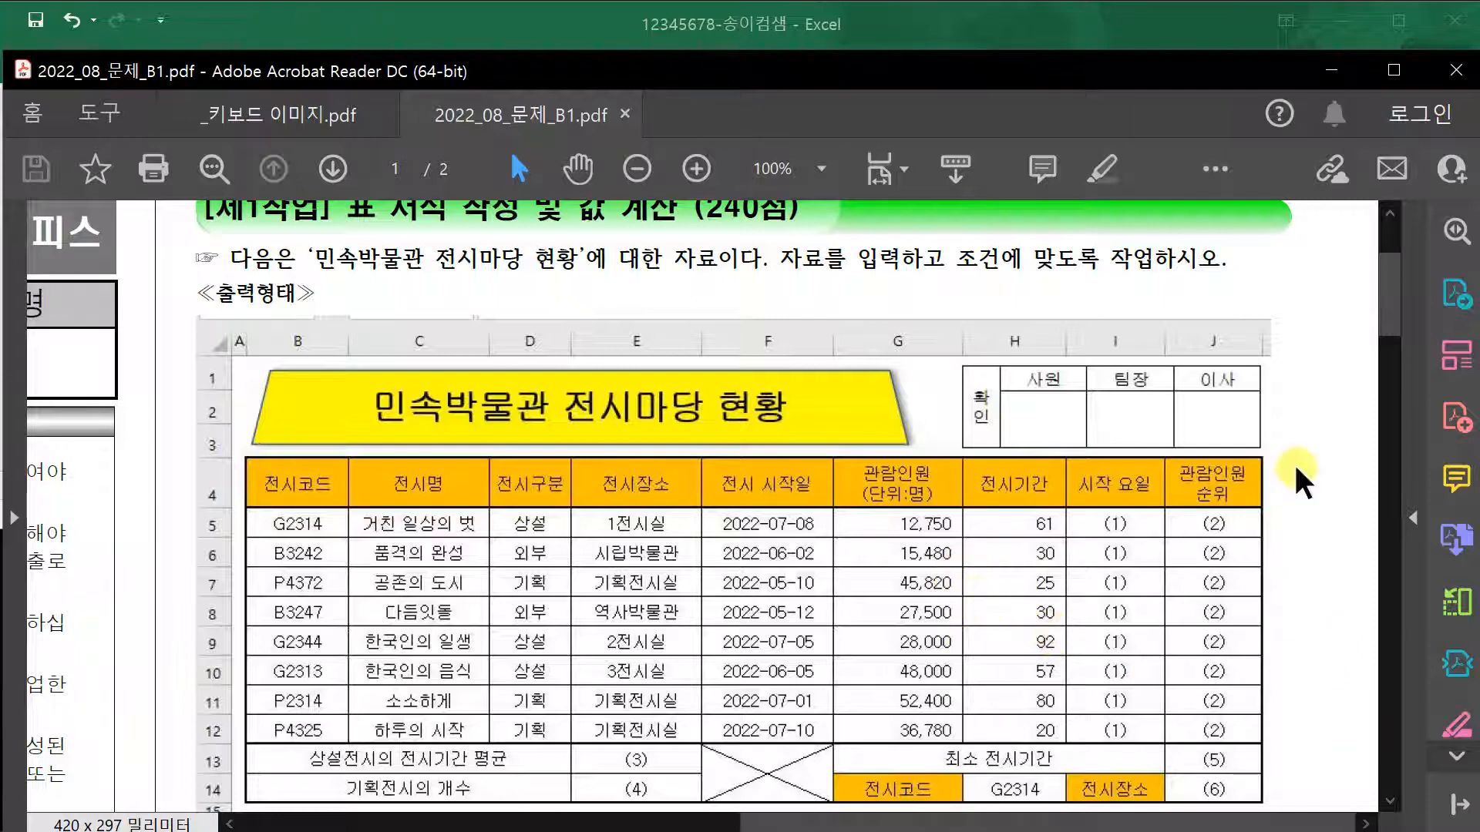
left_click(1109, 24)
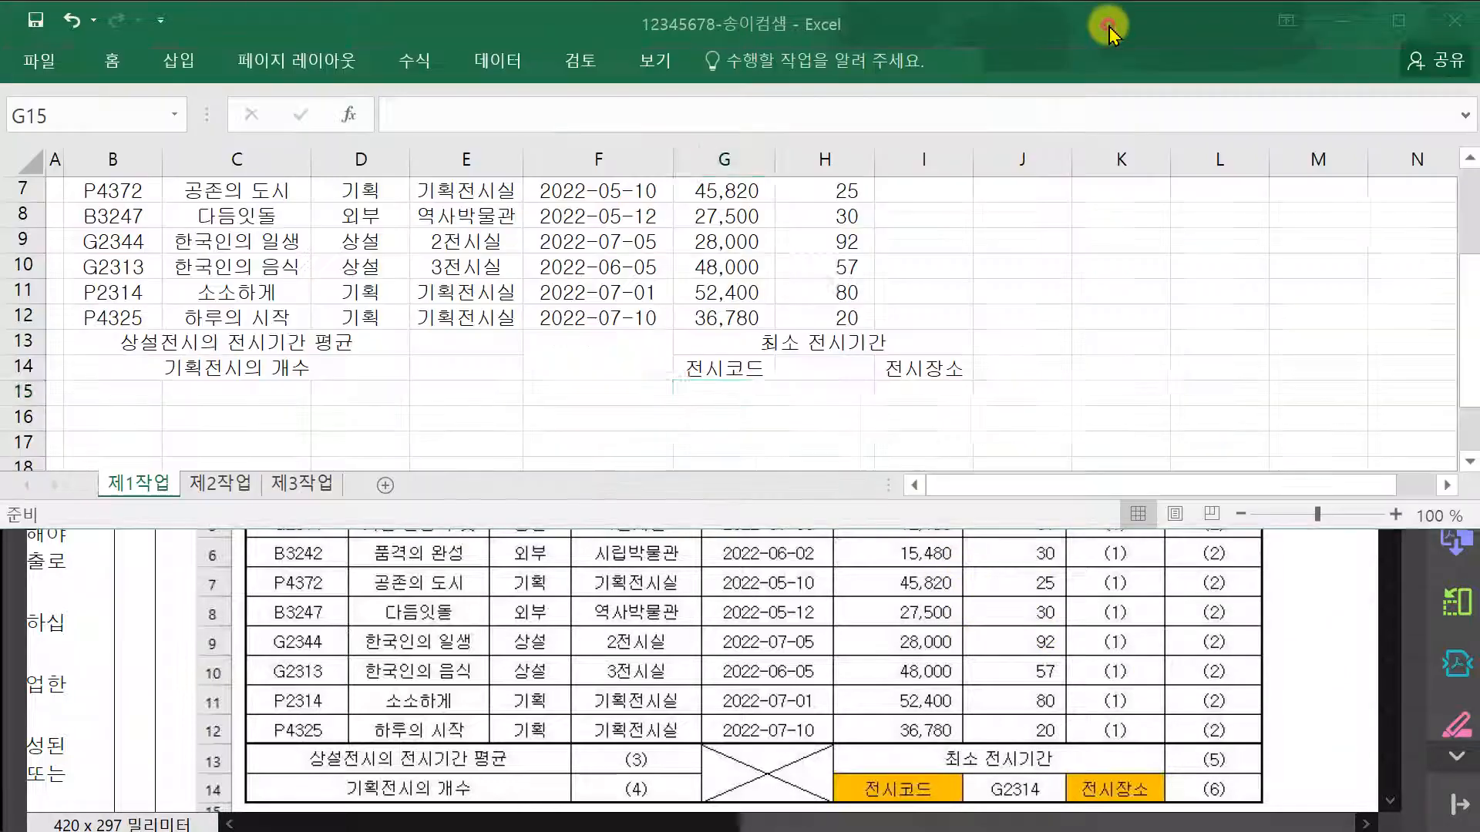
left_click_drag(1041, 530, 1016, 678)
left_click(1075, 467)
scroll(1002, 463, "up", 1)
scroll(269, 263, "up", 1)
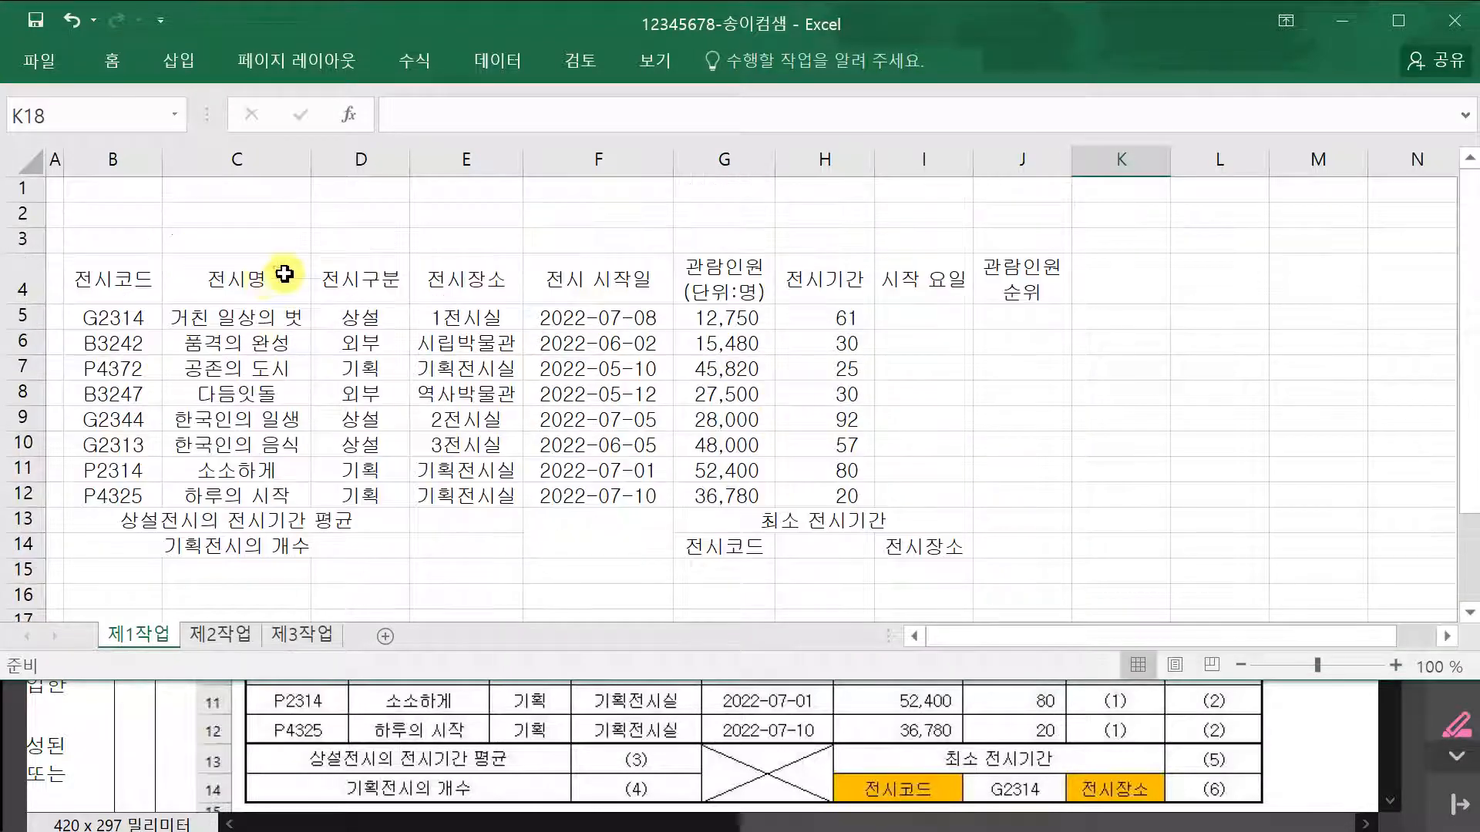
- Apply all borders (모든 테두리) plus a thick outside border (굵은 바깥쪽 테두리) to the table range B4:J14
left_click_drag(135, 279, 978, 544)
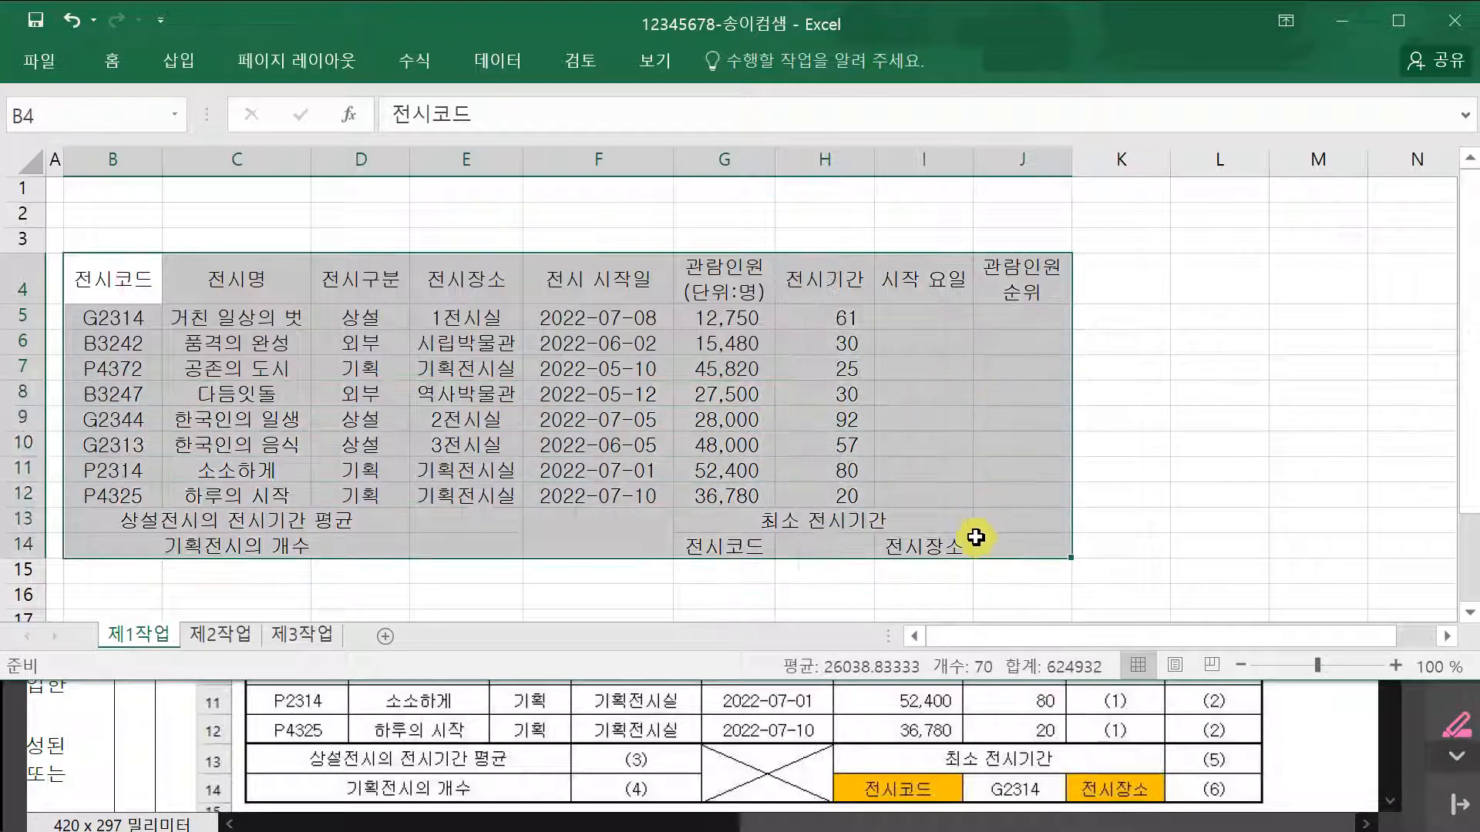
left_click(108, 60)
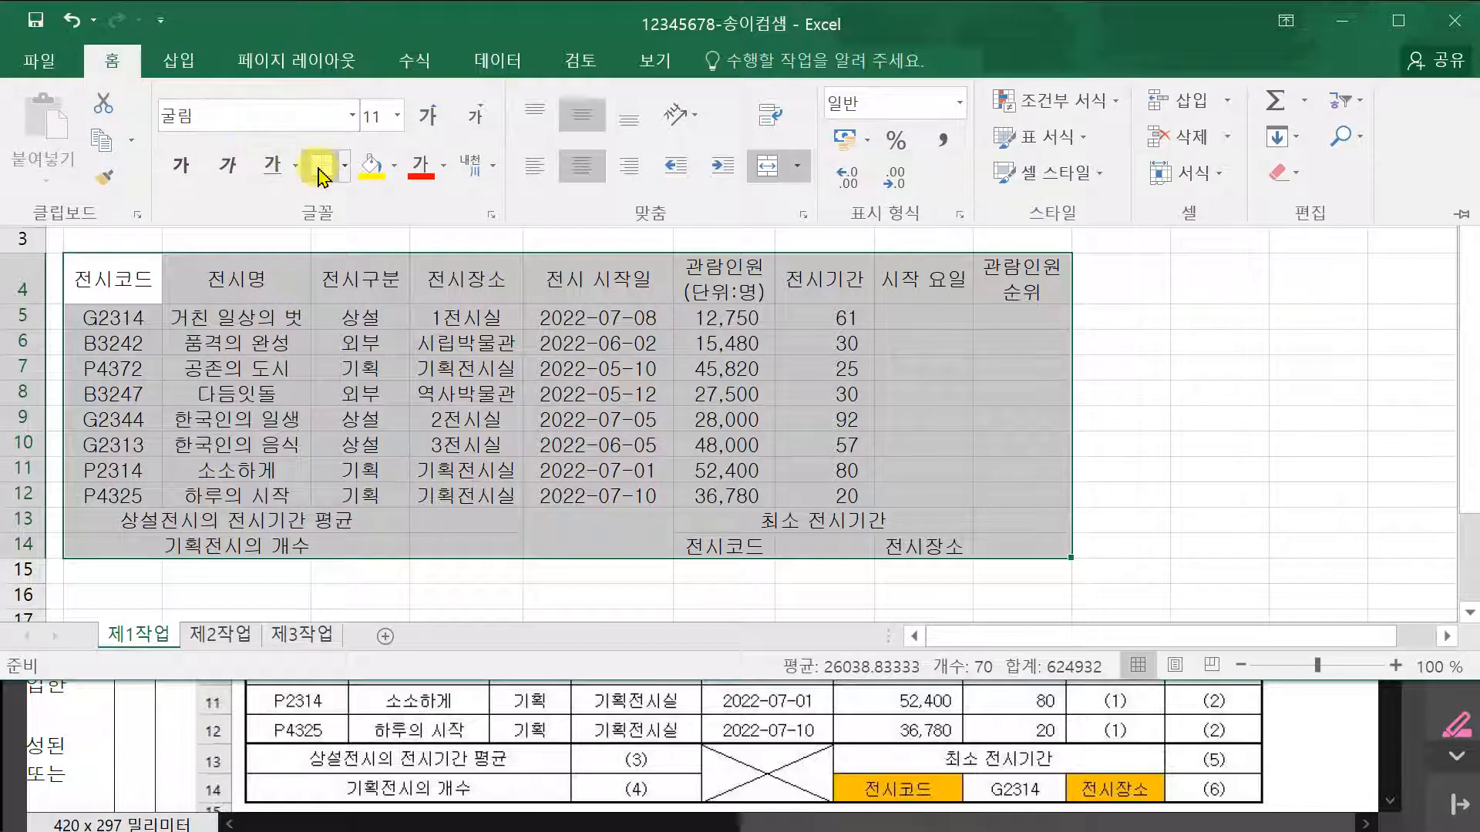
left_click(344, 165)
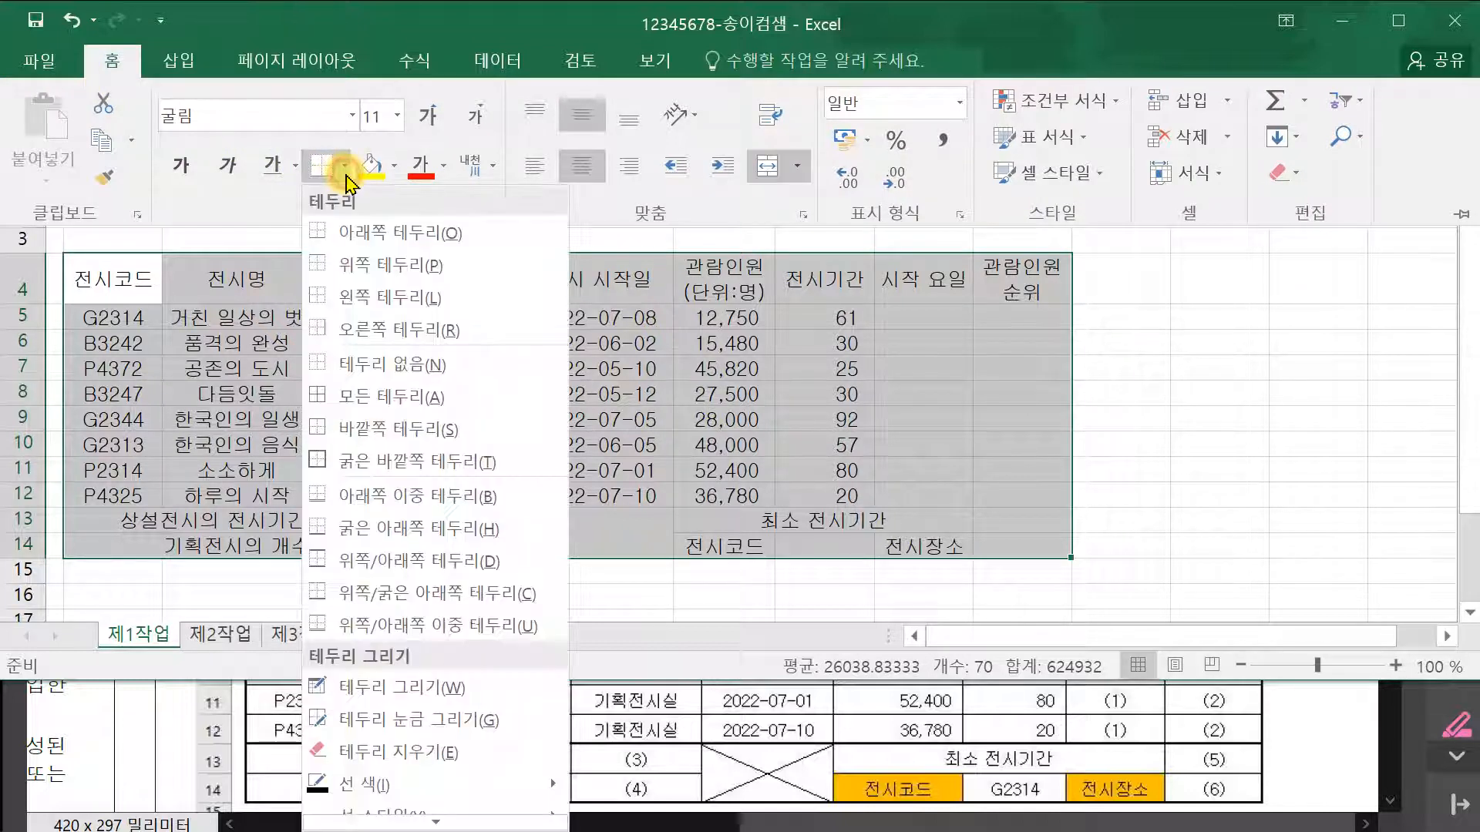
left_click(369, 399)
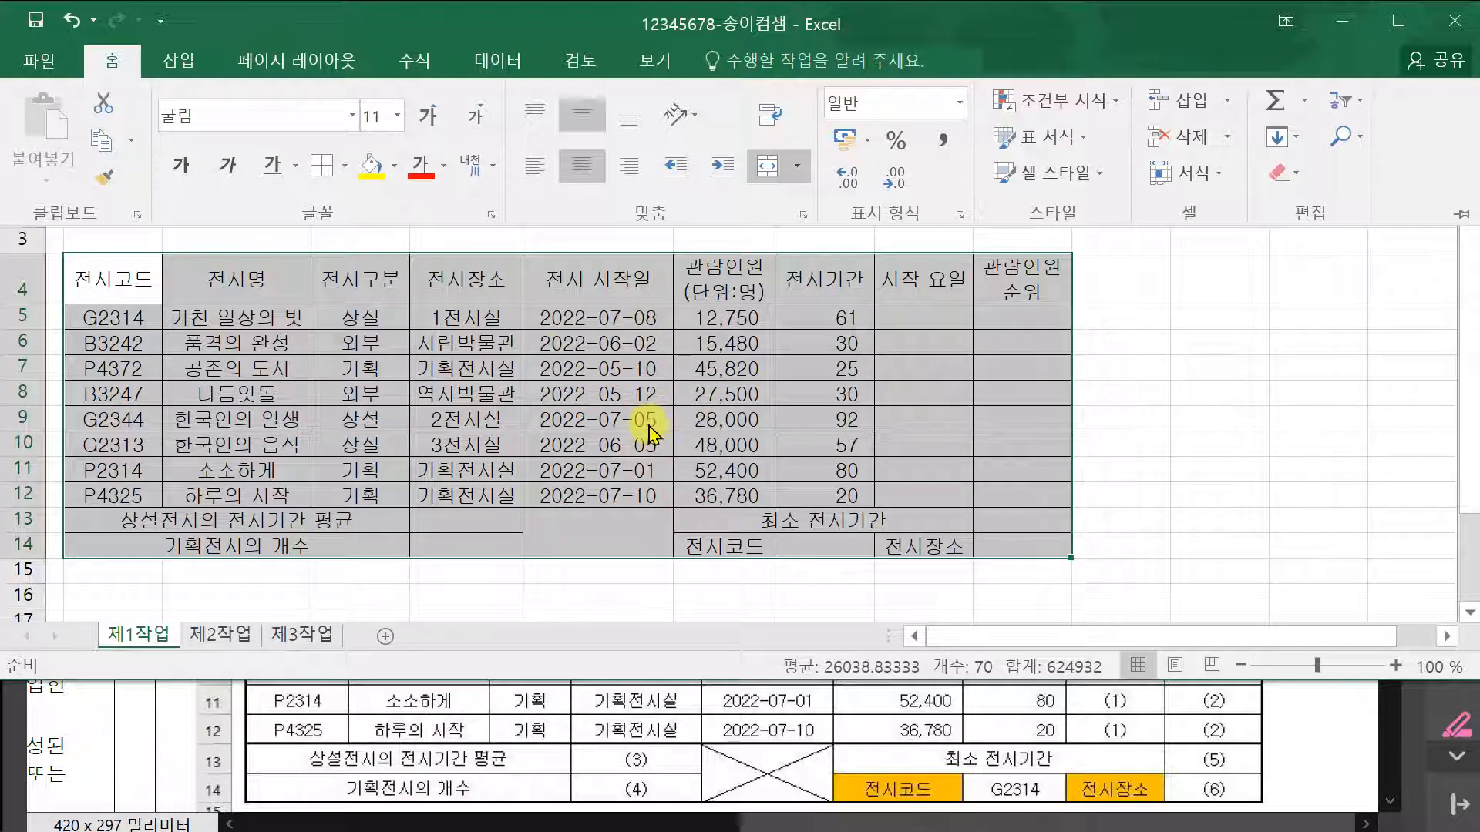
left_click(346, 168)
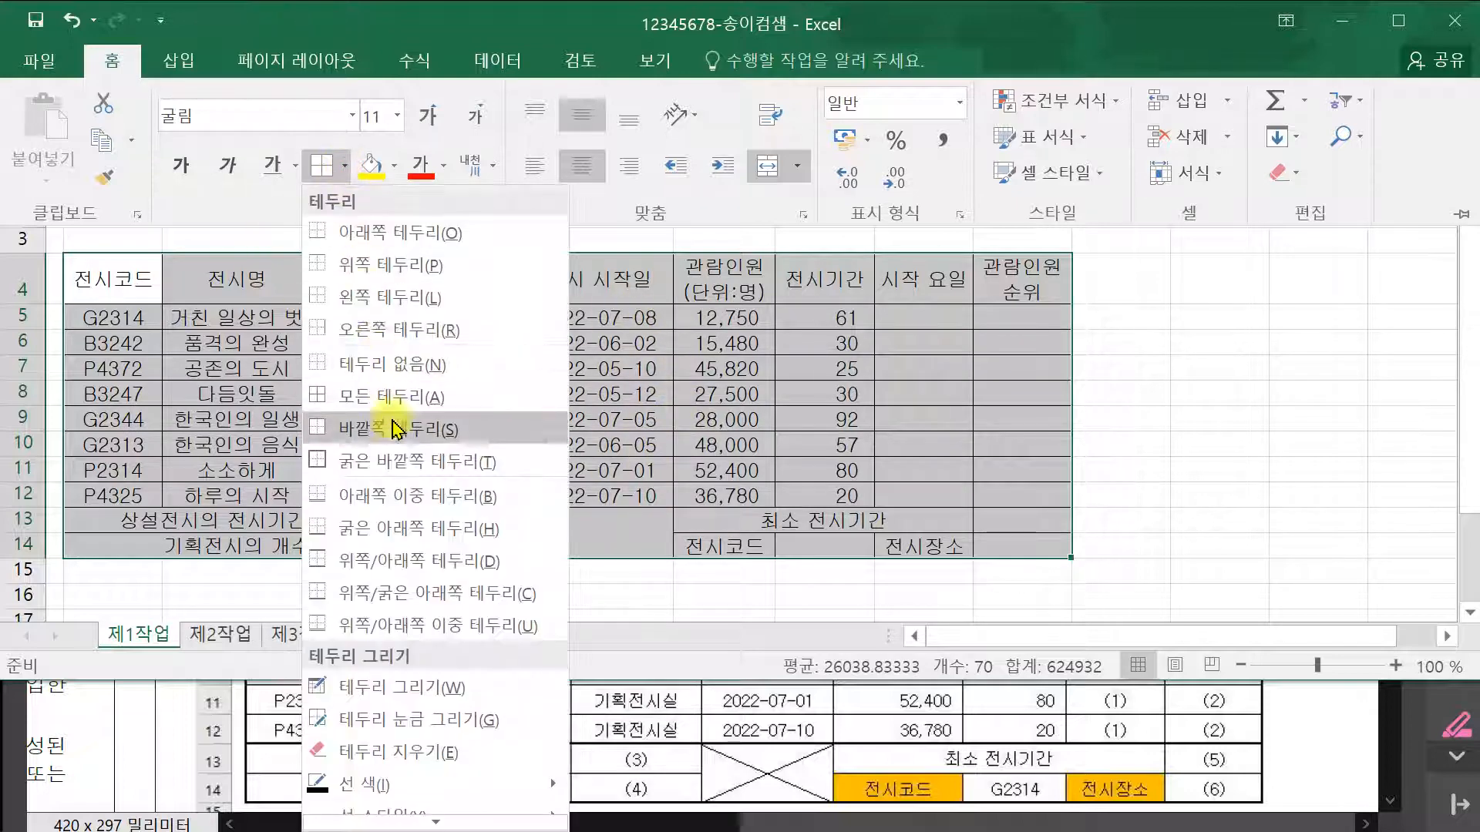
left_click(397, 466)
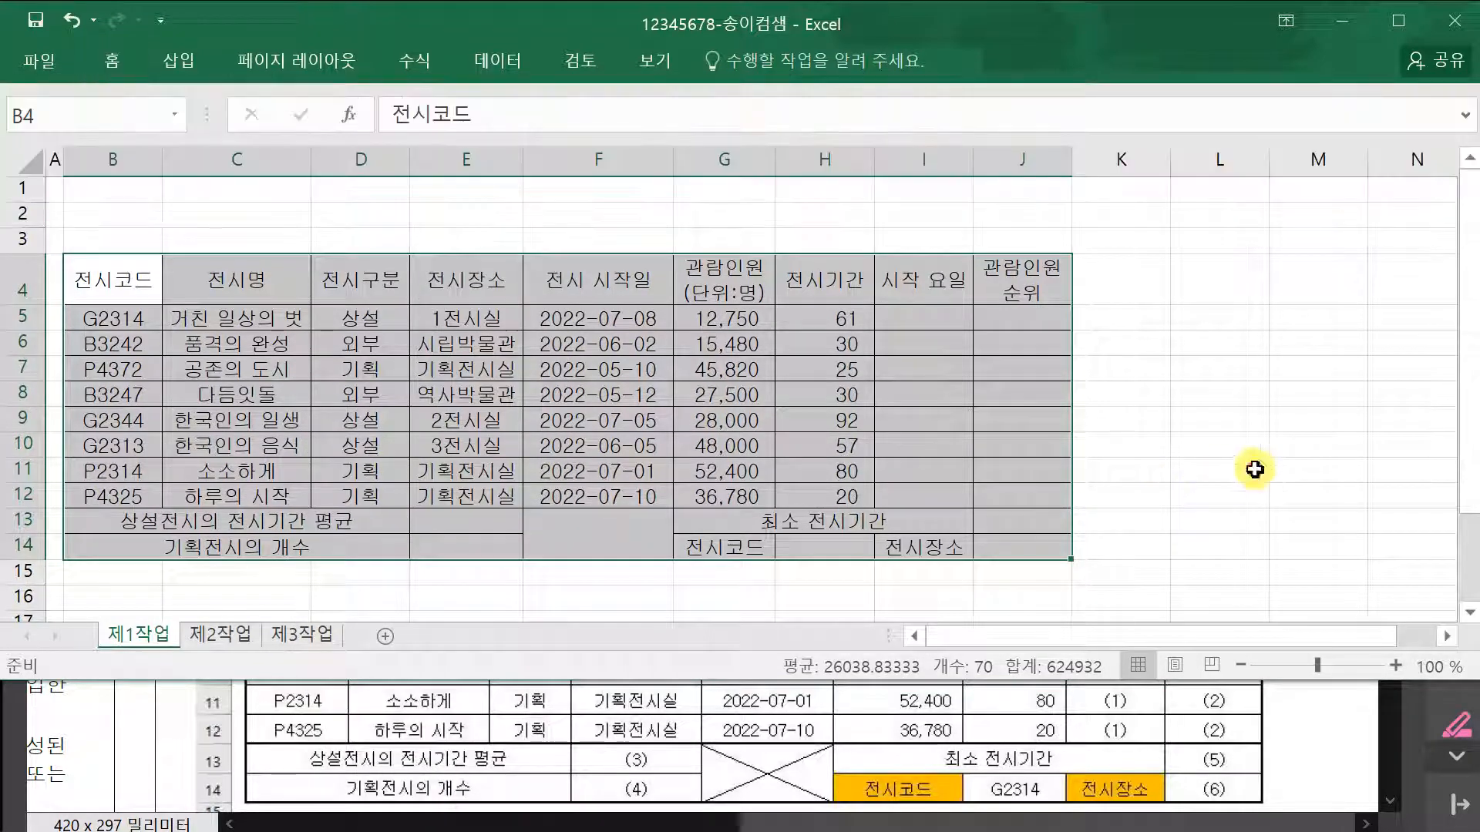
left_click(1310, 368)
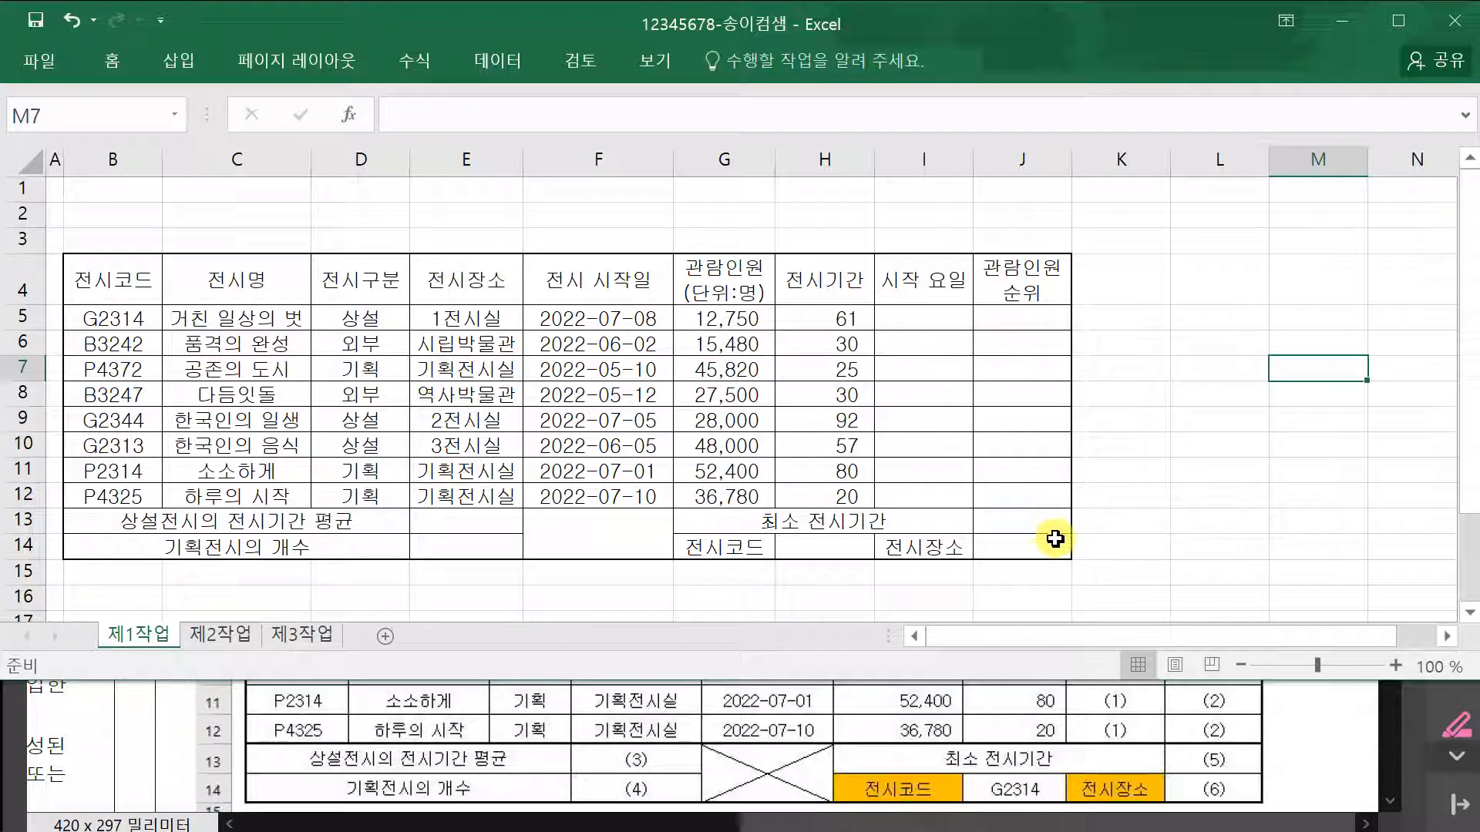
- Compare the border lines with the exam PDF and apply a thick outside border to the data rows B5:J12
left_click(1314, 729)
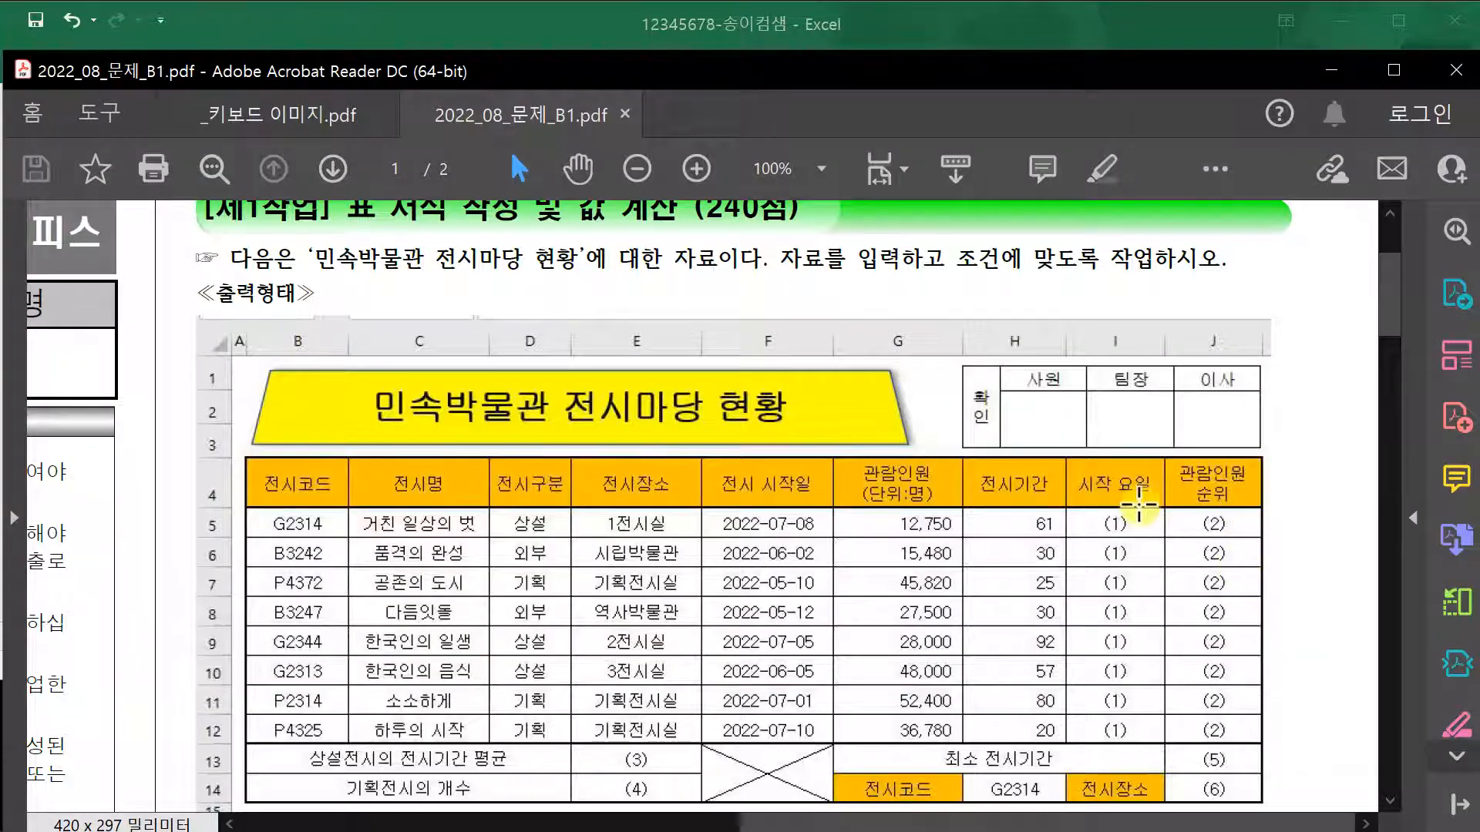
left_click(669, 24)
left_click_drag(114, 318, 998, 497)
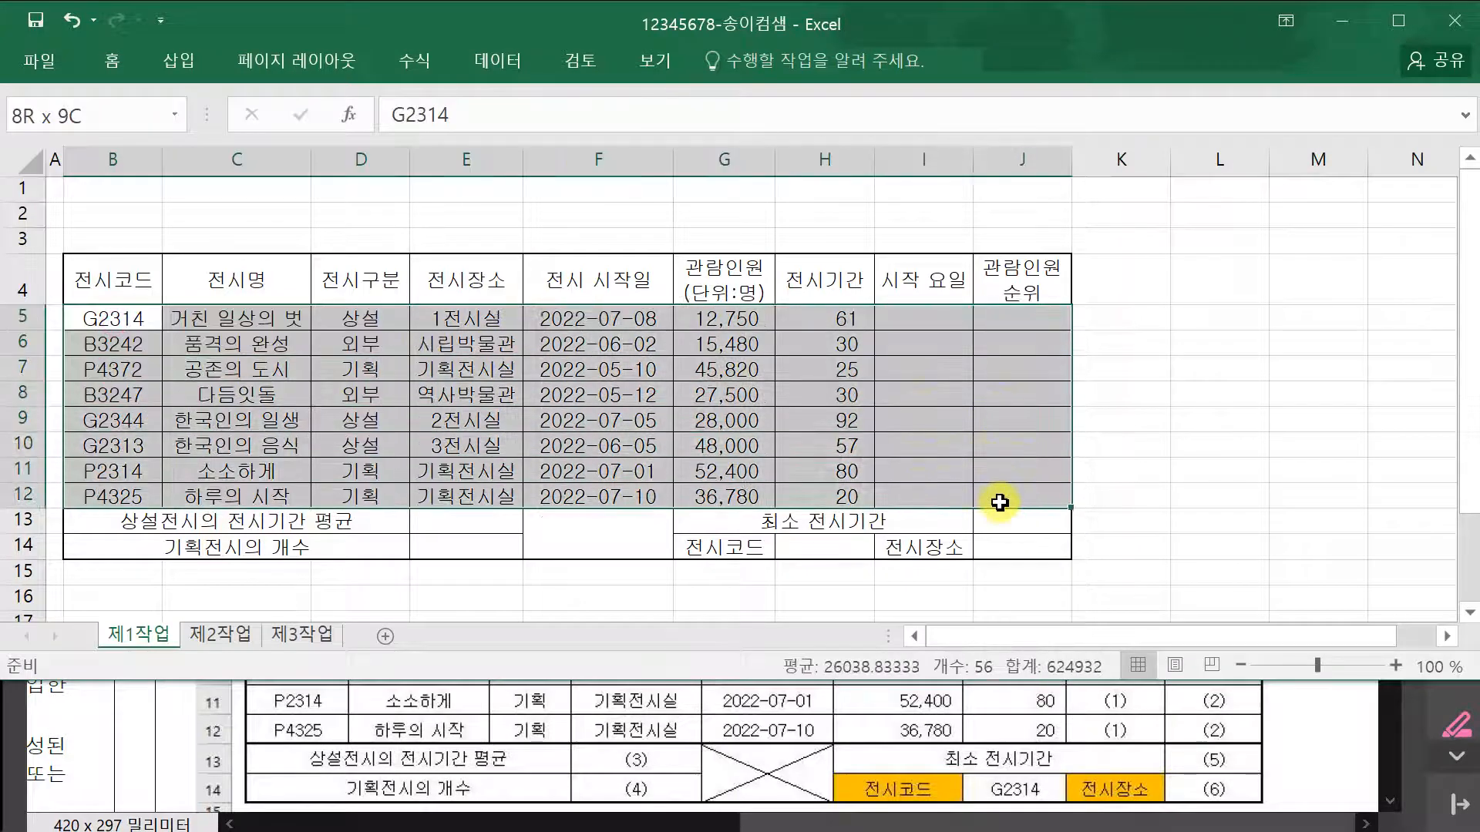
left_click(112, 62)
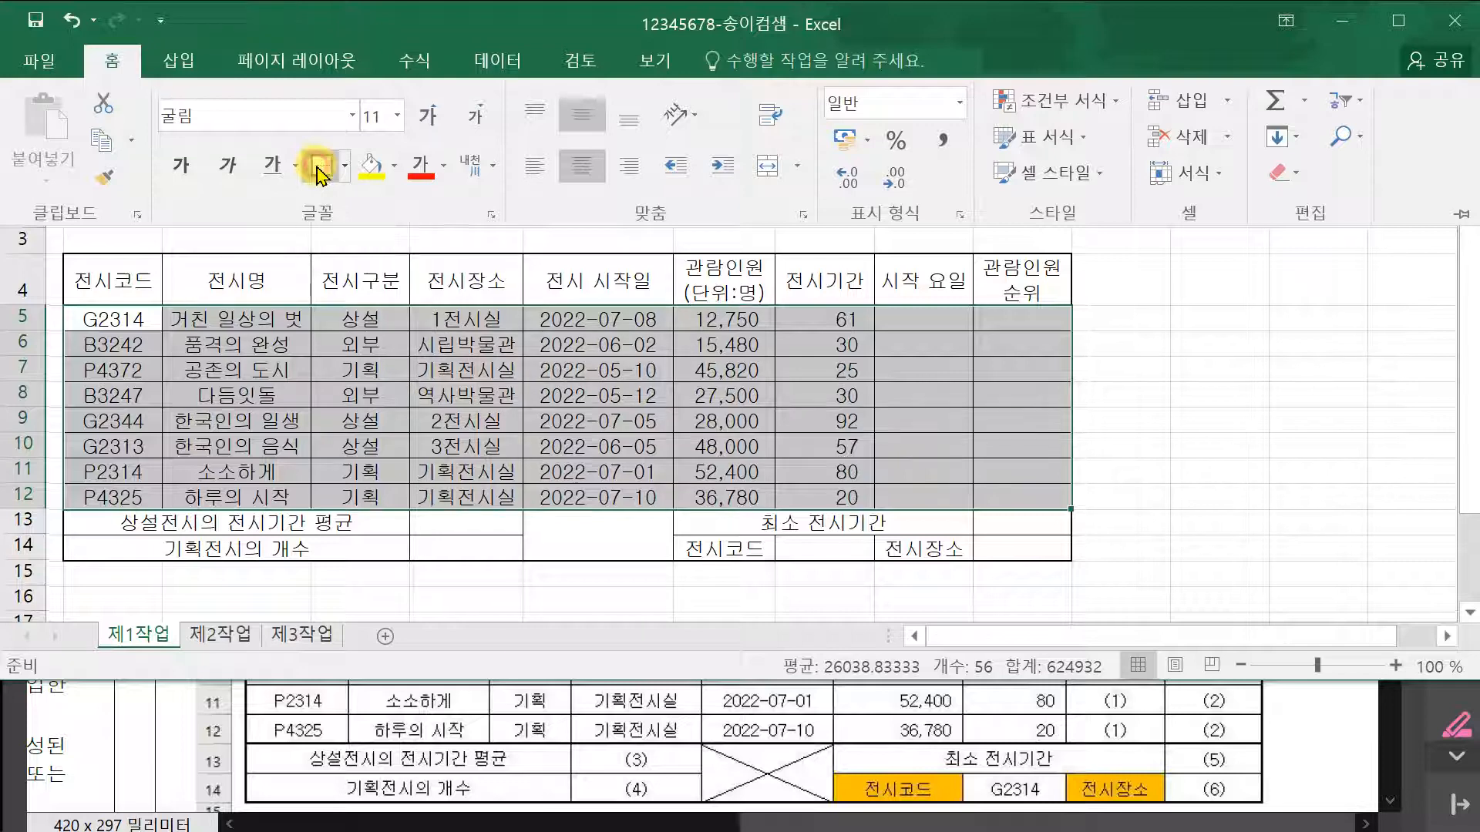
left_click(1231, 368)
left_click(1231, 368)
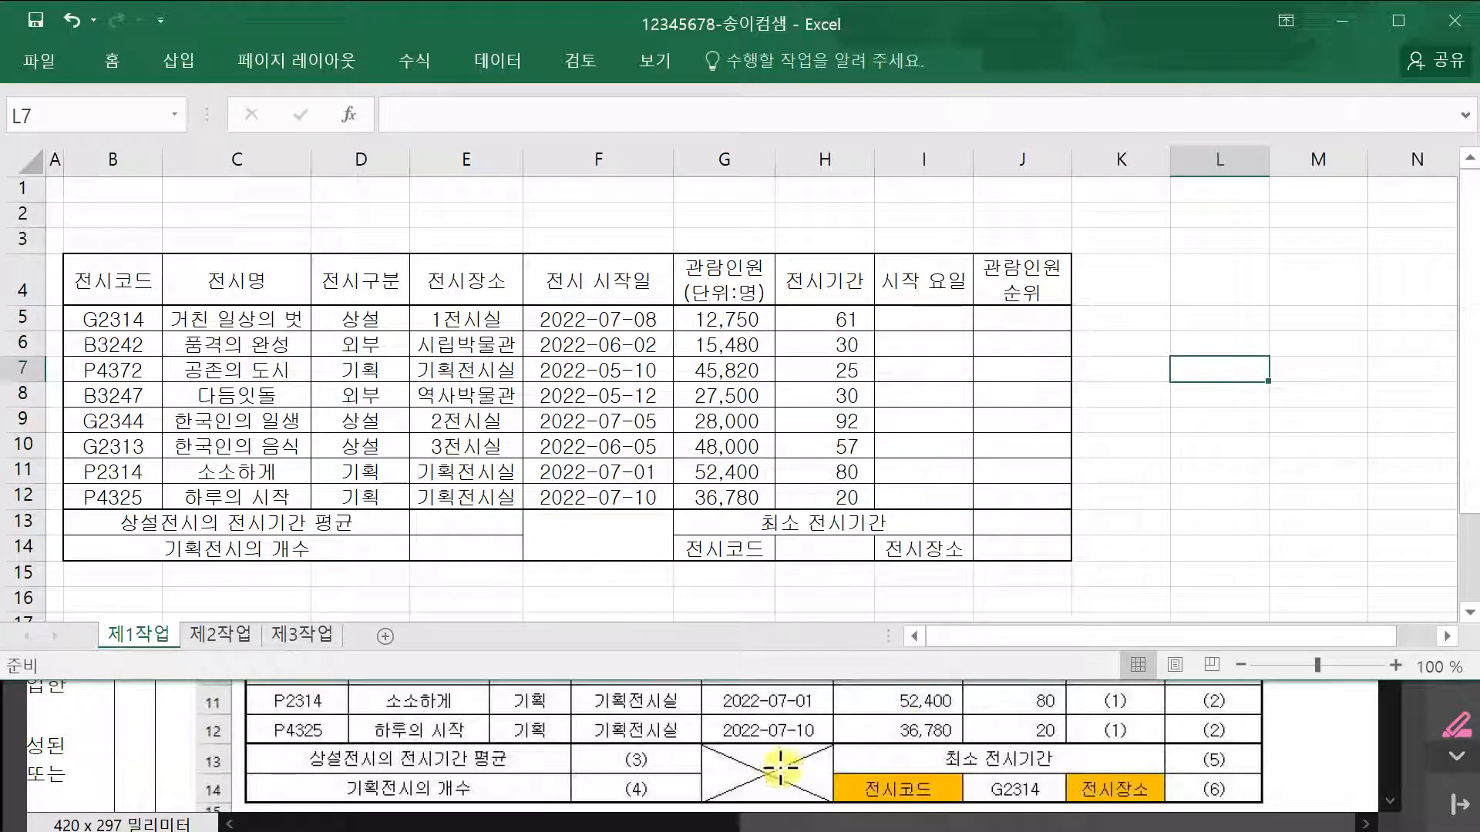
- Add both diagonal borders to merged cell F13:F14 so they form an X
left_click(600, 532)
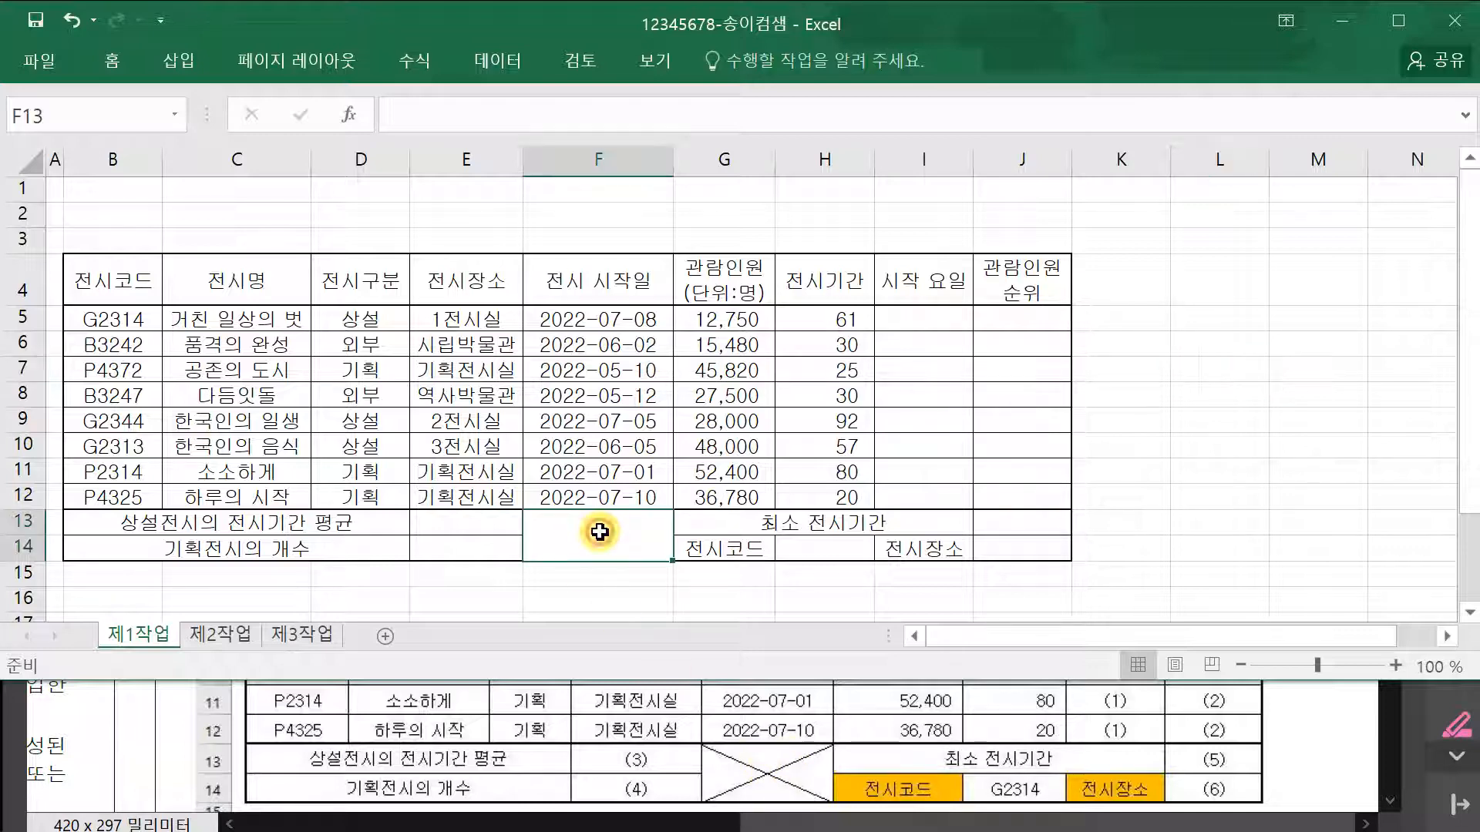
right_click(600, 532)
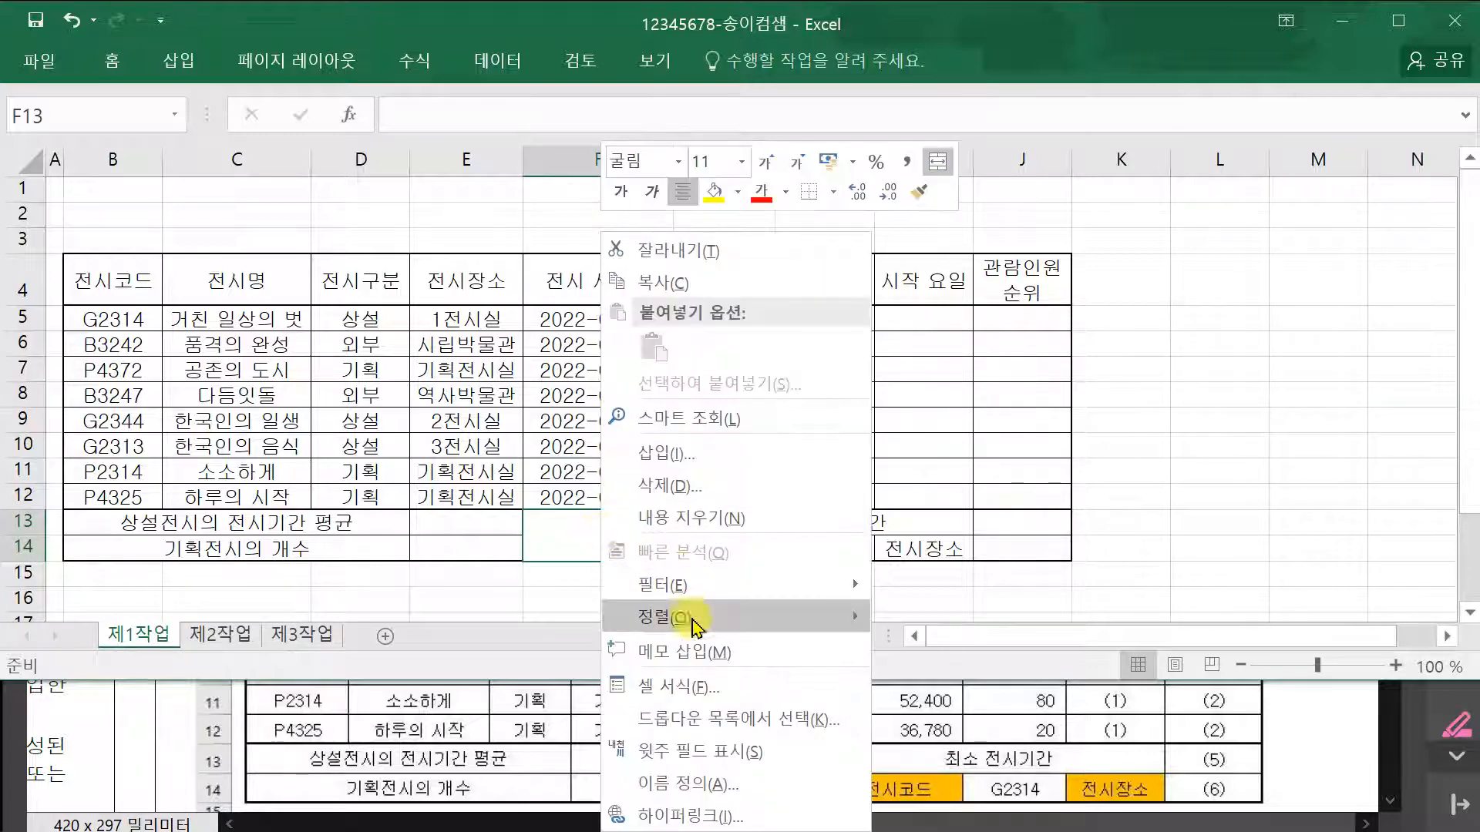
left_click(709, 679)
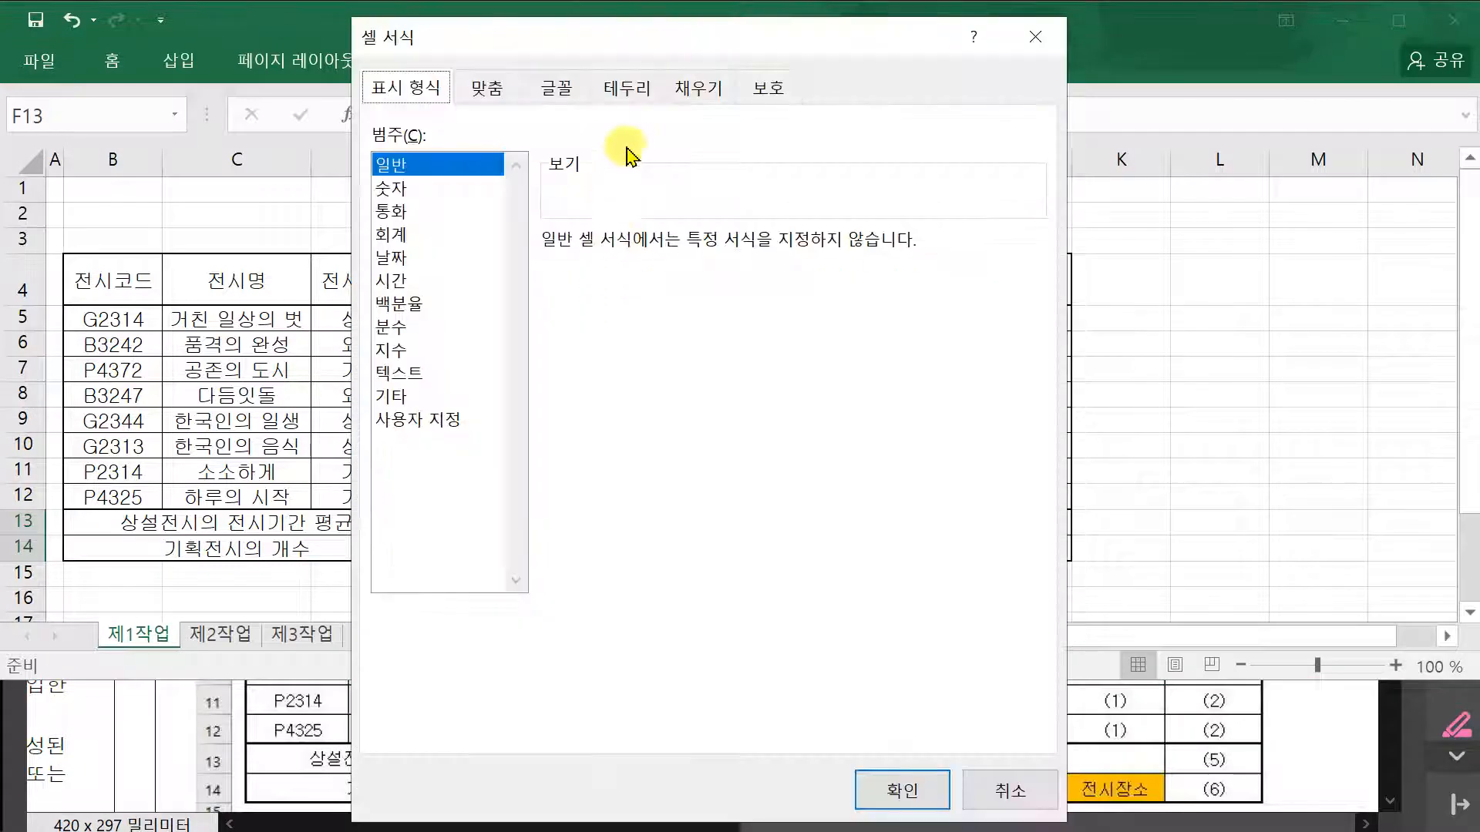
left_click(624, 88)
left_click(580, 509)
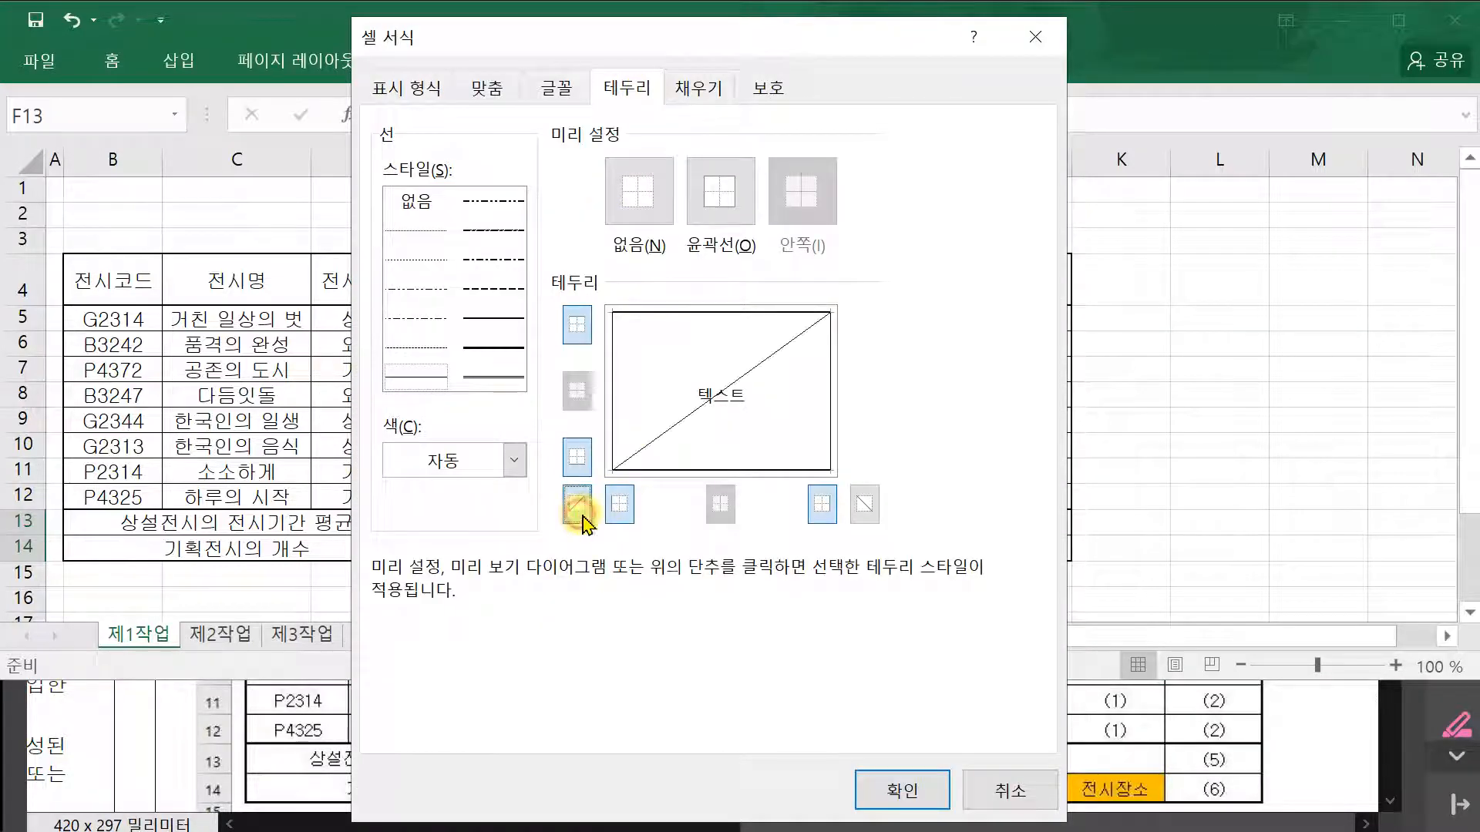
left_click(859, 510)
left_click(907, 787)
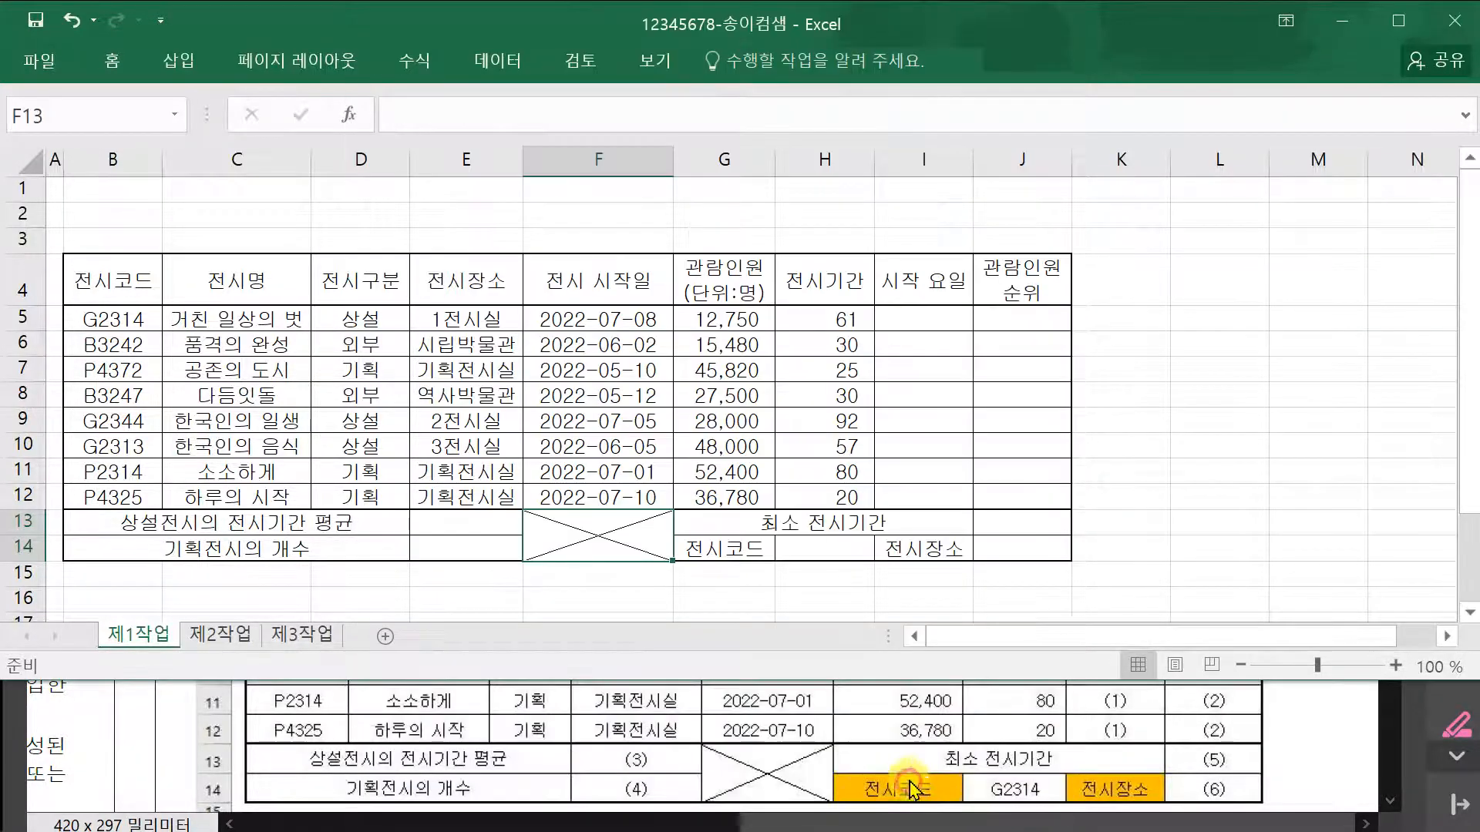
left_click(1316, 401)
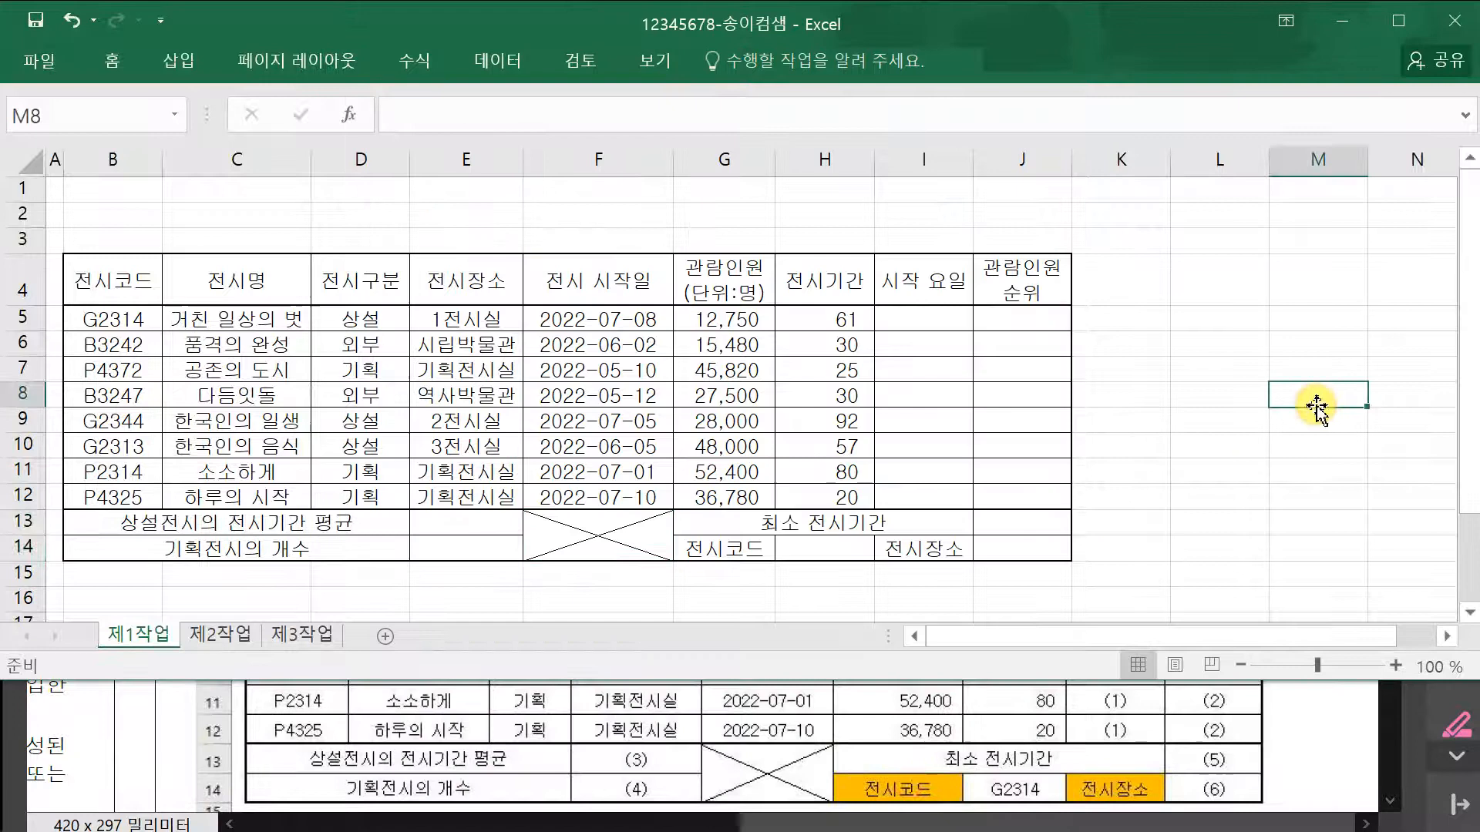
- Check the title area in the exam PDF and increase the height of rows 1 to 3 together
left_click(1340, 744)
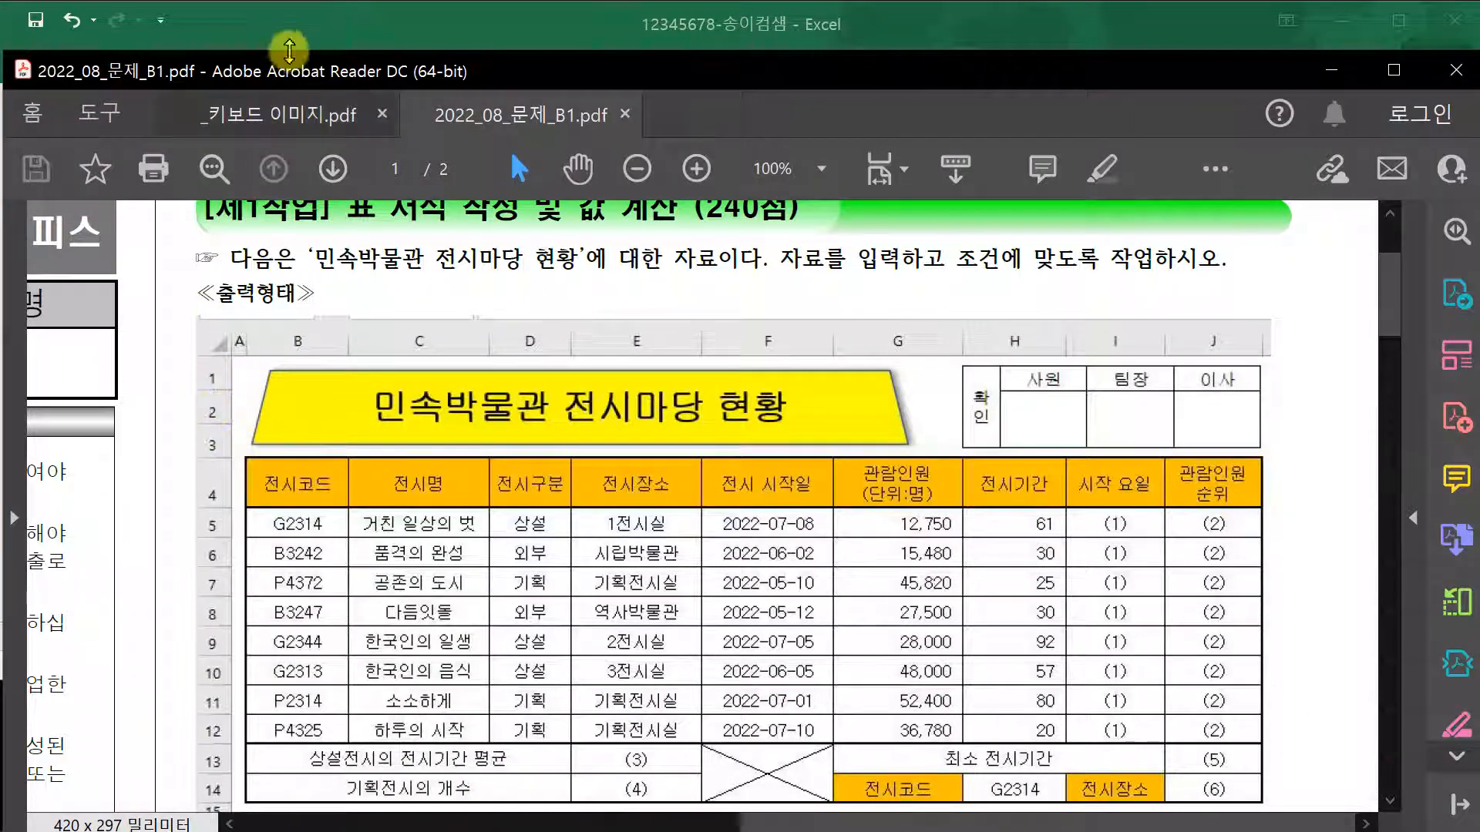
left_click(296, 29)
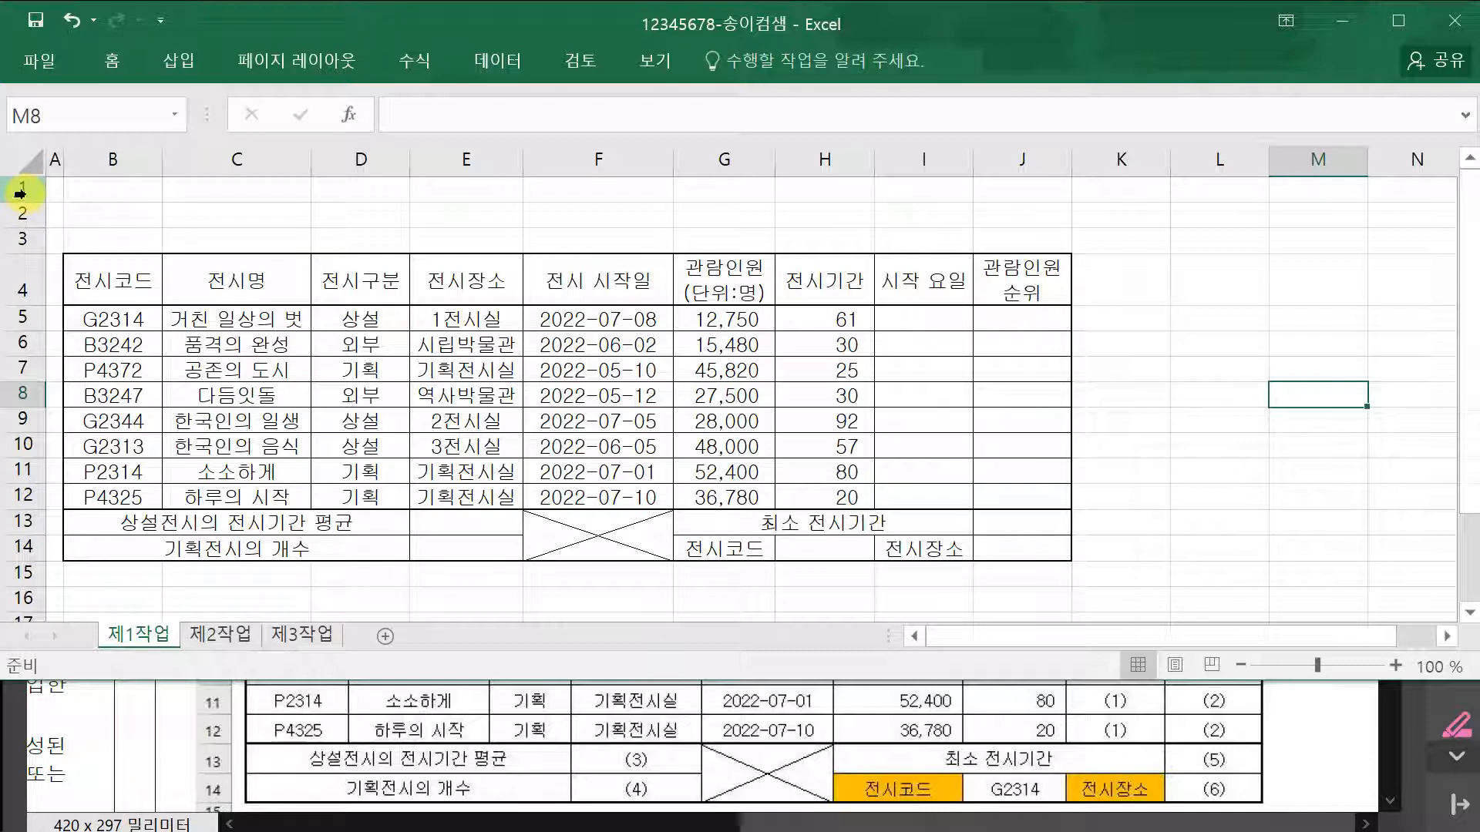
left_click_drag(22, 188, 21, 247)
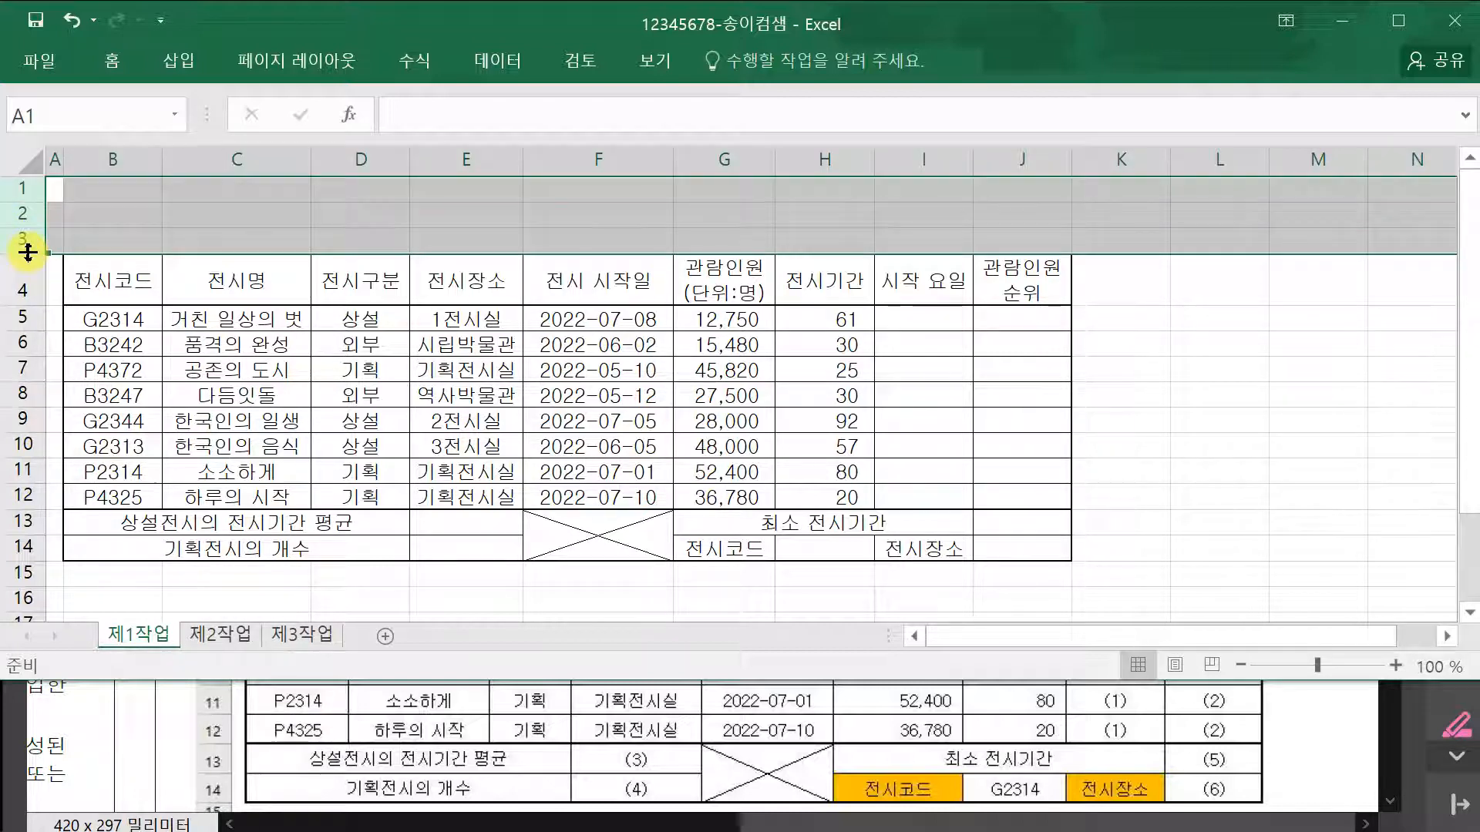
left_click_drag(28, 252, 109, 263)
left_click(1207, 423)
- Check the title shape in the exam PDF and draw a trapezoid over rows 1 to 3 from column B into column G
left_click(1320, 767)
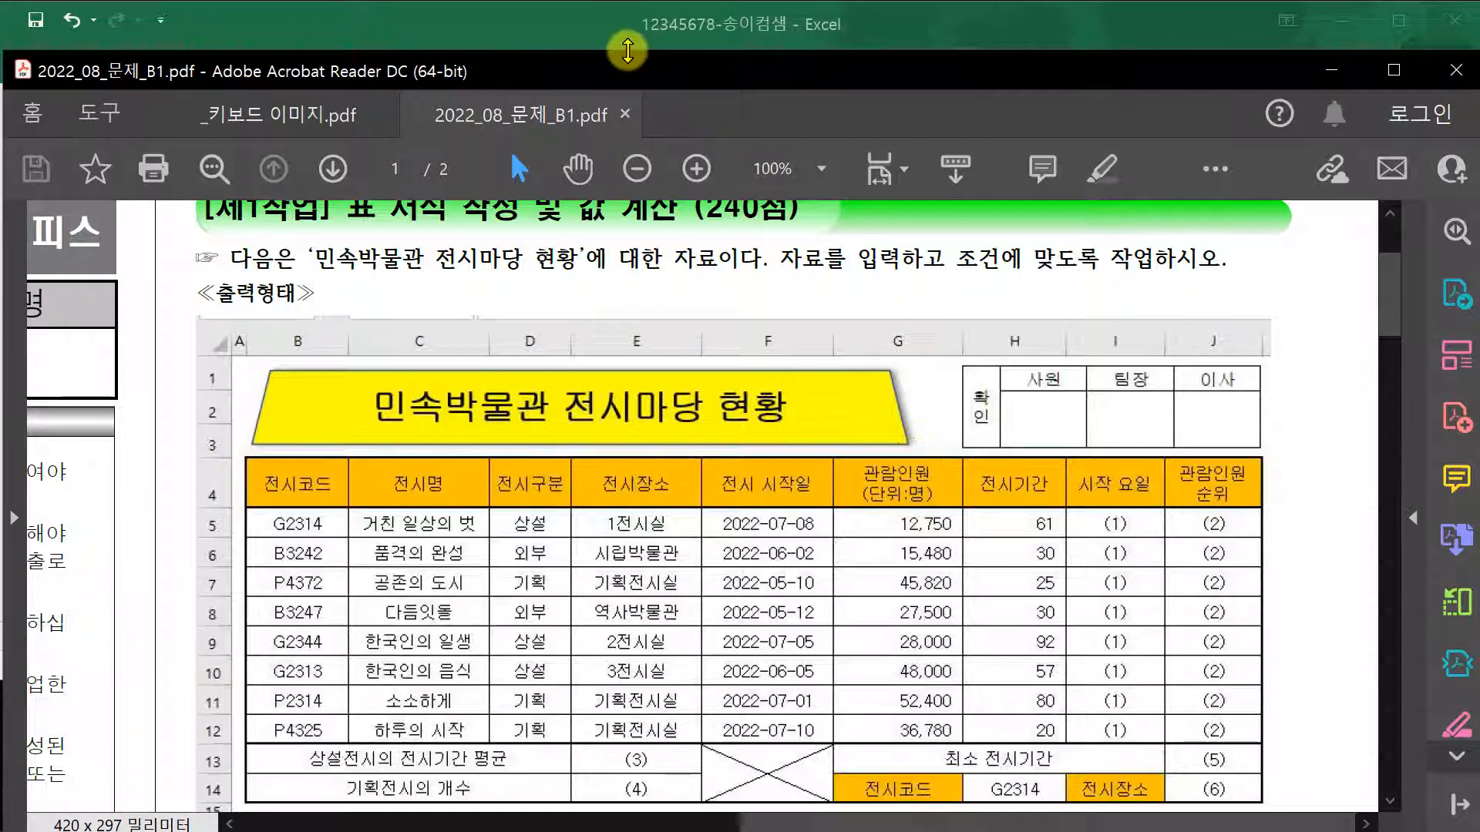
left_click(632, 35)
left_click(171, 61)
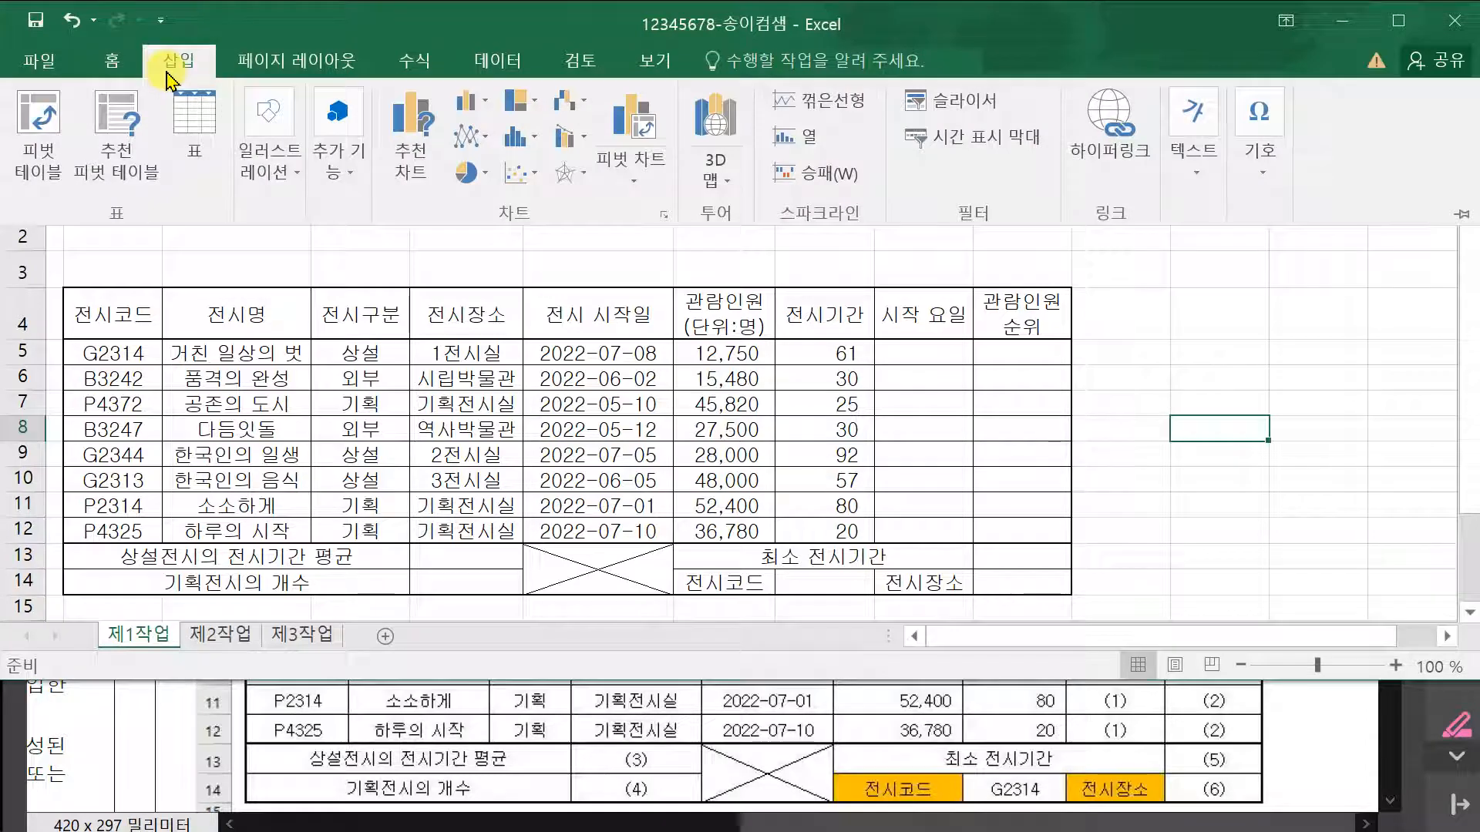
left_click(257, 179)
left_click(412, 289)
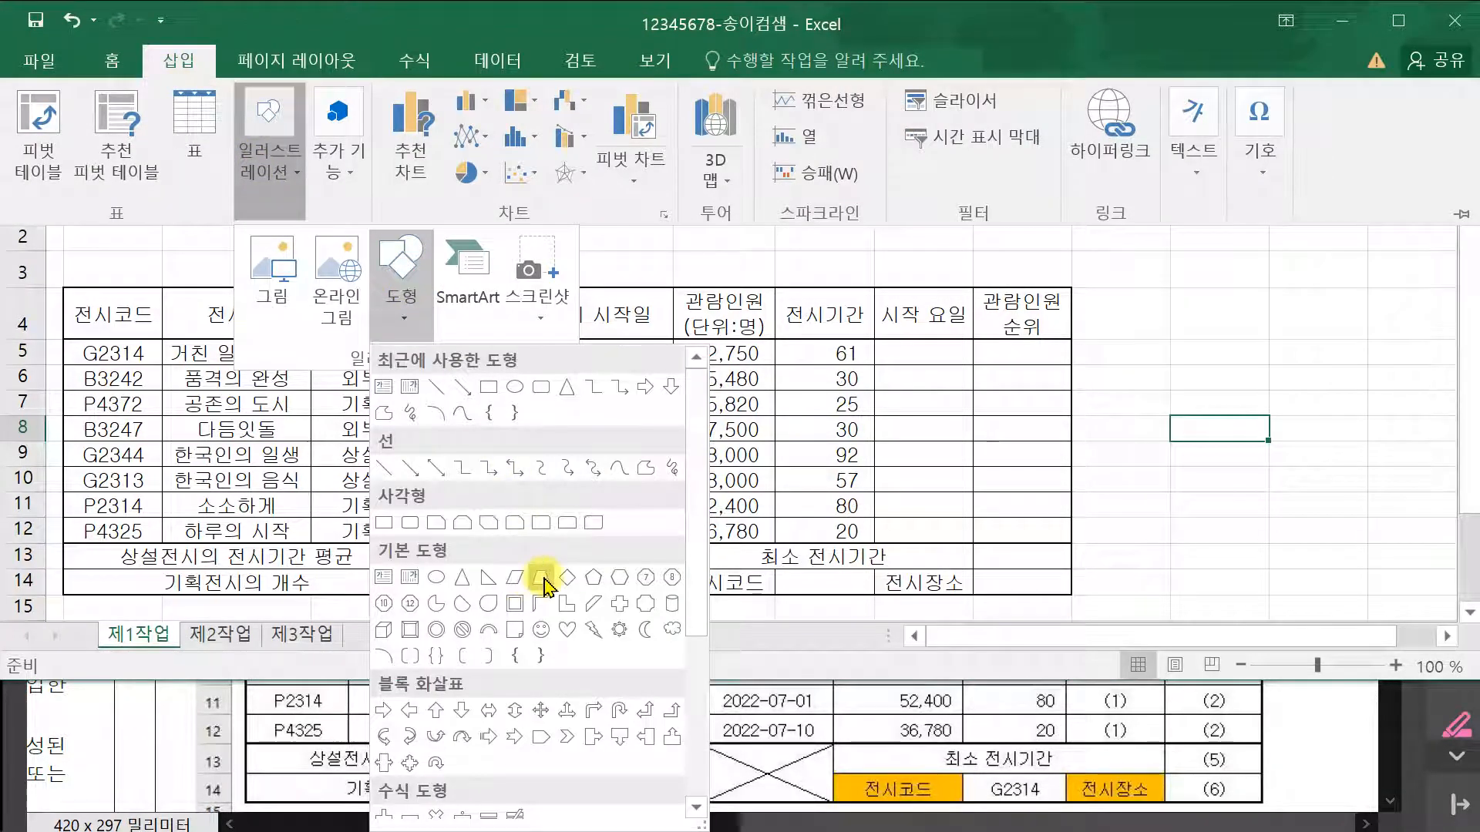
left_click(542, 577)
left_click_drag(67, 189, 739, 282)
- Check the title conditions in the exam PDF and apply the 오프셋 오른쪽 shadow to the trapezoid
left_click(1305, 717)
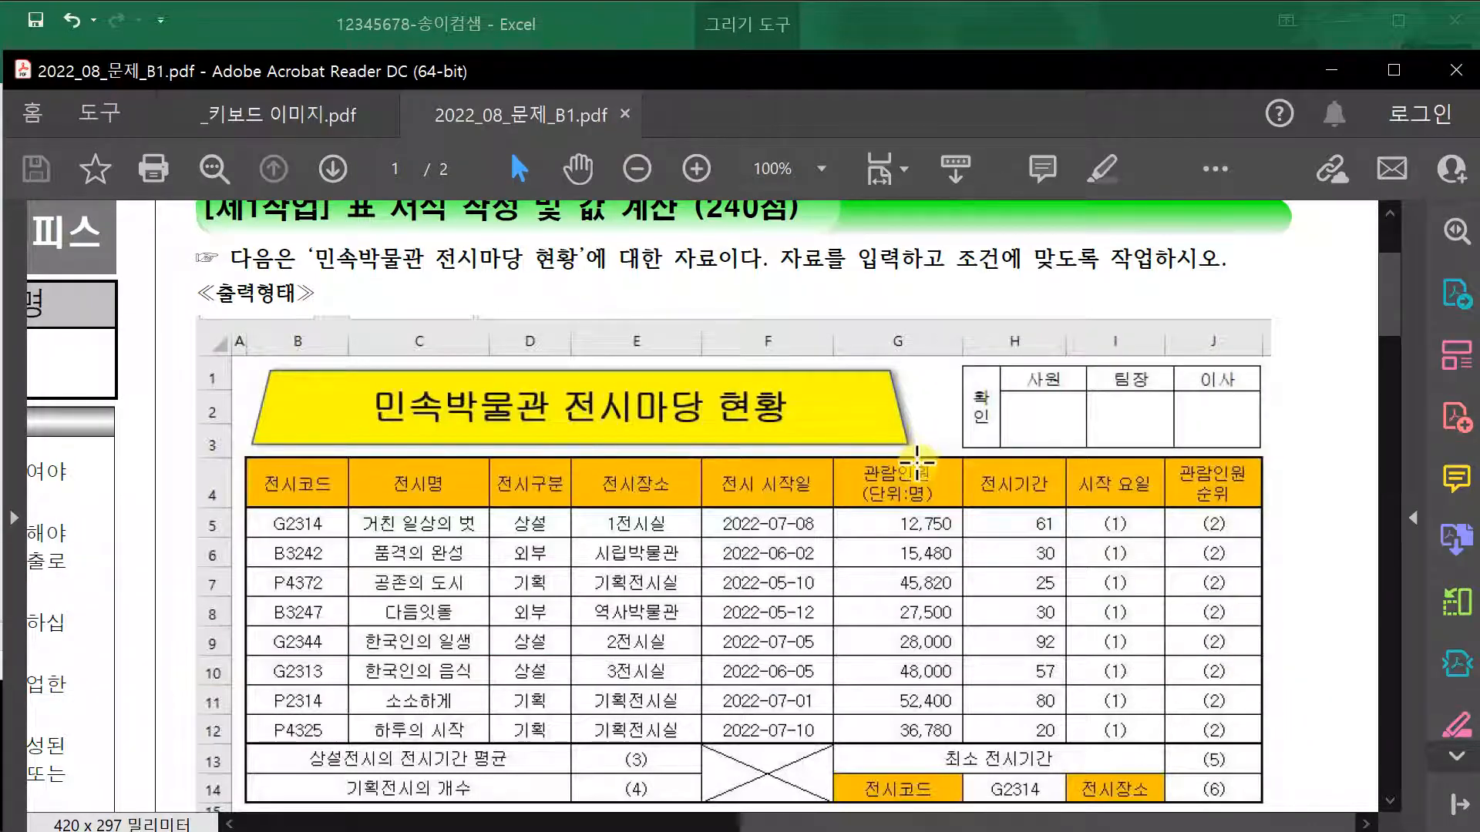
scroll(917, 459, "down", 1)
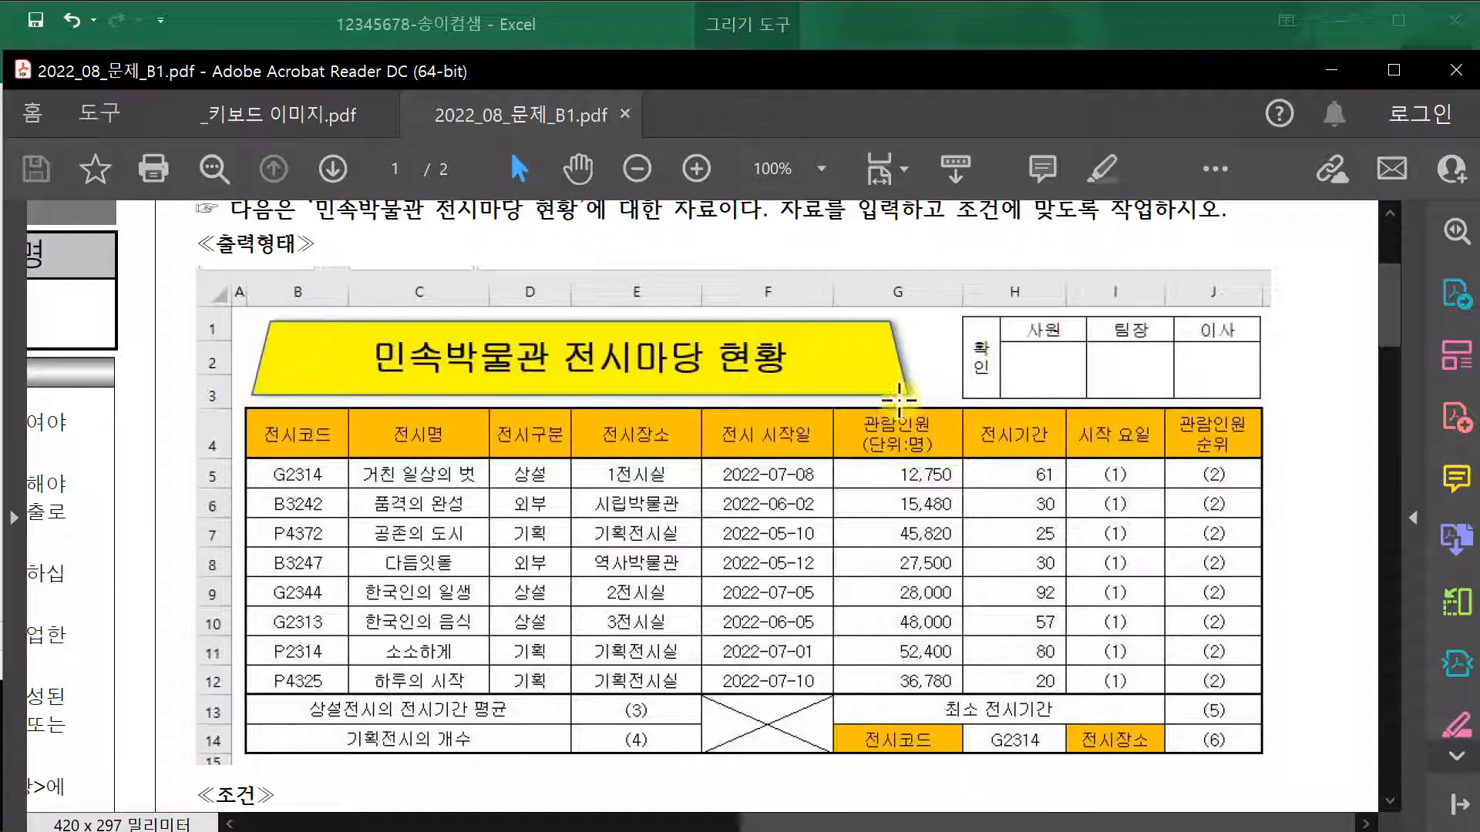
scroll(839, 555, "down", 3)
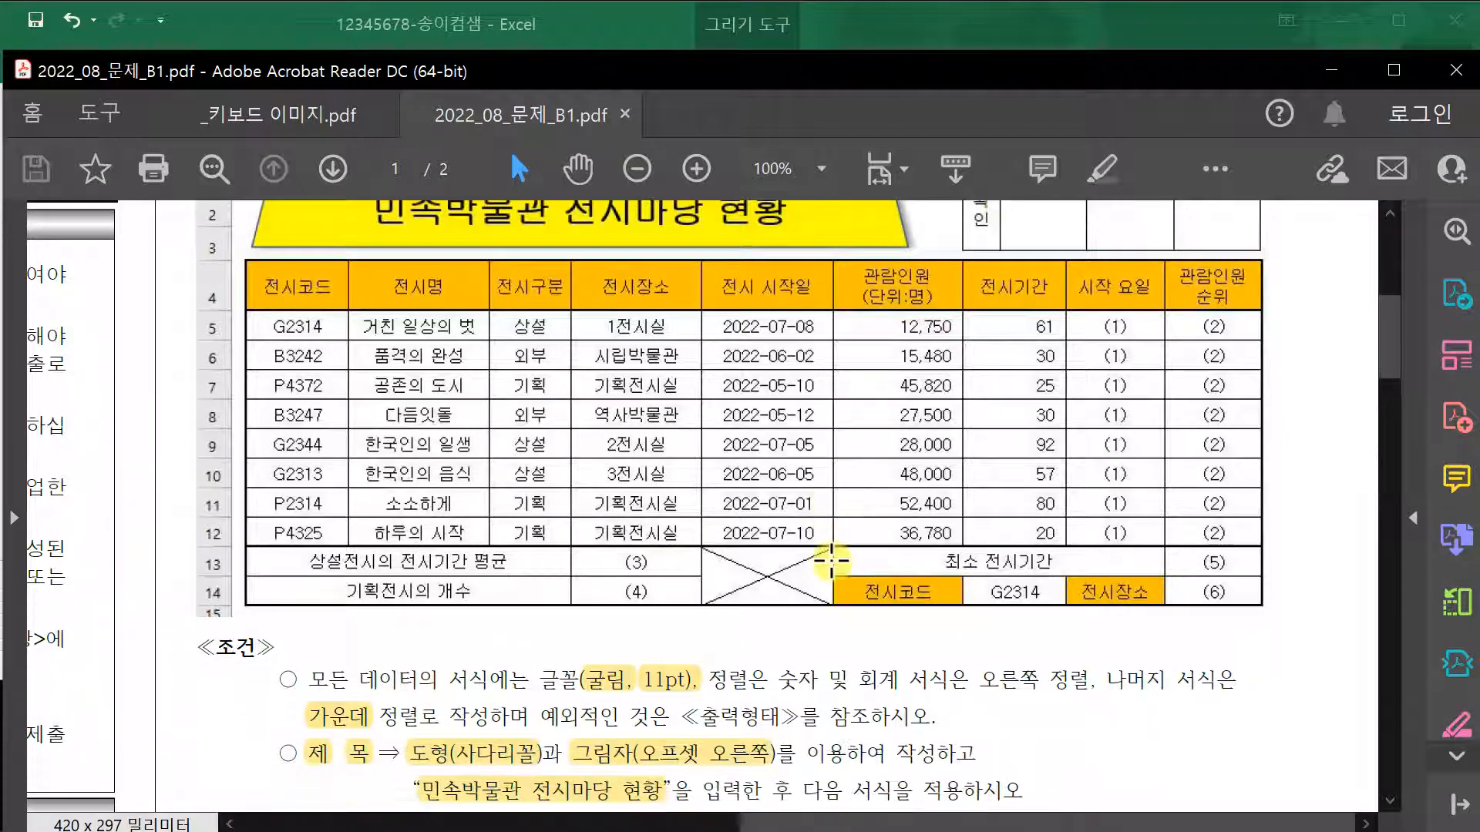
scroll(832, 561, "down", 1)
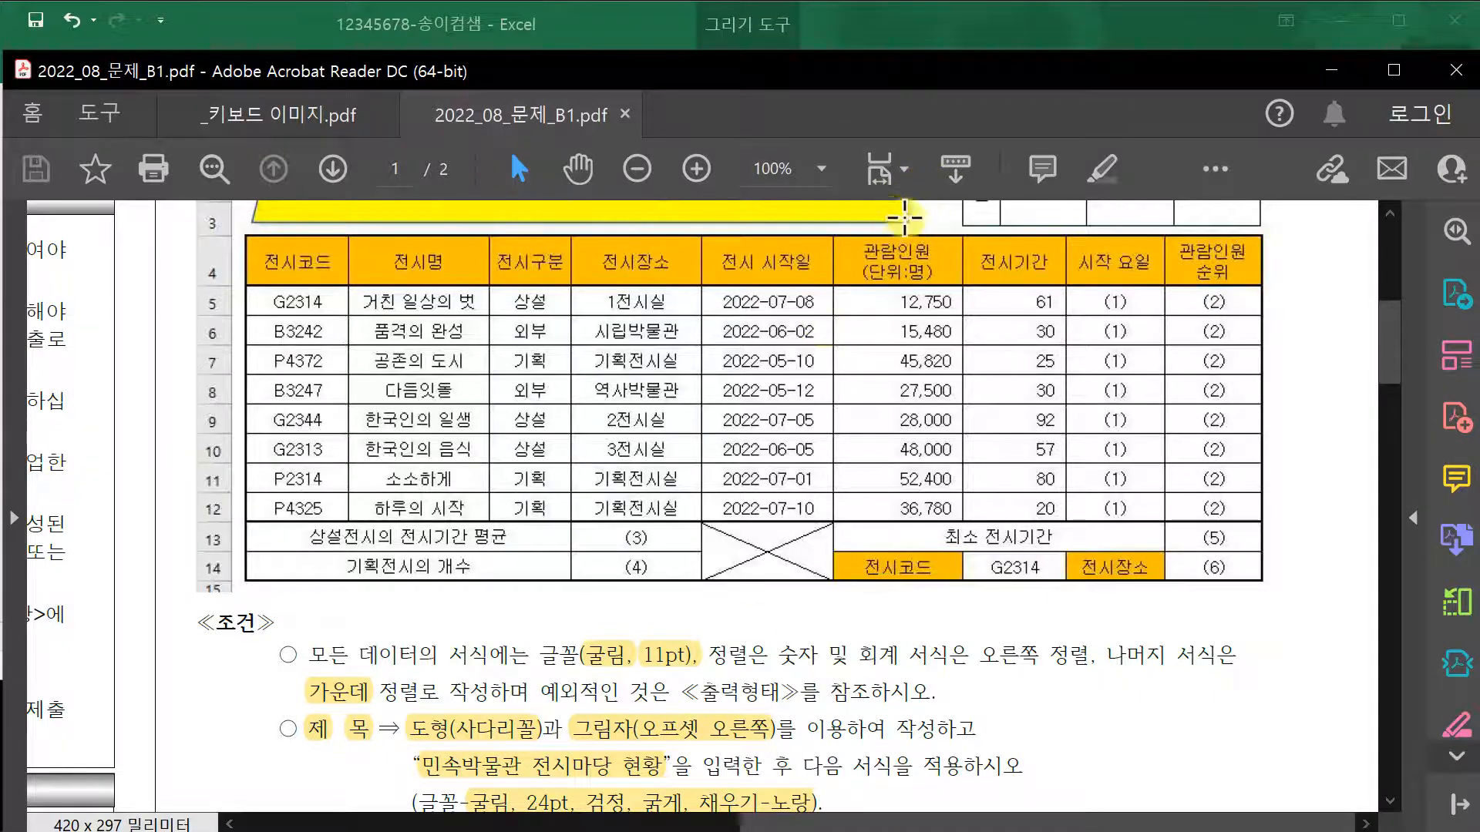
left_click(867, 48)
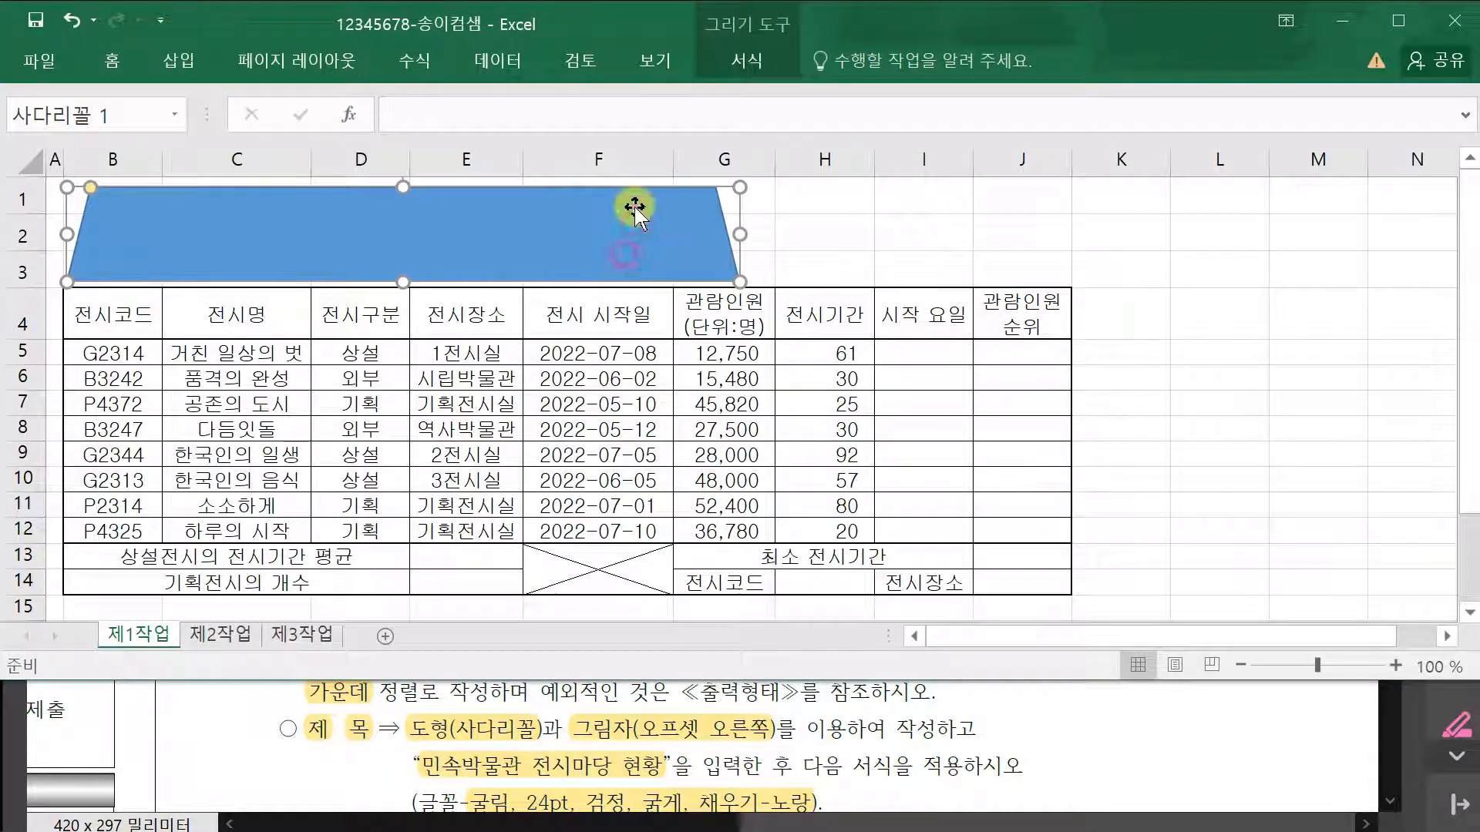
left_click(731, 67)
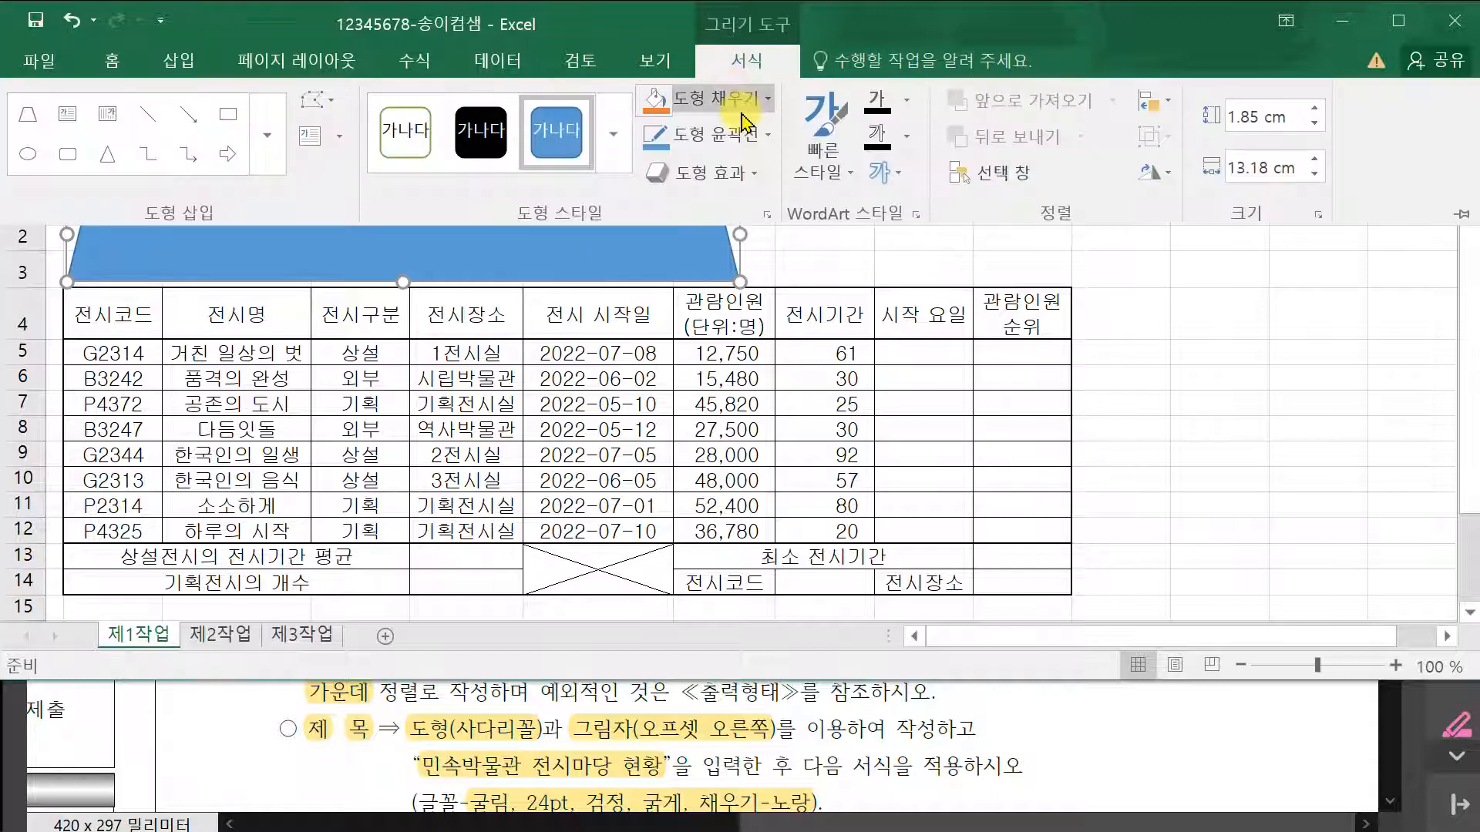
left_click(726, 187)
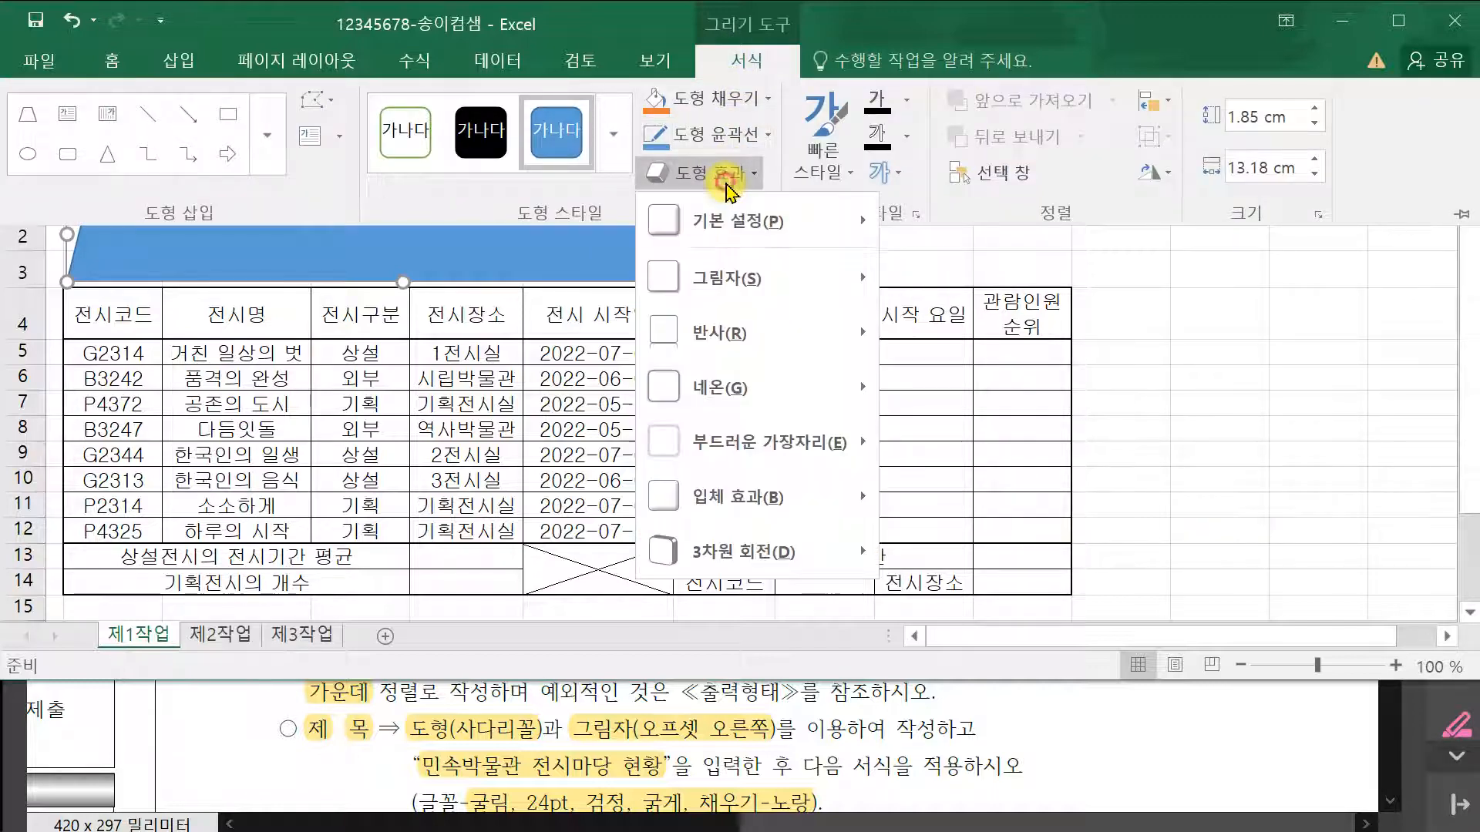
mouse_move(733, 282)
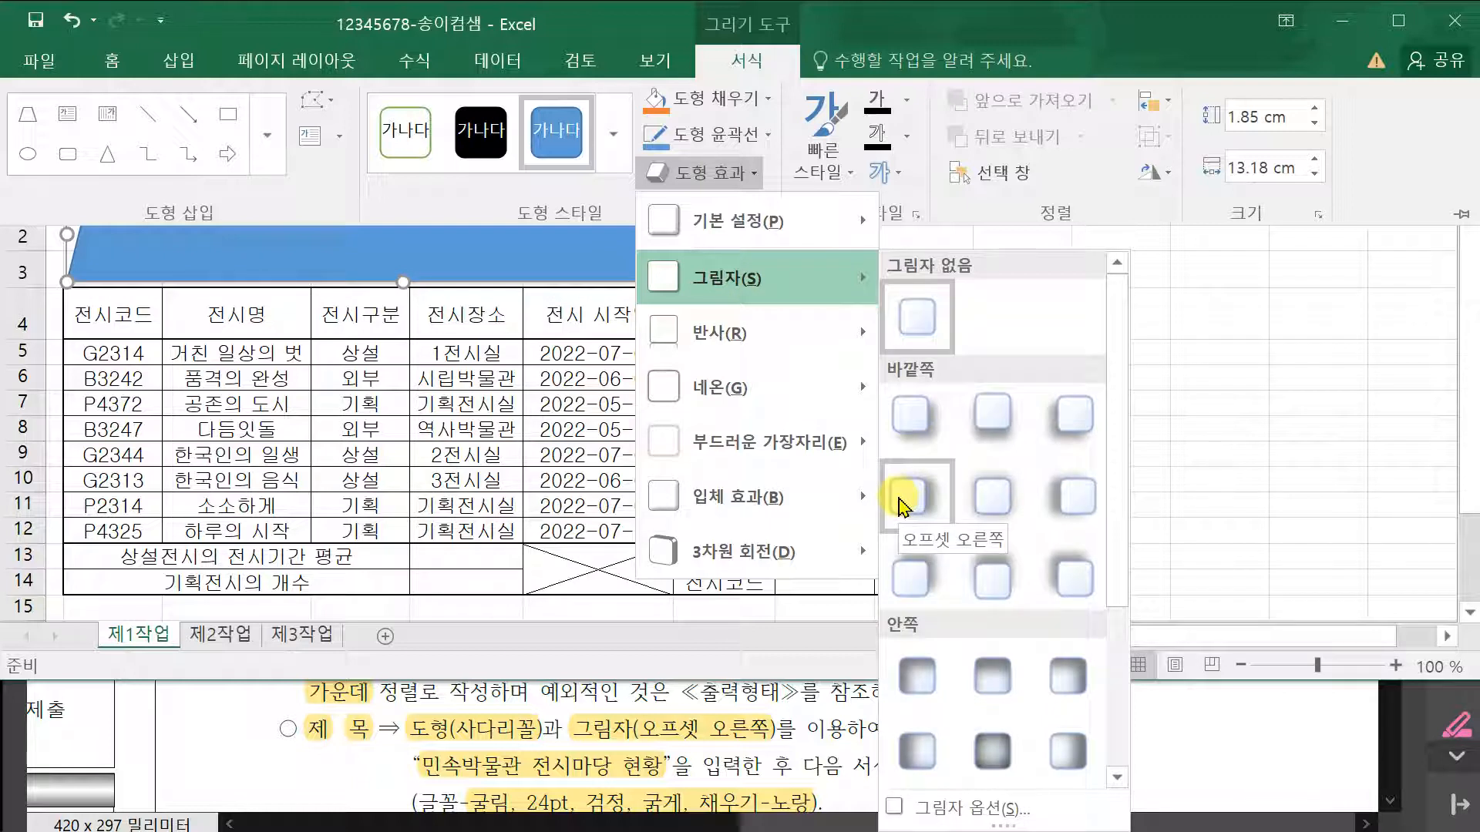
left_click(903, 501)
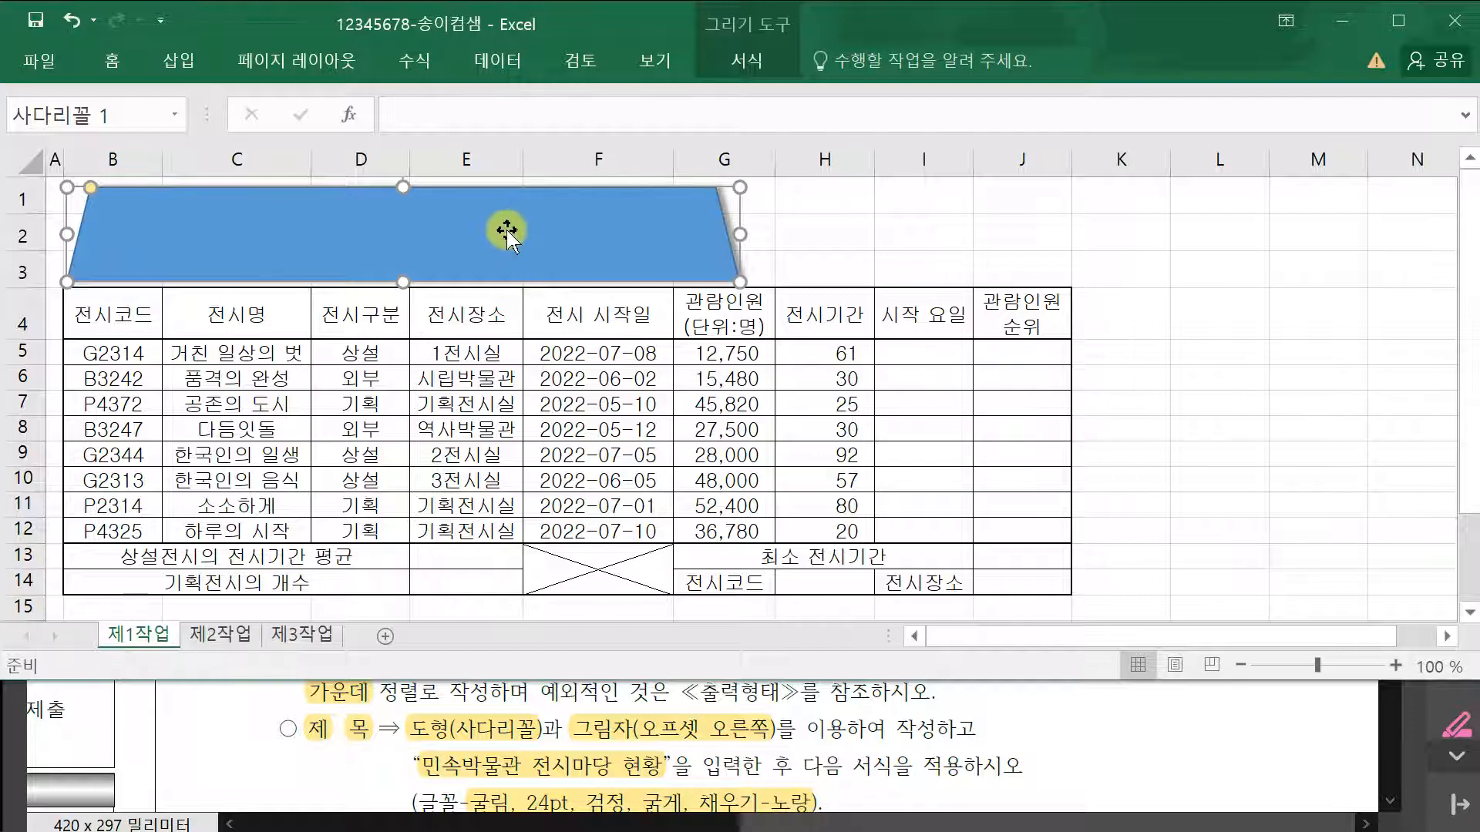
- Set the trapezoid's text font to 굴림 and its size to 24 pt
left_click(109, 58)
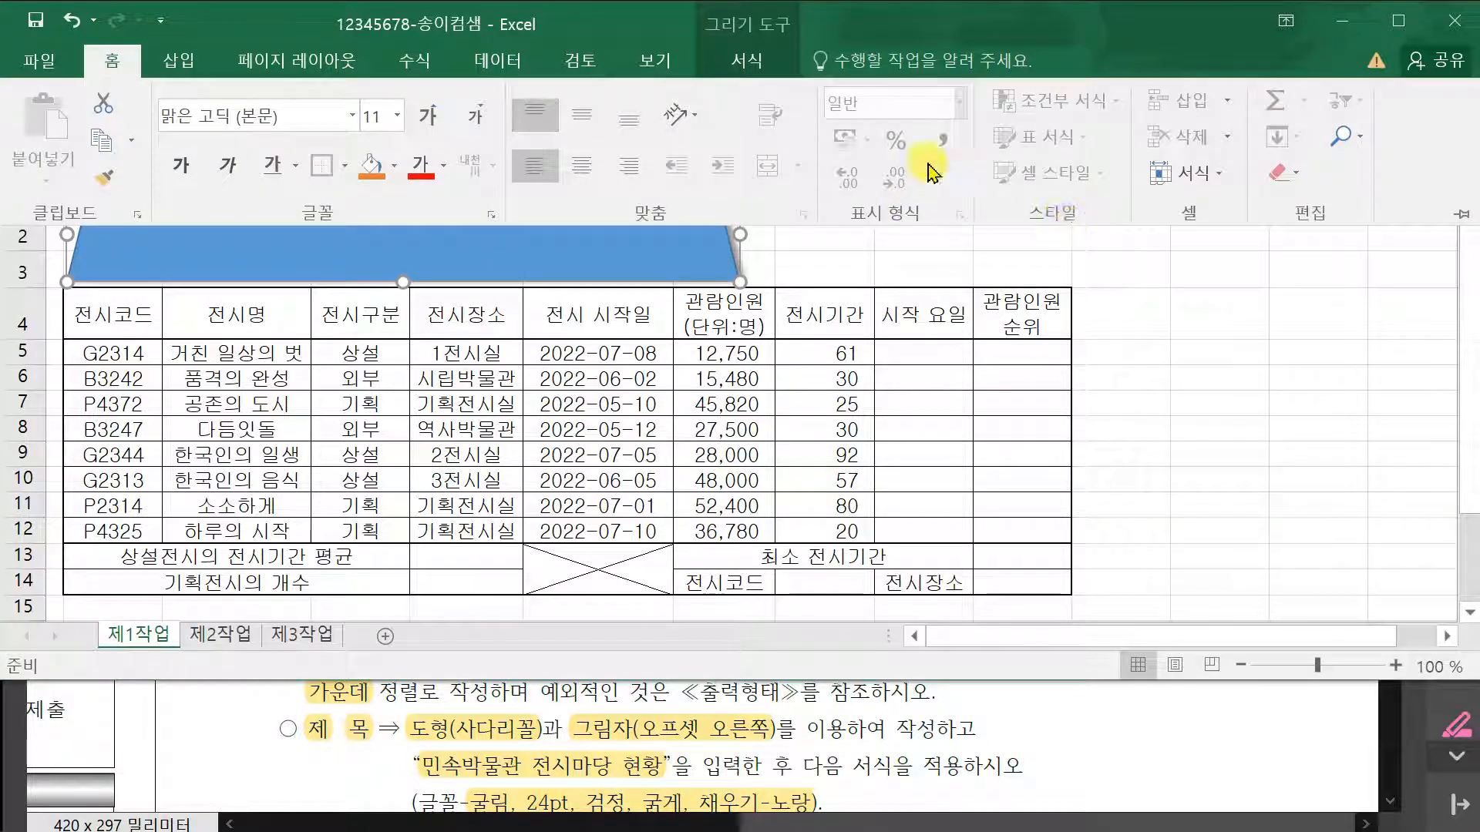
left_click(1463, 219)
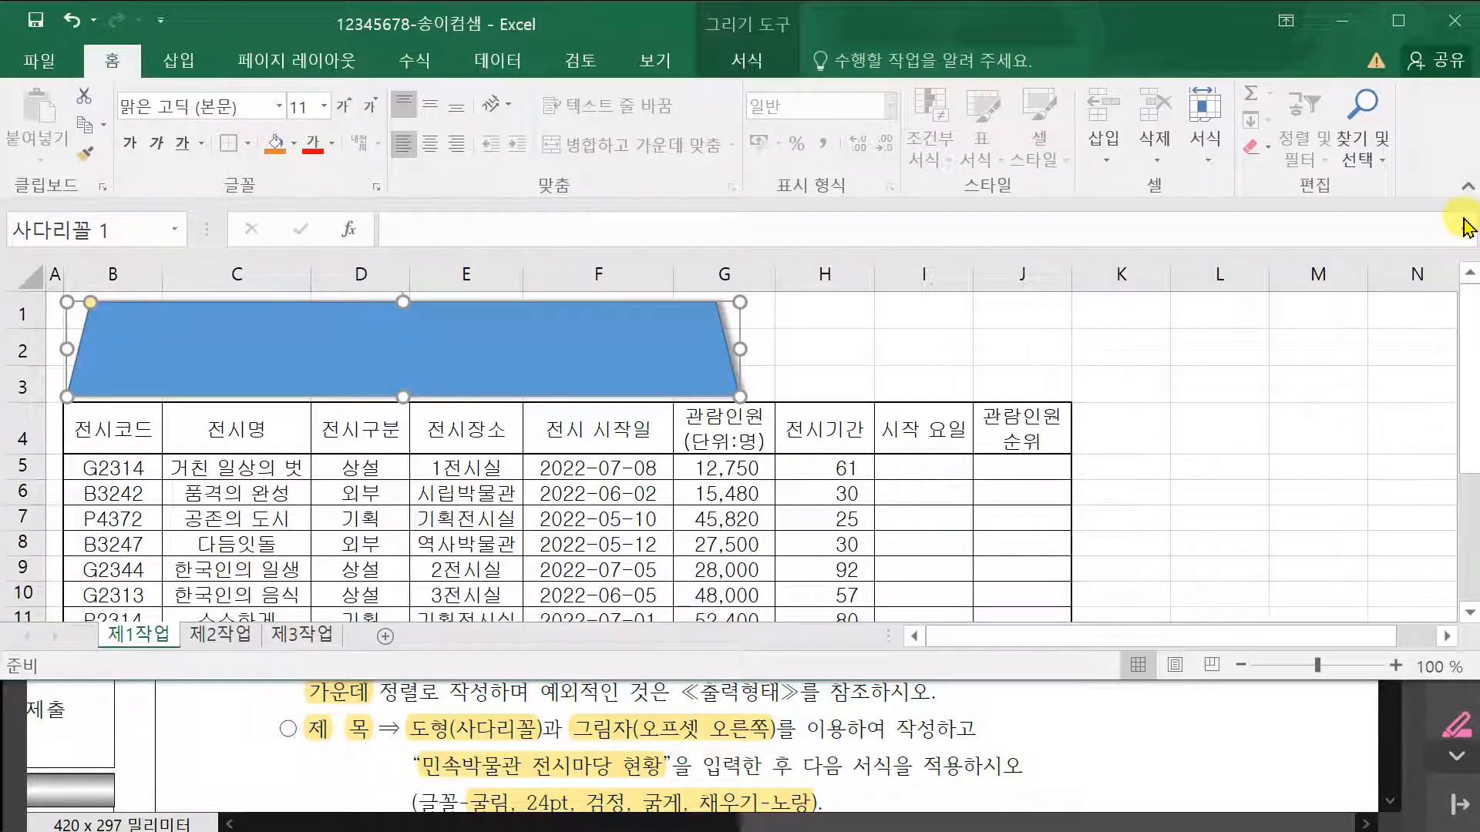
left_click(179, 106)
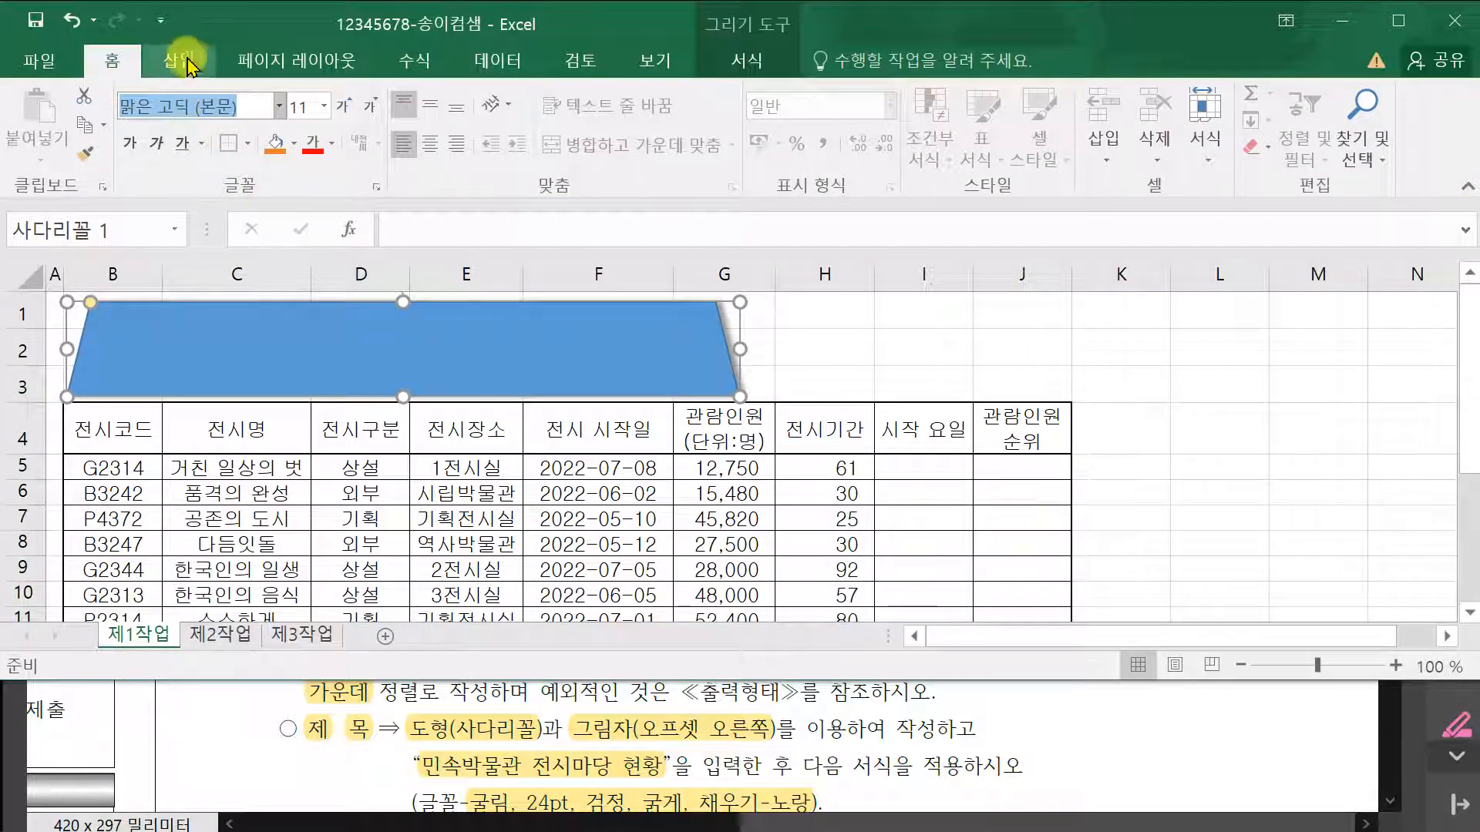
type("ㄱ림")
key("Return")
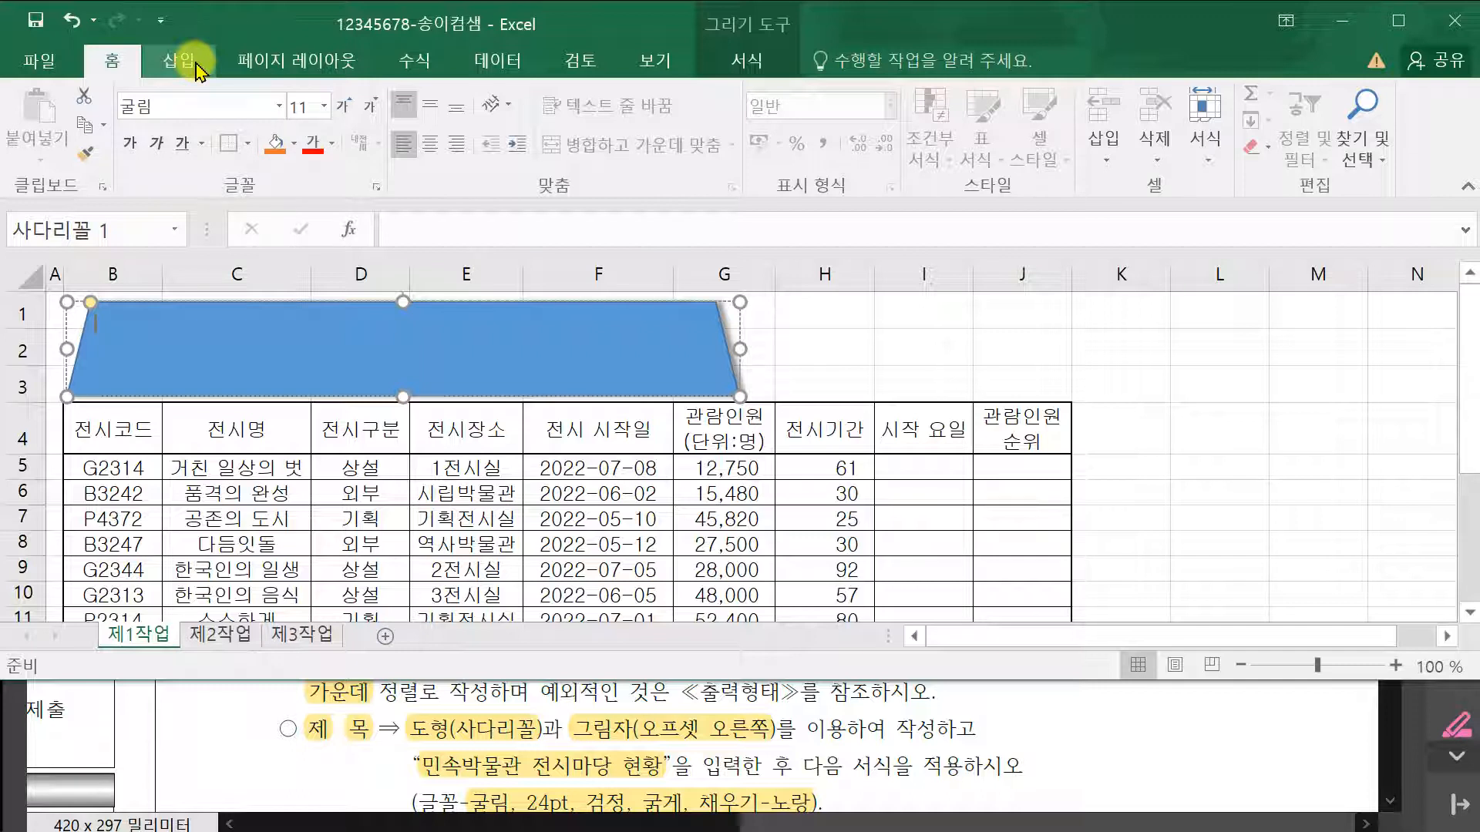
left_click(295, 106)
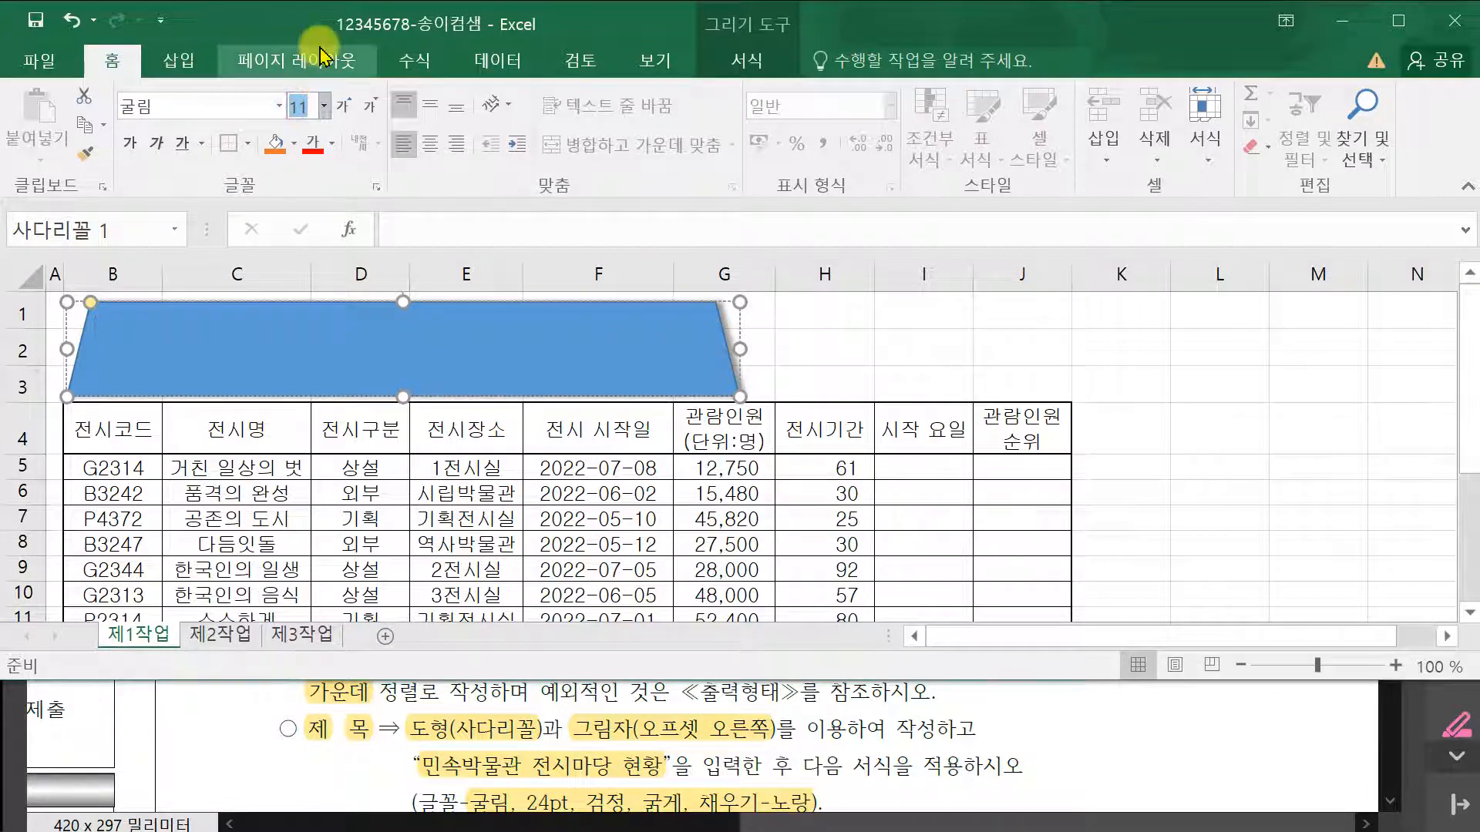
key("Return")
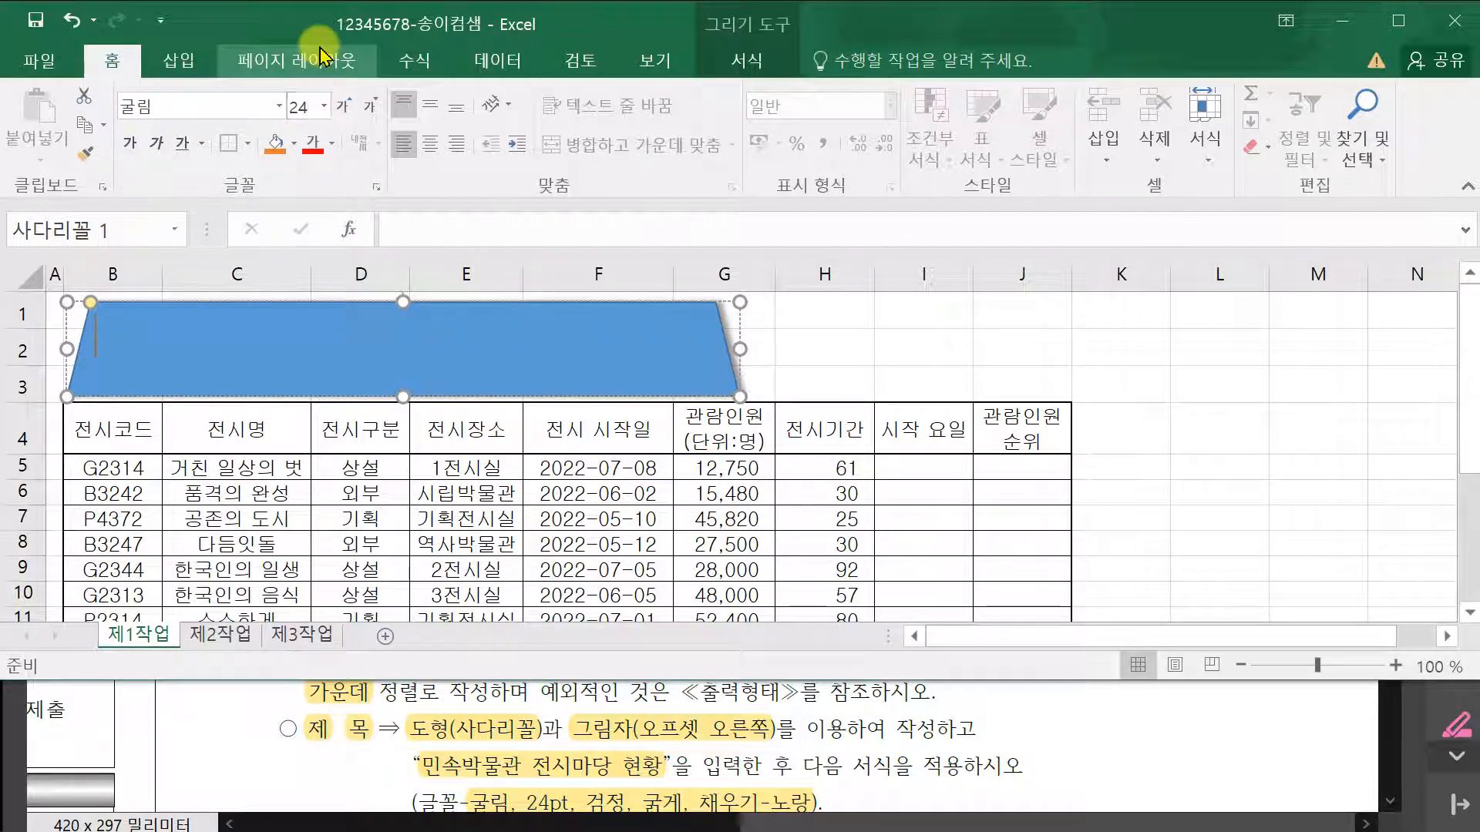
- Make the trapezoid's text black and bold, and fill the shape with standard yellow
left_click(332, 146)
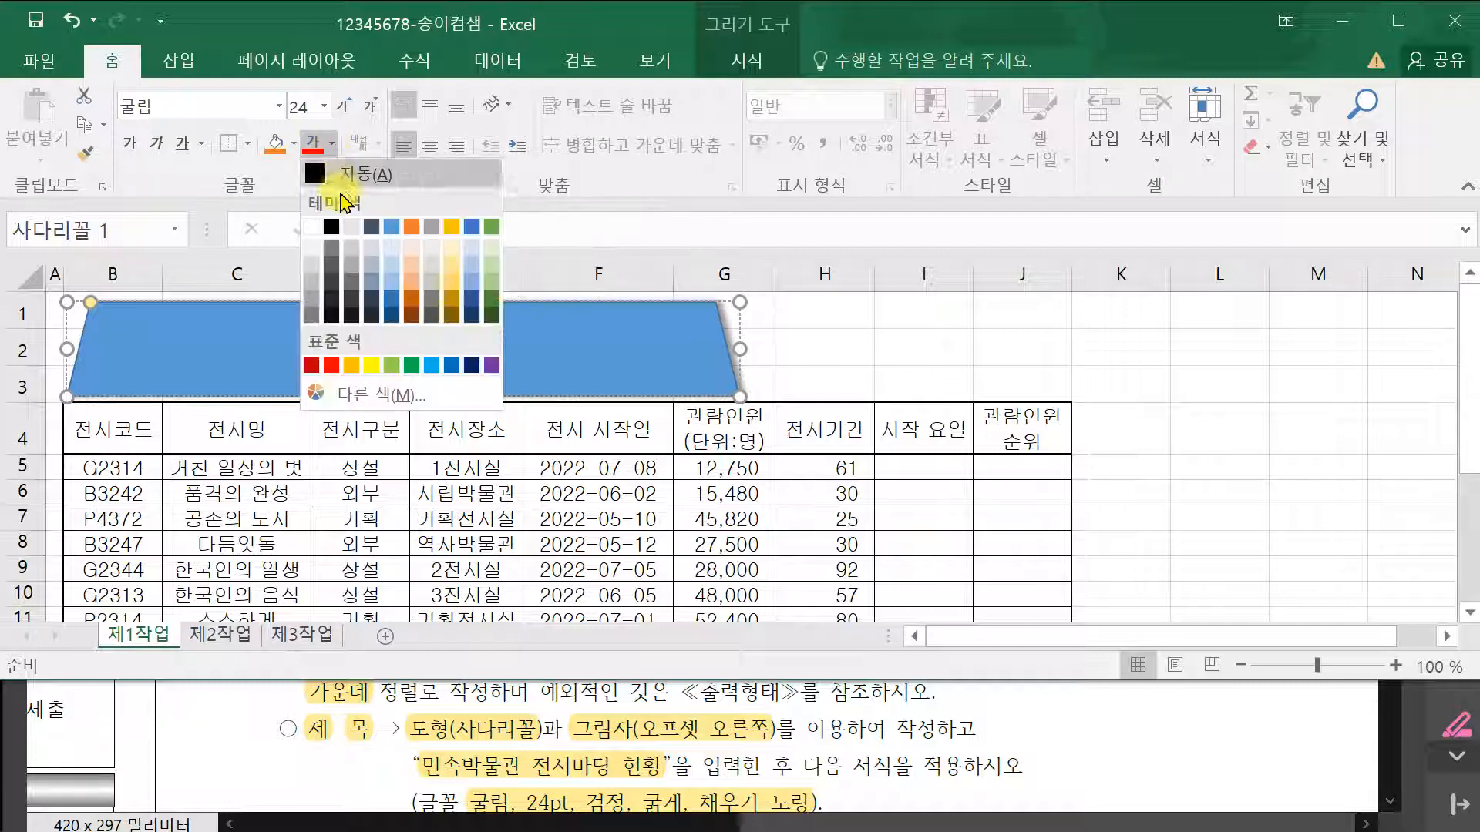
left_click(332, 227)
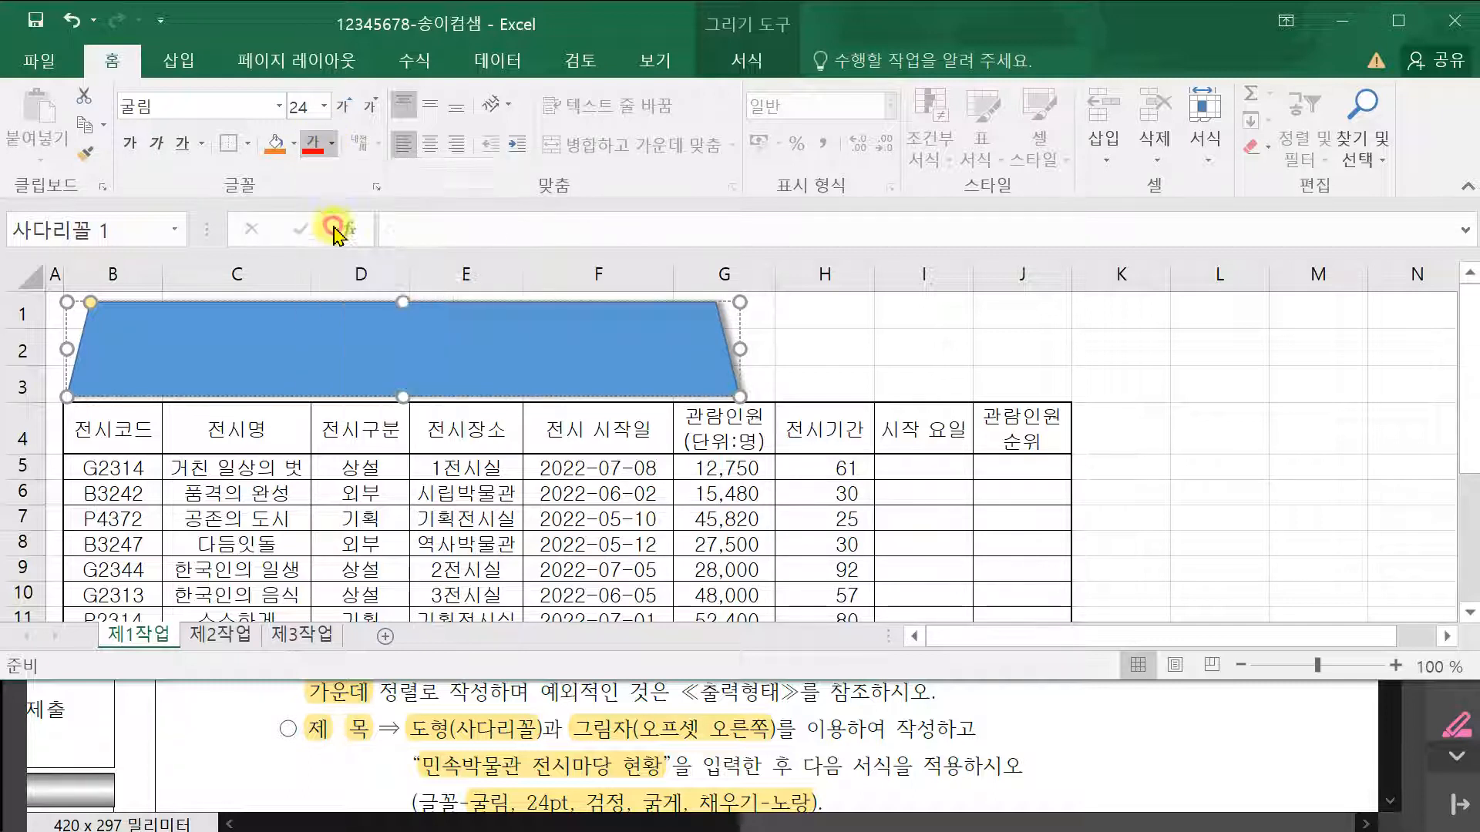
left_click(130, 145)
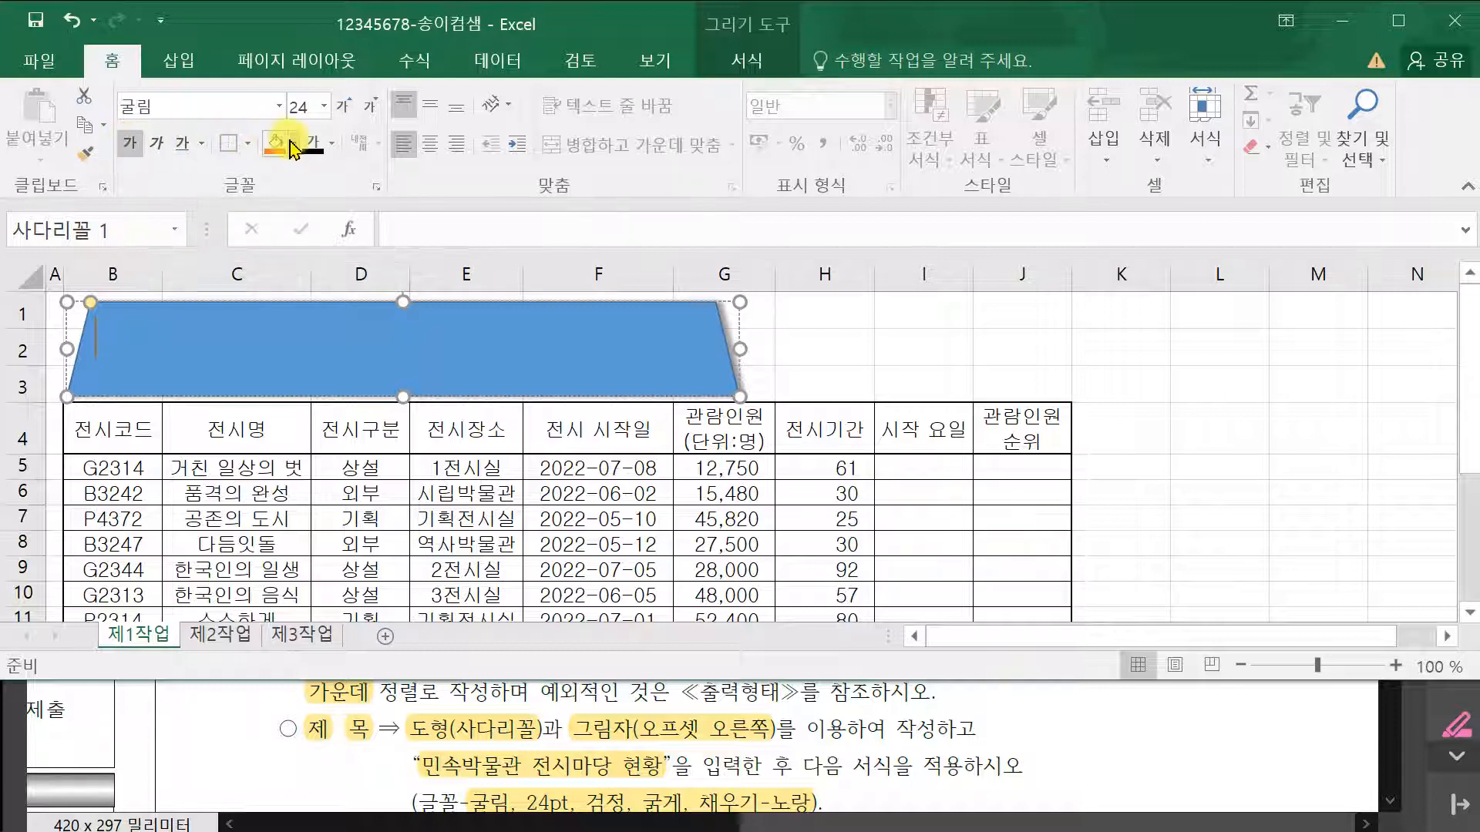
left_click(293, 147)
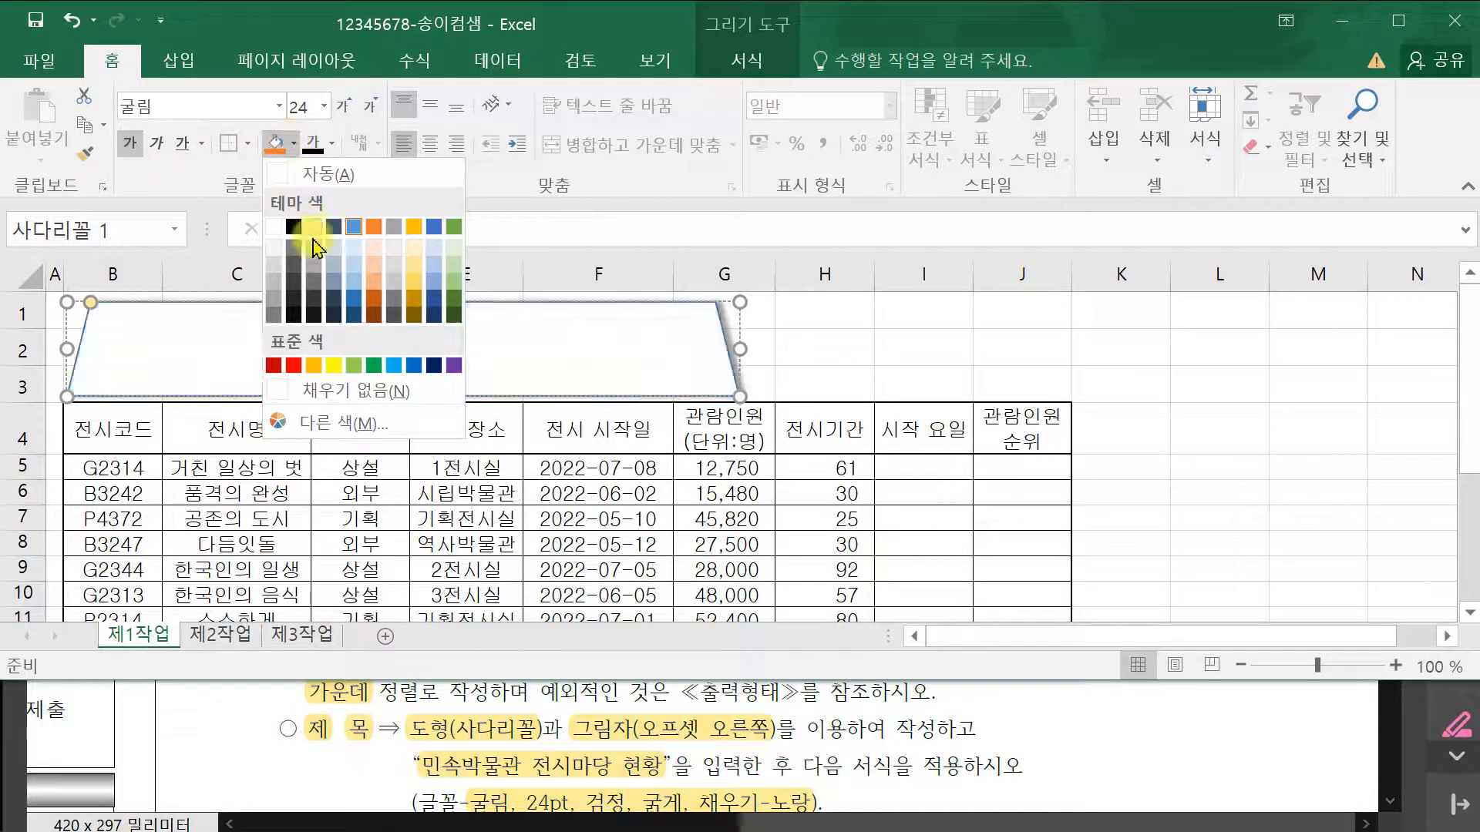
left_click(340, 367)
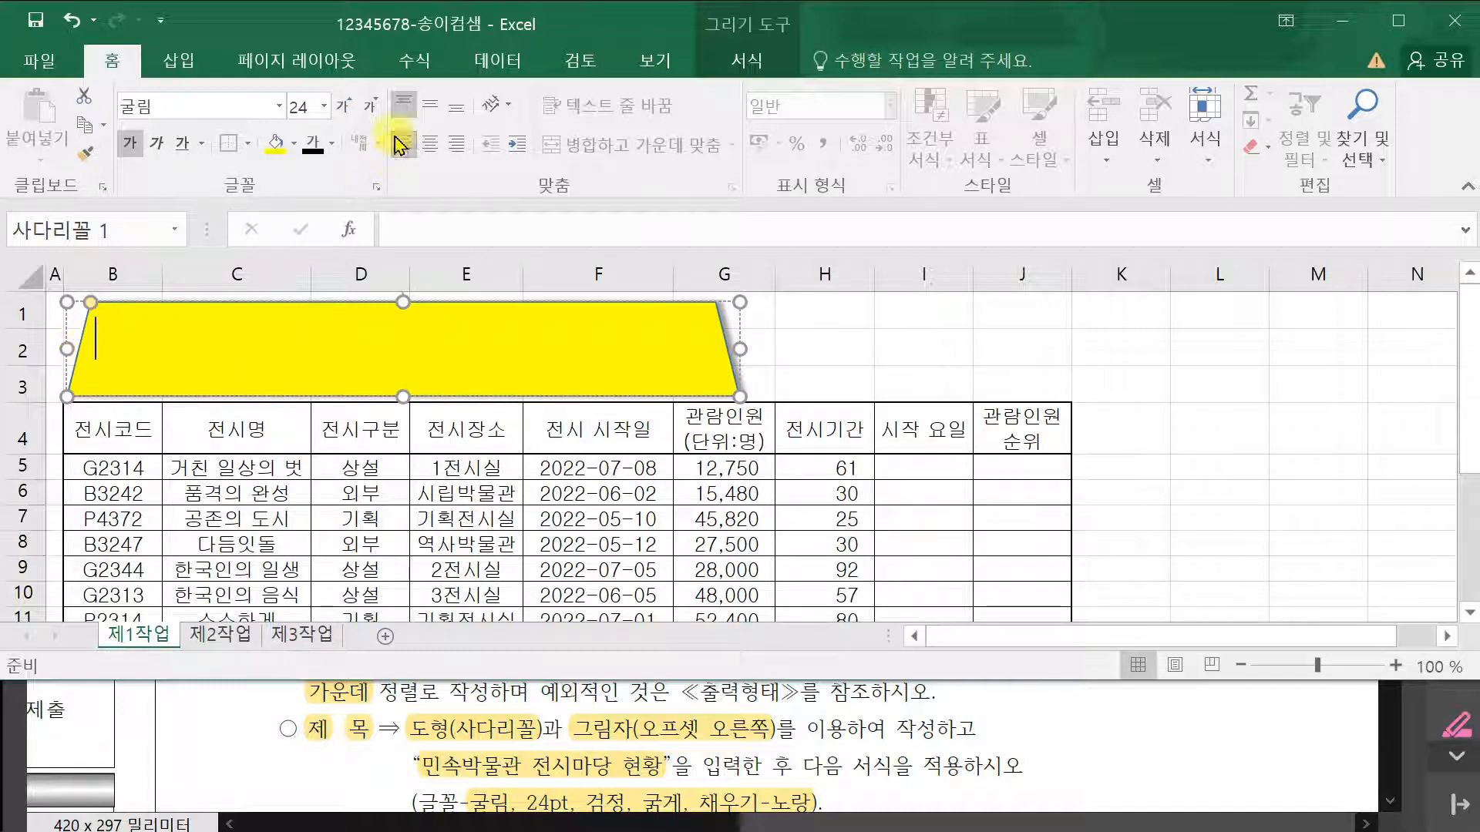
- Check the title's alignment in the exam PDF and centre the trapezoid's text horizontally and vertically
left_click(1162, 748)
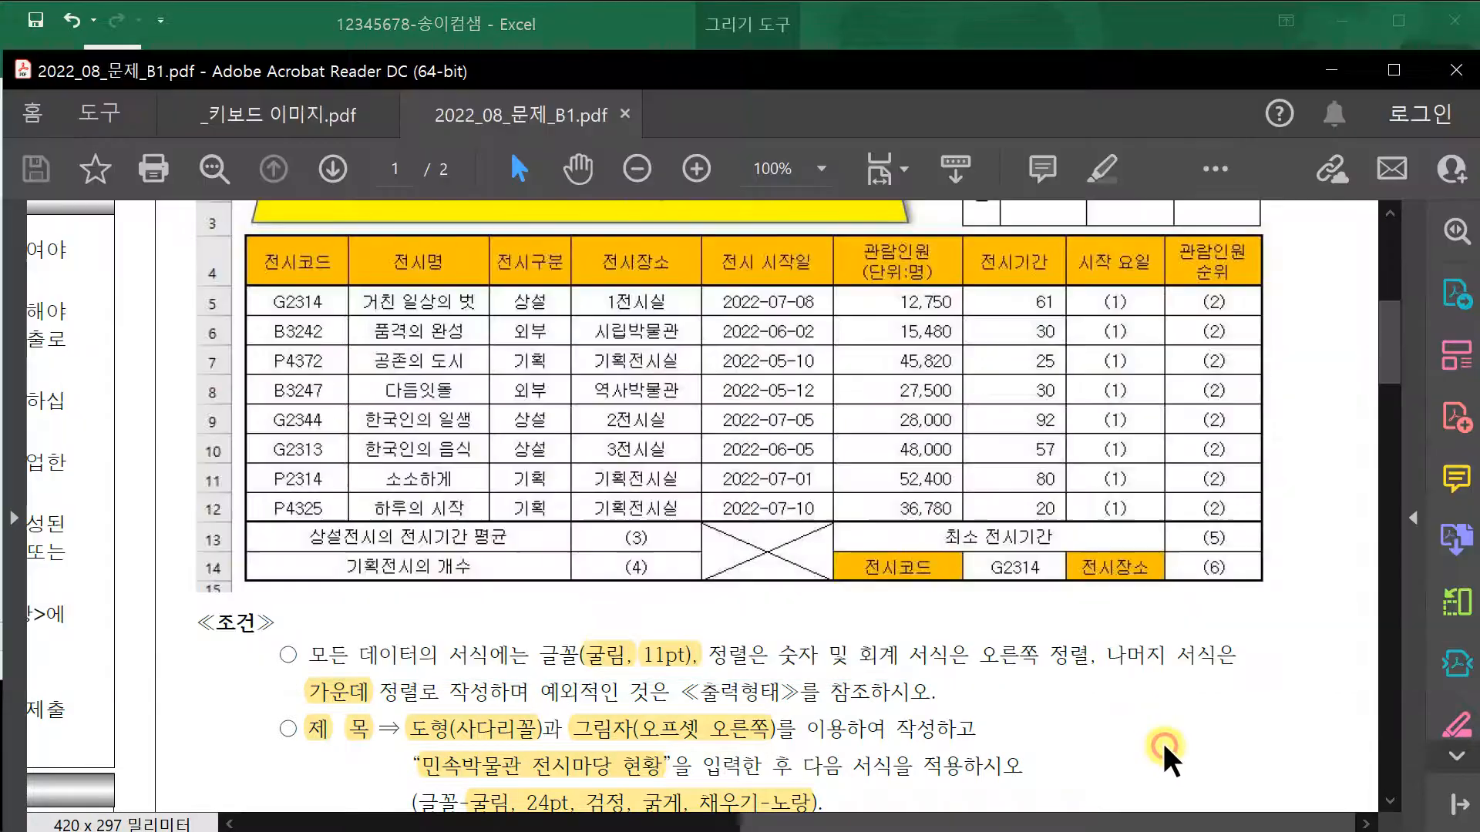
scroll(793, 351, "up", 3)
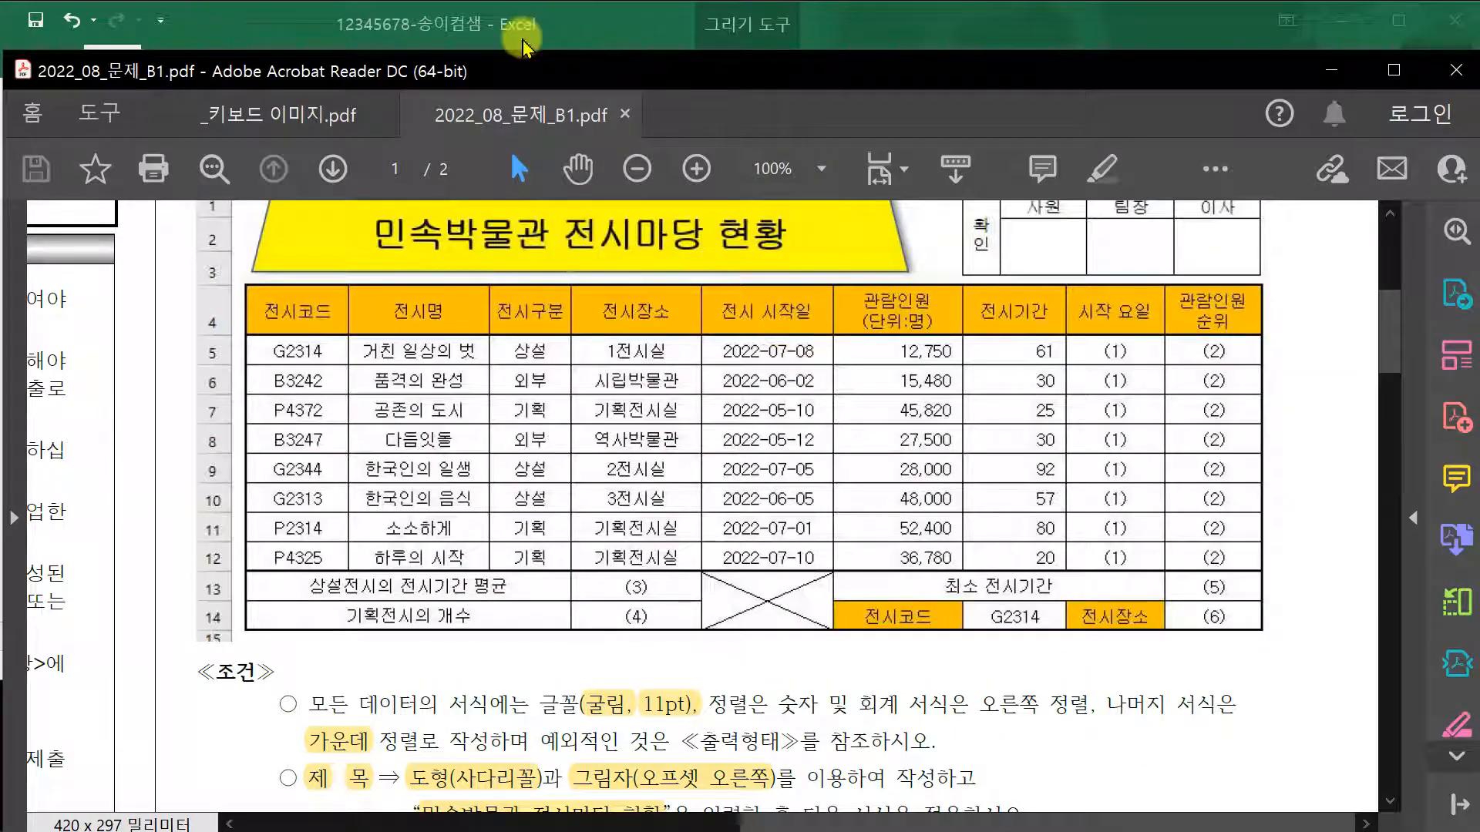
left_click(542, 25)
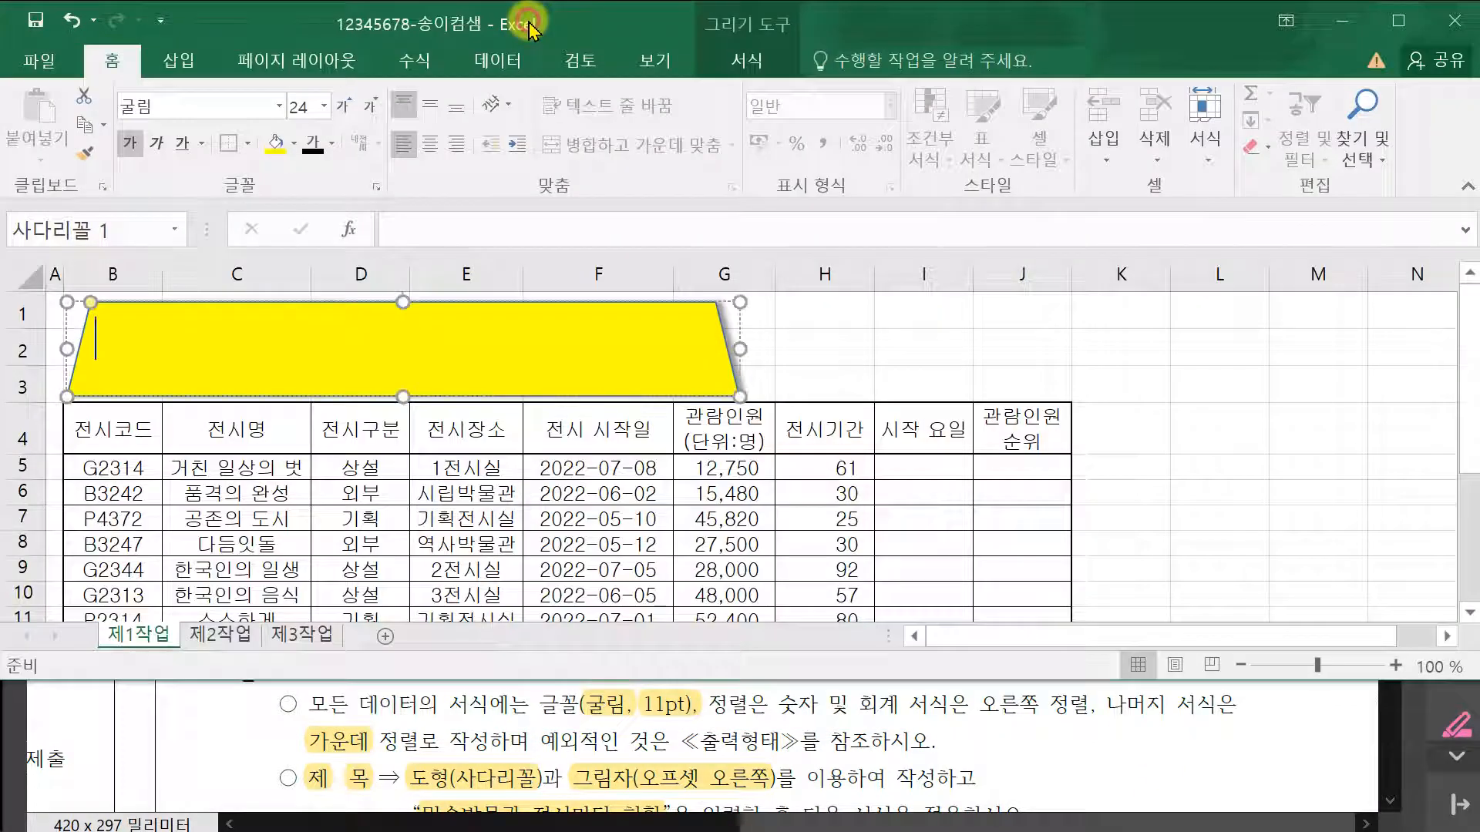
left_click(430, 108)
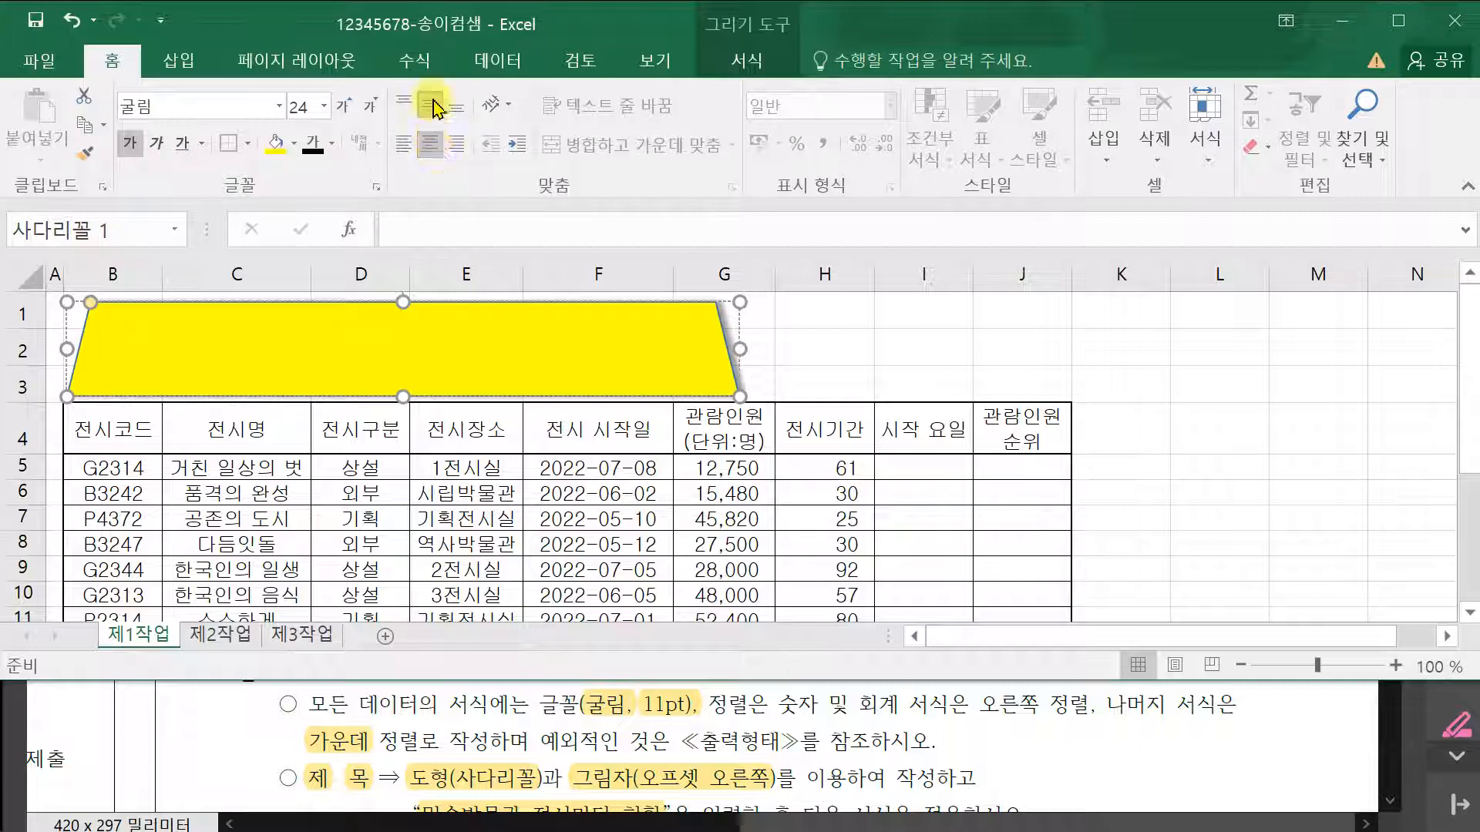
- Check the title wording in the exam PDF and enter 민속박물관 전시마당 현황 in the trapezoid
scroll(536, 717, "down", 1)
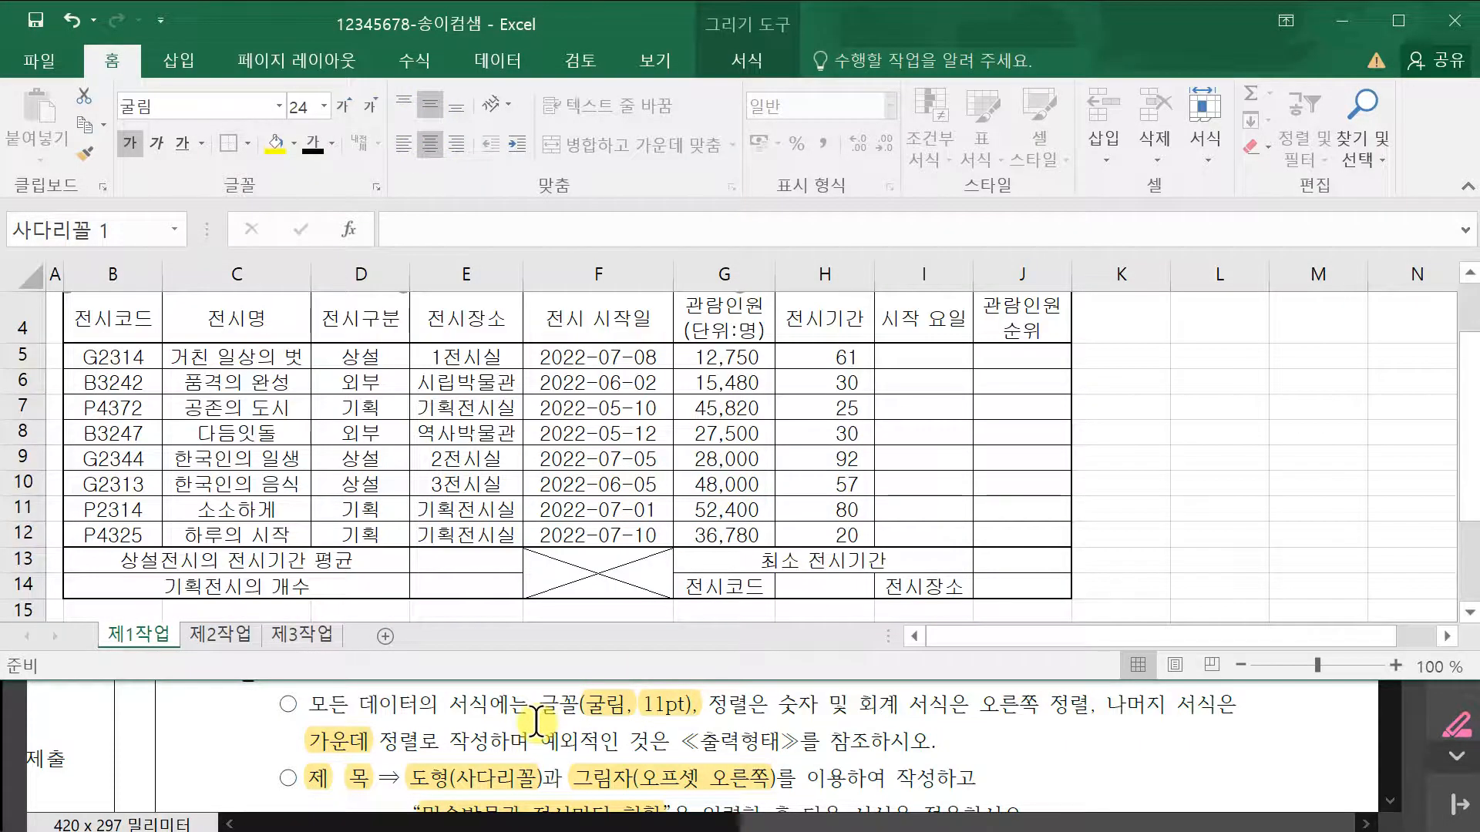
scroll(536, 717, "up", 1)
left_click(529, 725)
scroll(508, 771, "down", 1)
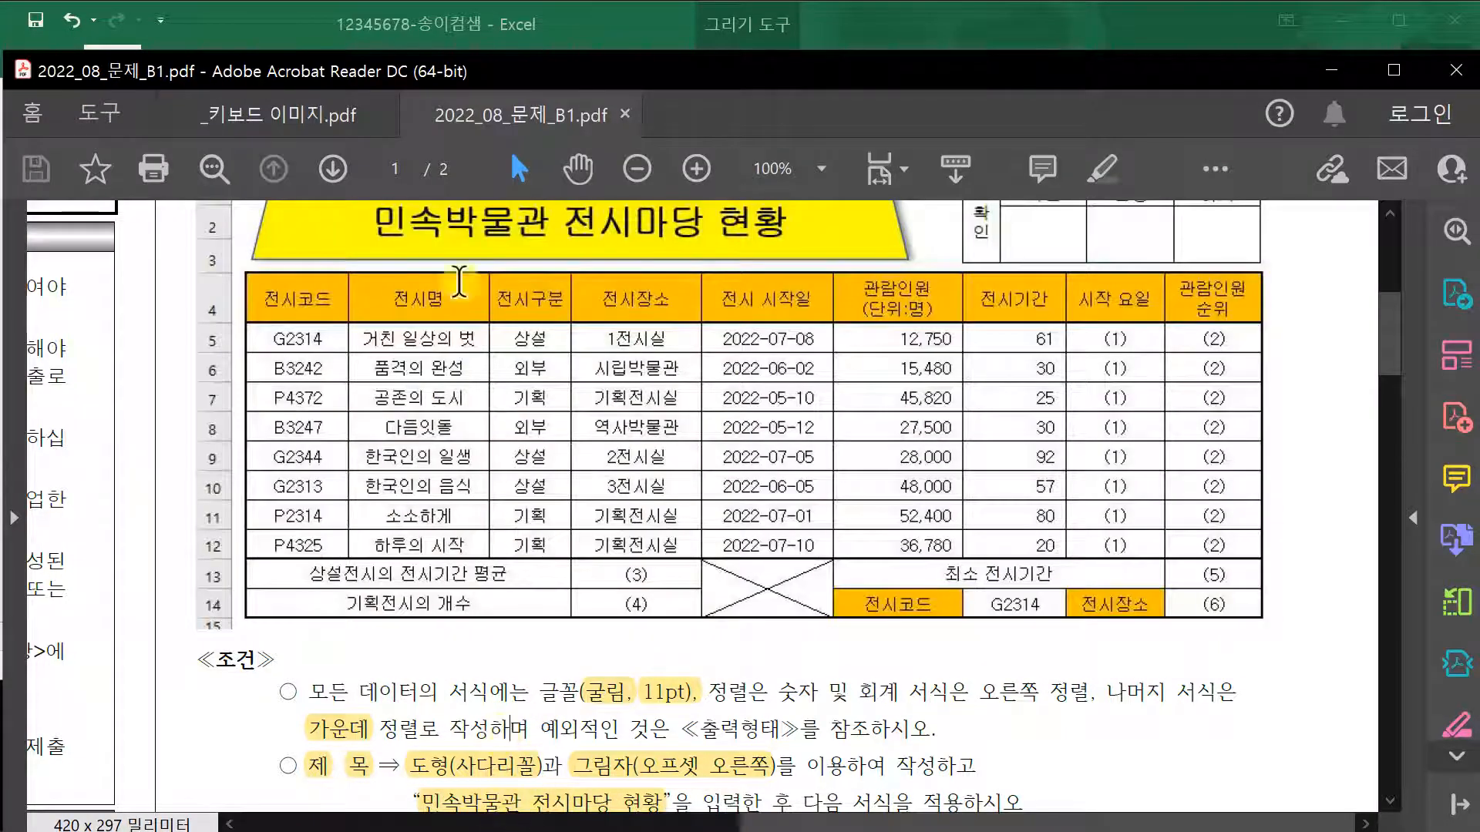
left_click(484, 12)
type("민속박물관")
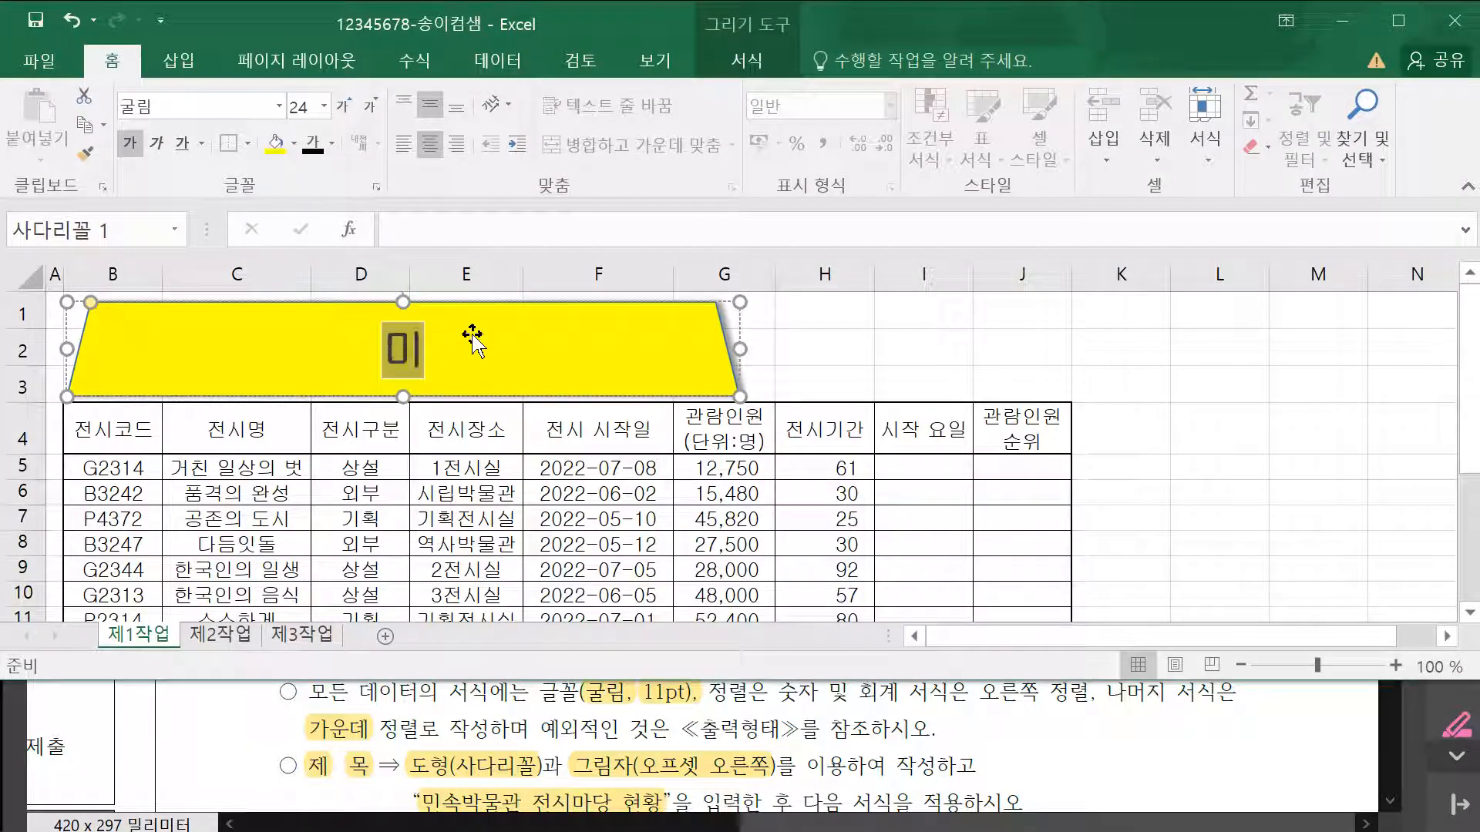
type(" 전시마당 현황")
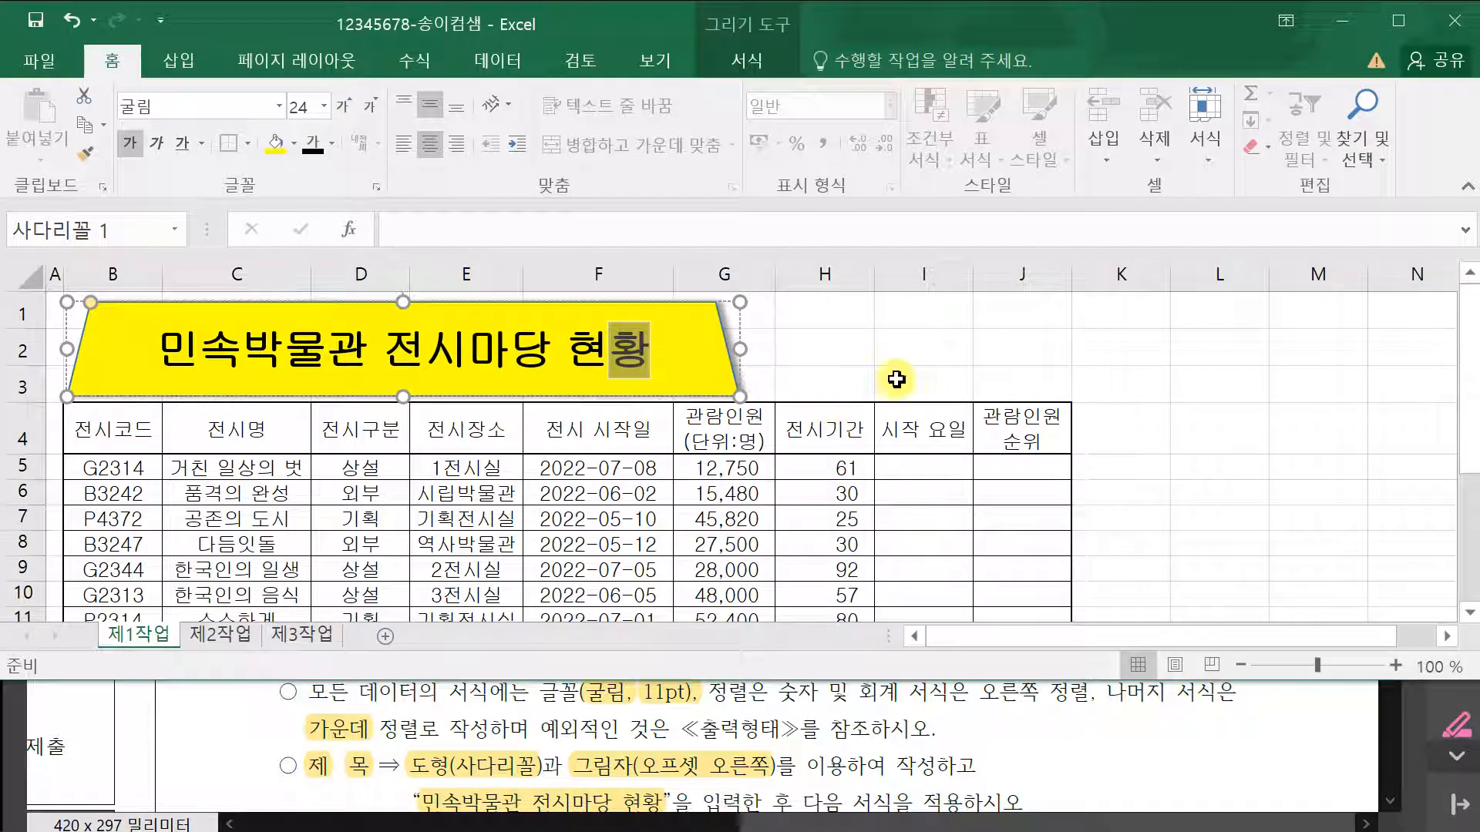
left_click(953, 339)
- Review the 결재란 condition in the exam PDF and move its window down so the approval box sample shows beneath the worksheet's title rows
left_click(1175, 757)
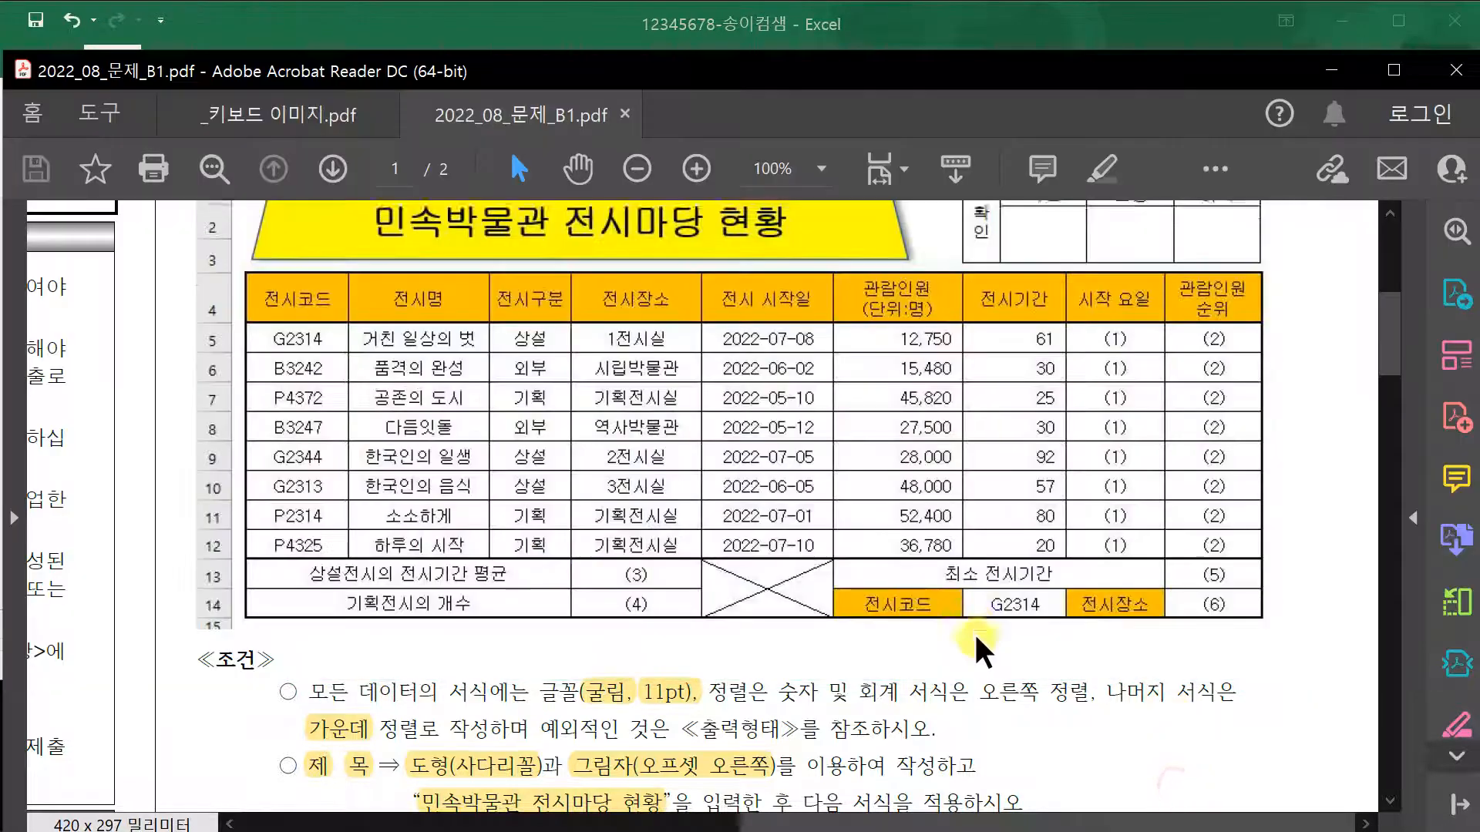
scroll(925, 501, "up", 1)
scroll(679, 501, "down", 4)
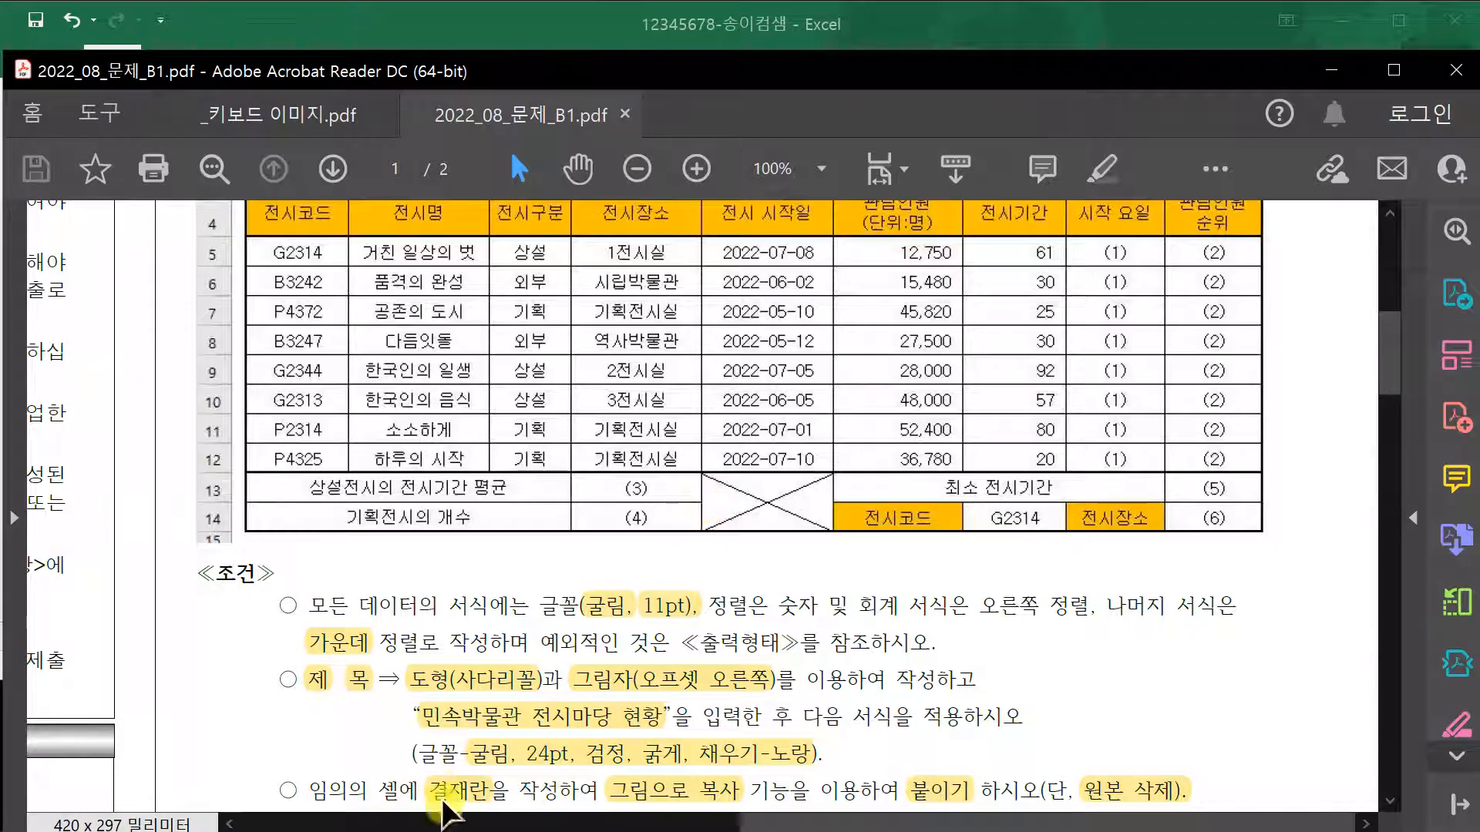
scroll(928, 651, "up", 6)
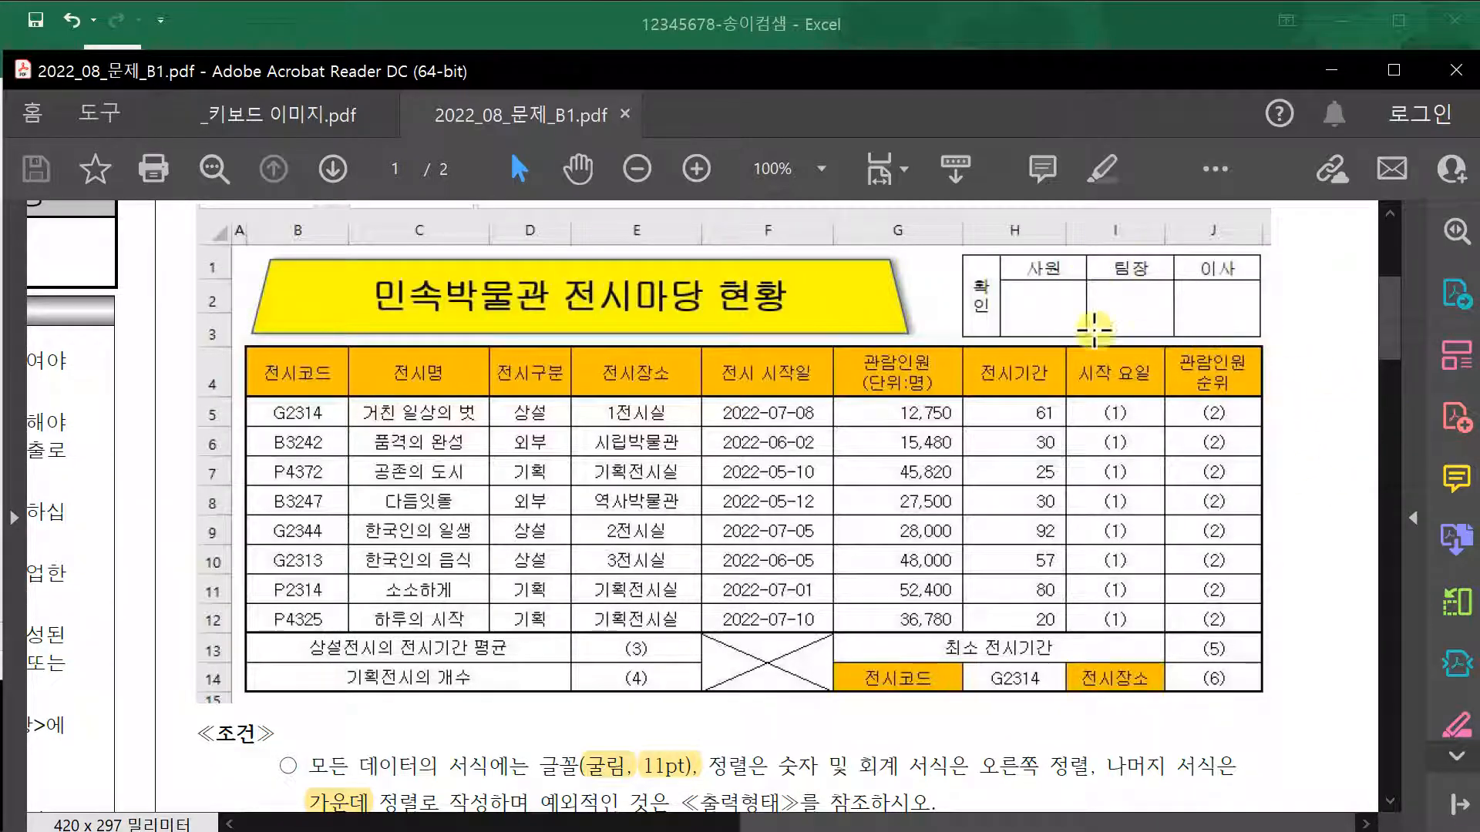
scroll(985, 443, "down", 4)
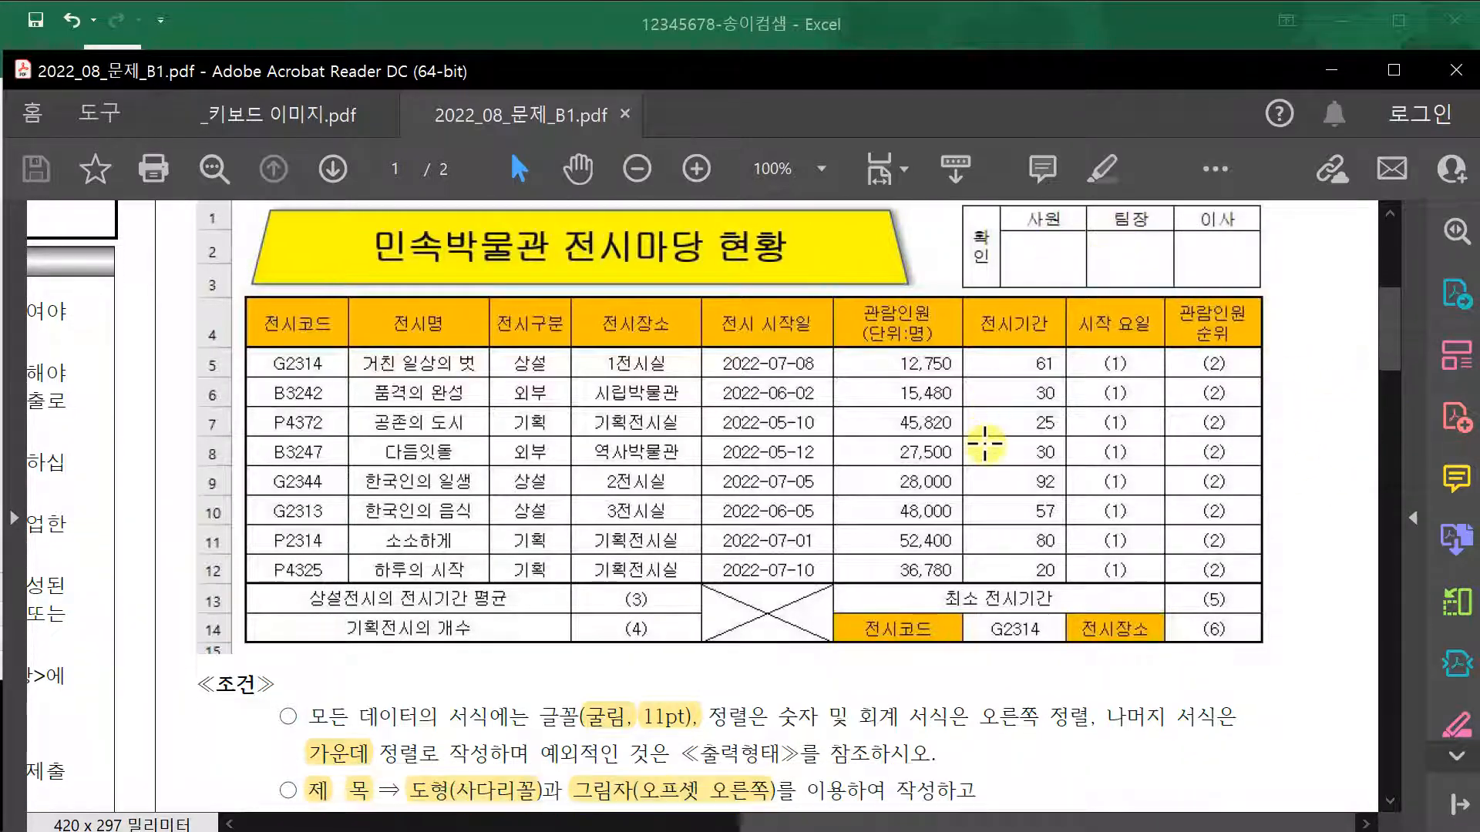
scroll(985, 443, "down", 2)
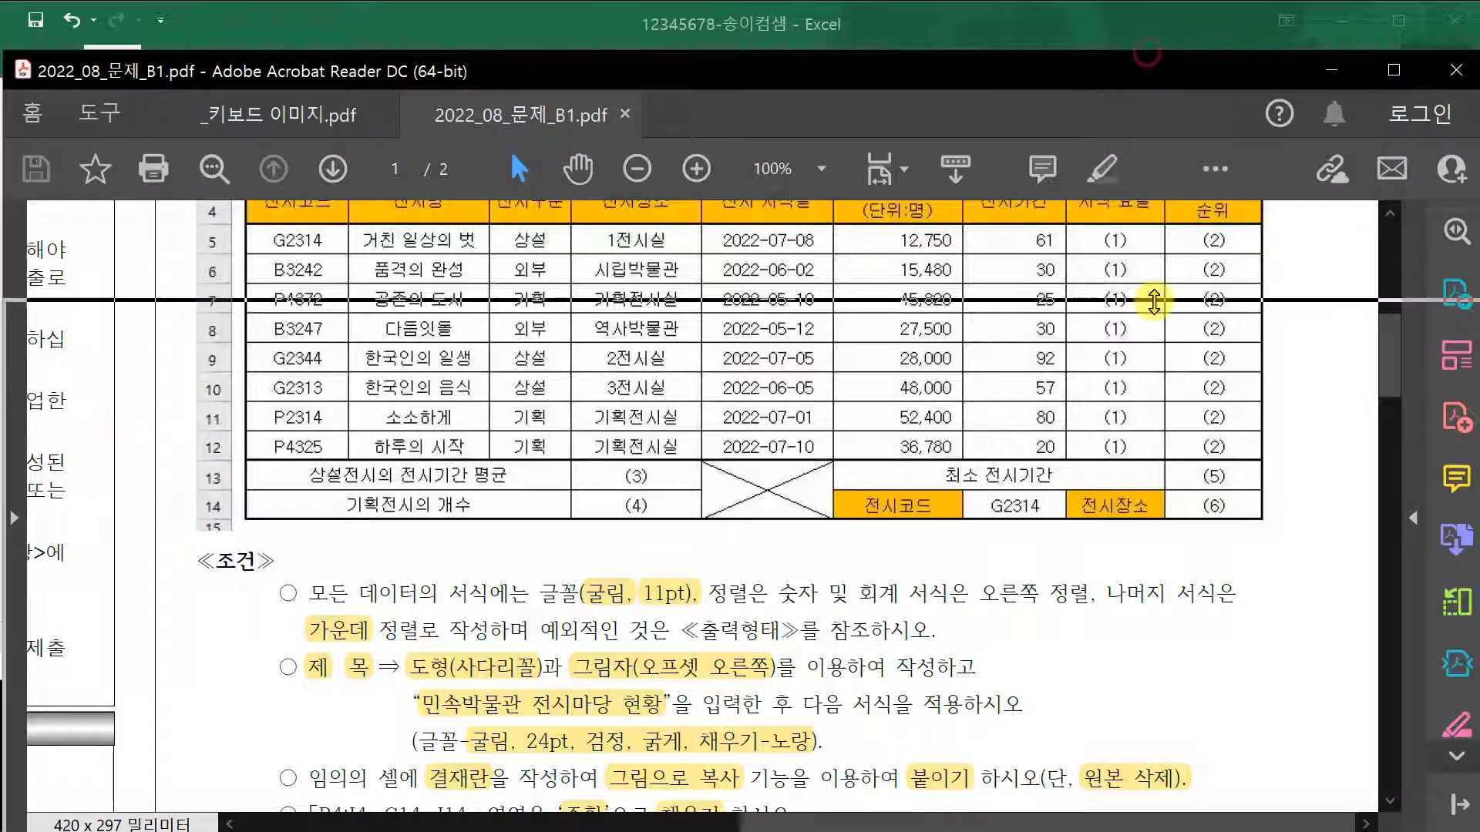
left_click_drag(1149, 68, 1148, 555)
scroll(1376, 747, "up", 1)
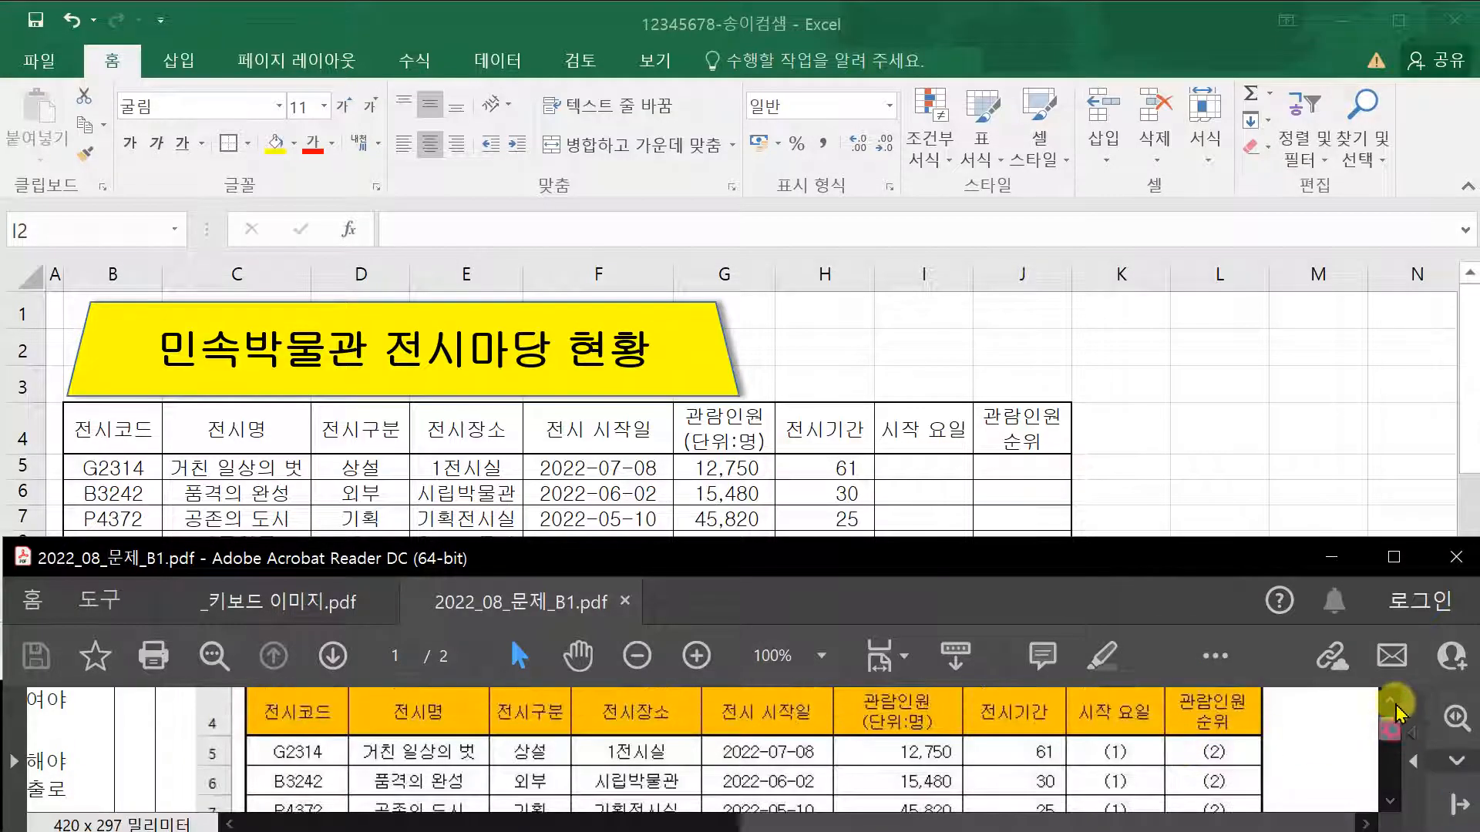
scroll(1376, 746, "up", 5)
scroll(1338, 741, "down", 5)
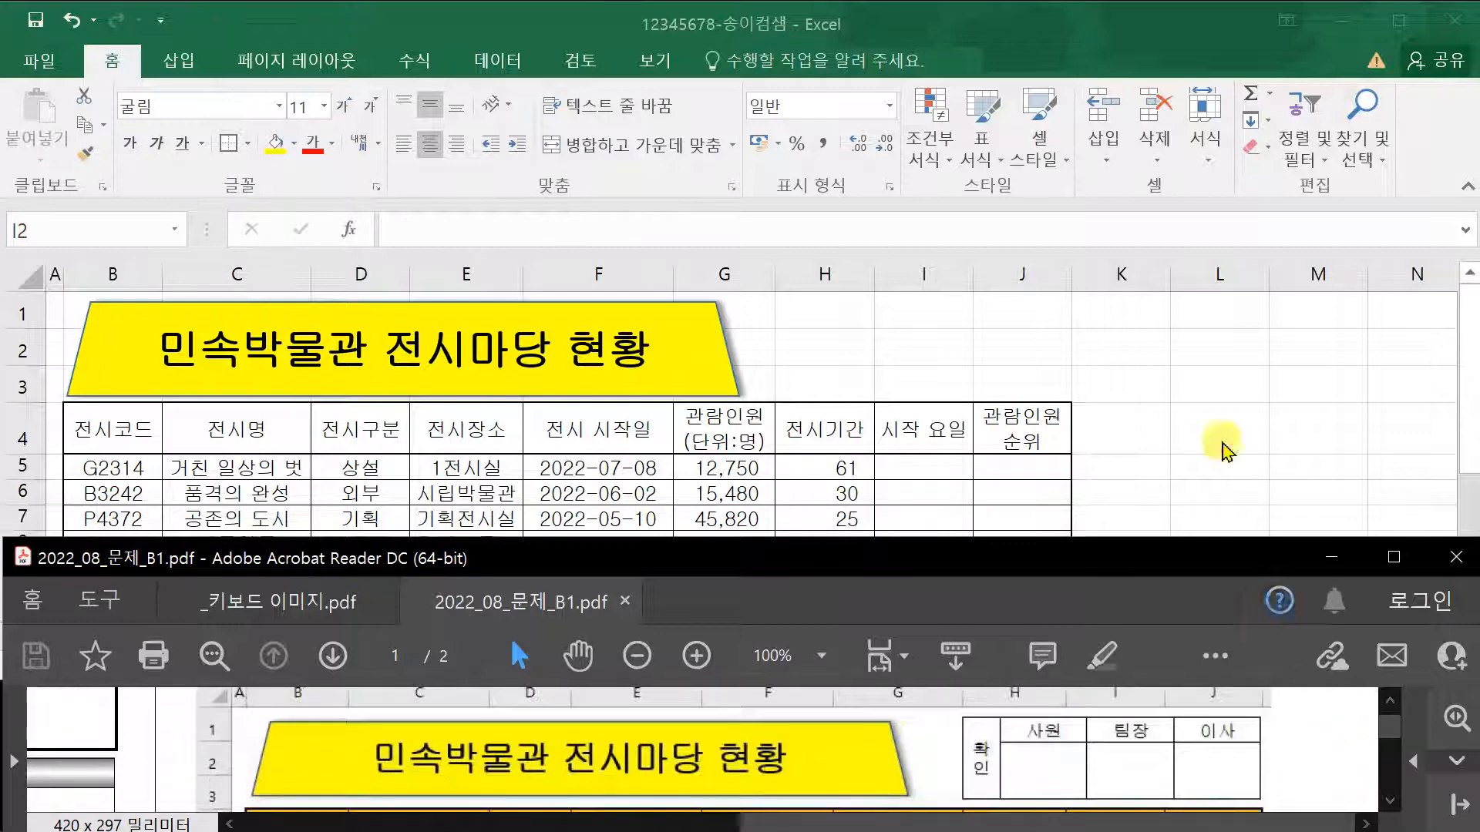
- Merge and centre the ranges L6:L9, M7:M9, N7:N9 and O7:O9 as separate cells in the empty area beside the table
left_click(1226, 396)
left_click_drag(1323, 637, 1358, 636)
left_click(1318, 522)
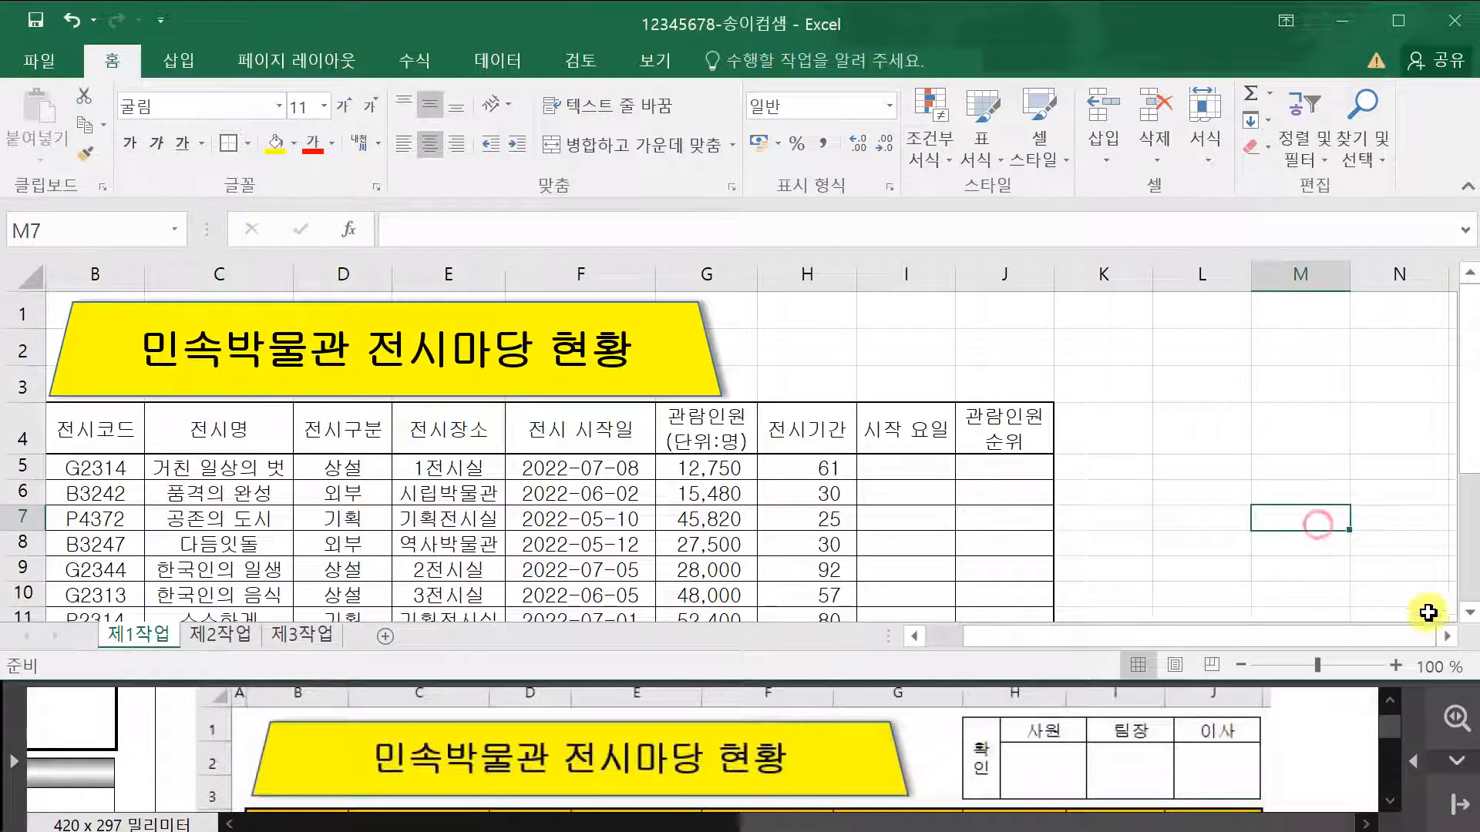
left_click(1447, 637)
left_click(1447, 637)
left_click(1447, 637)
left_click_drag(1062, 314, 1077, 399)
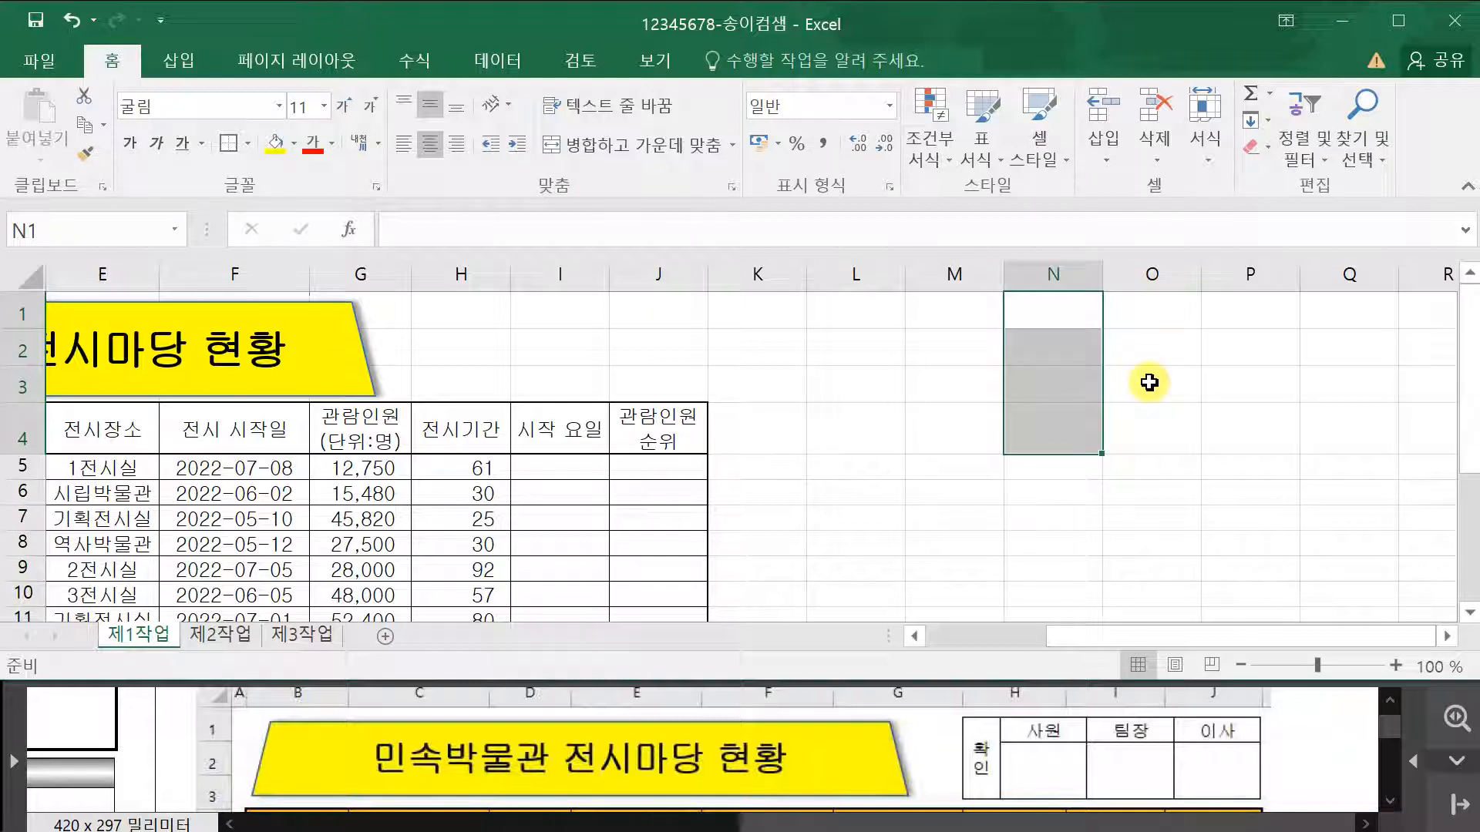
scroll(1149, 382, "down", 1)
left_click_drag(1040, 383, 1035, 515)
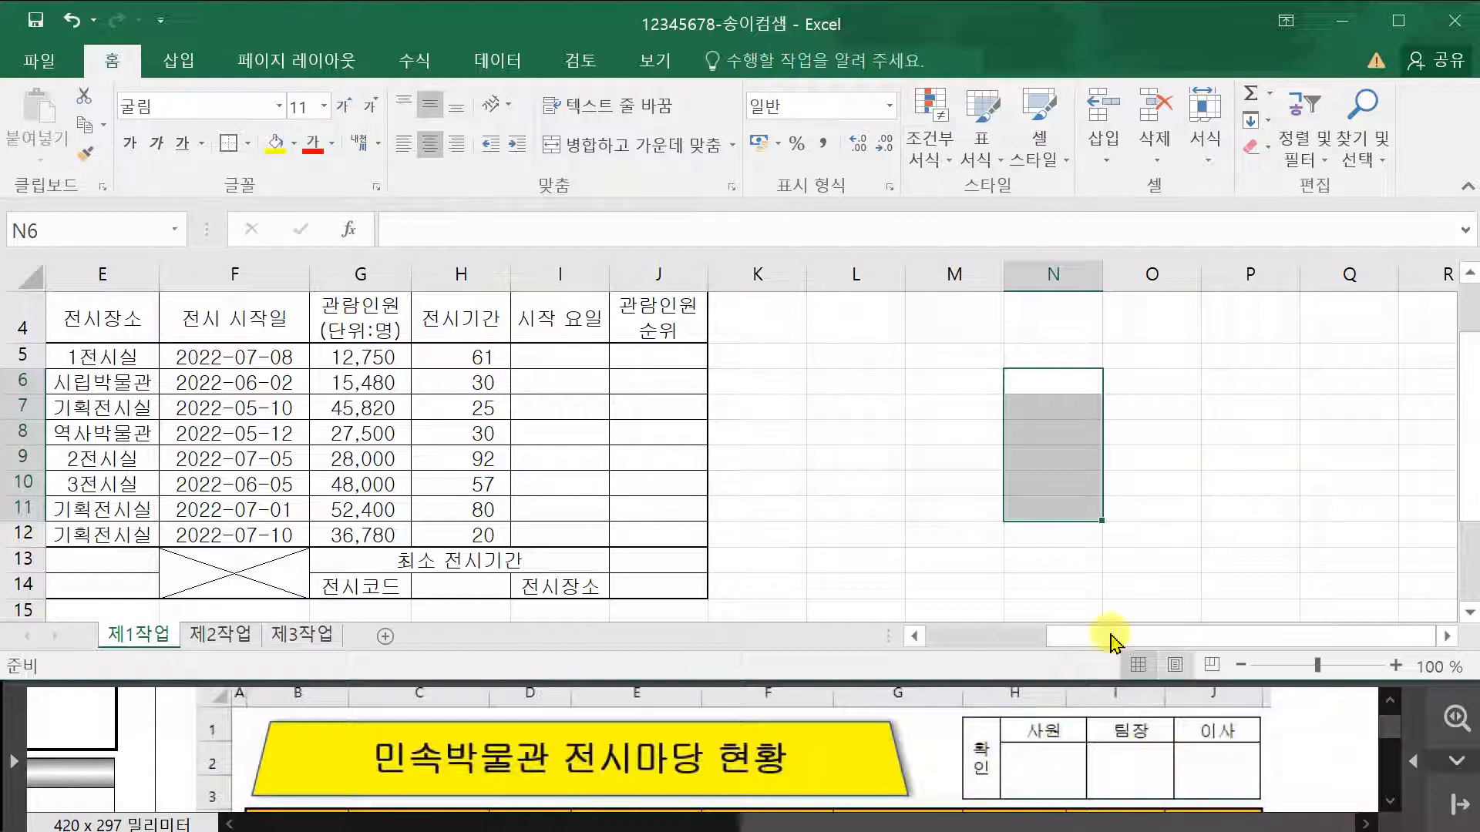
left_click_drag(855, 381, 875, 461)
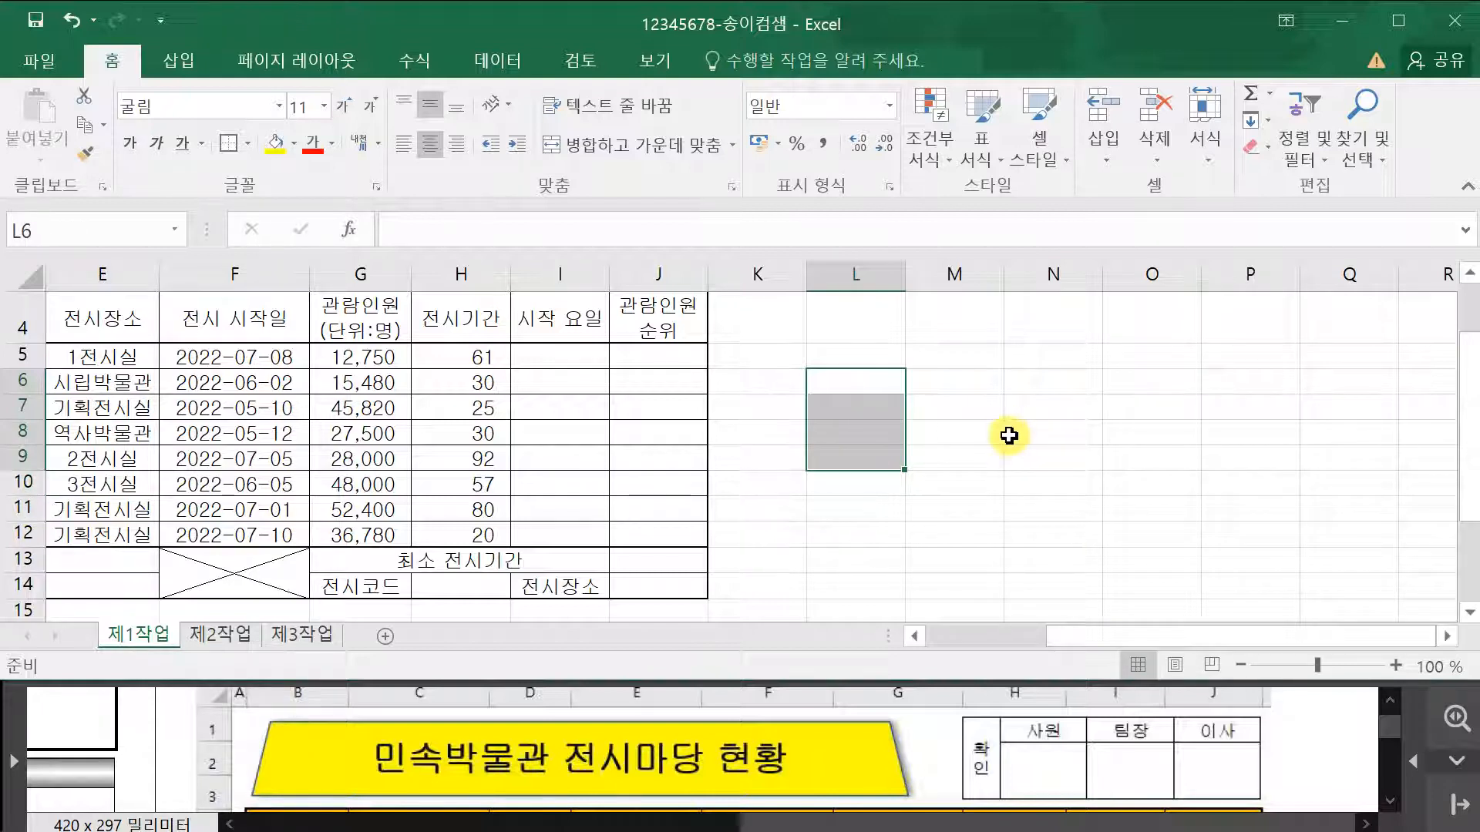
left_click_drag(961, 408, 967, 461)
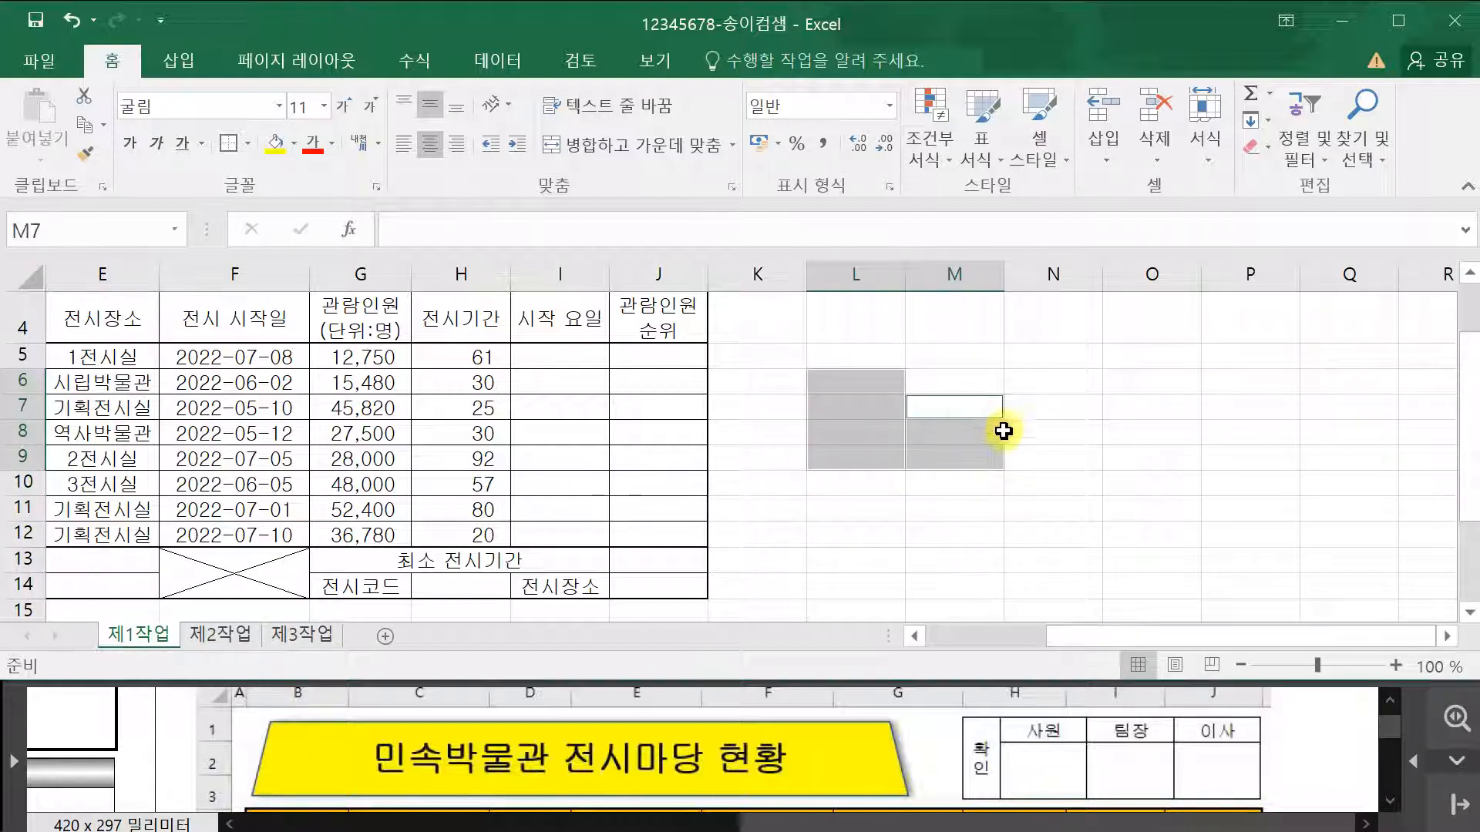
left_click_drag(1038, 412, 1042, 459)
left_click_drag(1172, 406, 1172, 452)
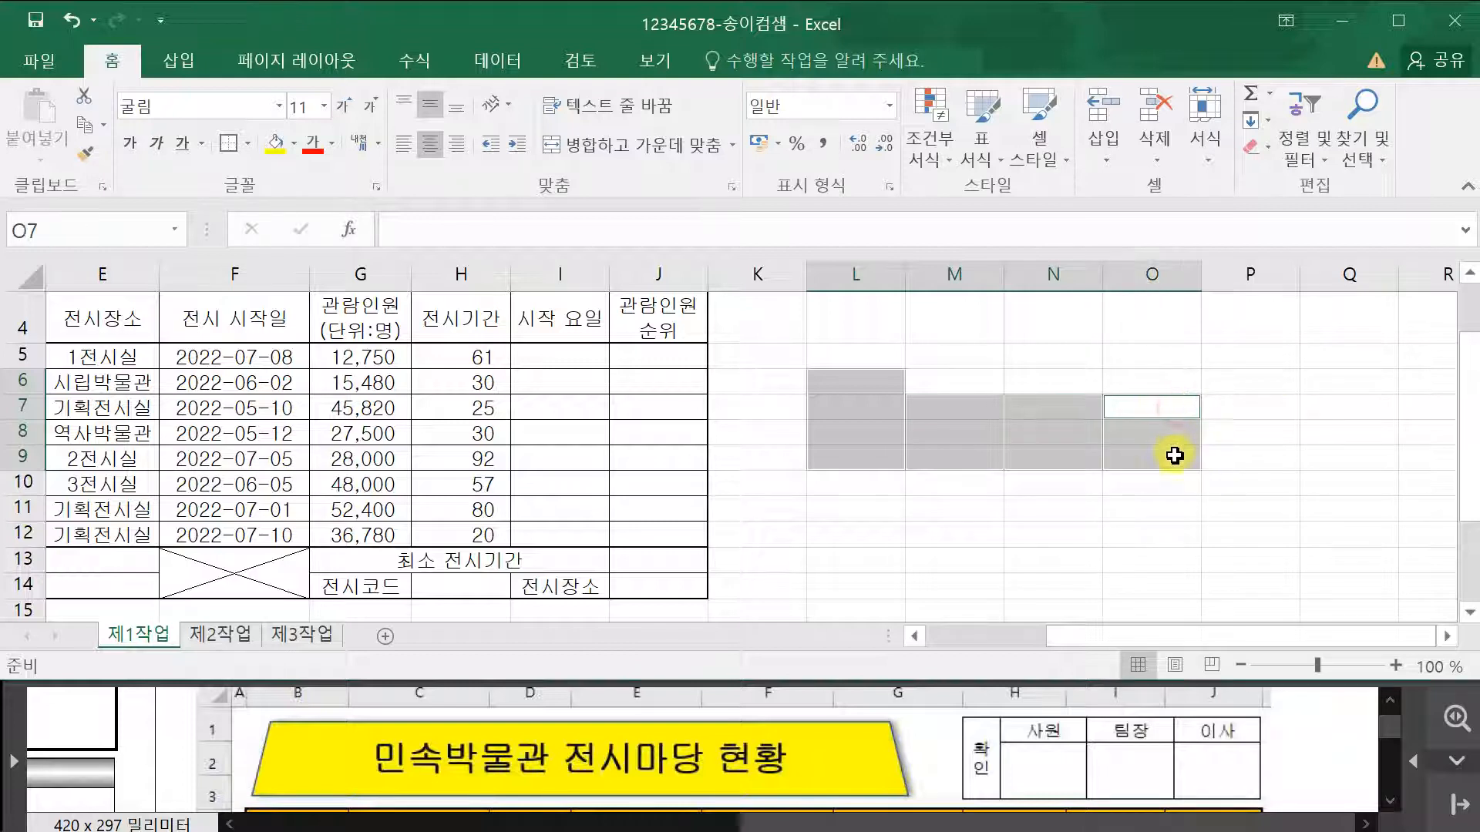
left_click(650, 146)
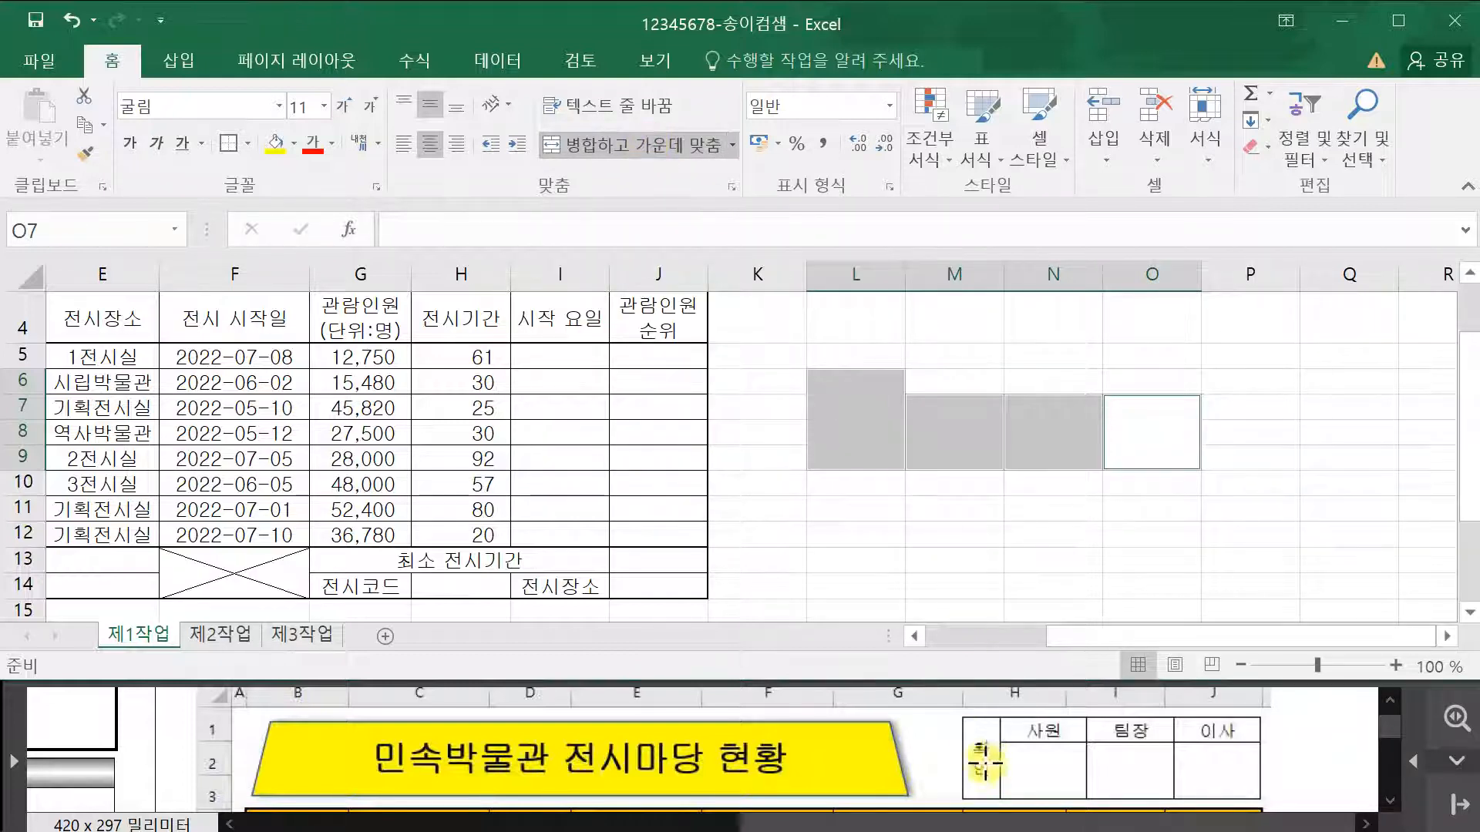
- Narrow column L and enter 확 and 인 on two lines in the merged cell L6:L9
left_click_drag(901, 274, 851, 276)
left_click(831, 429)
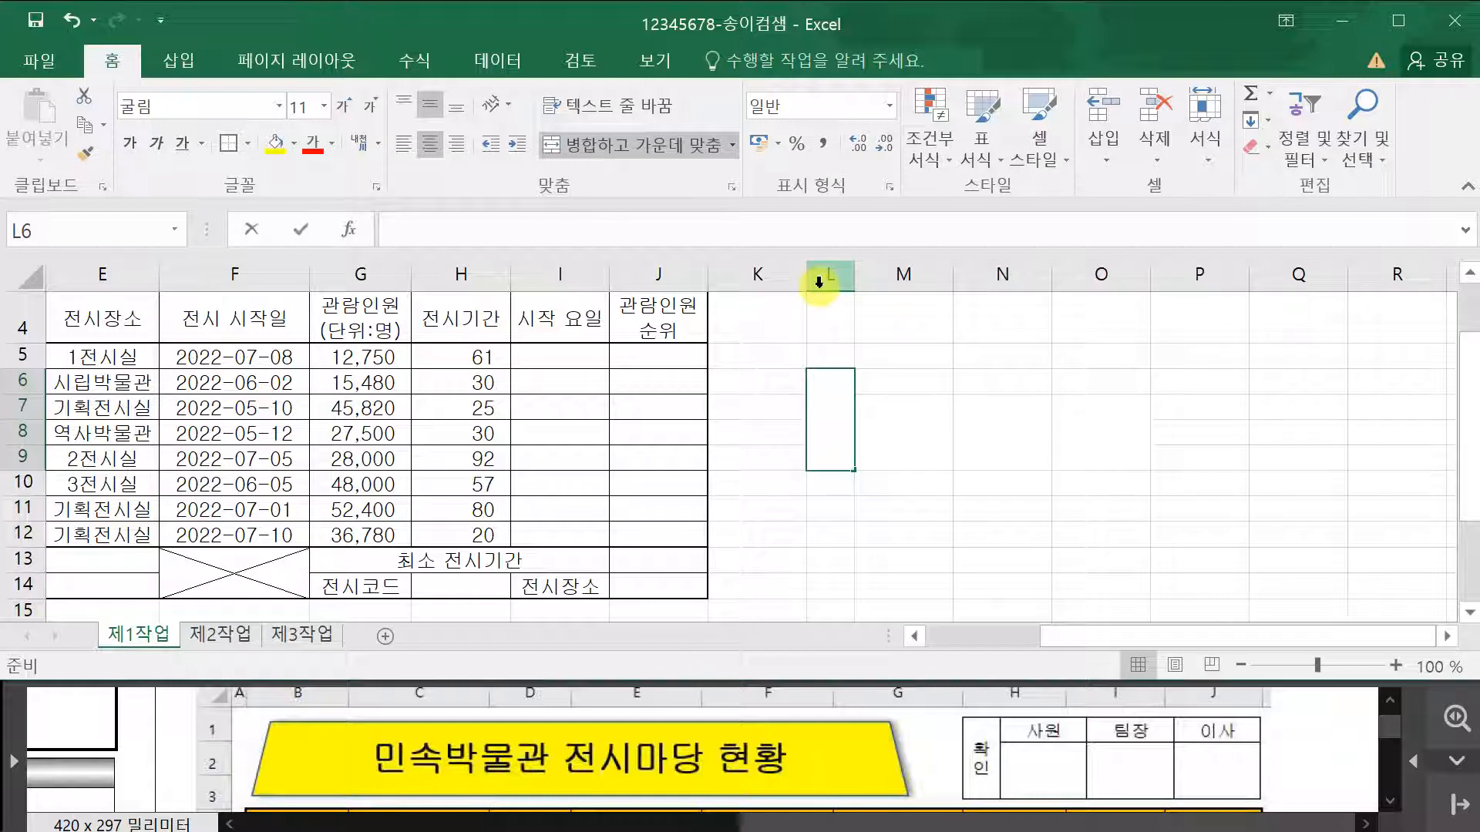
type("ㅎ")
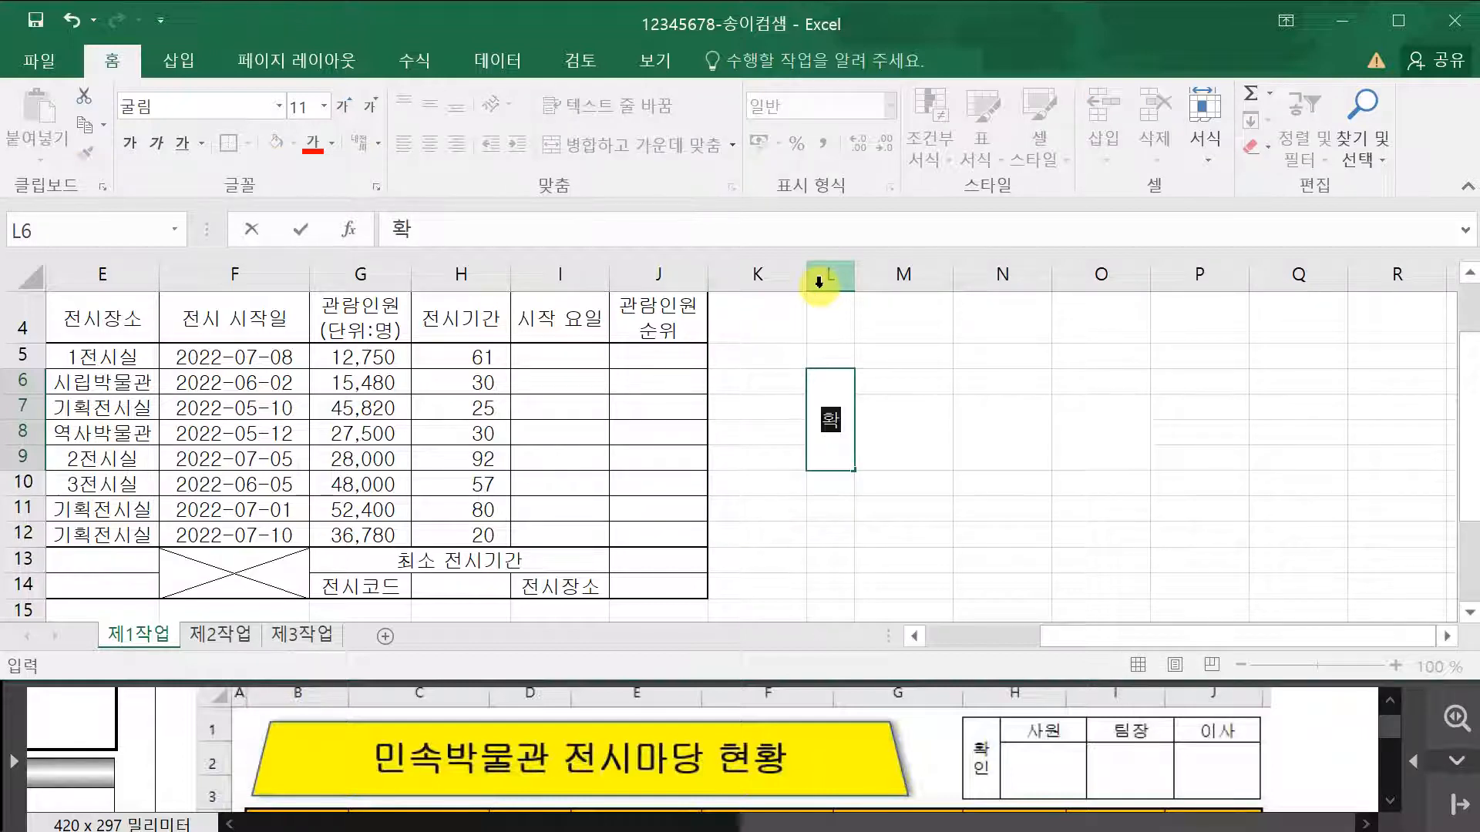
type("인")
key("Tab")
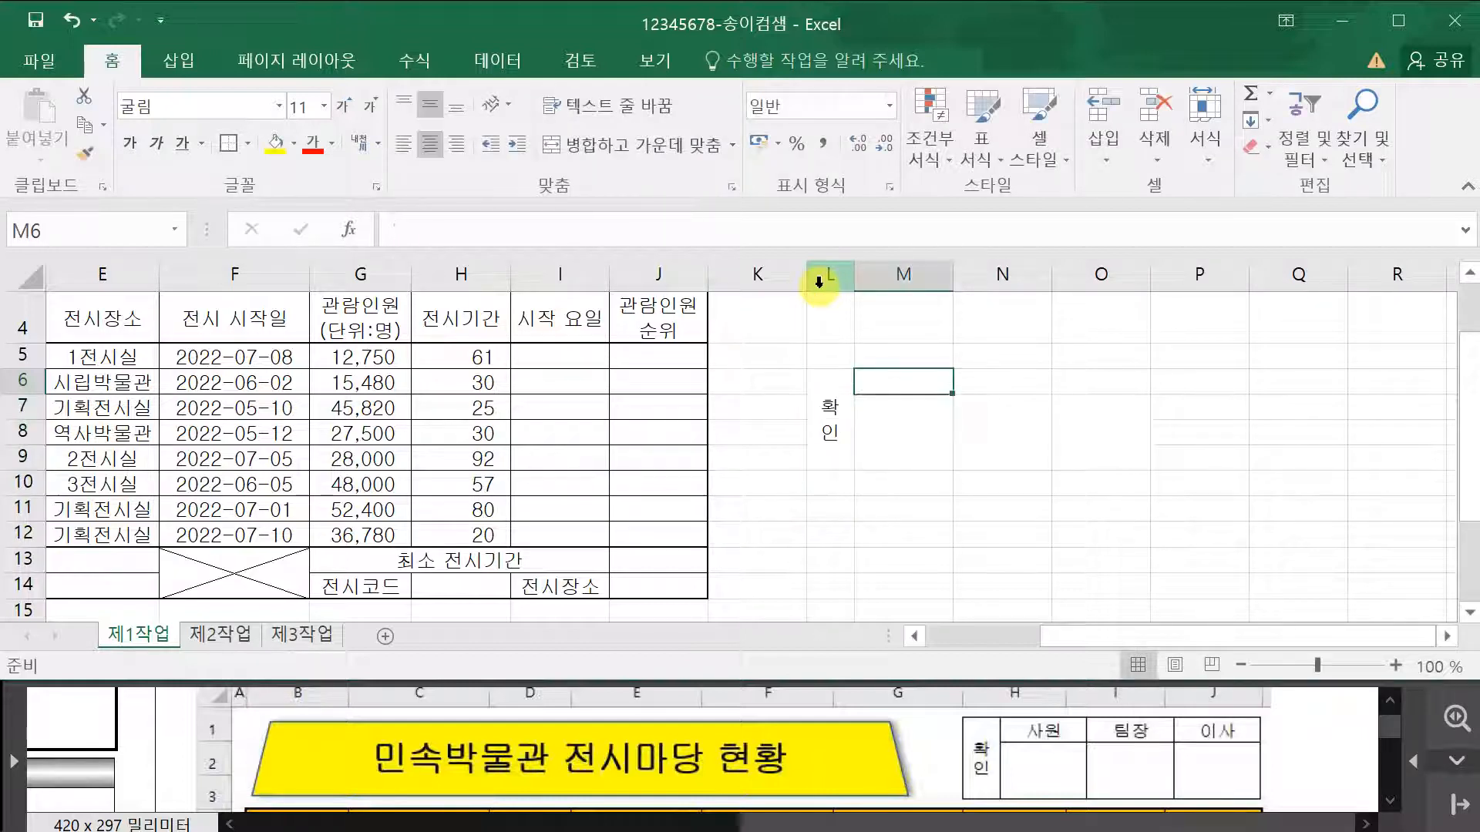
- Enter the approval box headings 사원, 팀장 and 이사 in cells M6 to O6
type("사우")
key("Tab")
type("팀장")
key("Tab")
type("이사")
key("Return")
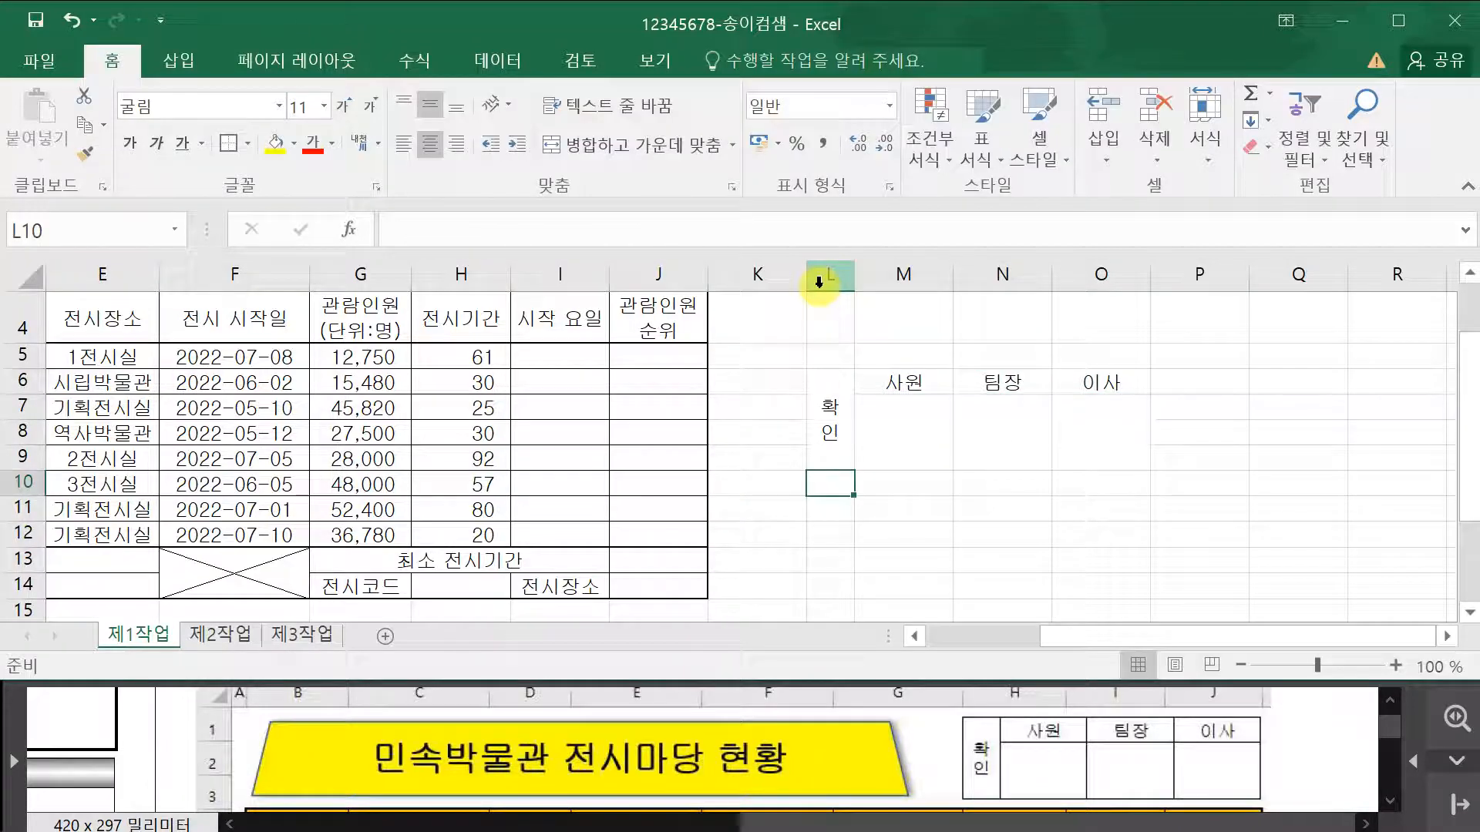
- Apply all borders to the approval box range L6:O9
left_click_drag(835, 442, 1123, 439)
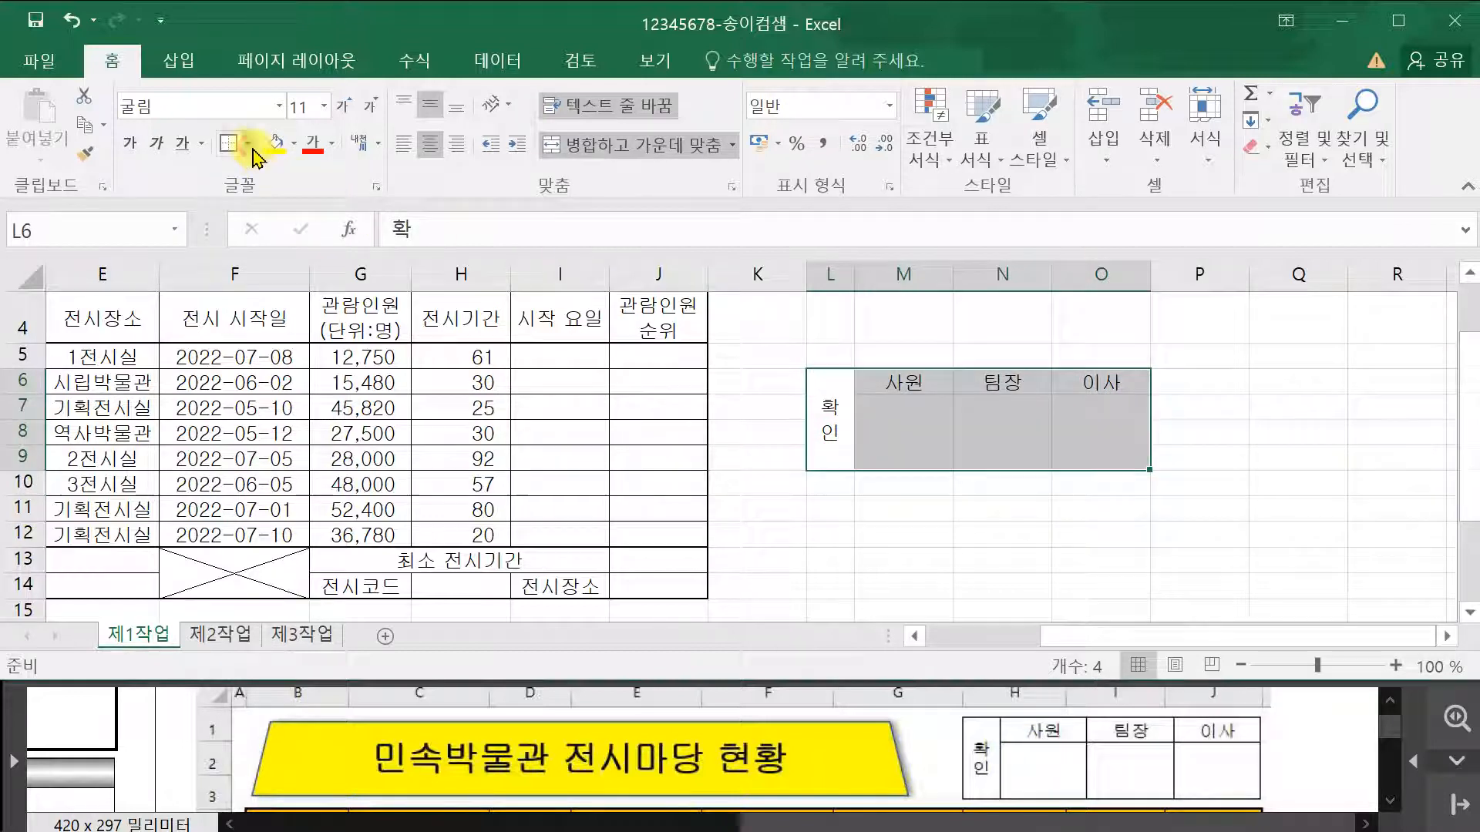
left_click(248, 145)
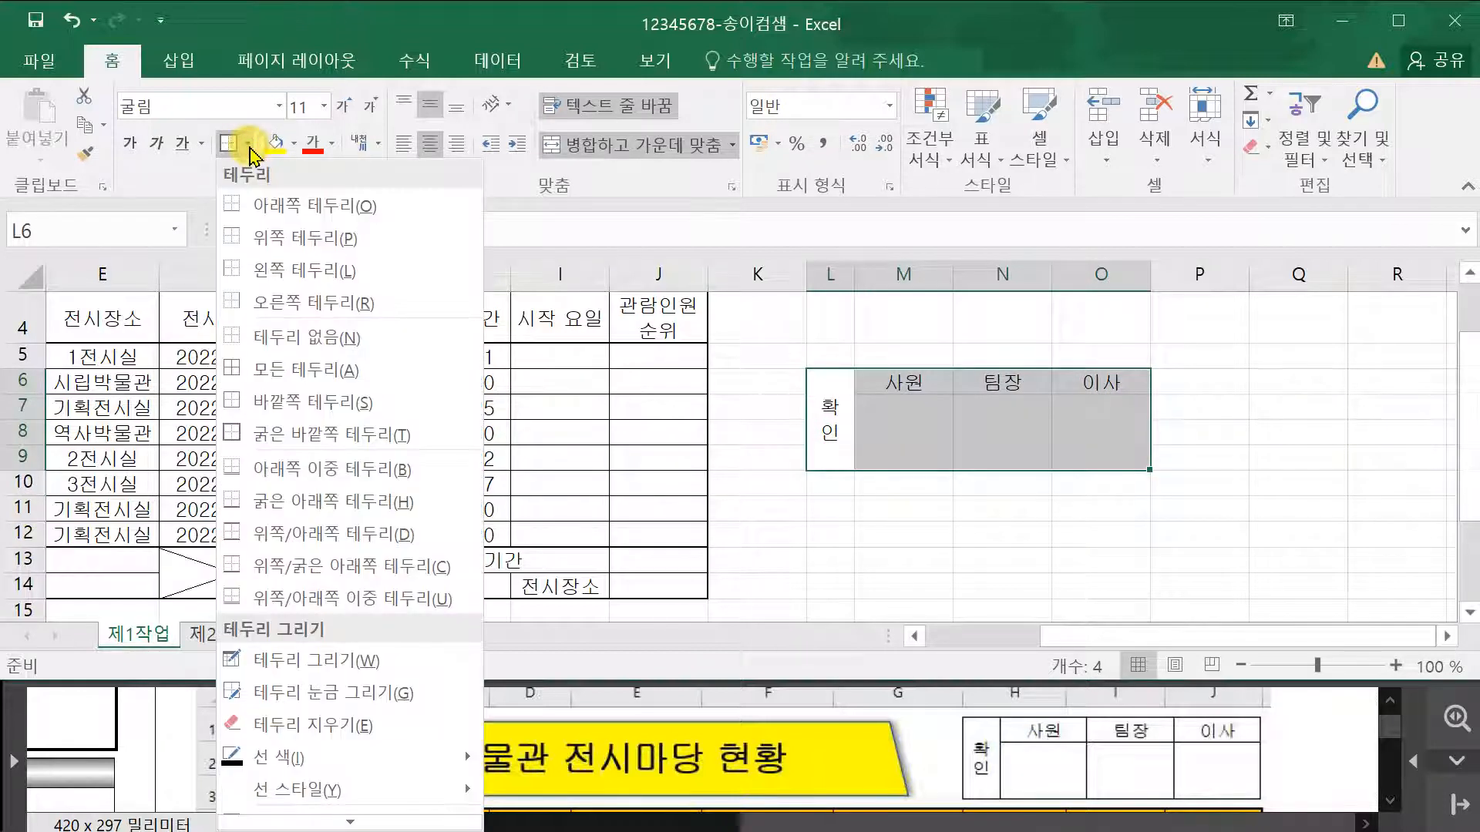
left_click(310, 377)
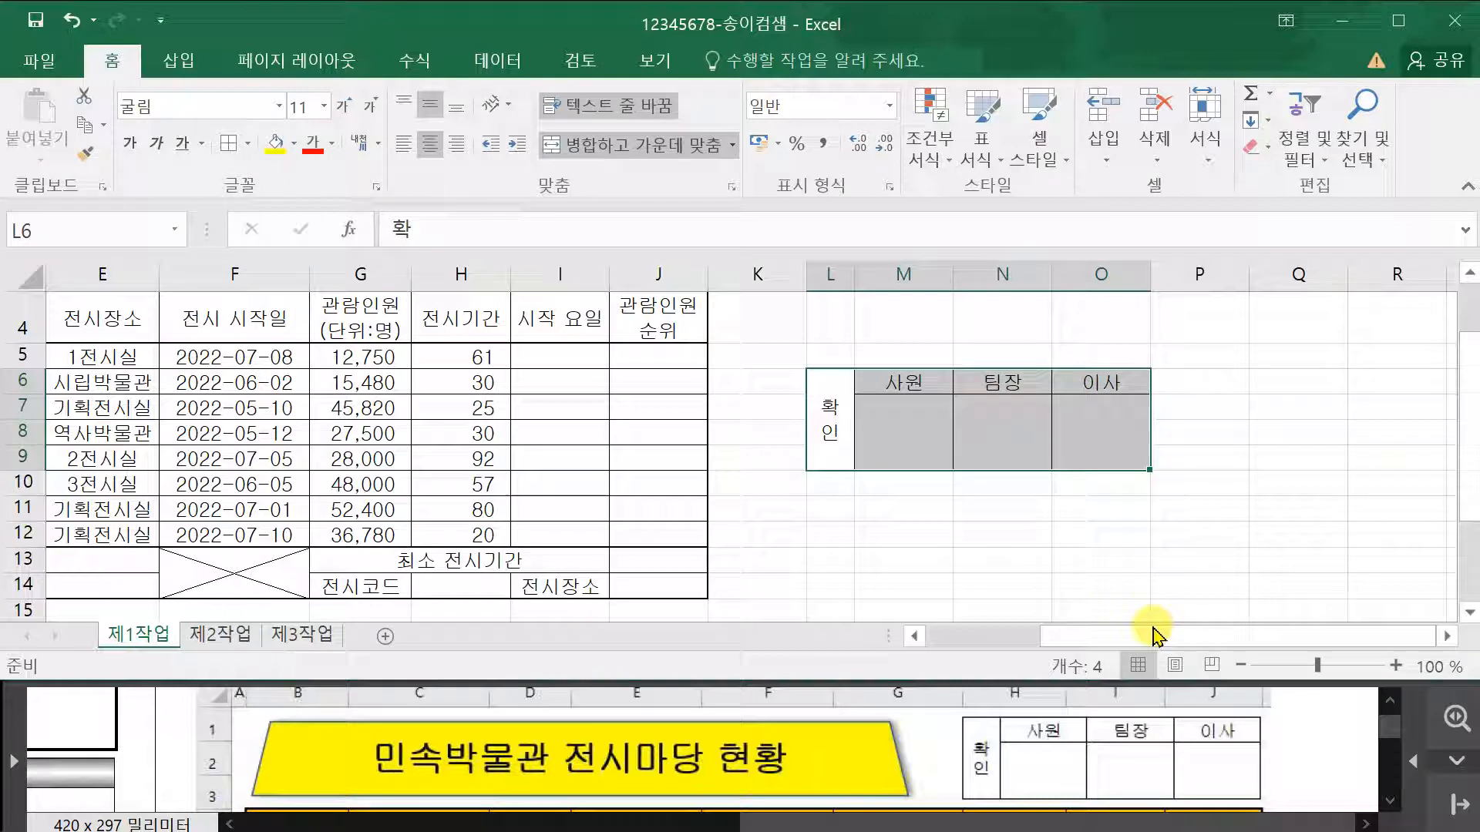
- Check the 결재란 condition in the exam PDF and copy L6:O9 as a picture, as shown on screen in picture format
left_click(1392, 786)
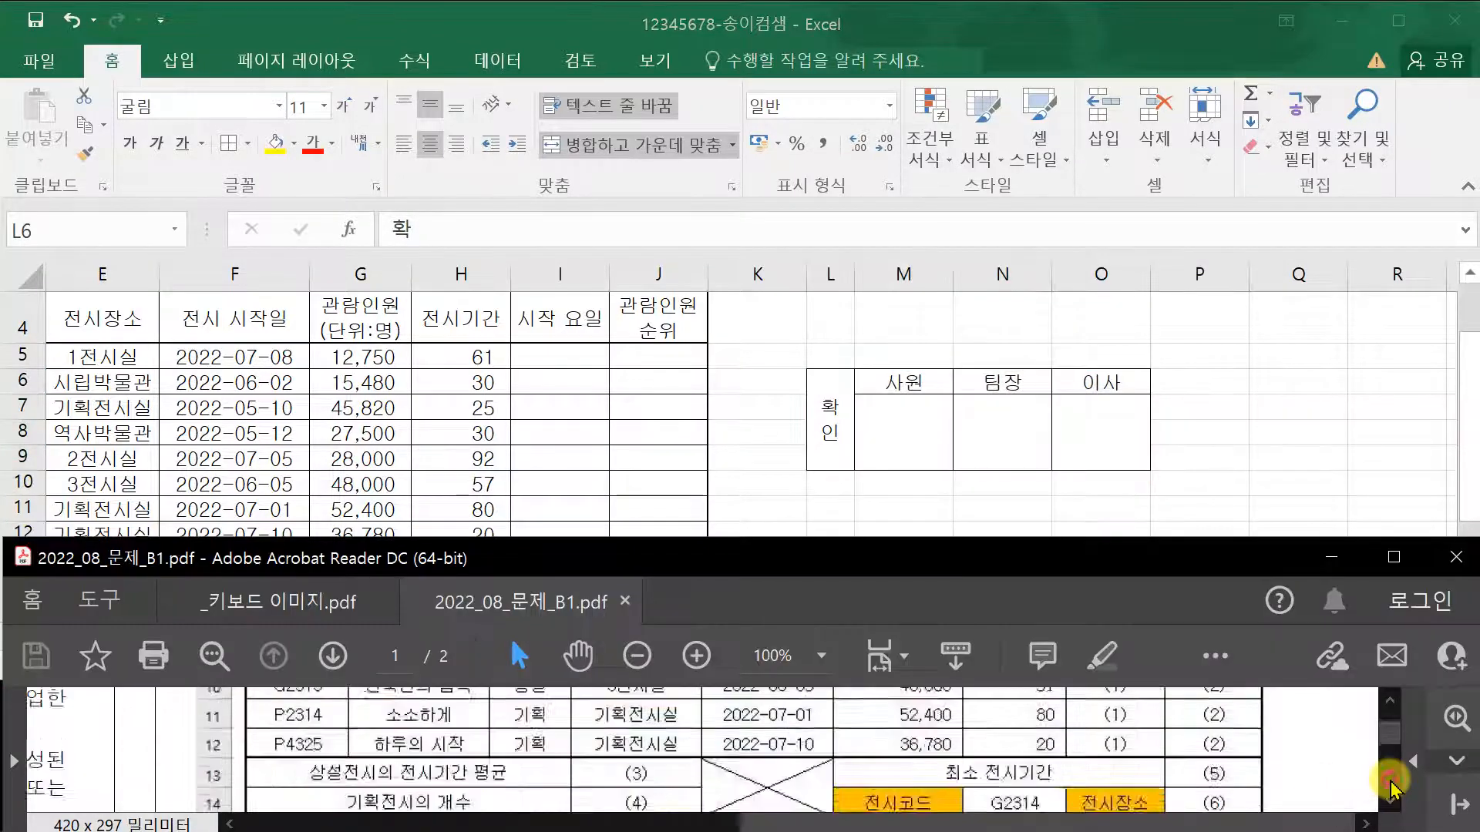
left_click(1390, 781)
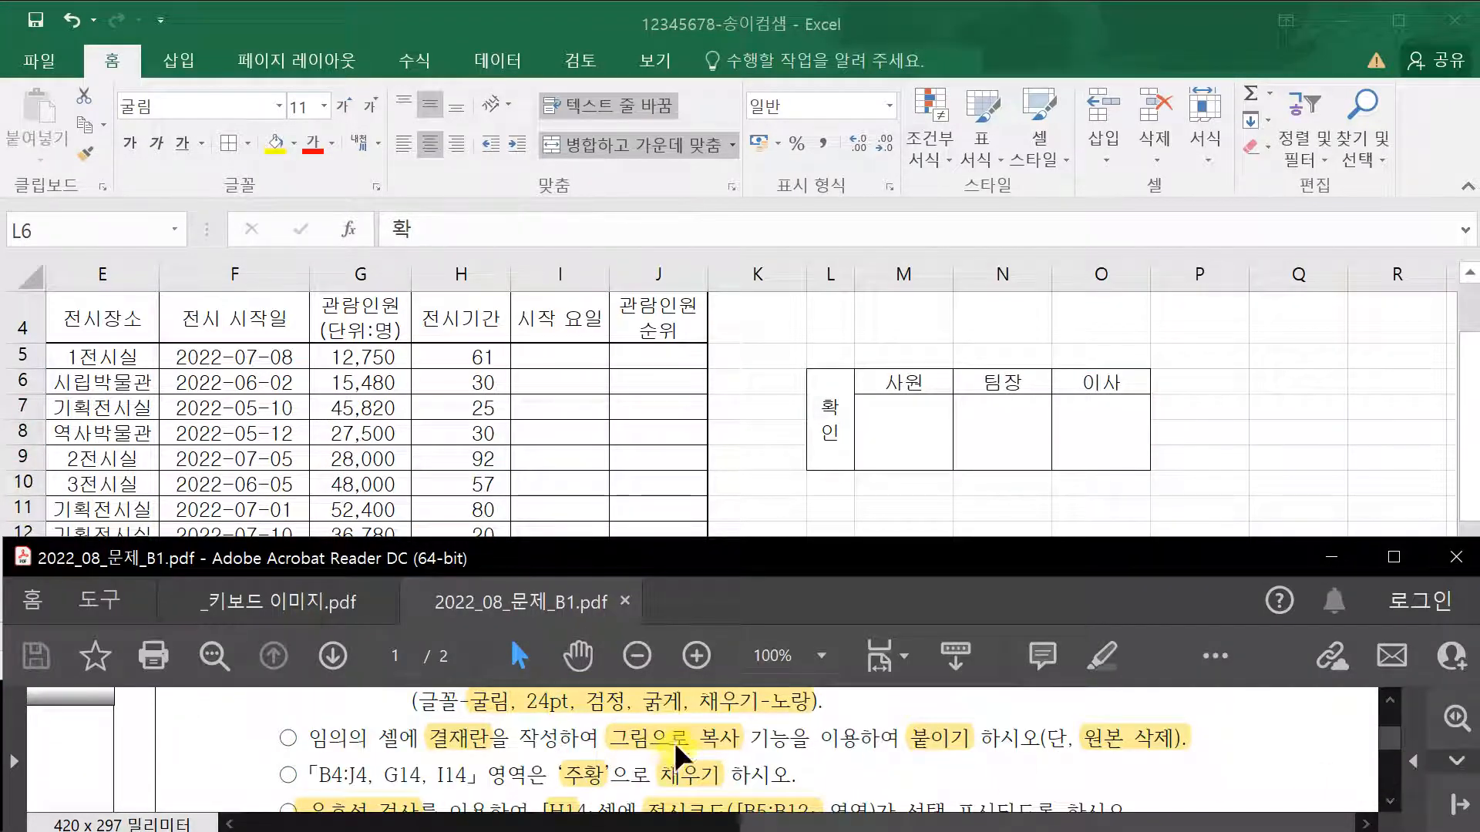
left_click(851, 24)
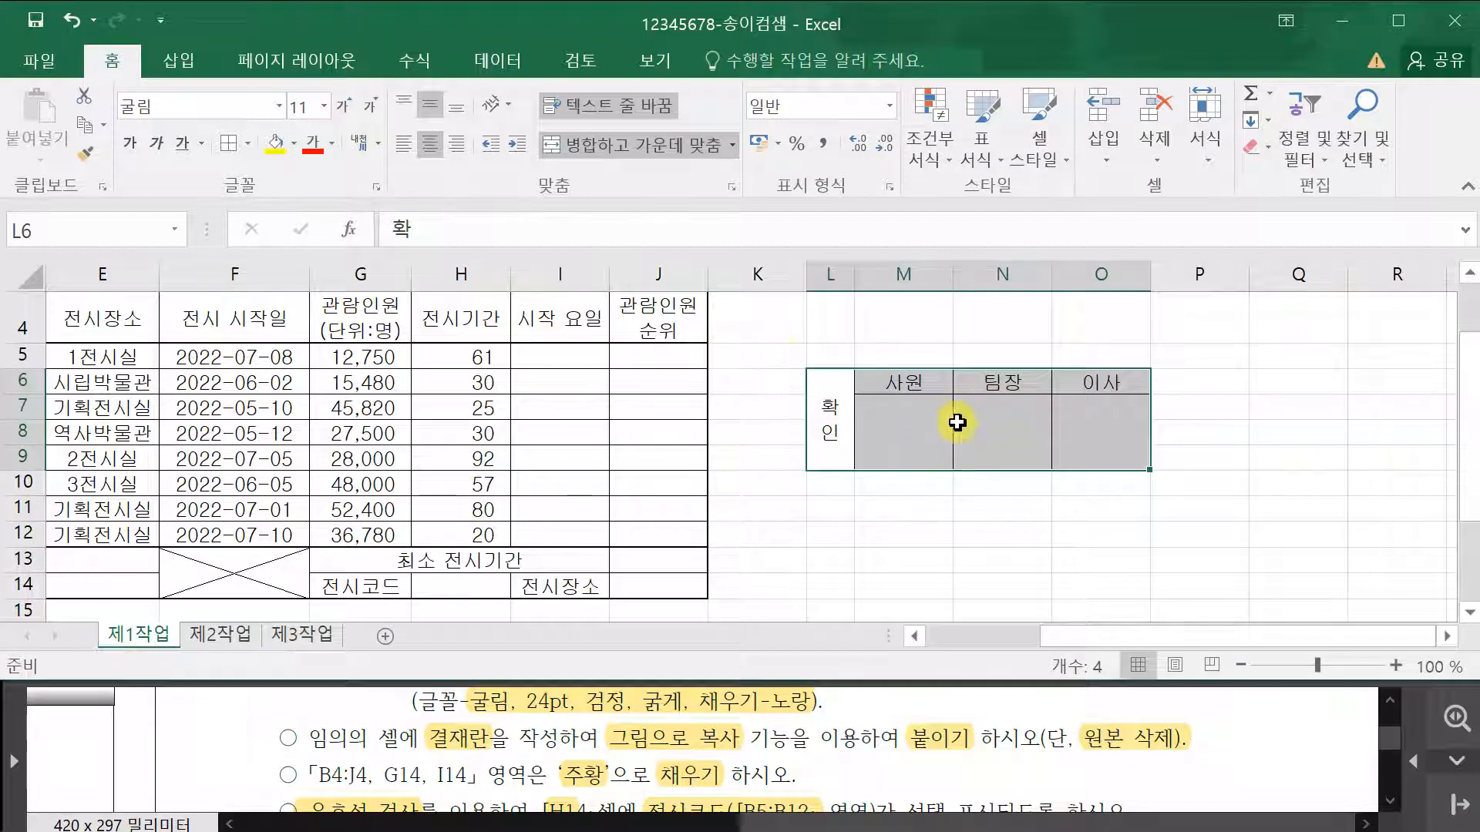
left_click(104, 125)
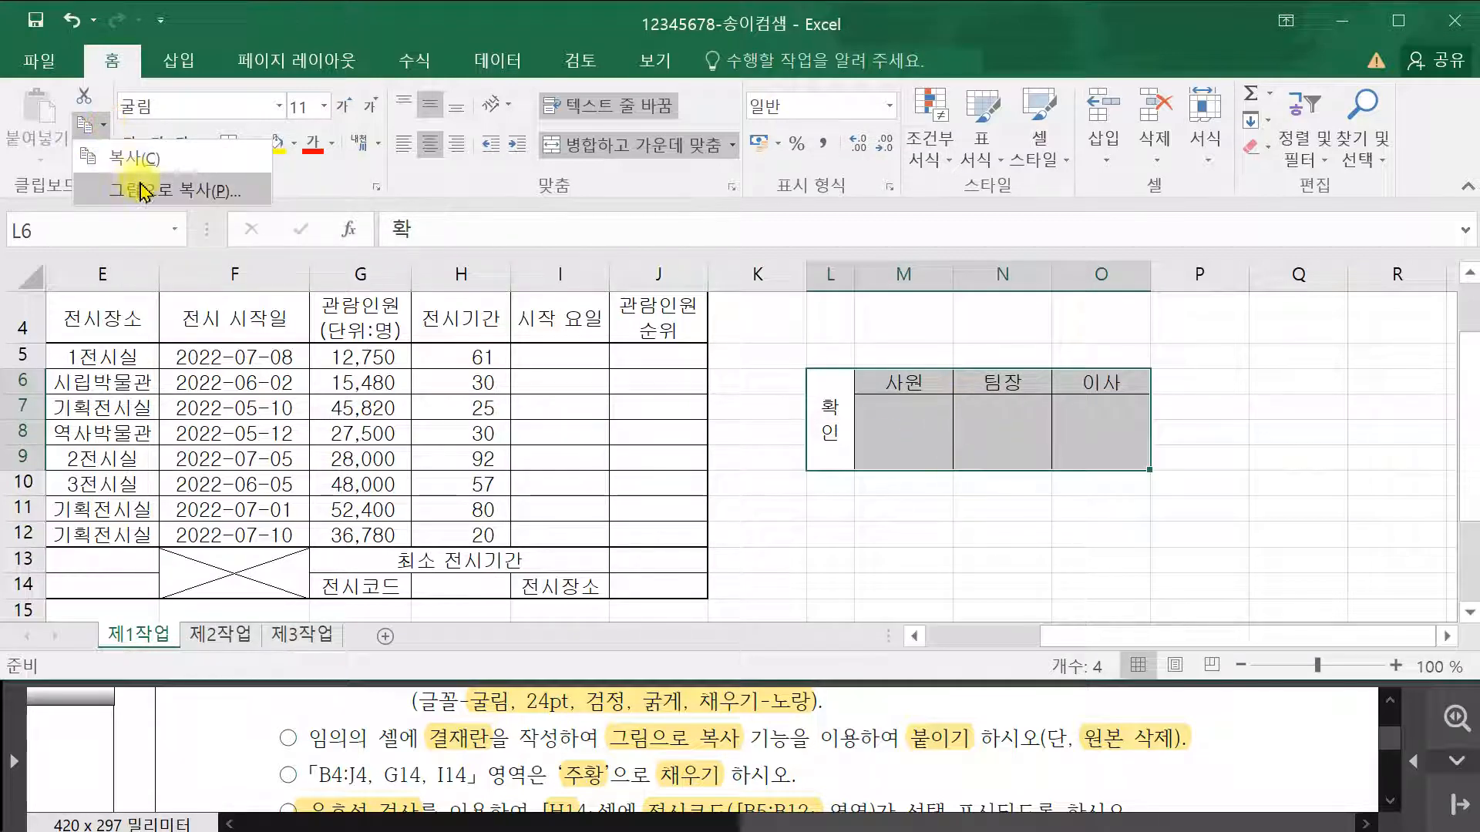
left_click(240, 194)
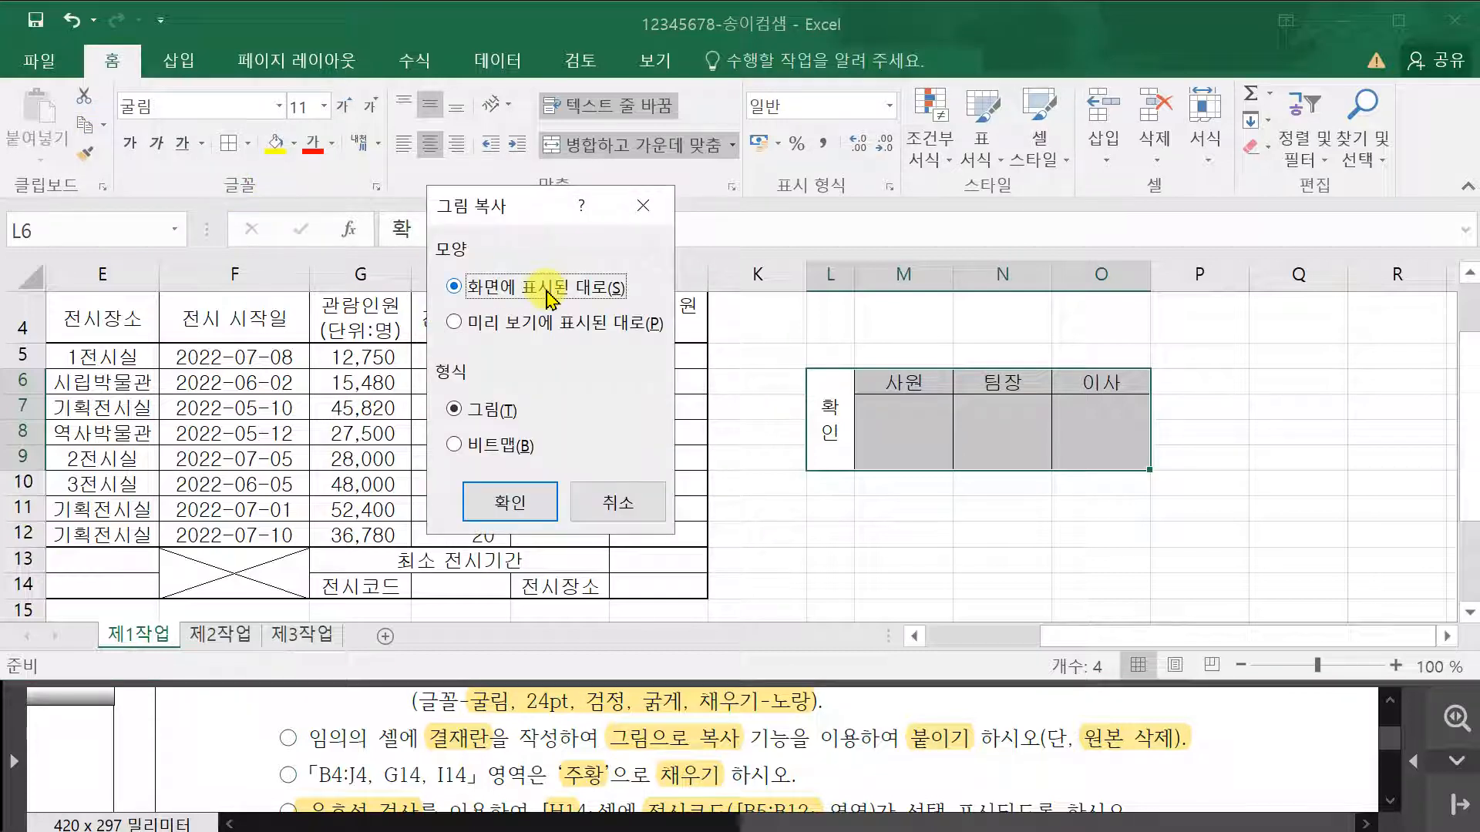
left_click(505, 502)
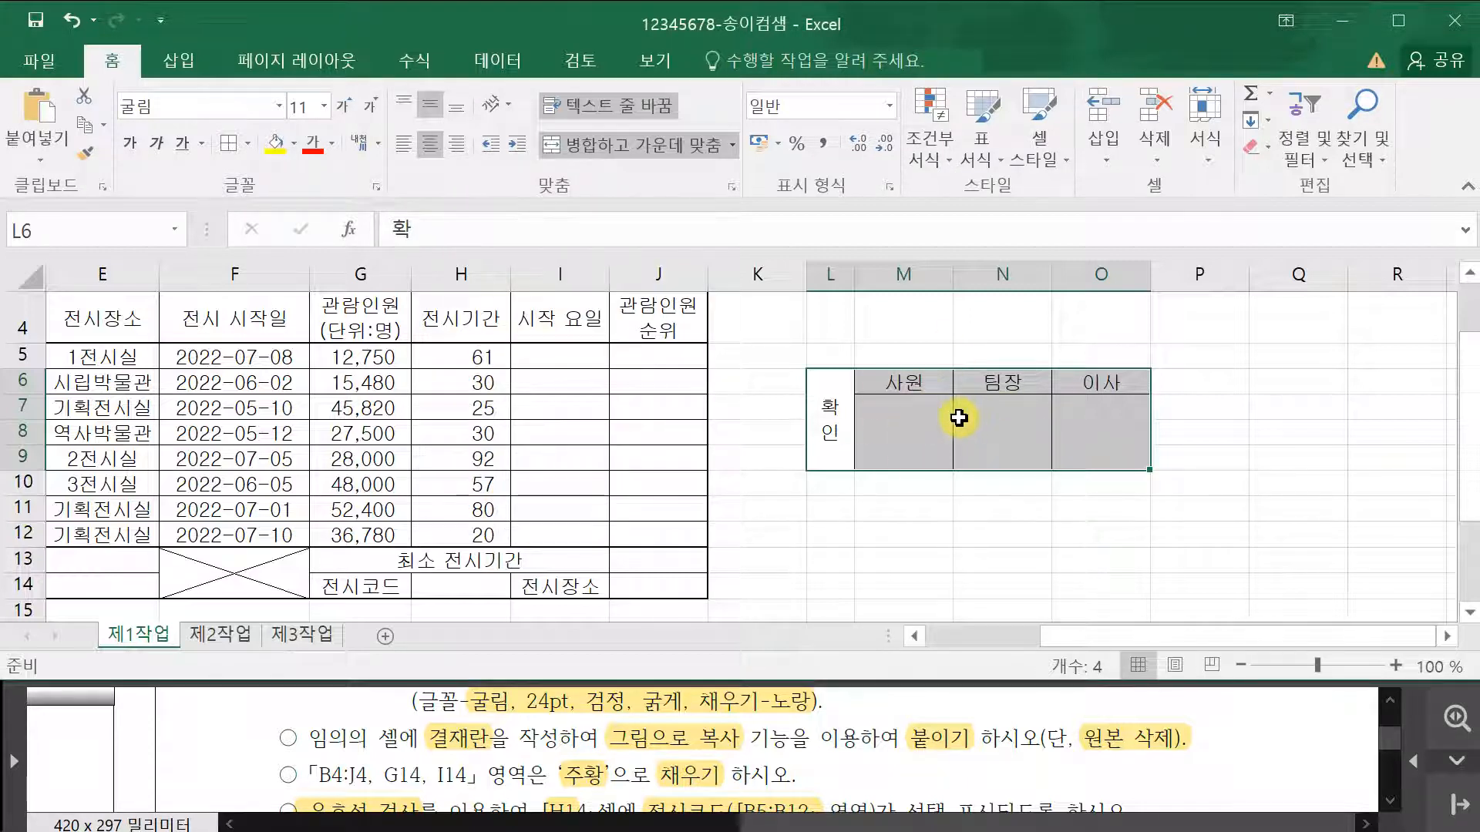
- Check the approval box's position in the exam PDF sample and paste the copied picture at cell H1
scroll(956, 417, "up", 1)
left_click(463, 313)
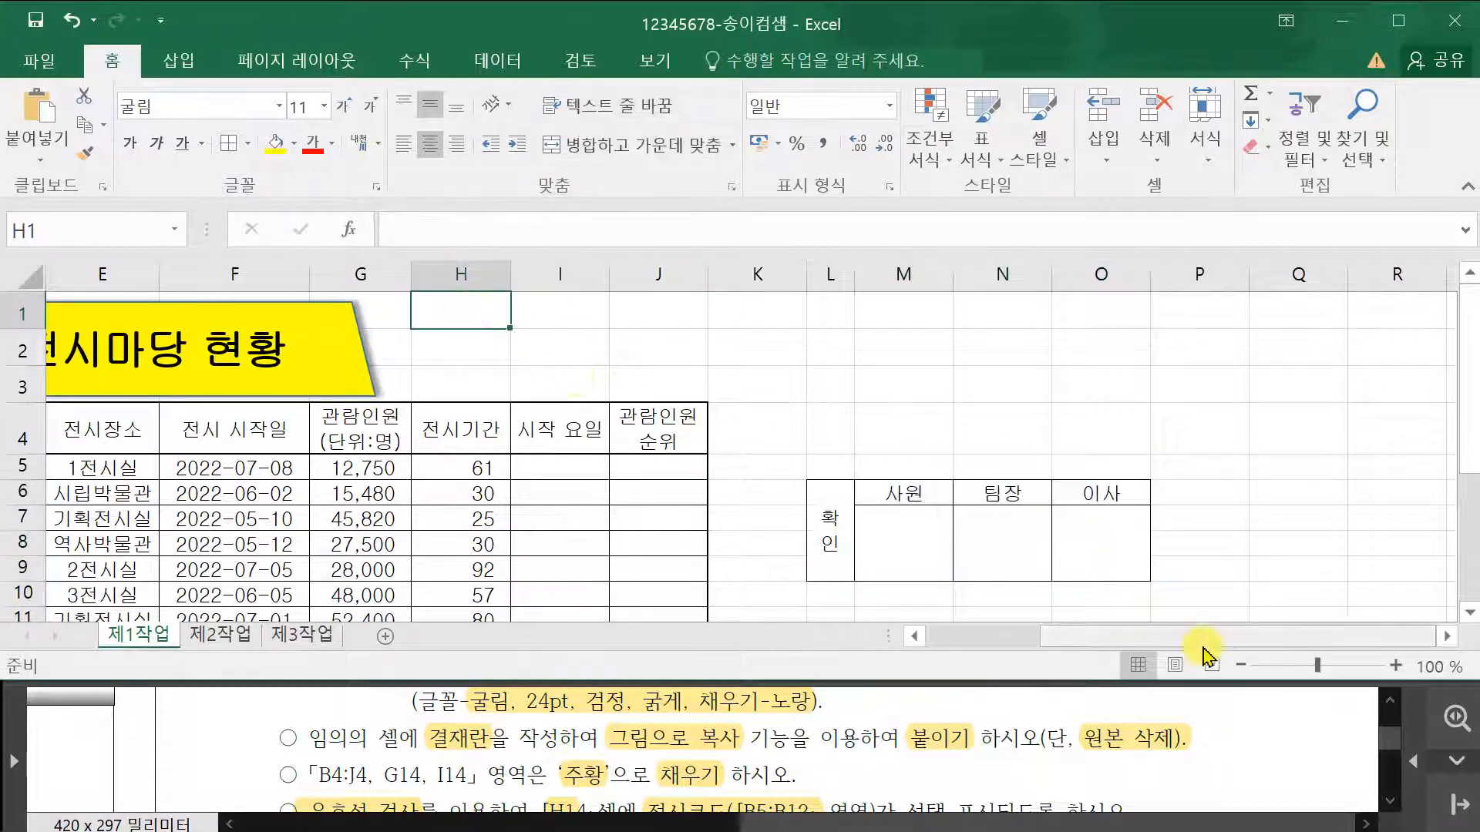
left_click(1286, 734)
scroll(1311, 737, "up", 5)
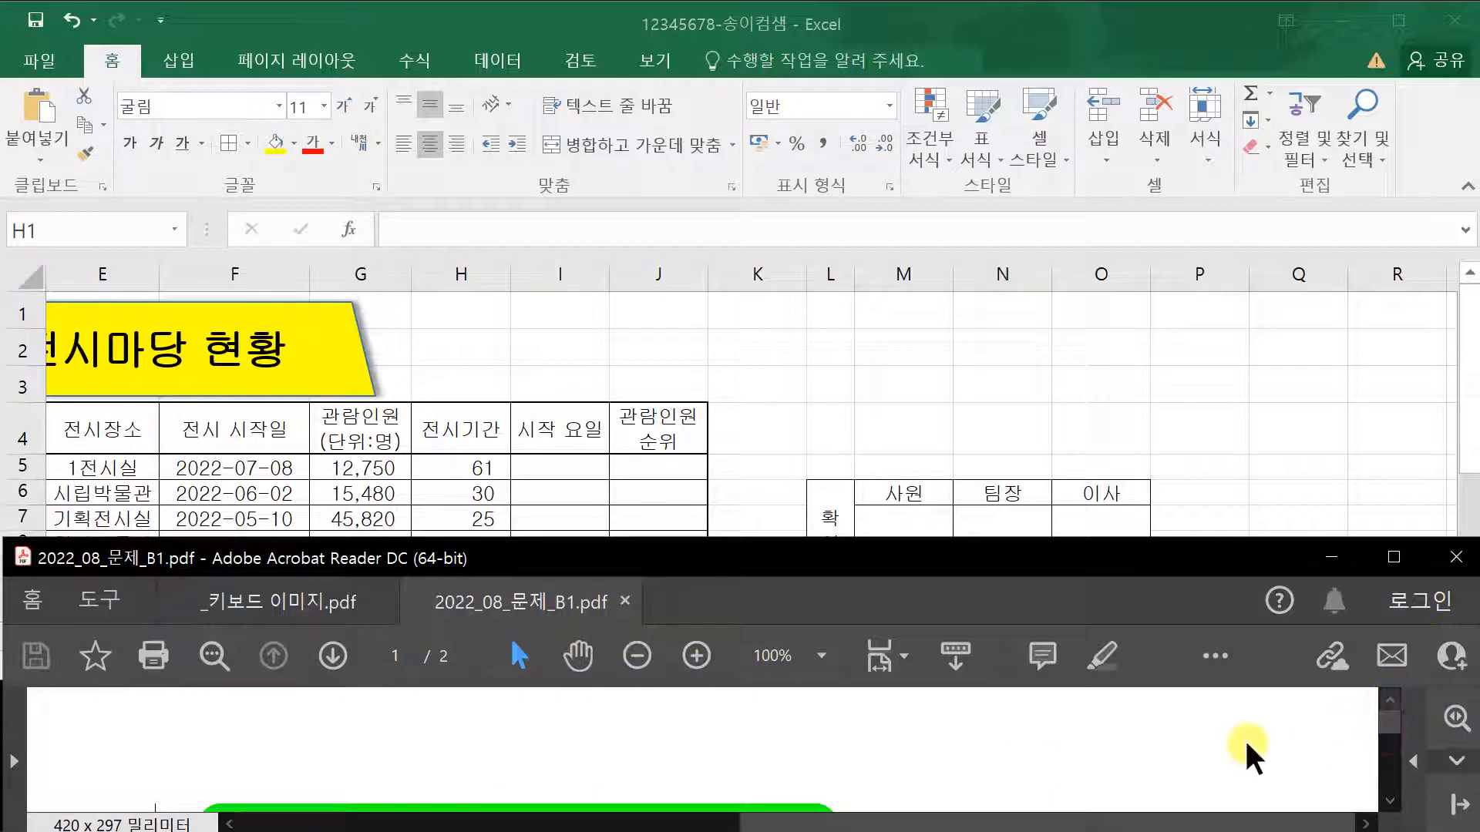
scroll(1241, 730, "down", 5)
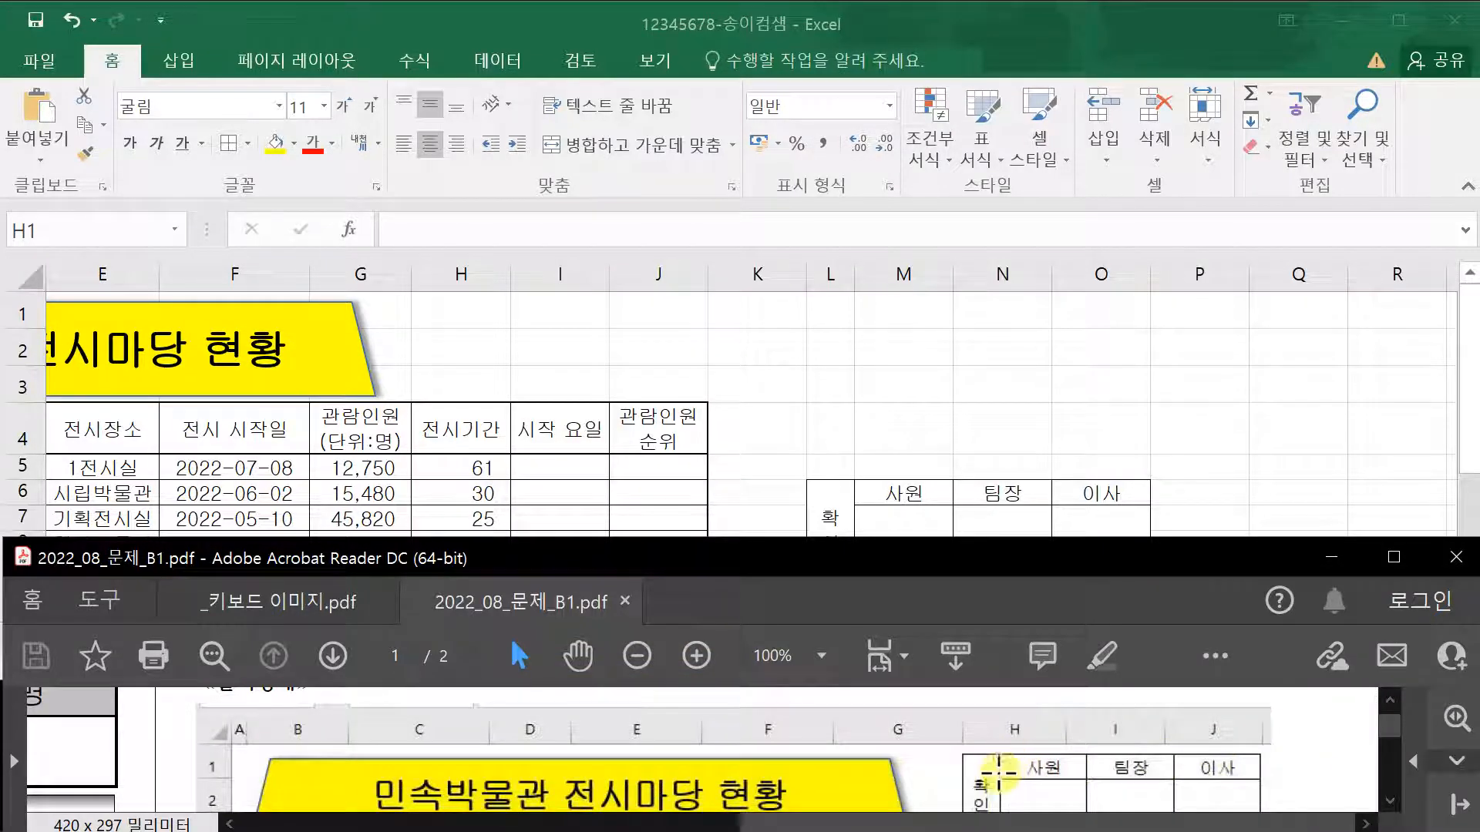
left_click_drag(1002, 537, 1024, 324)
left_click(562, 29)
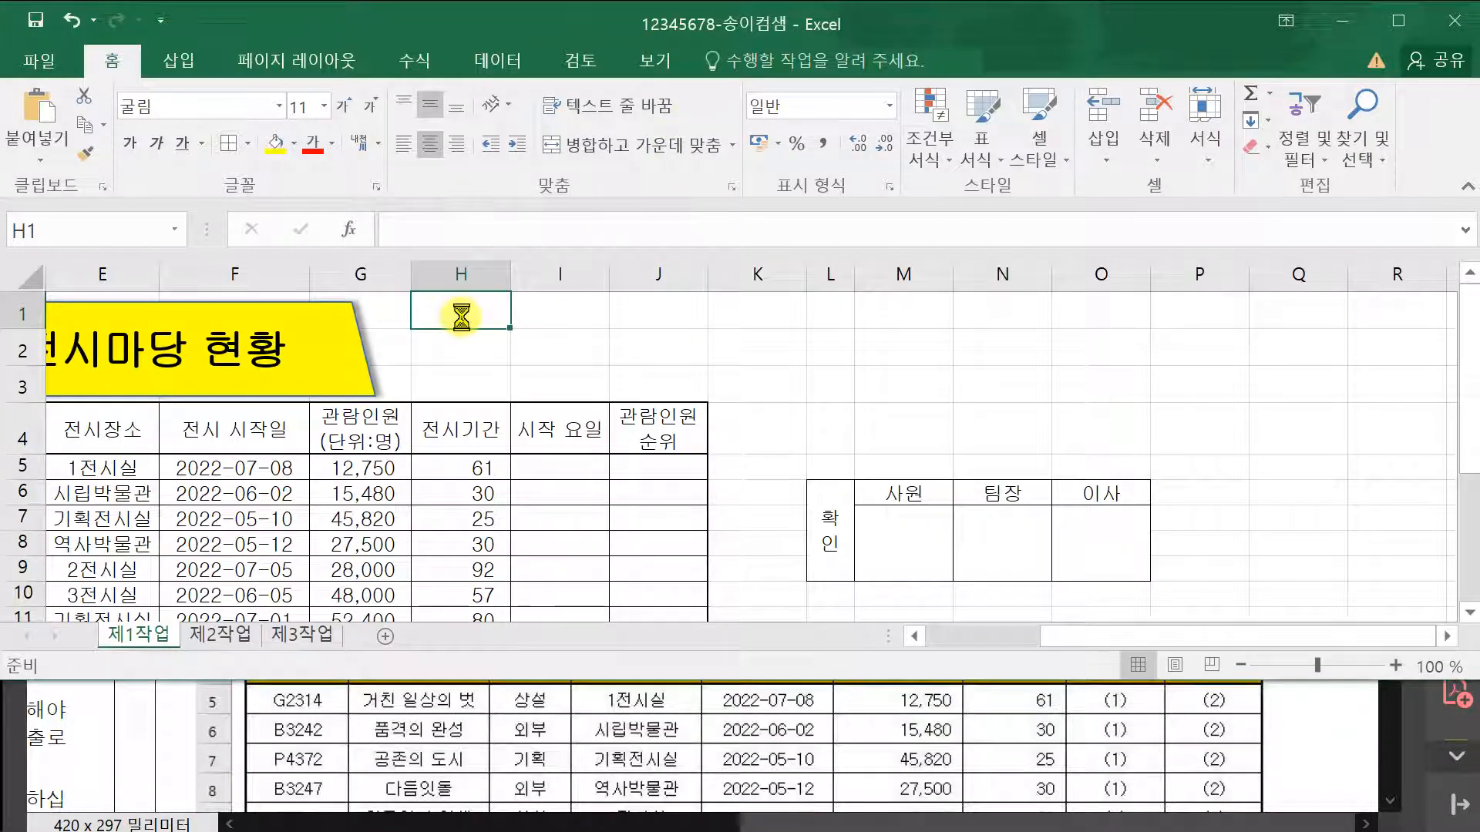
- Compare with the exam PDF sample and shrink the pasted approval box picture to fit within columns H to J and rows 1 to 3
left_click(1287, 706)
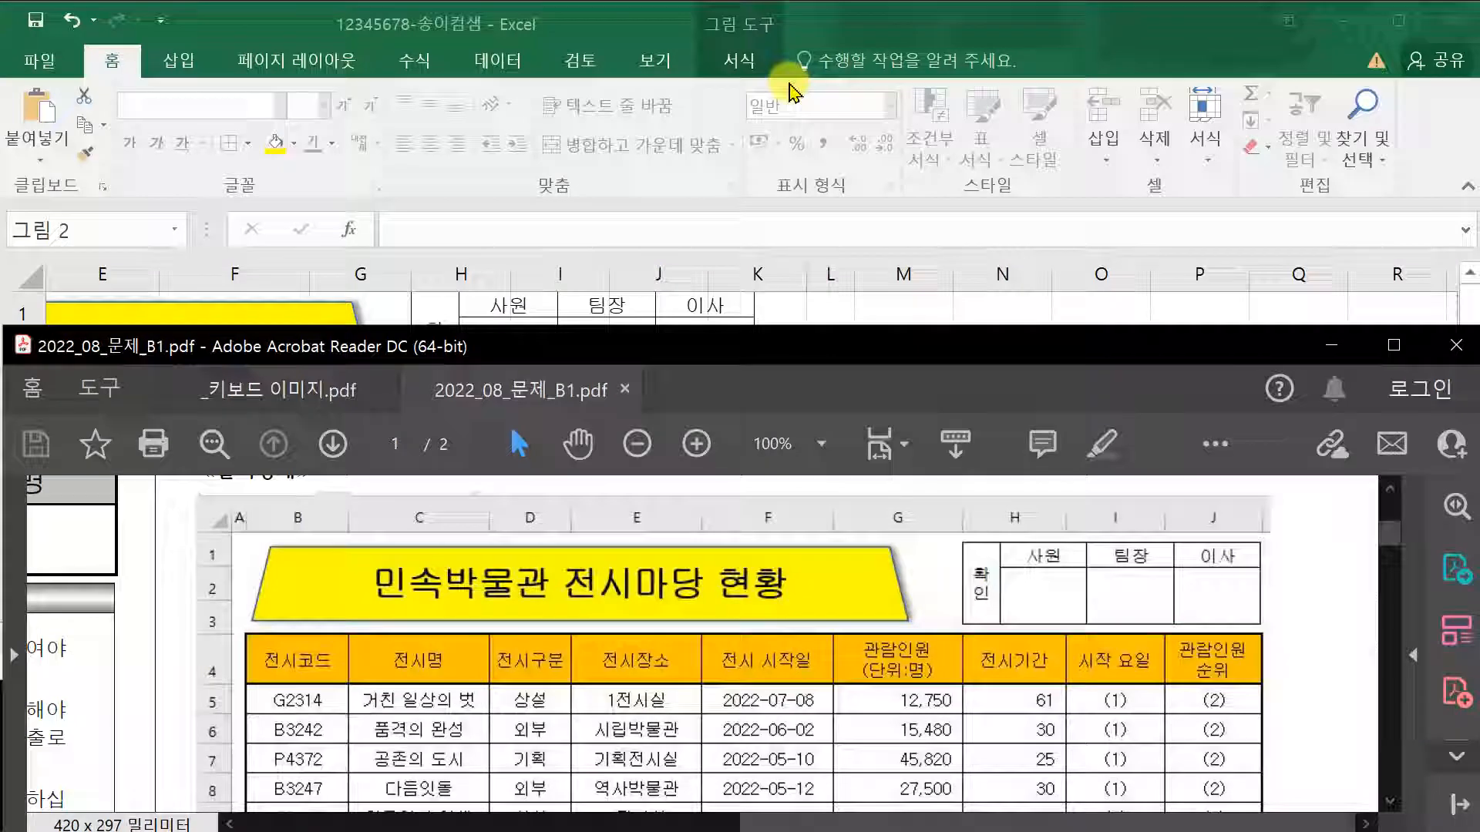
left_click(841, 23)
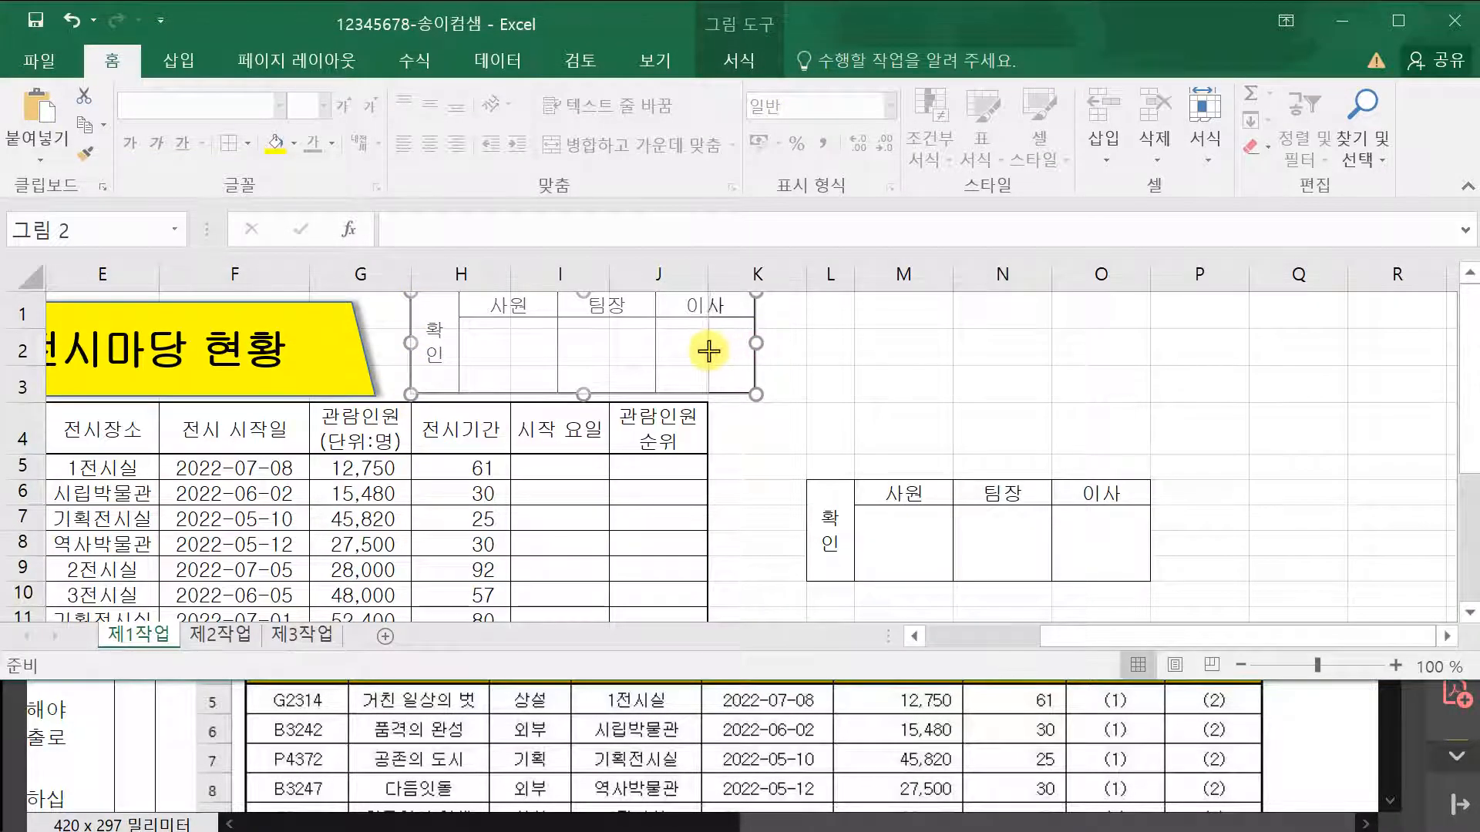
left_click_drag(713, 354, 711, 354)
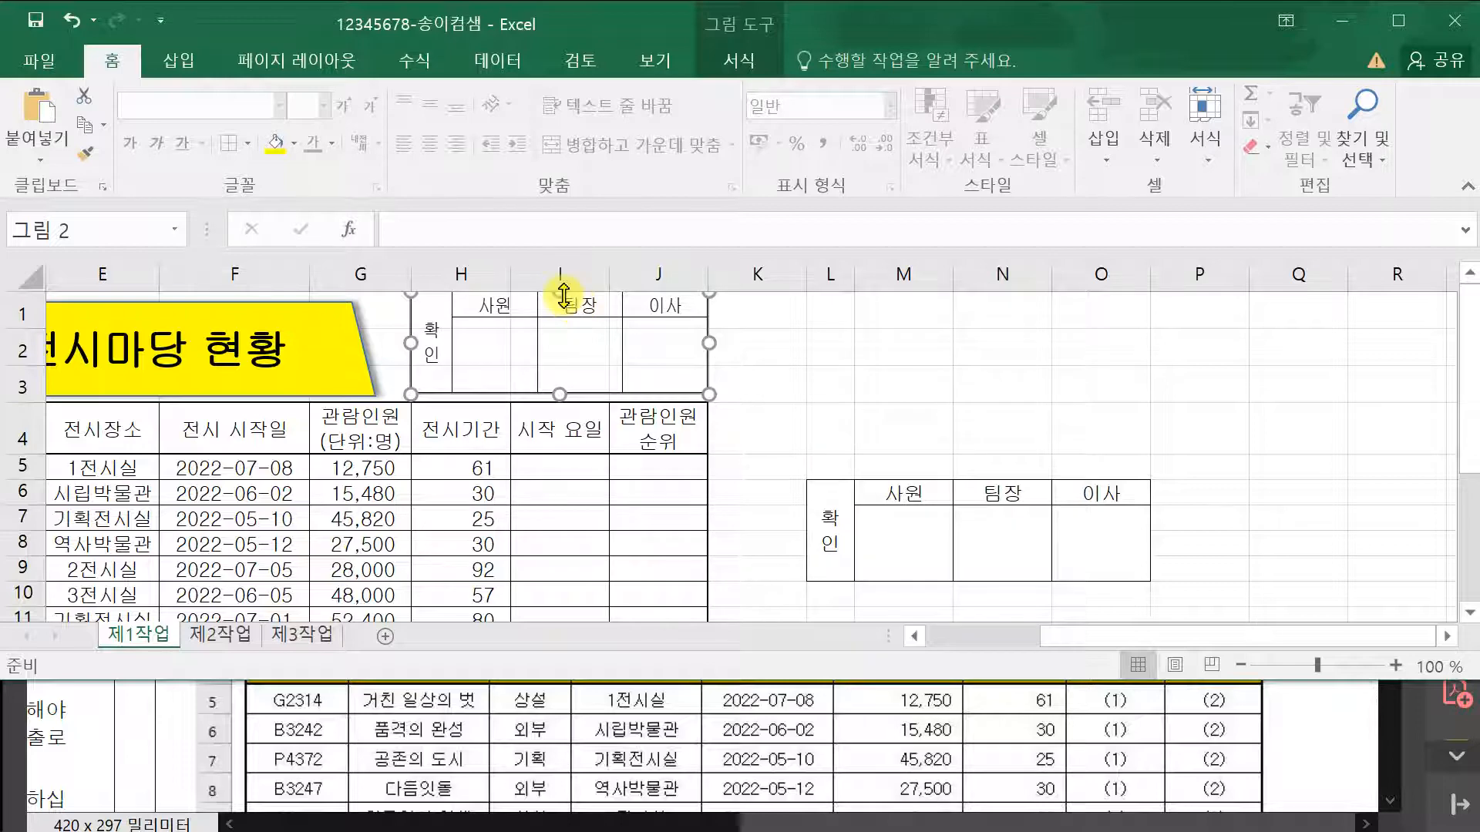
left_click_drag(561, 298, 561, 306)
left_click(869, 373)
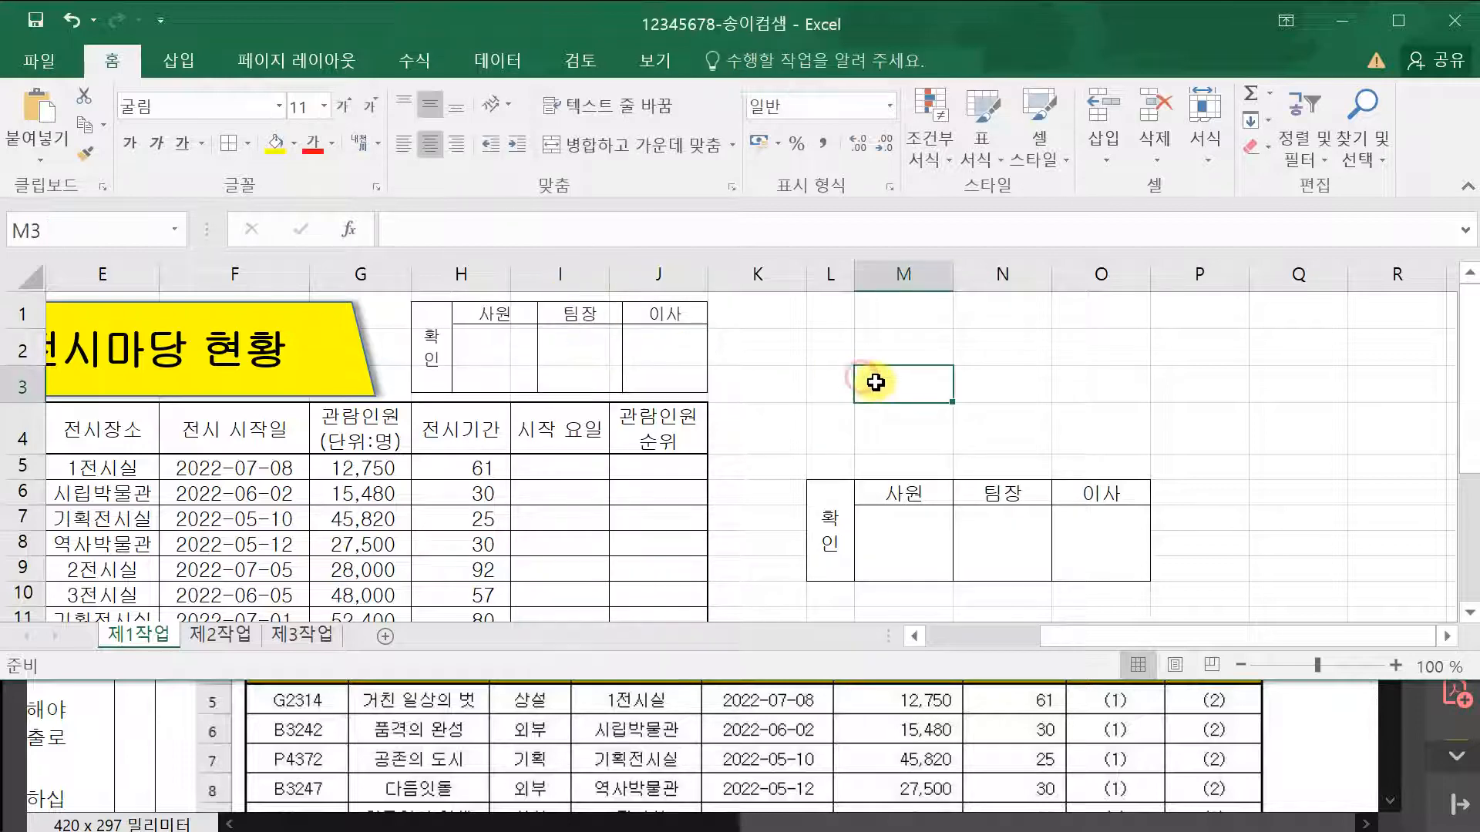
left_click(1307, 726)
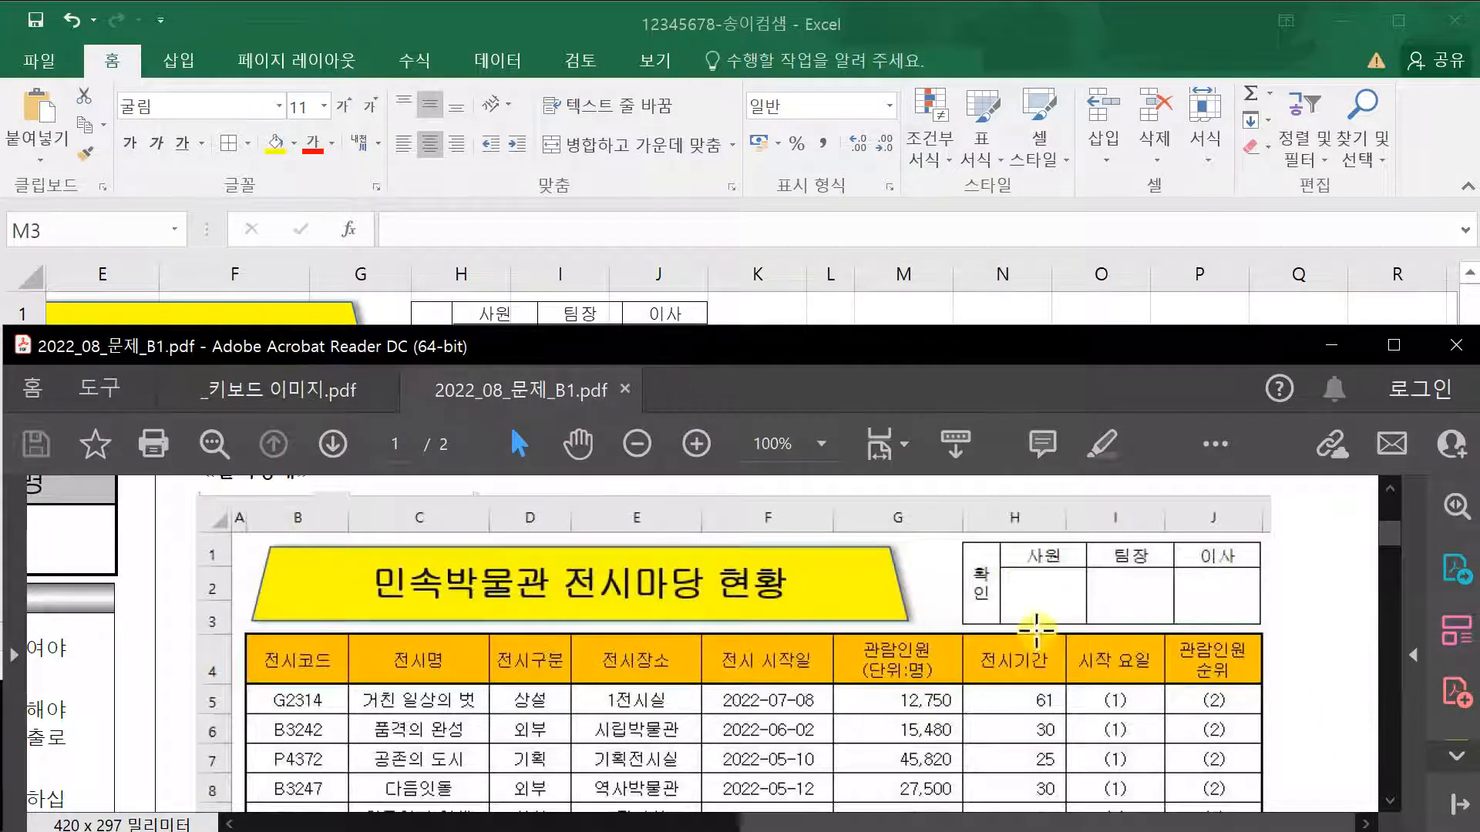
left_click(807, 31)
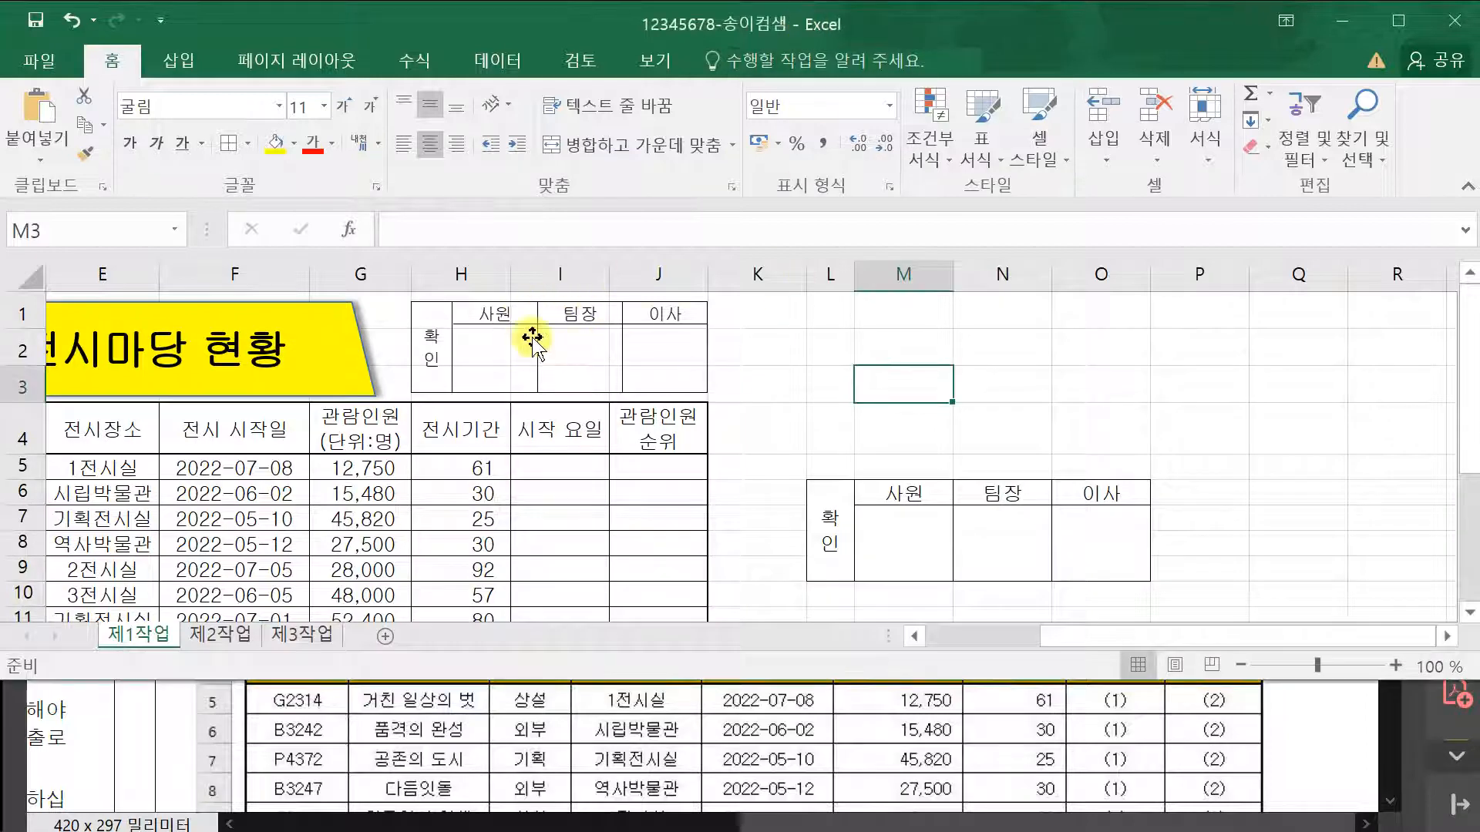
- Check the 원본 삭제 condition in the exam PDF and delete columns L to O containing the original approval box
left_click(1379, 744)
left_click(1385, 755)
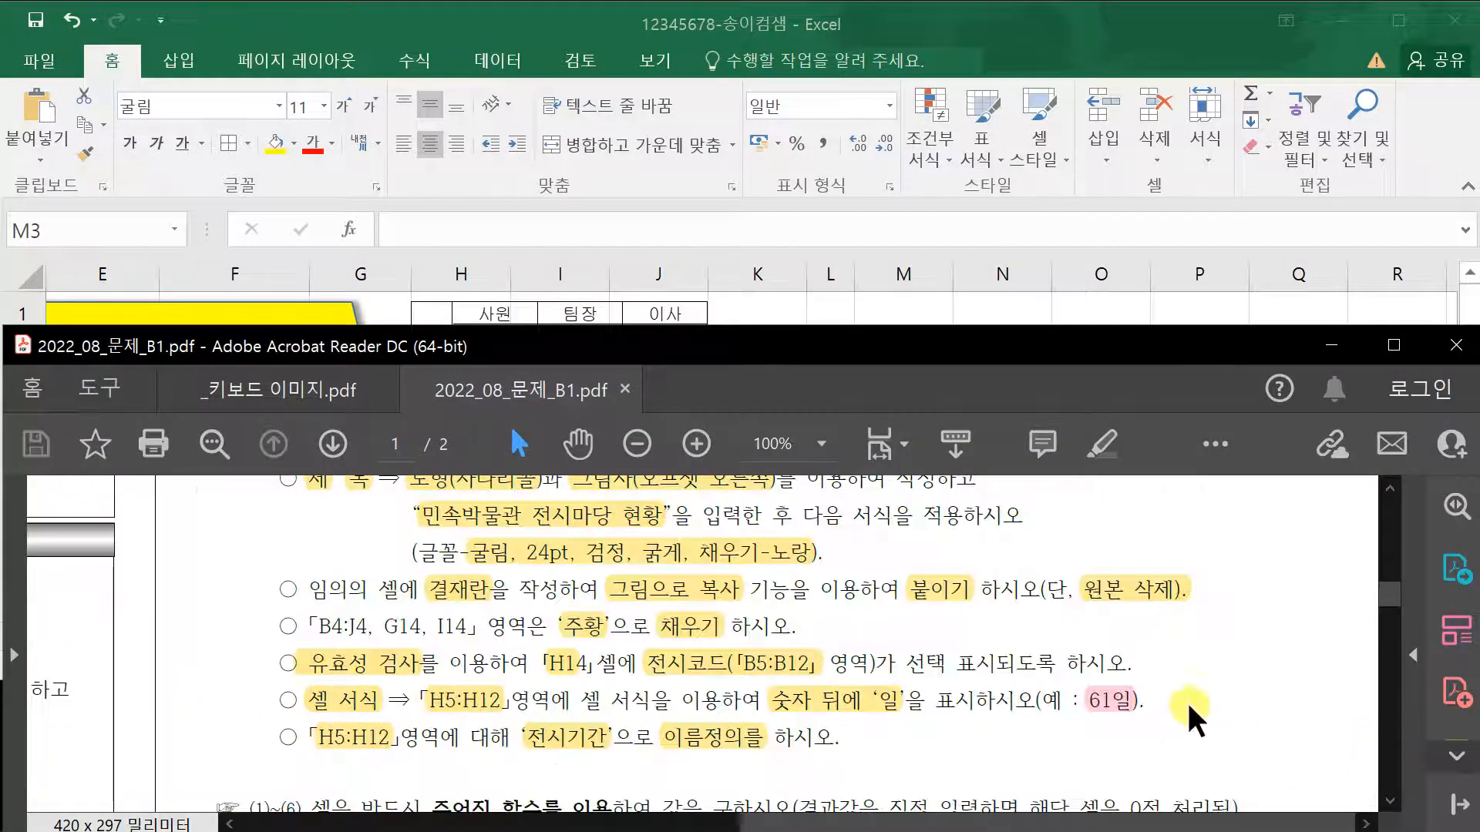
left_click(1060, 19)
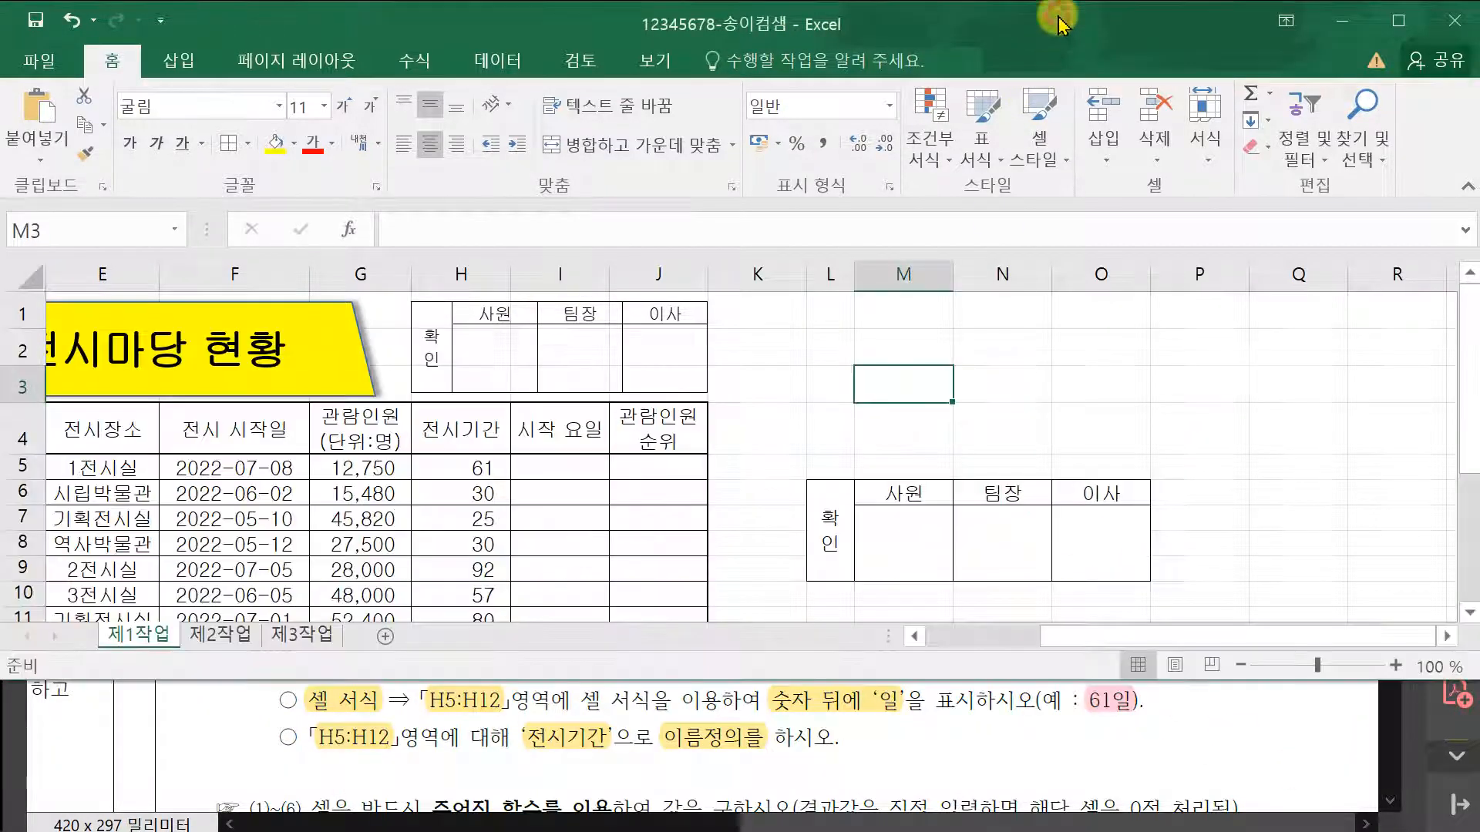
left_click(823, 279)
left_click_drag(823, 279, 1083, 287)
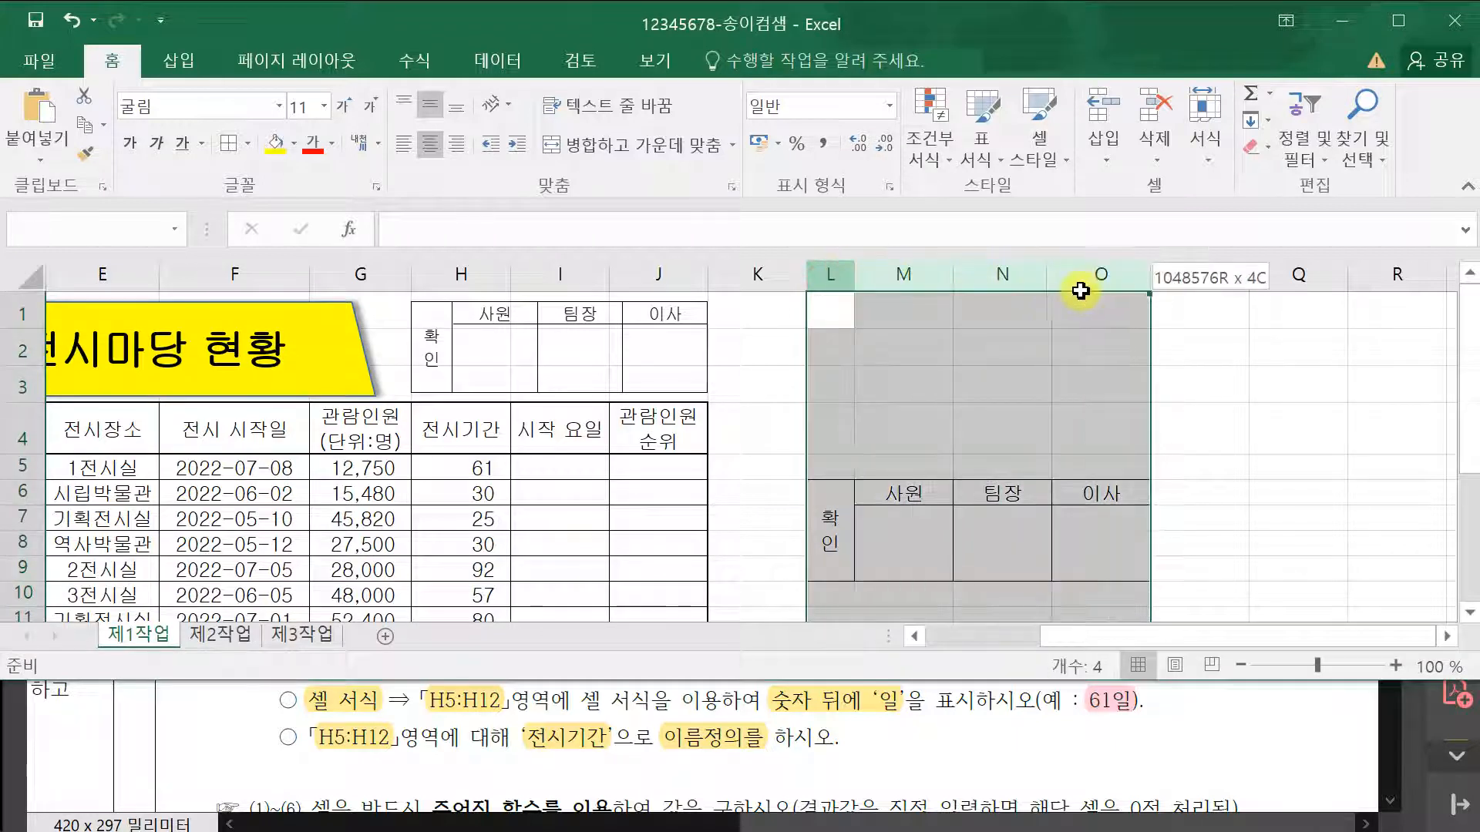
right_click(1098, 356)
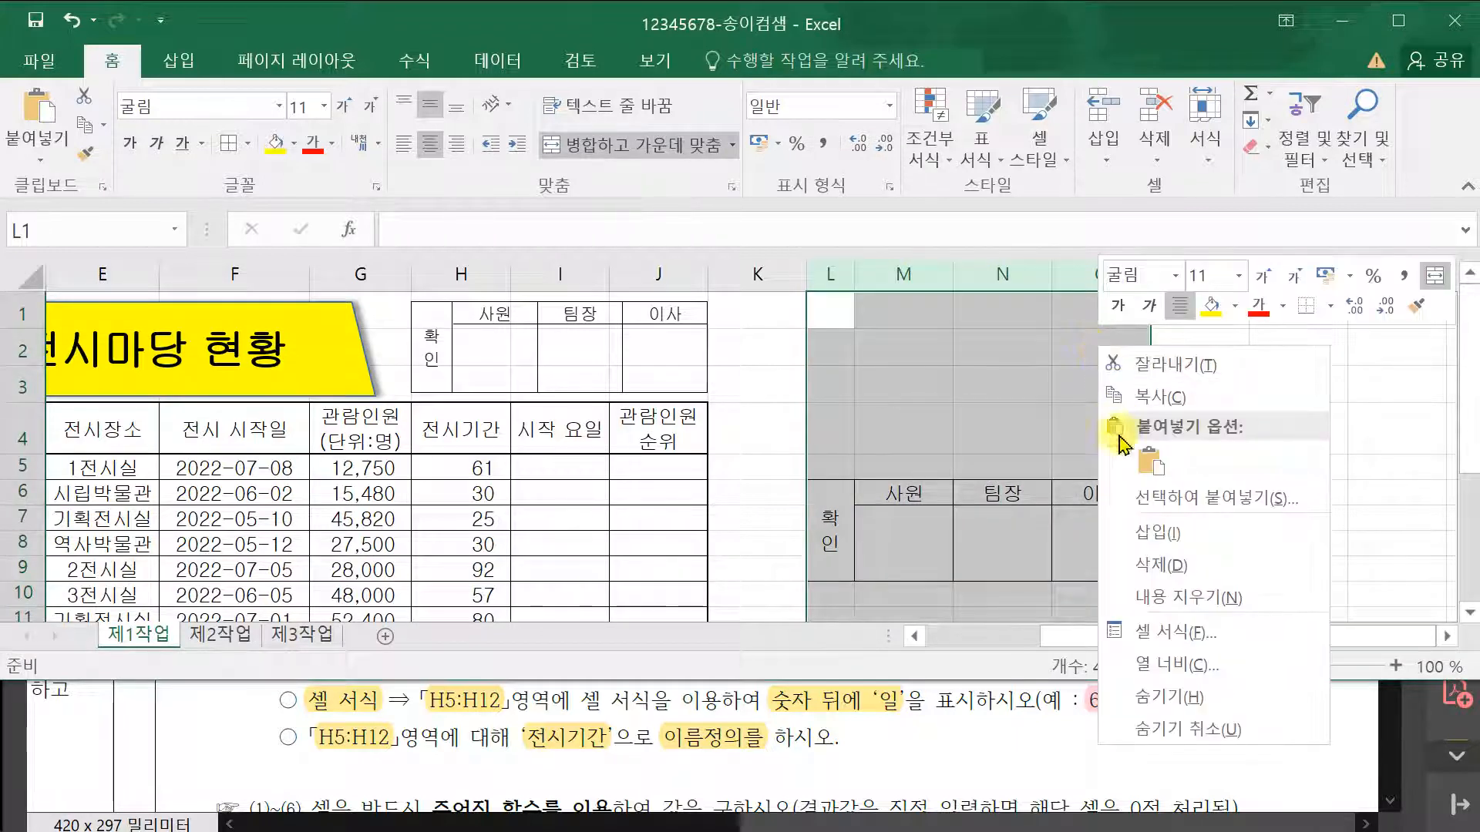
left_click(1156, 565)
left_click(1244, 530)
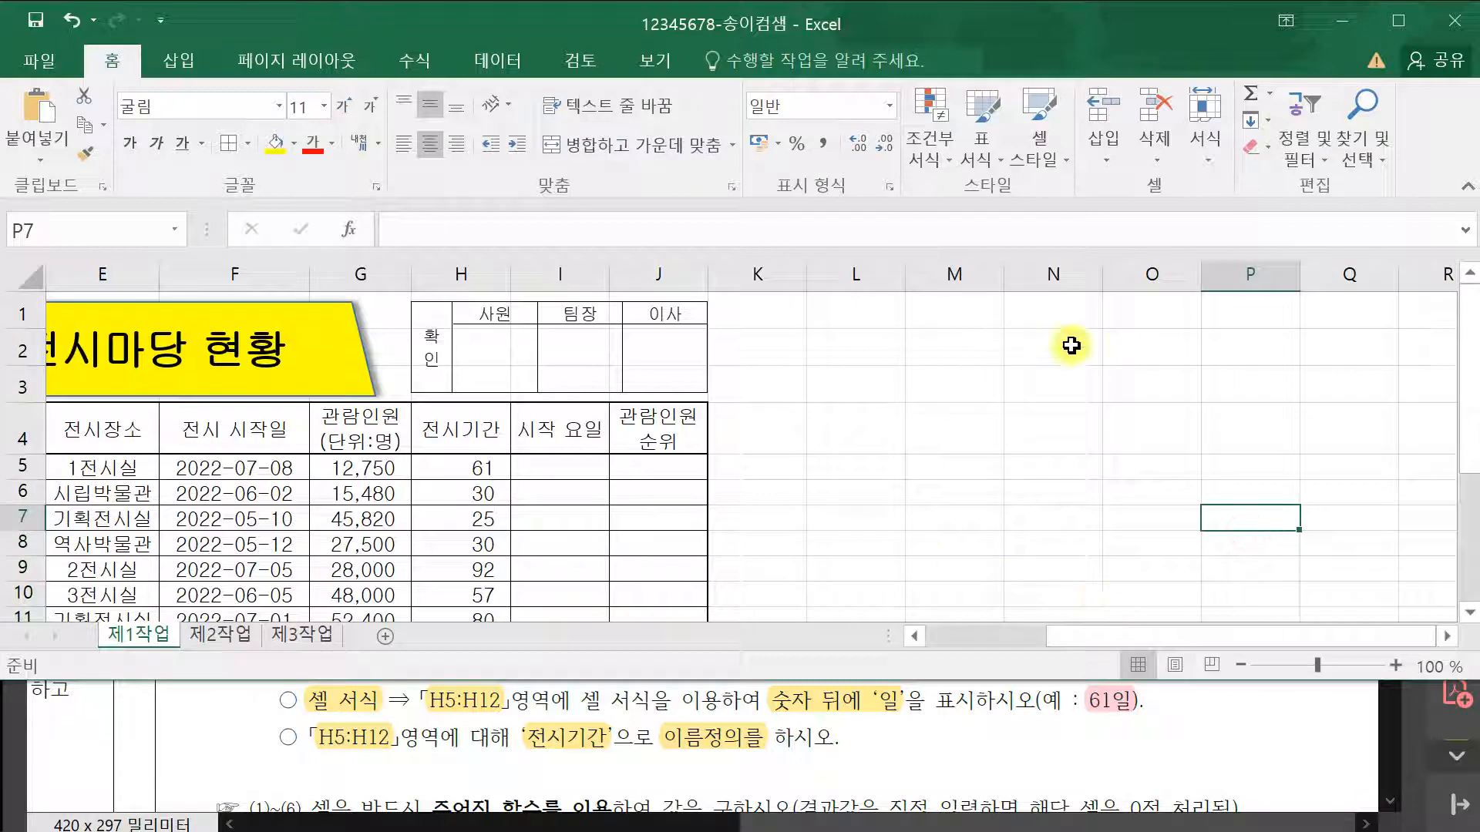
- Check the 주황 fill condition for B4:J4, G14 and I14 in the exam PDF and compare it with the sample table
left_click_drag(1231, 638, 1063, 652)
left_click(1153, 542)
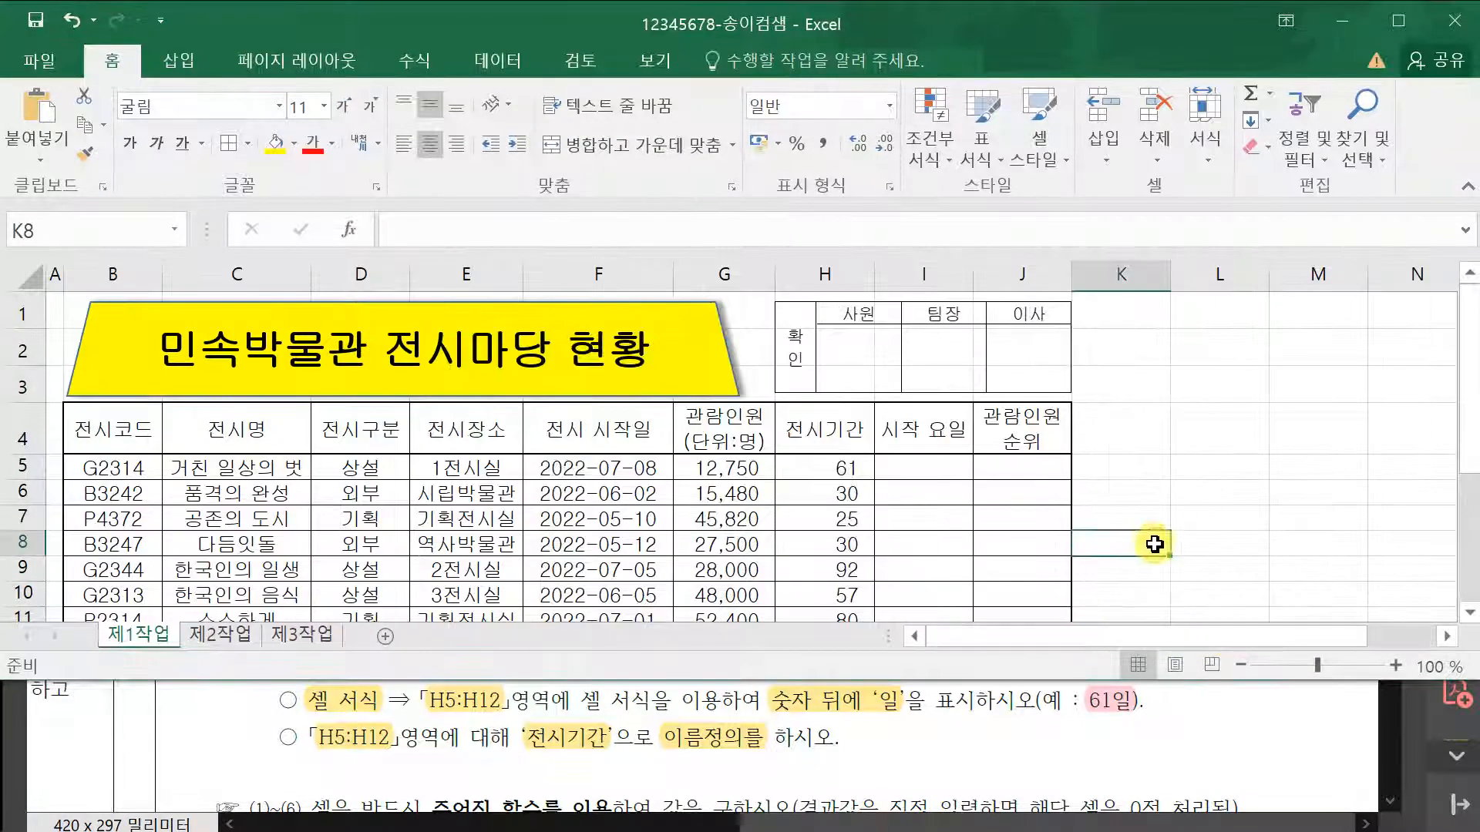
left_click(1286, 751)
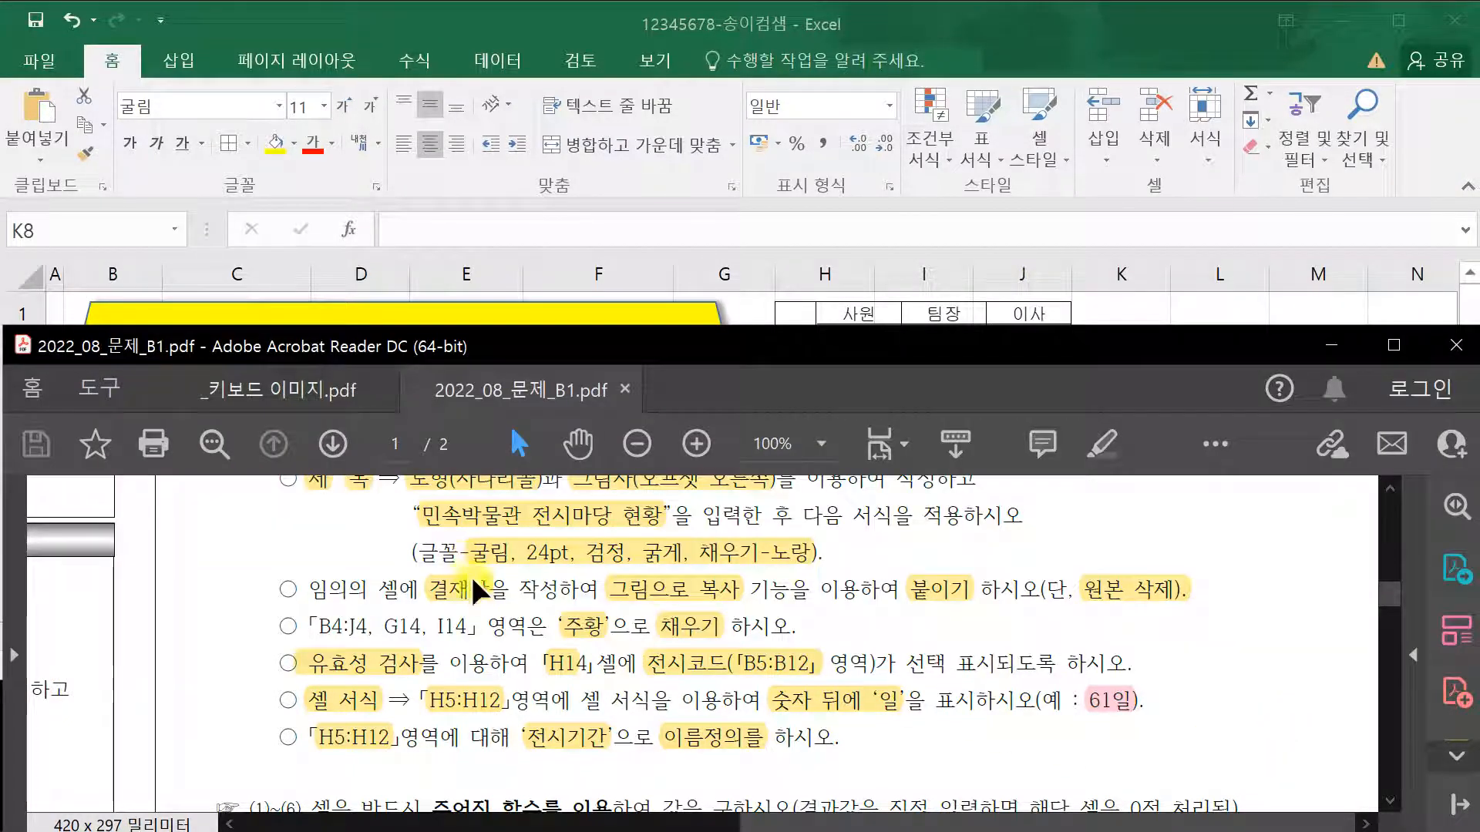
left_click_drag(308, 626, 482, 631)
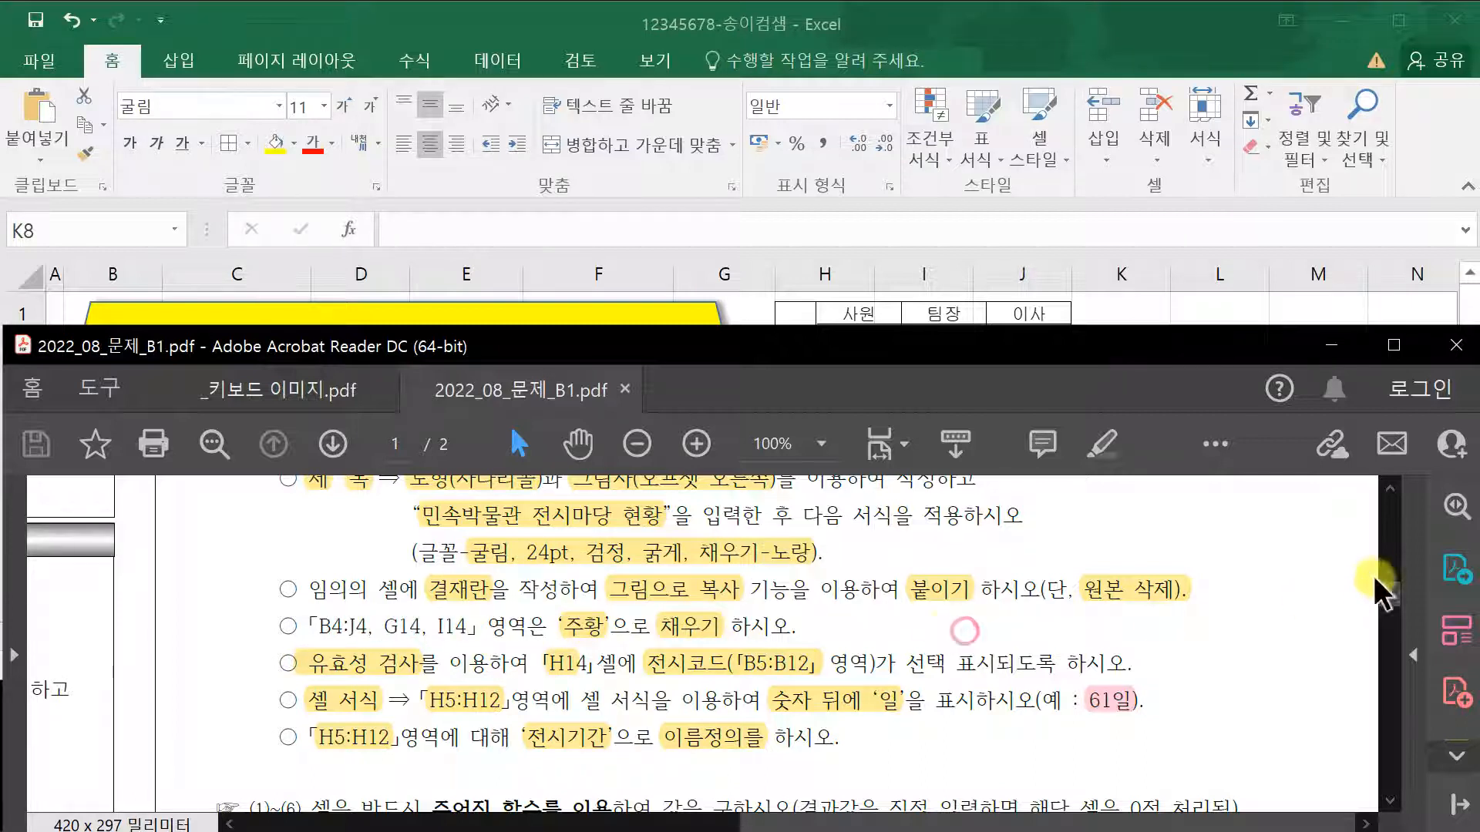
left_click(1391, 543)
left_click(1390, 487)
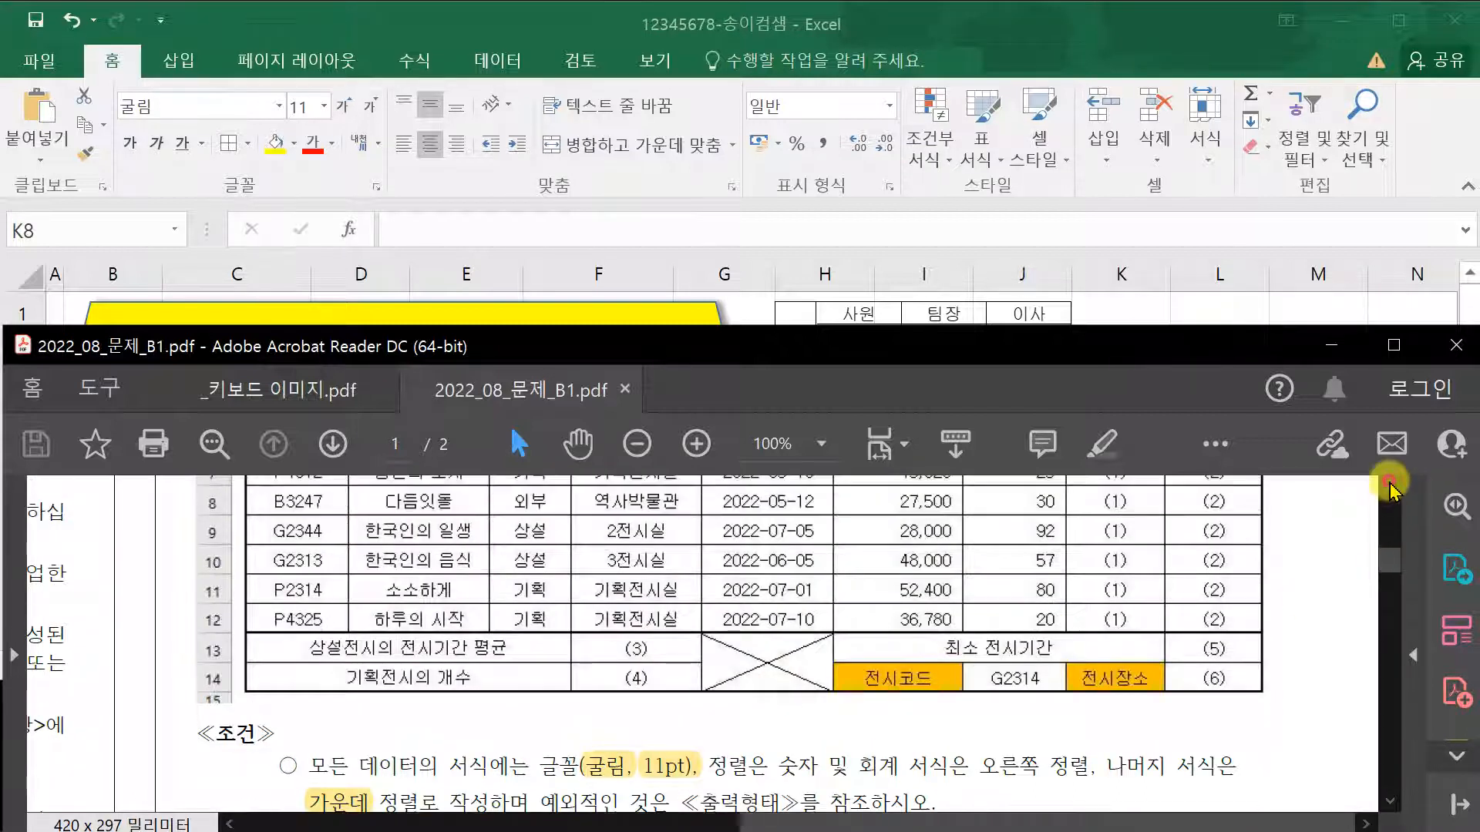
left_click_drag(1140, 351, 1103, 70)
scroll(992, 486, "up", 4)
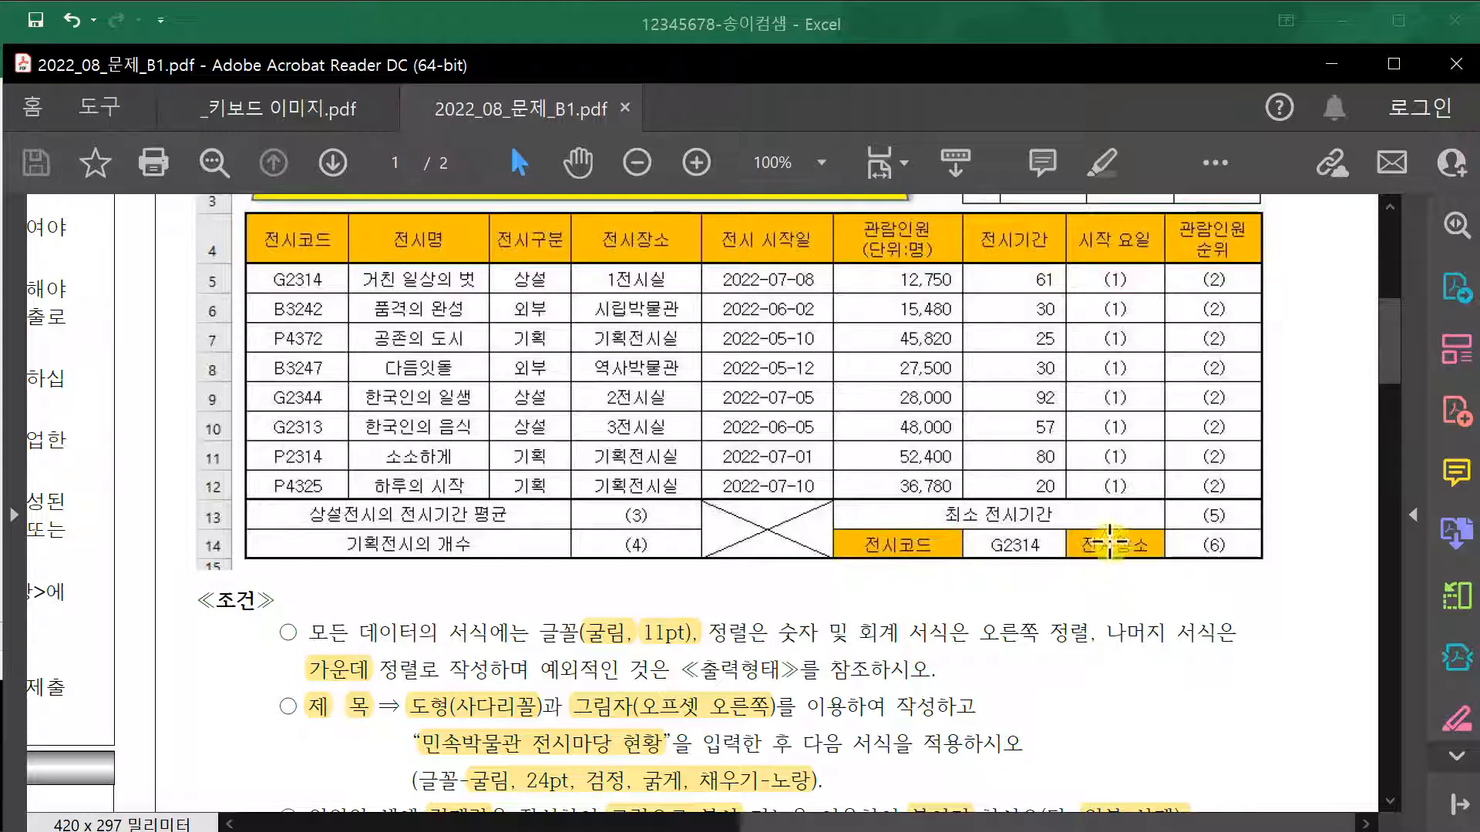
- Fill the header row B4:J4 and the label cells G14 and I14 with the standard colour 주황
left_click(887, 21)
left_click(118, 443)
left_click_drag(162, 441, 995, 436)
scroll(1105, 417, "down", 4)
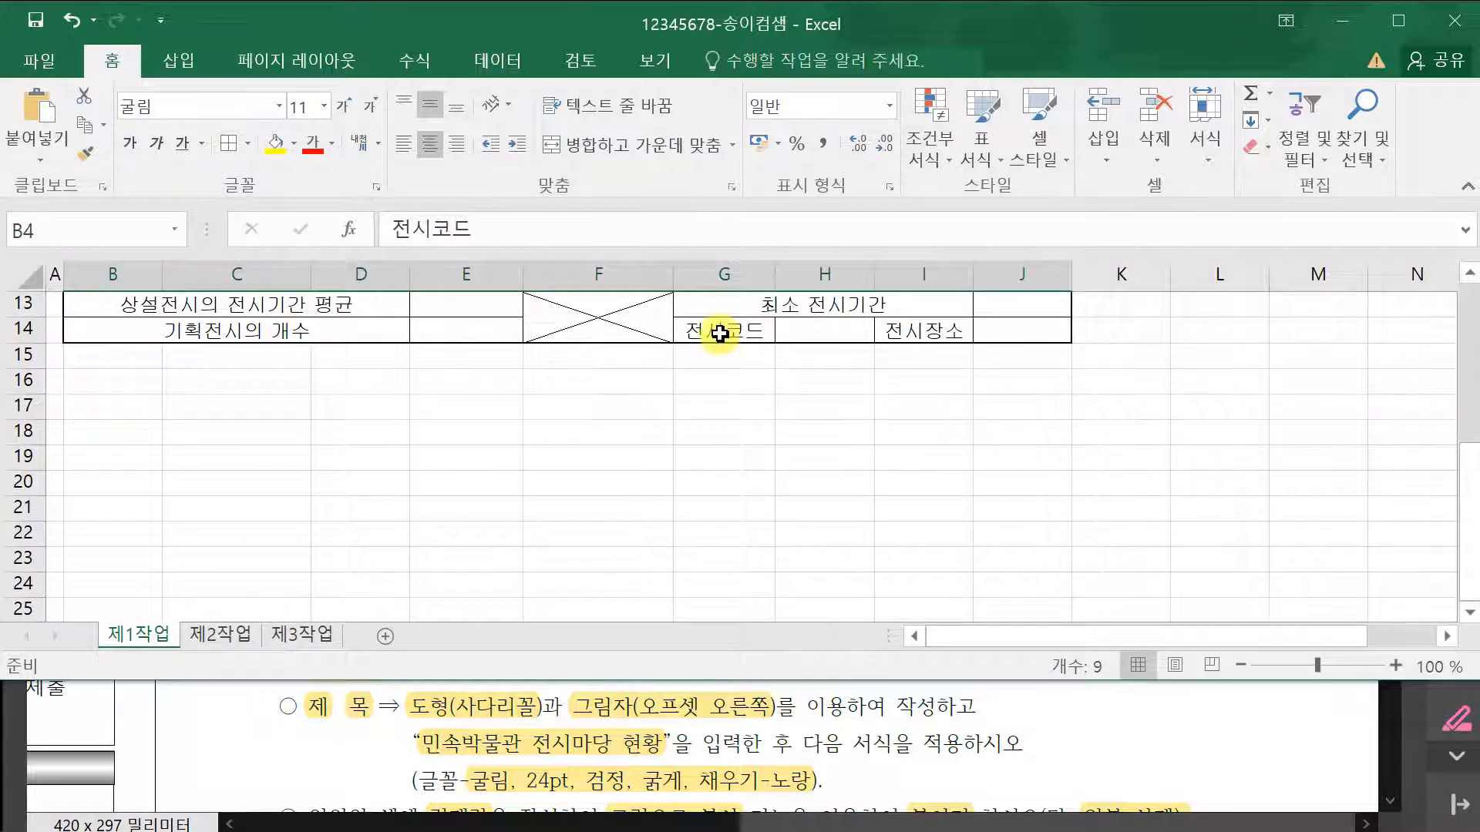
left_click(720, 333, "ctrl")
left_click(929, 330, "ctrl")
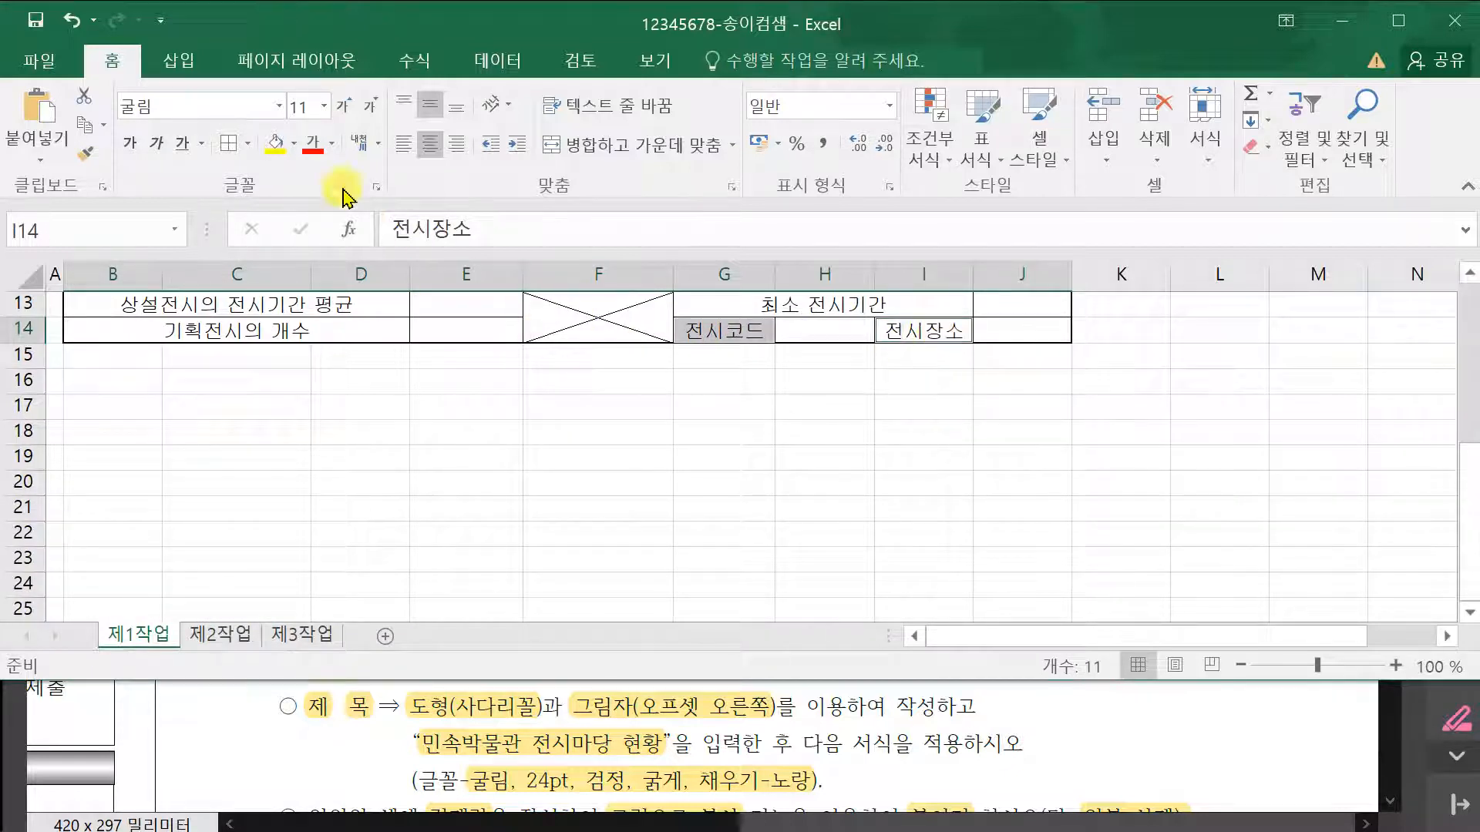
left_click(293, 145)
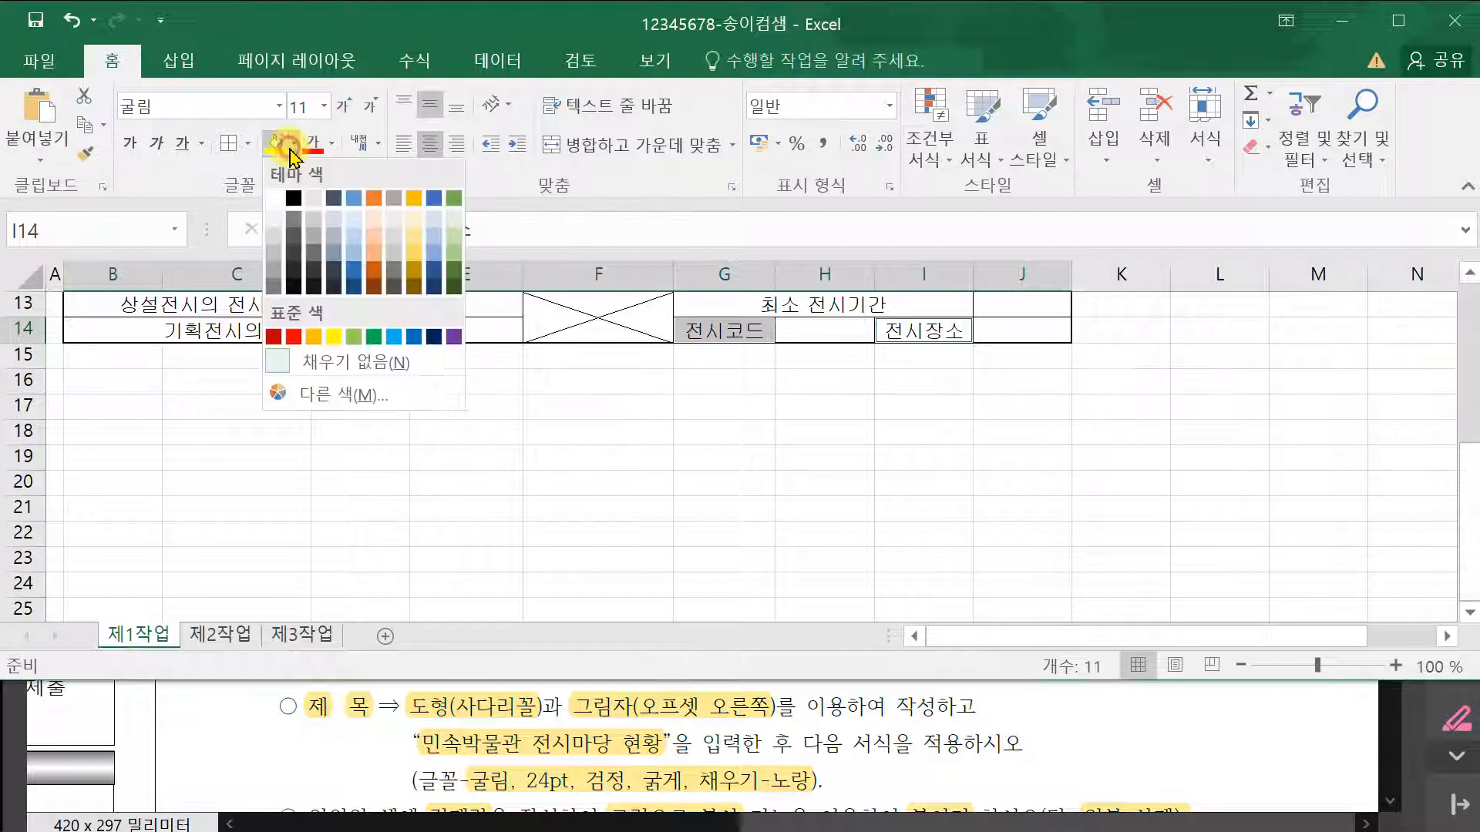
left_click(313, 338)
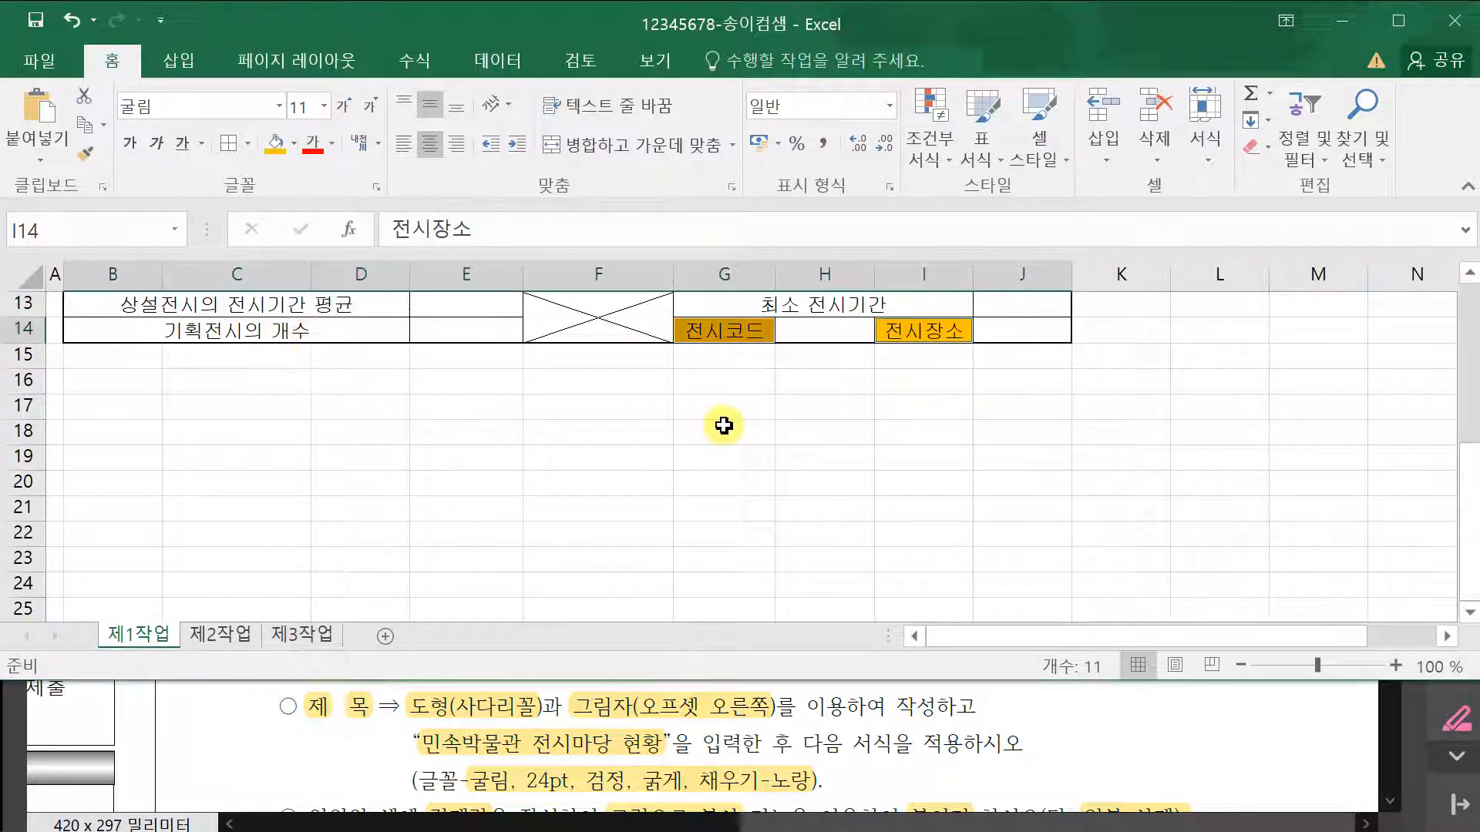
left_click(724, 428)
- Review the filled table and check the exam PDF's 유효성 검사 condition for H14 against the exhibition codes in B5:B12
left_click_drag(1274, 682, 1274, 744)
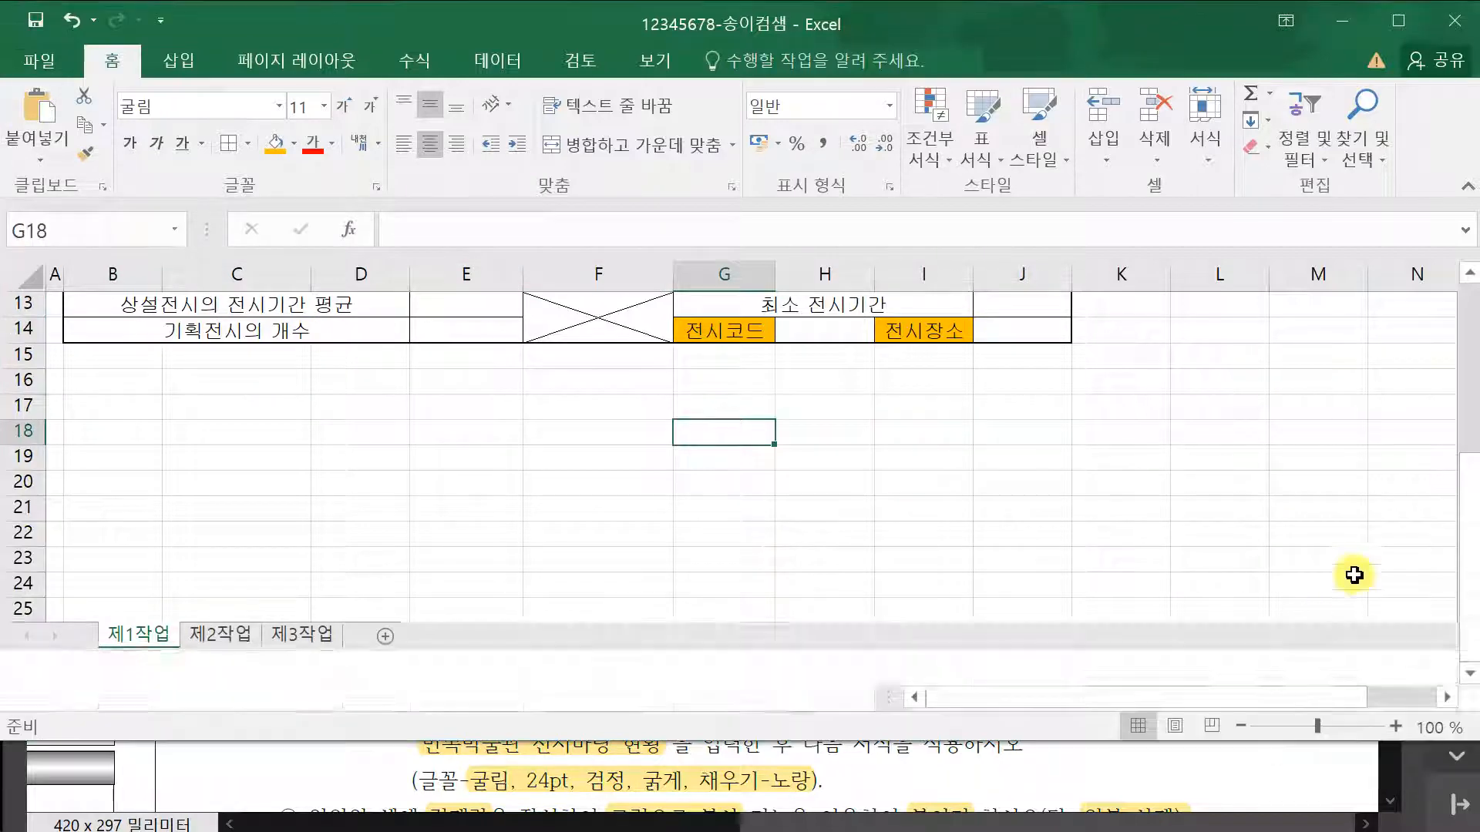
left_click_drag(1463, 463, 1465, 366)
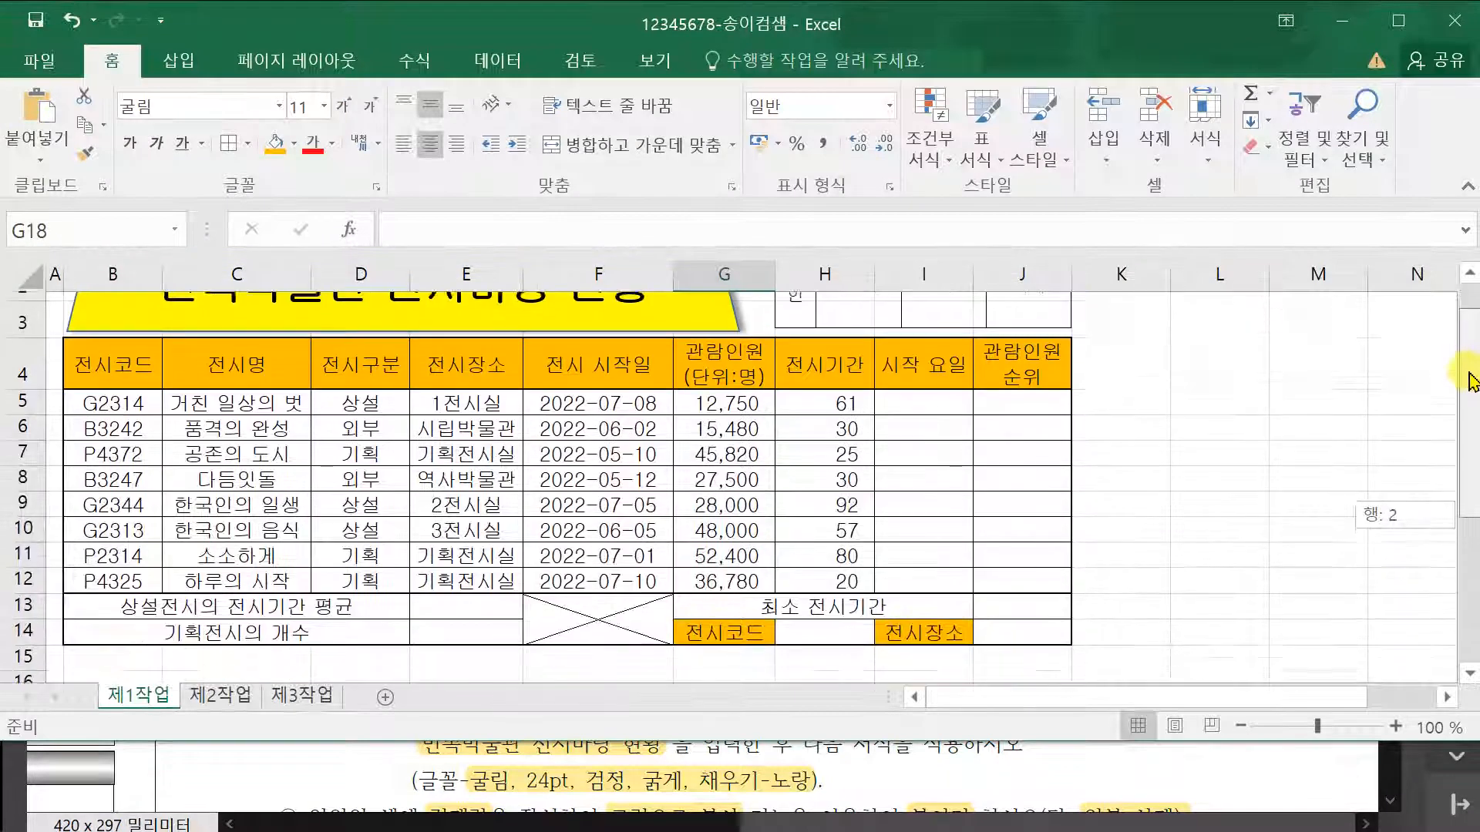
left_click(976, 780)
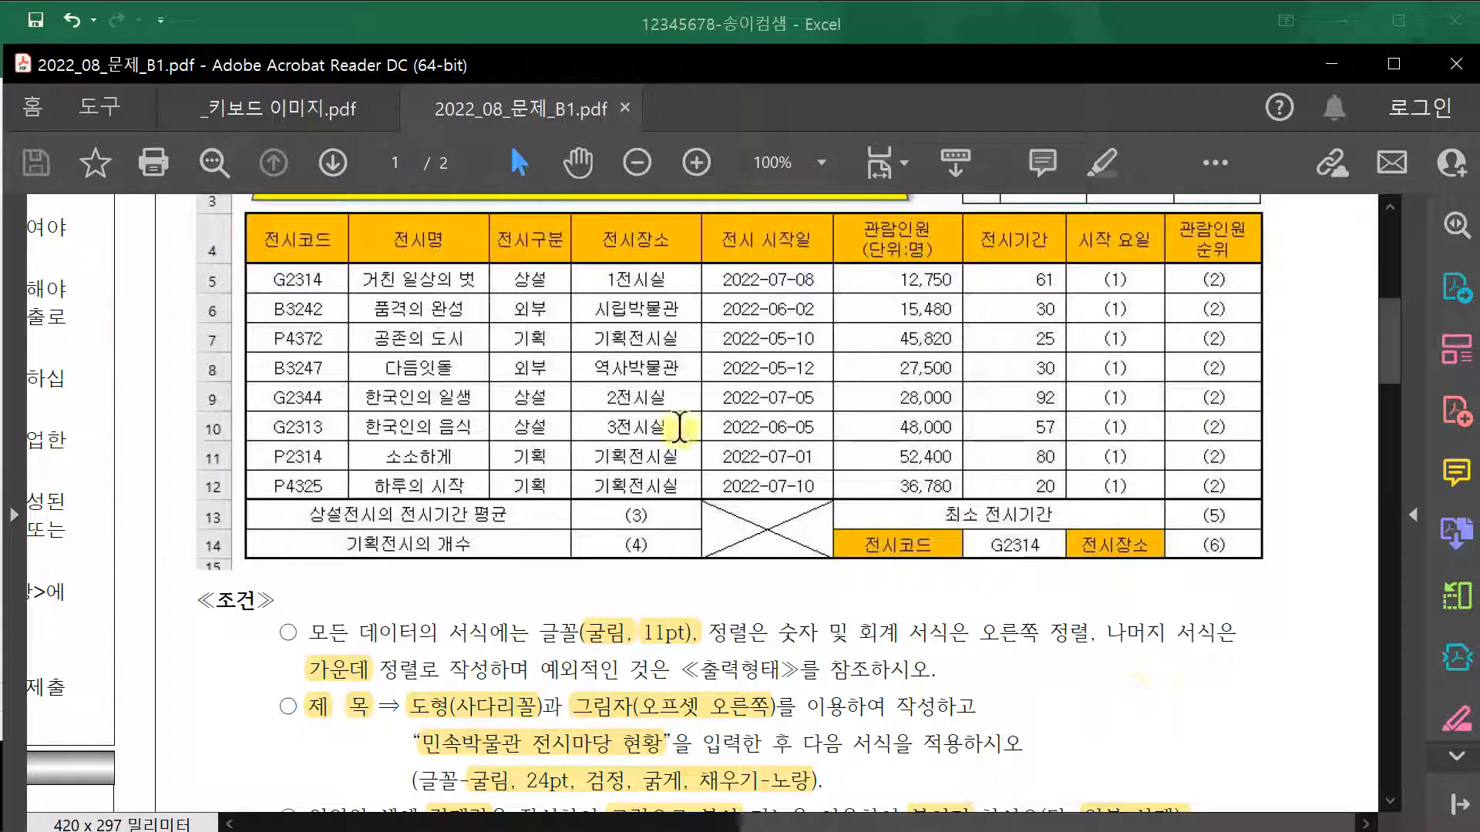
scroll(894, 539, "down", 3)
scroll(900, 561, "down", 3)
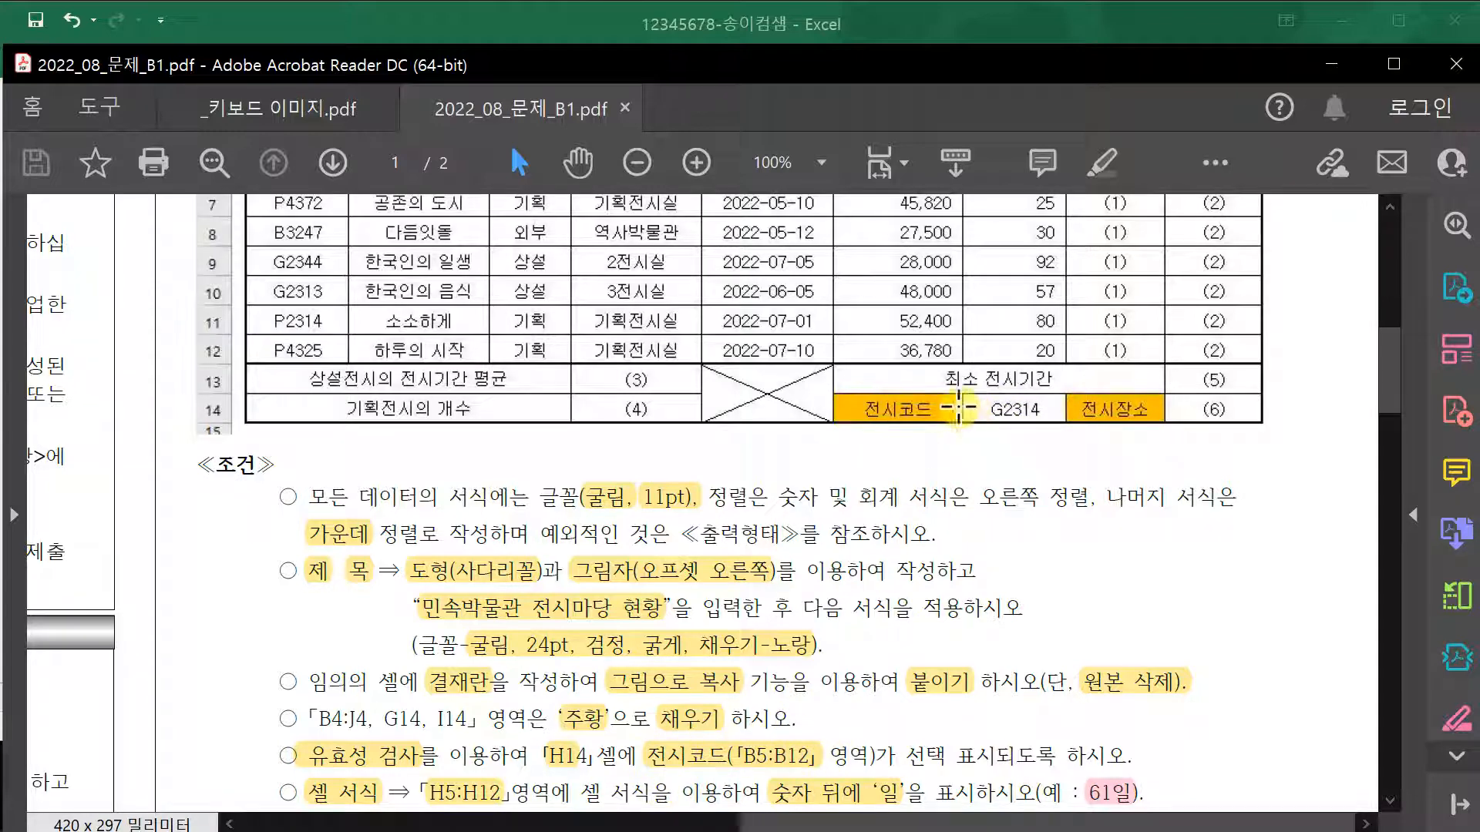
left_click(897, 25)
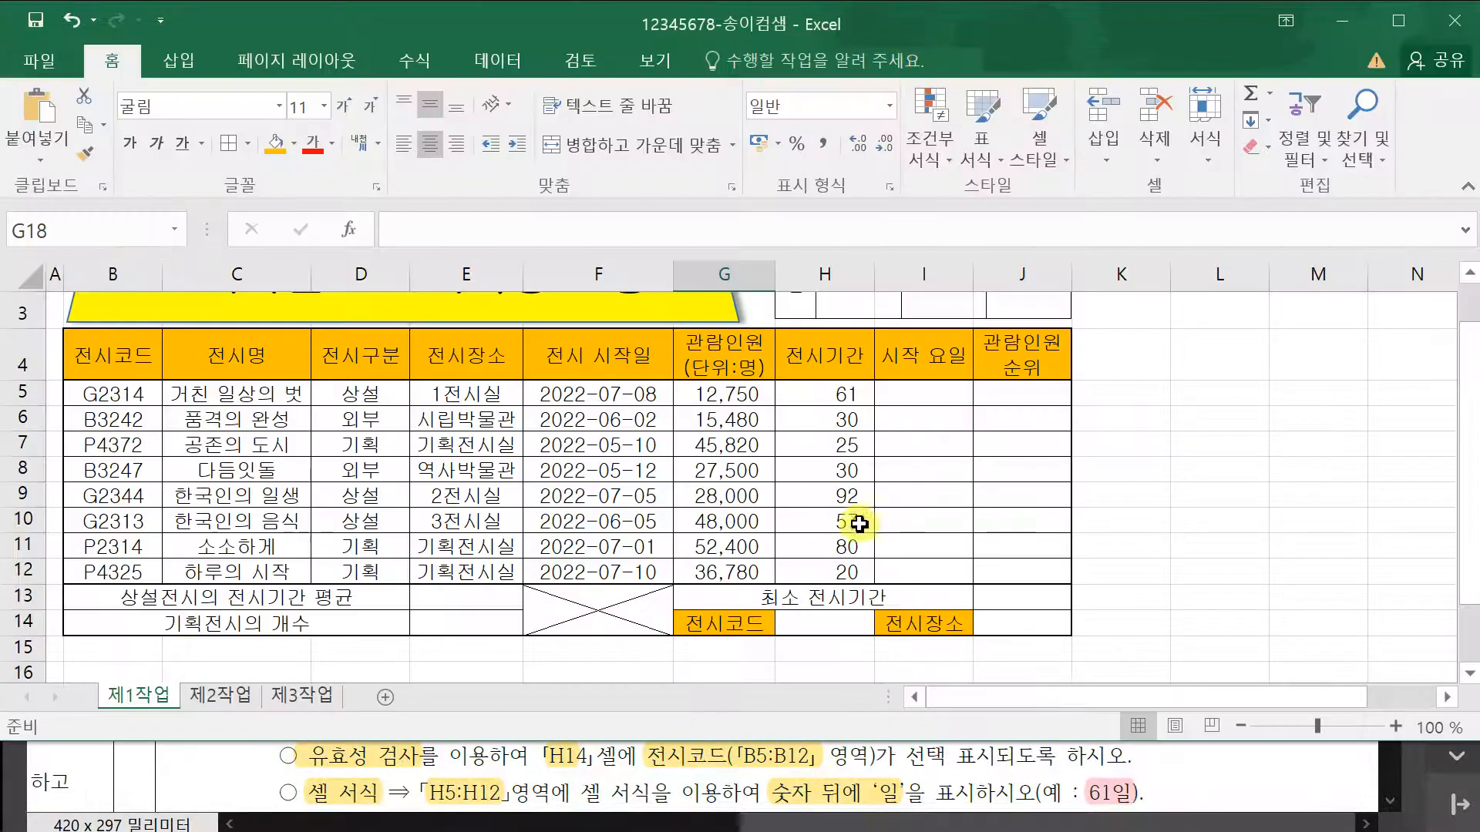
left_click(819, 623)
left_click(714, 628)
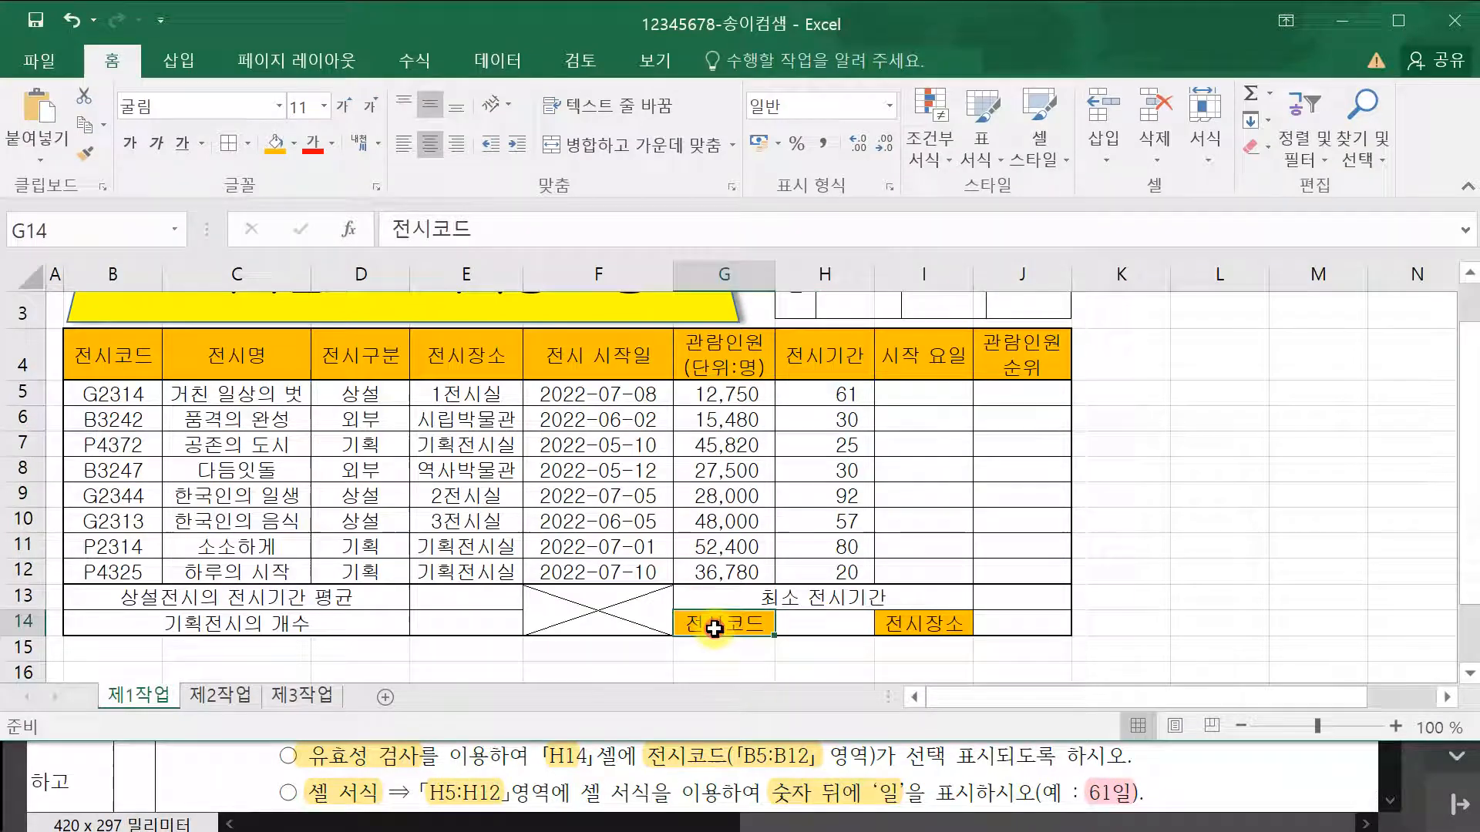
left_click_drag(132, 392, 121, 574)
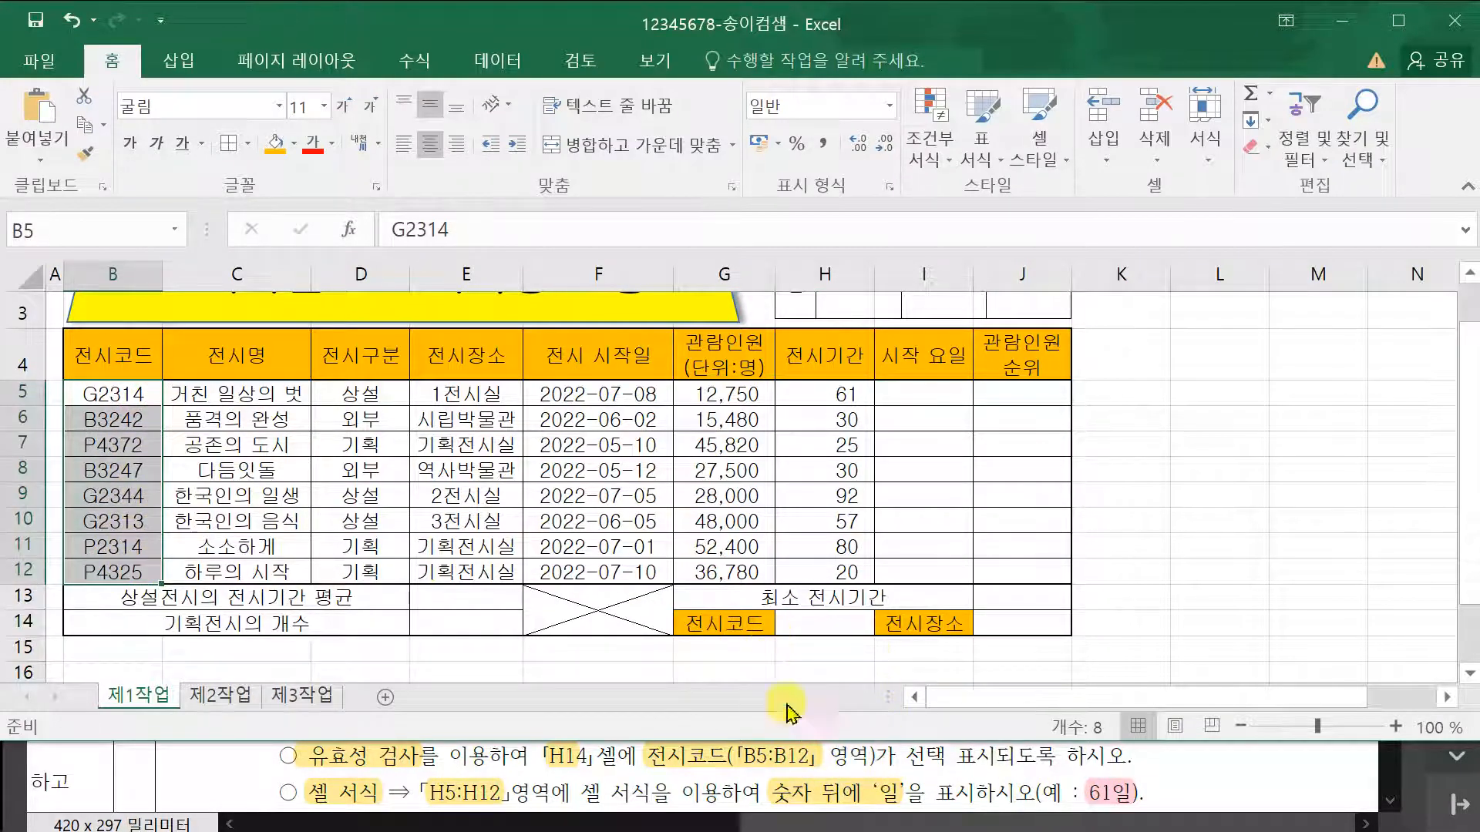
left_click(873, 648)
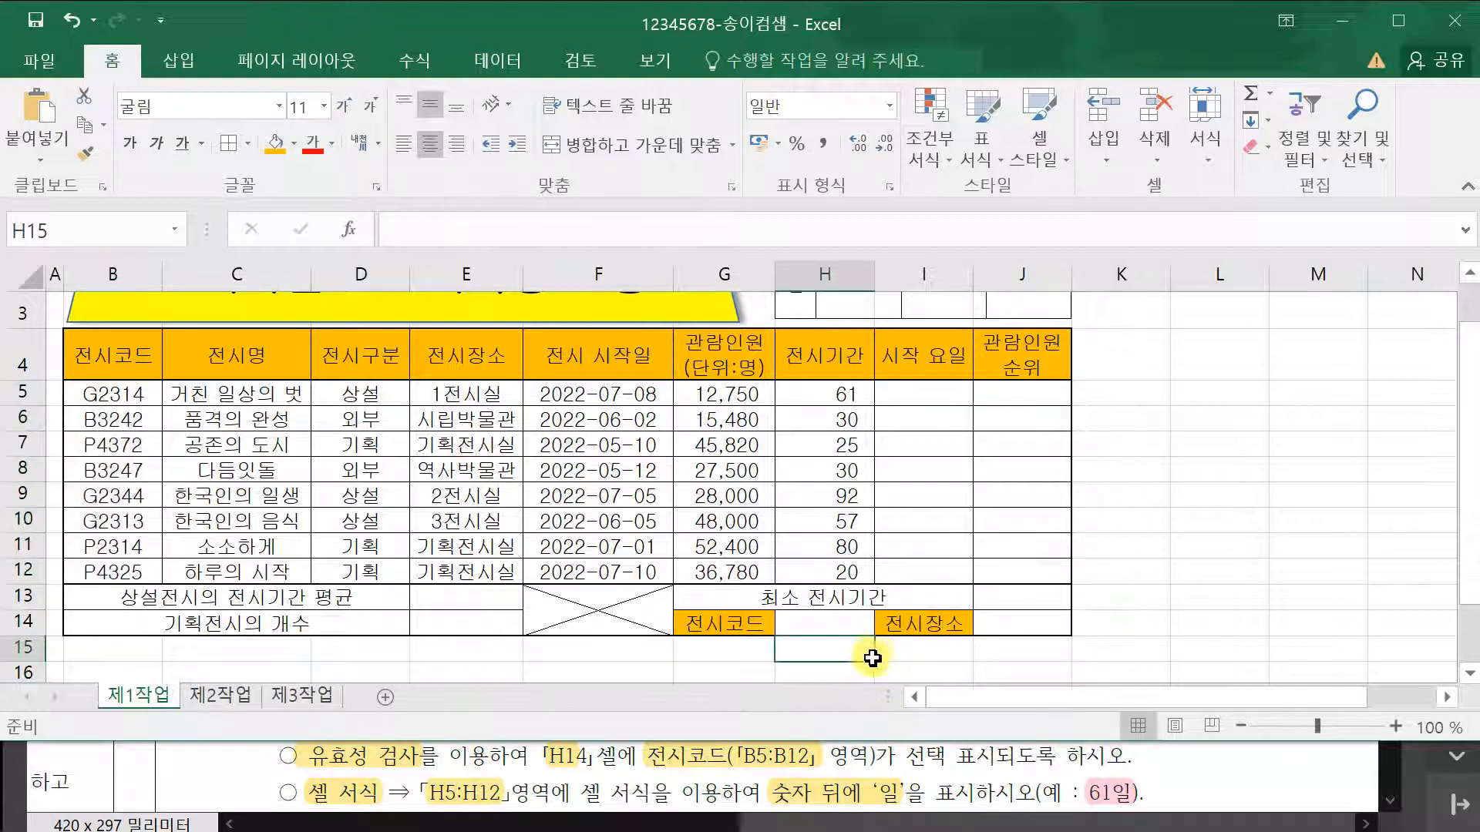
- Apply data validation to H14 that allows a 목록 with the source =$B$5:$B$12
left_click(828, 624)
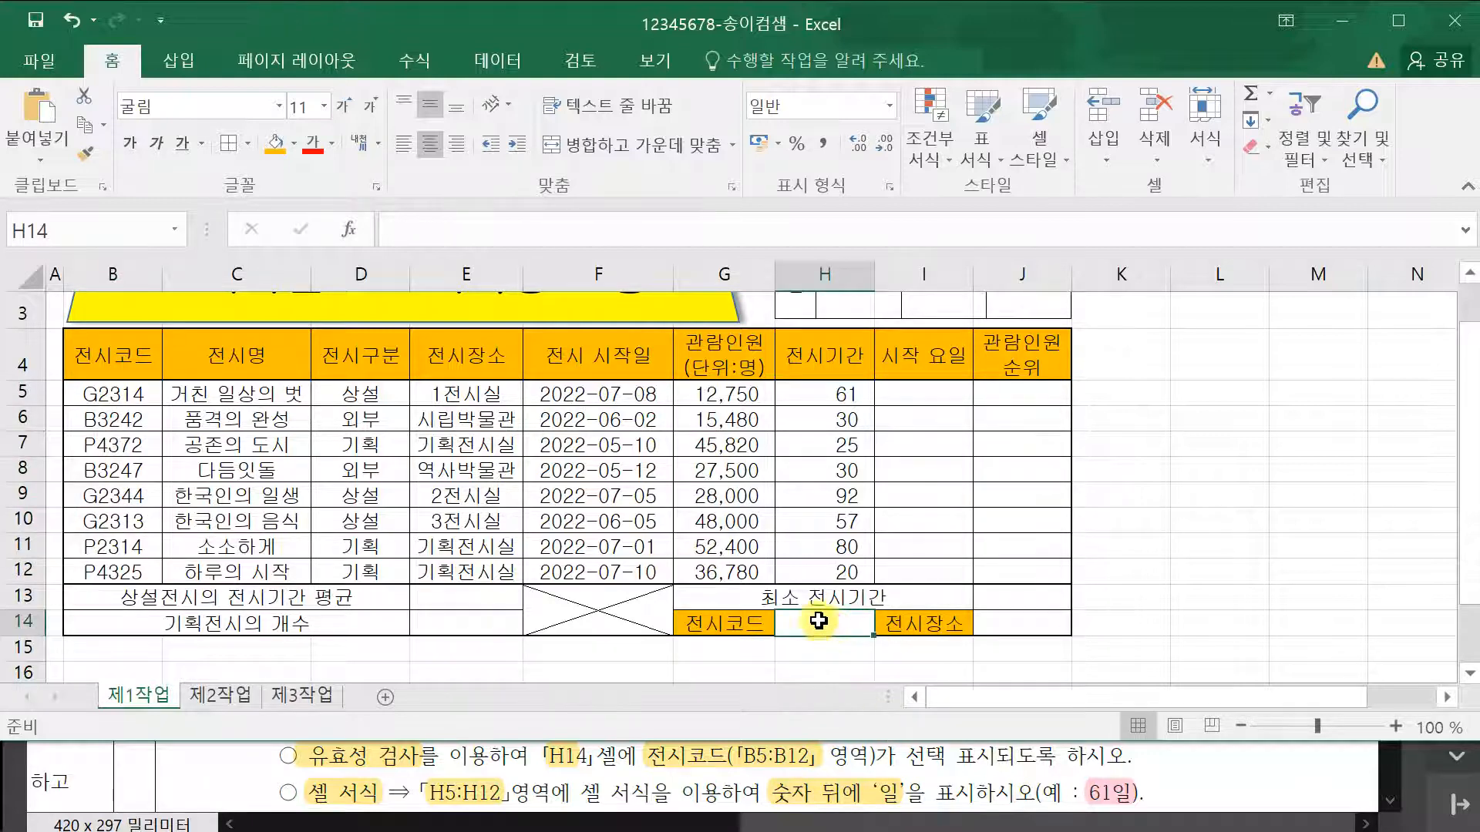
left_click(514, 70)
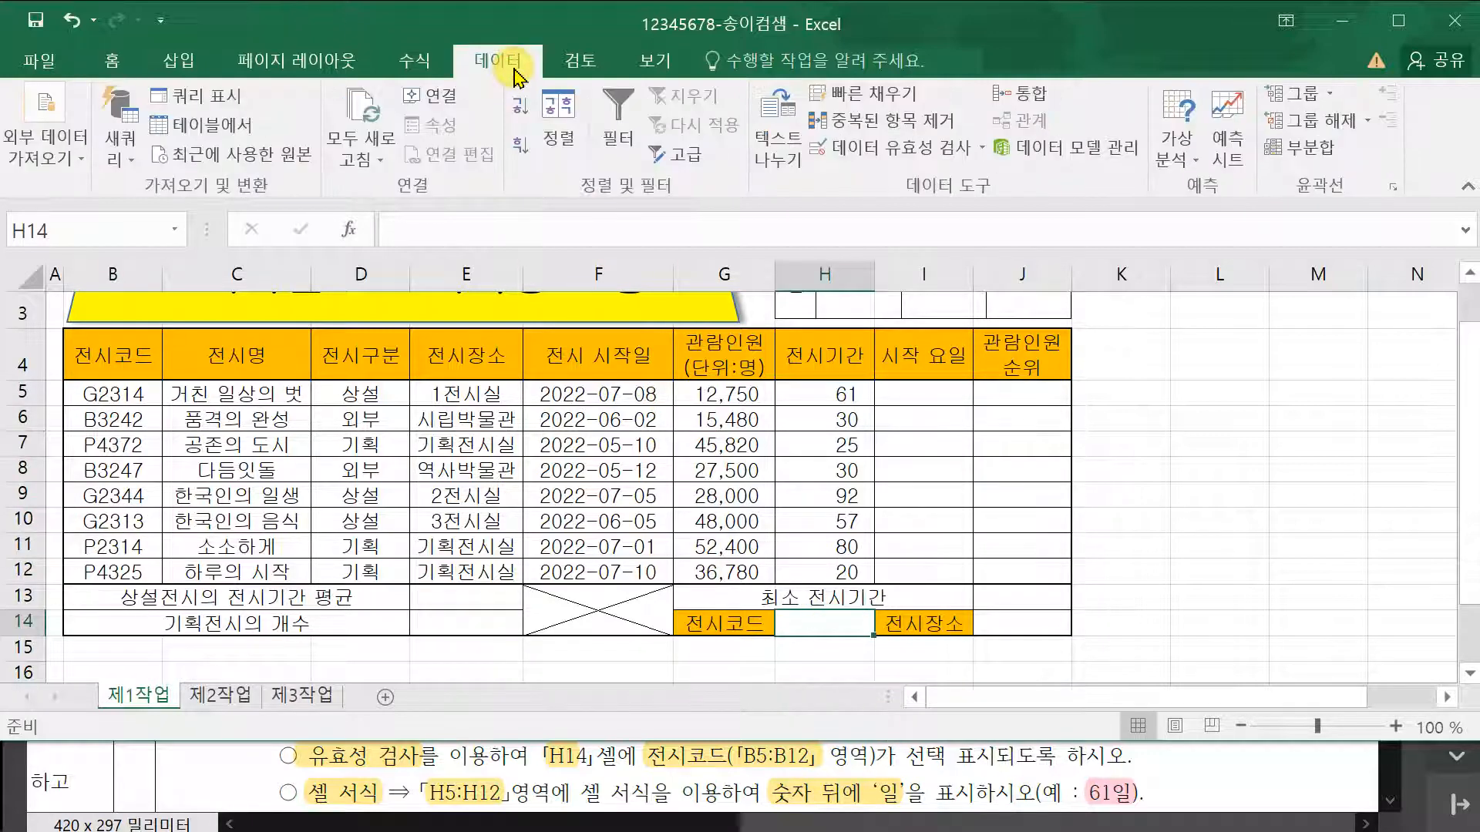
left_click(861, 150)
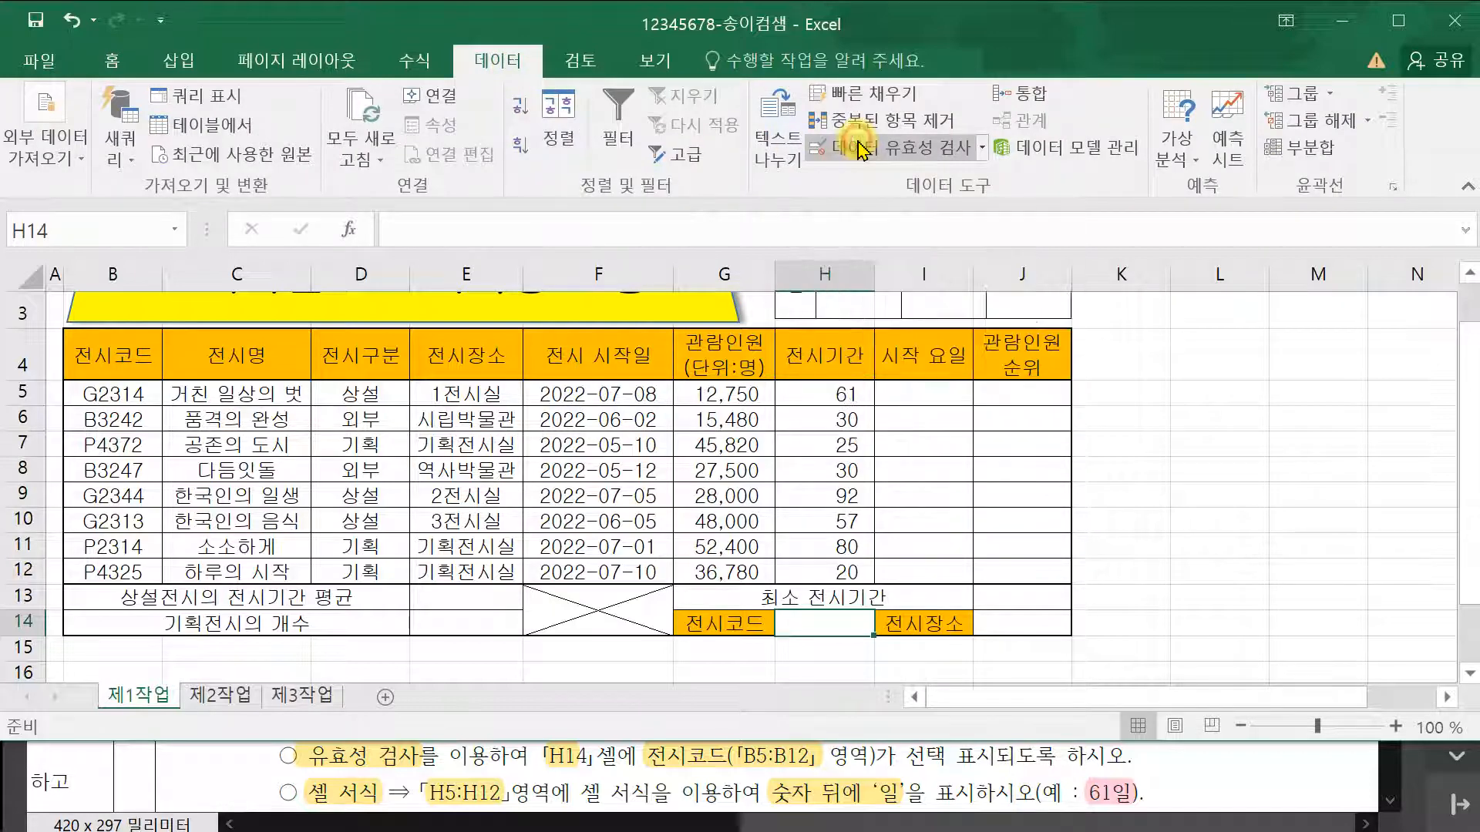
left_click(397, 276)
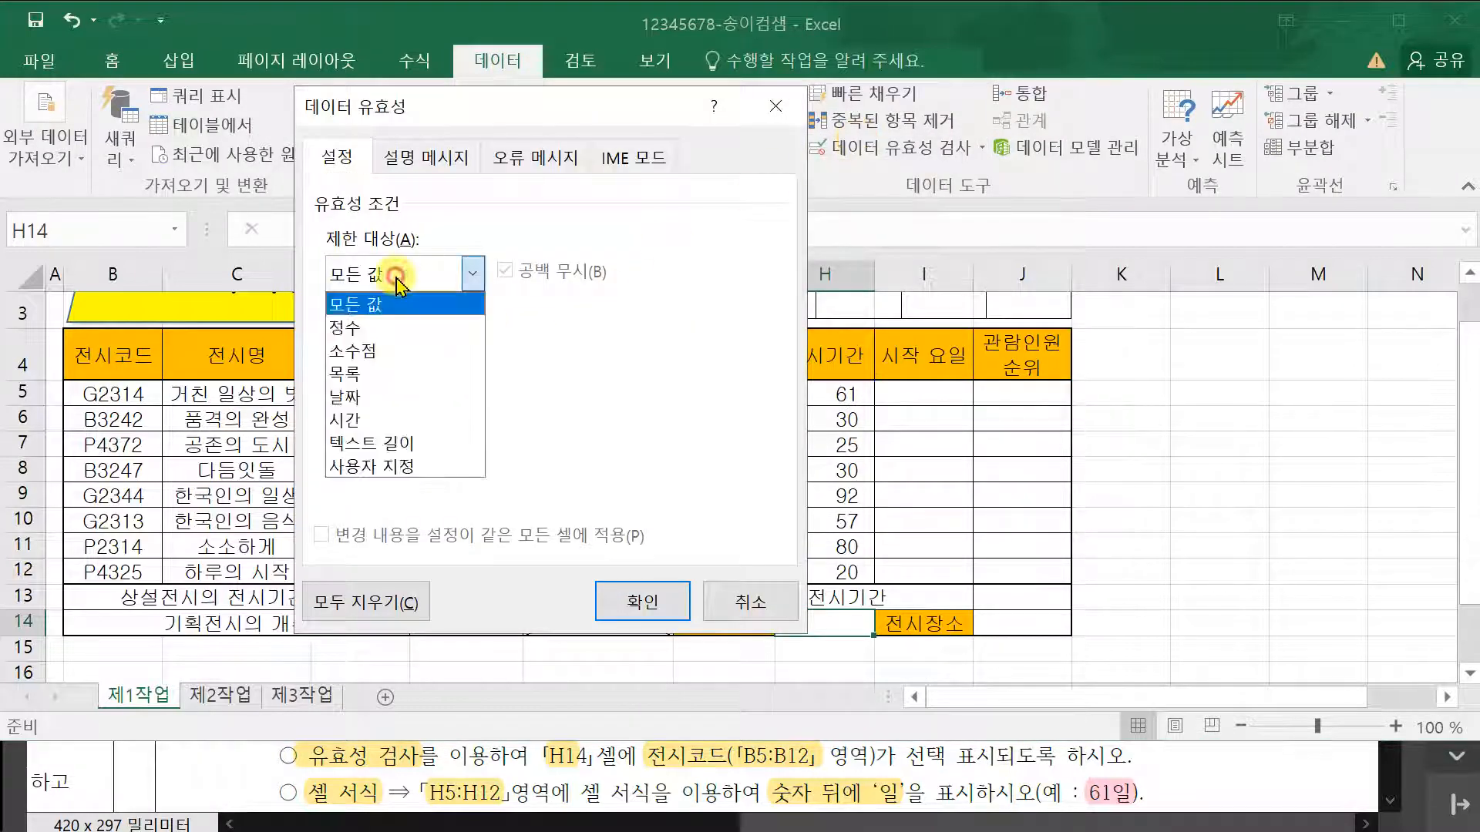
left_click(393, 376)
left_click(402, 417)
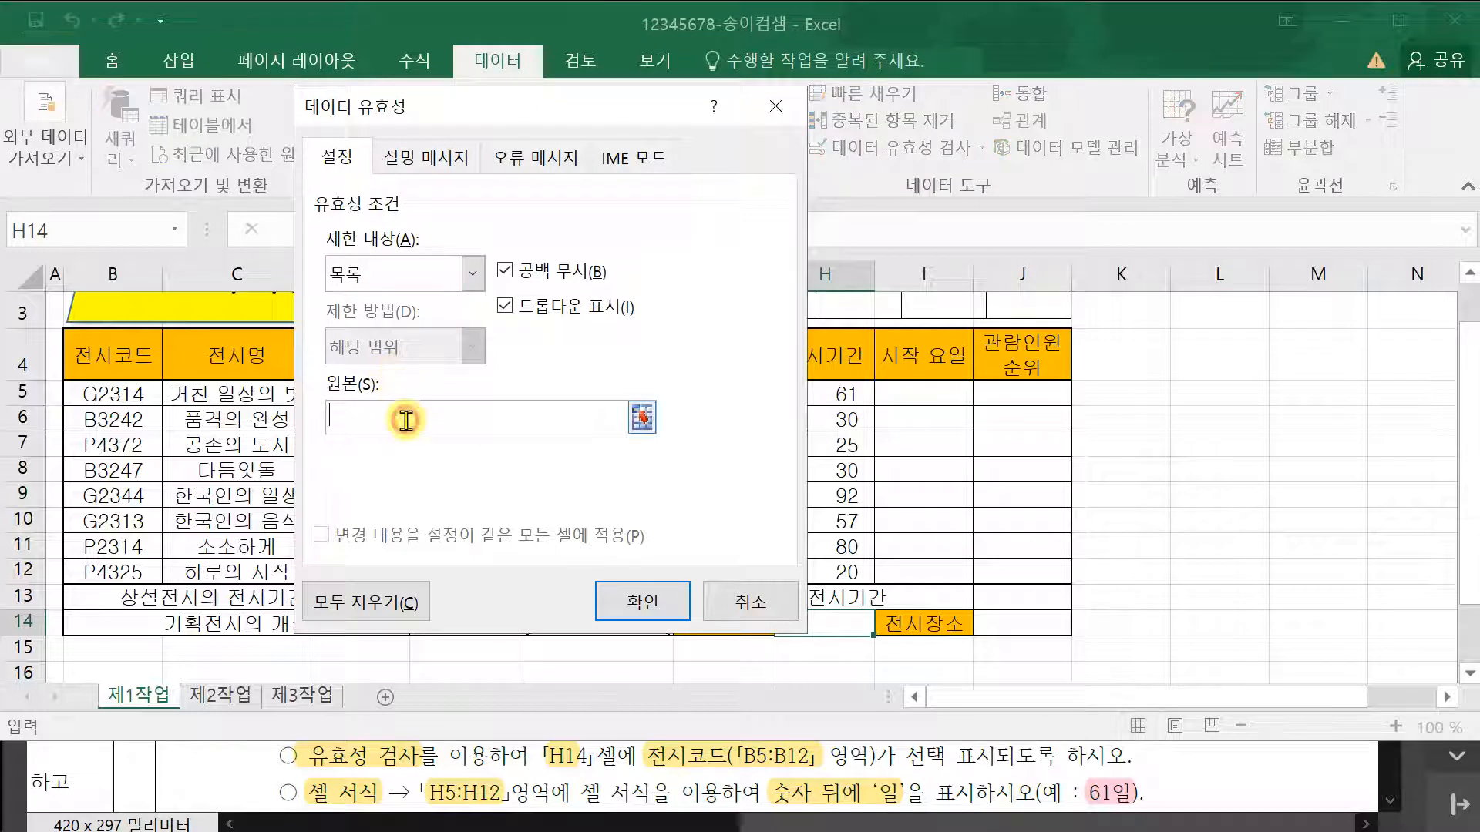
left_click_drag(392, 108, 959, 75)
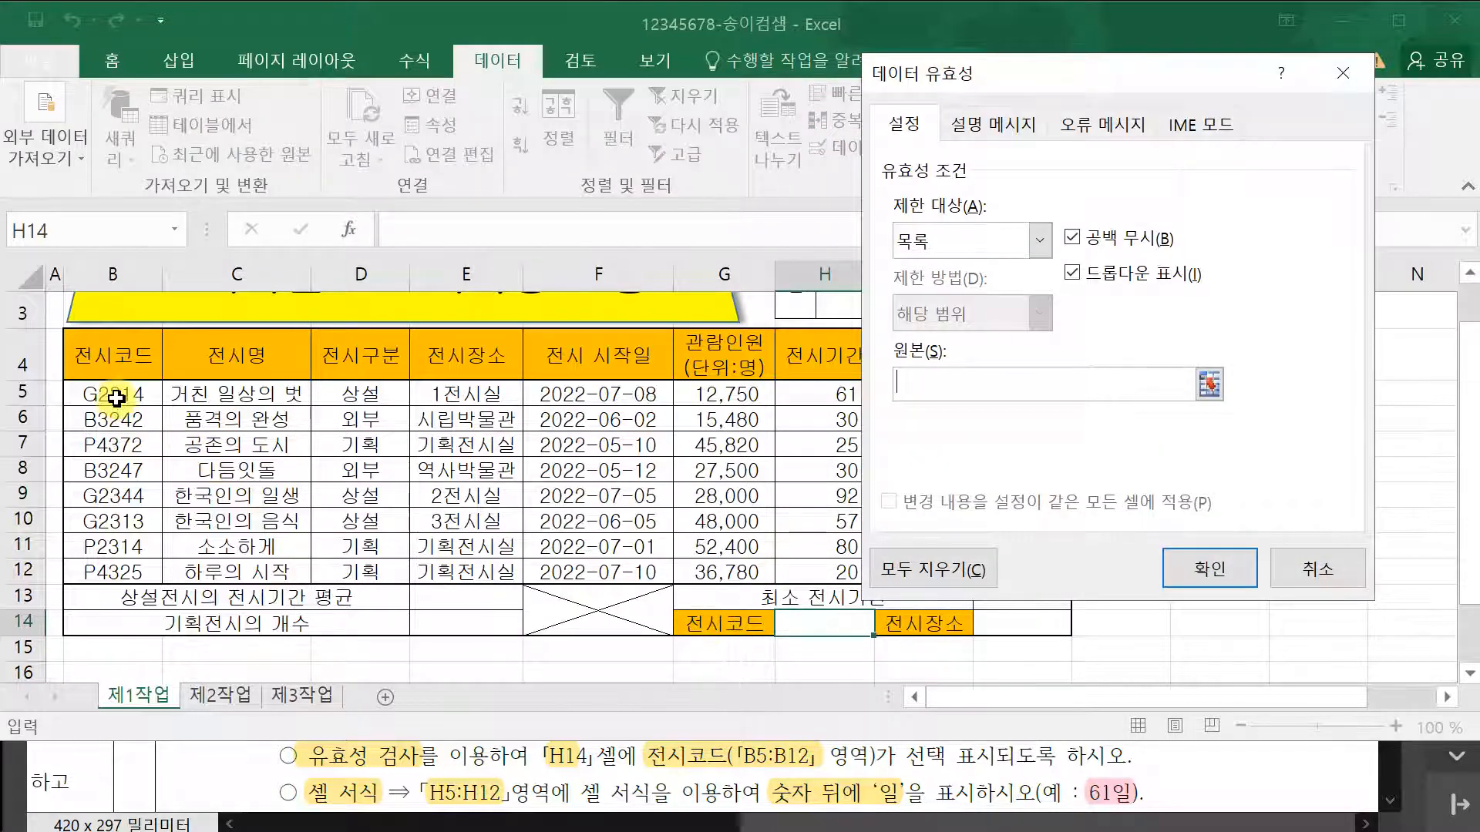
left_click_drag(117, 396, 115, 572)
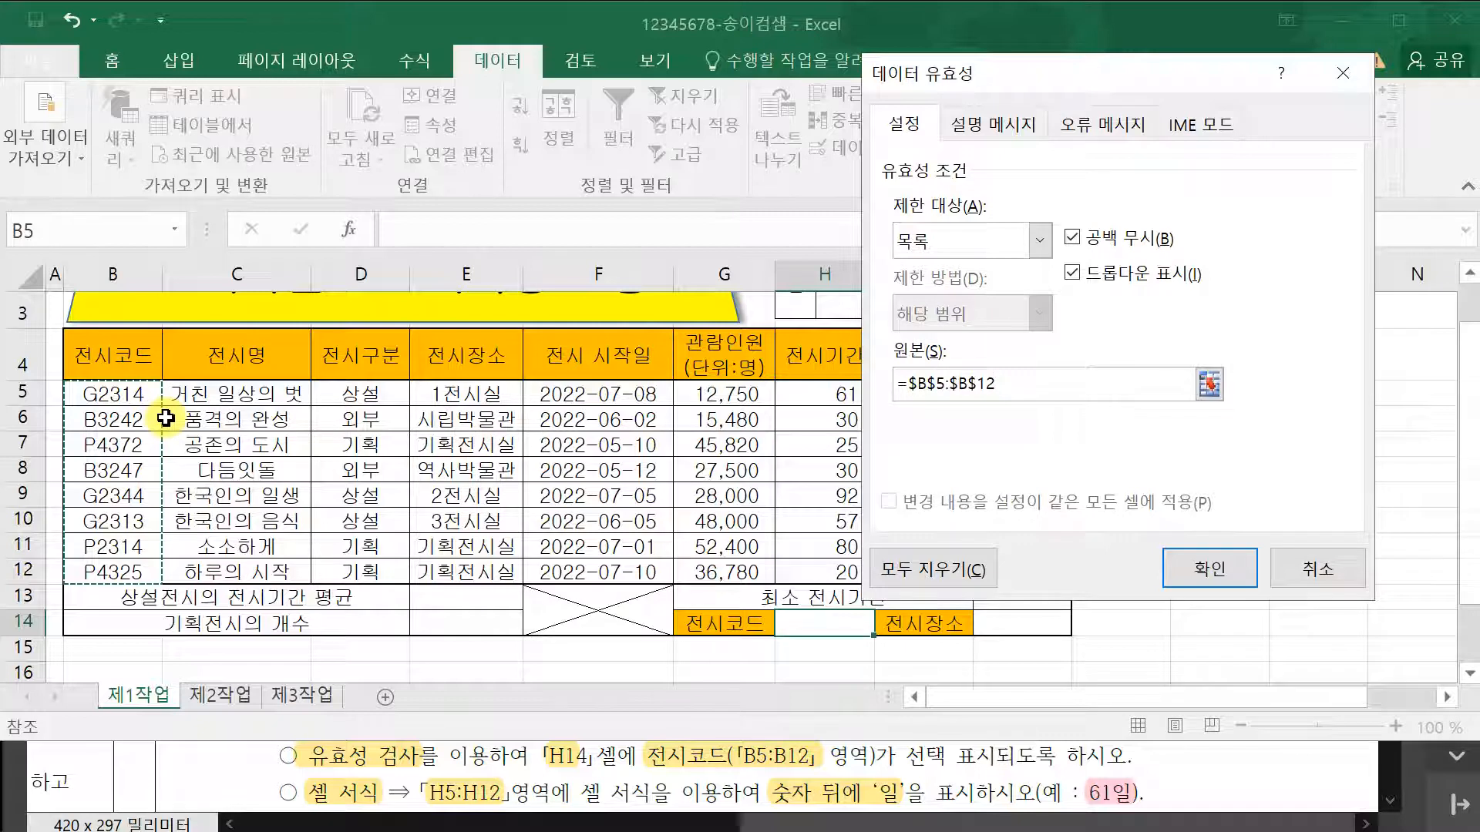
left_click(1210, 571)
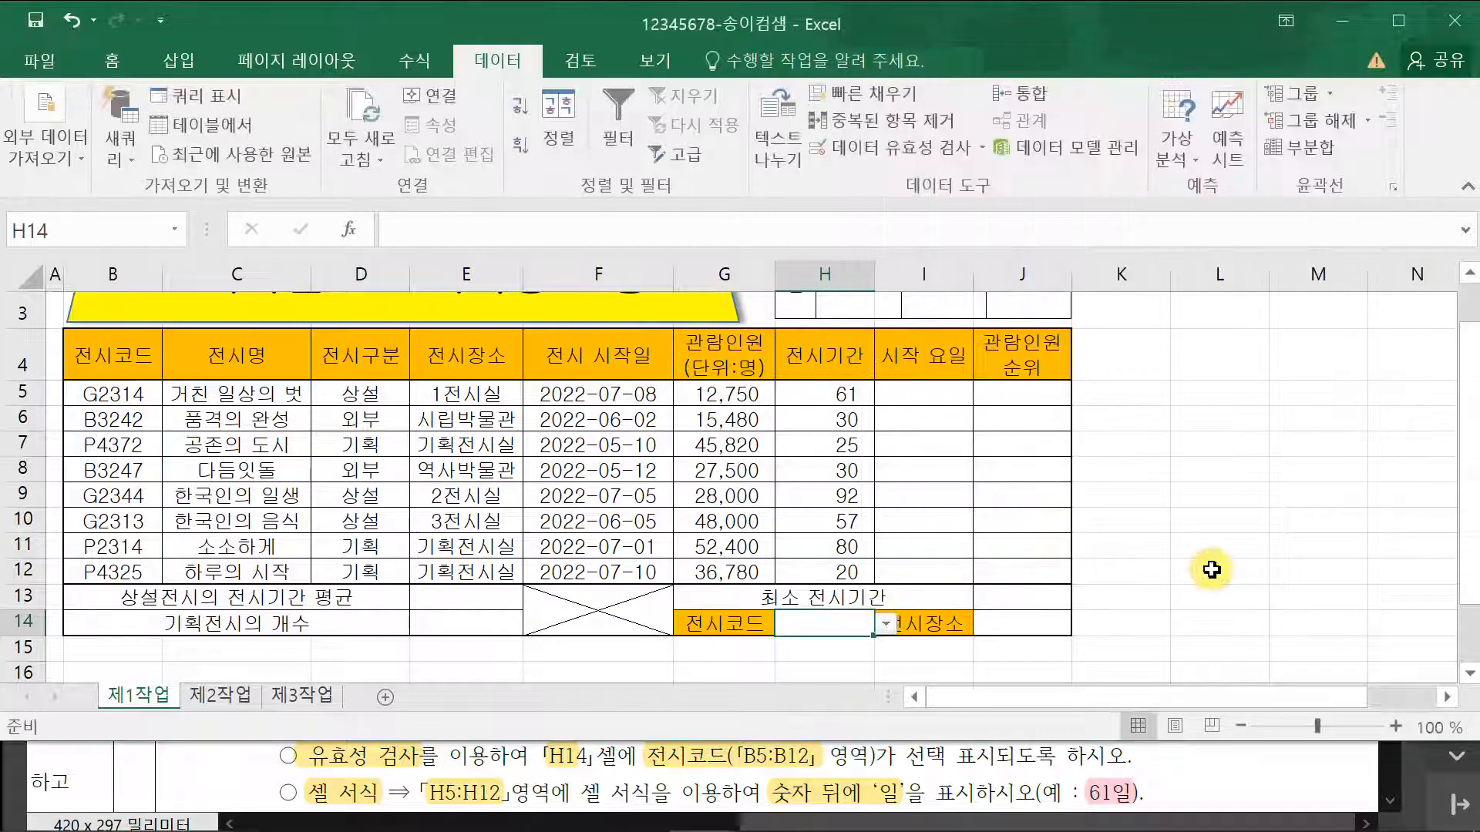
- Test the H14 dropdown list with the code P4325 and set the cell to G2314
left_click(887, 626)
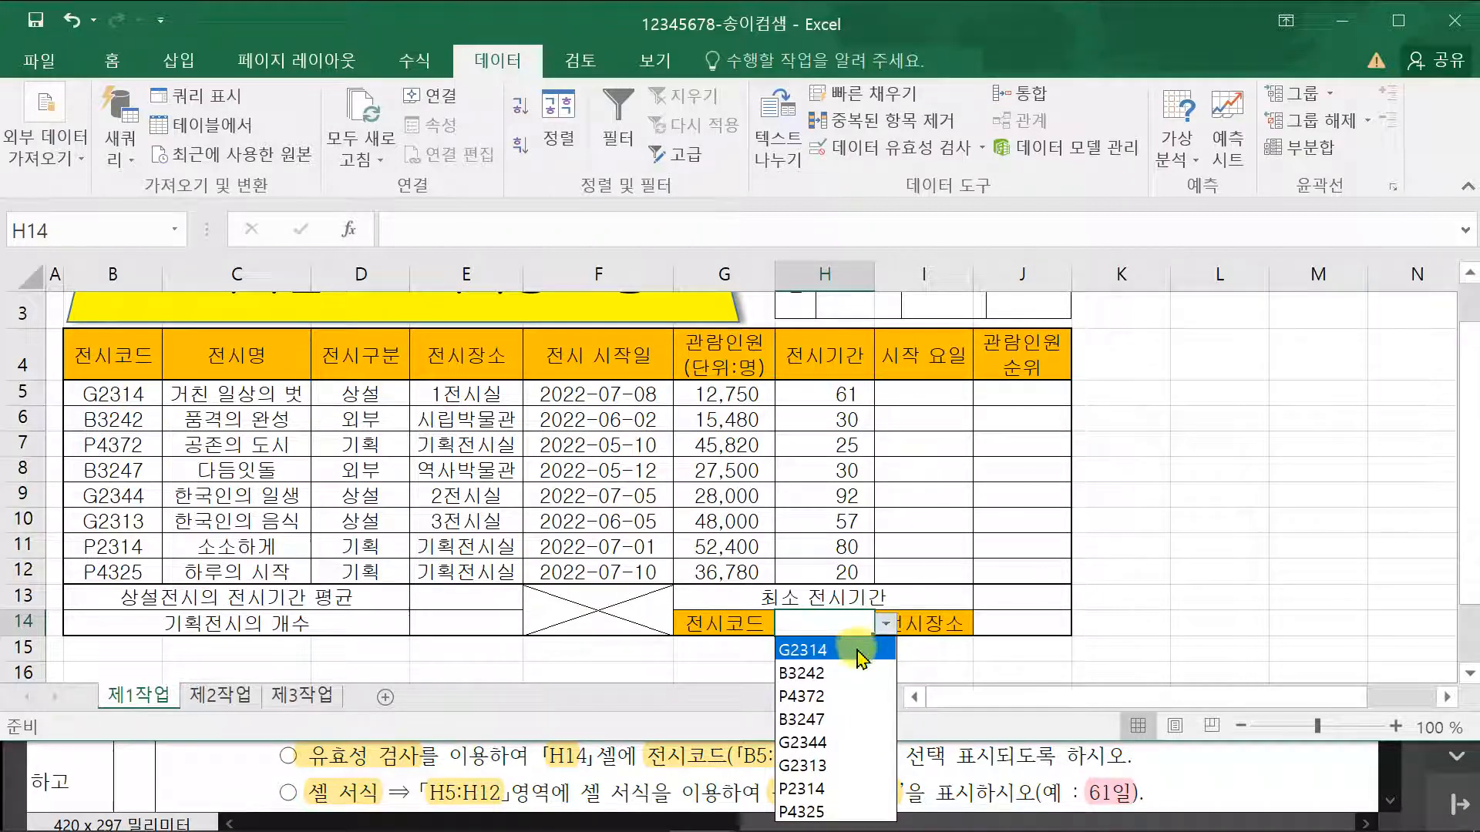
left_click(861, 656)
left_click(887, 624)
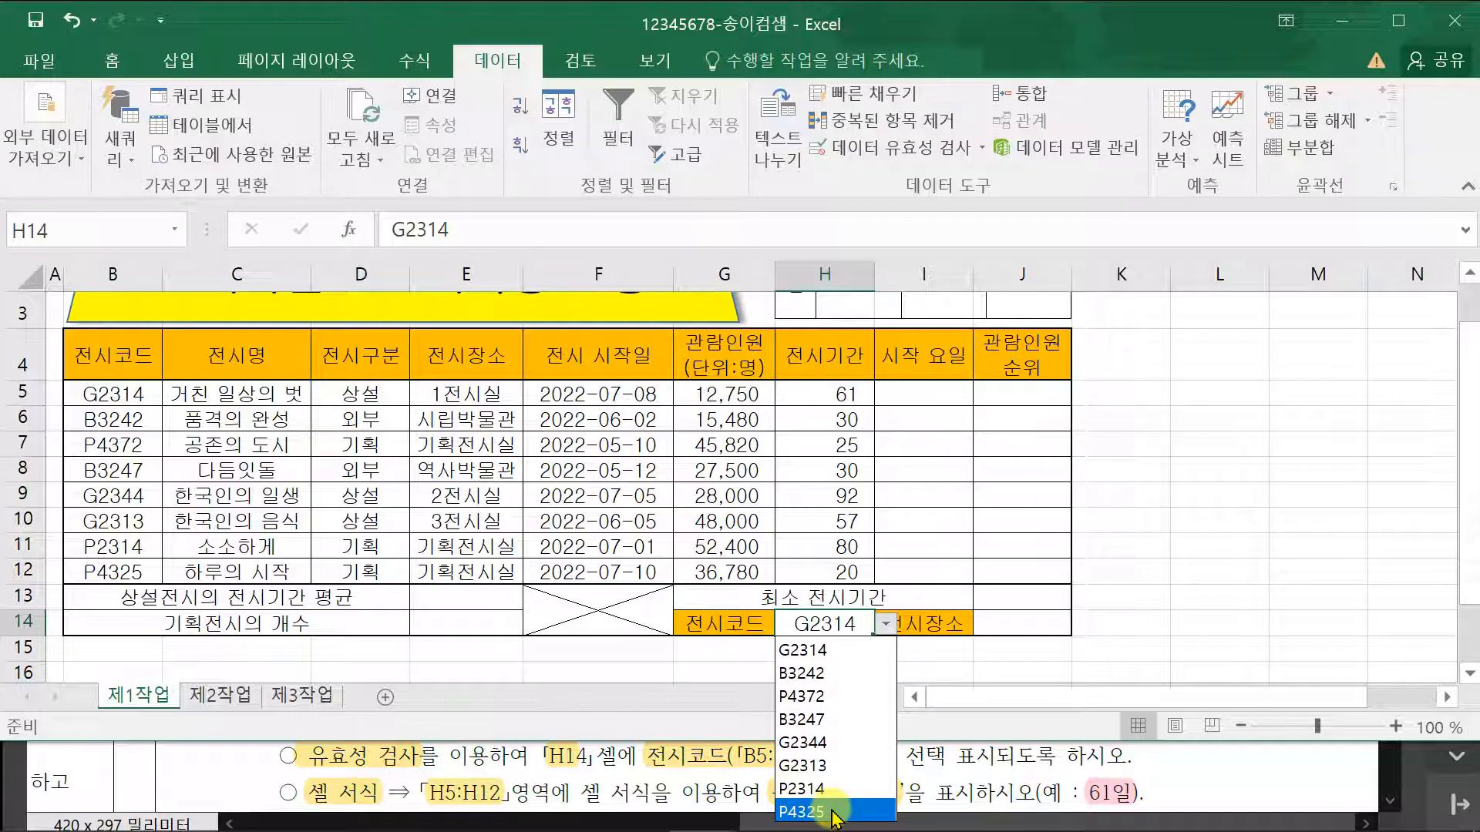
left_click(802, 812)
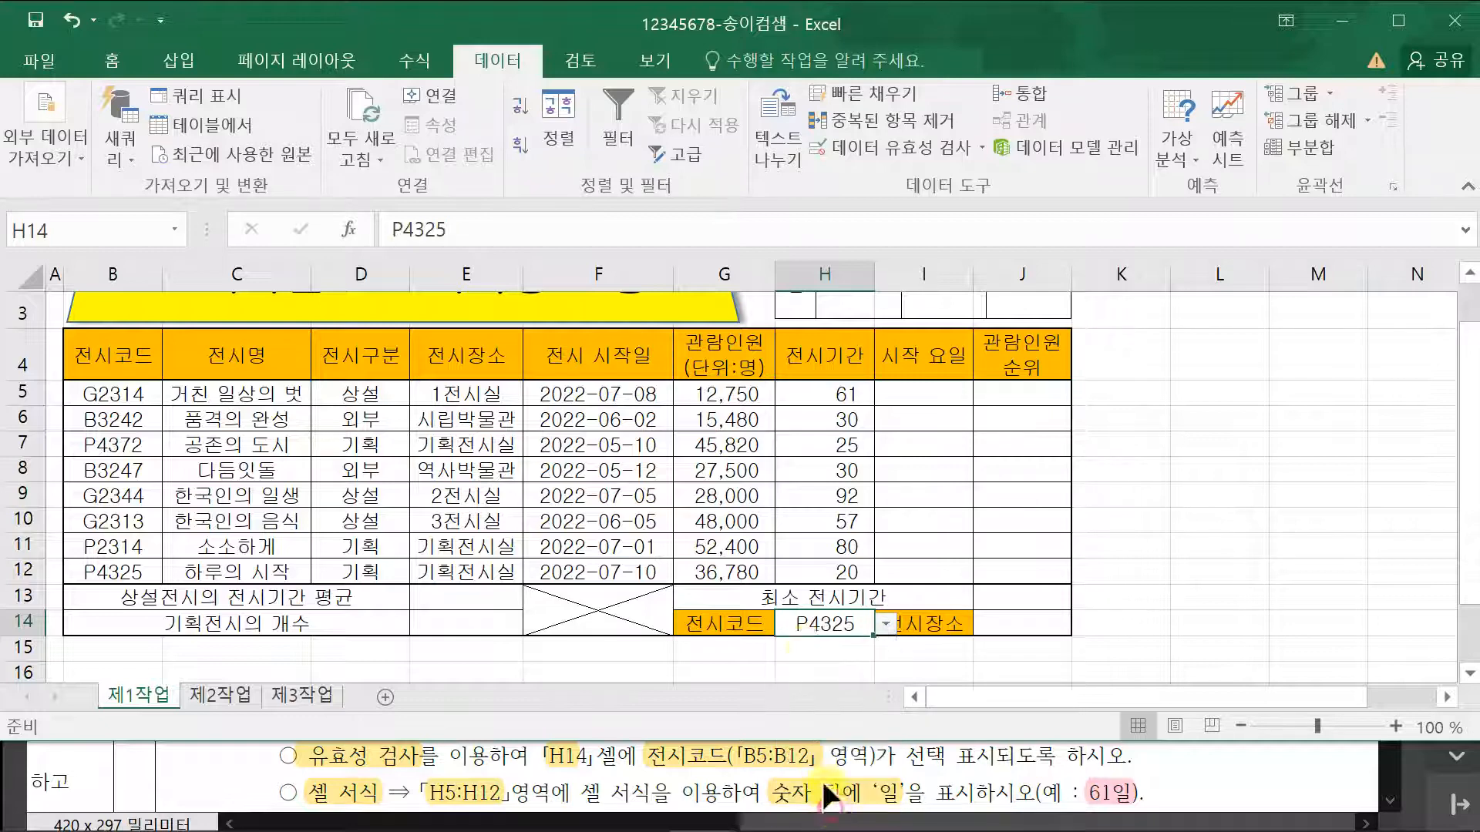
left_click(139, 576)
left_click(855, 624)
left_click(886, 625)
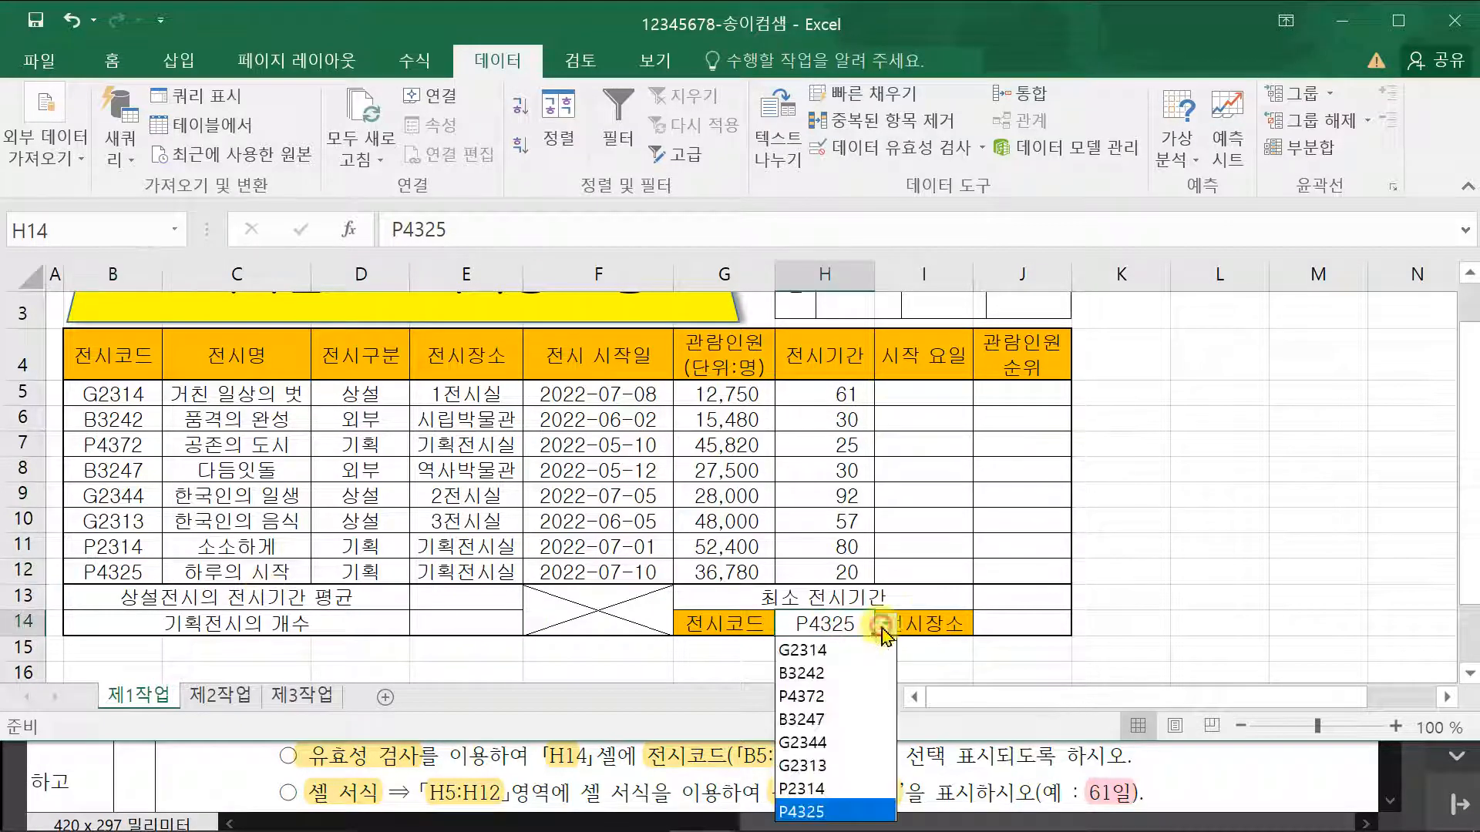
left_click(802, 650)
left_click(1221, 572)
- Check the 셀 서식 condition for H5:H12 in the exam PDF and compare it with the sample table
left_click(1243, 759)
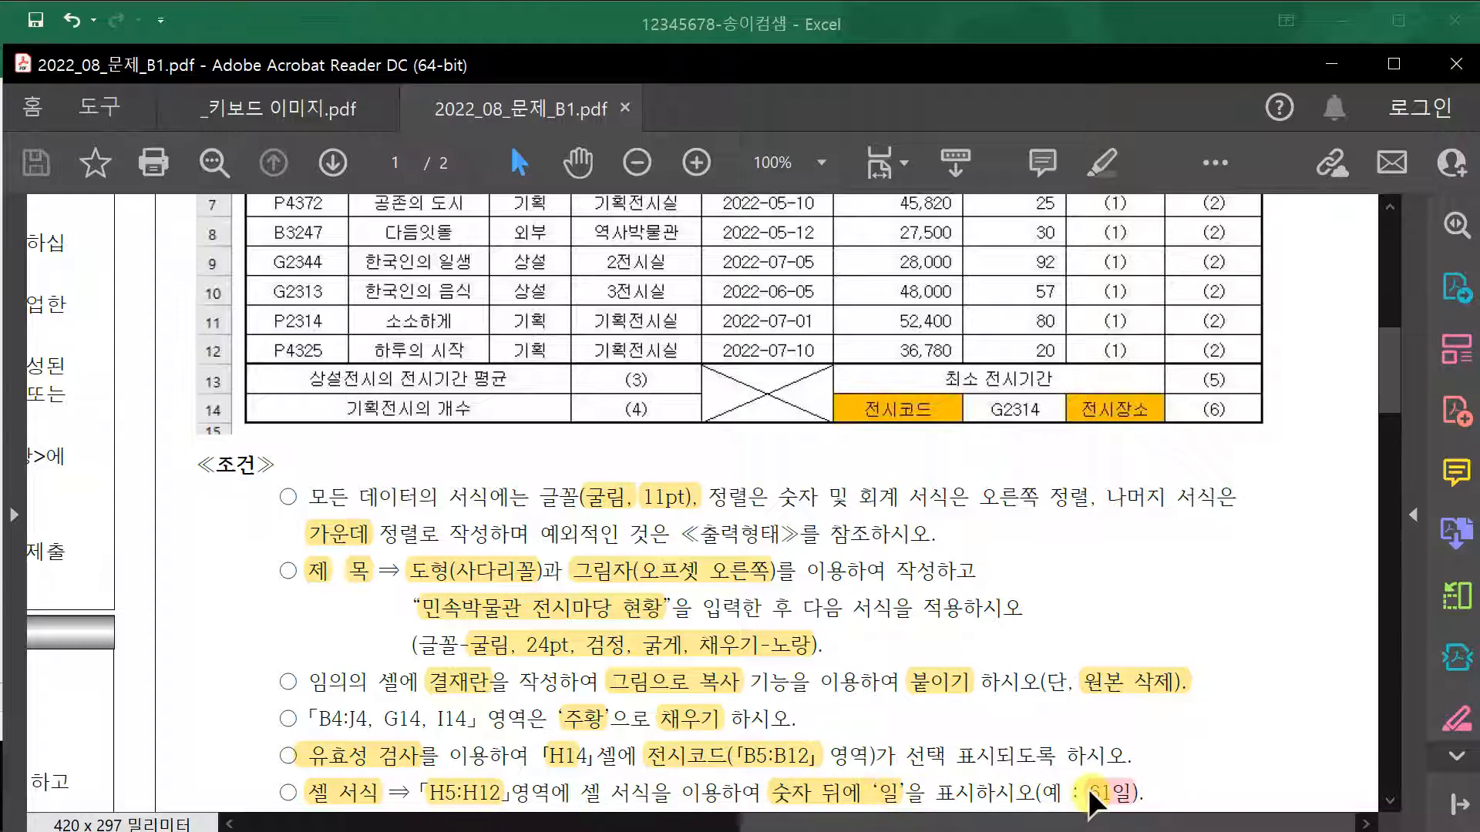
scroll(1168, 663, "up", 3)
scroll(1168, 658, "up", 3)
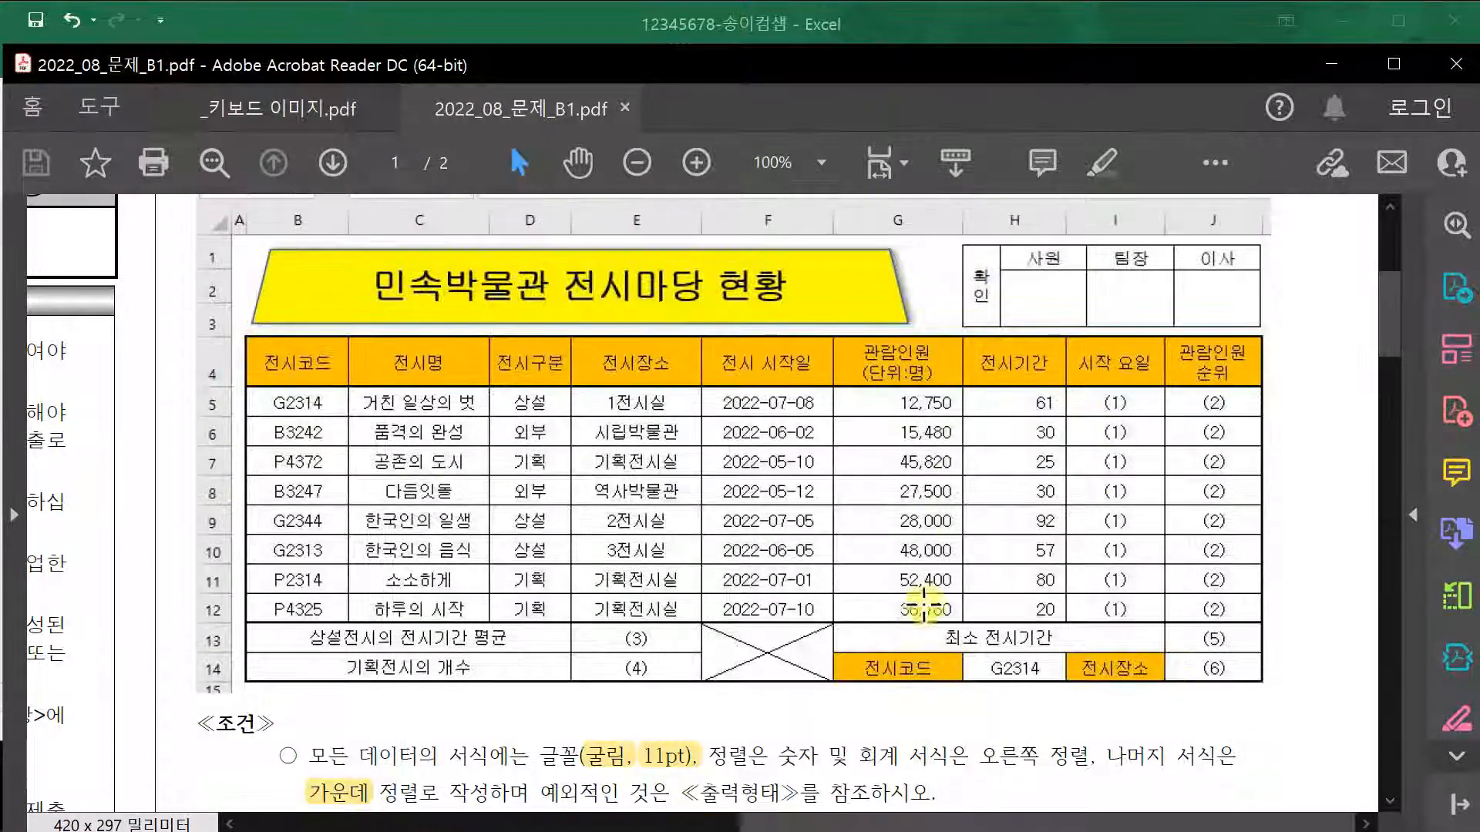
scroll(1050, 578, "down", 1)
scroll(1076, 707, "down", 4)
scroll(1076, 709, "down", 3)
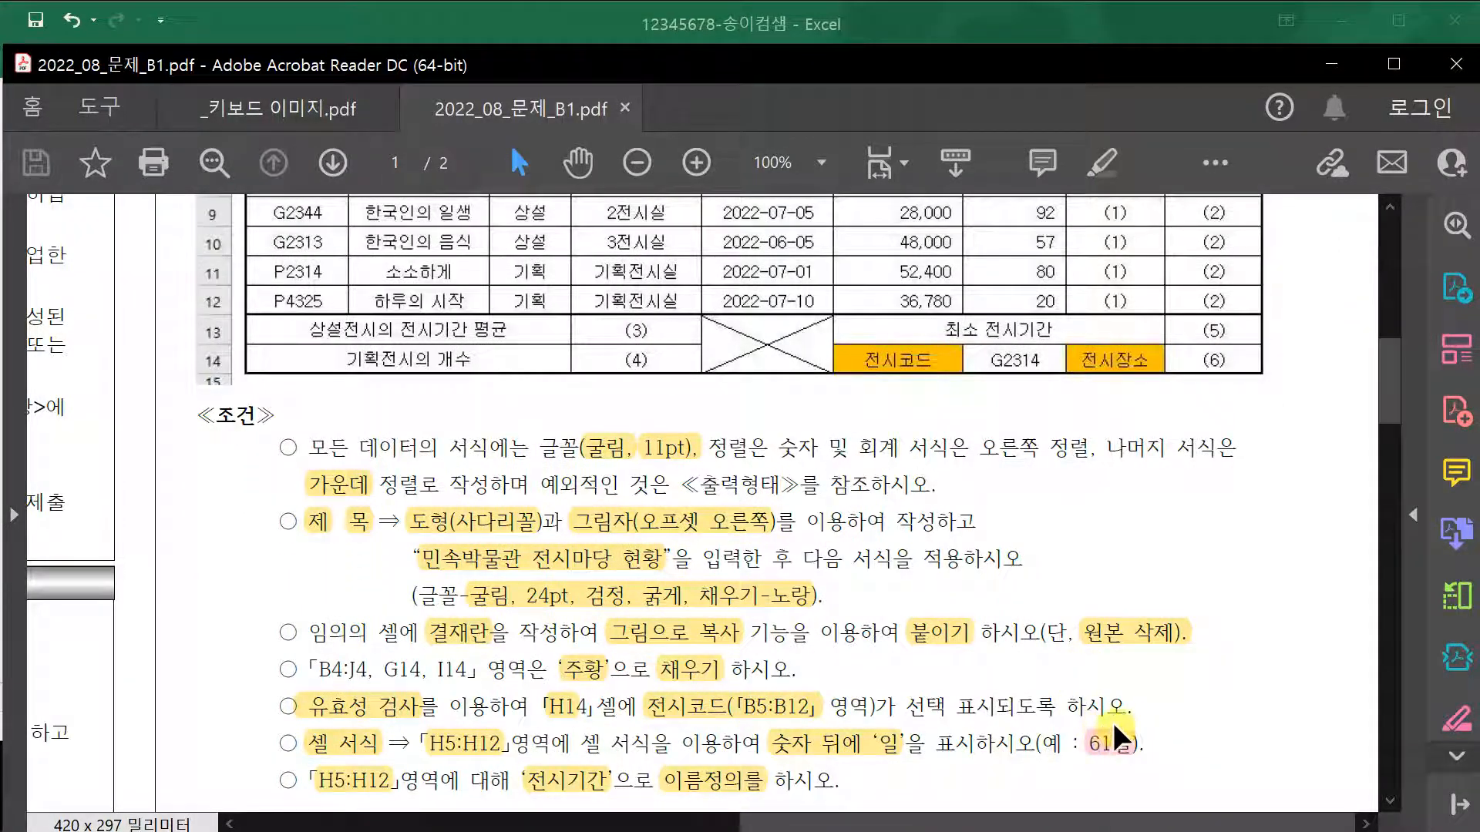
scroll(1114, 740, "up", 1)
left_click(759, 20)
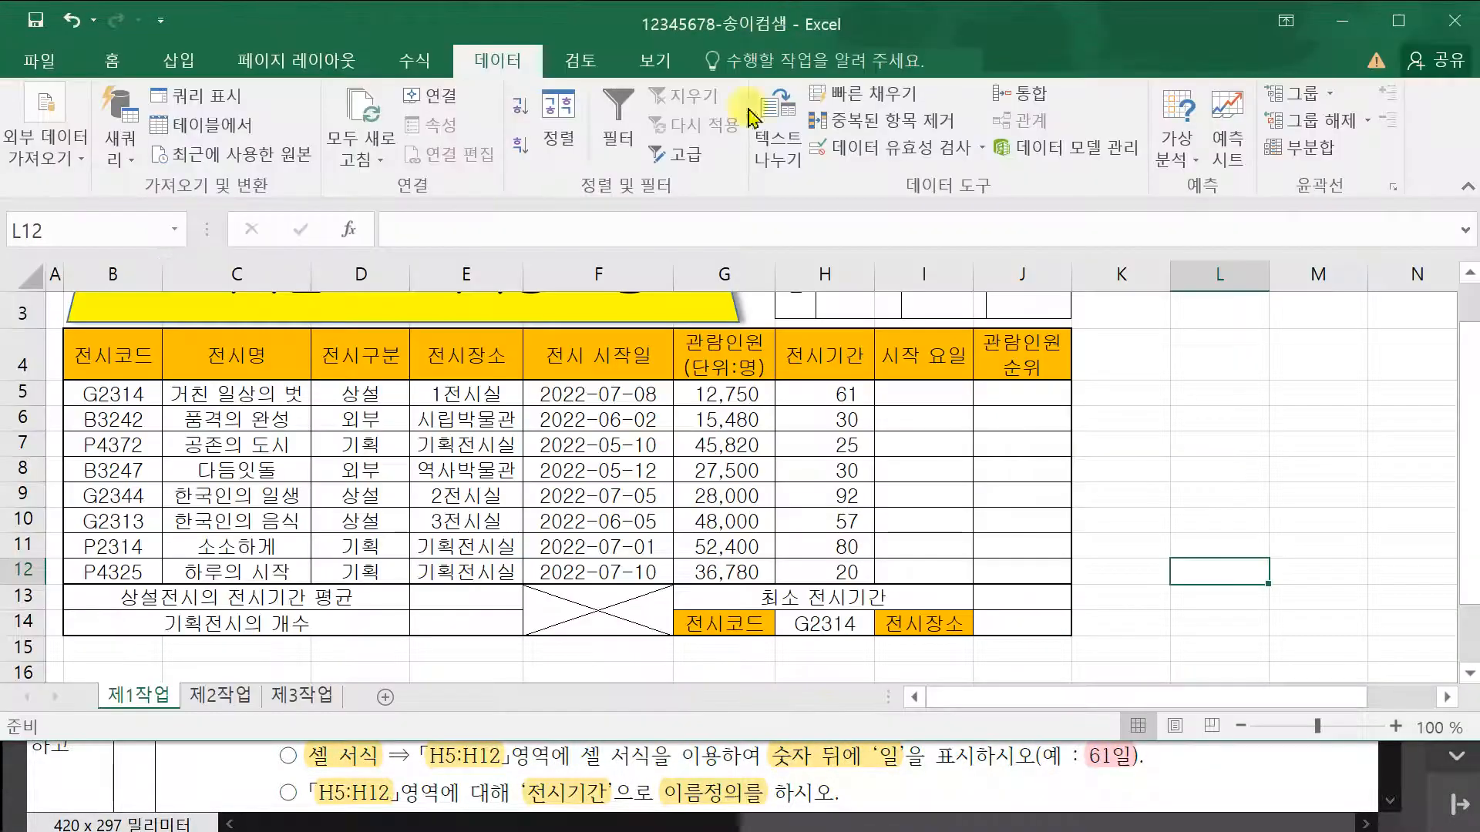
- Open the cell format settings for H5:H12 and choose the 사용자 지정 number category
left_click(979, 497)
left_click_drag(846, 390, 846, 570)
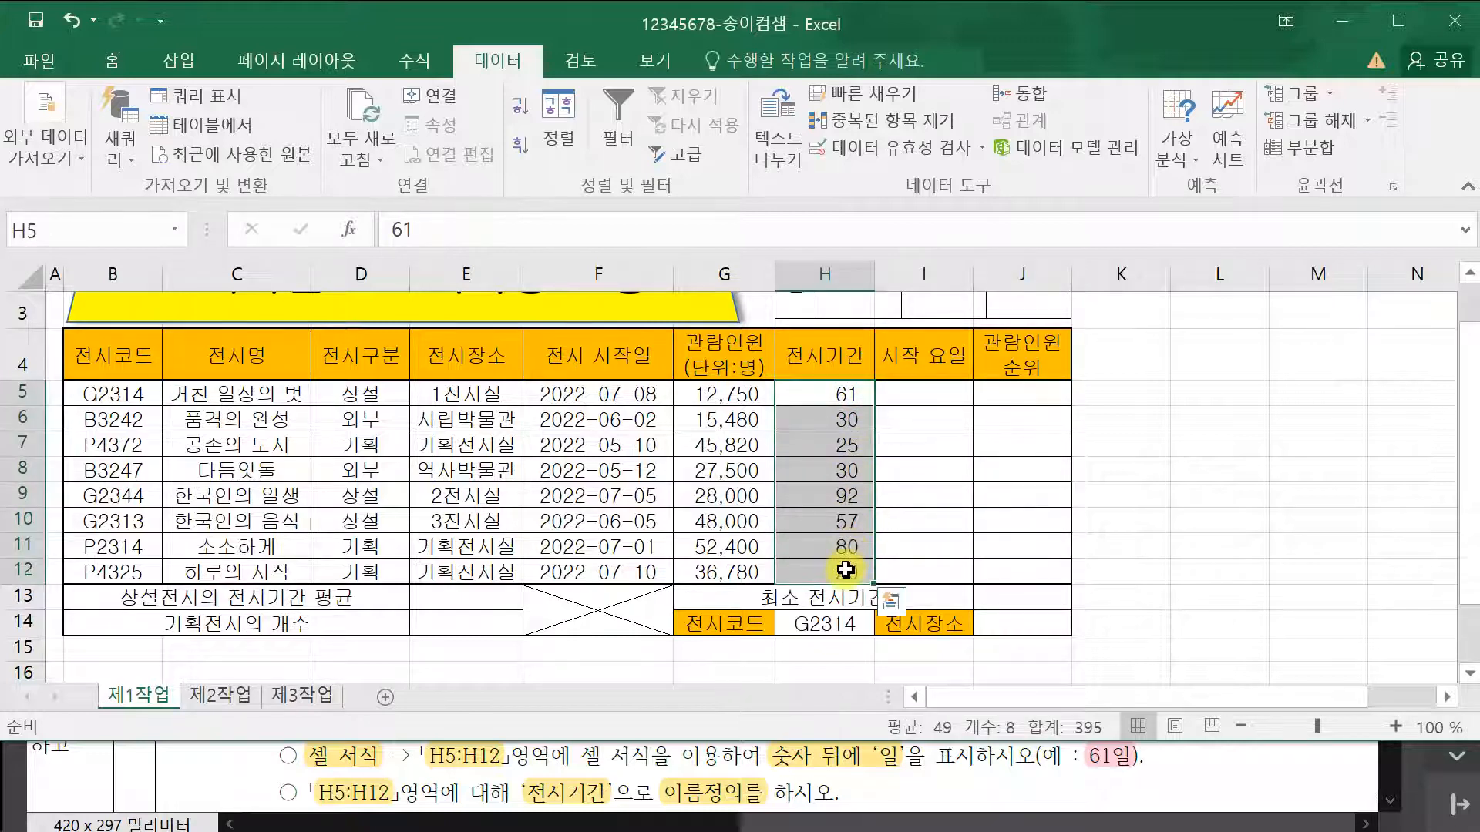
right_click(832, 516)
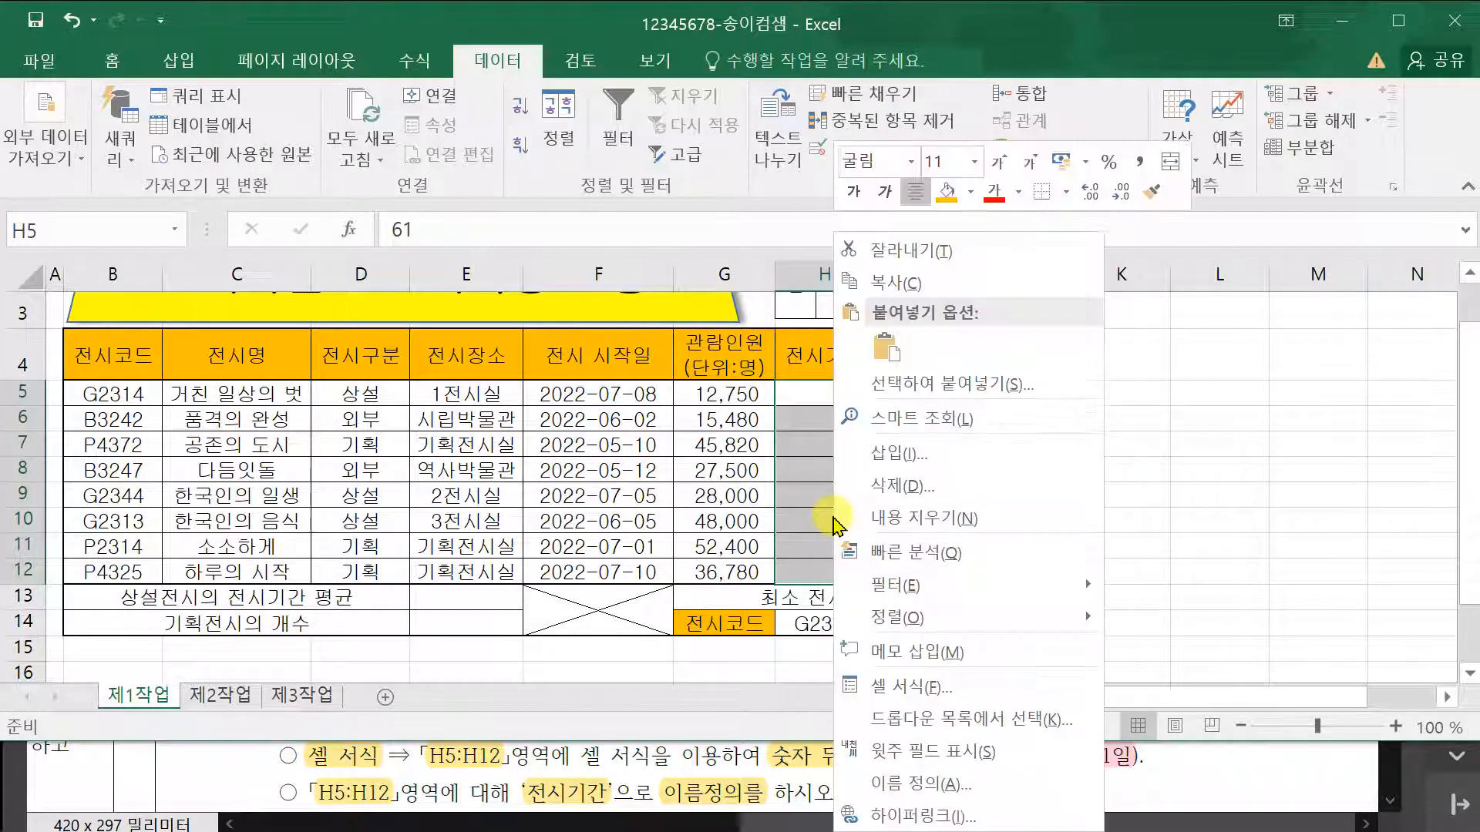
left_click(920, 689)
left_click(958, 51)
left_click_drag(958, 51, 457, 53)
left_click(108, 91)
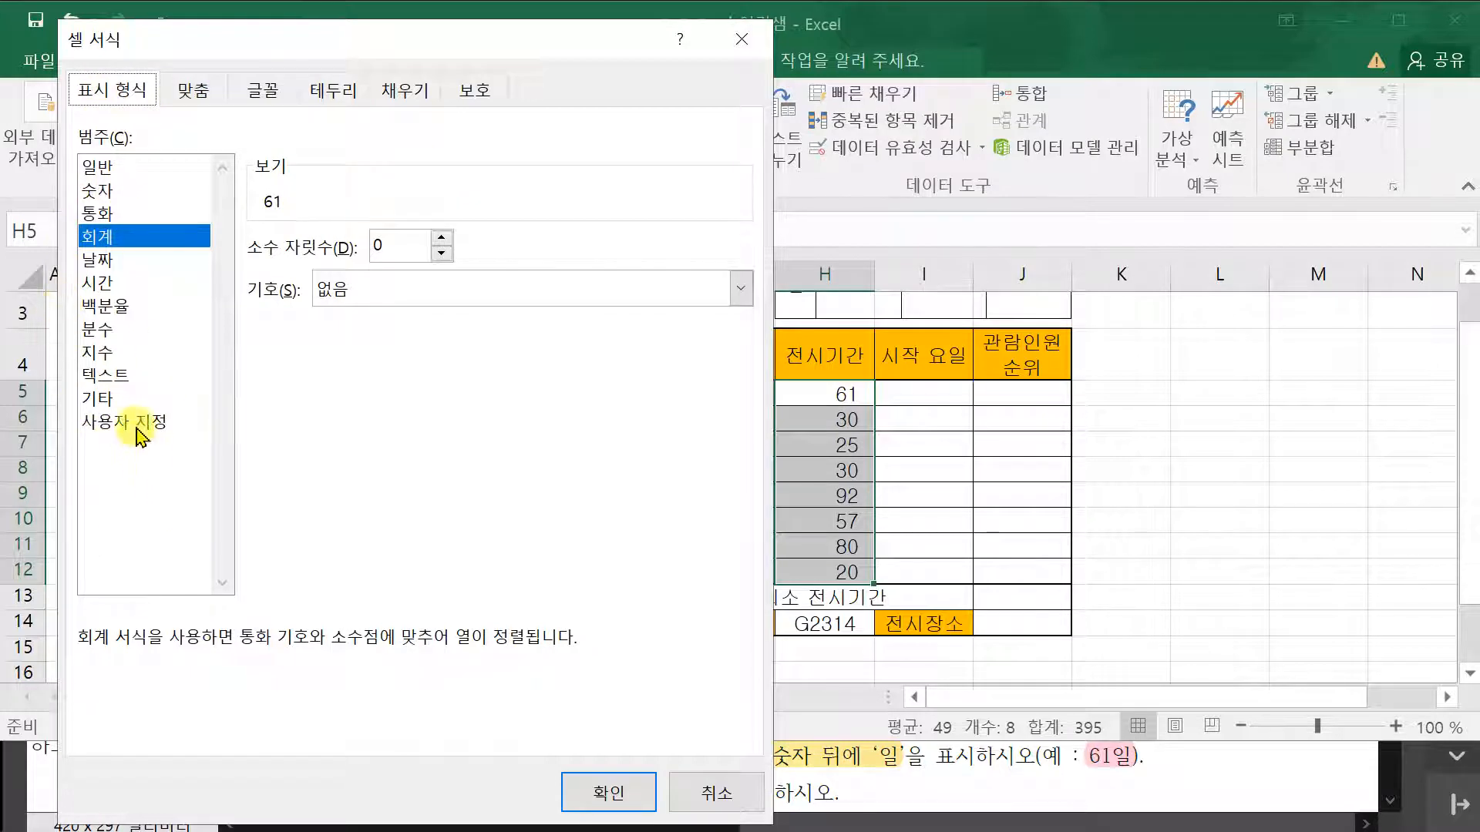
left_click(140, 428)
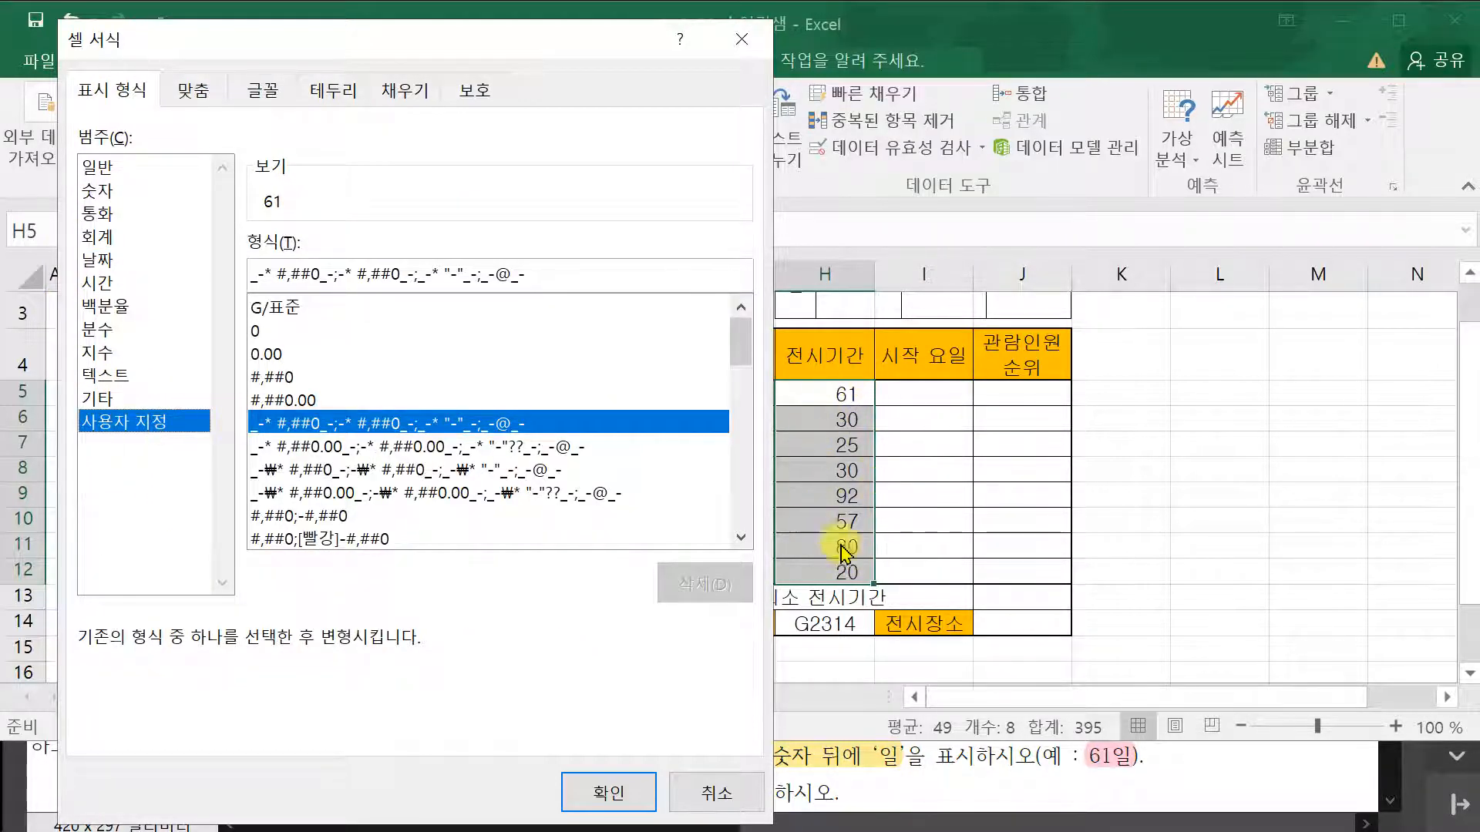
- Compare how the format codes 0, 0.00, #,##0 and #,##0.00 preview for the H5:H12 values
left_click(273, 333)
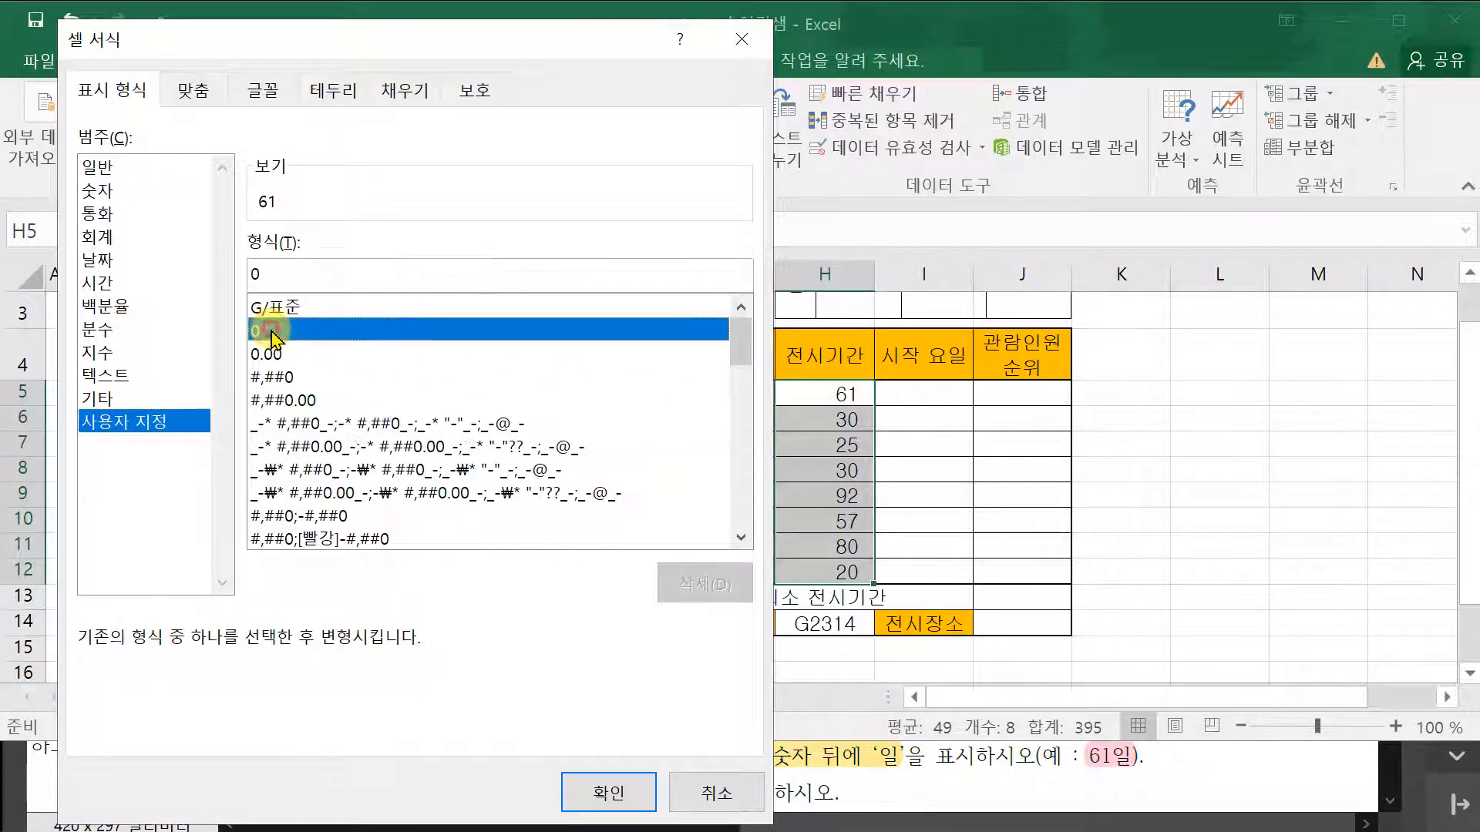
left_click(275, 354)
left_click(297, 377)
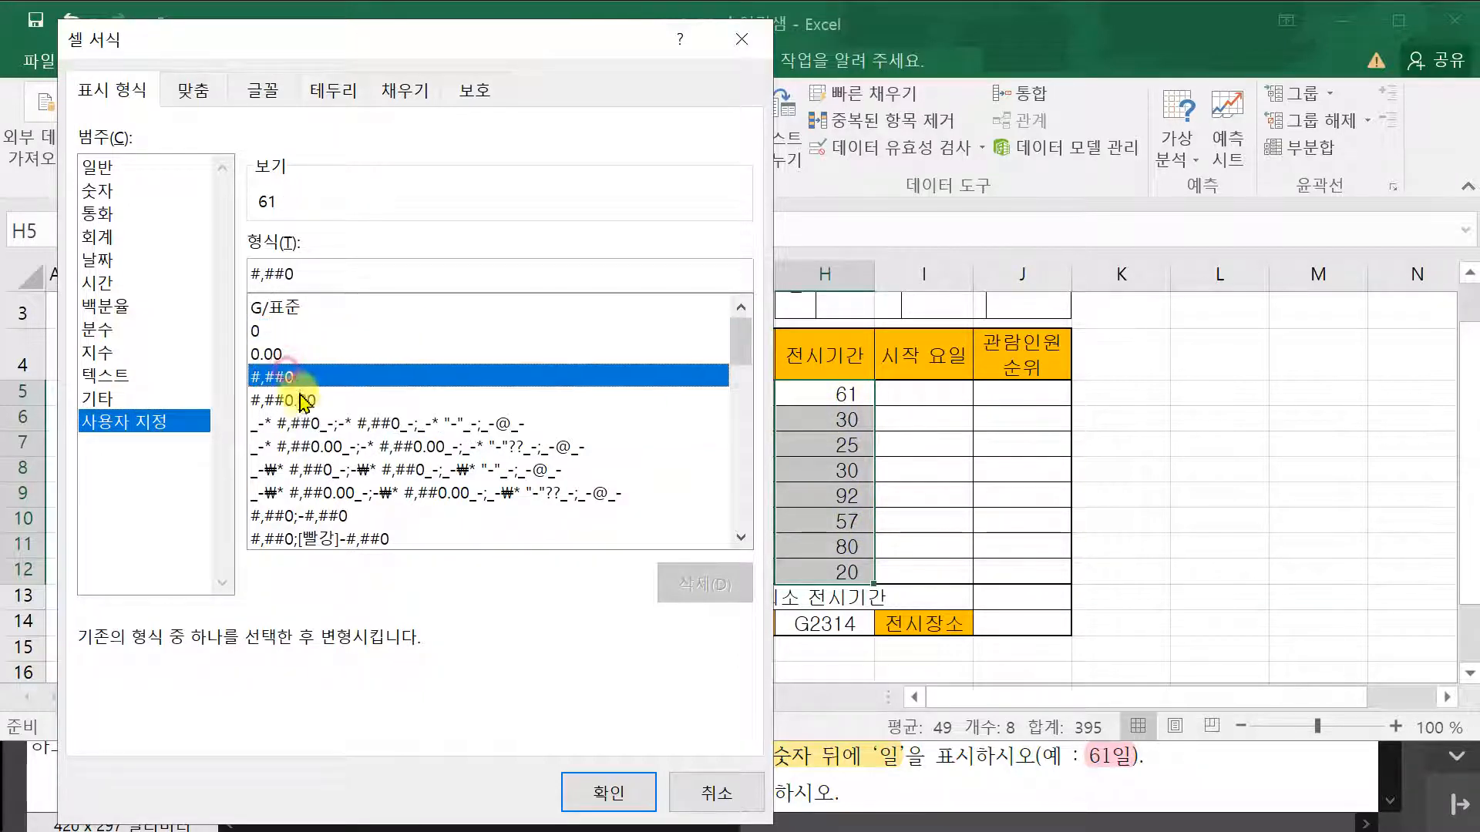
left_click(312, 401)
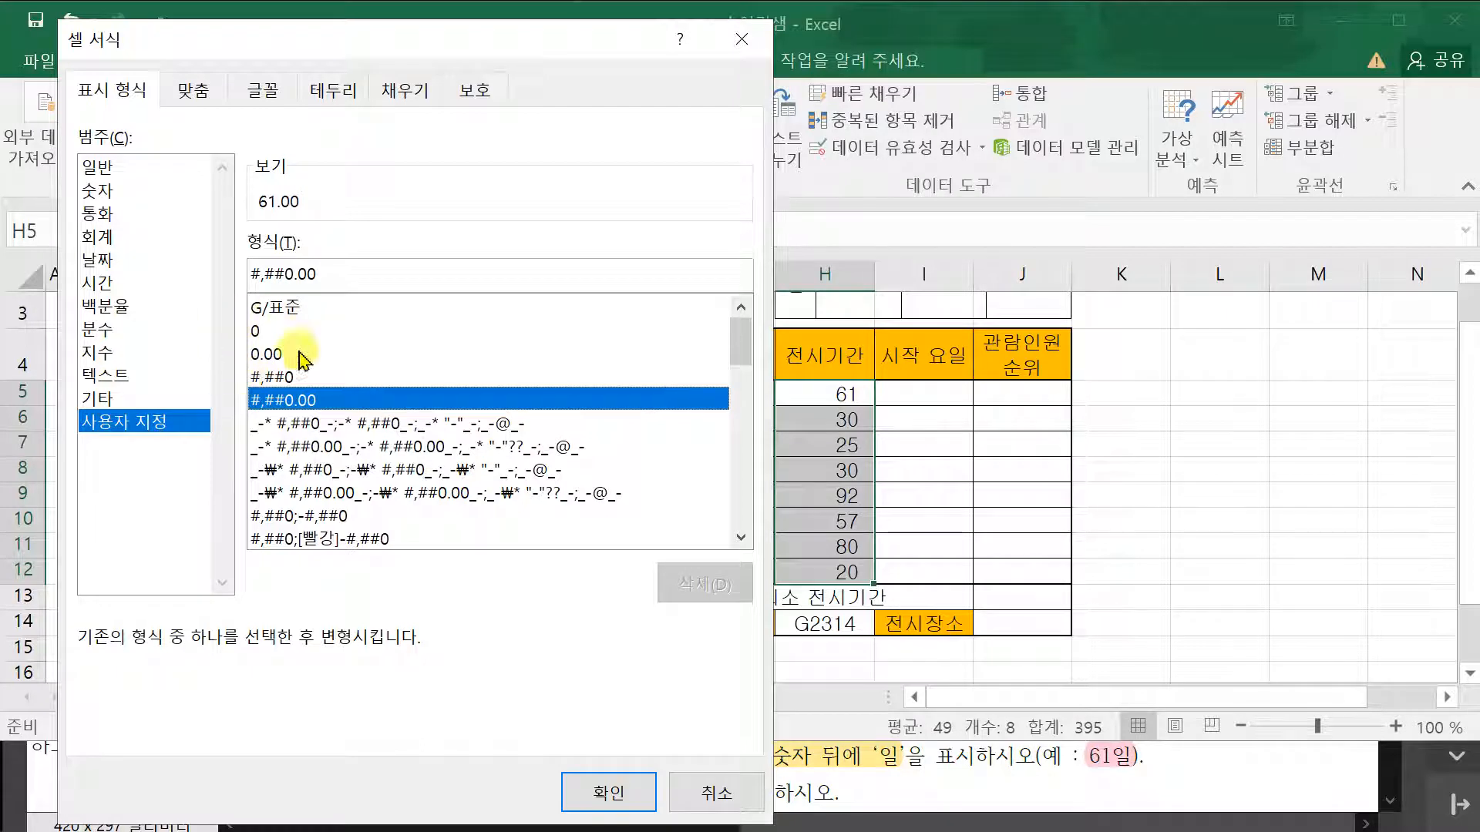
left_click(261, 332)
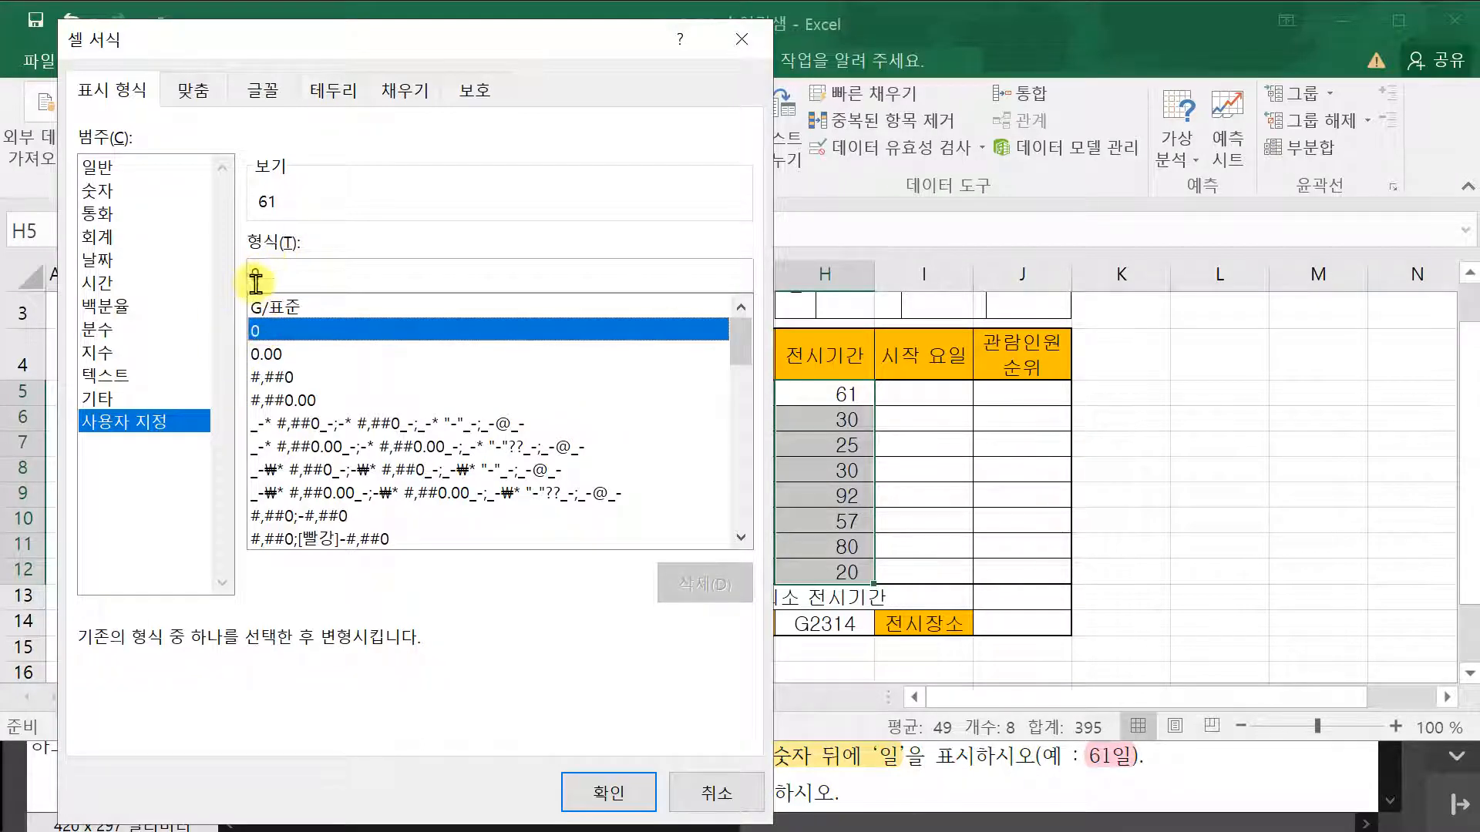
left_click(261, 355)
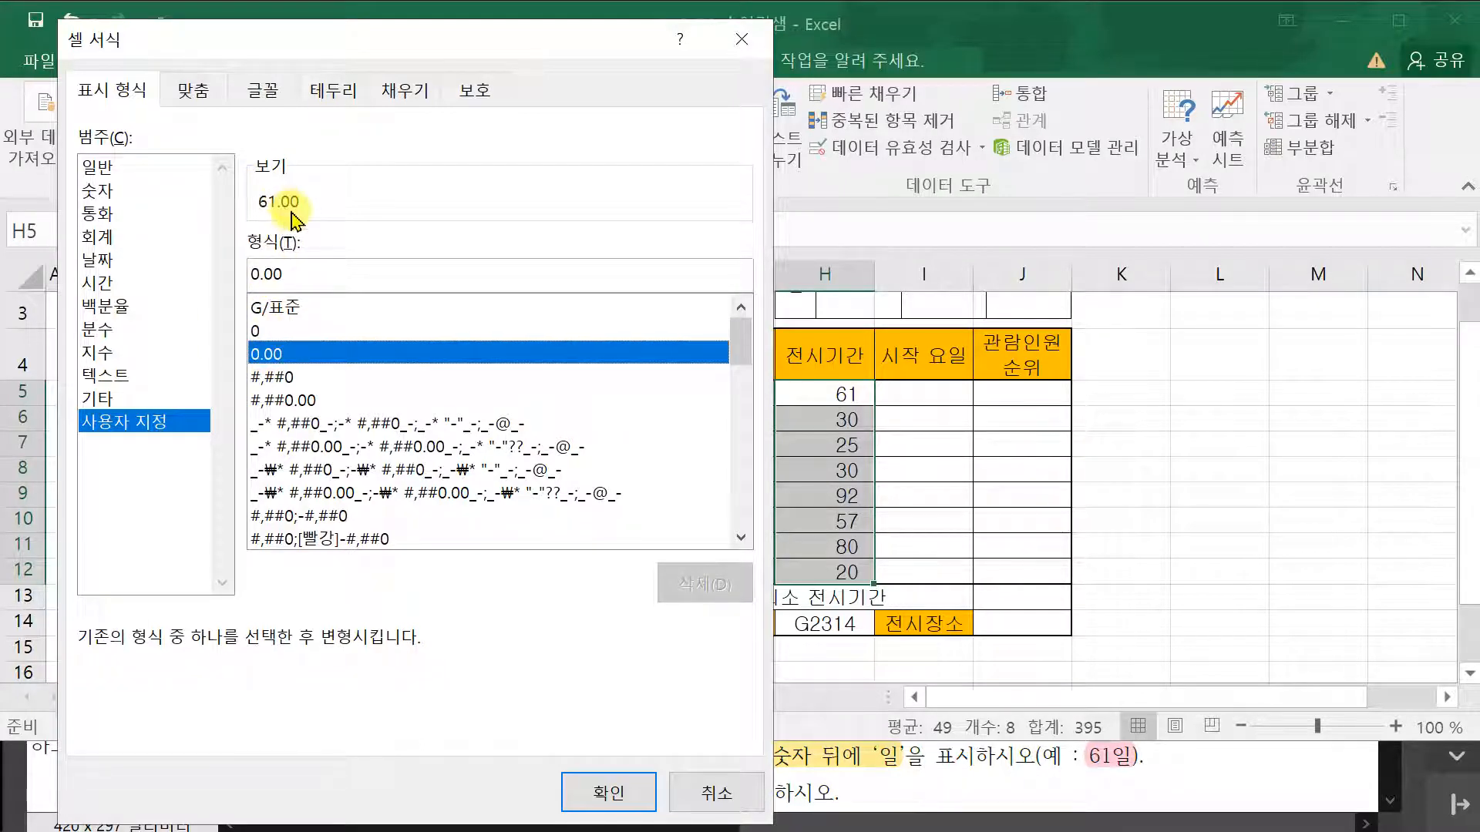
left_click(293, 377)
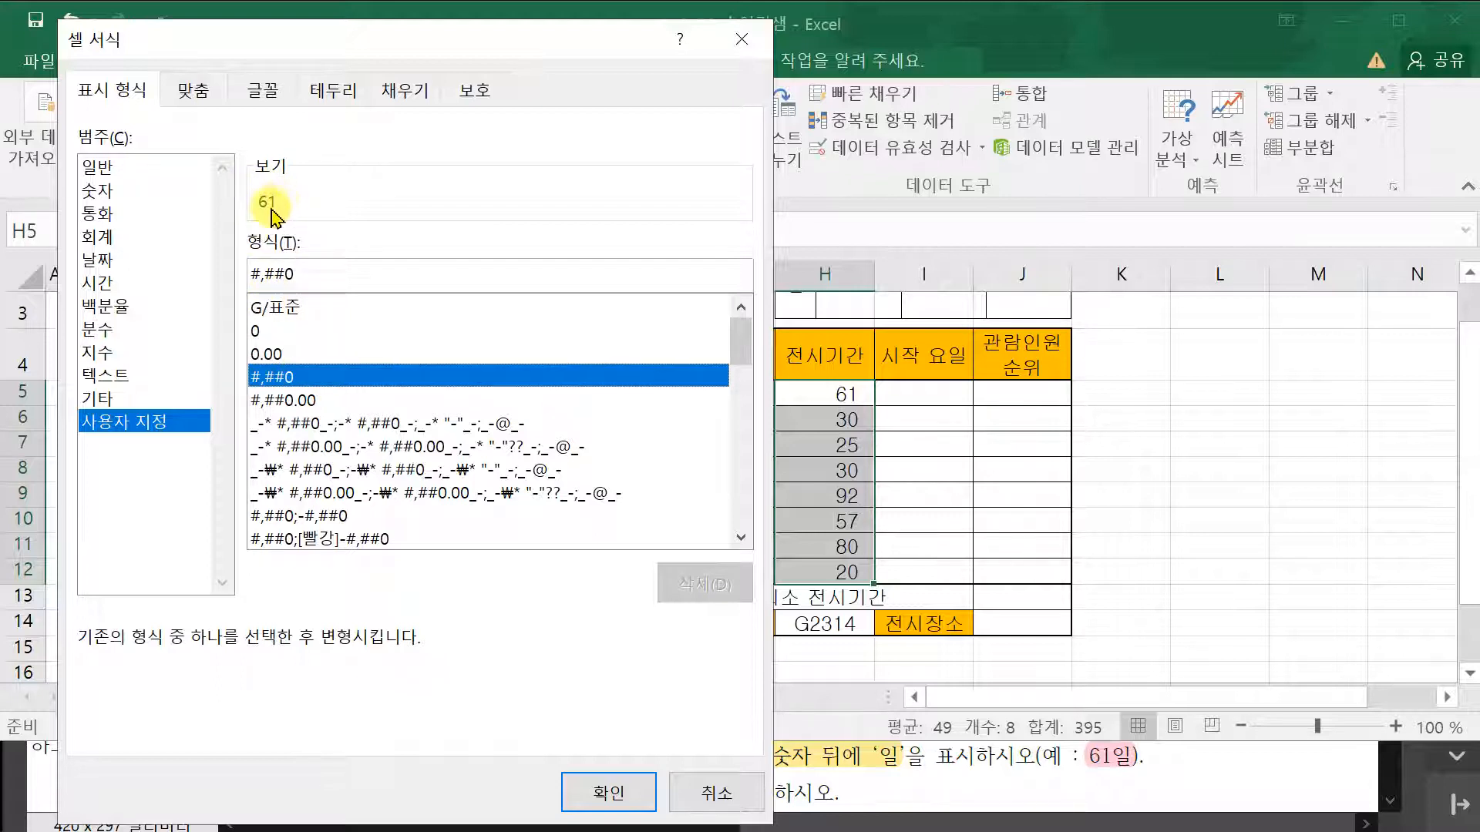
left_click(276, 405)
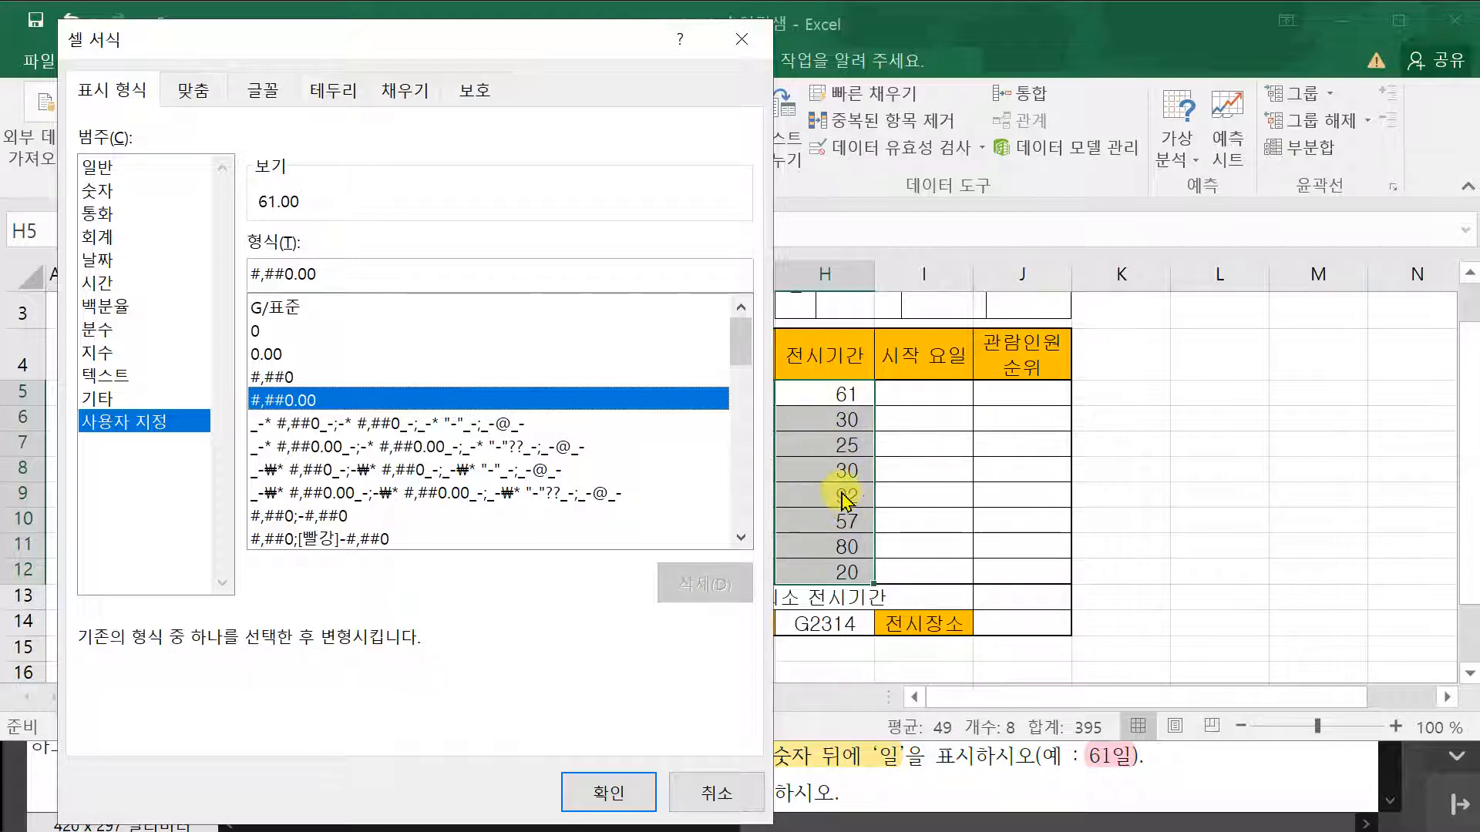
- Apply the custom number format 0"일" to H5:H12, based on the format code 0
left_click(262, 333)
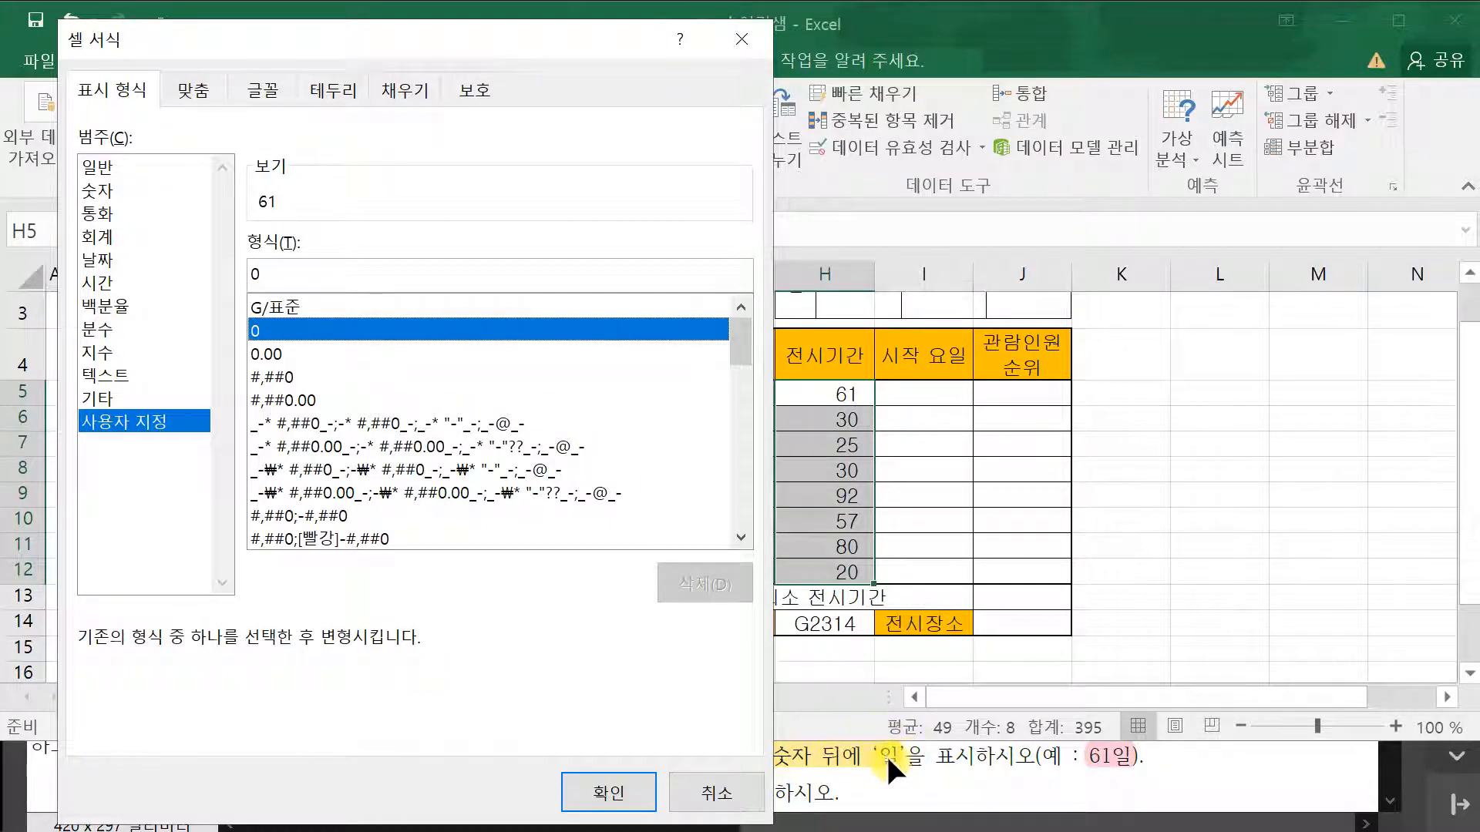
left_click(275, 274)
left_click(443, 271)
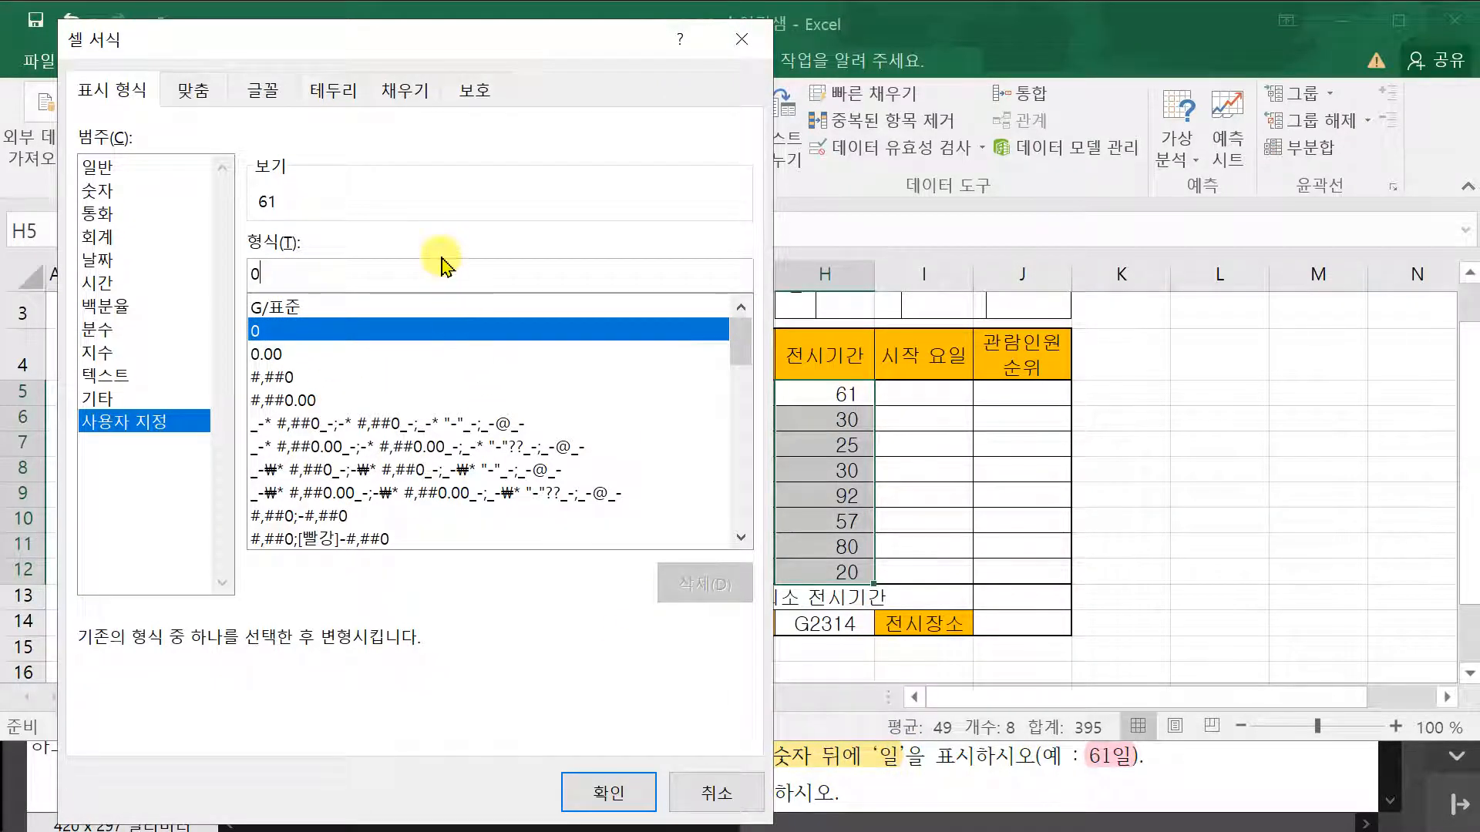
type("\"일")
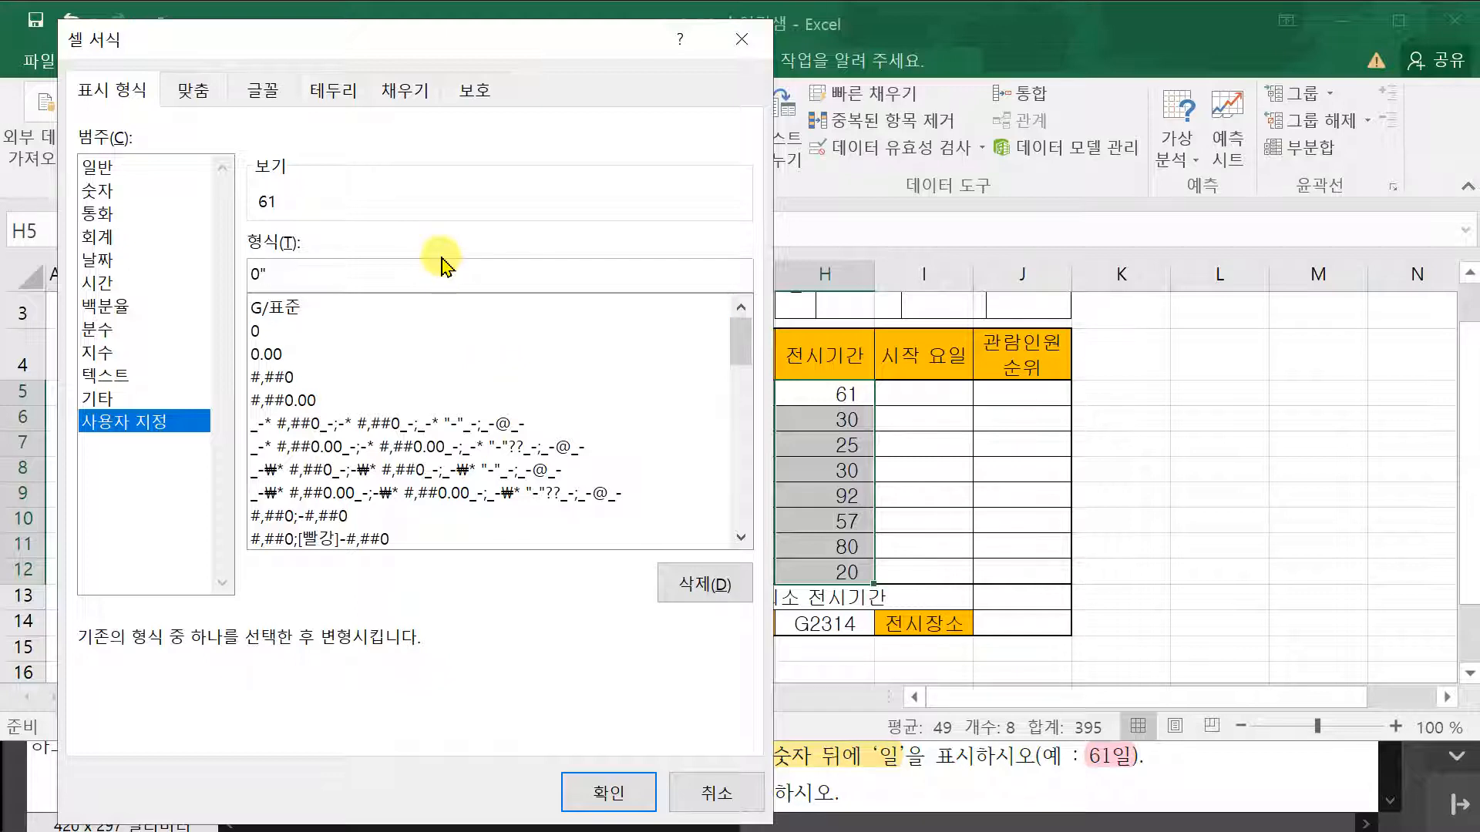
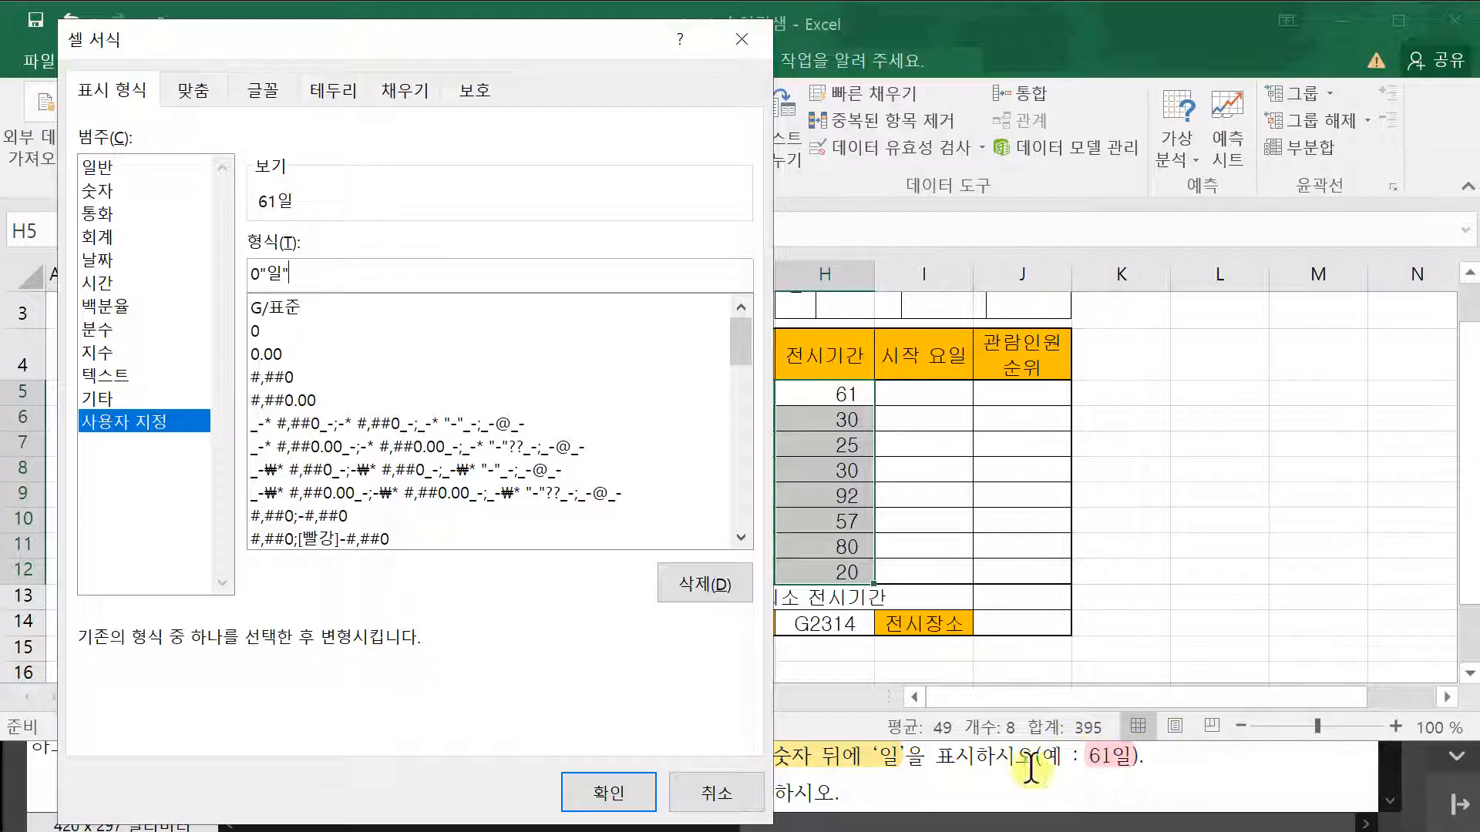
left_click(609, 792)
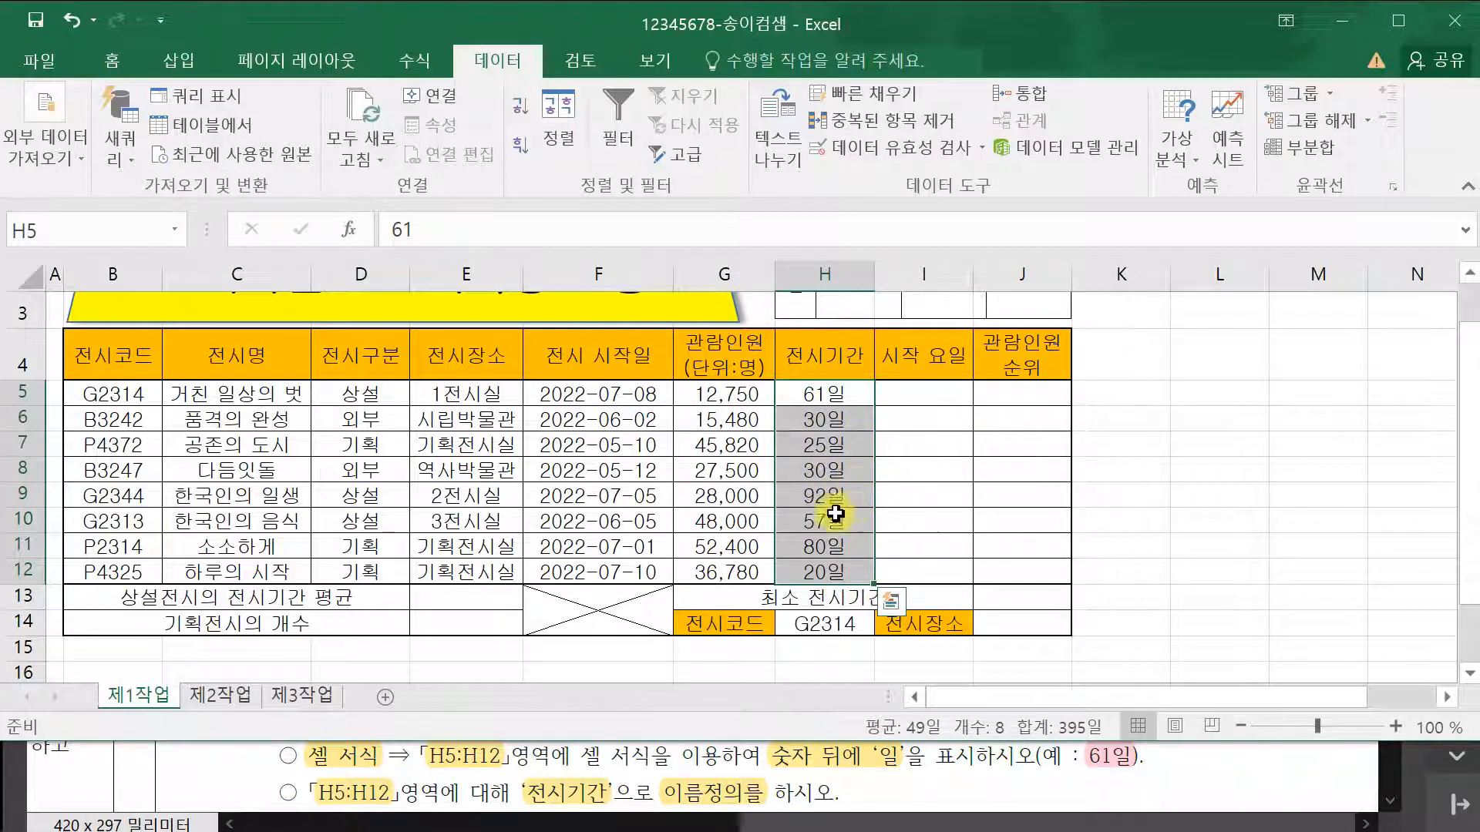
- Right-align the 전시기간 values in H5:H12
left_click(108, 61)
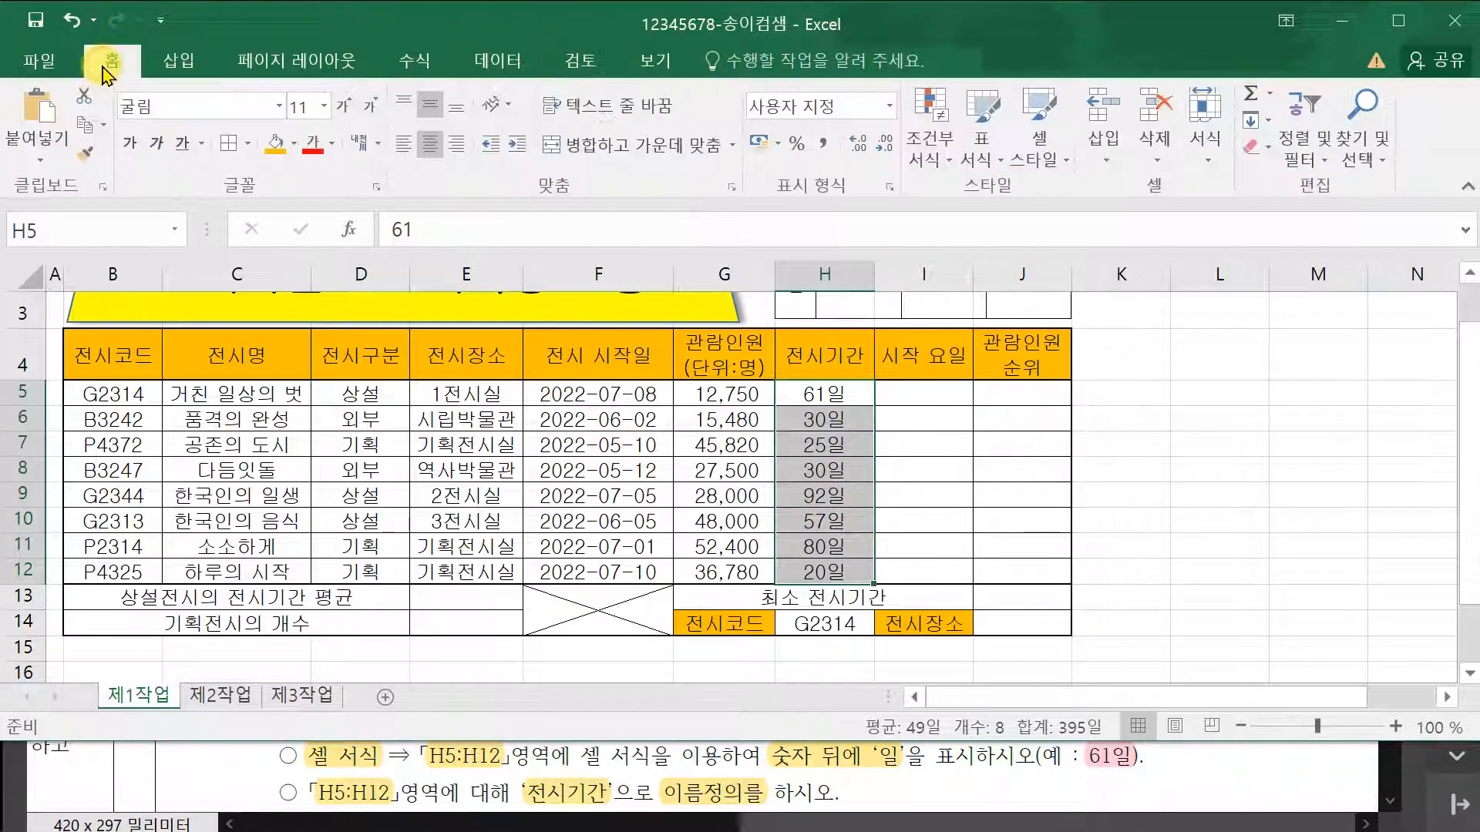
left_click(458, 154)
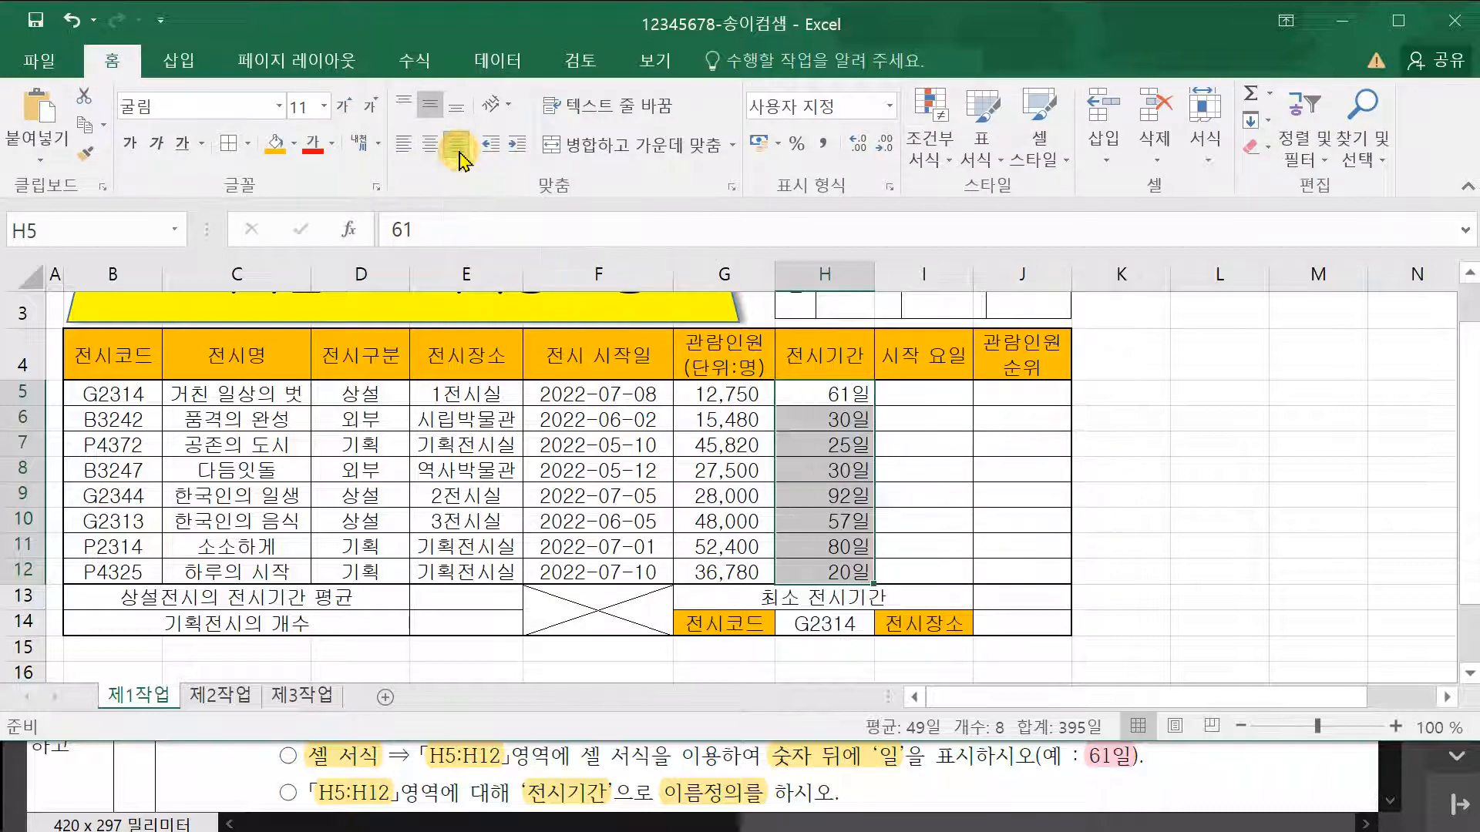
left_click(1380, 461)
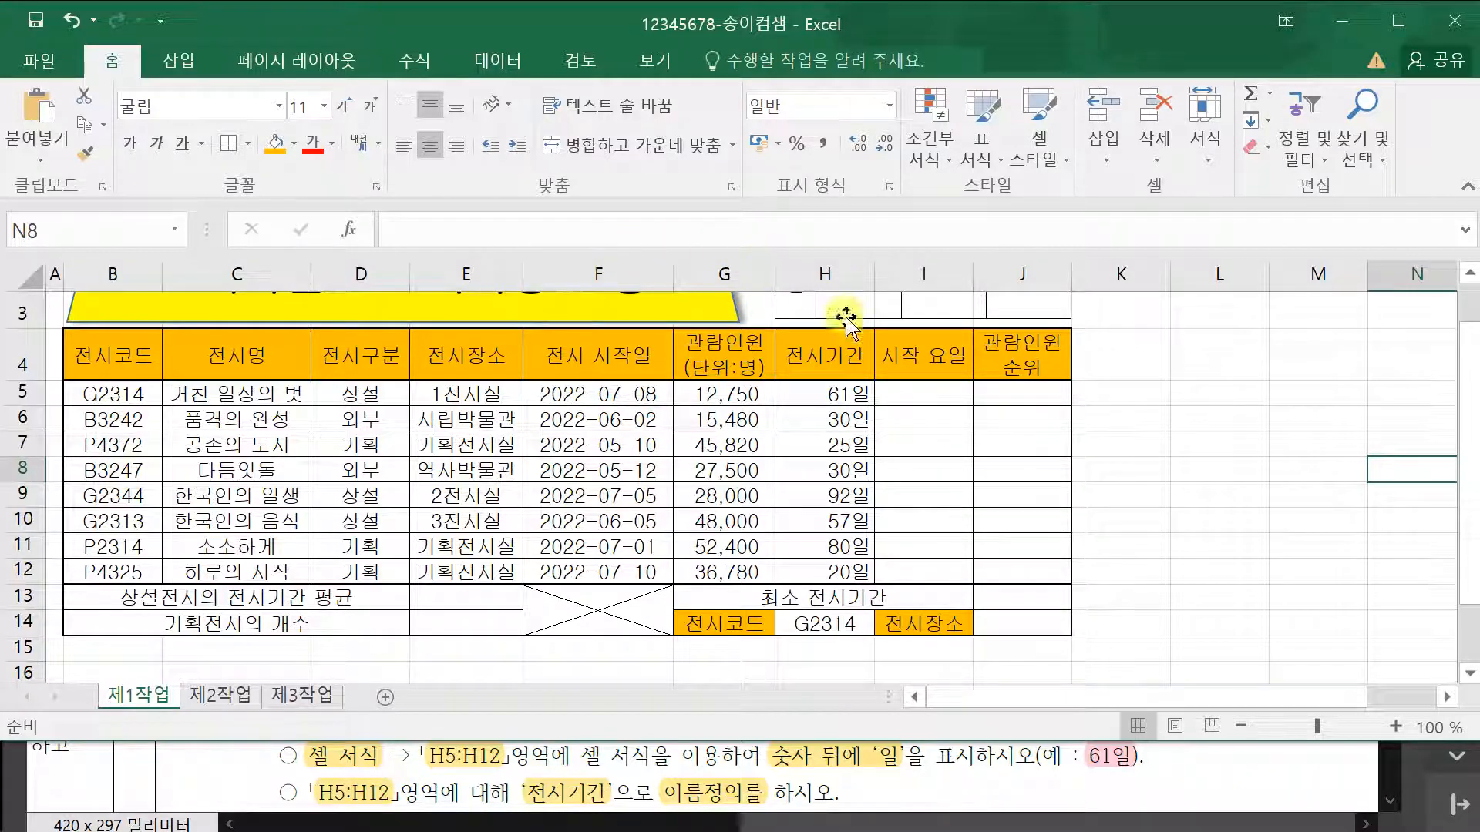
- Define the name 전시기간 for the range H5:H12
left_click_drag(857, 393, 859, 574)
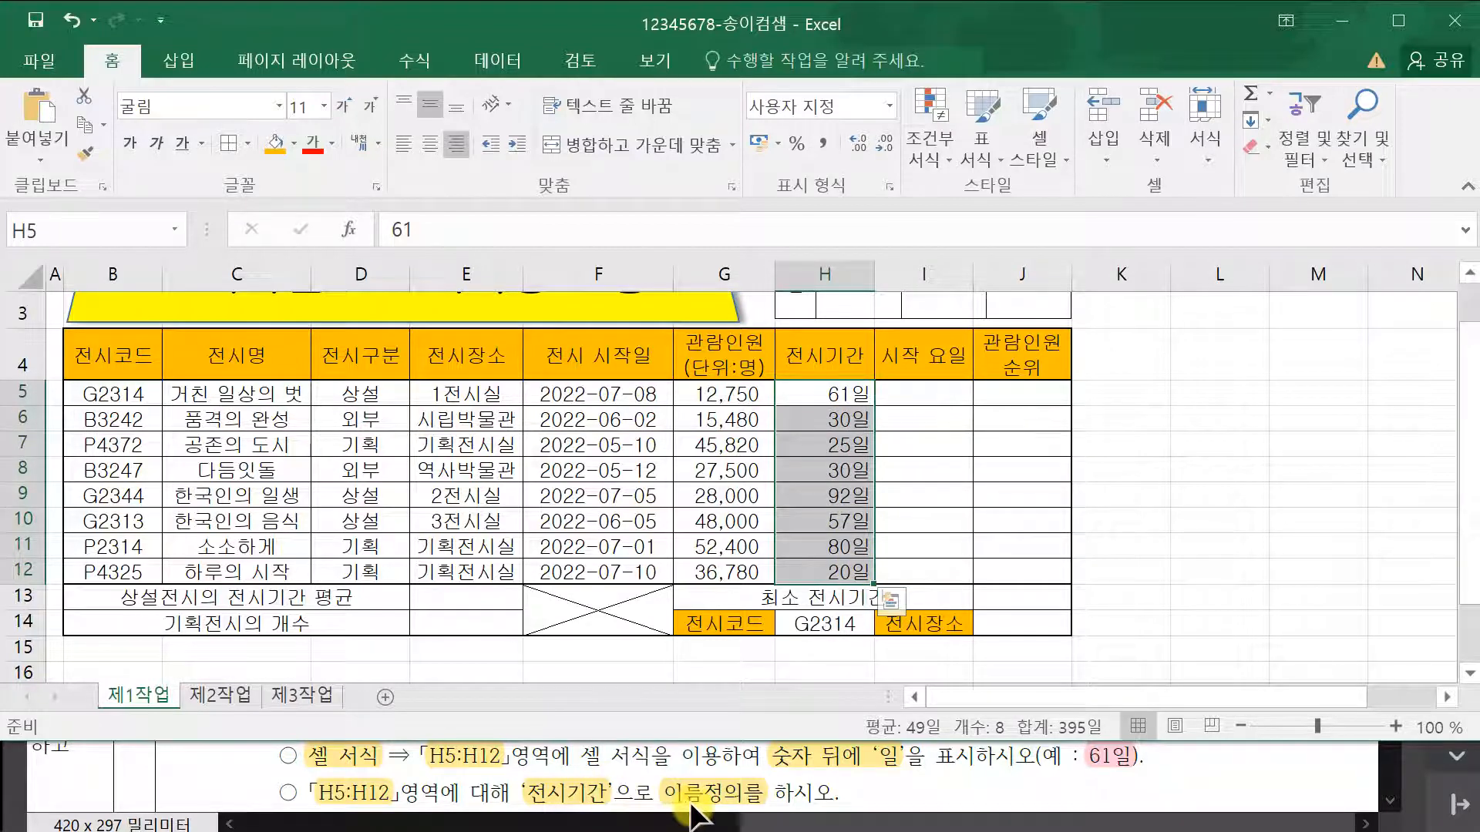
left_click(93, 229)
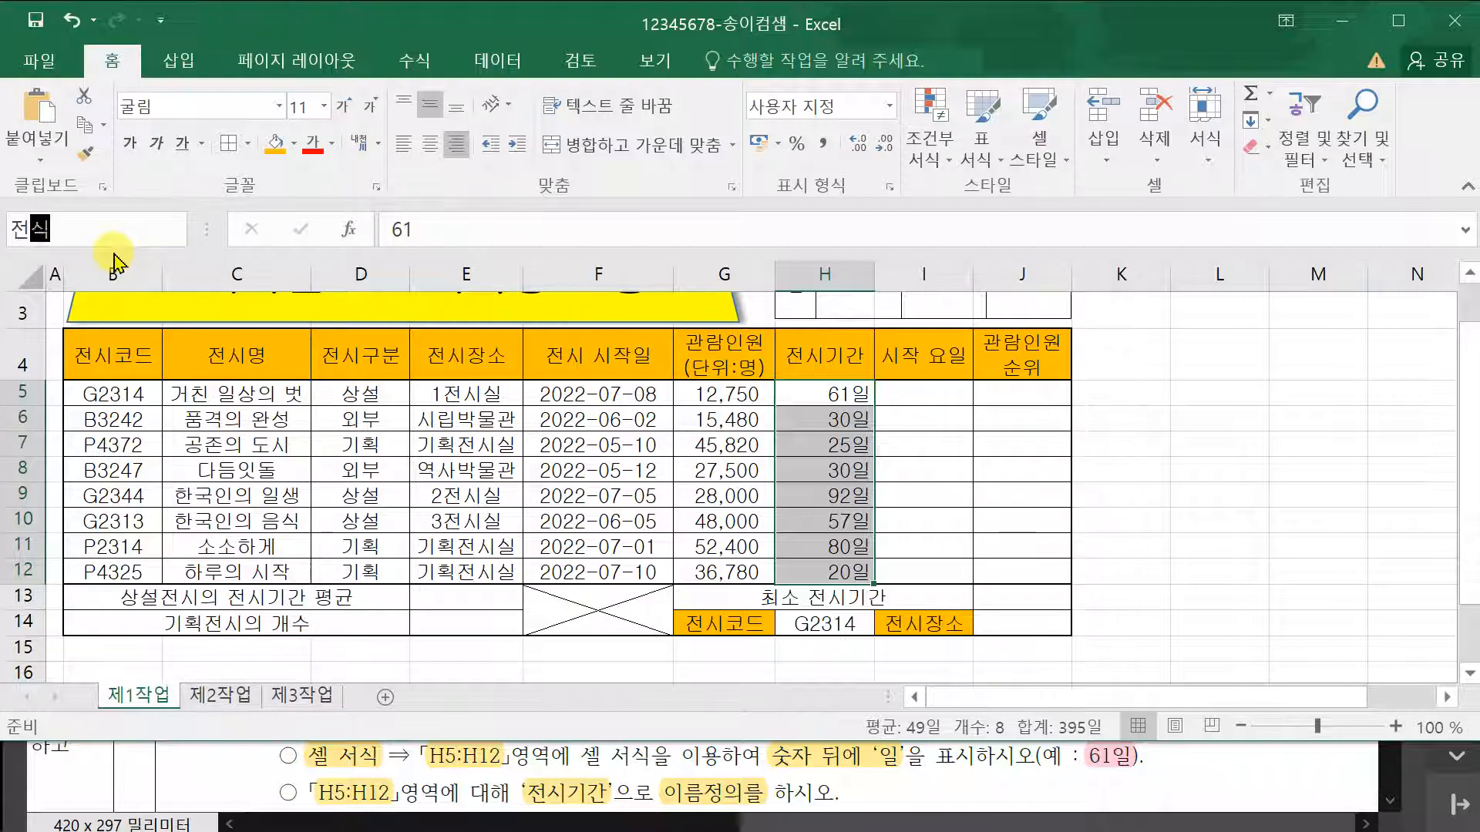
left_click_drag(826, 392, 827, 577)
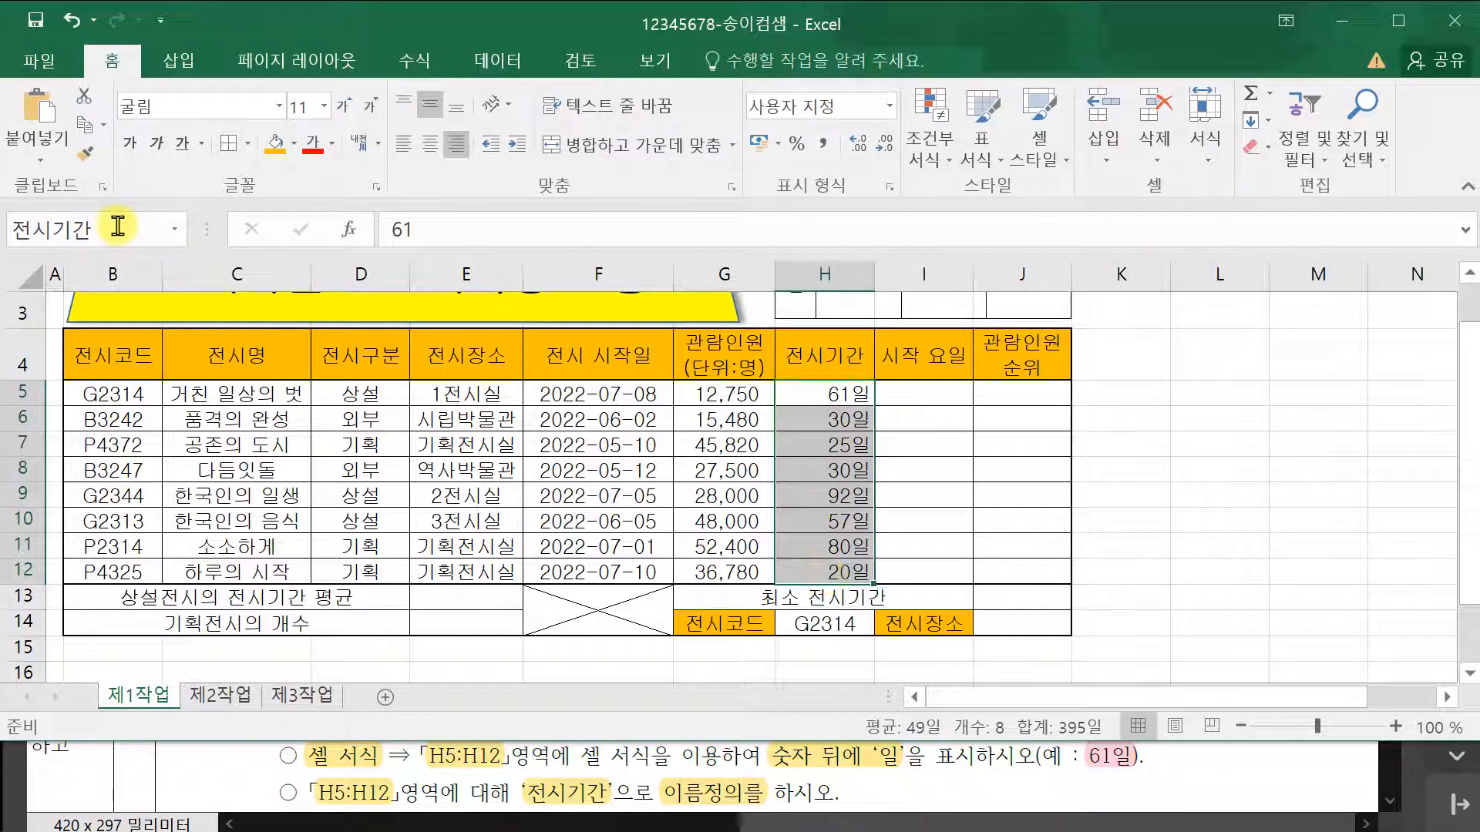
left_click(1233, 423)
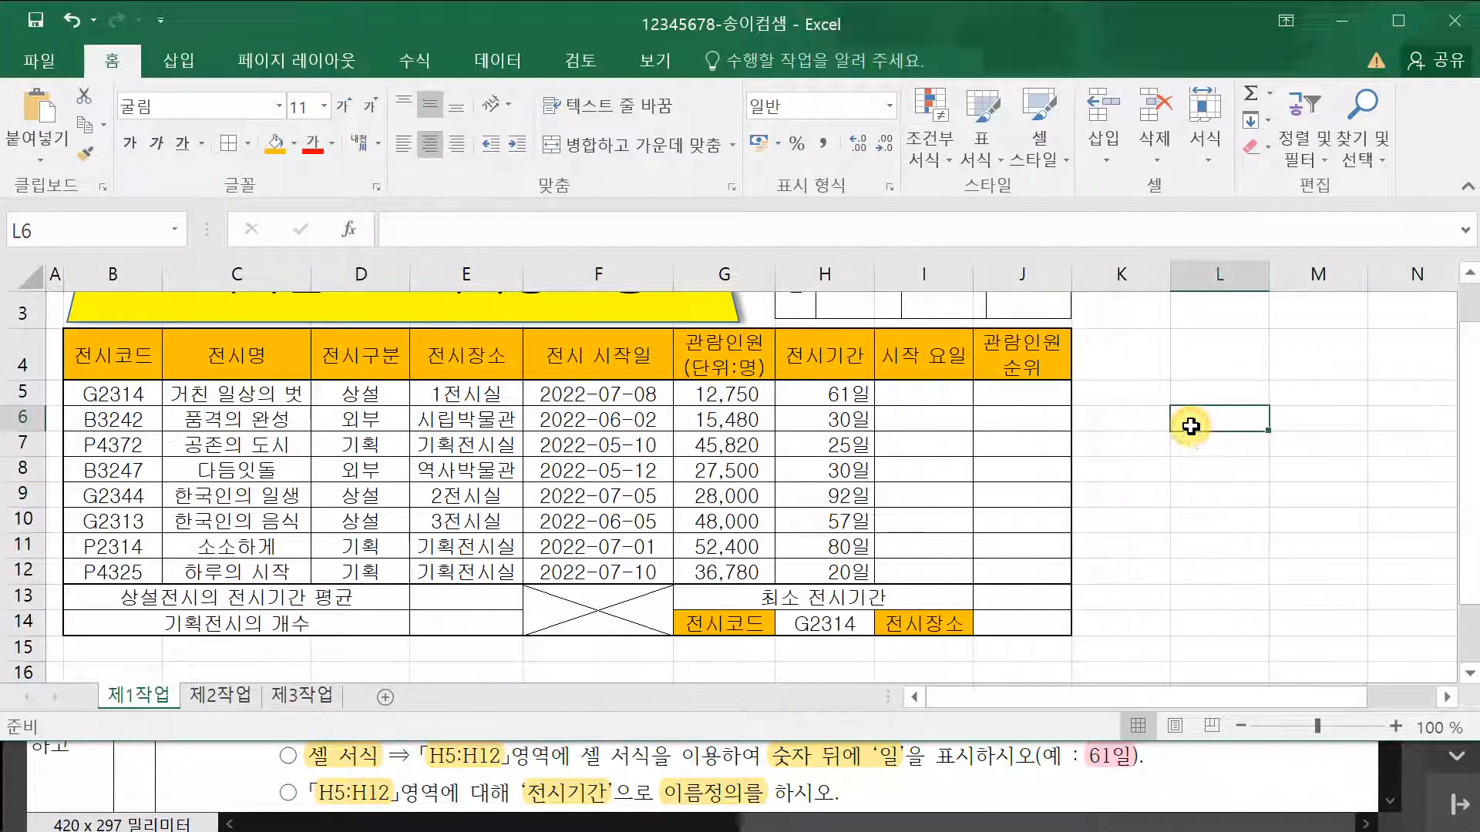
- Switch to the exam PDF and review function conditions (1) to (6) and the 조건부 서식 condition (7)
left_click(1193, 791)
scroll(1188, 738, "down", 3)
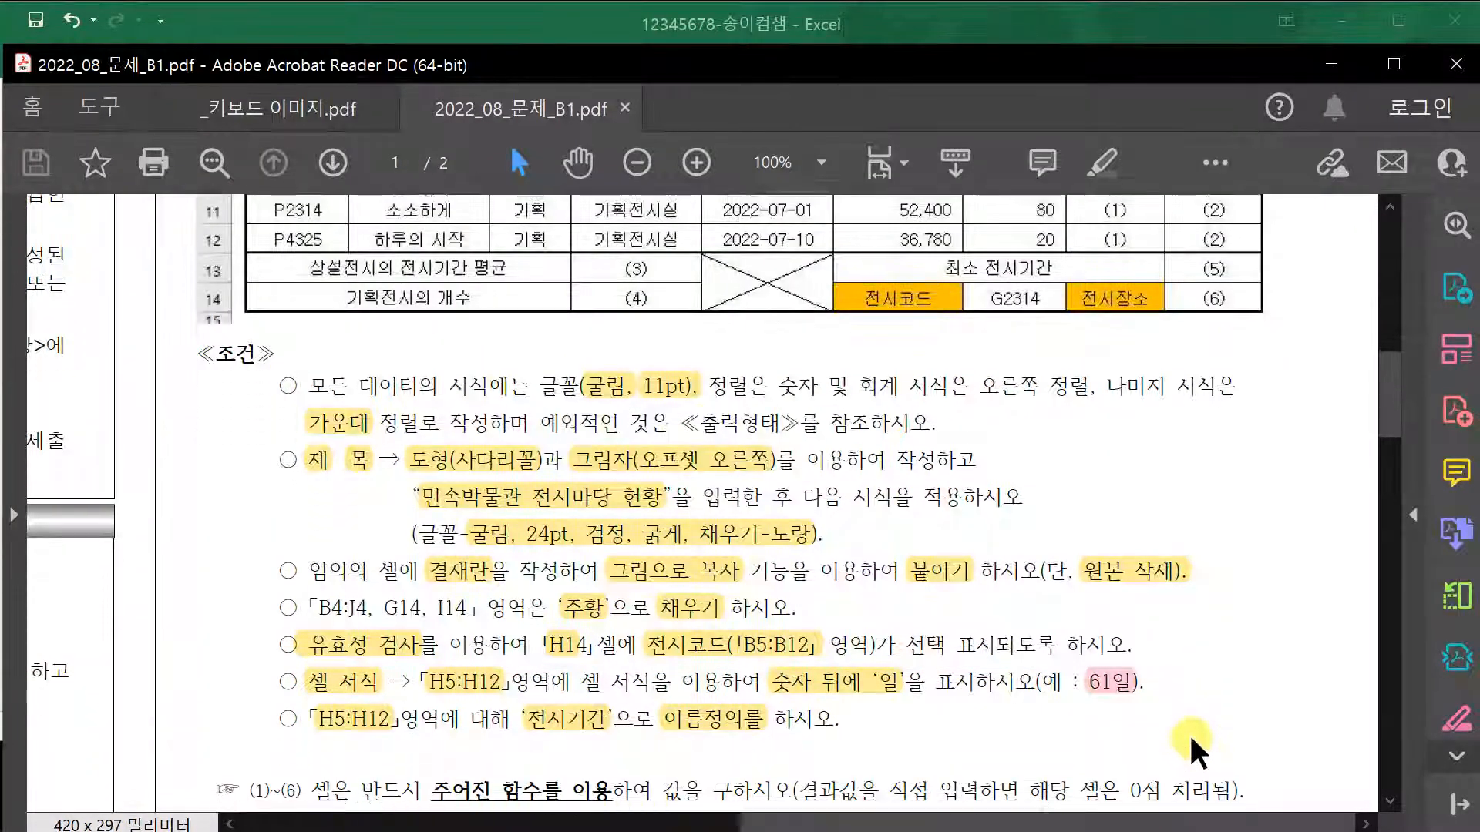
scroll(461, 624, "down", 3)
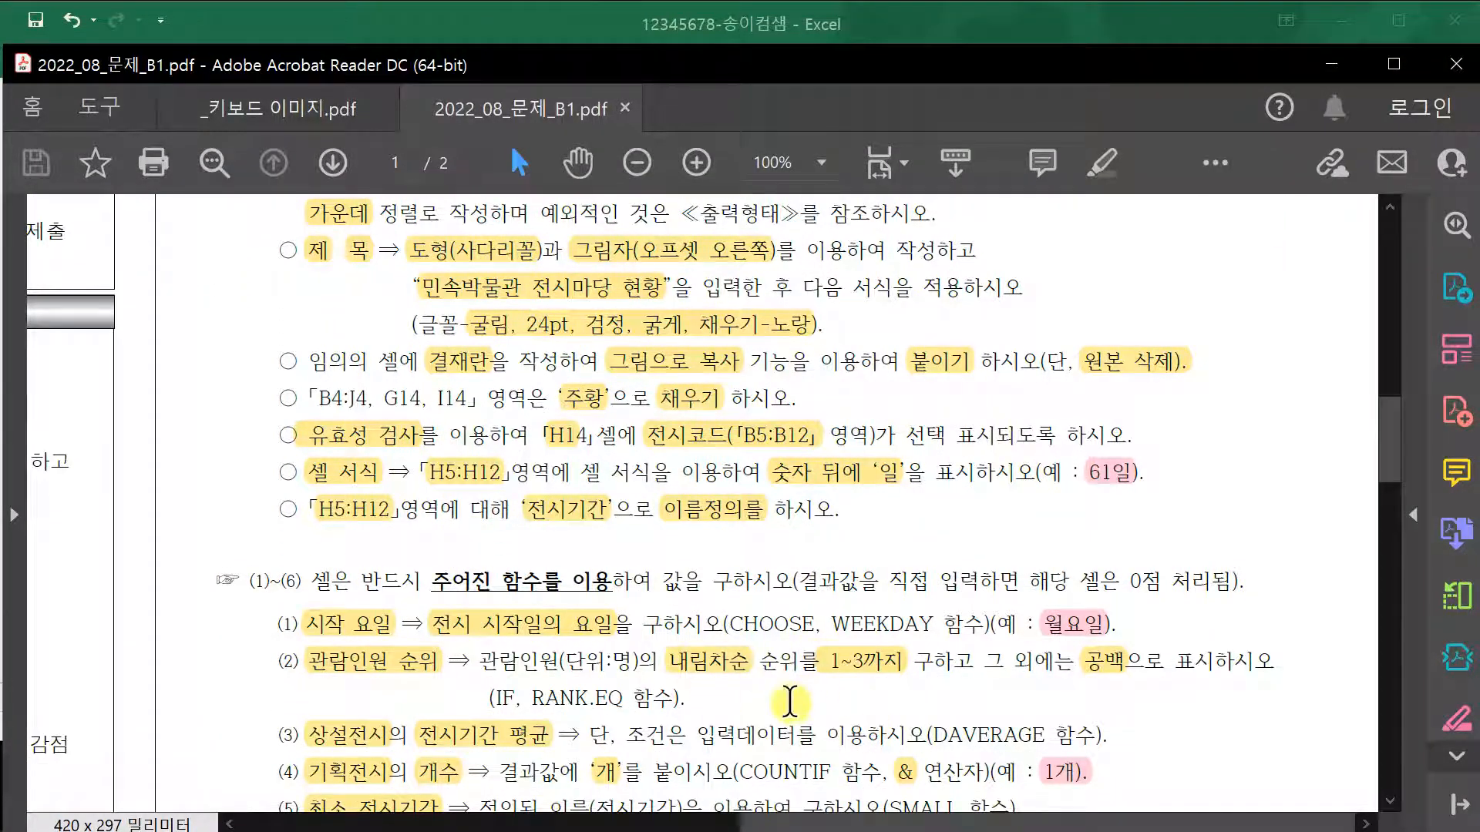
scroll(793, 690, "down", 3)
scroll(797, 689, "down", 2)
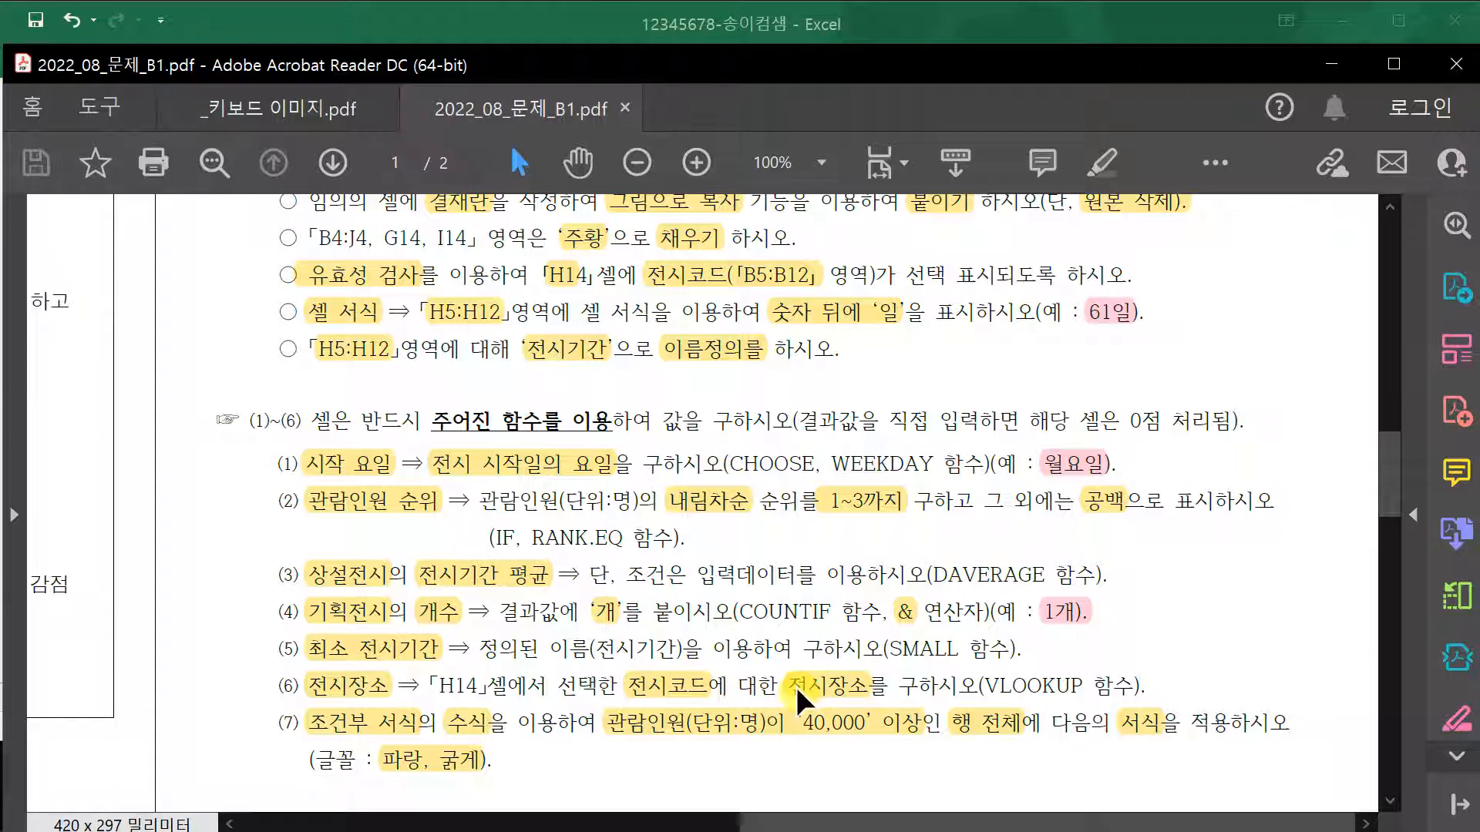
scroll(800, 693, "up", 1)
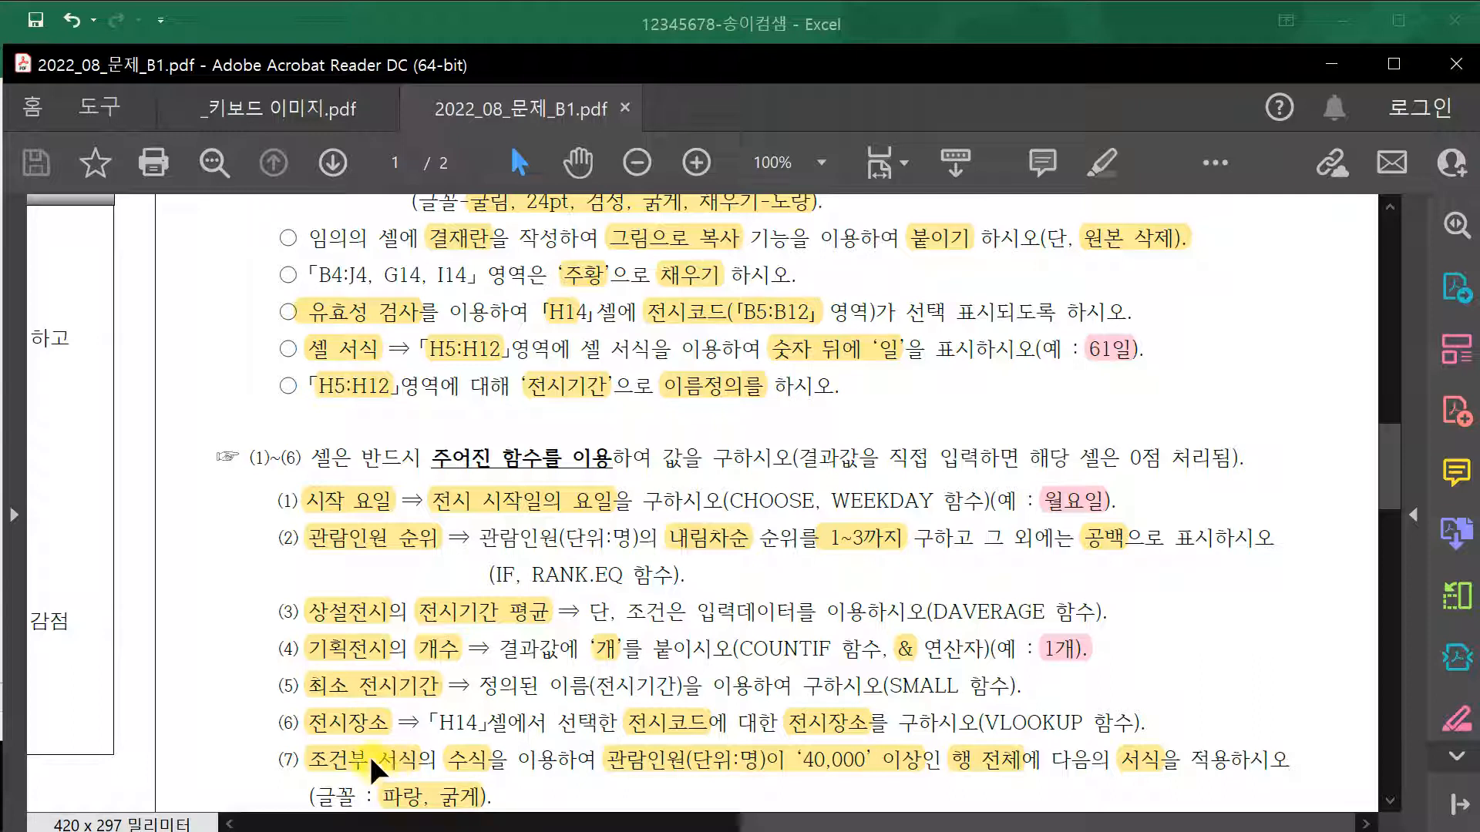
- Return to the Excel sheet and start a new conditional formatting rule for B5:J12 of type 수식을 사용하여 서식을 지정할 셀 결정
left_click(373, 15)
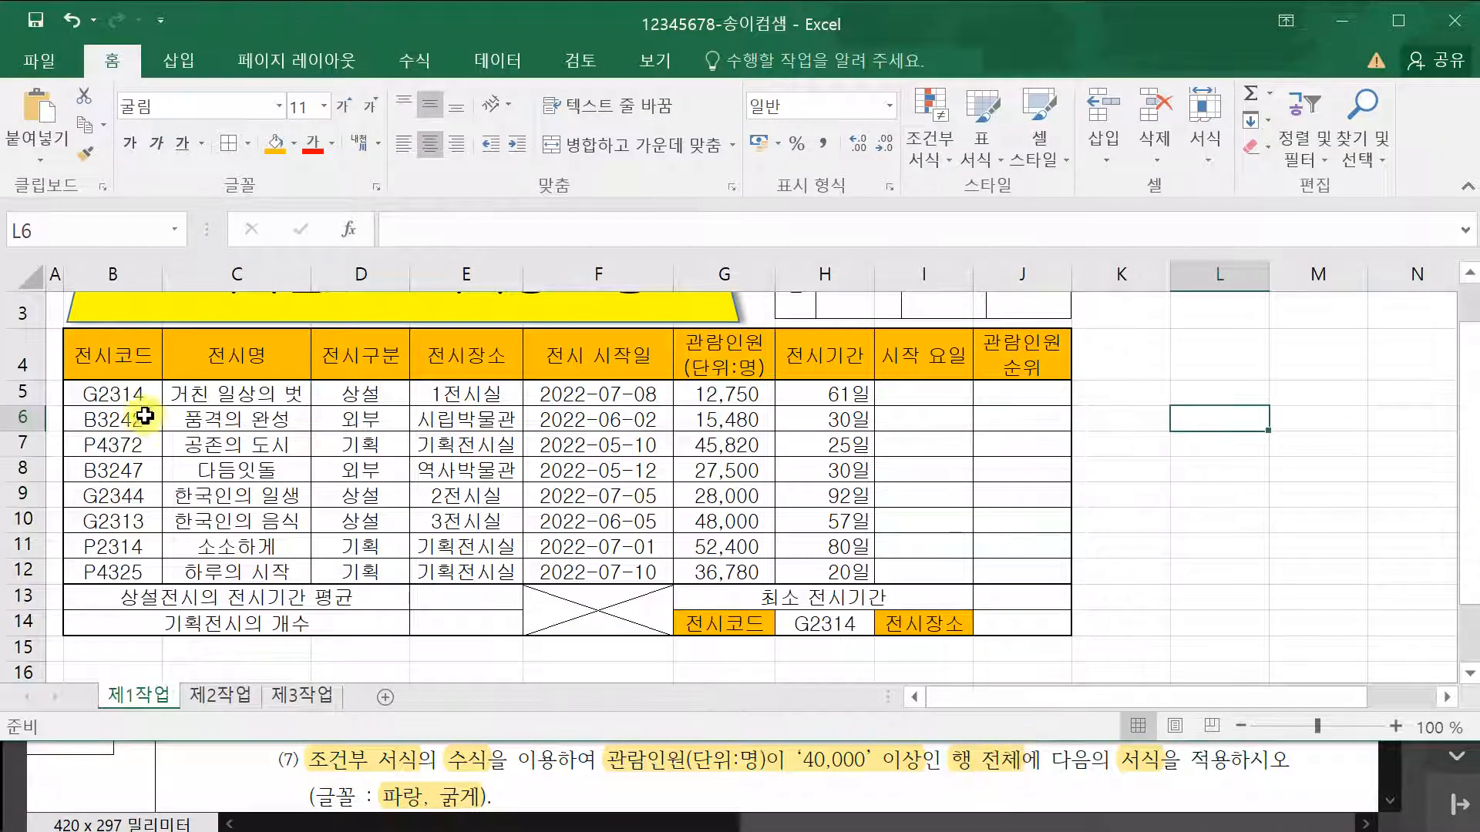
left_click_drag(106, 398, 1039, 567)
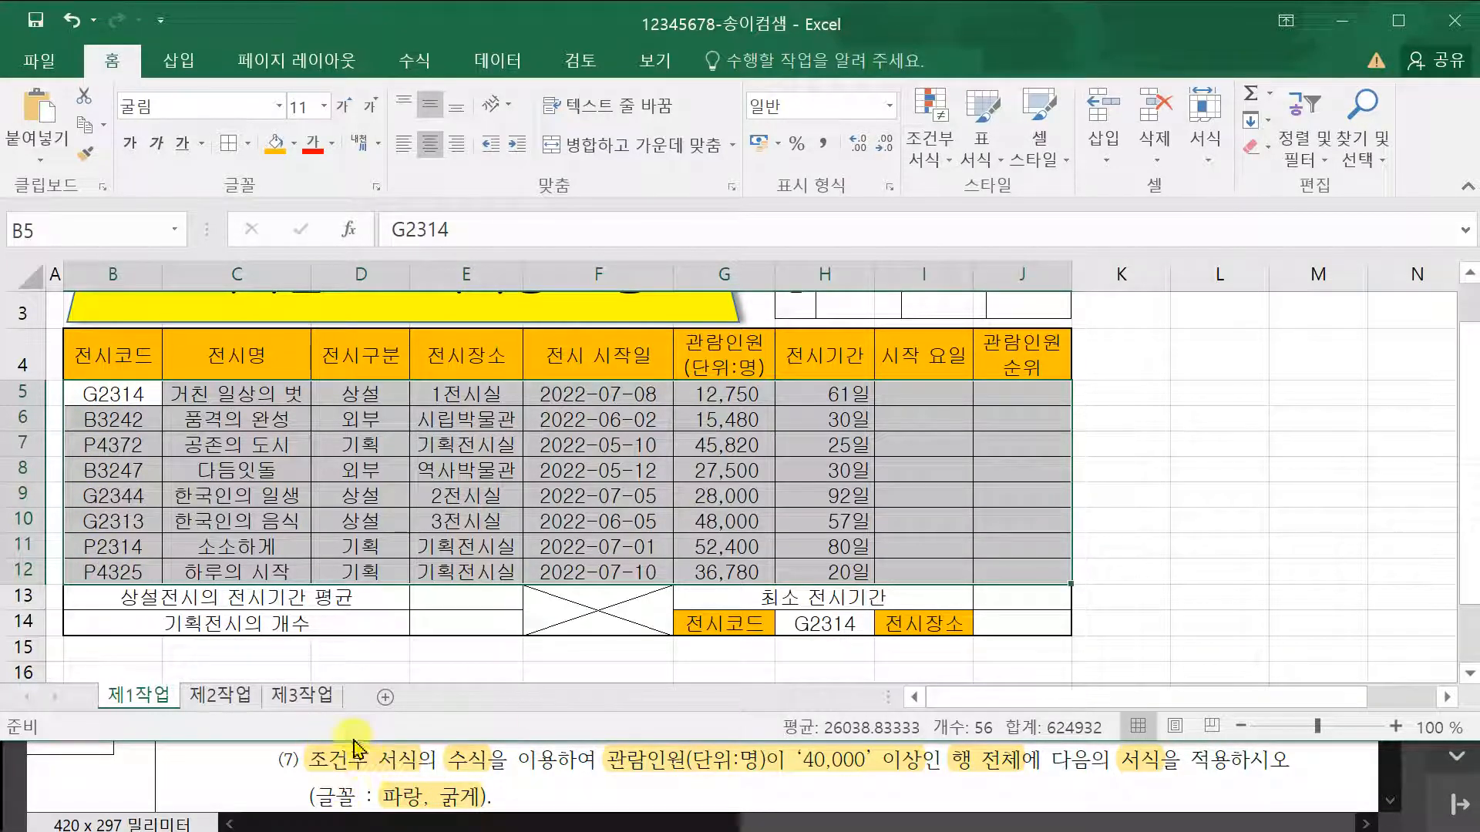
left_click(933, 148)
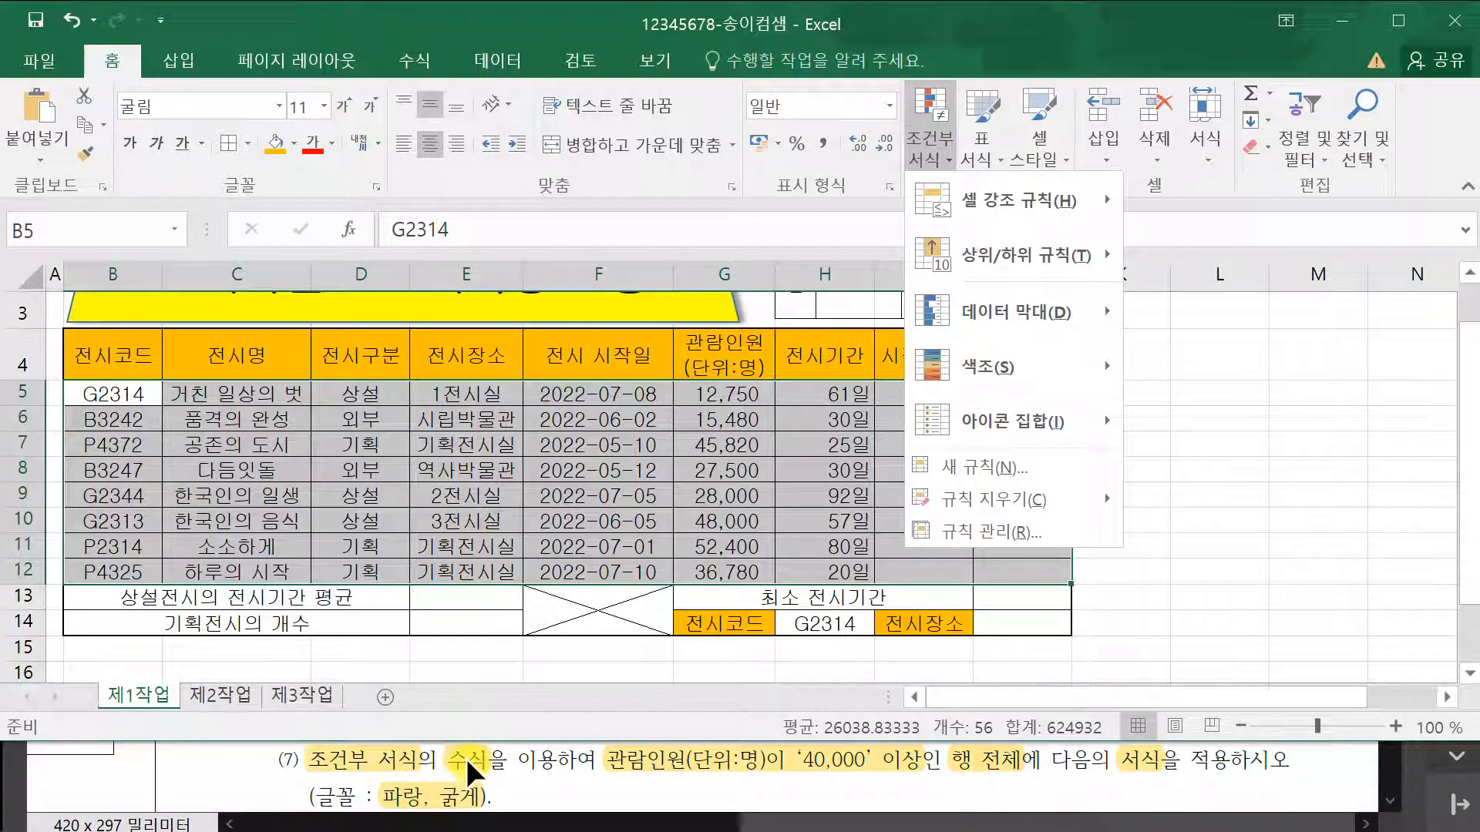
left_click(996, 468)
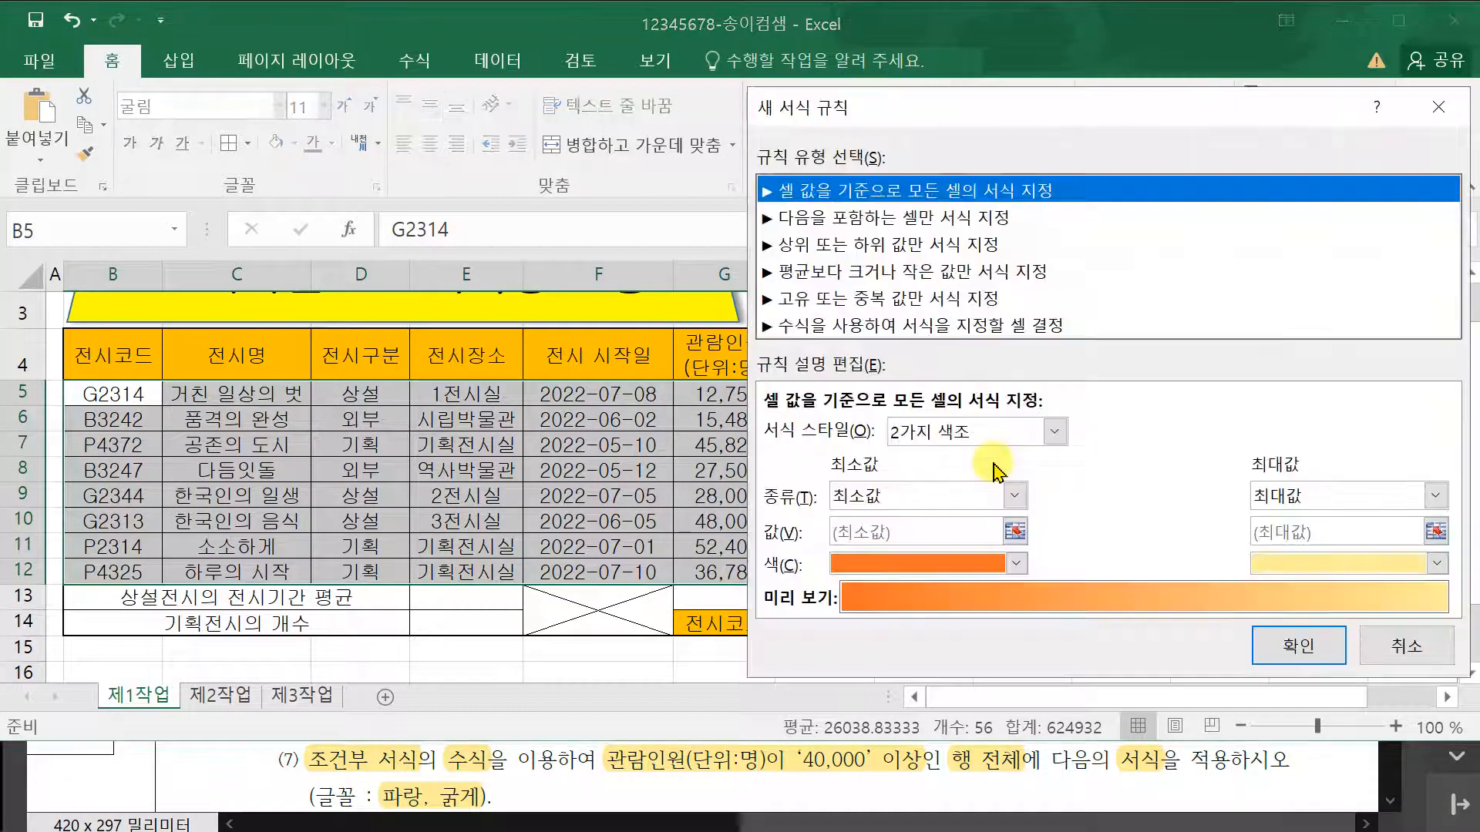
left_click(842, 326)
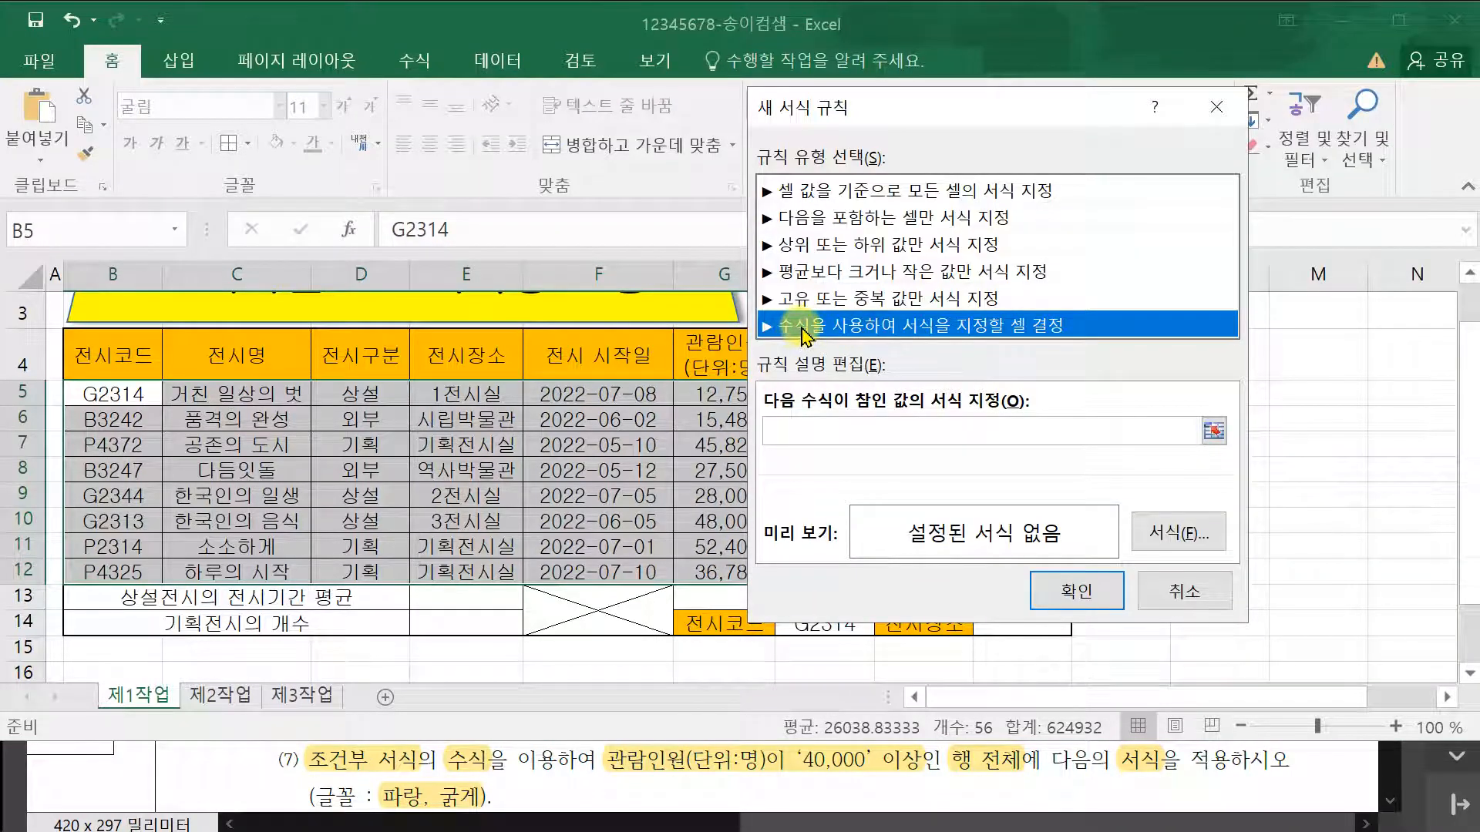
- Enter =$G5>=40000 as the rule's formula, referencing the first 관람인원 value with only the column fixed
left_click(817, 430)
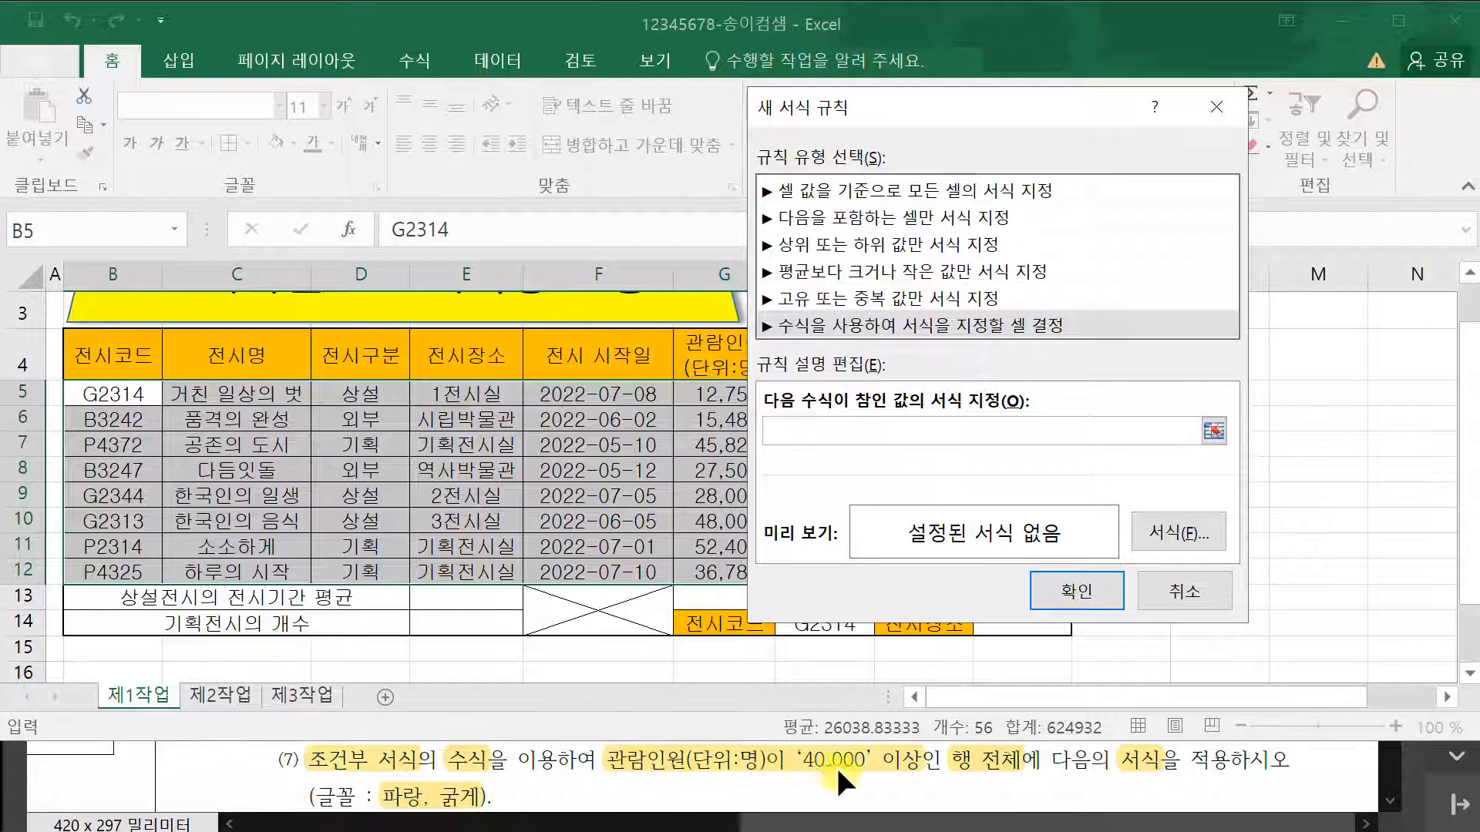
left_click_drag(962, 102, 1125, 85)
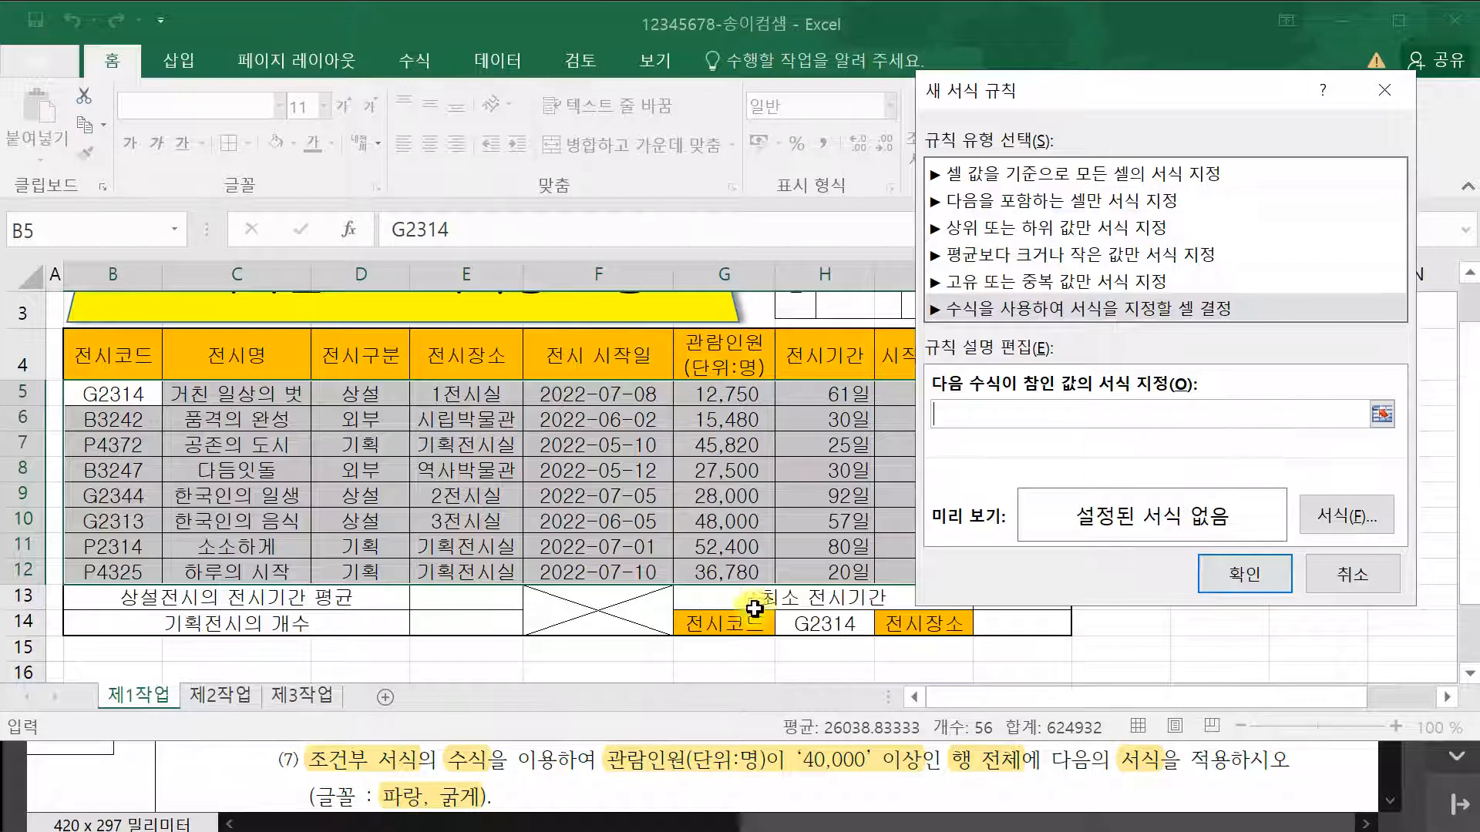
left_click(732, 395)
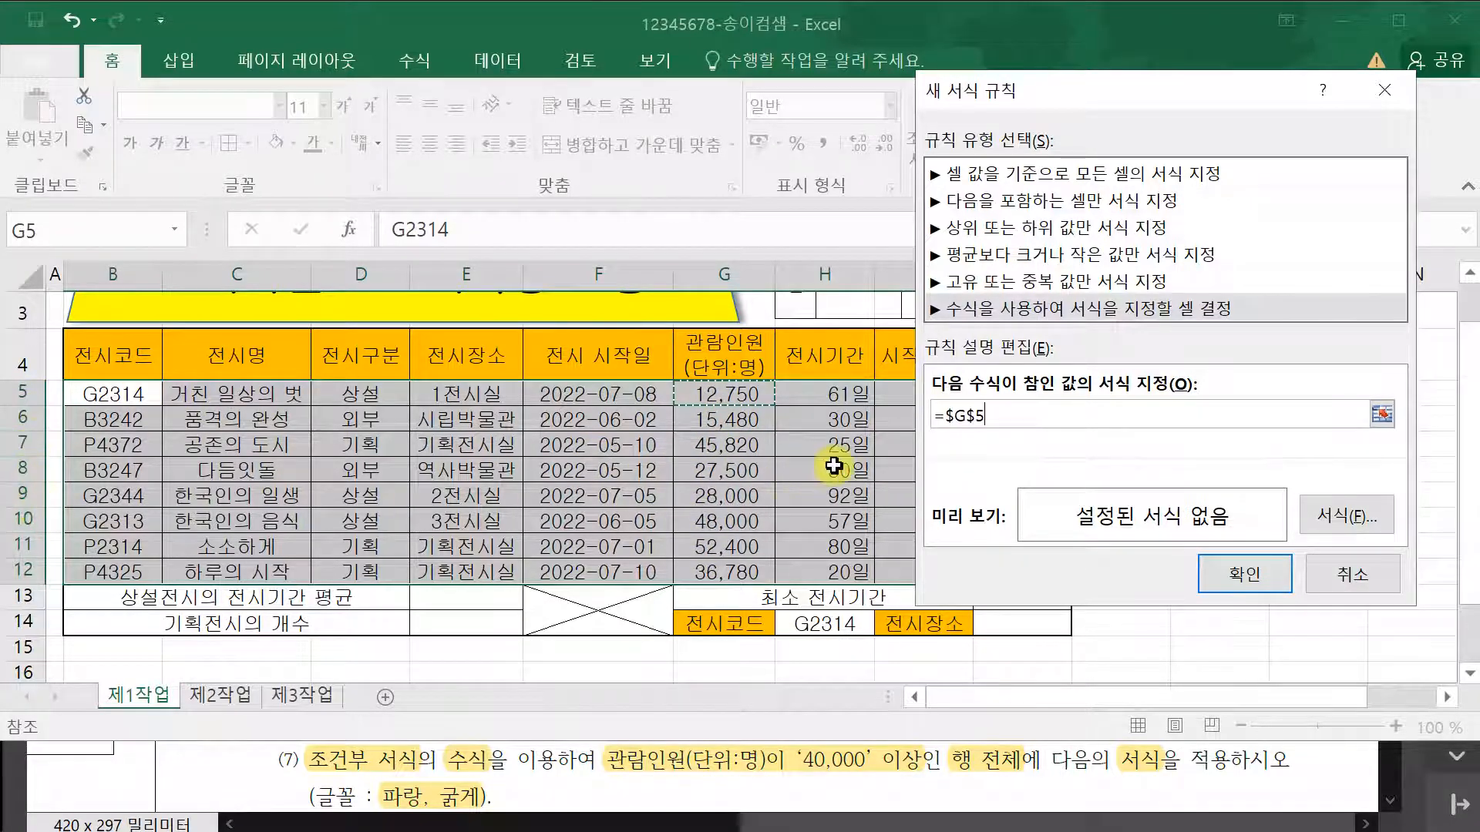
left_click(974, 420)
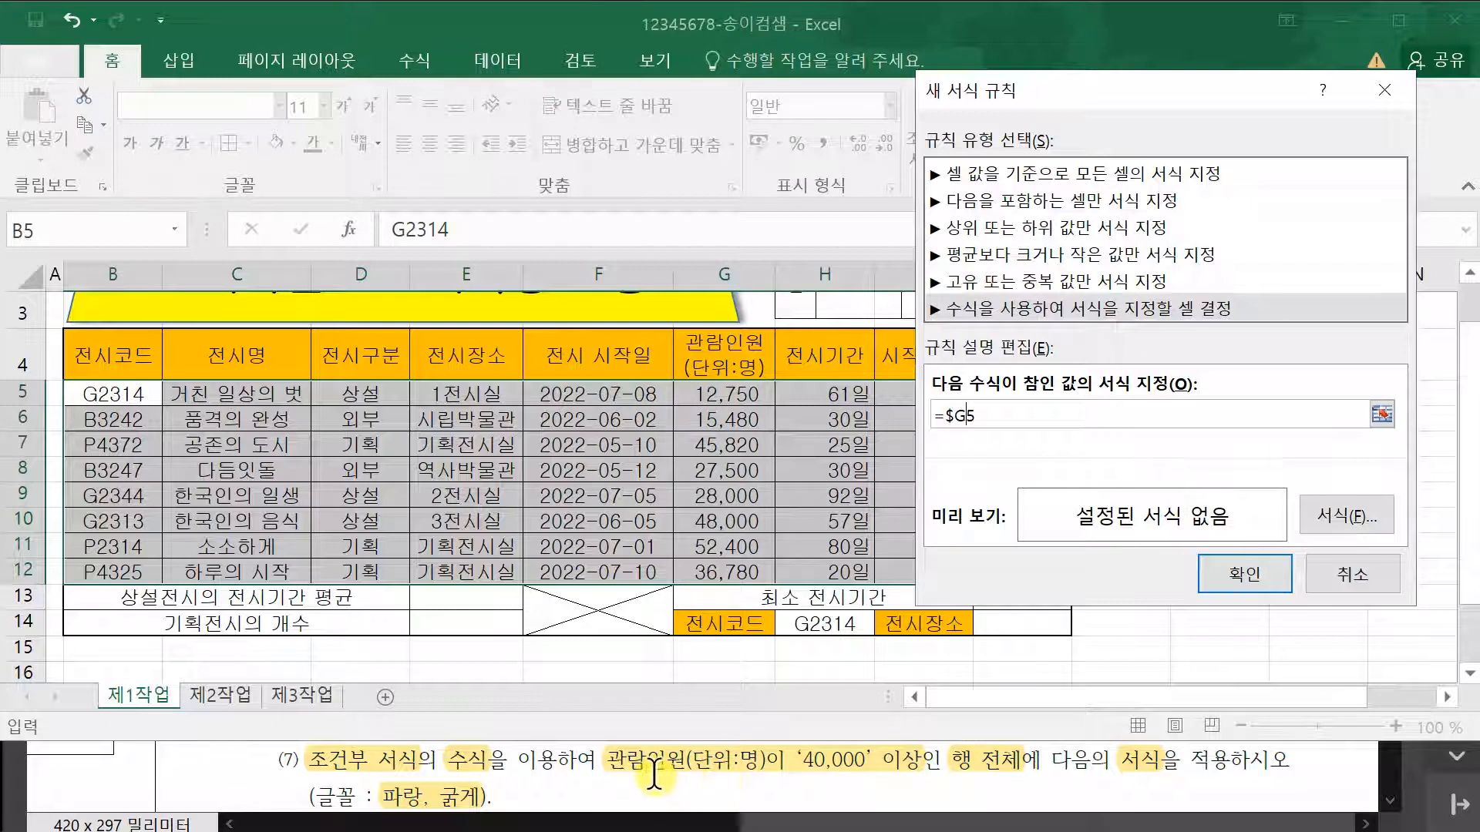
left_click(1012, 420)
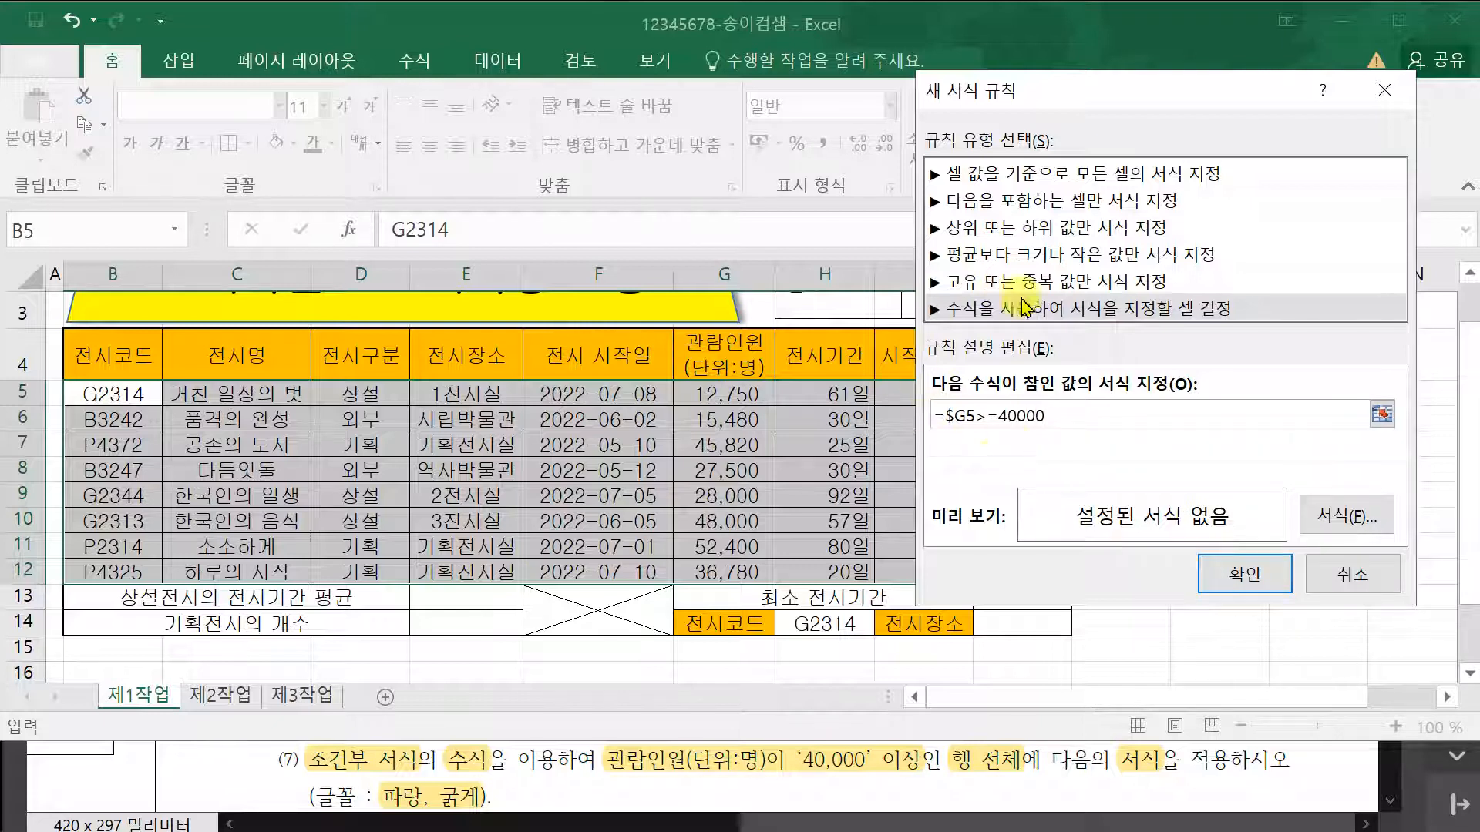
- Give the rule a 파랑 font colour with 굵게 style and apply it to the selected table rows
left_click(1350, 518)
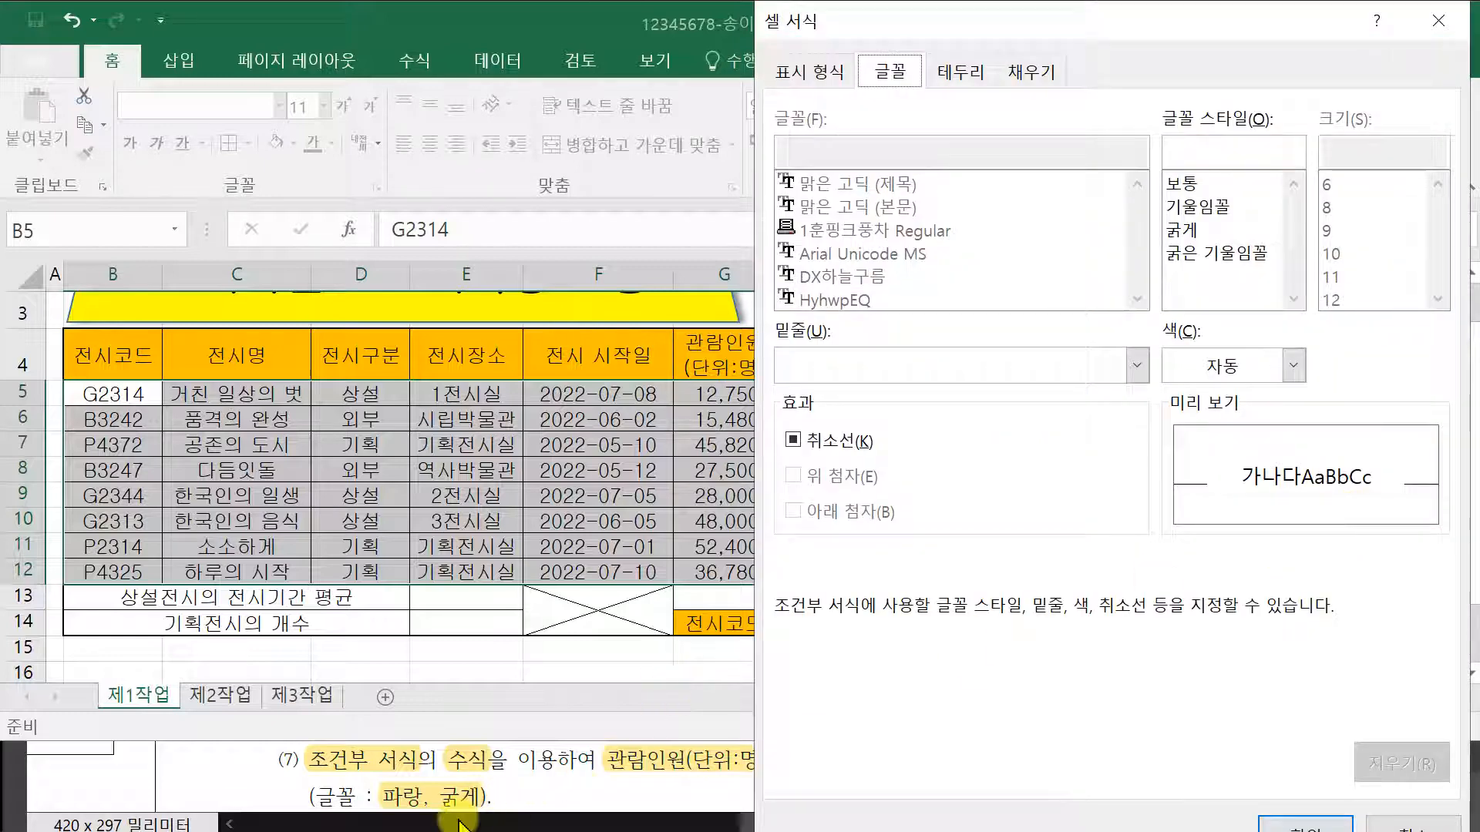
left_click(1294, 365)
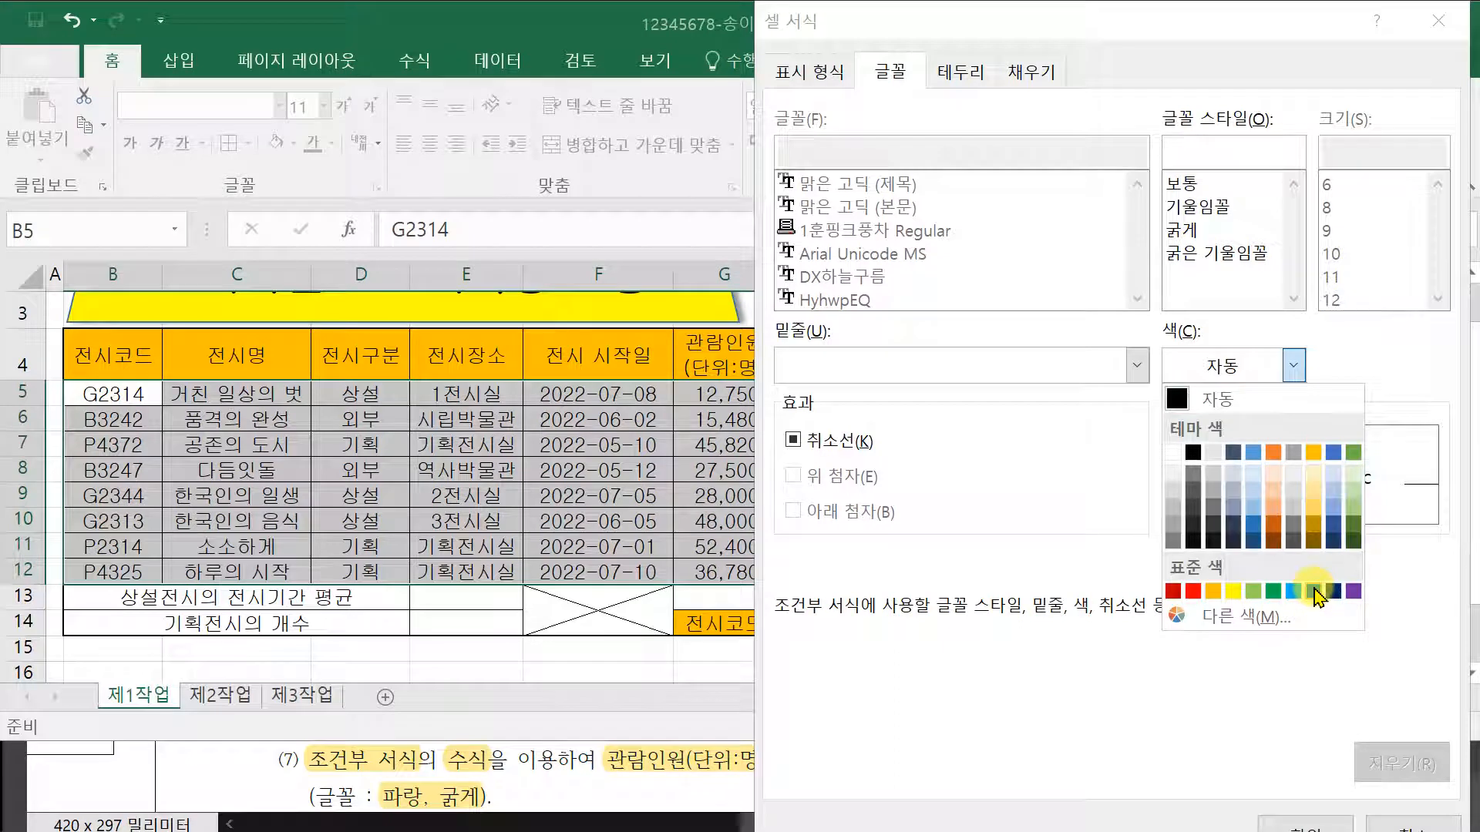
left_click(1318, 596)
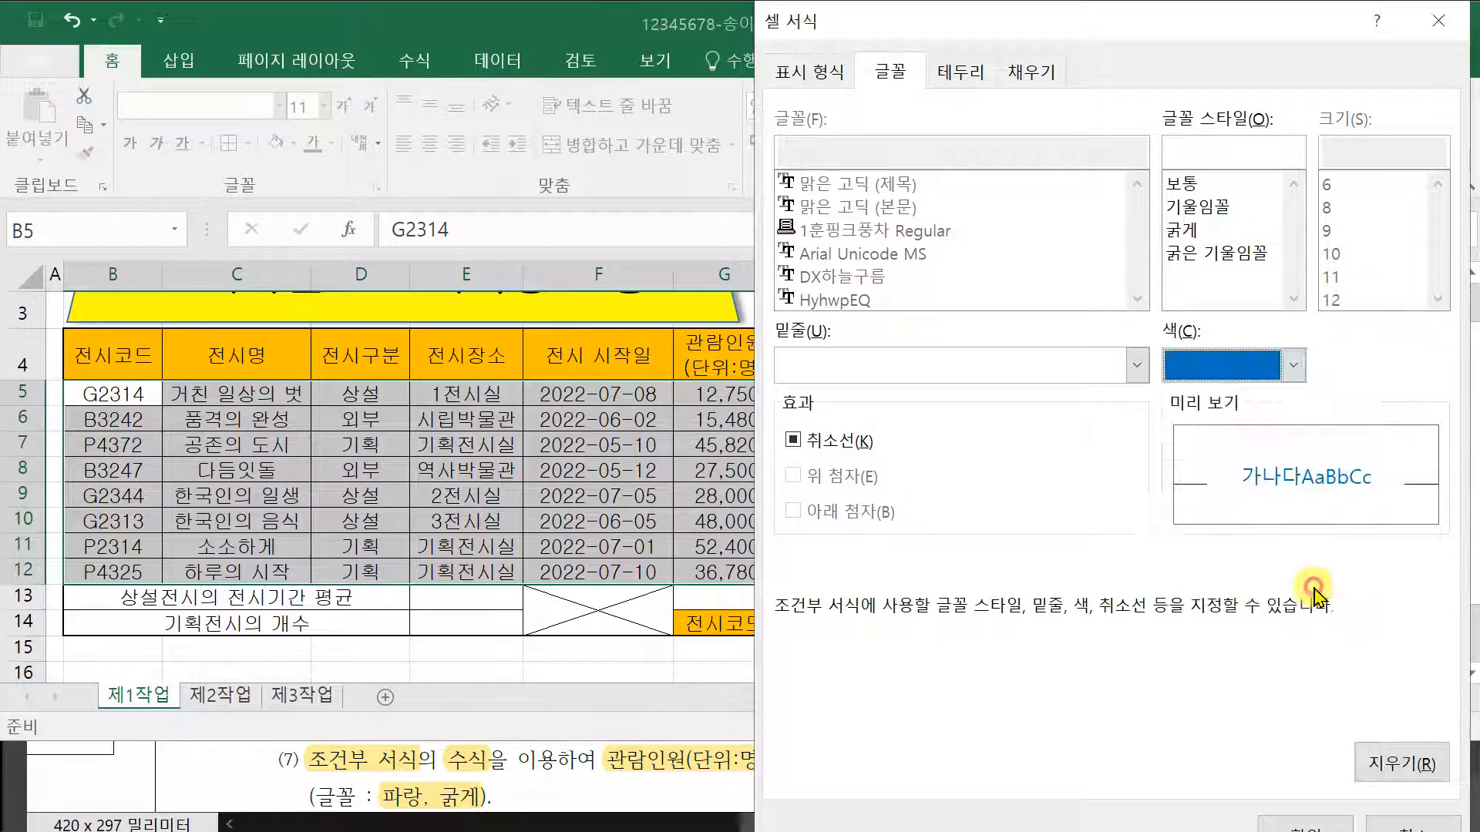
left_click(1202, 229)
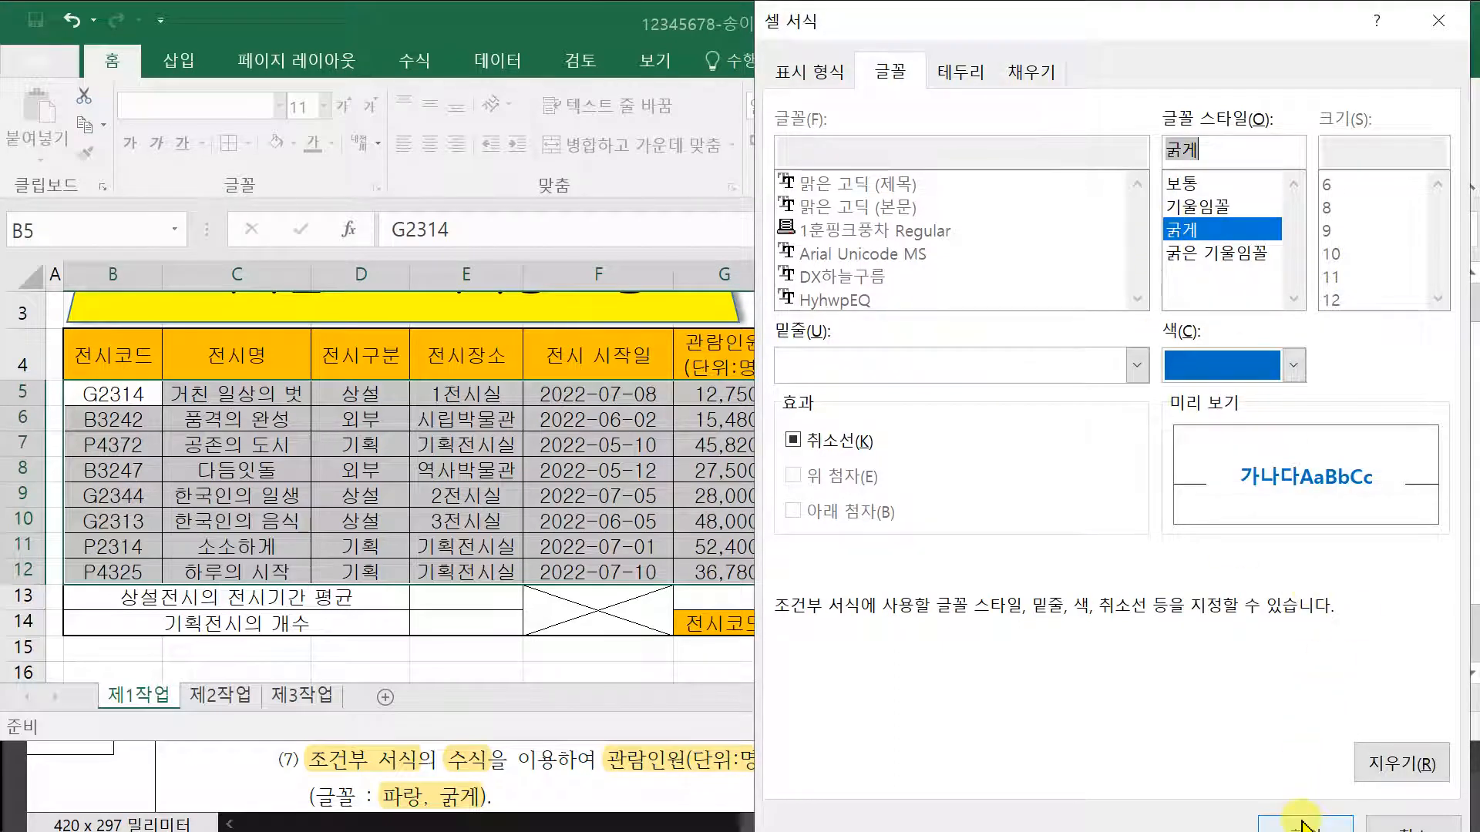
left_click(1303, 823)
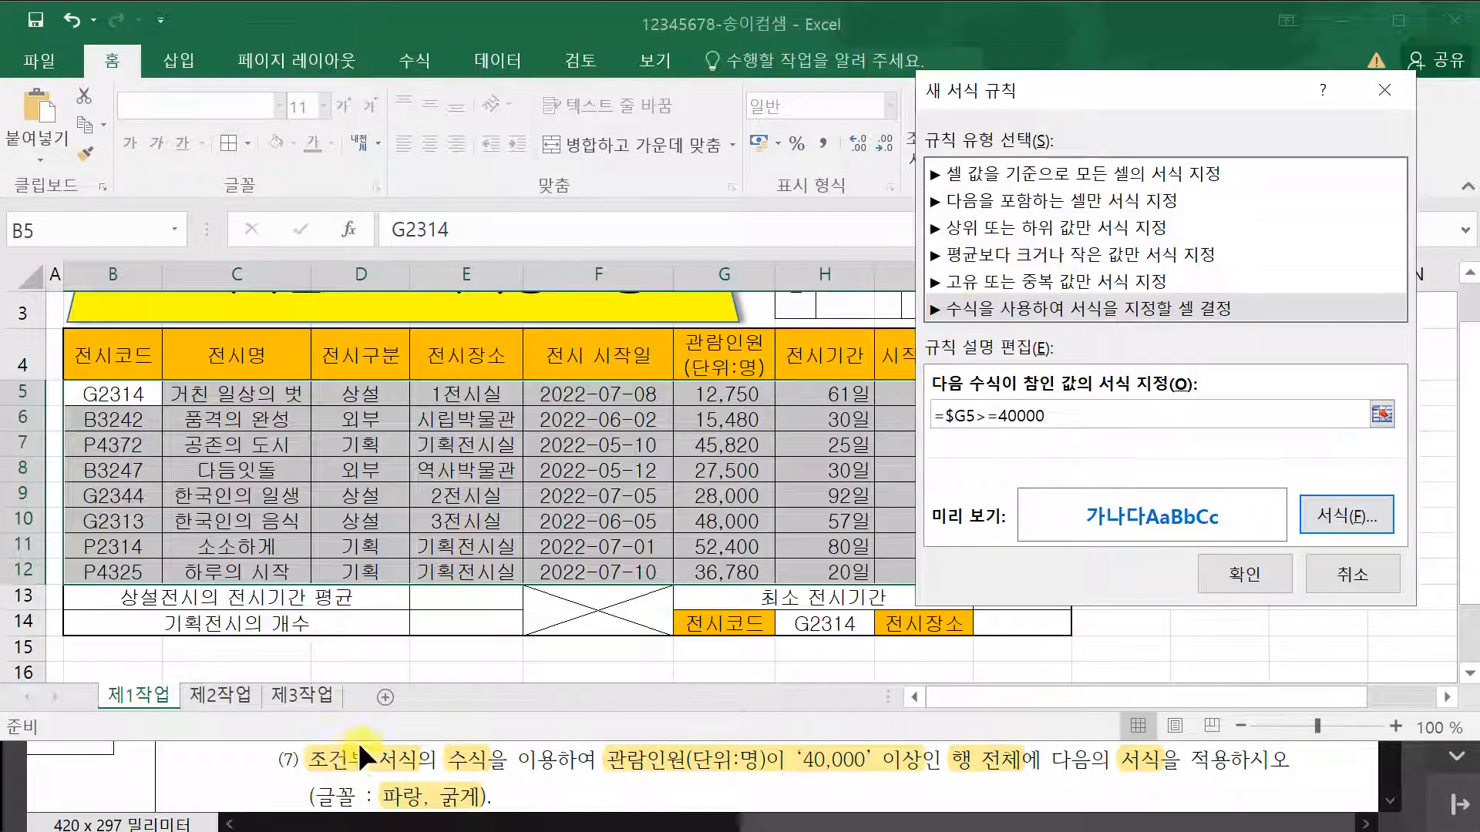
left_click(1244, 574)
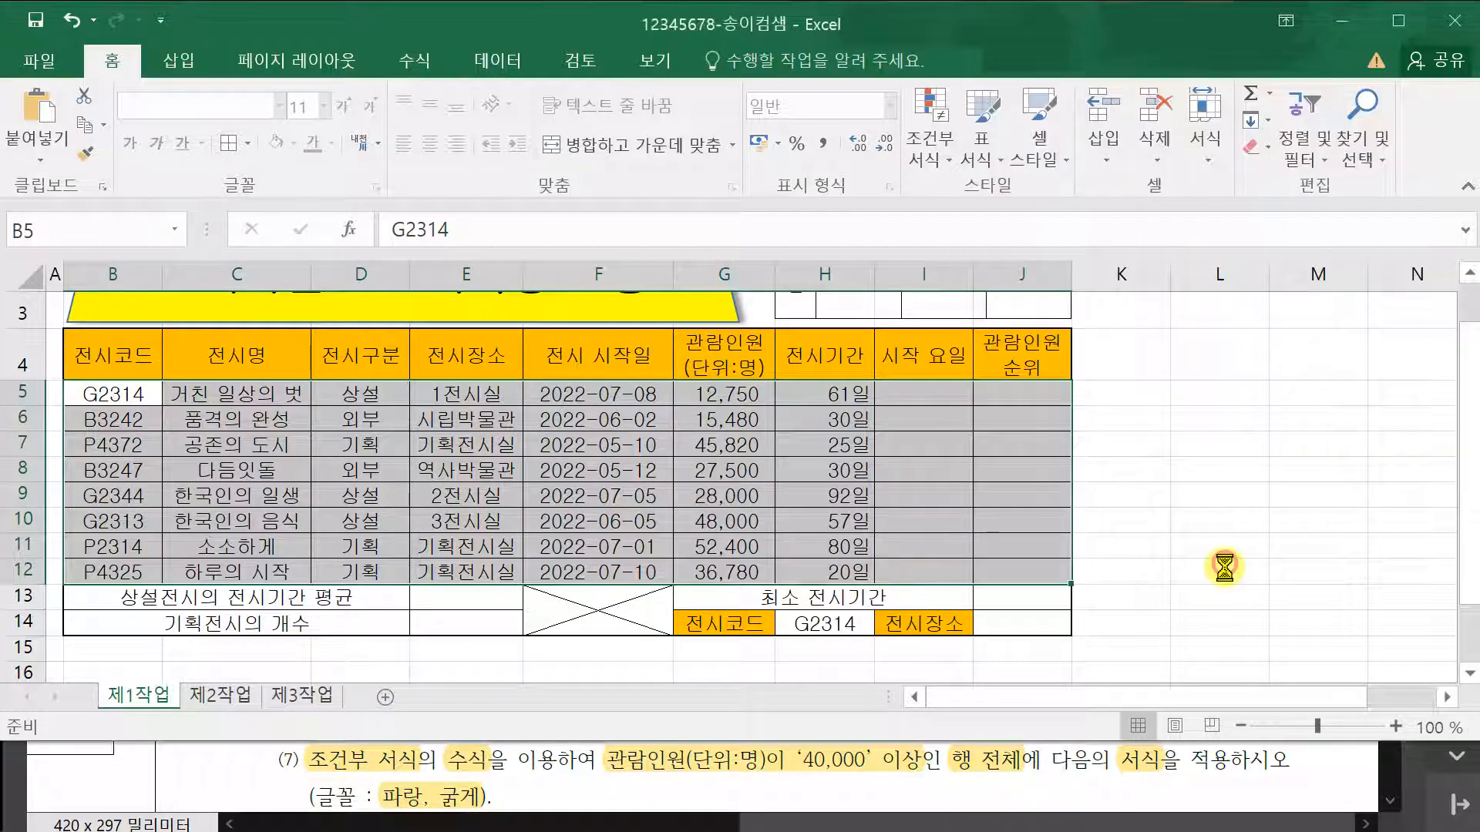
- Widen column G slightly to fit the bold 관람인원 values and check G7, G10 and G11 against the 40,000 condition
left_click(1279, 422)
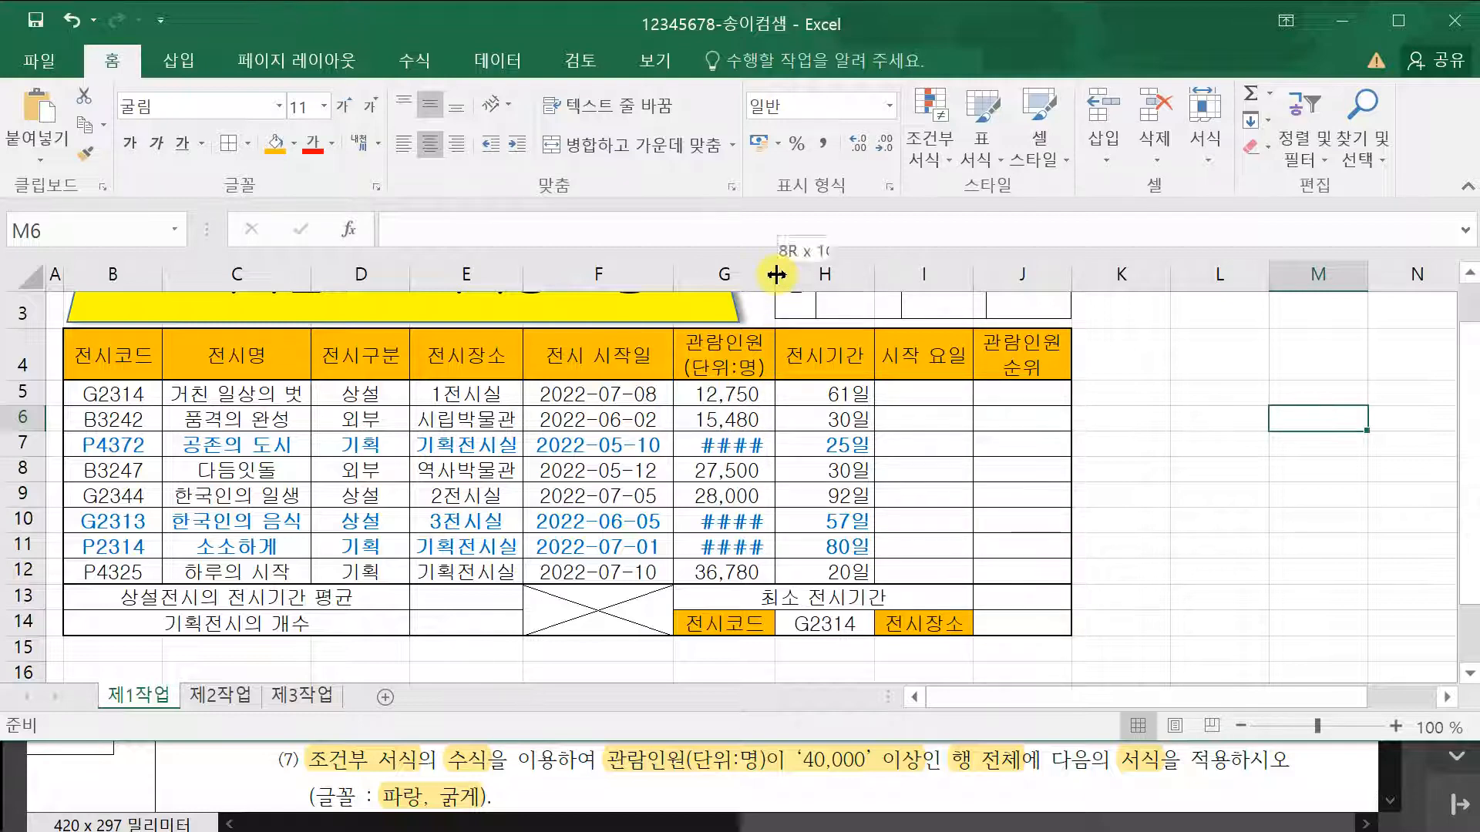
left_click_drag(777, 275, 783, 275)
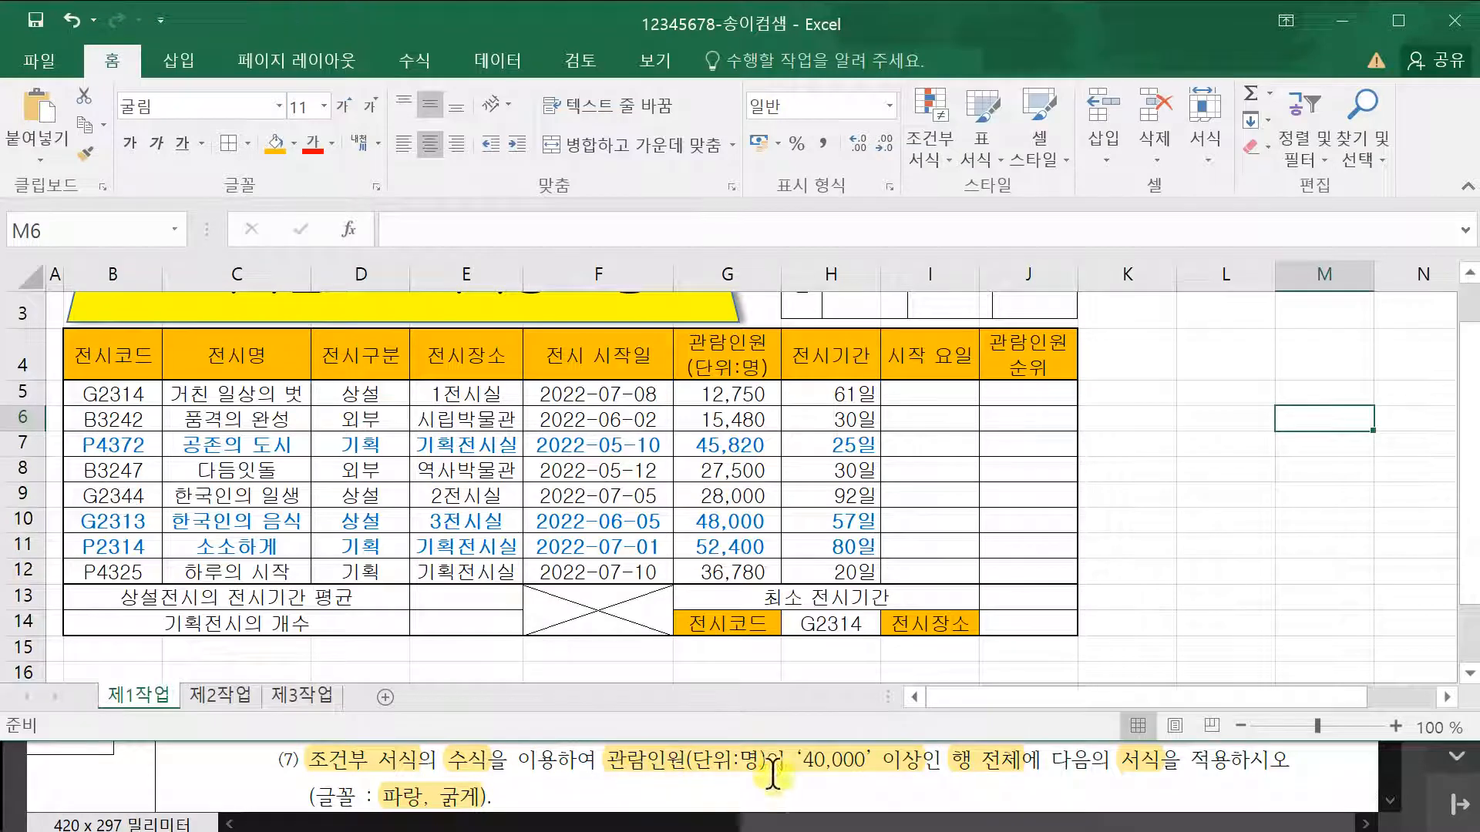
left_click(742, 443)
left_click(750, 517, "ctrl")
left_click(736, 545, "ctrl")
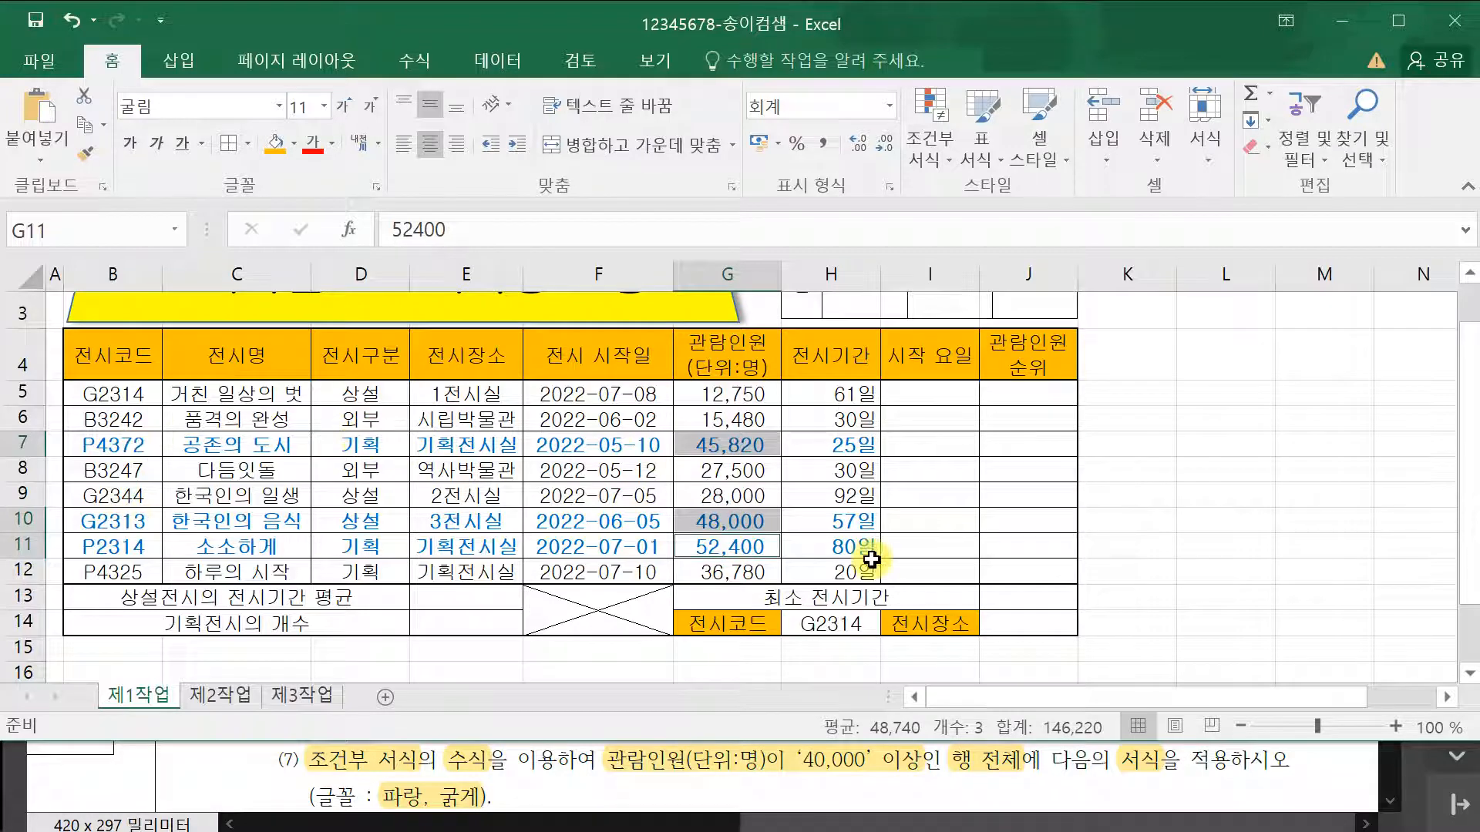
left_click(1262, 525)
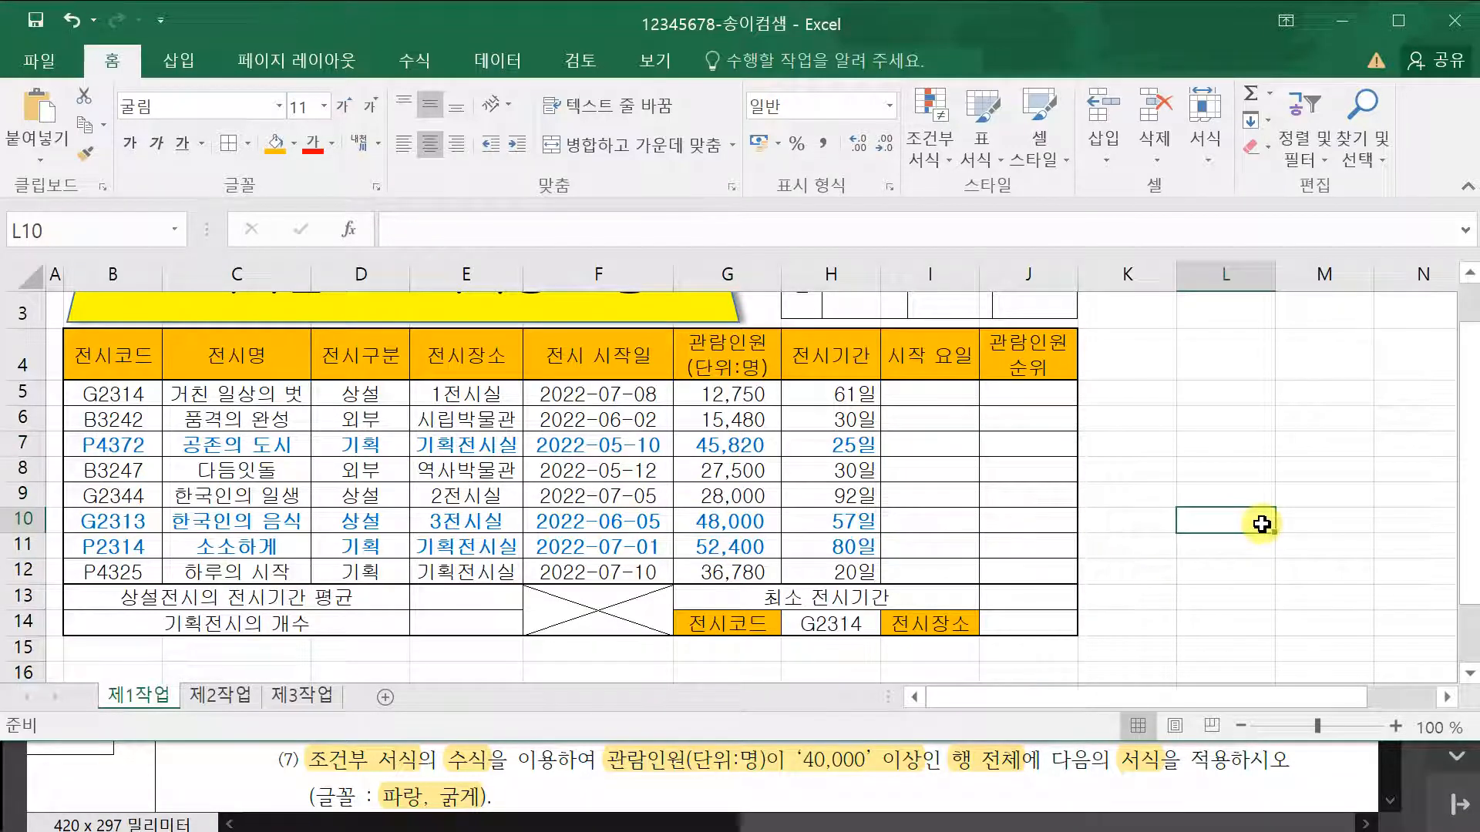
left_click(1321, 445)
- Glance over the conditions in the exam PDF, and save the workbook back in Excel
left_click(1305, 766)
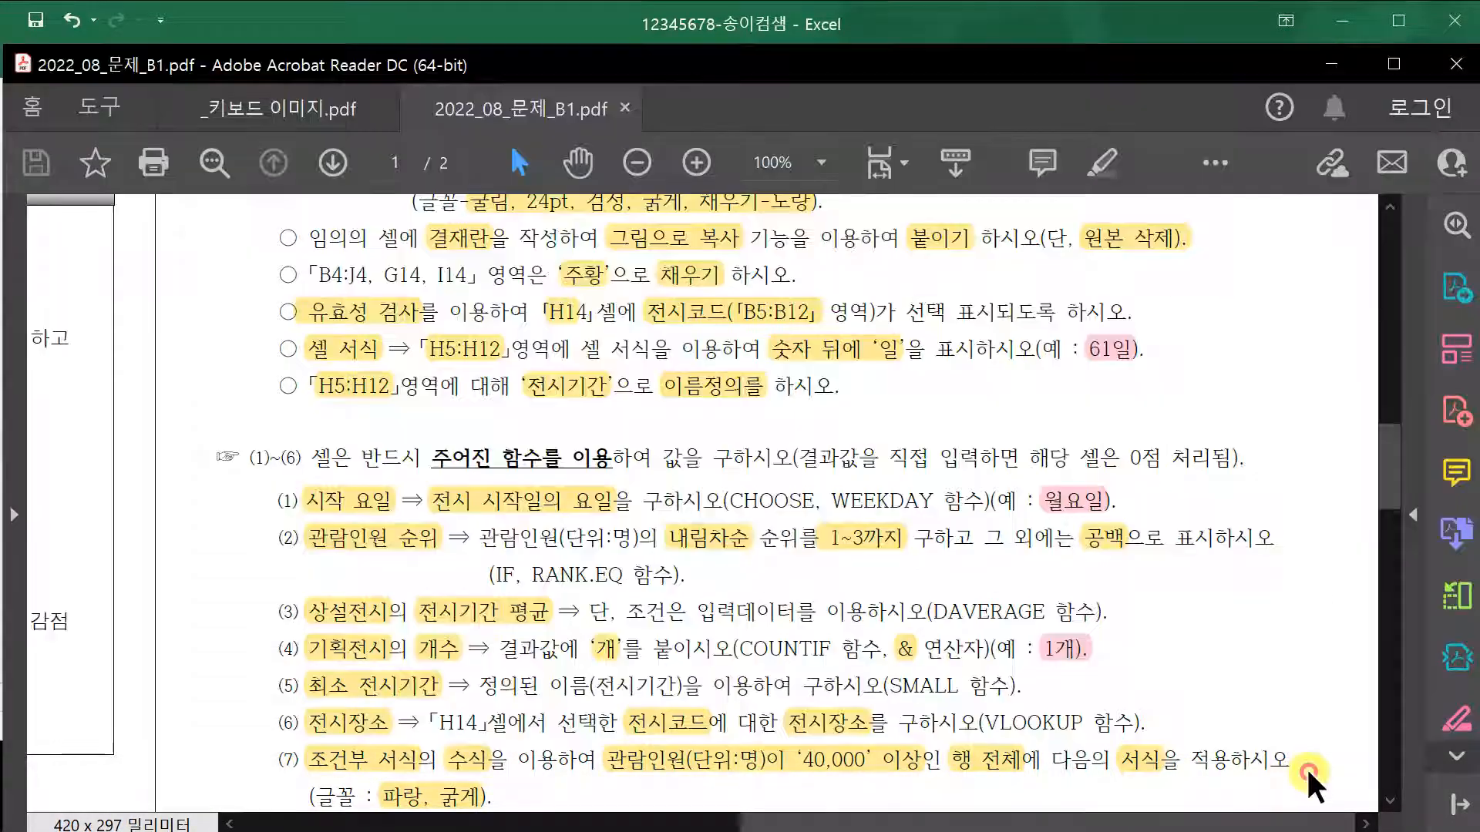
scroll(1304, 766, "up", 1)
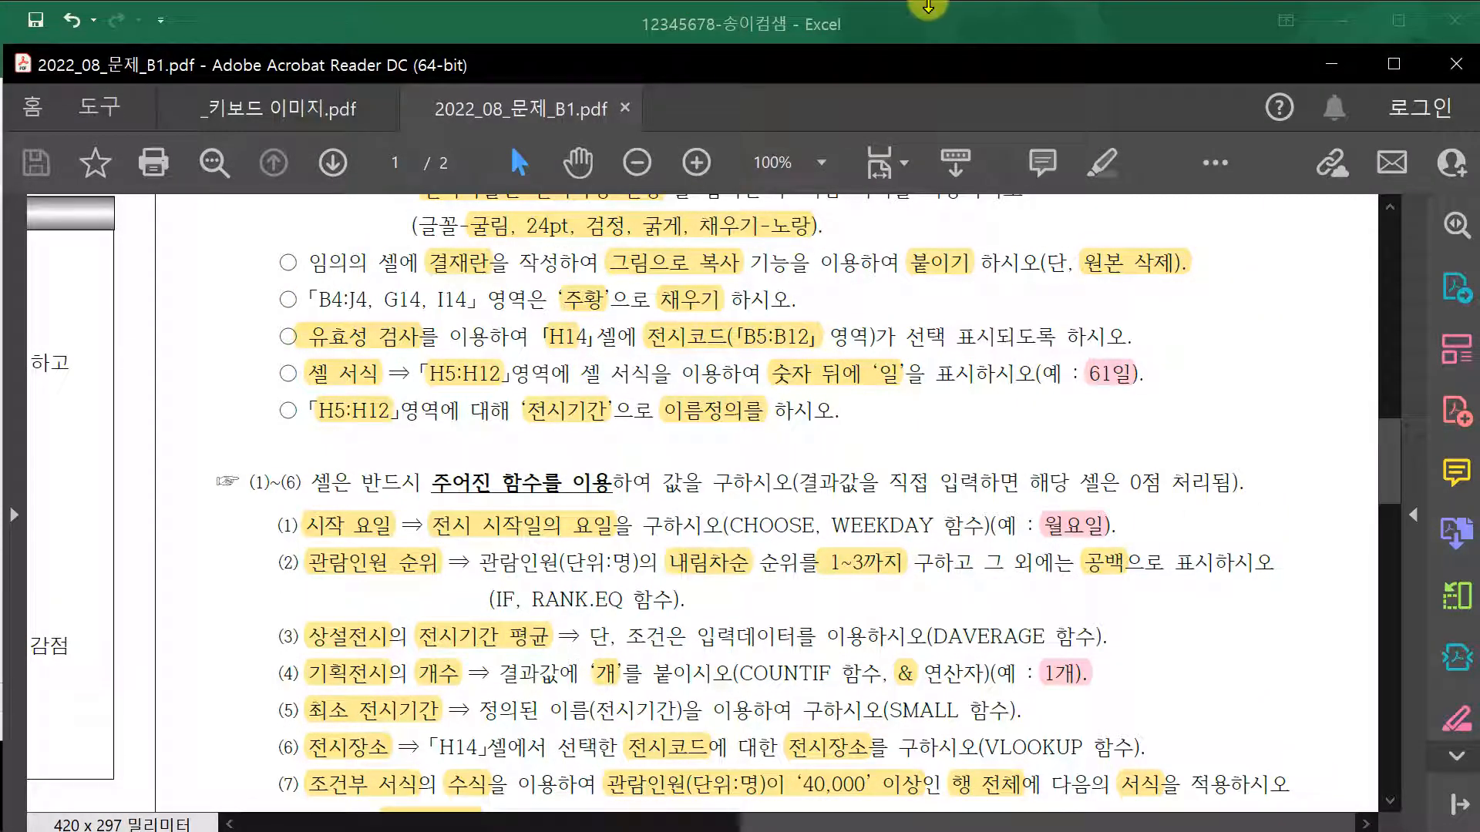
left_click(928, 8)
left_click(1100, 501)
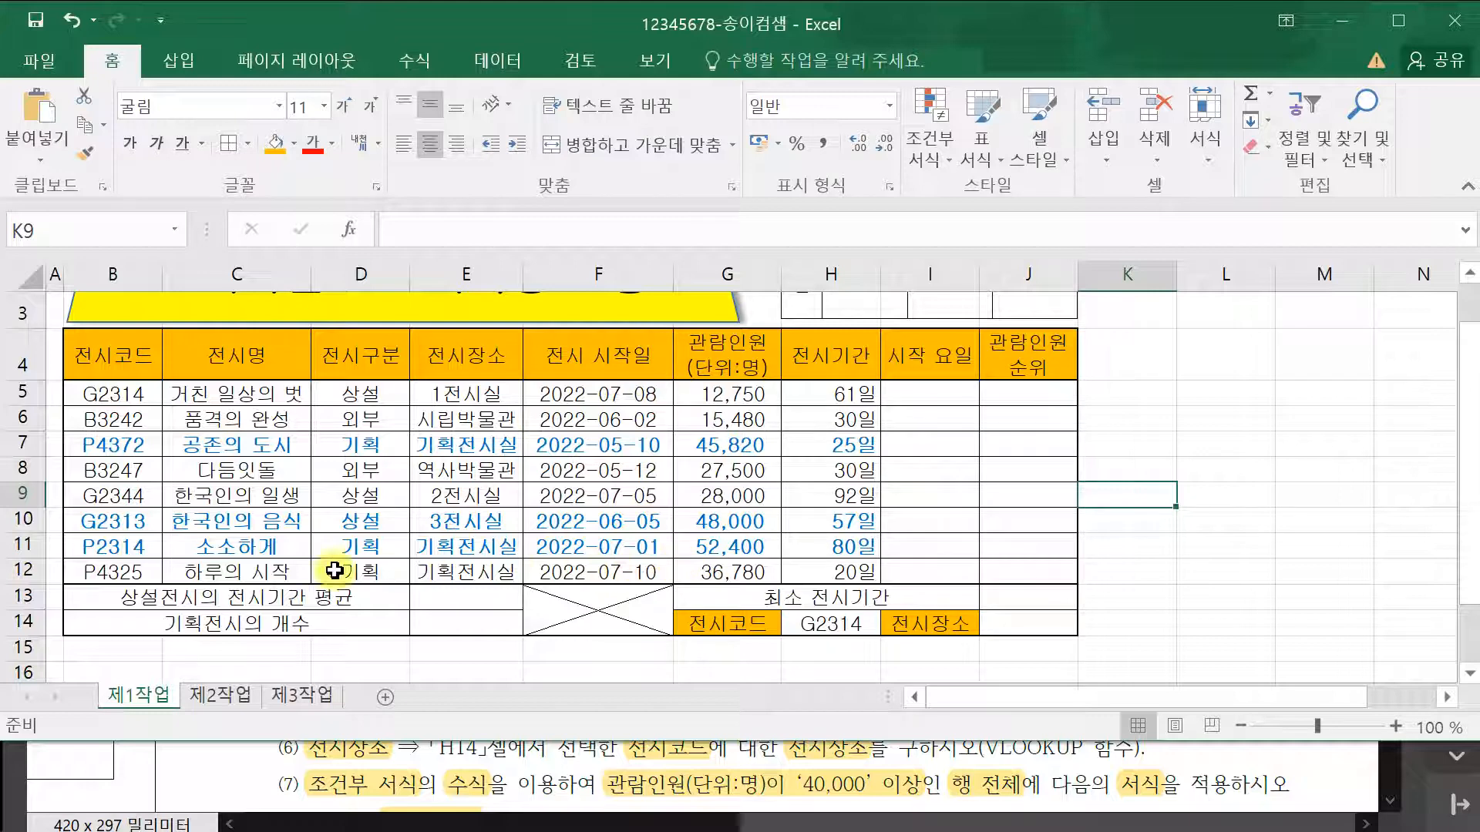
scroll(910, 608, "up", 1)
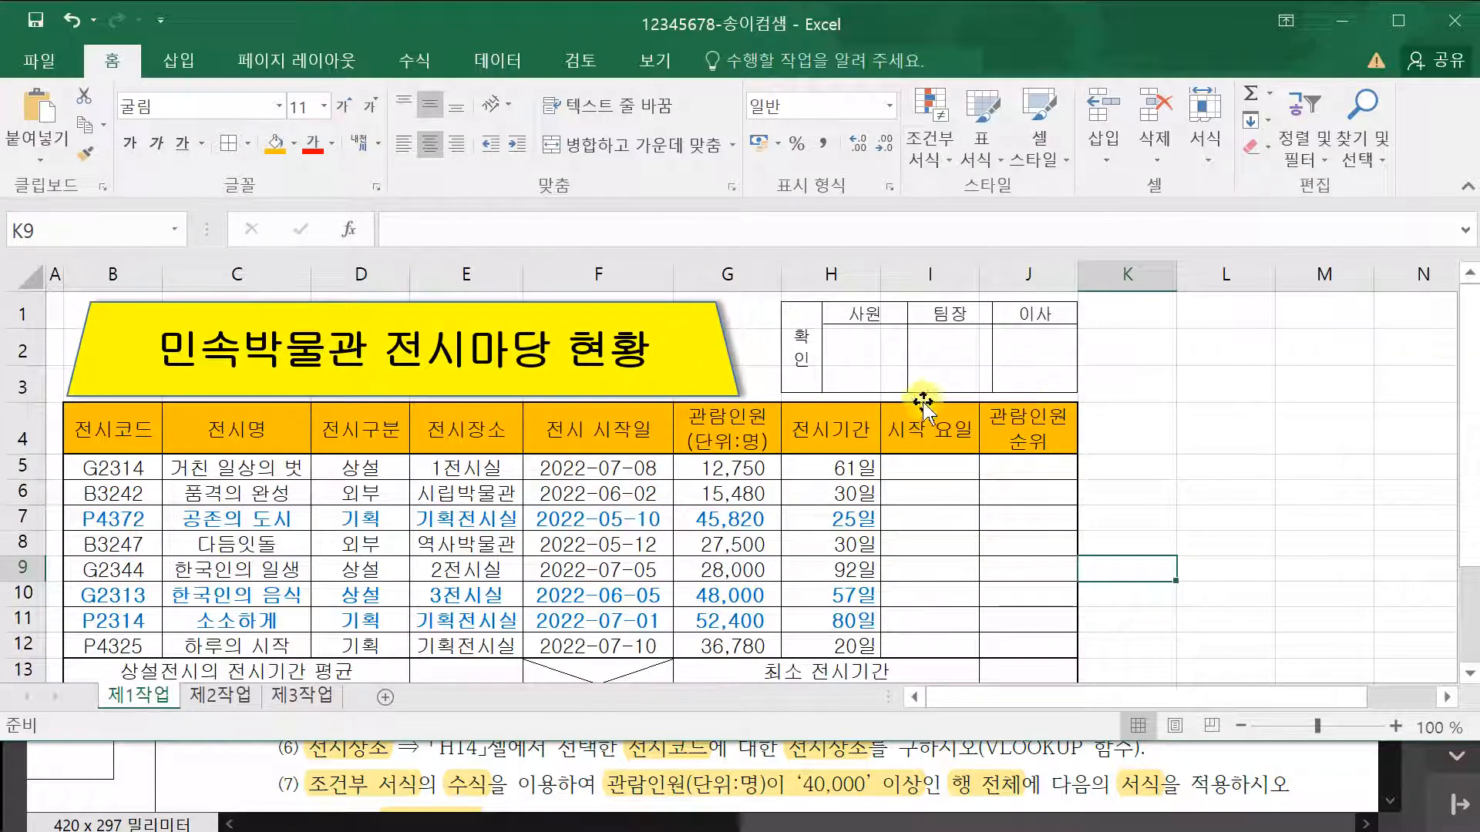
left_click(35, 22)
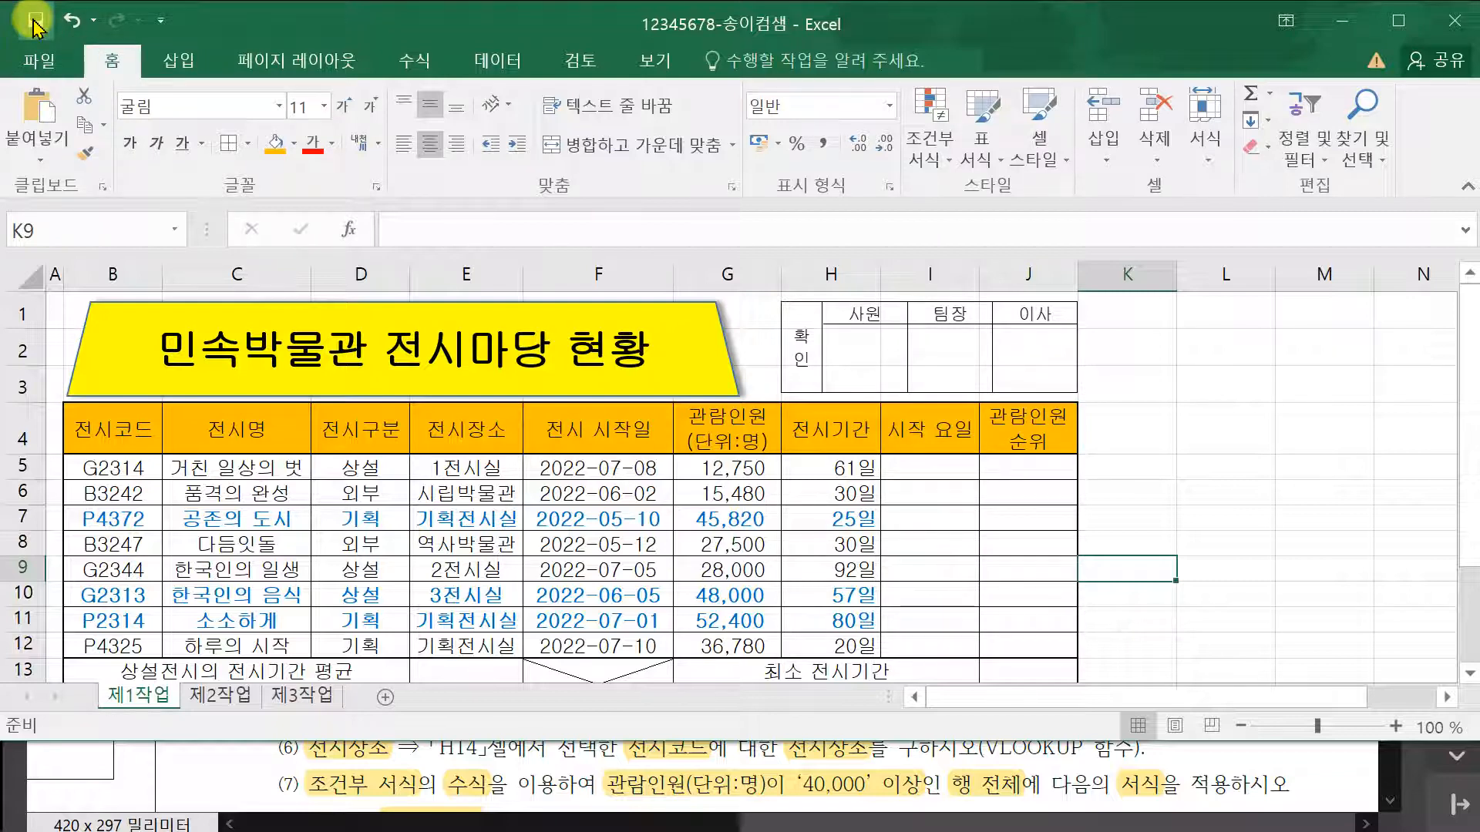